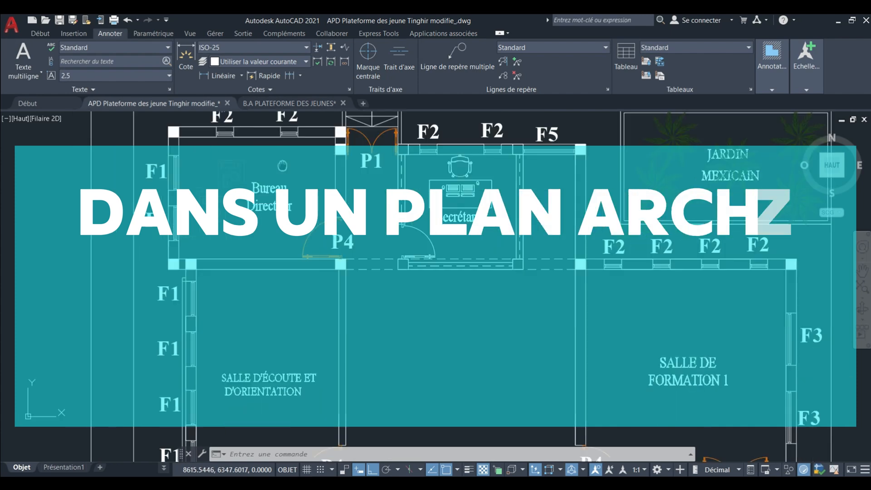
Examine the room layout and column positions on the REZ DE CHAUSSEE and ETAGE architectural plans.
{"action": "middle_click_drag", "start_coordinate": [327, 301], "coordinate": [305, 198]}
{"action": "scroll", "coordinate": [274, 114], "scroll_direction": "down", "scroll_amount": 4}
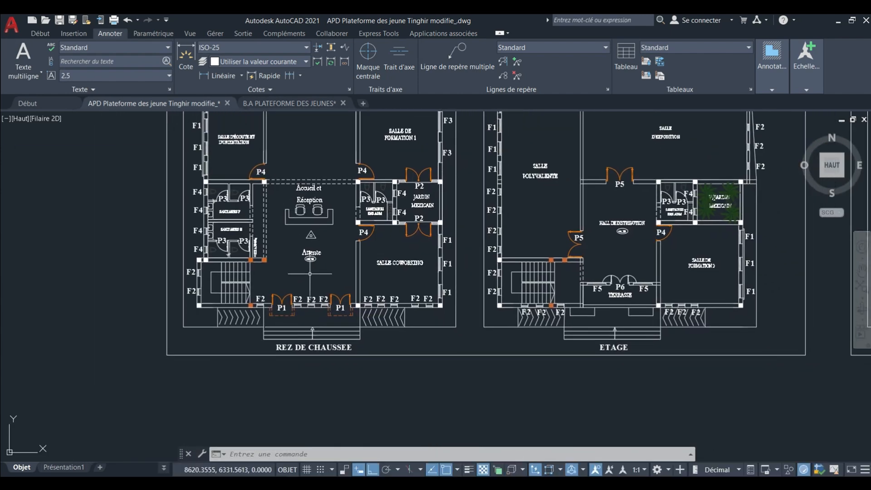
{"action": "middle_click_drag", "start_coordinate": [482, 282], "coordinate": [351, 319]}
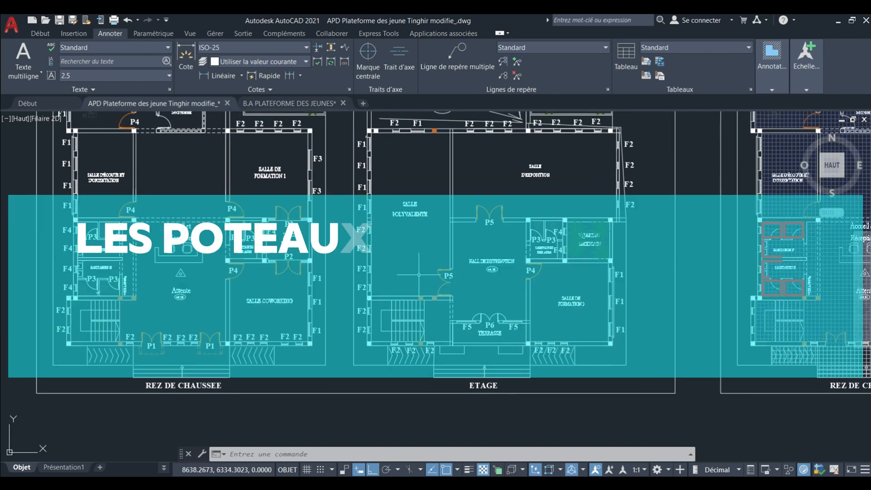
{"action": "middle_click_drag", "start_coordinate": [408, 279], "coordinate": [352, 337]}
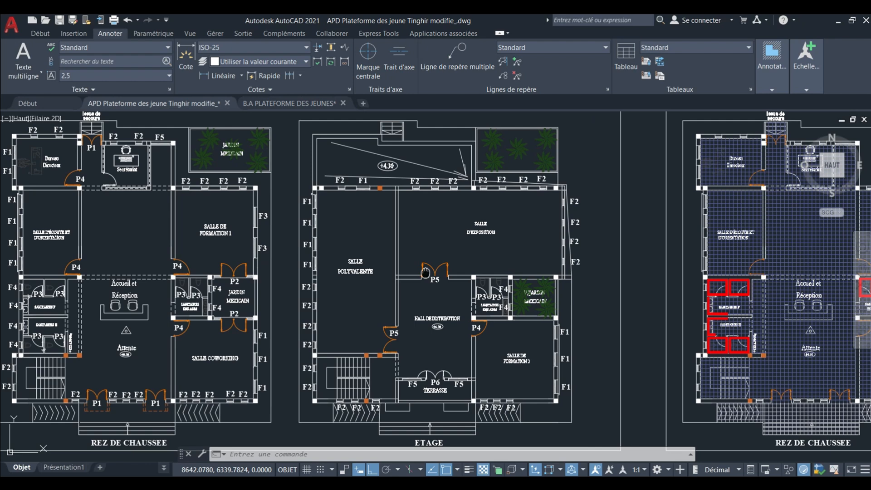
{"action": "mouse_move", "coordinate": [413, 258]}
{"action": "middle_mouse_down"}
{"action": "mouse_move", "coordinate": [430, 304]}
{"action": "mouse_move", "coordinate": [425, 273]}
{"action": "mouse_move", "coordinate": [442, 251]}
{"action": "mouse_move", "coordinate": [461, 259]}
{"action": "mouse_move", "coordinate": [388, 309]}
{"action": "mouse_move", "coordinate": [280, 303]}
{"action": "mouse_move", "coordinate": [408, 309]}
{"action": "middle_mouse_up"}
{"action": "scroll", "coordinate": [461, 259], "scroll_direction": "down", "scroll_amount": 3}
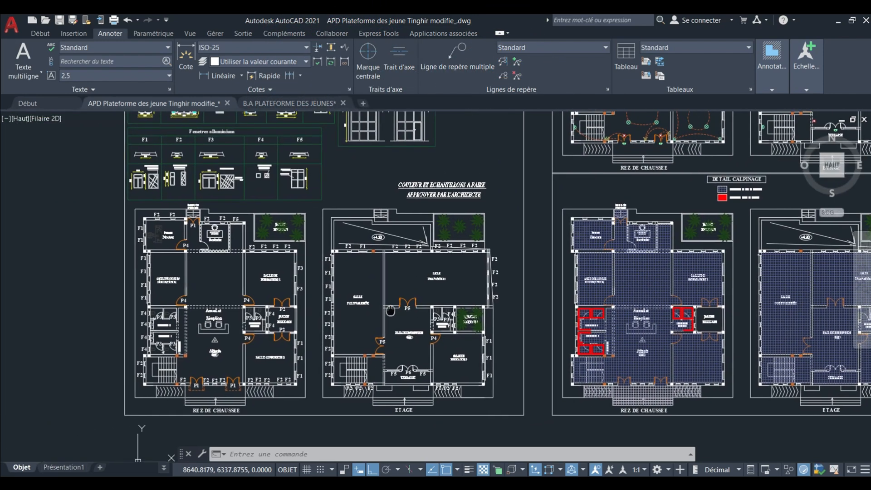
{"action": "middle_click_drag", "start_coordinate": [348, 313], "coordinate": [350, 312]}
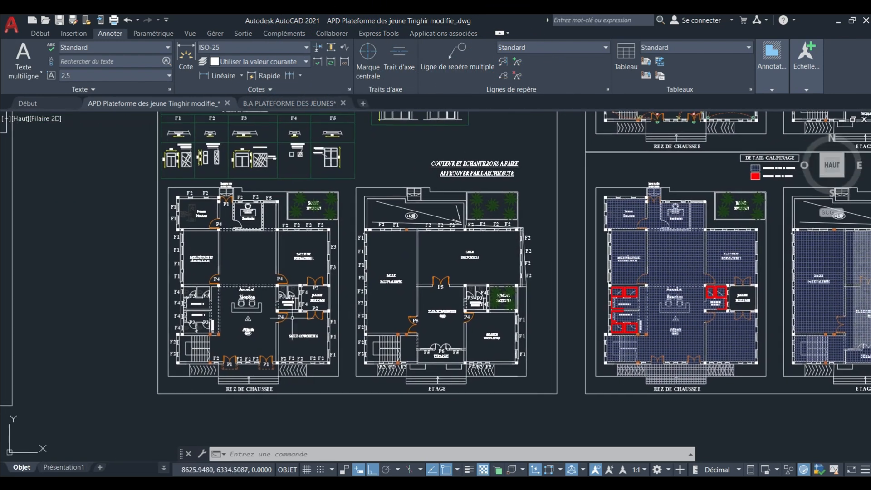
{"action": "scroll", "coordinate": [279, 314], "scroll_direction": "up", "scroll_amount": 5}
{"action": "middle_click_drag", "start_coordinate": [283, 315], "coordinate": [328, 305]}
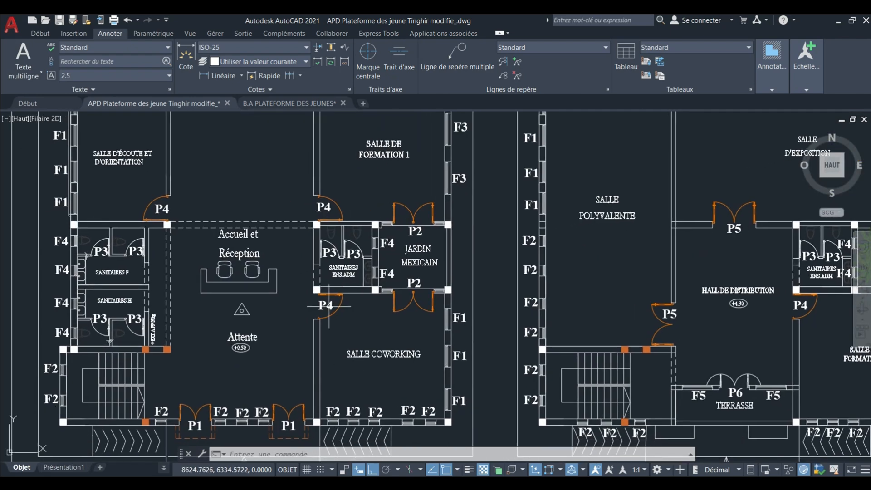
{"action": "scroll", "coordinate": [329, 306], "scroll_direction": "down", "scroll_amount": 6}
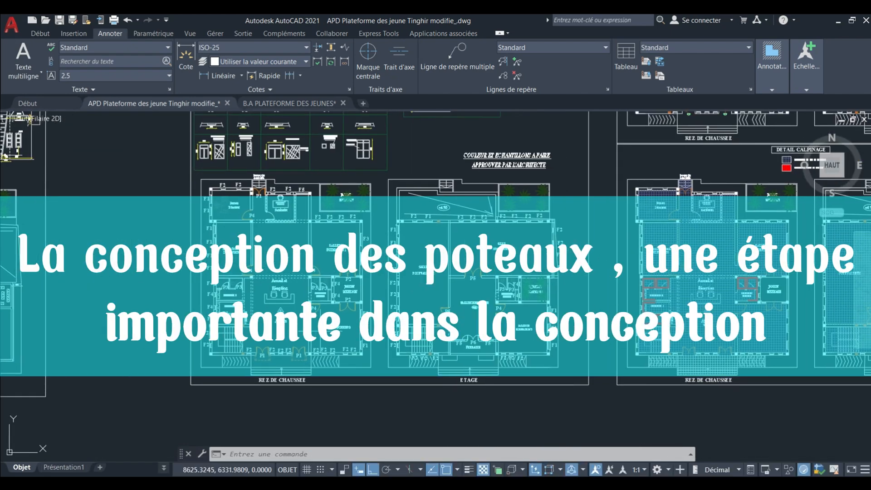
{"action": "scroll", "coordinate": [320, 322], "scroll_direction": "up", "scroll_amount": 5}
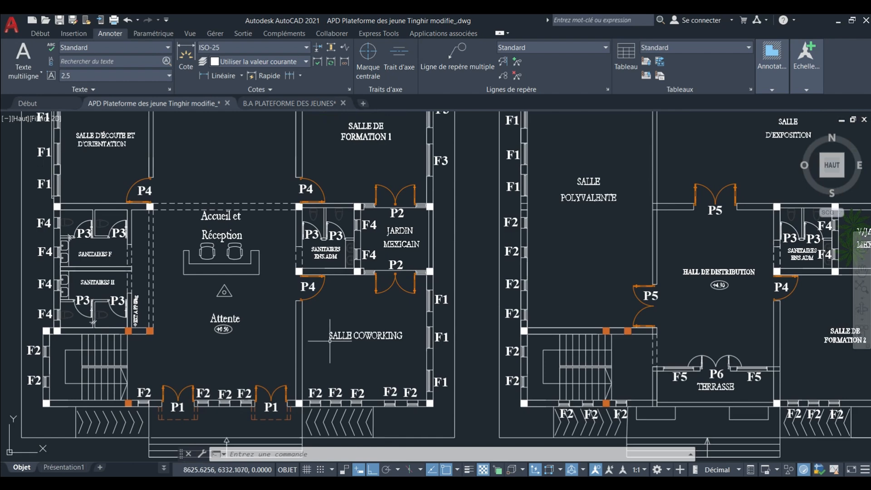
{"action": "scroll", "coordinate": [330, 340], "scroll_direction": "down", "scroll_amount": 3}
{"action": "mouse_move", "coordinate": [297, 331]}
{"action": "middle_mouse_down"}
{"action": "mouse_move", "coordinate": [322, 340]}
{"action": "mouse_move", "coordinate": [322, 352]}
{"action": "middle_mouse_up"}
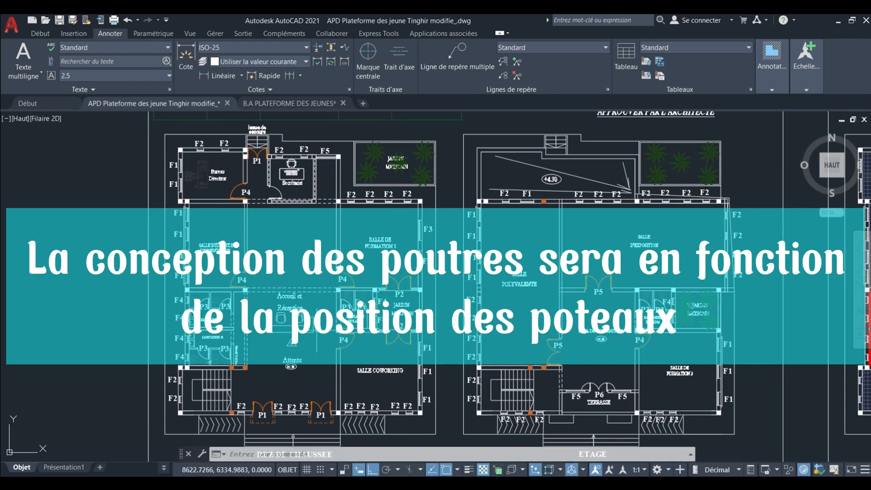
{"action": "scroll", "coordinate": [272, 334], "scroll_direction": "down", "scroll_amount": 2}
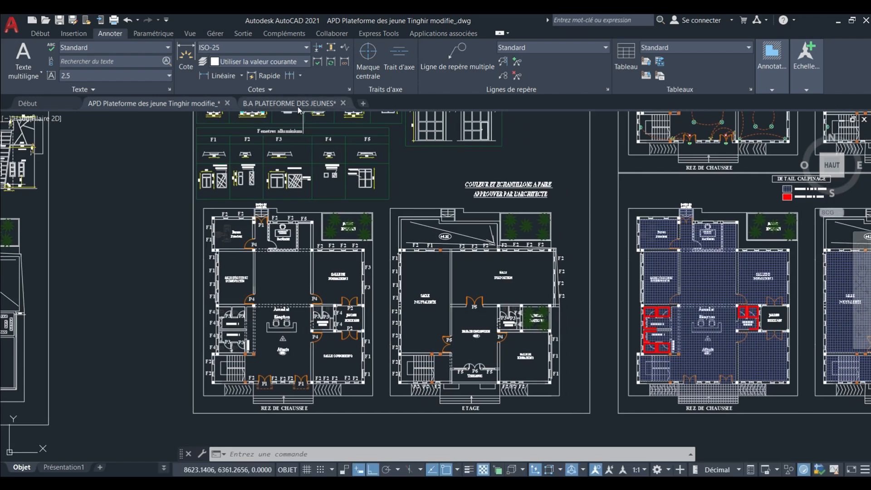
Compare the structural plans in the B.A PLATEFORME DES JEUNES drawing with the architectural sheets in the APD Plateforme des jeune Tinghir modifie_ drawing.
{"action": "left_click", "coordinate": [292, 103]}
{"action": "scroll", "coordinate": [301, 212], "scroll_direction": "down", "scroll_amount": 3}
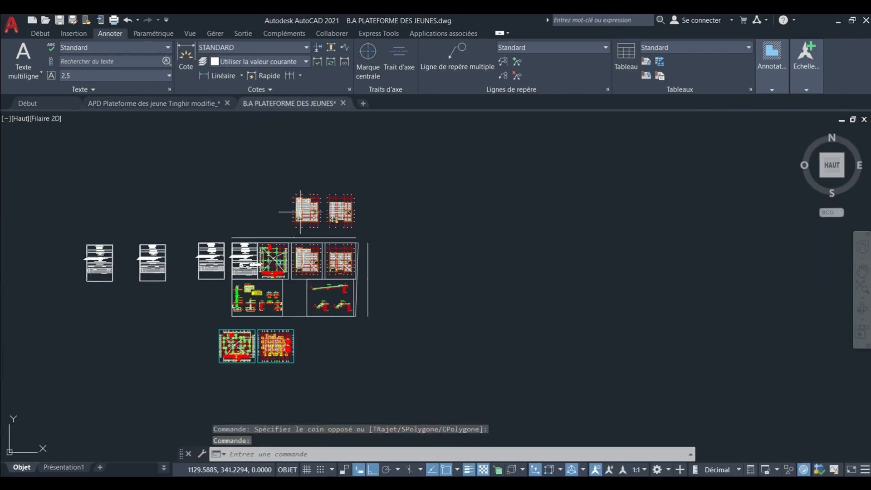
{"action": "scroll", "coordinate": [310, 211], "scroll_direction": "up", "scroll_amount": 8}
{"action": "middle_click_drag", "start_coordinate": [309, 215], "coordinate": [324, 278]}
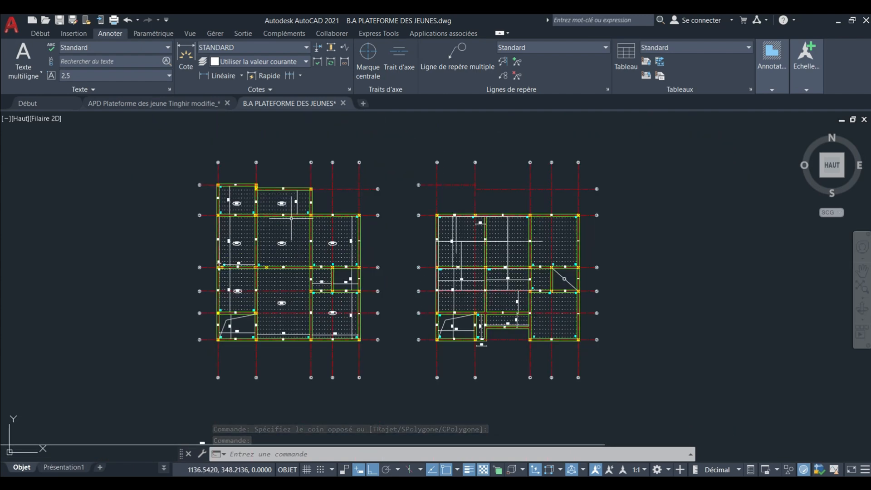
{"action": "left_click", "coordinate": [180, 102]}
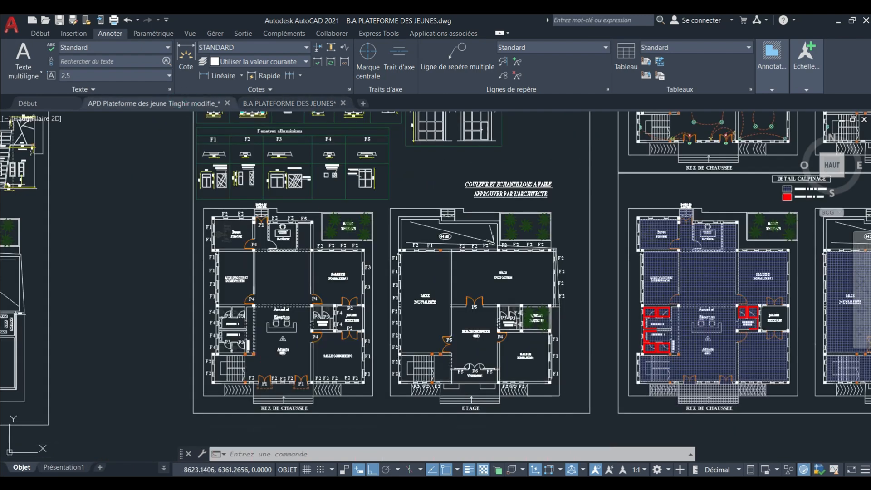
{"action": "left_click", "coordinate": [299, 103]}
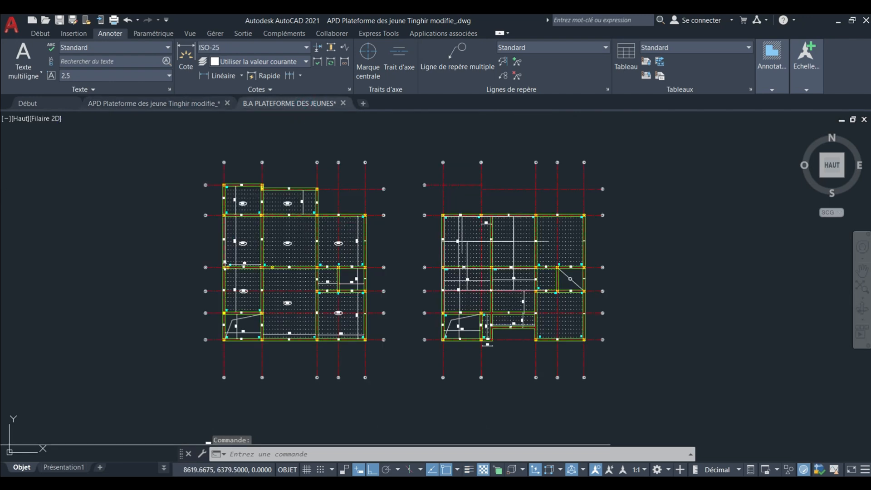
{"action": "scroll", "coordinate": [393, 286], "scroll_direction": "down", "scroll_amount": 5}
{"action": "scroll", "coordinate": [394, 286], "scroll_direction": "up", "scroll_amount": 2}
{"action": "middle_click_drag", "start_coordinate": [371, 243], "coordinate": [369, 183]}
{"action": "scroll", "coordinate": [369, 183], "scroll_direction": "down", "scroll_amount": 2}
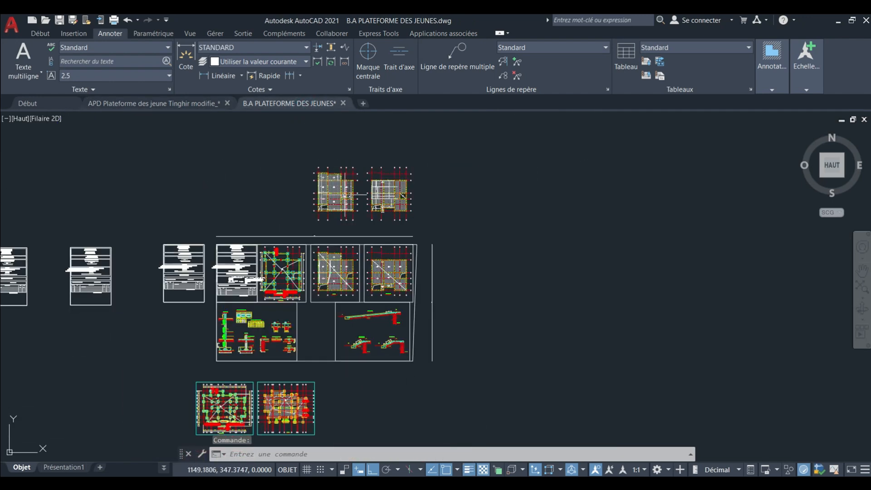
{"action": "left_click", "coordinate": [194, 104]}
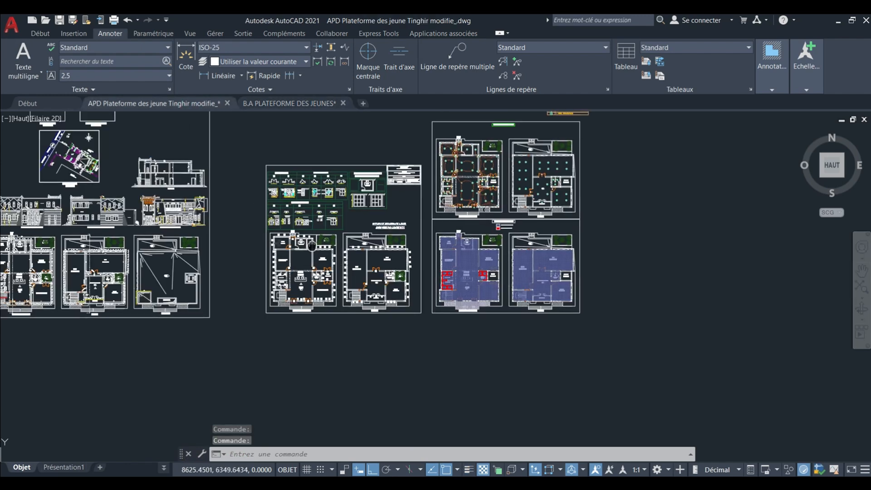
{"action": "middle_click_drag", "start_coordinate": [311, 244], "coordinate": [292, 279]}
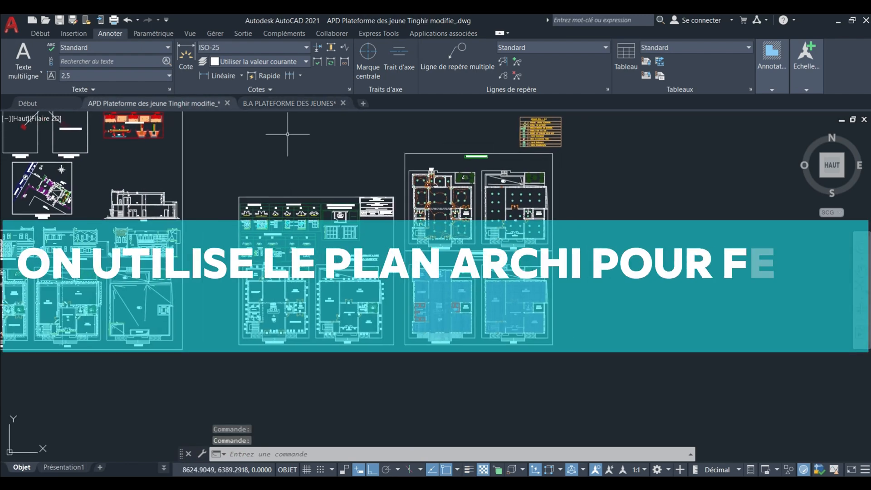
Examine the axes, columns and beams on the two formwork plans in the B.A PLATEFORME DES JEUNES drawing.
{"action": "left_click", "coordinate": [298, 106]}
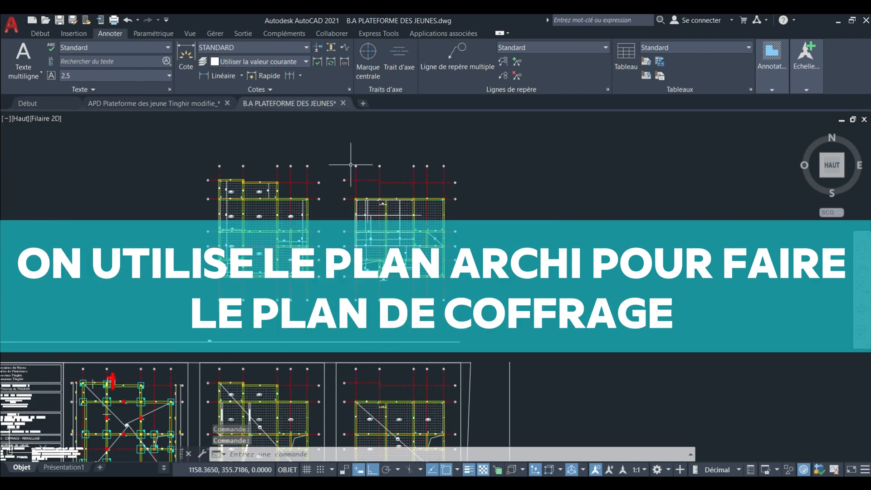
{"action": "scroll", "coordinate": [351, 165], "scroll_direction": "up", "scroll_amount": 2}
{"action": "mouse_move", "coordinate": [334, 177]}
{"action": "middle_mouse_down"}
{"action": "mouse_move", "coordinate": [384, 146]}
{"action": "mouse_move", "coordinate": [392, 153]}
{"action": "middle_mouse_up"}
{"action": "scroll", "coordinate": [383, 149], "scroll_direction": "down", "scroll_amount": 1}
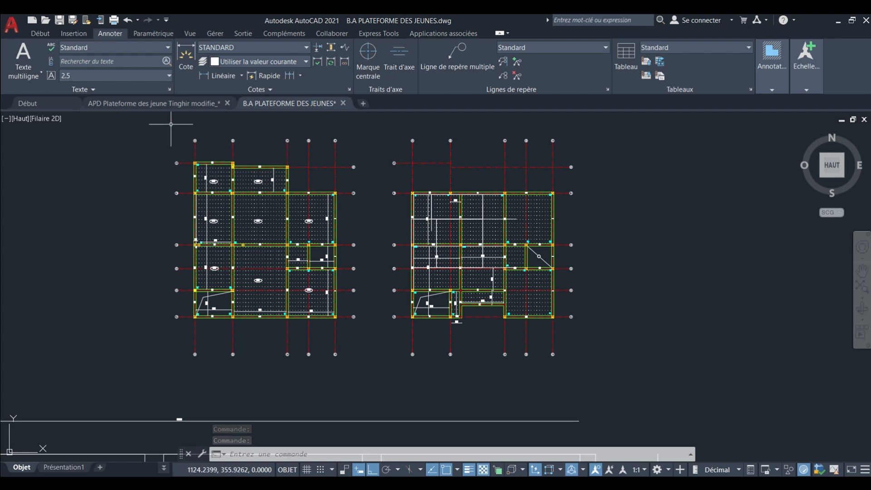
{"action": "middle_click_drag", "start_coordinate": [414, 175], "coordinate": [427, 189]}
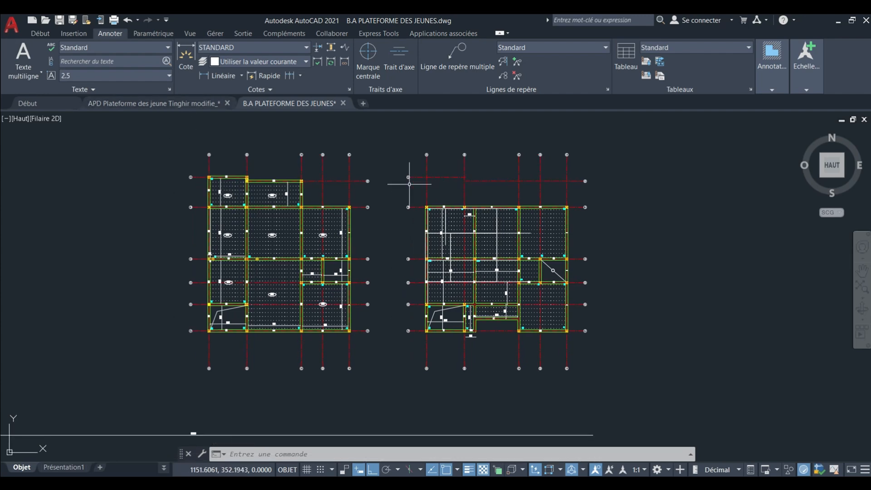
{"action": "scroll", "coordinate": [230, 213], "scroll_direction": "up", "scroll_amount": 5}
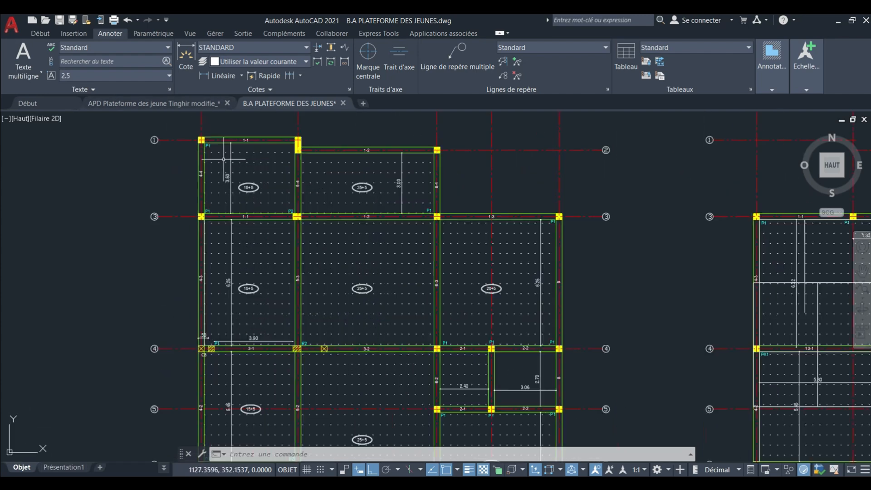
{"action": "scroll", "coordinate": [225, 162], "scroll_direction": "down", "scroll_amount": 5}
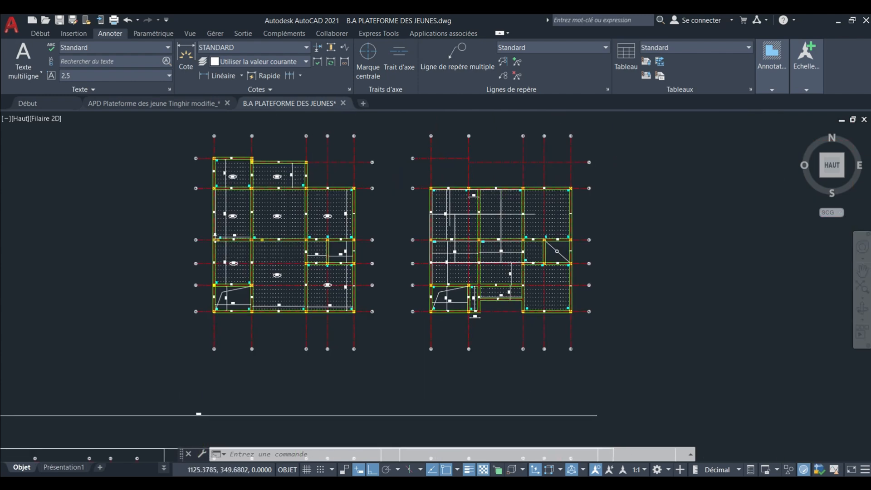
{"action": "scroll", "coordinate": [214, 187], "scroll_direction": "up", "scroll_amount": 5}
{"action": "scroll", "coordinate": [235, 199], "scroll_direction": "down", "scroll_amount": 4}
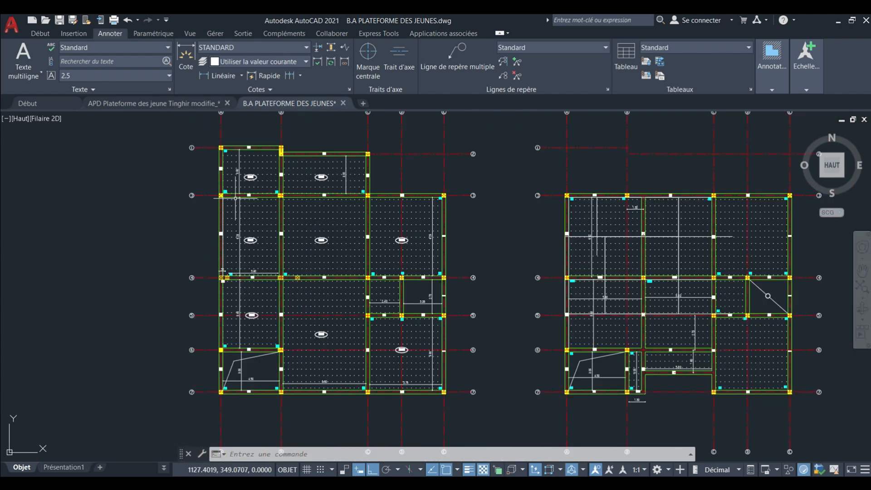
{"action": "scroll", "coordinate": [229, 205], "scroll_direction": "down", "scroll_amount": 2}
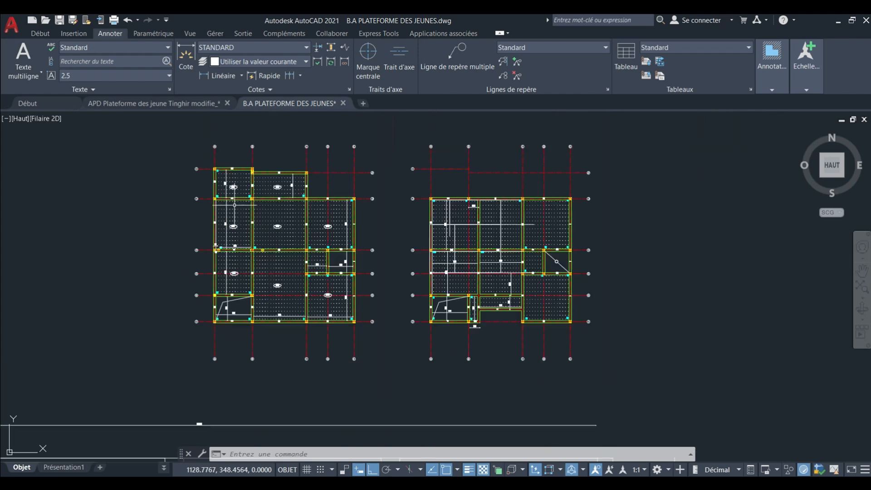
{"action": "middle_click_drag", "start_coordinate": [252, 220], "coordinate": [254, 228]}
Return to the APD Plateforme des jeune Tinghir modifie_ drawing and examine the columns around the ground-floor offices, training room and reception.
{"action": "left_click", "coordinate": [168, 105]}
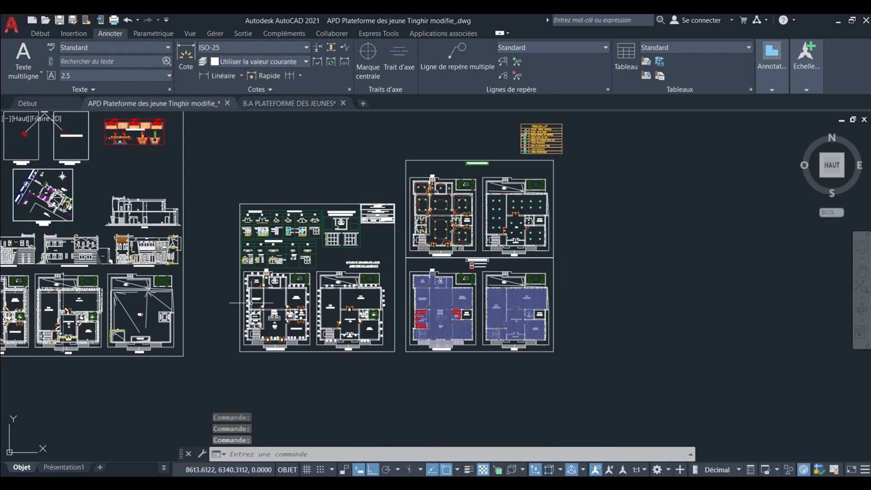
{"action": "scroll", "coordinate": [251, 299], "scroll_direction": "up", "scroll_amount": 8}
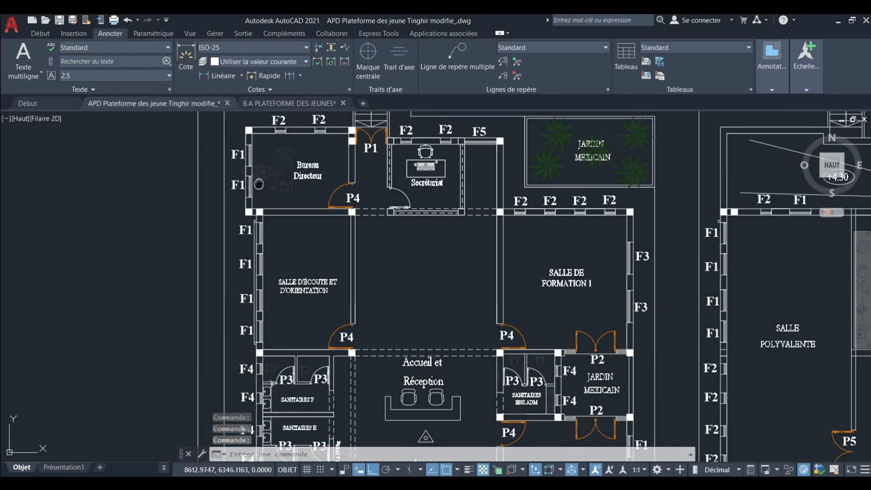
{"action": "scroll", "coordinate": [245, 200], "scroll_direction": "up", "scroll_amount": 4}
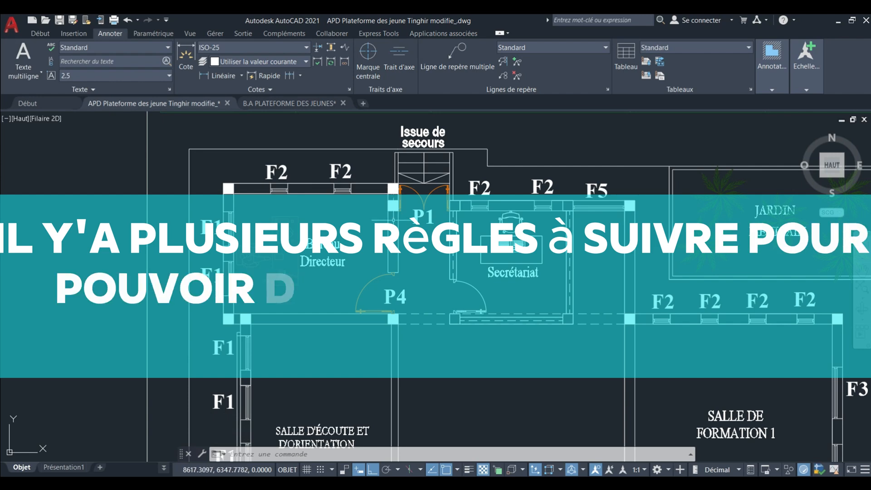
{"action": "middle_click_drag", "start_coordinate": [391, 251], "coordinate": [372, 208]}
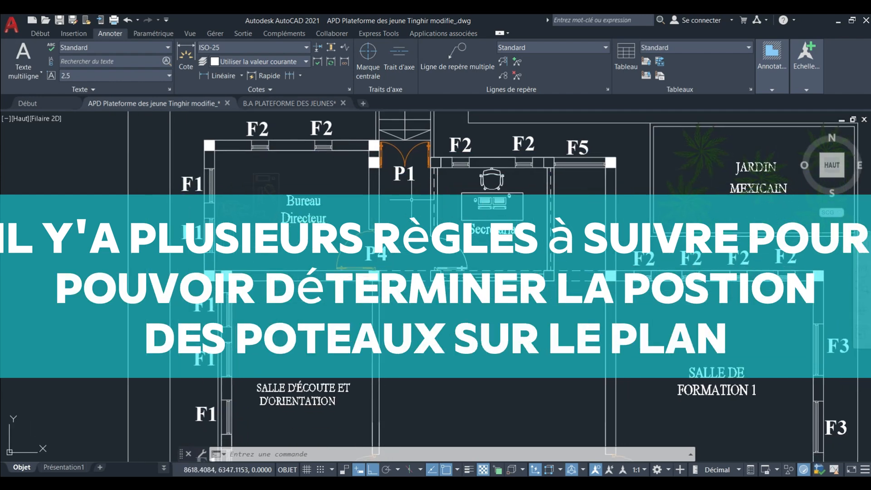
{"action": "scroll", "coordinate": [352, 203], "scroll_direction": "down", "scroll_amount": 4}
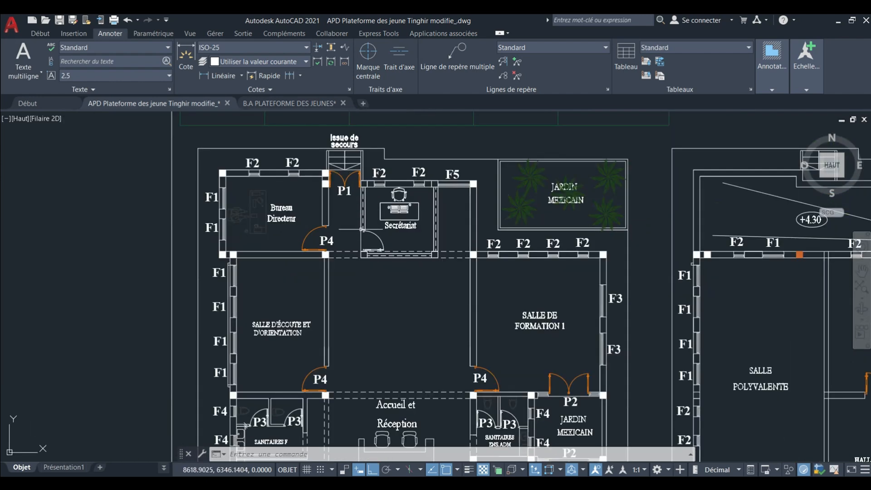
{"action": "middle_click_drag", "start_coordinate": [362, 229], "coordinate": [353, 163]}
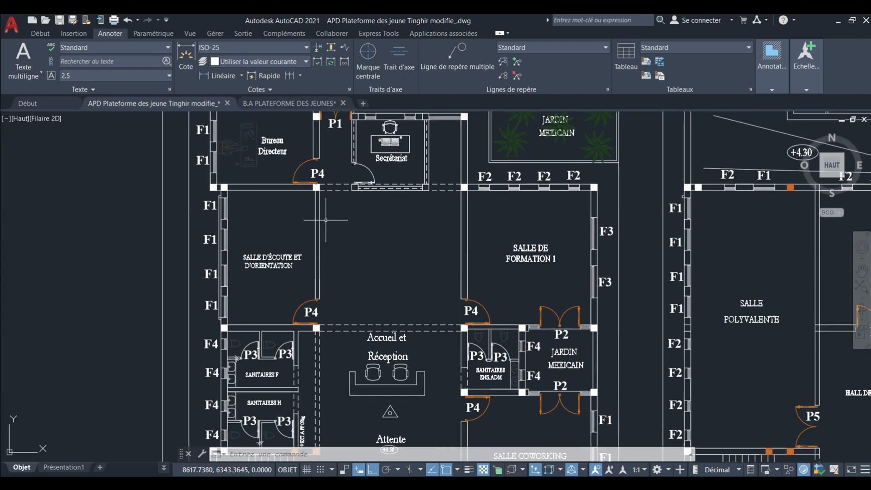
{"action": "middle_click_drag", "start_coordinate": [345, 234], "coordinate": [357, 235]}
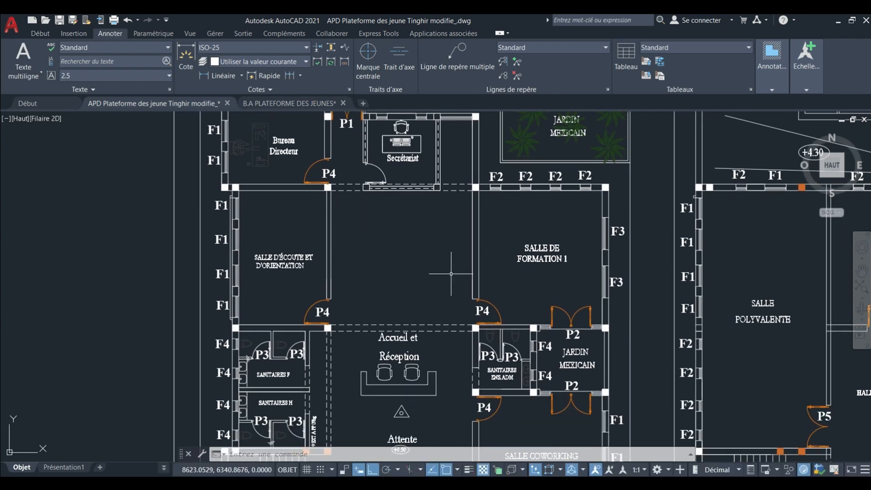
{"action": "middle_click_drag", "start_coordinate": [311, 213], "coordinate": [322, 238]}
Inspect the two adjacent columns where the Bureau Directeur meets the Salle d'écoute et d'orientation on the ground-floor plan.
{"action": "scroll", "coordinate": [287, 232], "scroll_direction": "up", "scroll_amount": 3}
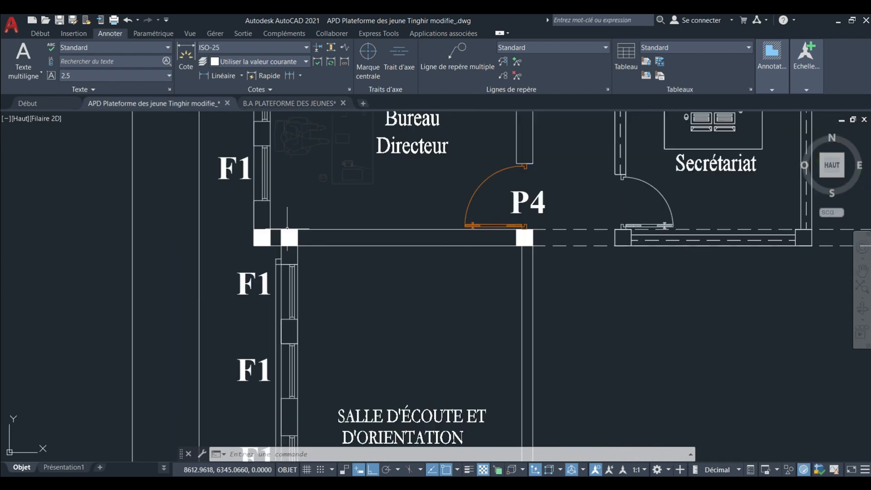
{"action": "scroll", "coordinate": [303, 244], "scroll_direction": "up", "scroll_amount": 3}
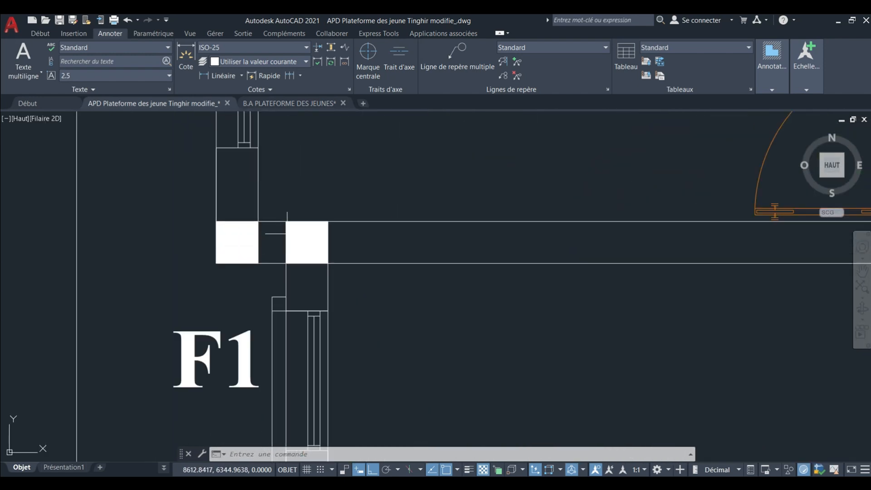
{"action": "middle_click_drag", "start_coordinate": [291, 232], "coordinate": [286, 246]}
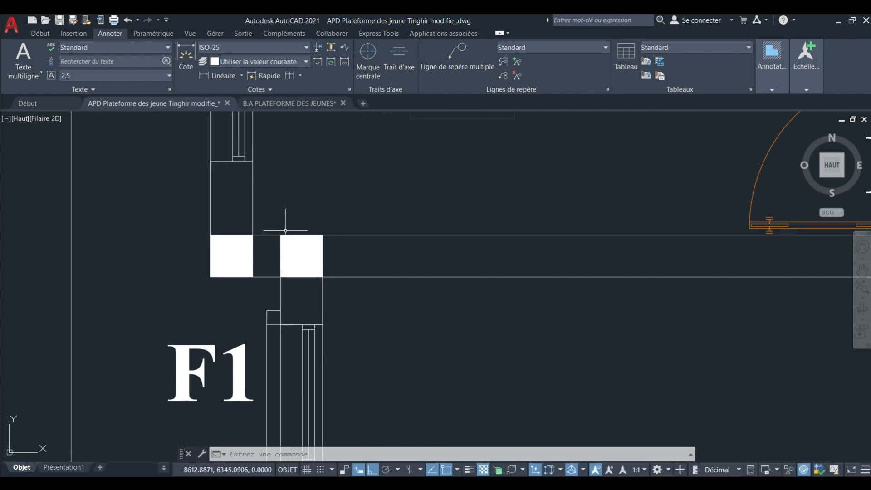
{"action": "scroll", "coordinate": [288, 230], "scroll_direction": "down", "scroll_amount": 2}
{"action": "scroll", "coordinate": [281, 234], "scroll_direction": "down", "scroll_amount": 2}
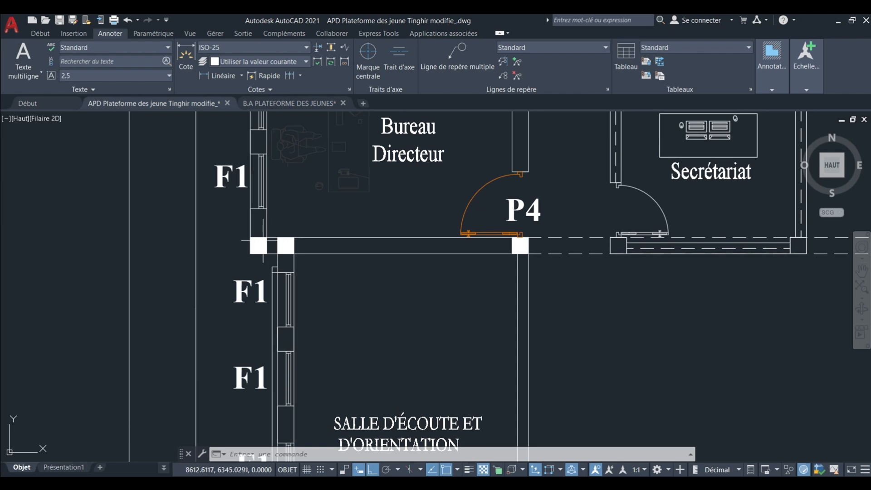
{"action": "scroll", "coordinate": [282, 259], "scroll_direction": "down", "scroll_amount": 2}
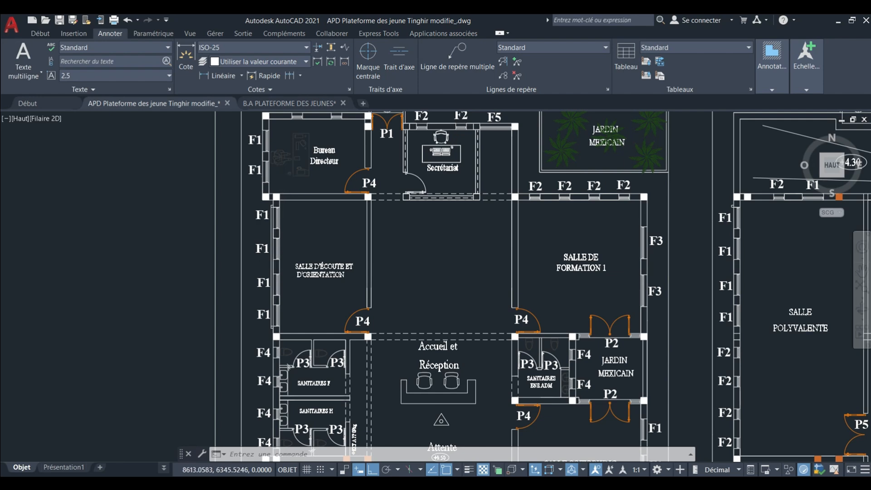
Examine the ground-floor columns from the Salle d'écoute et d'orientation past the sanitary rooms to the staircase and entrance.
{"action": "scroll", "coordinate": [284, 202], "scroll_direction": "up", "scroll_amount": 4}
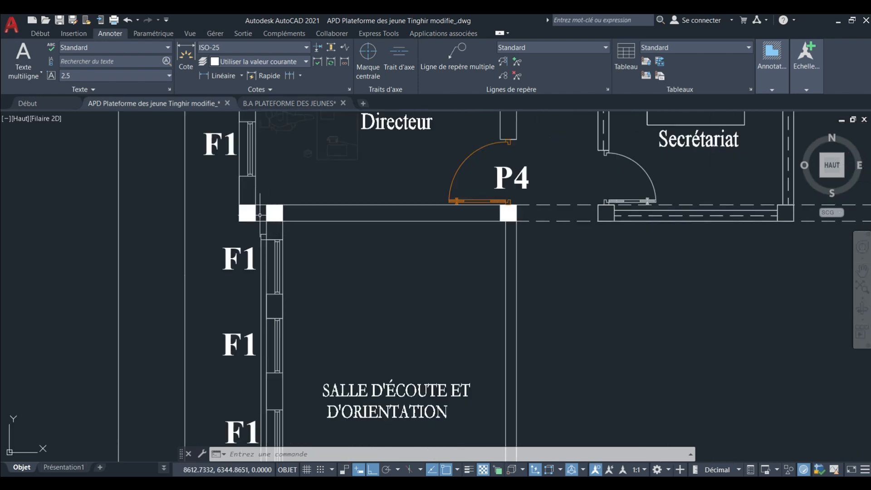
{"action": "scroll", "coordinate": [260, 215], "scroll_direction": "down", "scroll_amount": 4}
{"action": "middle_click_drag", "start_coordinate": [289, 242], "coordinate": [291, 199]}
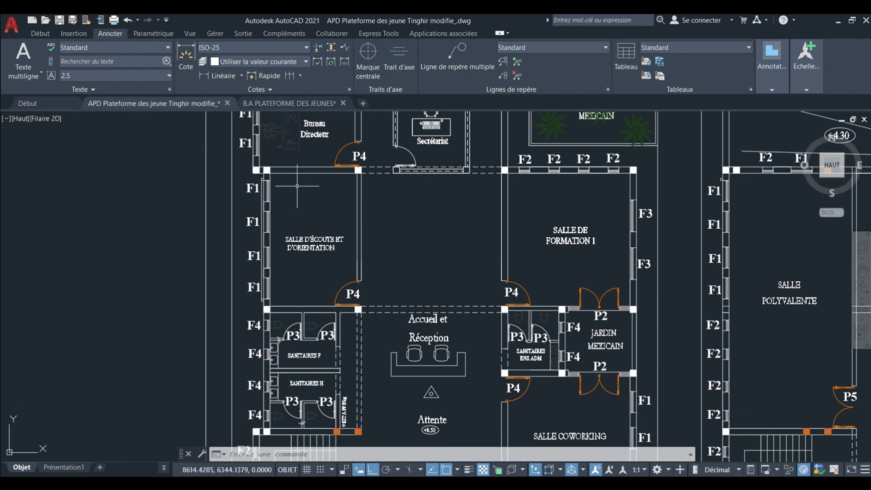
{"action": "scroll", "coordinate": [299, 183], "scroll_direction": "down", "scroll_amount": 2}
{"action": "middle_click_drag", "start_coordinate": [319, 254], "coordinate": [312, 177]}
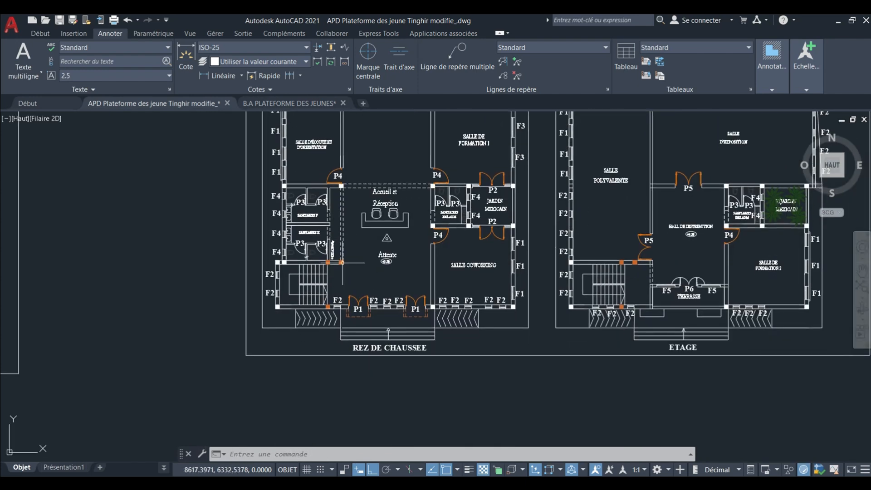
{"action": "scroll", "coordinate": [334, 293], "scroll_direction": "up", "scroll_amount": 6}
{"action": "scroll", "coordinate": [334, 298], "scroll_direction": "down", "scroll_amount": 9}
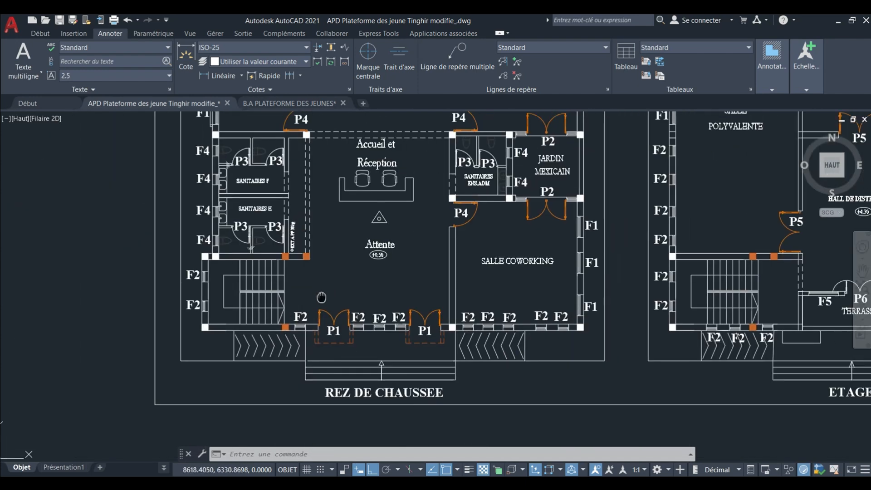
{"action": "mouse_move", "coordinate": [327, 327]}
{"action": "middle_mouse_down"}
{"action": "mouse_move", "coordinate": [326, 291]}
{"action": "mouse_move", "coordinate": [273, 308]}
{"action": "middle_mouse_up"}
Examine the column positions and spans around Salle de Formation 1 and the reception hall on the ground-floor plan.
{"action": "scroll", "coordinate": [301, 219], "scroll_direction": "up", "scroll_amount": 2}
{"action": "scroll", "coordinate": [301, 229], "scroll_direction": "up", "scroll_amount": 5}
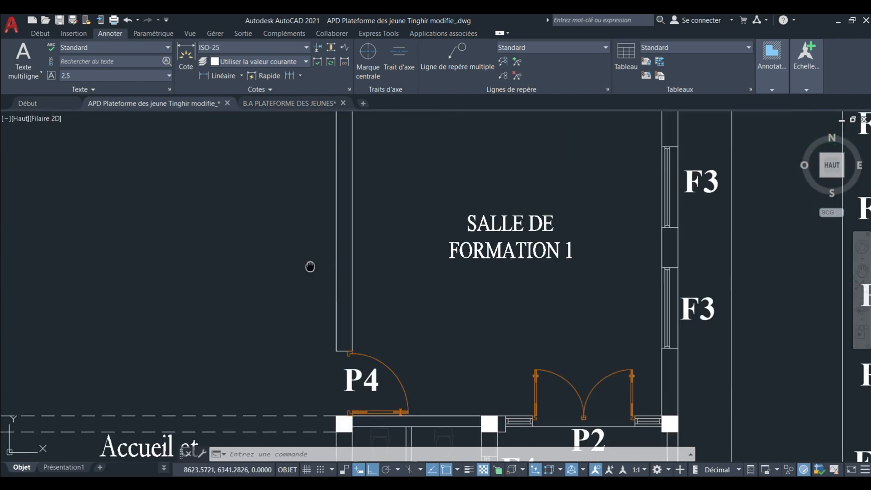
{"action": "scroll", "coordinate": [334, 249], "scroll_direction": "down", "scroll_amount": 3}
{"action": "scroll", "coordinate": [334, 253], "scroll_direction": "down", "scroll_amount": 1}
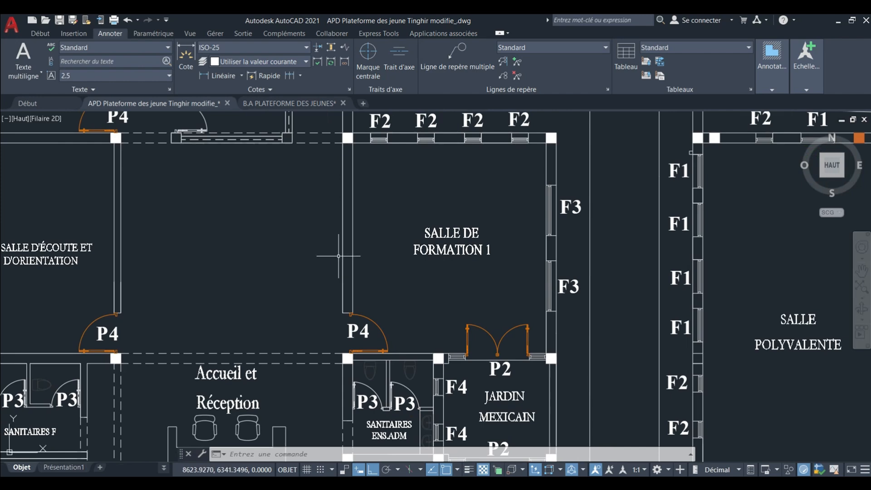
{"action": "scroll", "coordinate": [338, 256], "scroll_direction": "down", "scroll_amount": 2}
{"action": "middle_click_drag", "start_coordinate": [338, 256], "coordinate": [345, 255]}
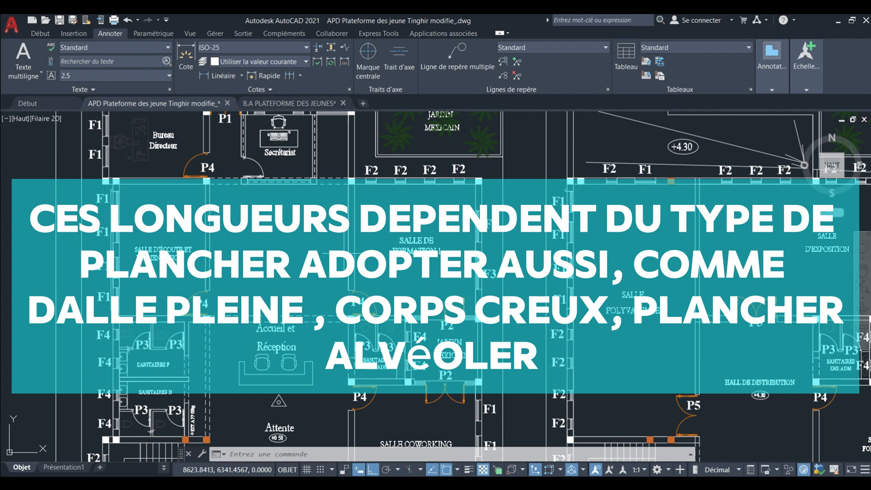
{"action": "scroll", "coordinate": [359, 252], "scroll_direction": "down", "scroll_amount": 2}
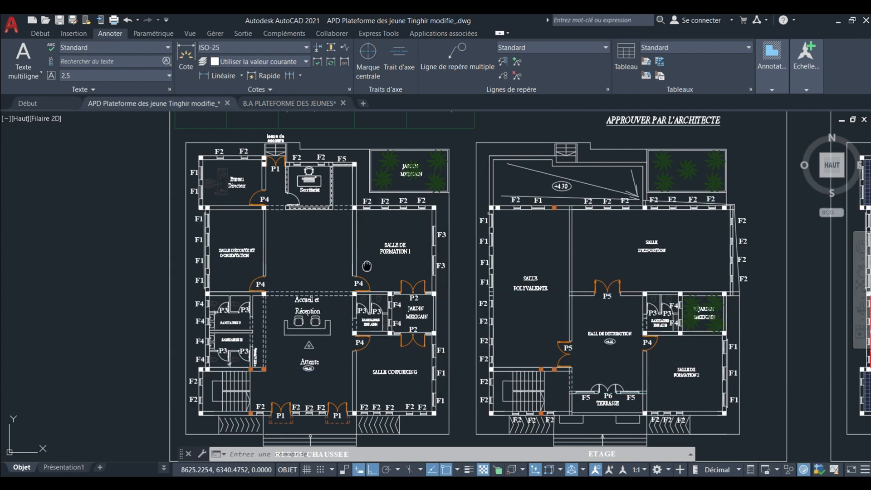
{"action": "middle_click_drag", "start_coordinate": [367, 265], "coordinate": [353, 237]}
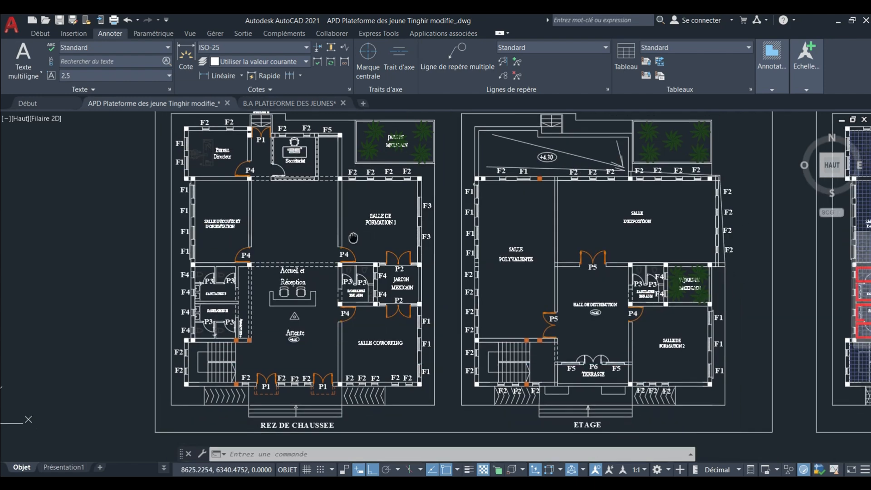
Compare the column layouts of the REZ DE CHAUSSEE and ETAGE plans.
{"action": "scroll", "coordinate": [353, 236], "scroll_direction": "down", "scroll_amount": 2}
{"action": "scroll", "coordinate": [547, 241], "scroll_direction": "up", "scroll_amount": 2}
{"action": "middle_click_drag", "start_coordinate": [548, 241], "coordinate": [484, 222]}
{"action": "scroll", "coordinate": [471, 221], "scroll_direction": "down", "scroll_amount": 2}
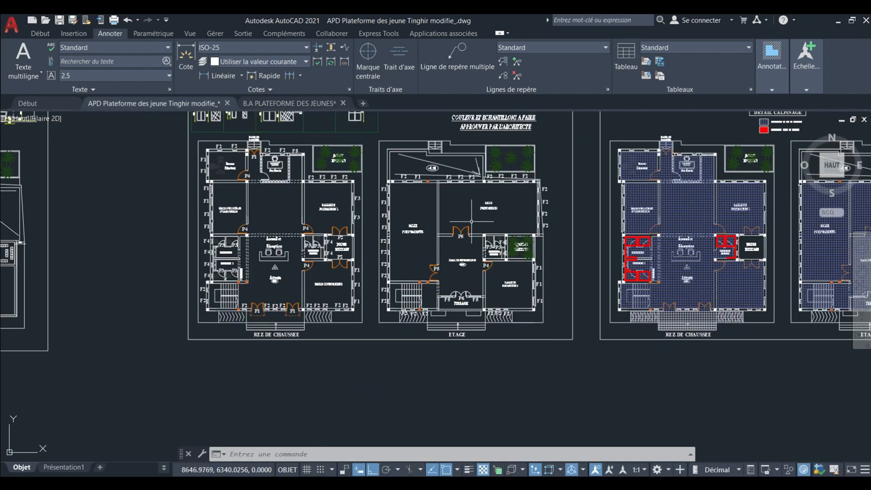
{"action": "scroll", "coordinate": [318, 225], "scroll_direction": "up", "scroll_amount": 4}
{"action": "scroll", "coordinate": [292, 225], "scroll_direction": "down", "scroll_amount": 2}
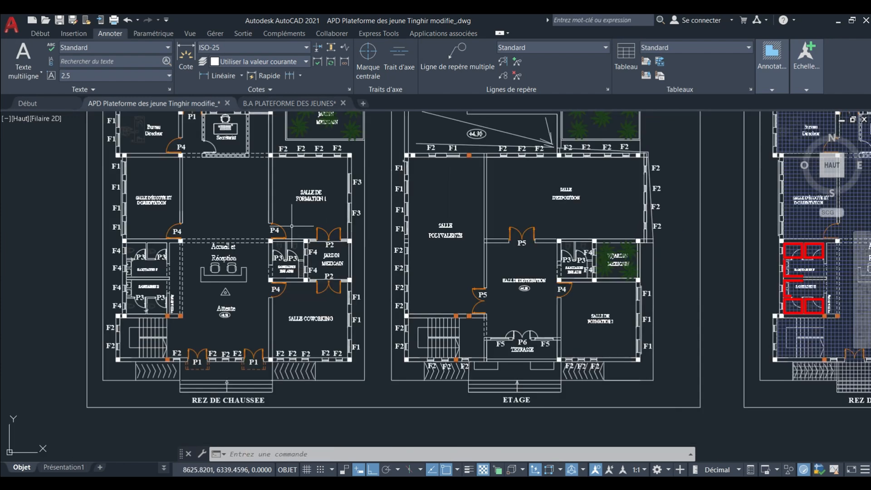
{"action": "middle_click_drag", "start_coordinate": [507, 232], "coordinate": [425, 225]}
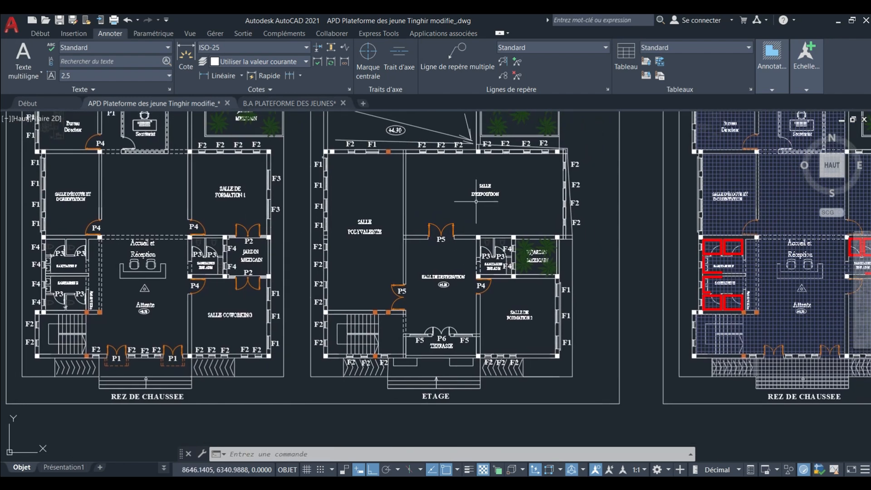
Examine the columns around the Salle d'exposition and Salle polyvalente on the ETAGE plan against the ground floor below.
{"action": "scroll", "coordinate": [476, 201], "scroll_direction": "up", "scroll_amount": 4}
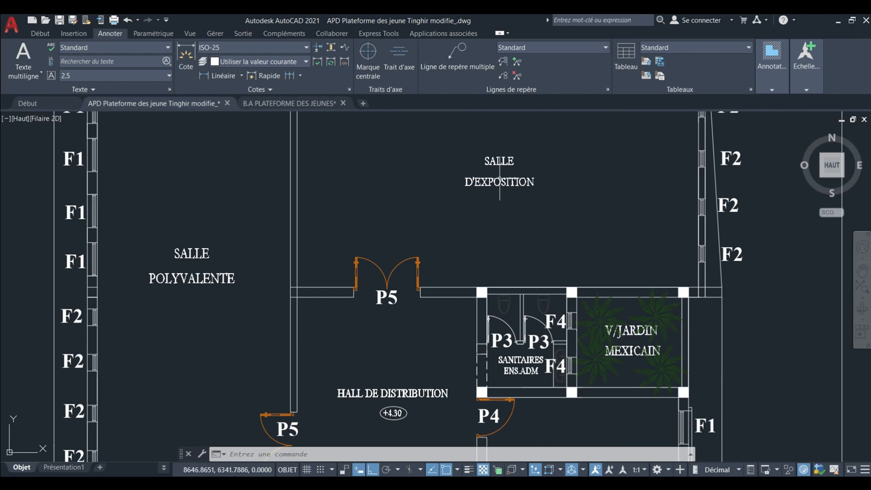
{"action": "scroll", "coordinate": [500, 182], "scroll_direction": "down", "scroll_amount": 2}
{"action": "scroll", "coordinate": [495, 194], "scroll_direction": "up", "scroll_amount": 2}
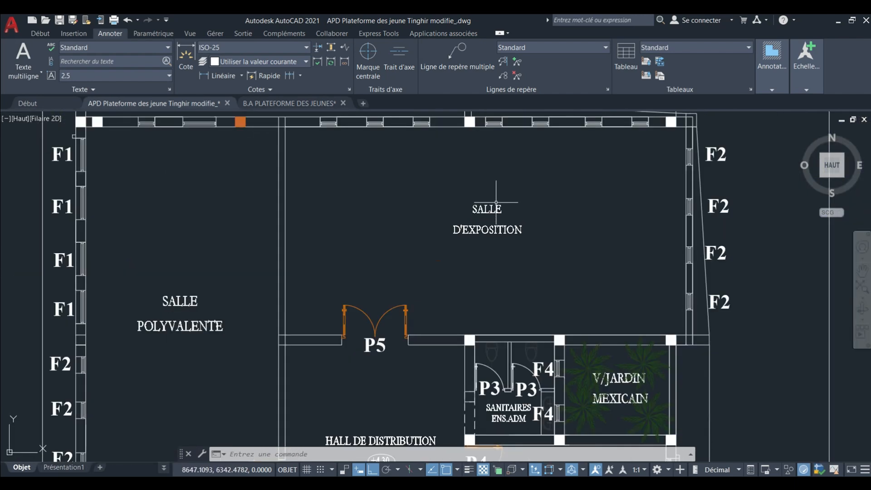
{"action": "scroll", "coordinate": [496, 207], "scroll_direction": "down", "scroll_amount": 2}
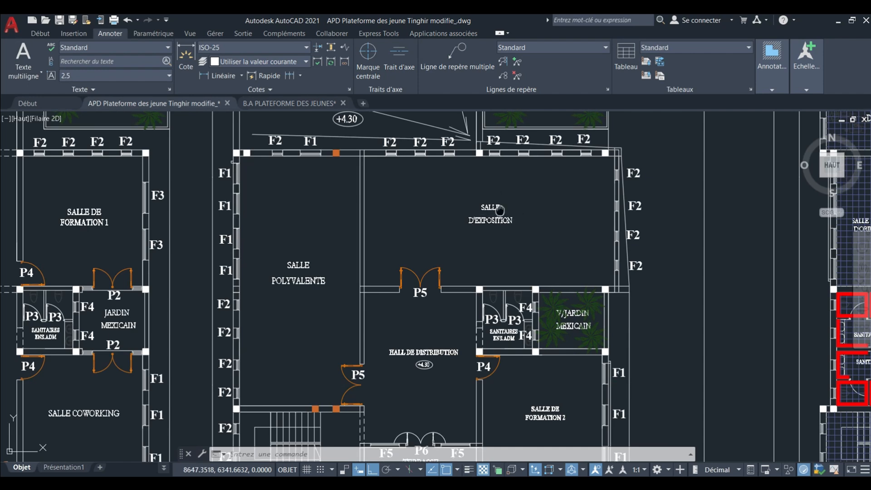
{"action": "mouse_move", "coordinate": [501, 217]}
{"action": "middle_mouse_down"}
{"action": "mouse_move", "coordinate": [502, 198]}
{"action": "mouse_move", "coordinate": [516, 199]}
{"action": "middle_mouse_up"}
{"action": "scroll", "coordinate": [502, 198], "scroll_direction": "down", "scroll_amount": 2}
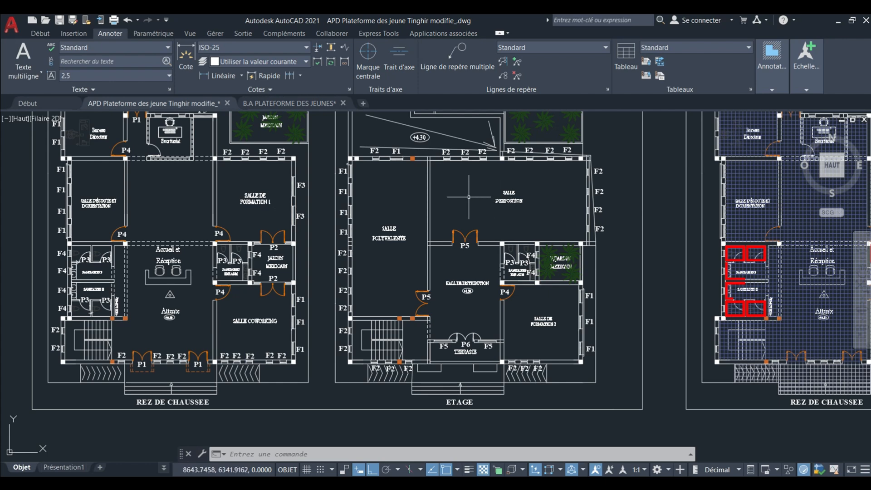
{"action": "scroll", "coordinate": [475, 183], "scroll_direction": "up", "scroll_amount": 2}
{"action": "mouse_move", "coordinate": [489, 185]}
{"action": "middle_mouse_down"}
{"action": "mouse_move", "coordinate": [453, 209]}
{"action": "mouse_move", "coordinate": [484, 224]}
{"action": "middle_mouse_up"}
{"action": "scroll", "coordinate": [479, 188], "scroll_direction": "down", "scroll_amount": 2}
{"action": "scroll", "coordinate": [487, 228], "scroll_direction": "down", "scroll_amount": 4}
{"action": "scroll", "coordinate": [354, 172], "scroll_direction": "up", "scroll_amount": 2}
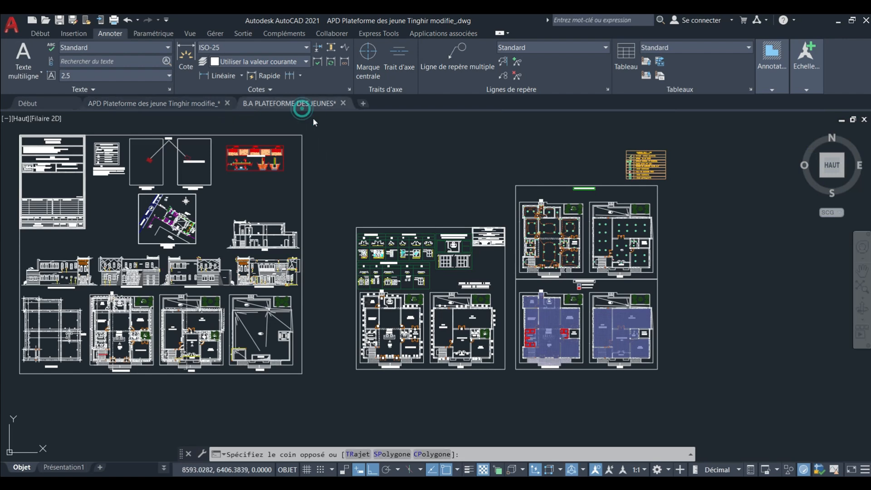
Copy the two unframed formwork plans above the sheets in the B.A PLATEFORME DES JEUNES drawing.
{"action": "left_click", "coordinate": [301, 103]}
{"action": "scroll", "coordinate": [390, 213], "scroll_direction": "down", "scroll_amount": 6}
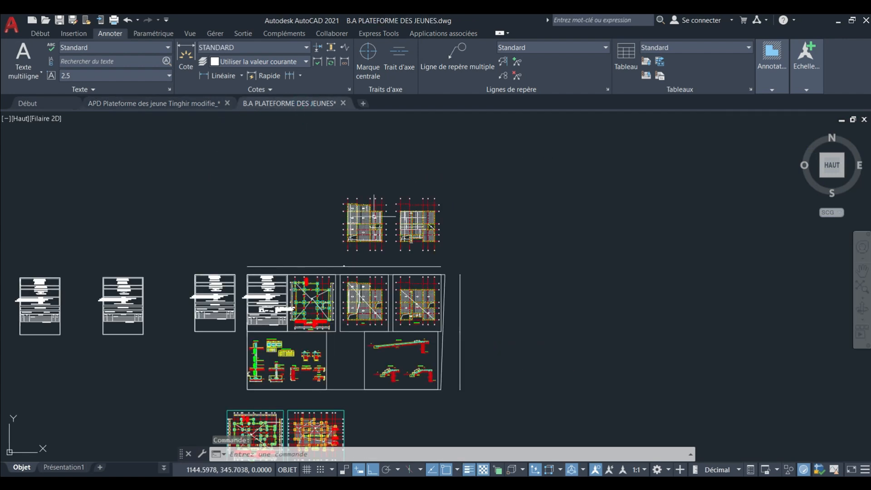
{"action": "left_click", "coordinate": [304, 174]}
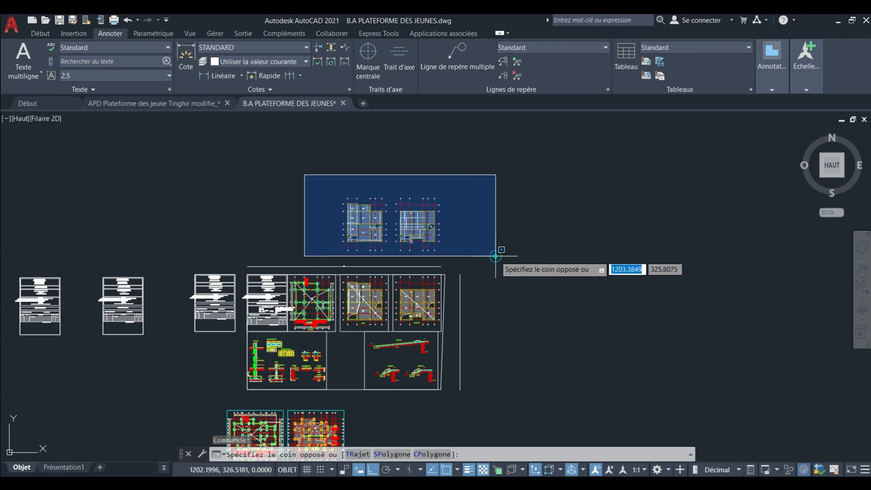
{"action": "left_click", "coordinate": [495, 255]}
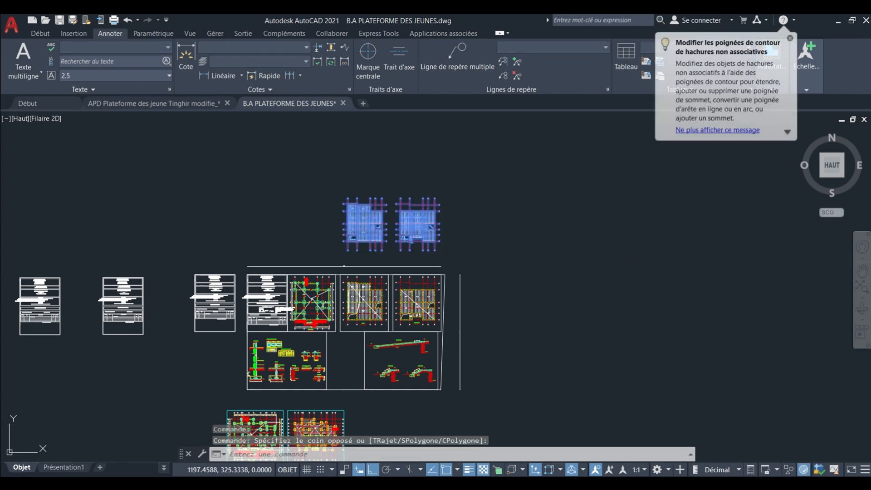
{"action": "key", "text": "ctrl+c"}
Paste the two formwork plans into the empty area above the sheets in the APD Plateforme des jeune Tinghir modifie_ drawing.
{"action": "left_click", "coordinate": [172, 109]}
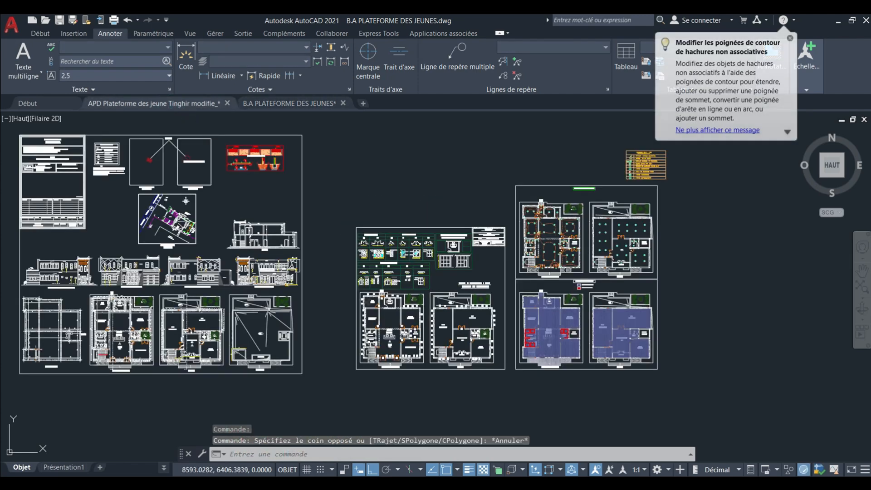
{"action": "middle_click_drag", "start_coordinate": [412, 183], "coordinate": [333, 265]}
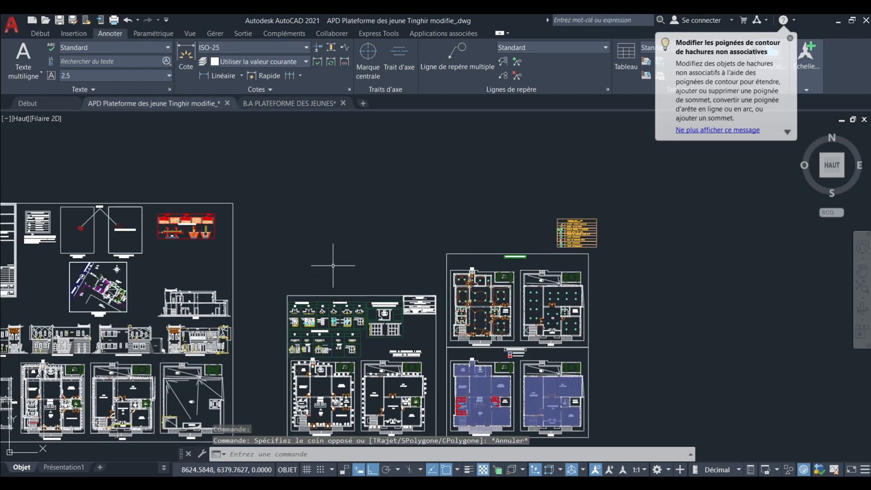
{"action": "key", "text": "ctrl+v"}
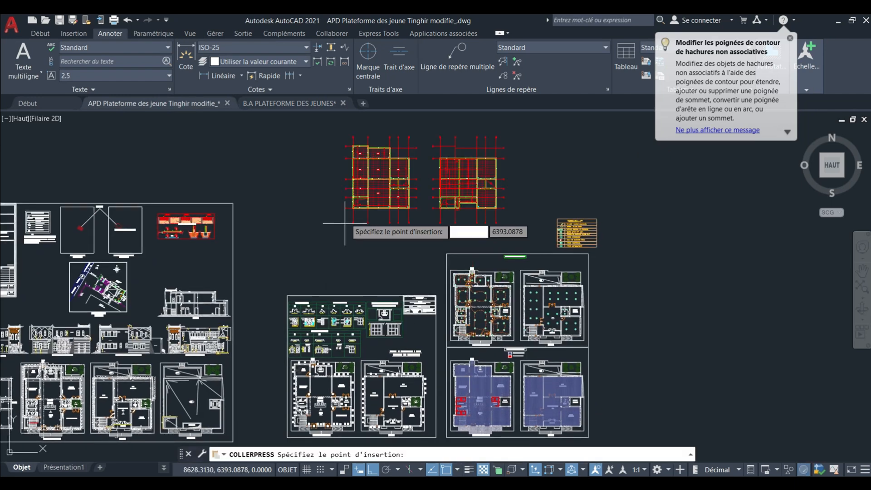
{"action": "left_click", "coordinate": [295, 219]}
{"action": "mouse_move", "coordinate": [341, 235]}
{"action": "middle_mouse_down"}
{"action": "mouse_move", "coordinate": [330, 201]}
{"action": "mouse_move", "coordinate": [338, 233]}
{"action": "middle_mouse_up"}
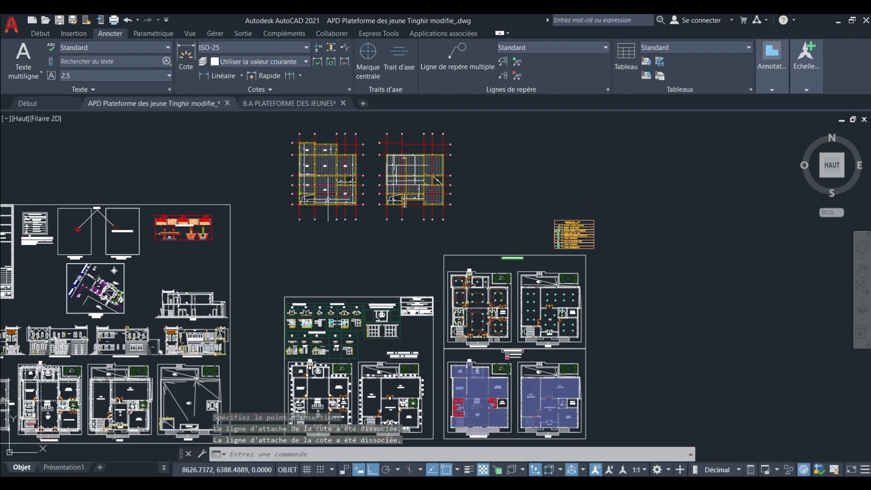
Move the first formwork plan onto the REZ DE CHAUSSEE plan, with Ortho off, matching its axis 1 corner column P1 to the Bureau Directeur's outer corner column.
{"action": "middle_click_drag", "start_coordinate": [309, 166], "coordinate": [315, 191]}
{"action": "left_click", "coordinate": [287, 146]}
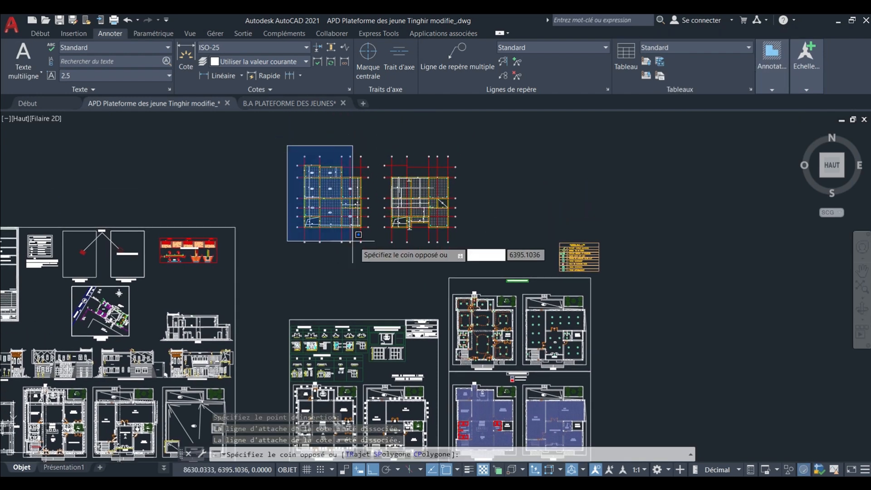
{"action": "left_click", "coordinate": [372, 252]}
{"action": "middle_click_drag", "start_coordinate": [329, 235], "coordinate": [317, 189]}
{"action": "scroll", "coordinate": [284, 313], "scroll_direction": "up", "scroll_amount": 6}
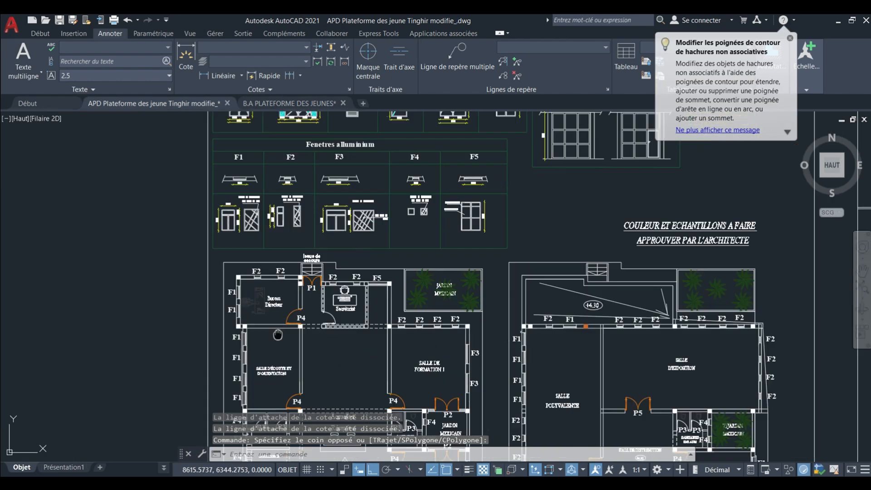
{"action": "scroll", "coordinate": [234, 281], "scroll_direction": "up", "scroll_amount": 6}
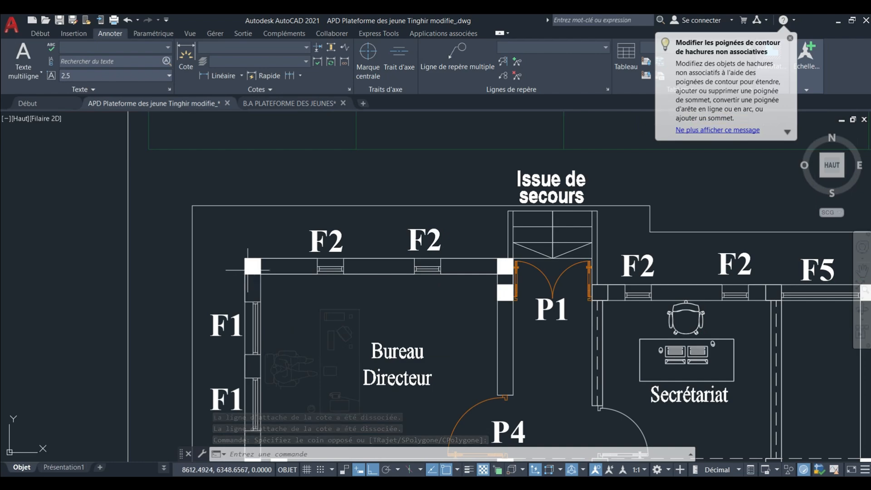
{"action": "scroll", "coordinate": [251, 266], "scroll_direction": "down", "scroll_amount": 10}
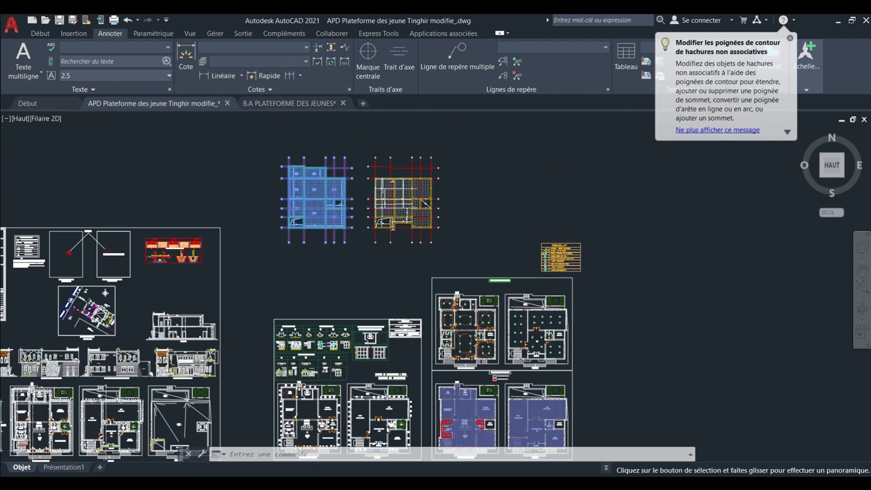
{"action": "scroll", "coordinate": [293, 189], "scroll_direction": "up", "scroll_amount": 15}
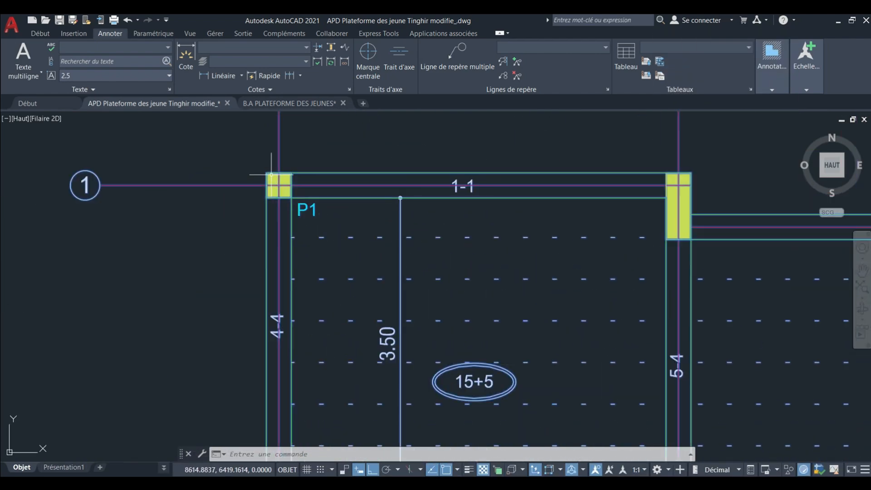
{"action": "left_click", "coordinate": [42, 34]}
{"action": "left_click", "coordinate": [155, 48]}
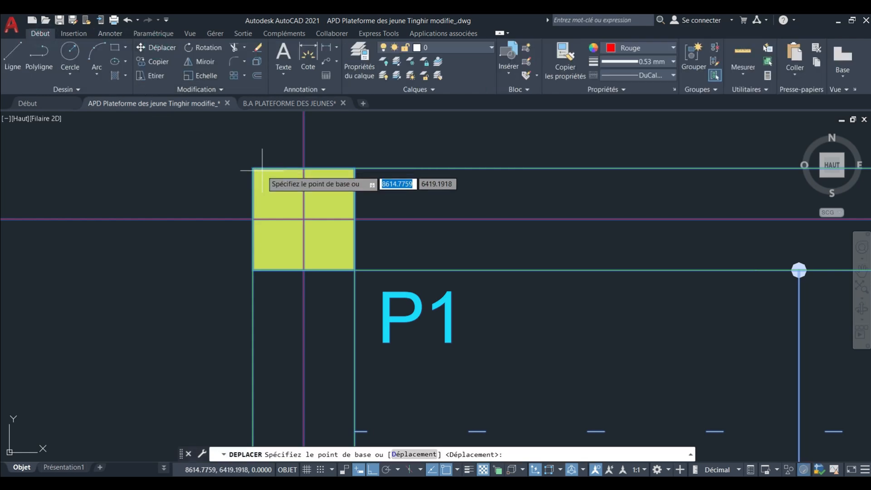
{"action": "scroll", "coordinate": [260, 162], "scroll_direction": "down", "scroll_amount": 6}
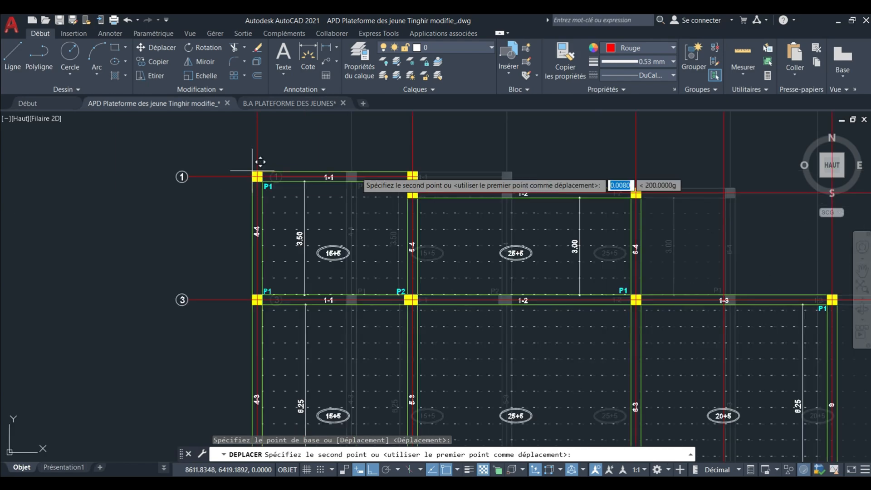
{"action": "scroll", "coordinate": [354, 299], "scroll_direction": "up", "scroll_amount": 3}
{"action": "scroll", "coordinate": [354, 301], "scroll_direction": "up", "scroll_amount": 8}
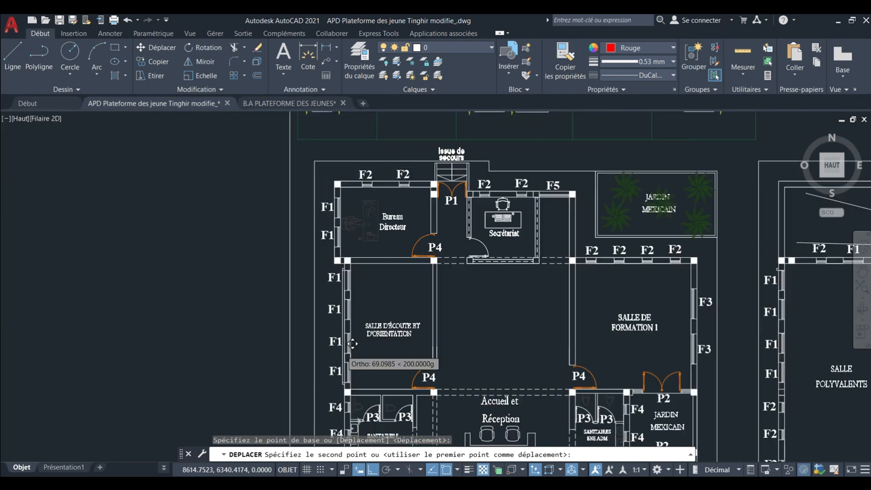
{"action": "scroll", "coordinate": [345, 304], "scroll_direction": "down", "scroll_amount": 2}
{"action": "scroll", "coordinate": [338, 233], "scroll_direction": "up", "scroll_amount": 5}
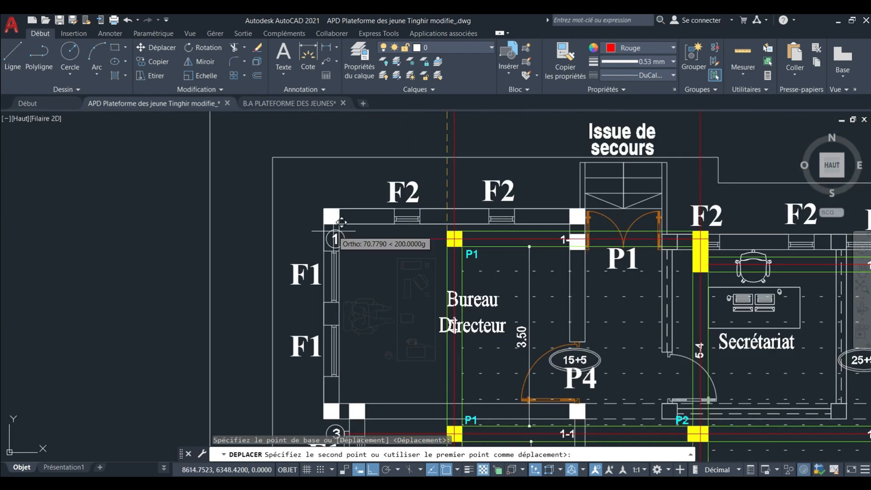
{"action": "left_click", "coordinate": [372, 469]}
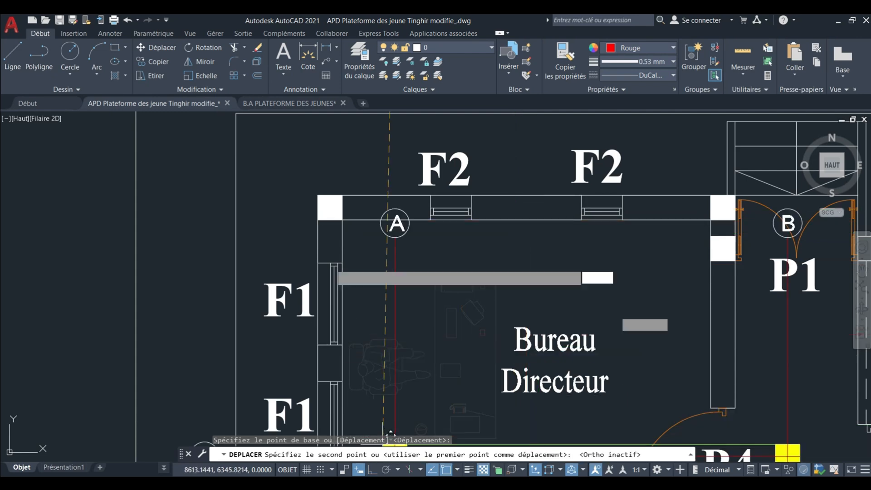
{"action": "scroll", "coordinate": [322, 202], "scroll_direction": "up", "scroll_amount": 3}
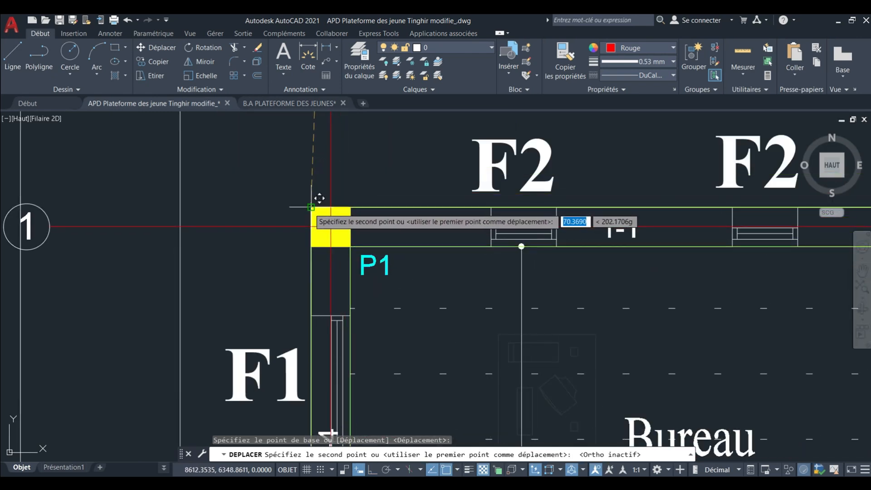
{"action": "left_click", "coordinate": [309, 208]}
{"action": "scroll", "coordinate": [345, 200], "scroll_direction": "down", "scroll_amount": 6}
{"action": "scroll", "coordinate": [186, 299], "scroll_direction": "down", "scroll_amount": 8}
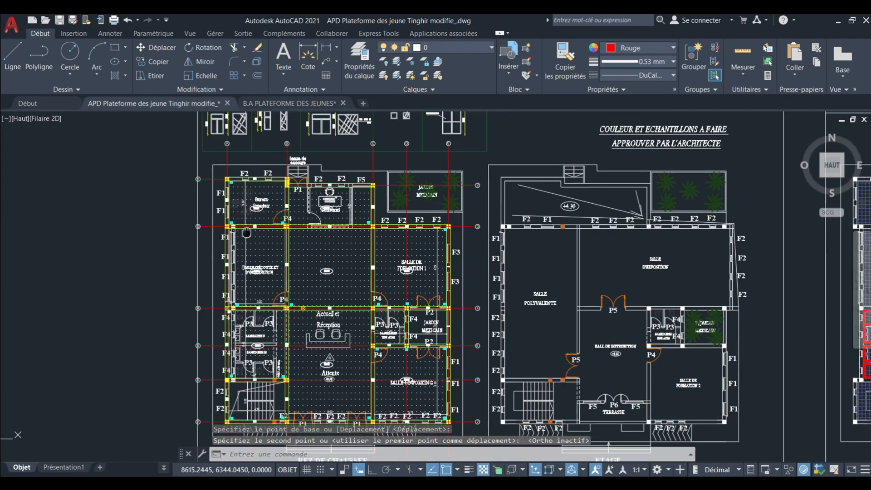
Move the remaining formwork plan onto the ETAGE plan, aligning its axis 3 corner column P1 with the column at the Salle d'exposition's outer corner.
{"action": "scroll", "coordinate": [246, 225], "scroll_direction": "down", "scroll_amount": 3}
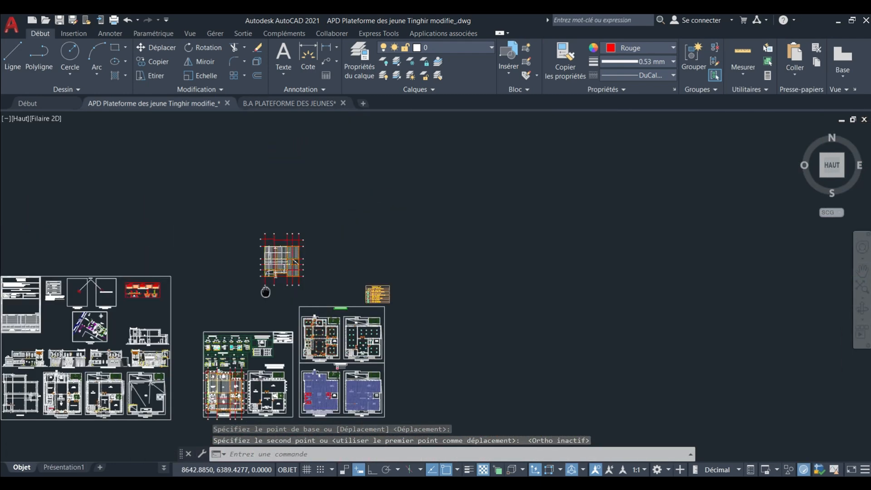
{"action": "left_click", "coordinate": [245, 220]}
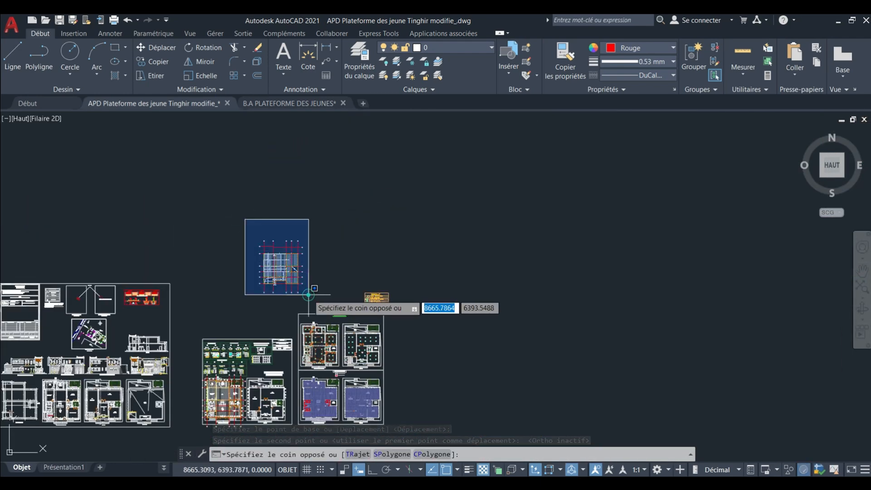
{"action": "left_click", "coordinate": [308, 295]}
{"action": "scroll", "coordinate": [295, 291], "scroll_direction": "up", "scroll_amount": 5}
{"action": "scroll", "coordinate": [295, 248], "scroll_direction": "down", "scroll_amount": 4}
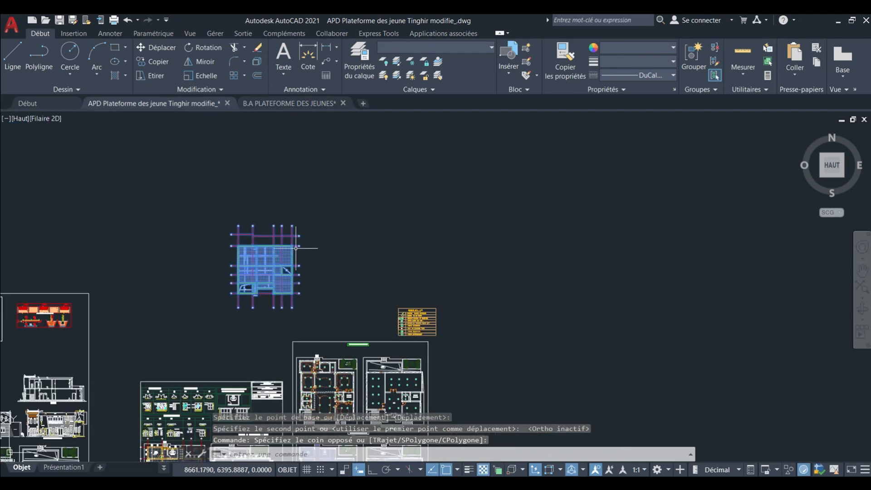
{"action": "scroll", "coordinate": [296, 248], "scroll_direction": "up", "scroll_amount": 15}
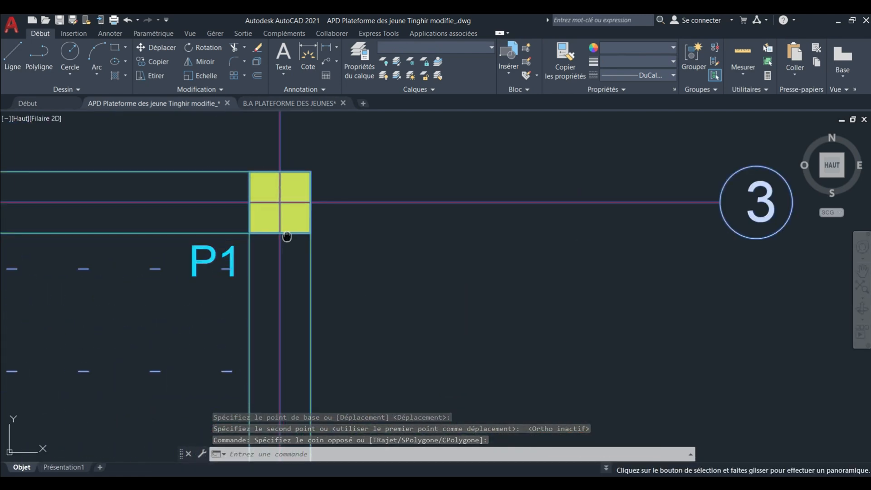
{"action": "left_click", "coordinate": [311, 171]}
{"action": "scroll", "coordinate": [363, 161], "scroll_direction": "down", "scroll_amount": 15}
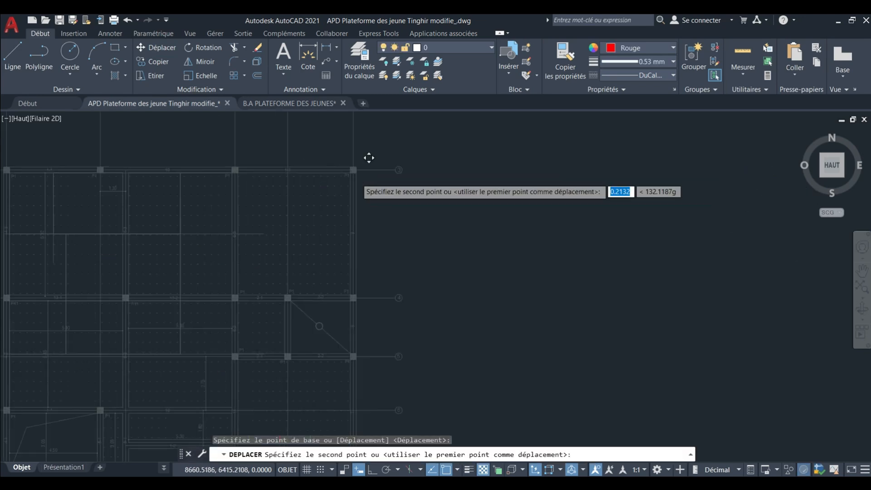
{"action": "scroll", "coordinate": [351, 286], "scroll_direction": "up", "scroll_amount": 10}
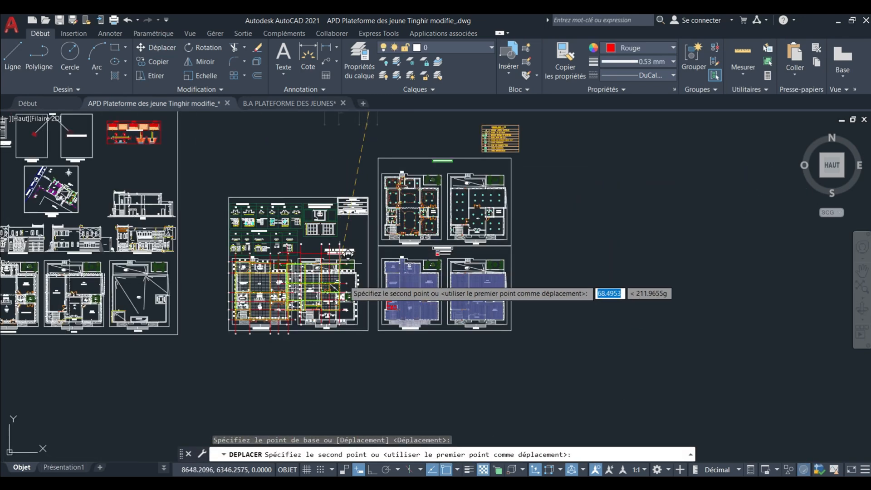
{"action": "middle_click_drag", "start_coordinate": [409, 246], "coordinate": [363, 325]}
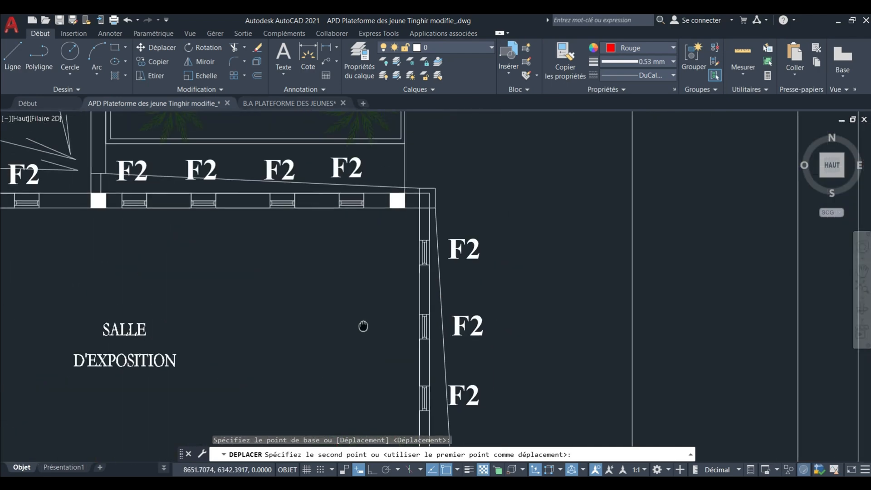
{"action": "scroll", "coordinate": [386, 227], "scroll_direction": "down", "scroll_amount": 2}
{"action": "scroll", "coordinate": [386, 223], "scroll_direction": "down", "scroll_amount": 5}
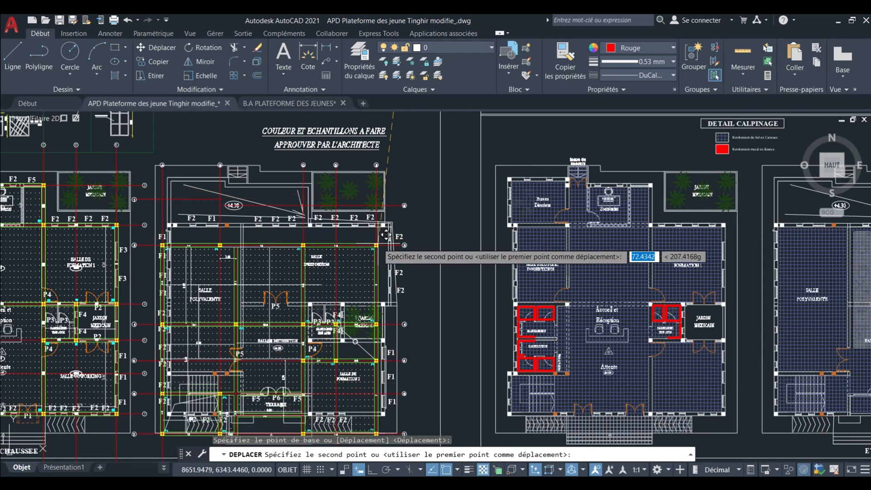
{"action": "middle_click_drag", "start_coordinate": [384, 249], "coordinate": [379, 189]}
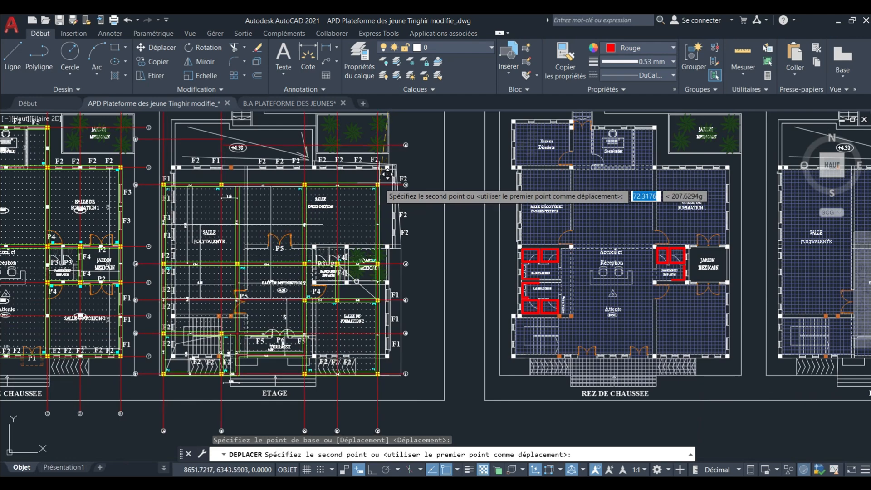
{"action": "scroll", "coordinate": [383, 165], "scroll_direction": "up", "scroll_amount": 2}
{"action": "scroll", "coordinate": [386, 168], "scroll_direction": "up", "scroll_amount": 7}
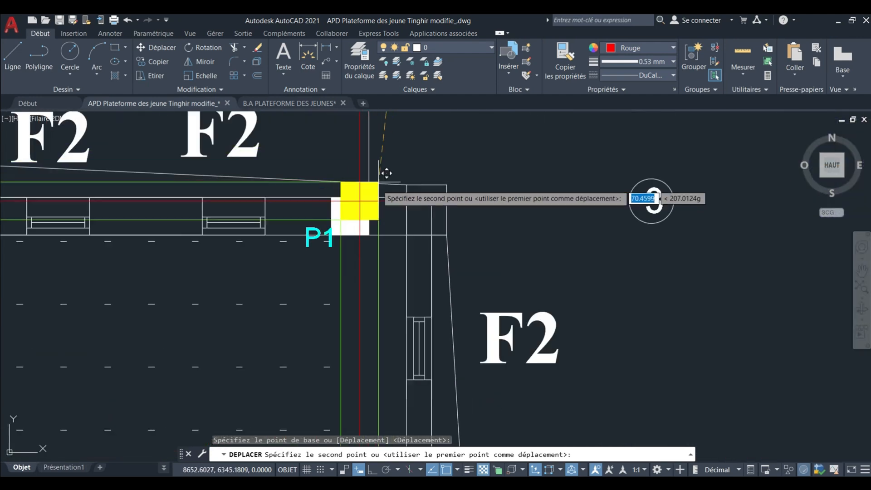
{"action": "scroll", "coordinate": [376, 192], "scroll_direction": "up", "scroll_amount": 2}
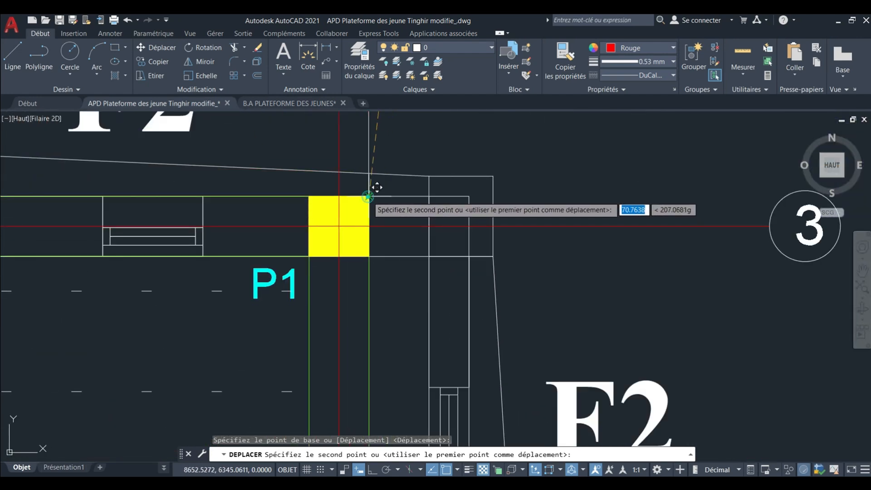
{"action": "left_click", "coordinate": [376, 187]}
Examine how the formwork columns match the architectural columns around the Bureau Directeur and Secrétariat on the REZ DE CHAUSSEE plan.
{"action": "scroll", "coordinate": [377, 187], "scroll_direction": "down", "scroll_amount": 10}
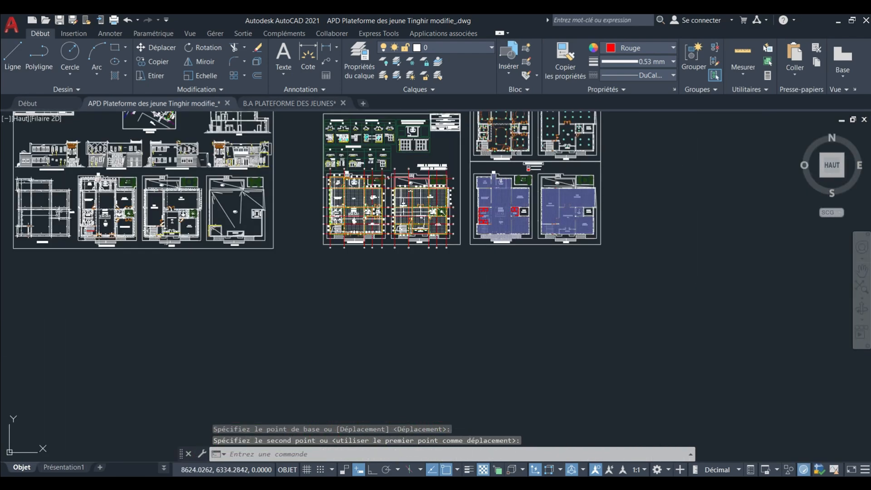
{"action": "scroll", "coordinate": [354, 205], "scroll_direction": "up", "scroll_amount": 8}
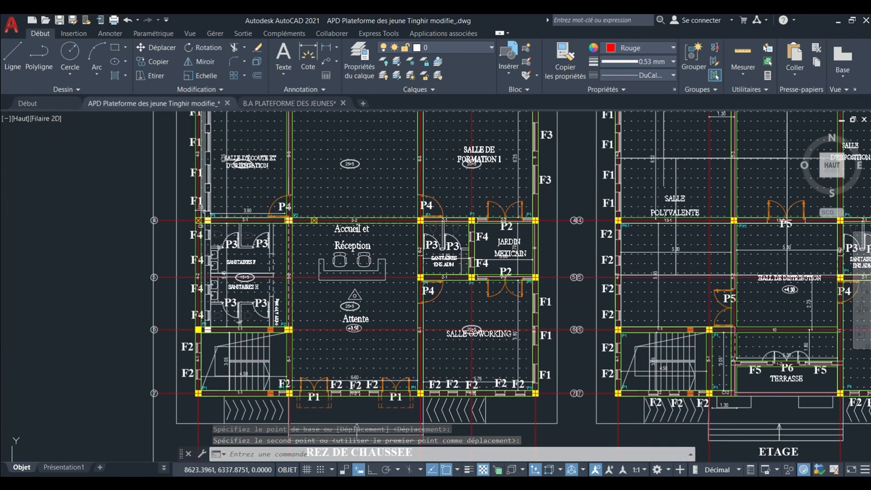
{"action": "middle_click_drag", "start_coordinate": [385, 186], "coordinate": [403, 292]}
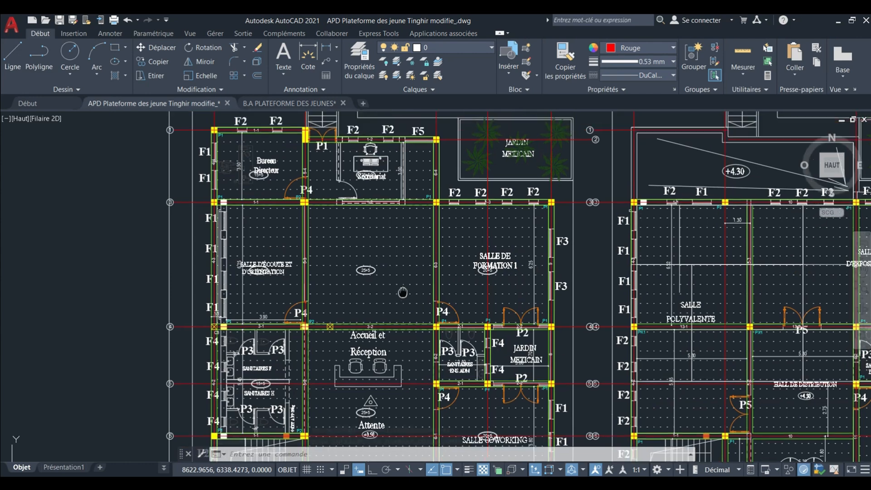
{"action": "middle_click_drag", "start_coordinate": [374, 216], "coordinate": [380, 278]}
{"action": "scroll", "coordinate": [315, 213], "scroll_direction": "up", "scroll_amount": 2}
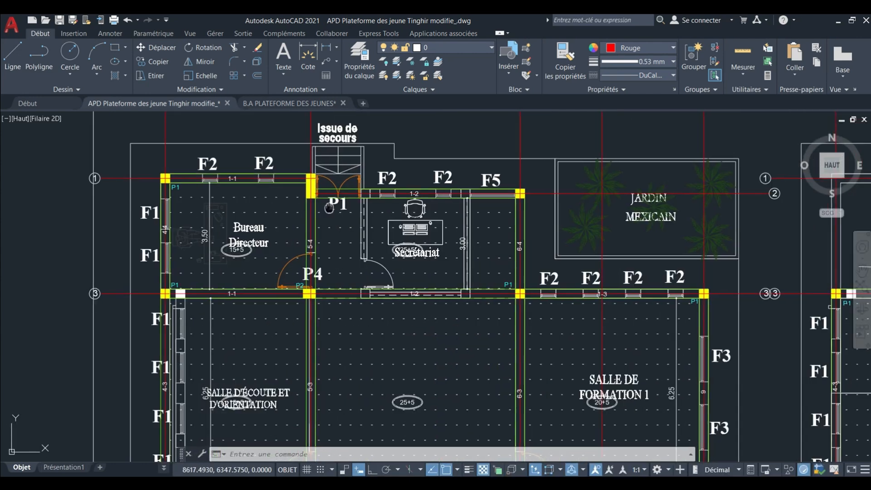
{"action": "middle_click_drag", "start_coordinate": [304, 204], "coordinate": [326, 197]}
{"action": "middle_click_drag", "start_coordinate": [256, 189], "coordinate": [255, 162]}
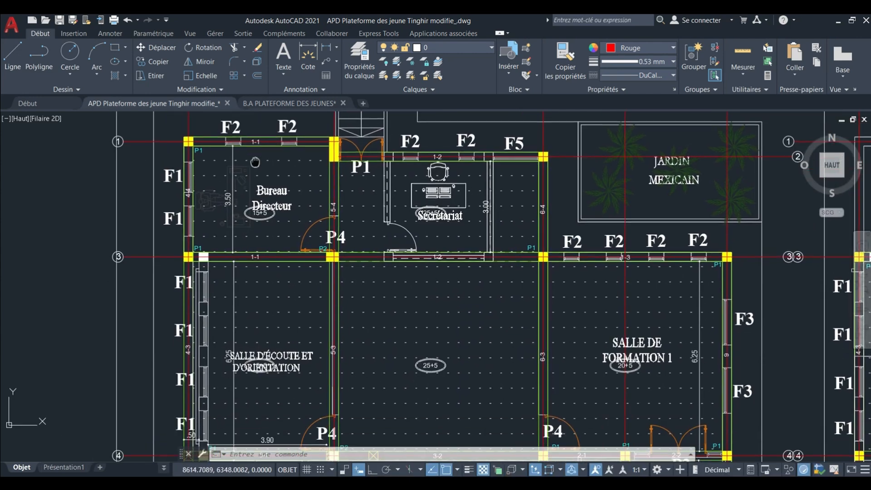
{"action": "scroll", "coordinate": [255, 163], "scroll_direction": "down", "scroll_amount": 2}
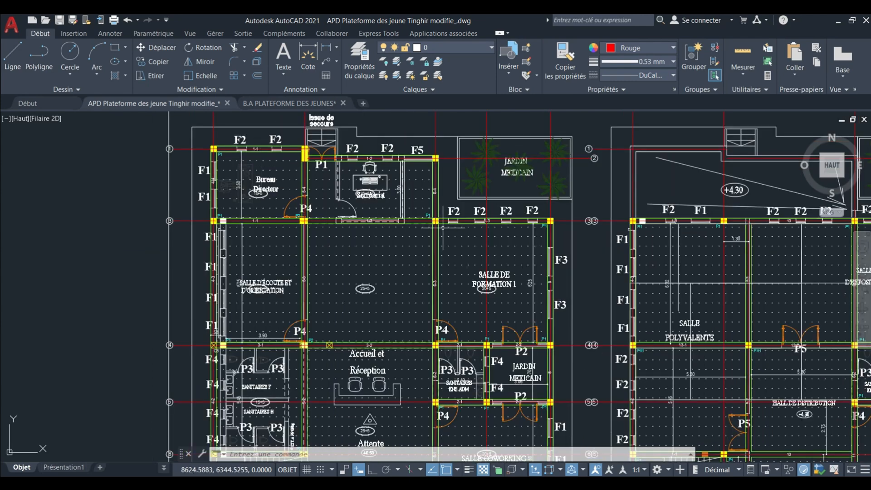
Compare the overlaid columns and beams with the walls around Salle de formation 1, Accueil et Réception, the sanitaires and Salle coworking.
{"action": "middle_click_drag", "start_coordinate": [443, 228], "coordinate": [403, 193]}
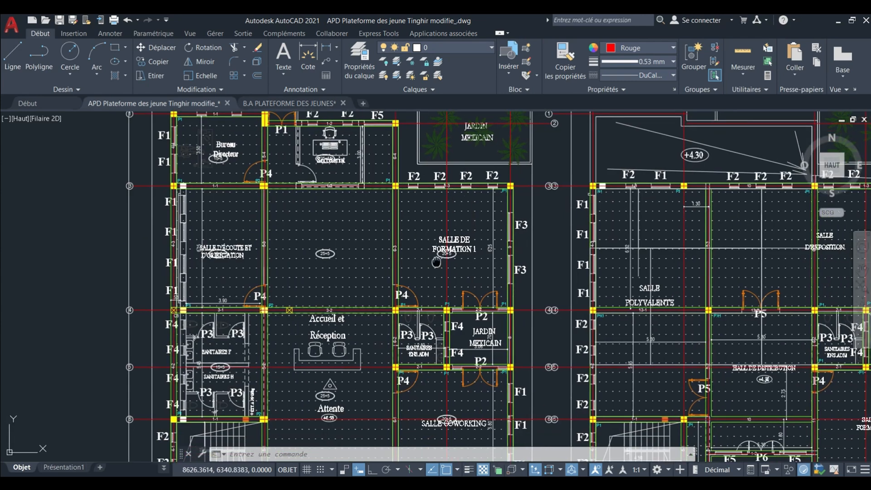
{"action": "middle_click_drag", "start_coordinate": [436, 262], "coordinate": [431, 181]}
{"action": "mouse_move", "coordinate": [379, 366]}
{"action": "middle_mouse_down"}
{"action": "mouse_move", "coordinate": [374, 287]}
{"action": "mouse_move", "coordinate": [386, 309]}
{"action": "middle_mouse_up"}
{"action": "scroll", "coordinate": [300, 222], "scroll_direction": "up", "scroll_amount": 2}
{"action": "mouse_move", "coordinate": [300, 223]}
{"action": "middle_mouse_down"}
{"action": "mouse_move", "coordinate": [322, 301]}
{"action": "mouse_move", "coordinate": [329, 280]}
{"action": "middle_mouse_up"}
{"action": "scroll", "coordinate": [331, 286], "scroll_direction": "down", "scroll_amount": 2}
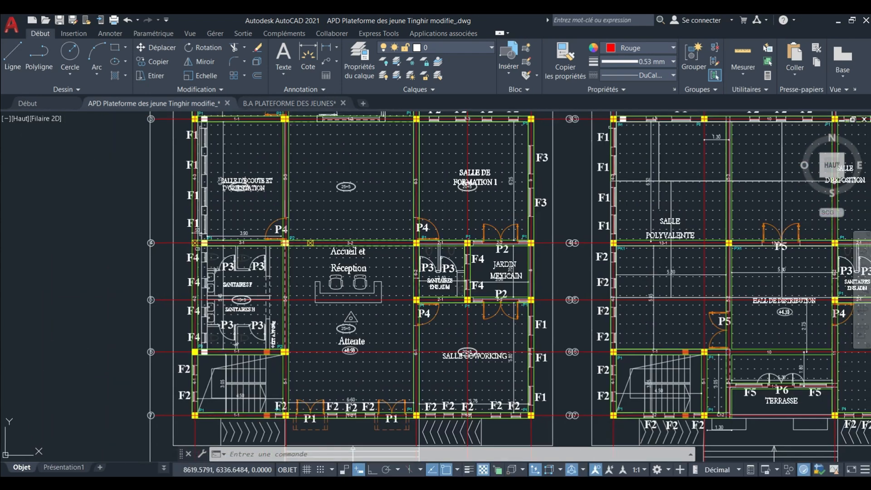
{"action": "scroll", "coordinate": [443, 168], "scroll_direction": "up", "scroll_amount": 4}
{"action": "mouse_move", "coordinate": [443, 167]}
{"action": "middle_mouse_down"}
{"action": "mouse_move", "coordinate": [428, 208]}
{"action": "mouse_move", "coordinate": [437, 228]}
{"action": "middle_mouse_up"}
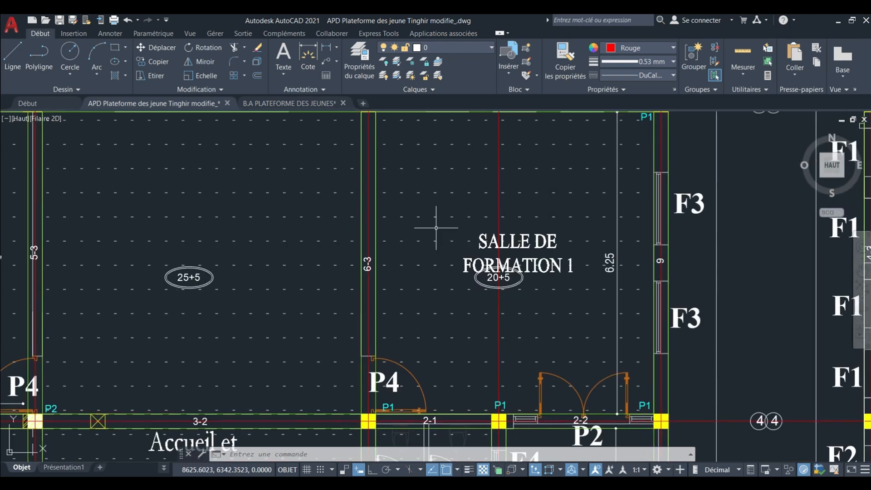
{"action": "scroll", "coordinate": [431, 238], "scroll_direction": "down", "scroll_amount": 4}
{"action": "middle_click_drag", "start_coordinate": [410, 257], "coordinate": [404, 210]}
{"action": "scroll", "coordinate": [335, 299], "scroll_direction": "up", "scroll_amount": 2}
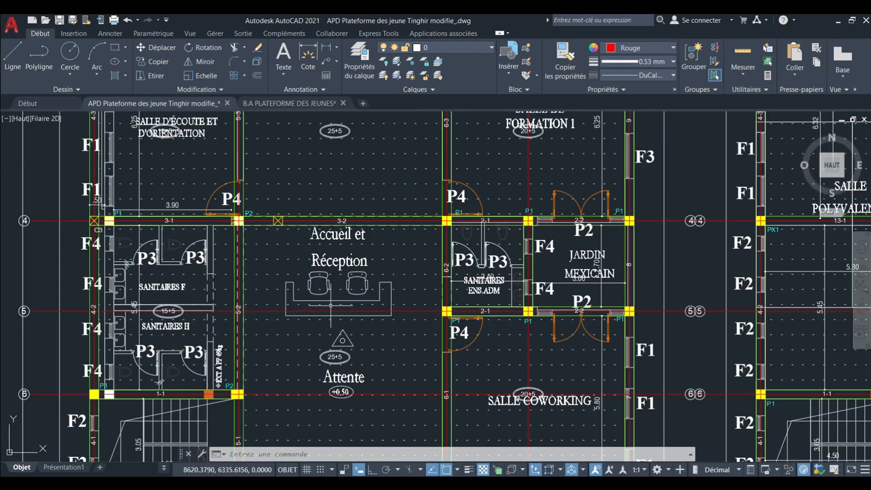
{"action": "middle_click_drag", "start_coordinate": [329, 301], "coordinate": [349, 208]}
{"action": "mouse_move", "coordinate": [364, 254]}
{"action": "middle_mouse_down"}
{"action": "mouse_move", "coordinate": [364, 242]}
{"action": "mouse_move", "coordinate": [376, 265]}
{"action": "middle_mouse_up"}
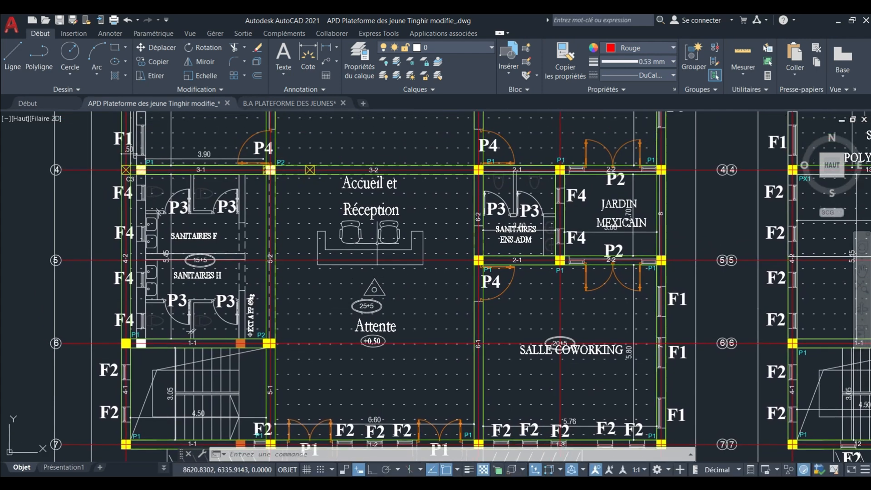
{"action": "scroll", "coordinate": [371, 244], "scroll_direction": "down", "scroll_amount": 6}
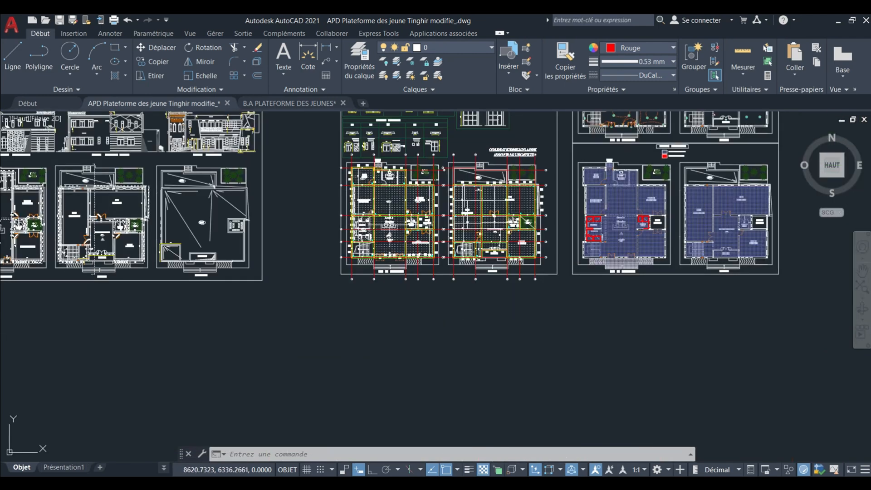
Review the overlaid formwork plans on the REZ DE CHAUSSEE and ETAGE plans, up close and within the full drawing layout.
{"action": "scroll", "coordinate": [377, 231], "scroll_direction": "up", "scroll_amount": 8}
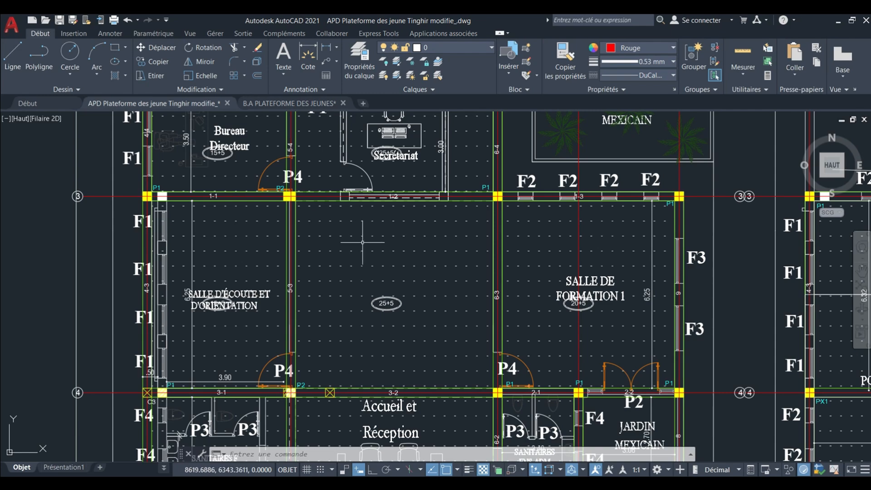
{"action": "scroll", "coordinate": [371, 240], "scroll_direction": "down", "scroll_amount": 5}
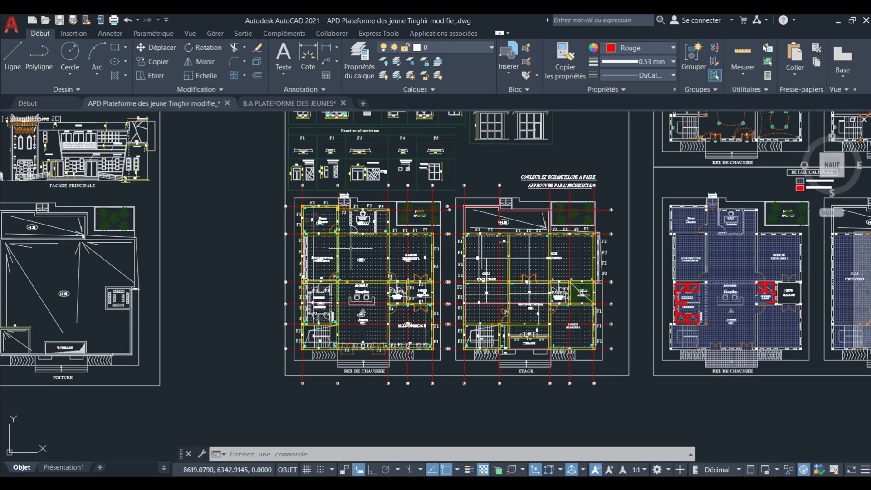
{"action": "middle_click_drag", "start_coordinate": [370, 240], "coordinate": [352, 246]}
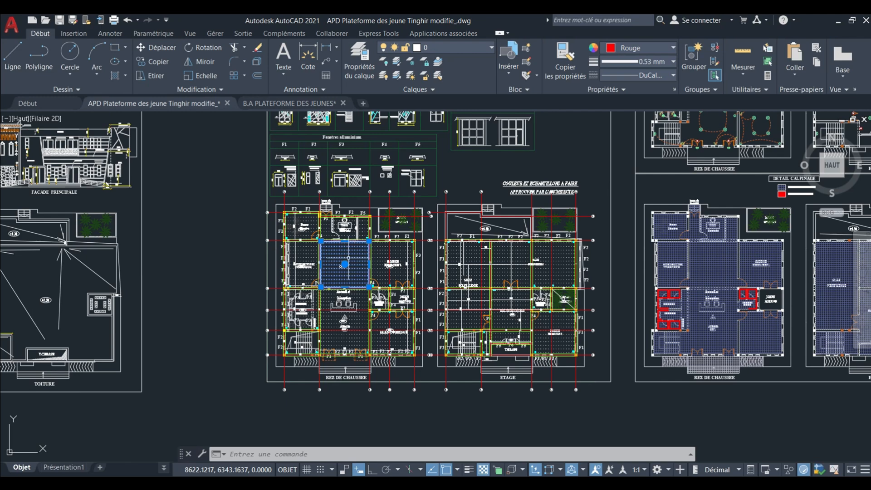
{"action": "scroll", "coordinate": [329, 294], "scroll_direction": "down", "scroll_amount": 2}
{"action": "key", "text": "Escape"}
{"action": "mouse_move", "coordinate": [329, 294]}
{"action": "middle_mouse_down"}
{"action": "mouse_move", "coordinate": [326, 316]}
{"action": "mouse_move", "coordinate": [335, 315]}
{"action": "middle_mouse_up"}
{"action": "scroll", "coordinate": [335, 292], "scroll_direction": "down", "scroll_amount": 4}
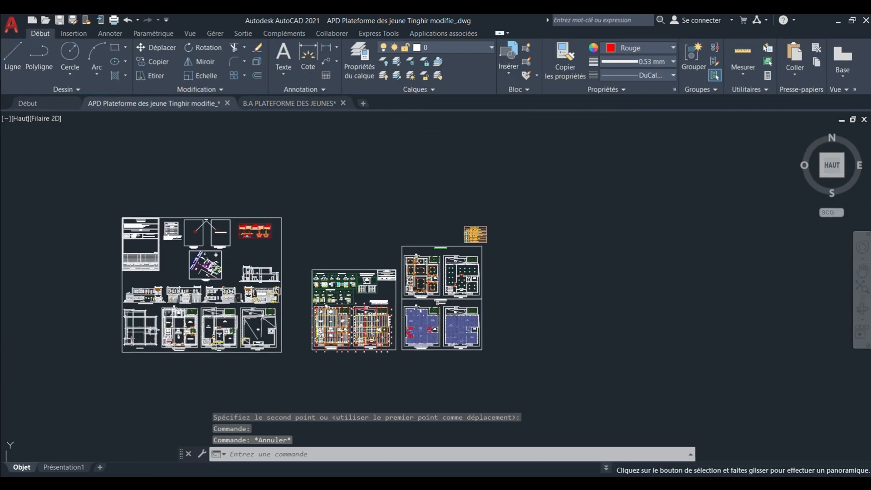
Undo the moves of both formwork plans so that neither overlays the REZ DE CHAUSSEE and ETAGE plans.
{"action": "left_click", "coordinate": [129, 22]}
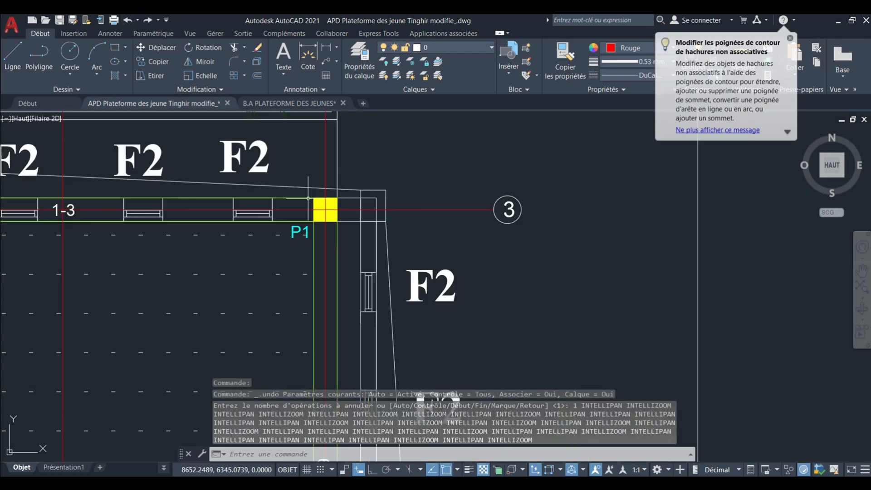
{"action": "scroll", "coordinate": [277, 143], "scroll_direction": "up", "scroll_amount": 6}
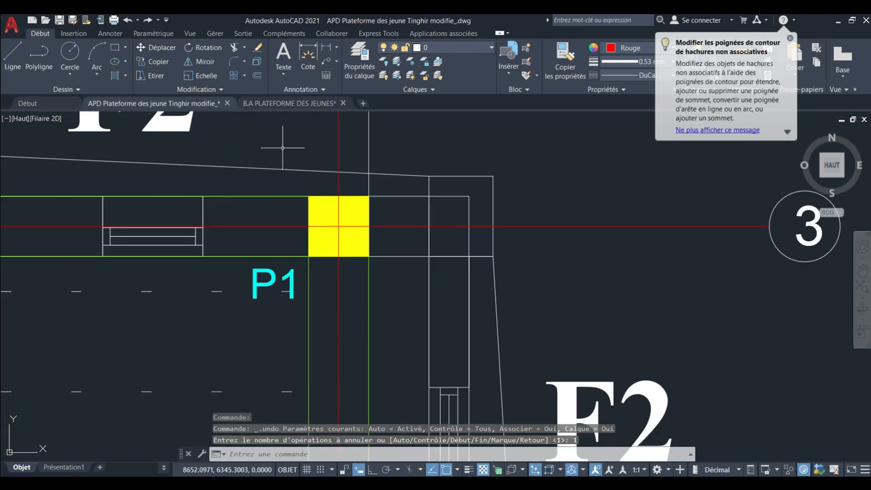
{"action": "scroll", "coordinate": [286, 145], "scroll_direction": "down", "scroll_amount": 4}
{"action": "left_click", "coordinate": [132, 20]}
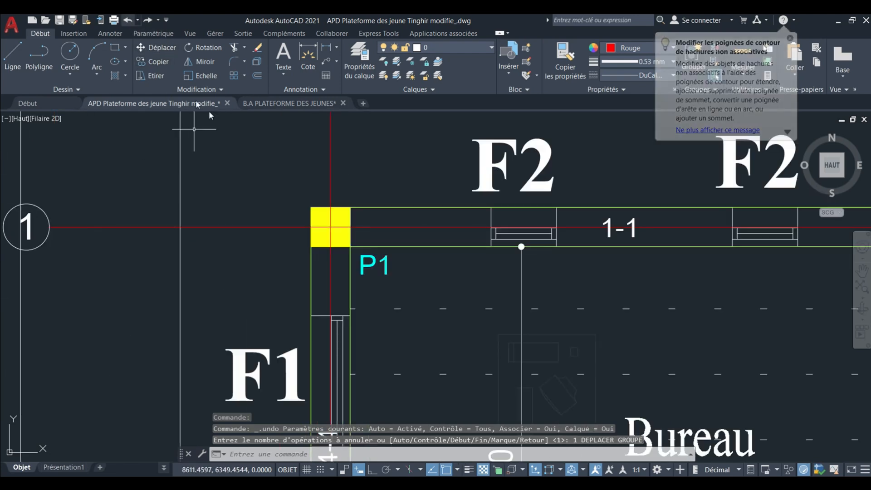
{"action": "scroll", "coordinate": [284, 270], "scroll_direction": "down", "scroll_amount": 10}
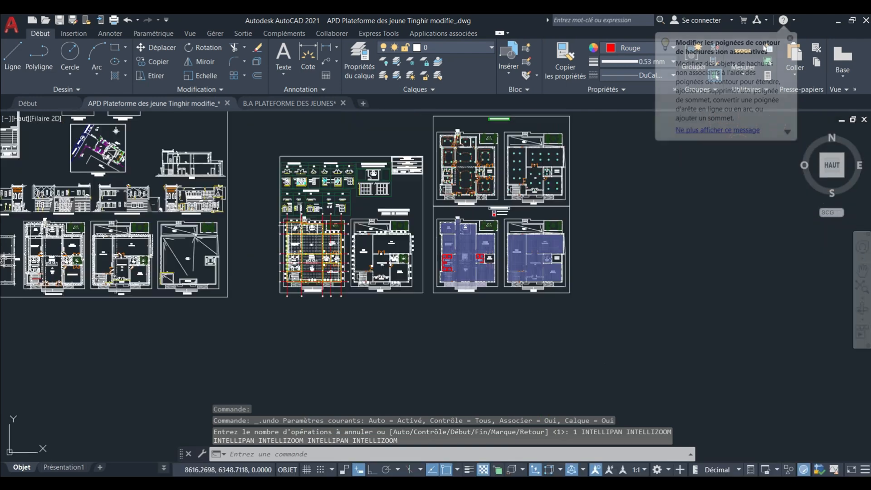
{"action": "left_click", "coordinate": [128, 20]}
{"action": "left_click", "coordinate": [128, 20]}
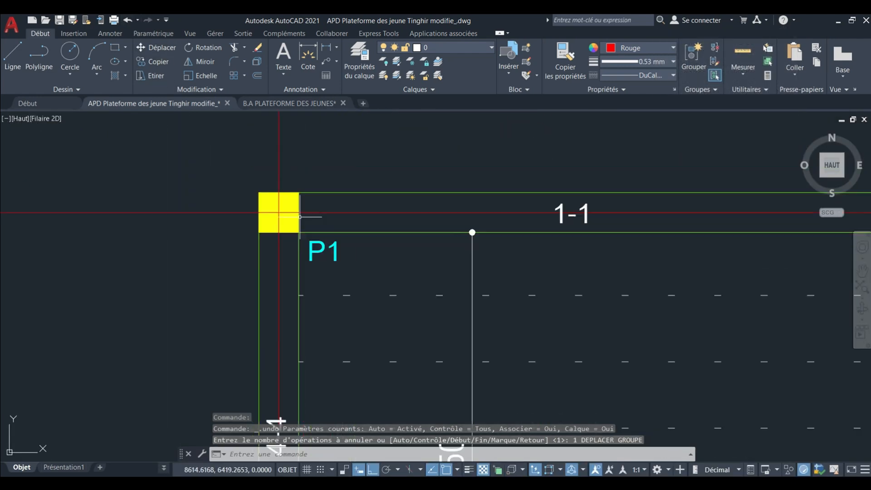
{"action": "scroll", "coordinate": [287, 214], "scroll_direction": "down", "scroll_amount": 1}
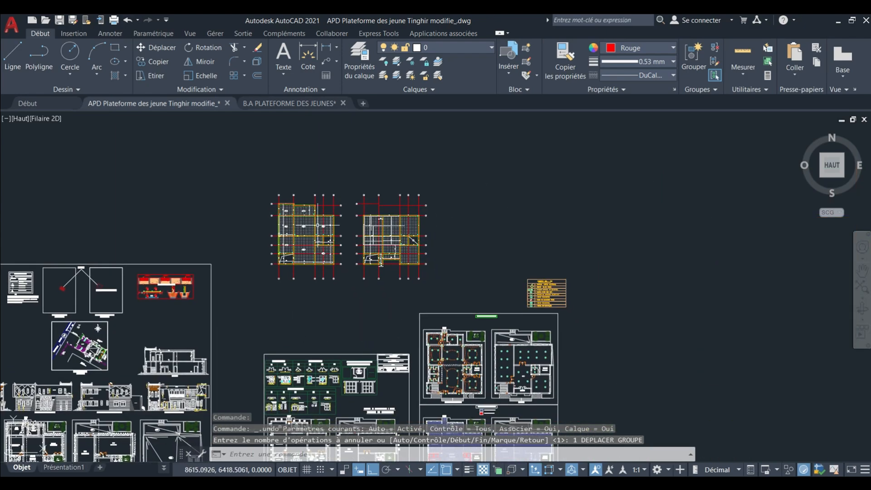
Examine the column positions on the bare REZ DE CHAUSSEE plan, especially around the Bureau Directeur, Secrétariat and Salle d'écoute et d'orientation.
{"action": "scroll", "coordinate": [375, 249], "scroll_direction": "up", "scroll_amount": 3}
{"action": "middle_click_drag", "start_coordinate": [375, 249], "coordinate": [347, 159]}
{"action": "scroll", "coordinate": [346, 159], "scroll_direction": "down", "scroll_amount": 4}
{"action": "middle_click_drag", "start_coordinate": [352, 242], "coordinate": [337, 156]}
{"action": "scroll", "coordinate": [287, 287], "scroll_direction": "up", "scroll_amount": 2}
{"action": "scroll", "coordinate": [254, 290], "scroll_direction": "up", "scroll_amount": 5}
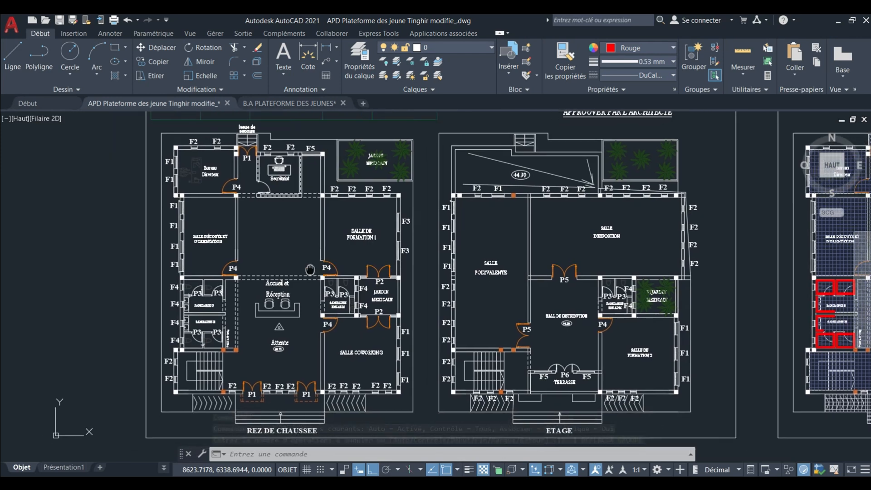
{"action": "scroll", "coordinate": [221, 180], "scroll_direction": "up", "scroll_amount": 6}
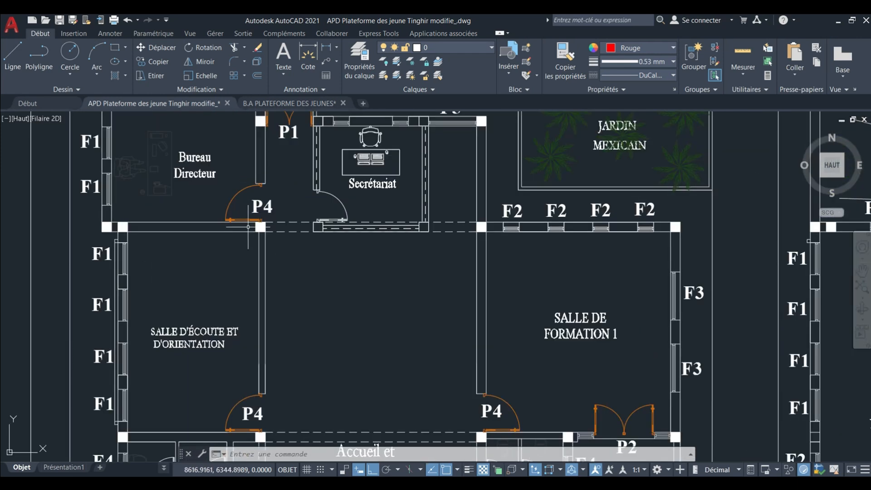
{"action": "scroll", "coordinate": [269, 225], "scroll_direction": "down", "scroll_amount": 2}
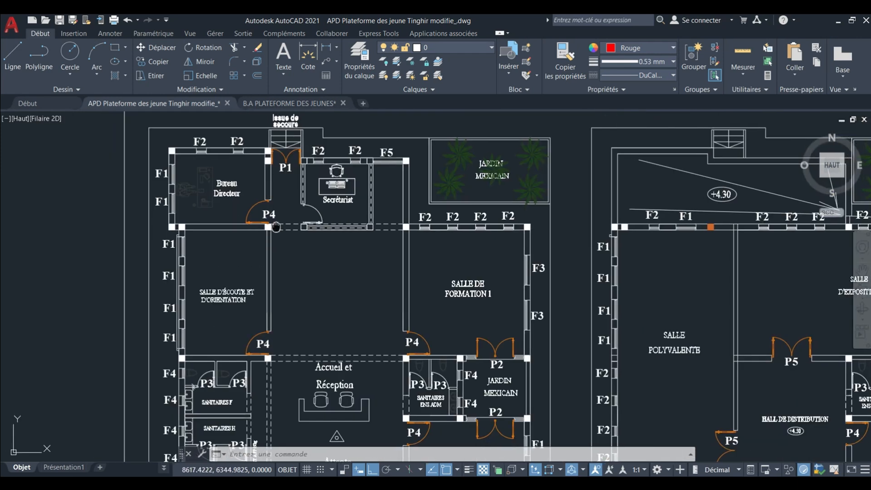
{"action": "scroll", "coordinate": [280, 226], "scroll_direction": "up", "scroll_amount": 1}
{"action": "scroll", "coordinate": [220, 162], "scroll_direction": "up", "scroll_amount": 4}
{"action": "middle_click_drag", "start_coordinate": [220, 162], "coordinate": [257, 173]}
{"action": "scroll", "coordinate": [257, 174], "scroll_direction": "down", "scroll_amount": 6}
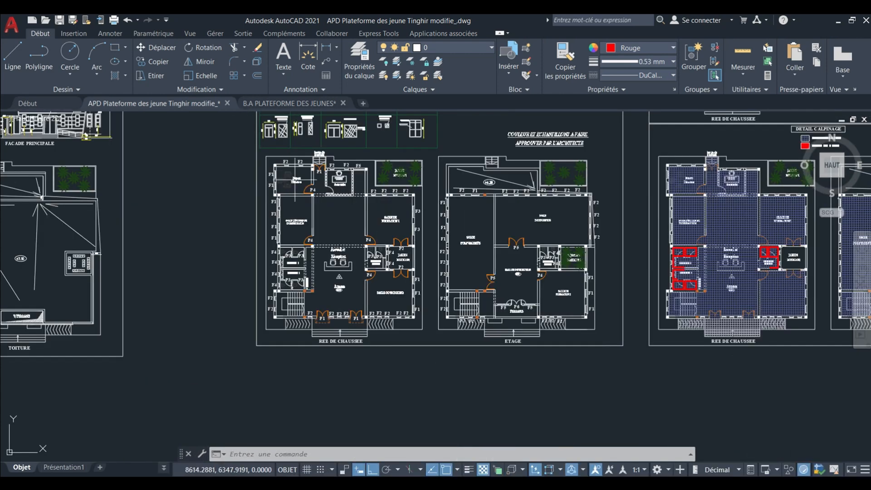
{"action": "scroll", "coordinate": [293, 180], "scroll_direction": "up", "scroll_amount": 2}
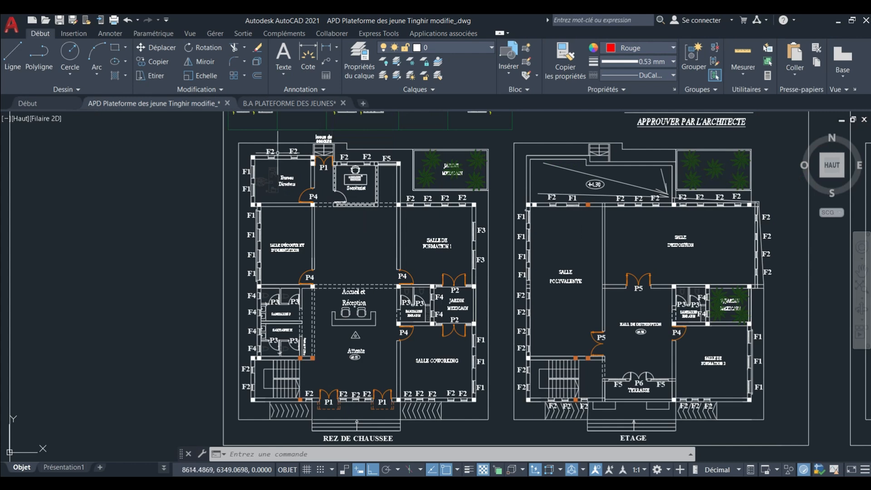
{"action": "scroll", "coordinate": [277, 152], "scroll_direction": "down", "scroll_amount": 2}
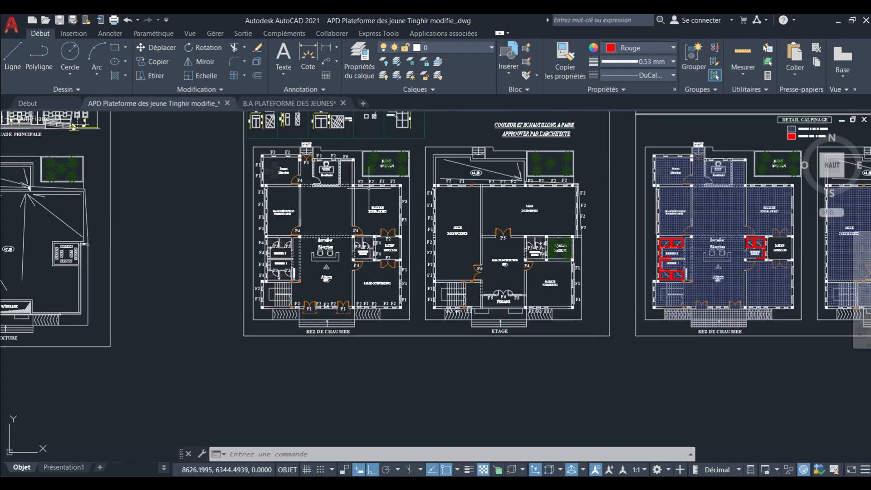
Inspect the Bureau Directeur's outer wall with its F2 windows and the two columns beside the Issue de secours door.
{"action": "scroll", "coordinate": [299, 196], "scroll_direction": "up", "scroll_amount": 10}
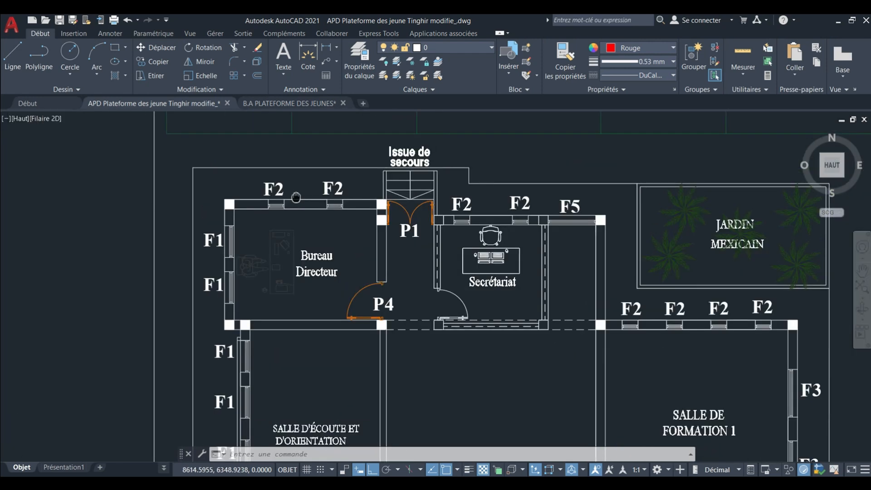
{"action": "scroll", "coordinate": [299, 196], "scroll_direction": "up", "scroll_amount": 4}
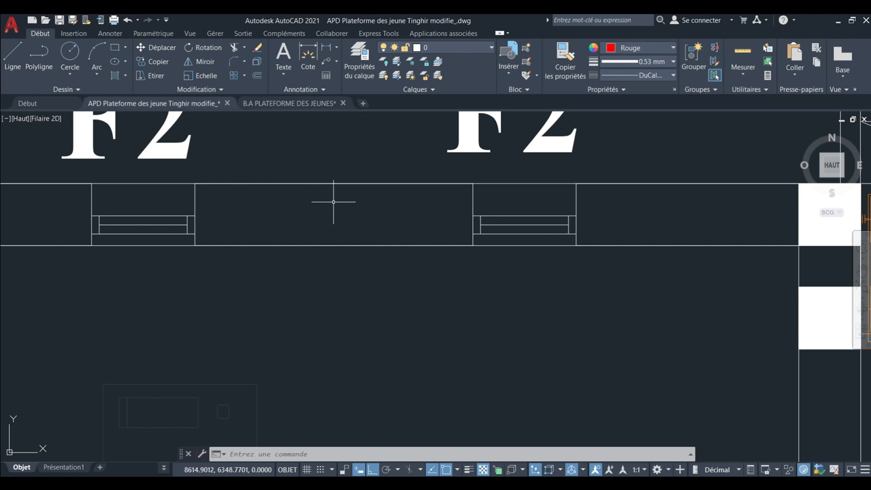
{"action": "scroll", "coordinate": [296, 203], "scroll_direction": "down", "scroll_amount": 6}
{"action": "scroll", "coordinate": [304, 224], "scroll_direction": "down", "scroll_amount": 6}
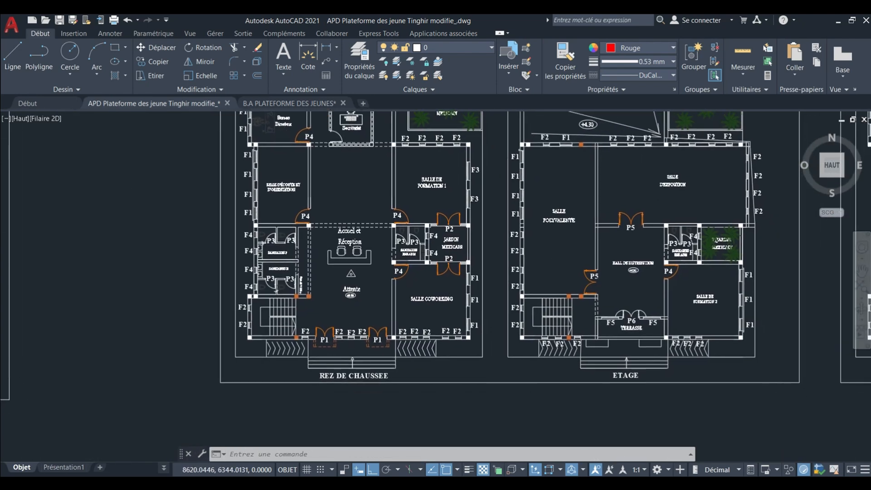
{"action": "scroll", "coordinate": [286, 141], "scroll_direction": "up", "scroll_amount": 6}
{"action": "middle_click_drag", "start_coordinate": [365, 253], "coordinate": [382, 305]}
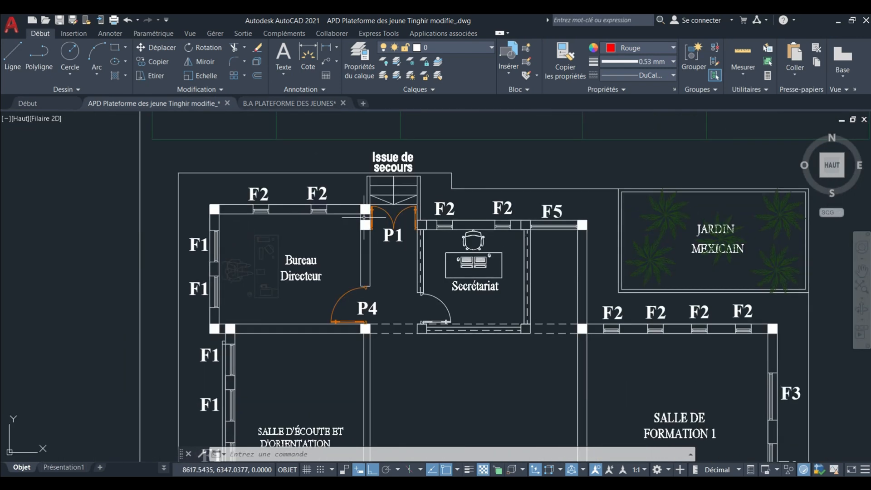
{"action": "scroll", "coordinate": [357, 203], "scroll_direction": "up", "scroll_amount": 6}
{"action": "middle_click_drag", "start_coordinate": [364, 205], "coordinate": [379, 225]}
{"action": "scroll", "coordinate": [345, 181], "scroll_direction": "down", "scroll_amount": 6}
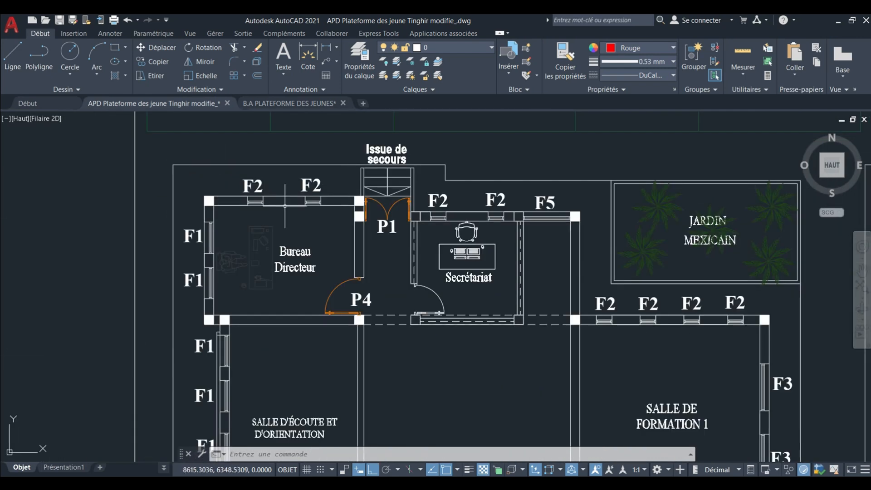
Add a centerline between the two faces of the Bureau Directeur's north wall, between its F2 windows.
{"action": "scroll", "coordinate": [274, 176], "scroll_direction": "up", "scroll_amount": 6}
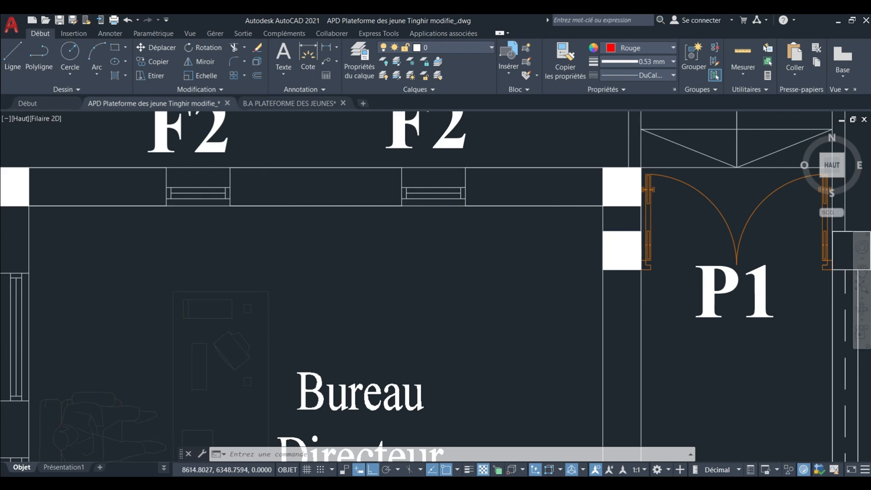
{"action": "scroll", "coordinate": [302, 184], "scroll_direction": "down", "scroll_amount": 2}
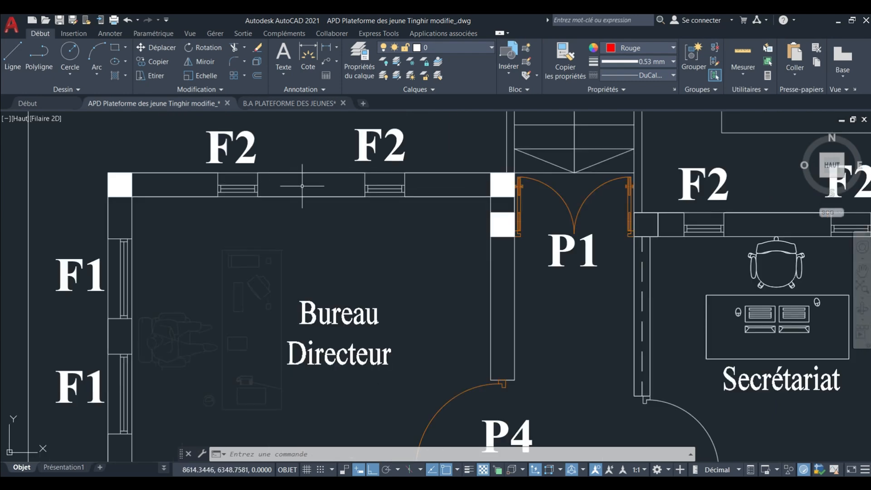
{"action": "left_click", "coordinate": [110, 34]}
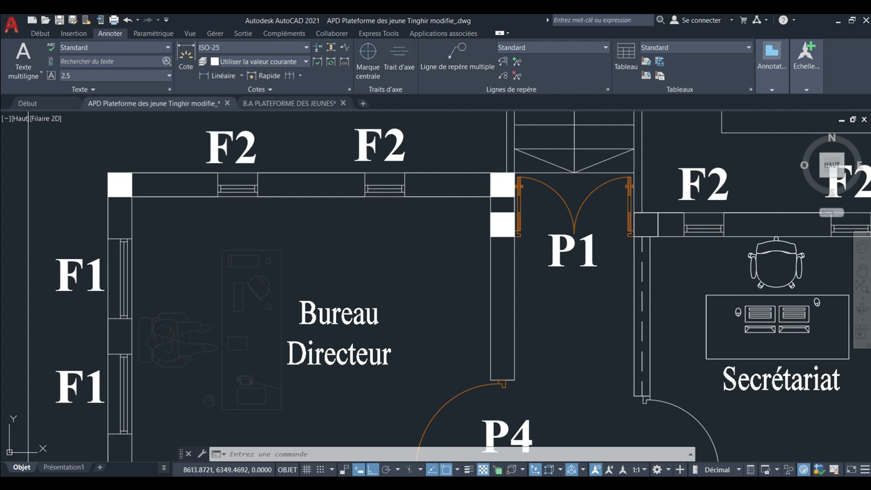
{"action": "left_click", "coordinate": [303, 197]}
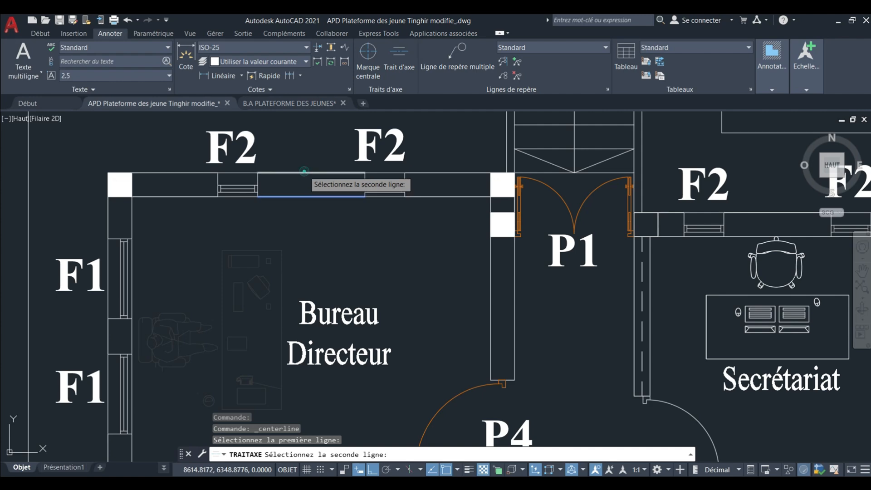
{"action": "key", "text": "Escape"}
{"action": "scroll", "coordinate": [303, 170], "scroll_direction": "down", "scroll_amount": 7}
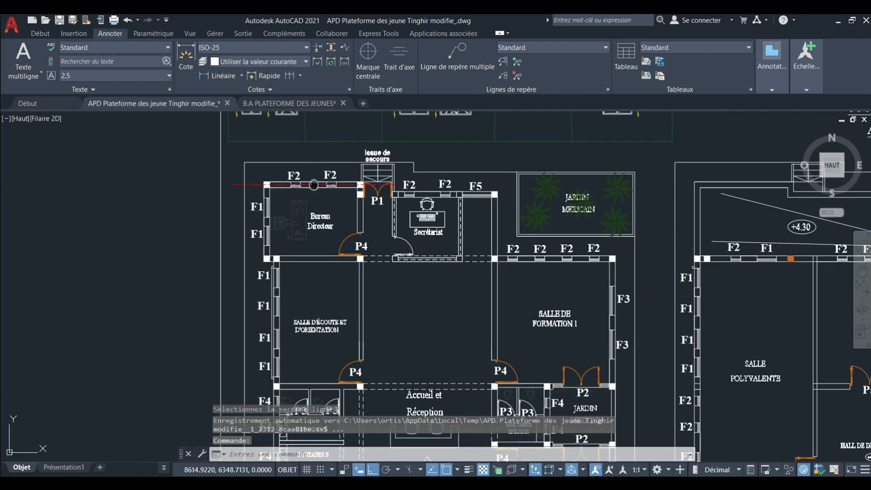
Stretch the east end of the Bureau Directeur wall's centerline to just beyond the Jardin Mexicain.
{"action": "scroll", "coordinate": [314, 185], "scroll_direction": "up", "scroll_amount": 5}
{"action": "left_click_drag", "start_coordinate": [248, 186], "coordinate": [234, 172]}
{"action": "scroll", "coordinate": [232, 173], "scroll_direction": "down", "scroll_amount": 6}
{"action": "middle_click_drag", "start_coordinate": [359, 179], "coordinate": [333, 183]}
{"action": "left_click", "coordinate": [347, 180]}
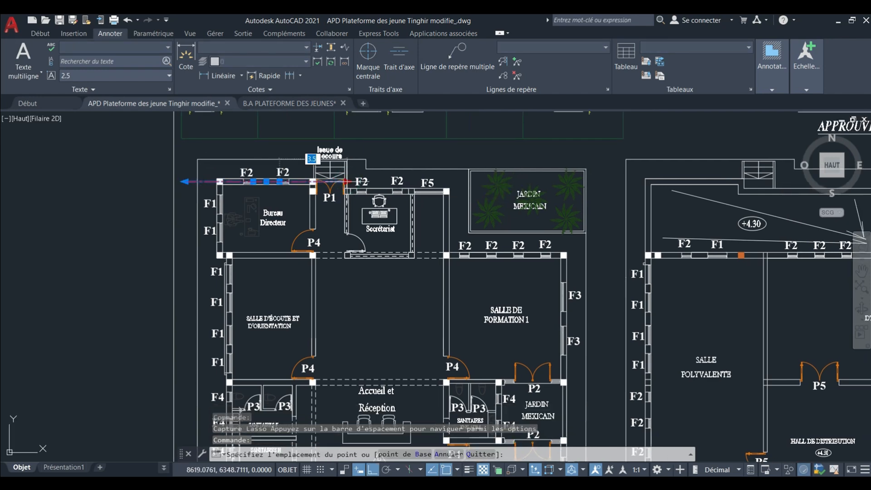
{"action": "left_click", "coordinate": [592, 181]}
Add a second centerline between the two faces of the Secrétariat's north wall, between its F2 windows.
{"action": "scroll", "coordinate": [336, 181], "scroll_direction": "up", "scroll_amount": 6}
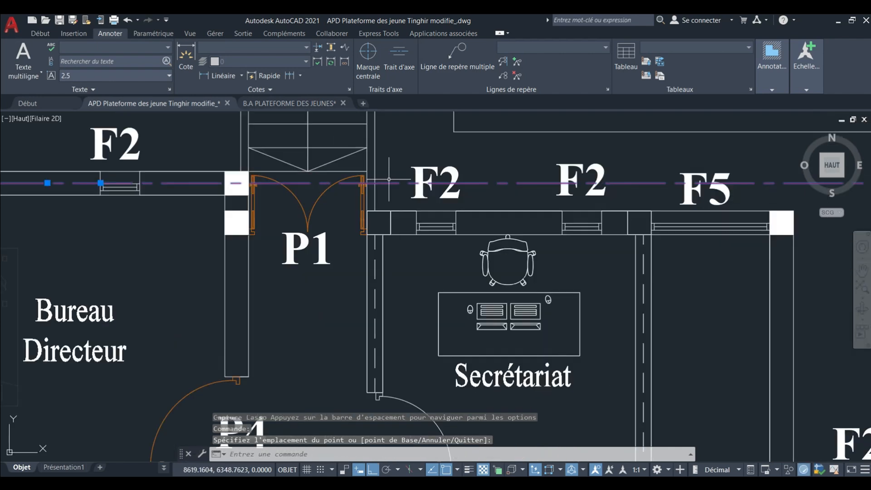
{"action": "middle_click_drag", "start_coordinate": [400, 182], "coordinate": [350, 188]}
{"action": "left_click", "coordinate": [399, 57]}
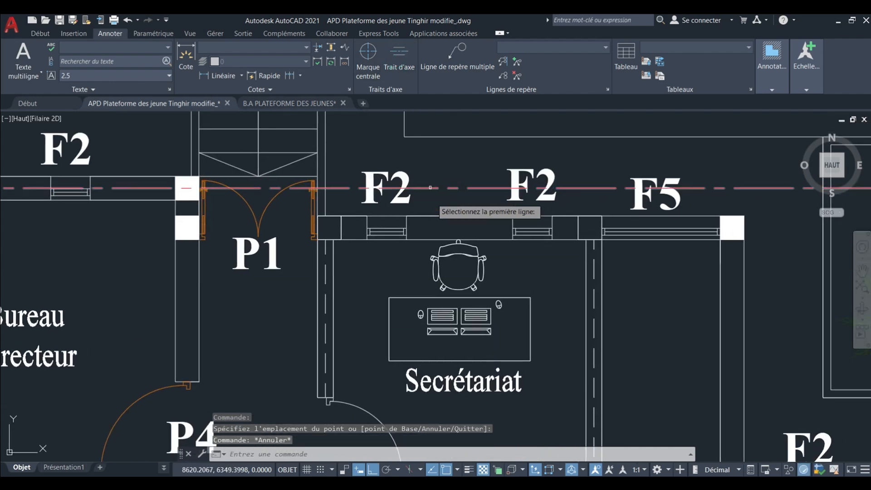
{"action": "left_click", "coordinate": [430, 237]}
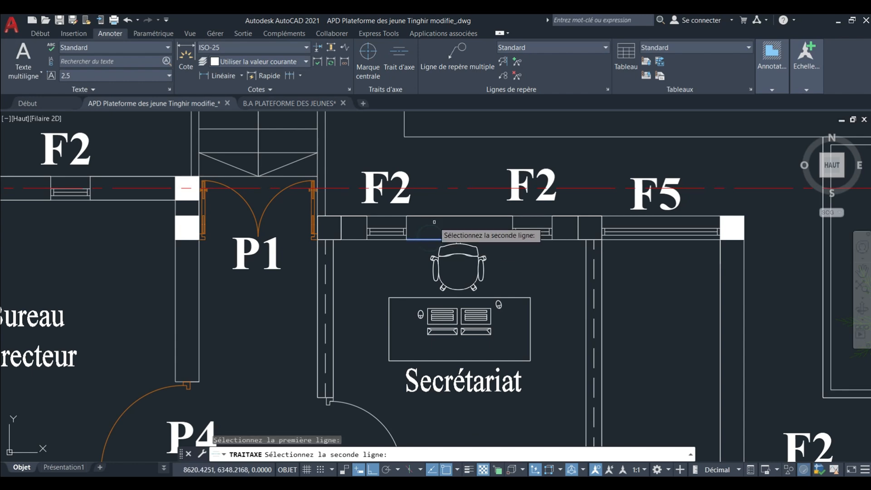
{"action": "left_click", "coordinate": [438, 218]}
Stretch the west end of the Secrétariat wall's centerline past the Bureau Directeur's outer wall, level with the first centerline's west end.
{"action": "scroll", "coordinate": [437, 217], "scroll_direction": "down", "scroll_amount": 5}
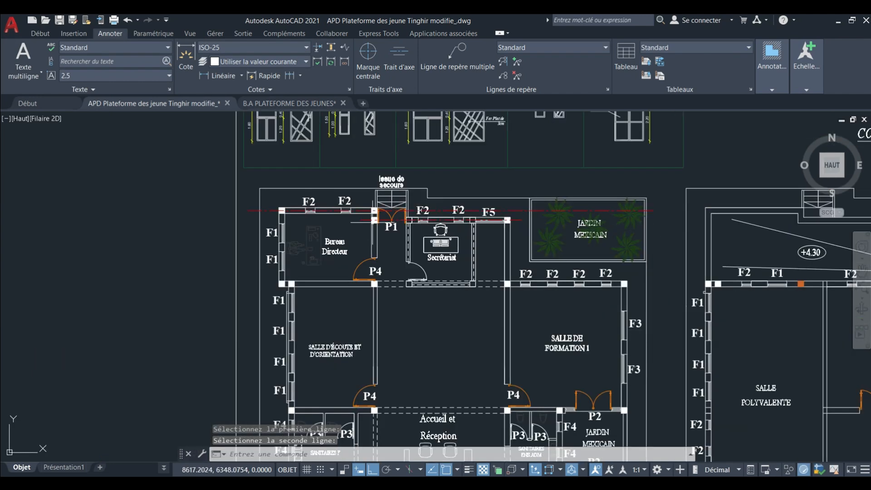
{"action": "scroll", "coordinate": [504, 213], "scroll_direction": "up", "scroll_amount": 2}
{"action": "scroll", "coordinate": [358, 212], "scroll_direction": "up", "scroll_amount": 2}
{"action": "left_click", "coordinate": [360, 211]}
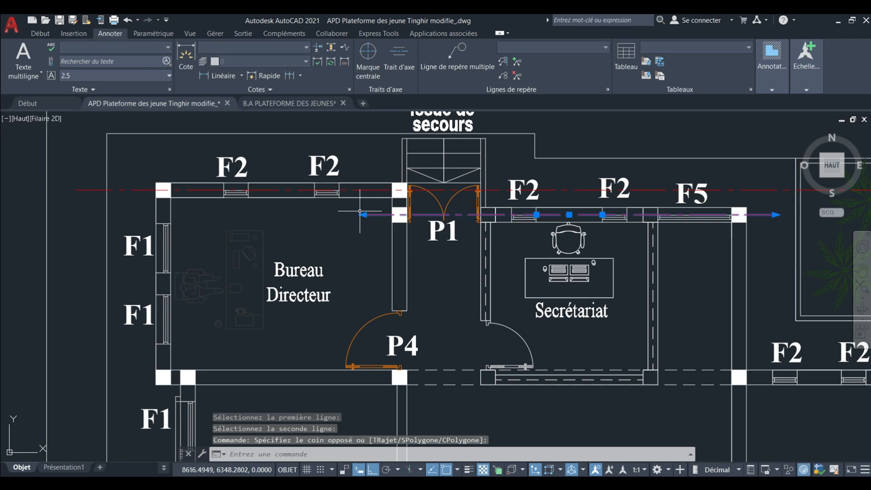
{"action": "left_click", "coordinate": [365, 215]}
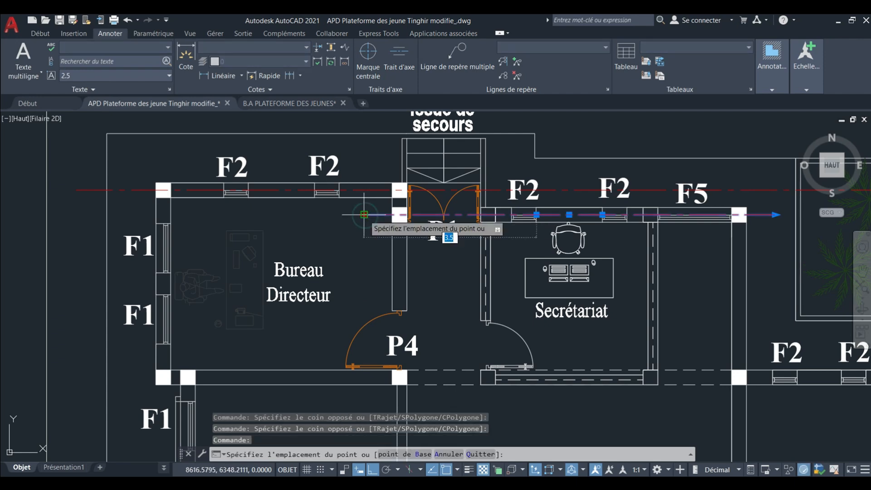
{"action": "left_click", "coordinate": [75, 216]}
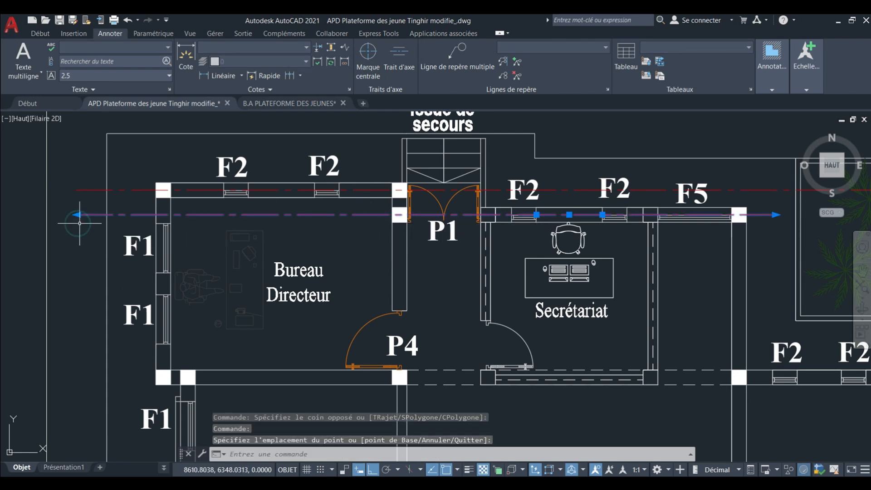
{"action": "scroll", "coordinate": [118, 223], "scroll_direction": "down", "scroll_amount": 2}
{"action": "scroll", "coordinate": [408, 211], "scroll_direction": "down", "scroll_amount": 4}
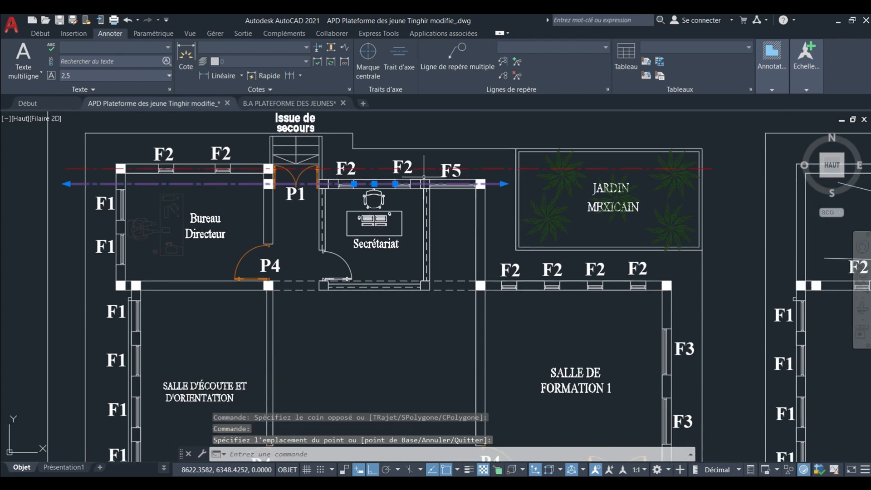
Add a centerline between the two faces of the wall separating the Bureau Directeur from the Salle d'écoute et d'orientation.
{"action": "middle_click_drag", "start_coordinate": [397, 200], "coordinate": [383, 192]}
{"action": "key", "text": "Escape"}
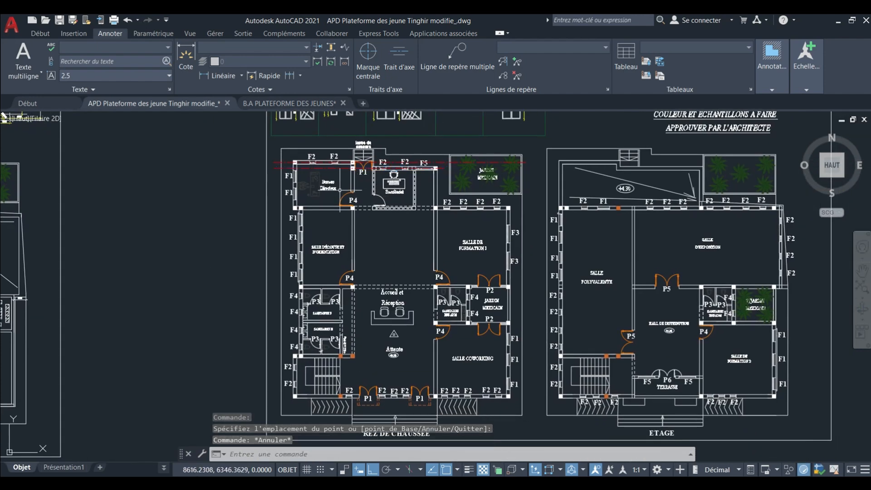
{"action": "left_click", "coordinate": [391, 68]}
{"action": "scroll", "coordinate": [310, 205], "scroll_direction": "up", "scroll_amount": 8}
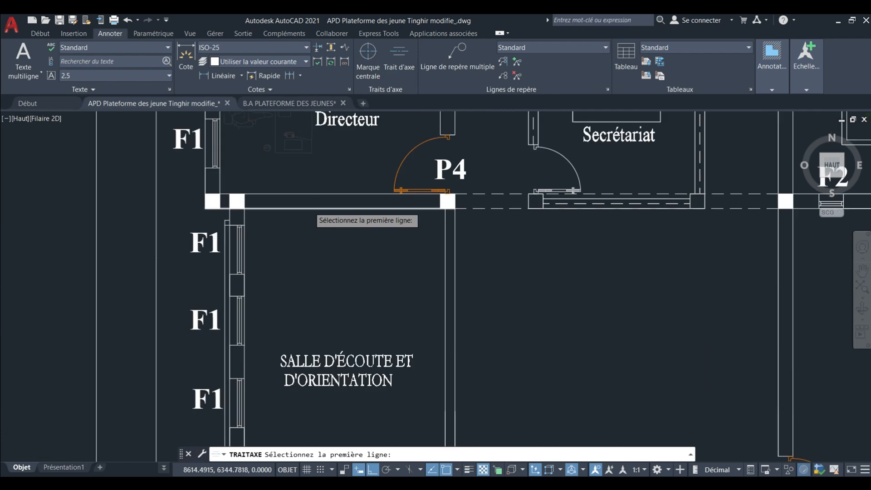
{"action": "left_click", "coordinate": [311, 209]}
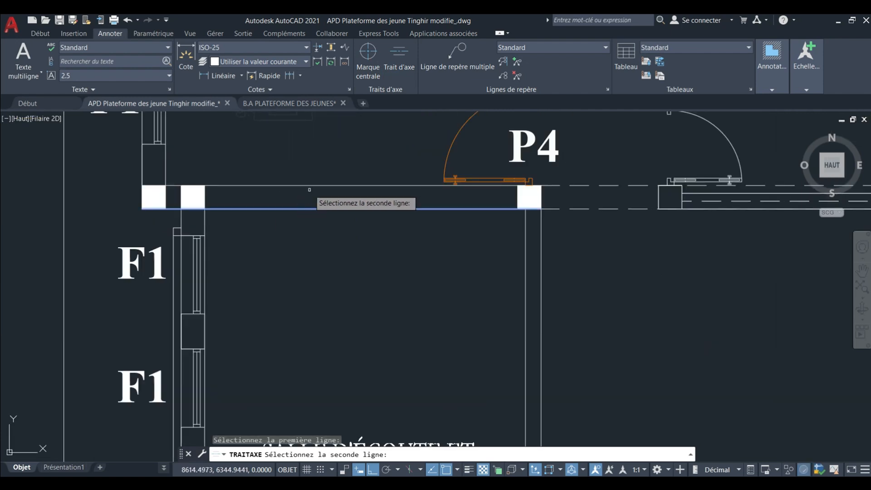
{"action": "left_click", "coordinate": [306, 186]}
{"action": "scroll", "coordinate": [303, 197], "scroll_direction": "down", "scroll_amount": 6}
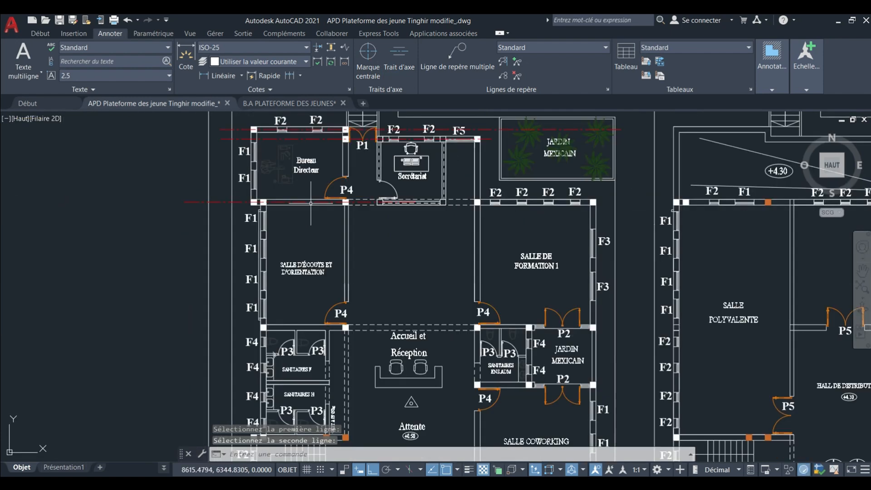
Stretch the east end of the Bureau Directeur south wall's centerline to just beyond the Salle de Formation 1's east wall.
{"action": "left_click", "coordinate": [317, 201]}
{"action": "middle_click_drag", "start_coordinate": [382, 198], "coordinate": [326, 210]}
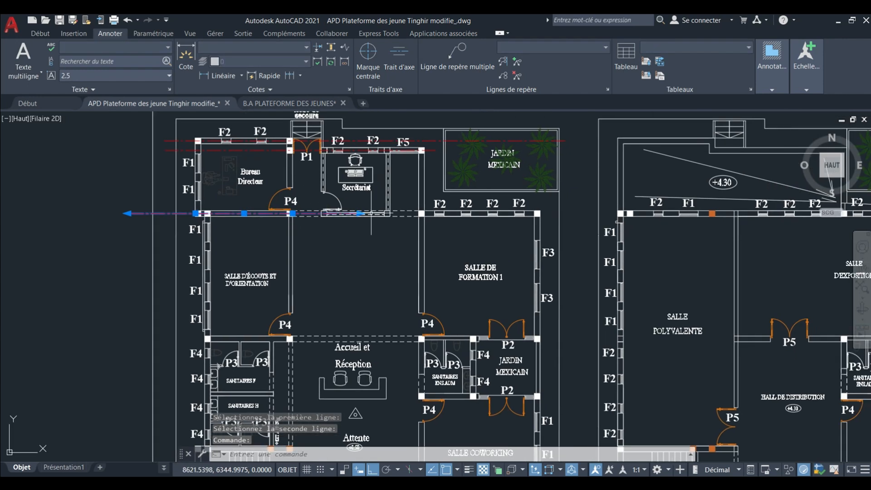
{"action": "left_click", "coordinate": [359, 214]}
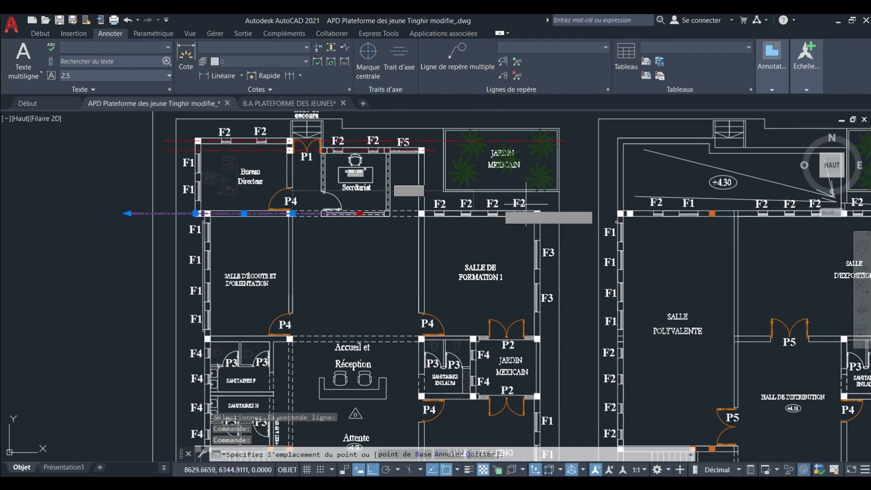
{"action": "left_click", "coordinate": [571, 208]}
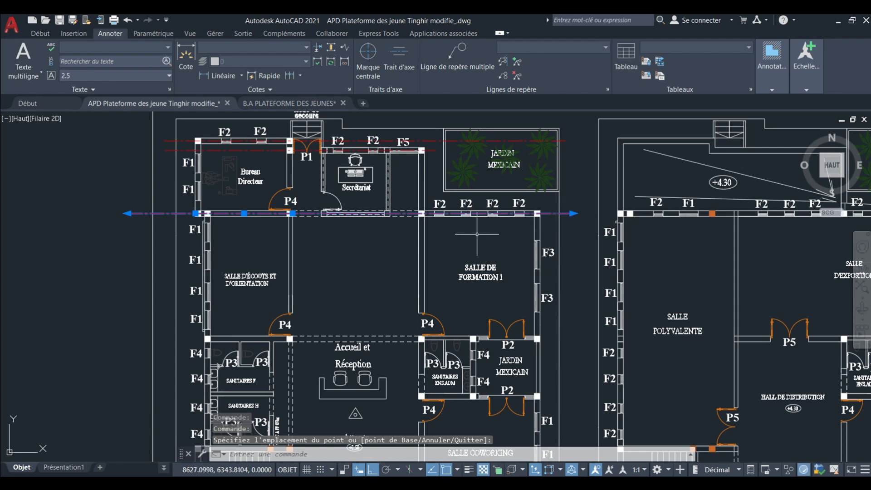
{"action": "key", "text": "Escape"}
Copy the Salle de Formation 1 north wall's centerline about 6.55 units south onto its south wall, using matching column corners.
{"action": "middle_click_drag", "start_coordinate": [386, 240], "coordinate": [385, 204]}
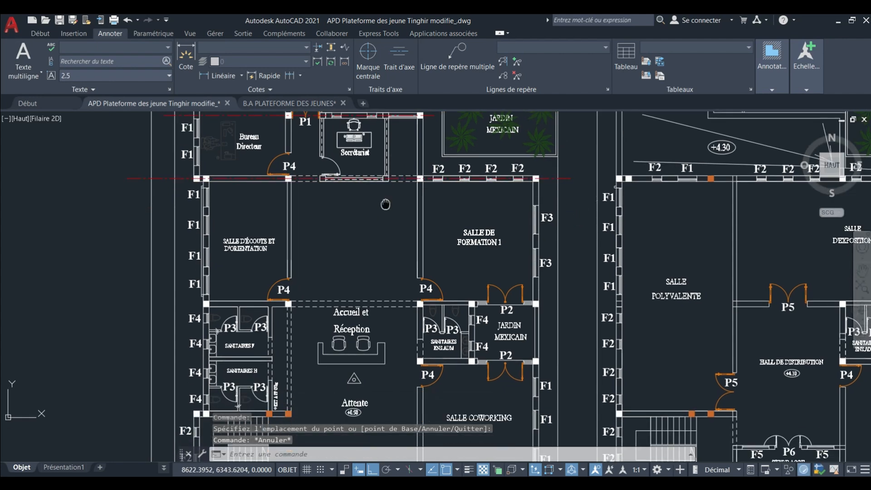
{"action": "left_click", "coordinate": [119, 169]}
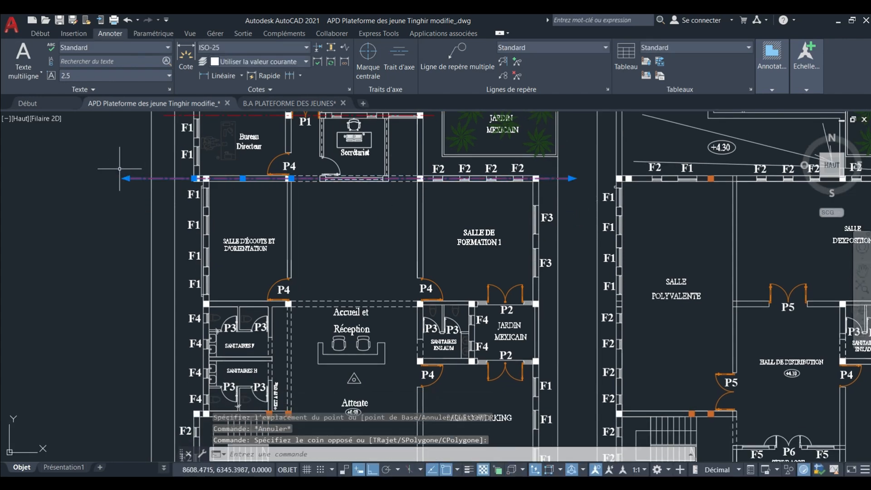
{"action": "scroll", "coordinate": [424, 171], "scroll_direction": "up", "scroll_amount": 8}
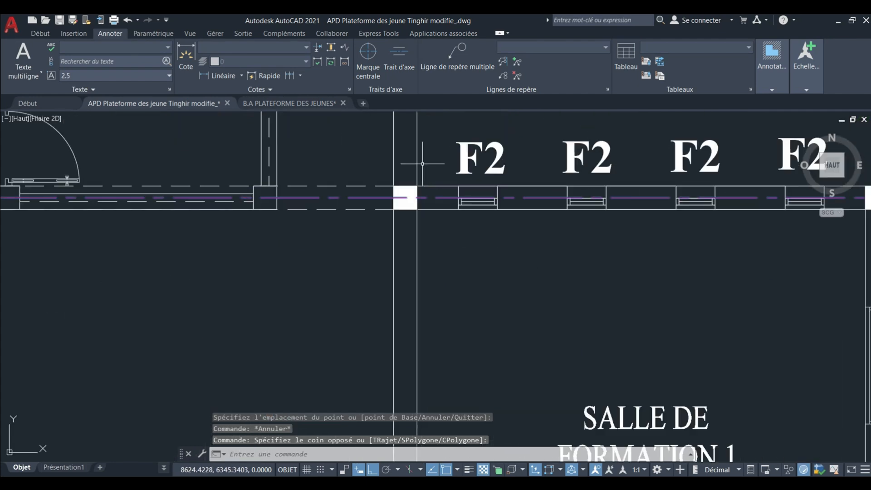
{"action": "left_click", "coordinate": [39, 33]}
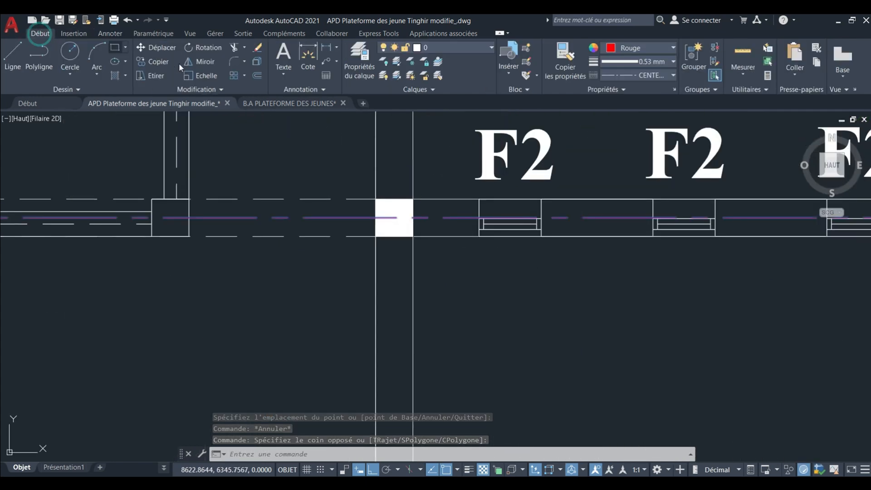
{"action": "left_click", "coordinate": [165, 64]}
{"action": "scroll", "coordinate": [444, 220], "scroll_direction": "up", "scroll_amount": 4}
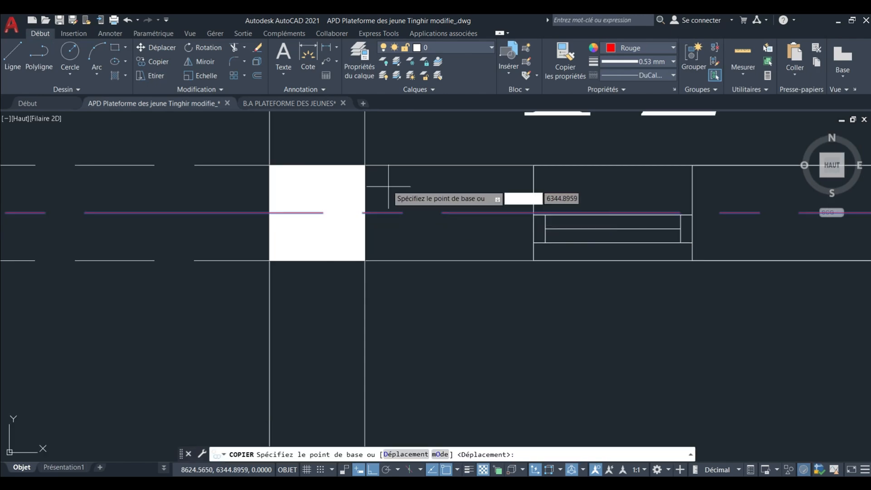
{"action": "left_click", "coordinate": [365, 165]}
{"action": "scroll", "coordinate": [398, 140], "scroll_direction": "down", "scroll_amount": 5}
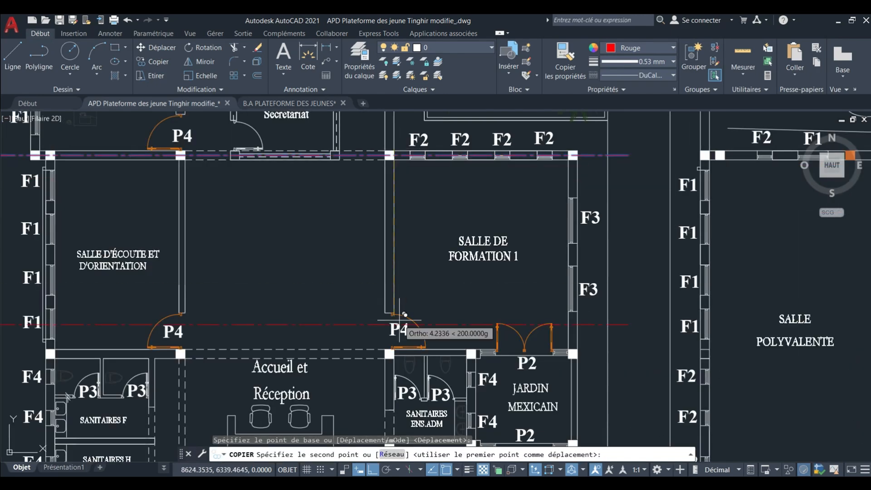
{"action": "scroll", "coordinate": [405, 314], "scroll_direction": "up", "scroll_amount": 6}
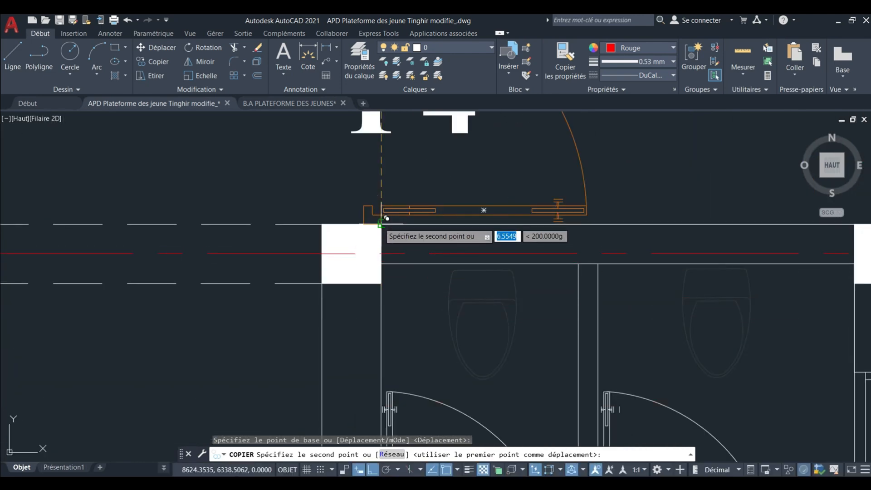
{"action": "left_click", "coordinate": [380, 222]}
Place two further copies of the centerline, on the Salle Coworking's north wall and on the ground floor's south façade wall.
{"action": "scroll", "coordinate": [382, 149], "scroll_direction": "down", "scroll_amount": 5}
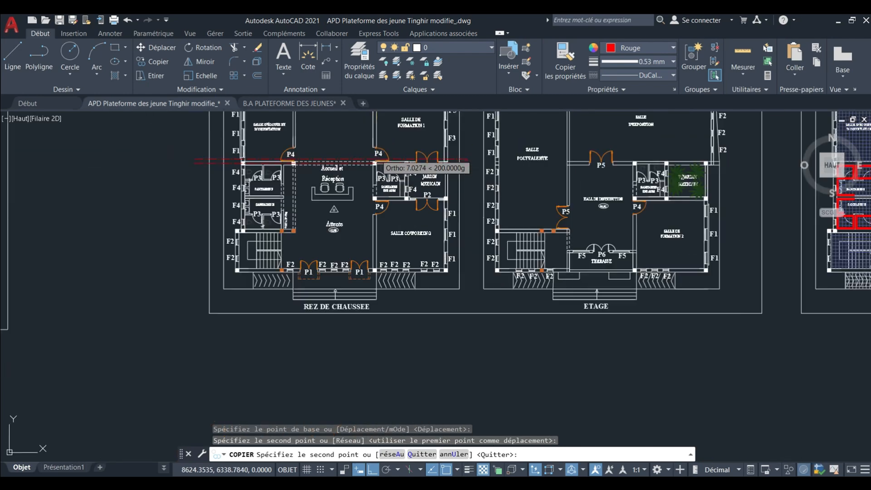
{"action": "scroll", "coordinate": [378, 171], "scroll_direction": "up", "scroll_amount": 5}
{"action": "scroll", "coordinate": [378, 172], "scroll_direction": "up", "scroll_amount": 4}
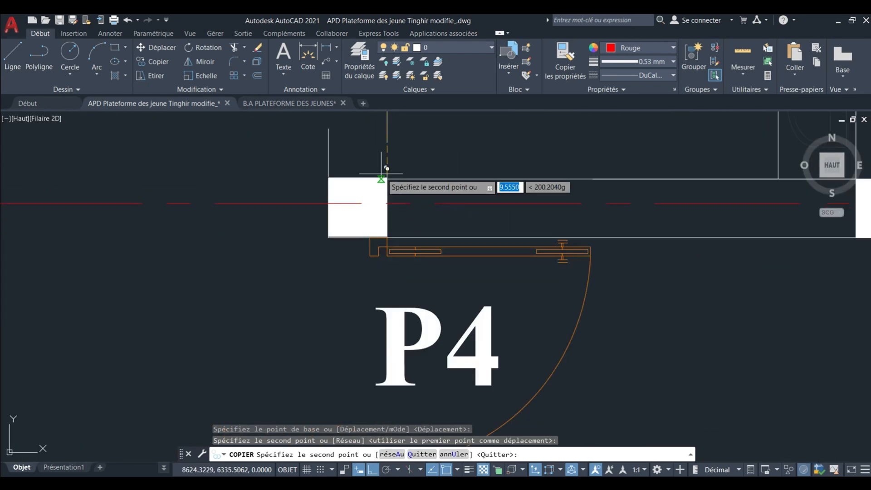
{"action": "scroll", "coordinate": [387, 181], "scroll_direction": "down", "scroll_amount": 6}
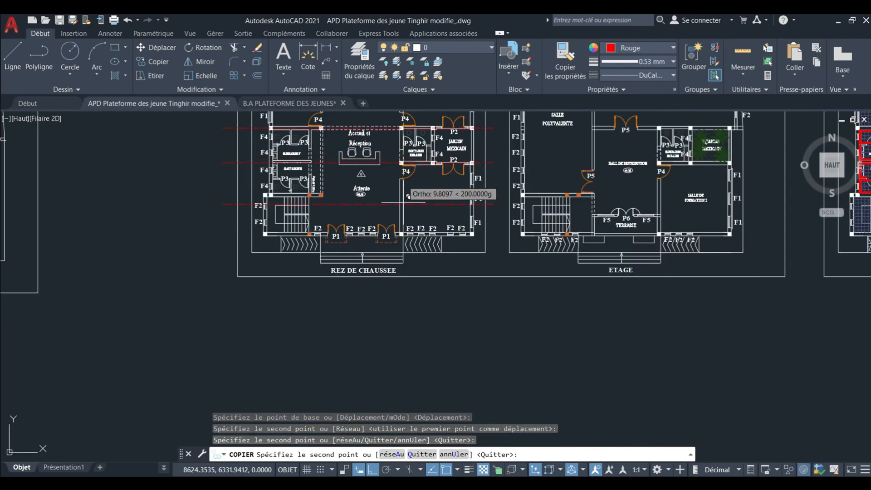
{"action": "scroll", "coordinate": [390, 191], "scroll_direction": "up", "scroll_amount": 4}
{"action": "scroll", "coordinate": [410, 238], "scroll_direction": "up", "scroll_amount": 4}
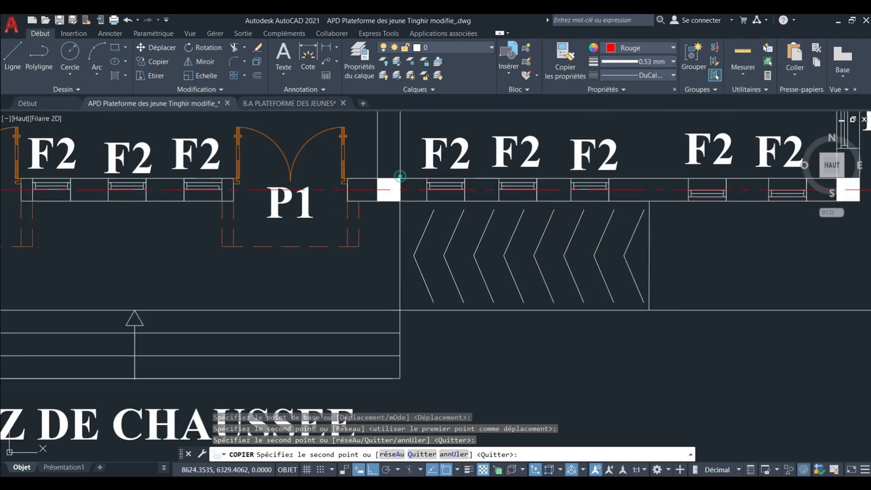
{"action": "scroll", "coordinate": [401, 247], "scroll_direction": "down", "scroll_amount": 4}
{"action": "scroll", "coordinate": [401, 247], "scroll_direction": "down", "scroll_amount": 5}
{"action": "key", "text": "Escape"}
{"action": "key", "text": "Escape"}
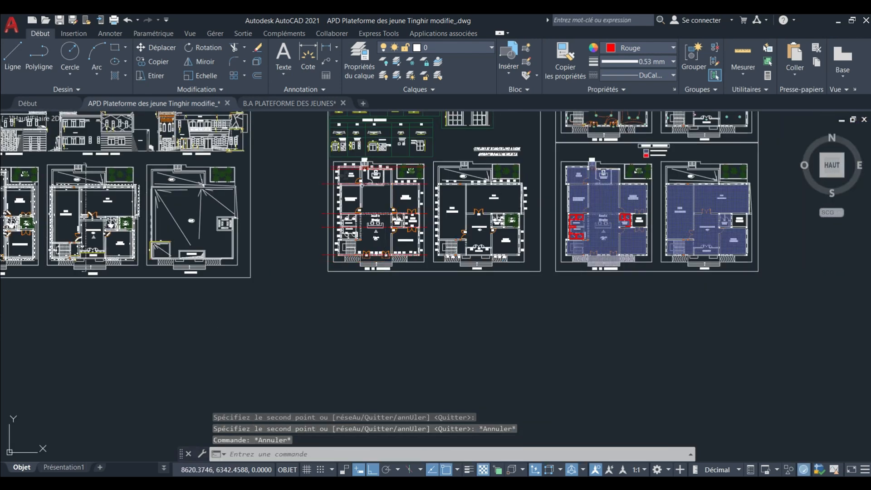
Add a vertical centerline between the two faces of the Bureau Directeur's west wall, beside its F1 windows.
{"action": "scroll", "coordinate": [344, 173], "scroll_direction": "up", "scroll_amount": 6}
{"action": "middle_click_drag", "start_coordinate": [344, 173], "coordinate": [345, 192]}
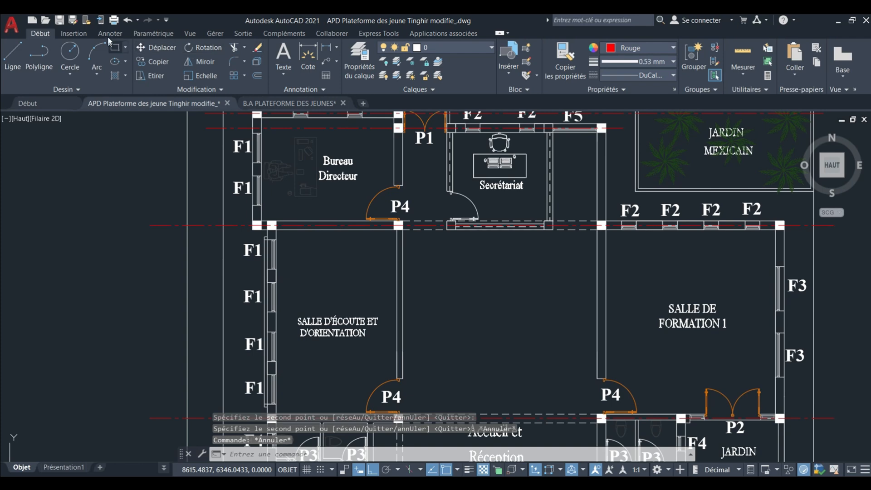
{"action": "left_click", "coordinate": [110, 34]}
{"action": "left_click", "coordinate": [399, 56]}
{"action": "scroll", "coordinate": [264, 164], "scroll_direction": "up", "scroll_amount": 5}
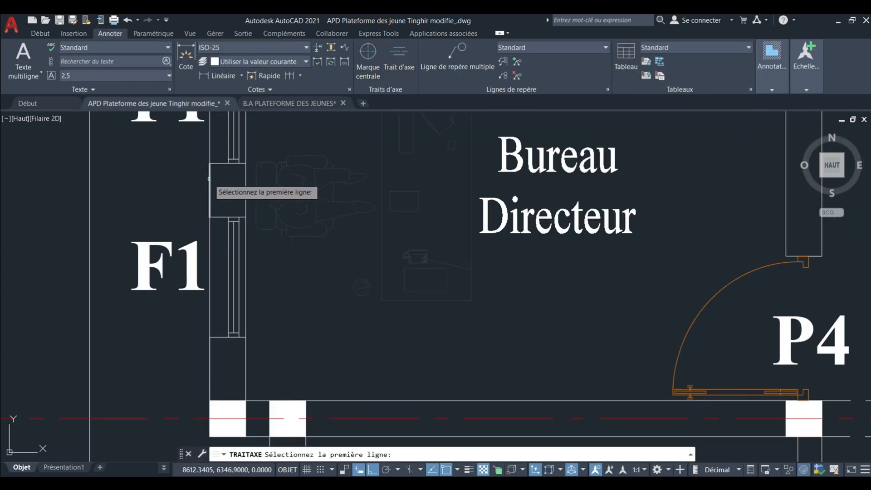
{"action": "left_click", "coordinate": [244, 178]}
{"action": "scroll", "coordinate": [243, 175], "scroll_direction": "down", "scroll_amount": 8}
Stretch the south end of the Bureau Directeur west wall's centerline to beyond the REZ DE CHAUSSEE title.
{"action": "scroll", "coordinate": [240, 148], "scroll_direction": "up", "scroll_amount": 6}
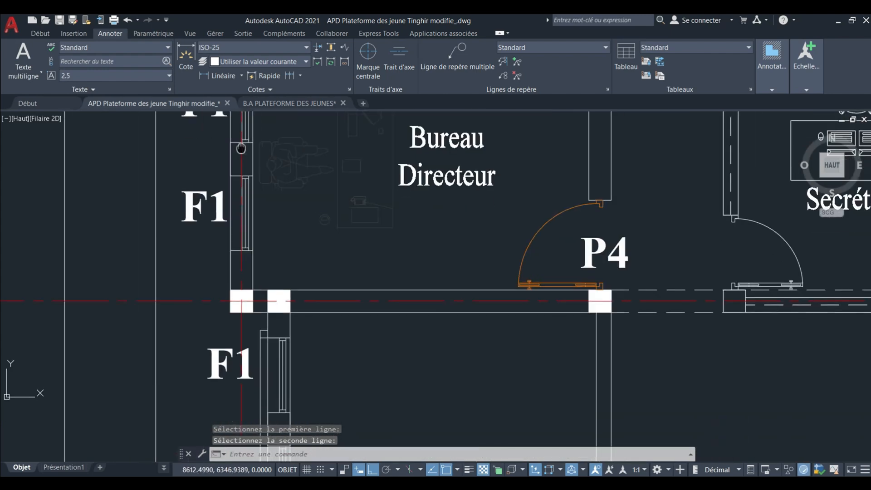
{"action": "scroll", "coordinate": [241, 148], "scroll_direction": "down", "scroll_amount": 6}
{"action": "scroll", "coordinate": [236, 207], "scroll_direction": "up", "scroll_amount": 5}
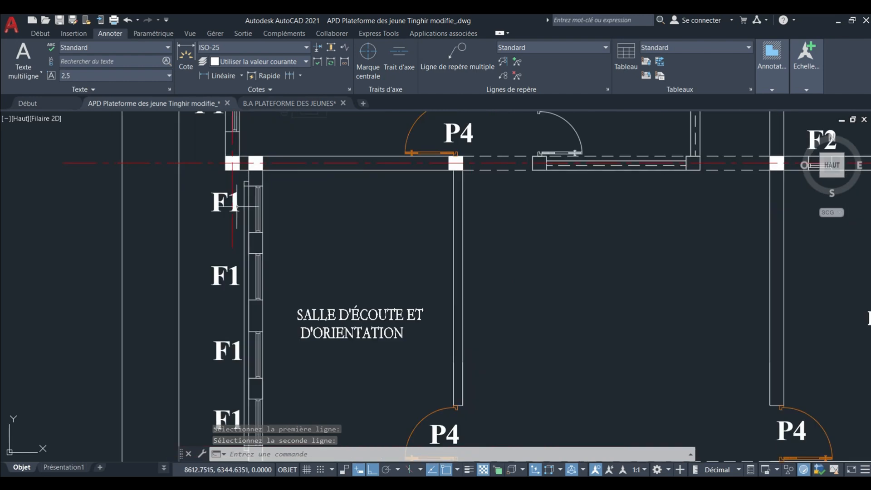
{"action": "left_click", "coordinate": [226, 221]}
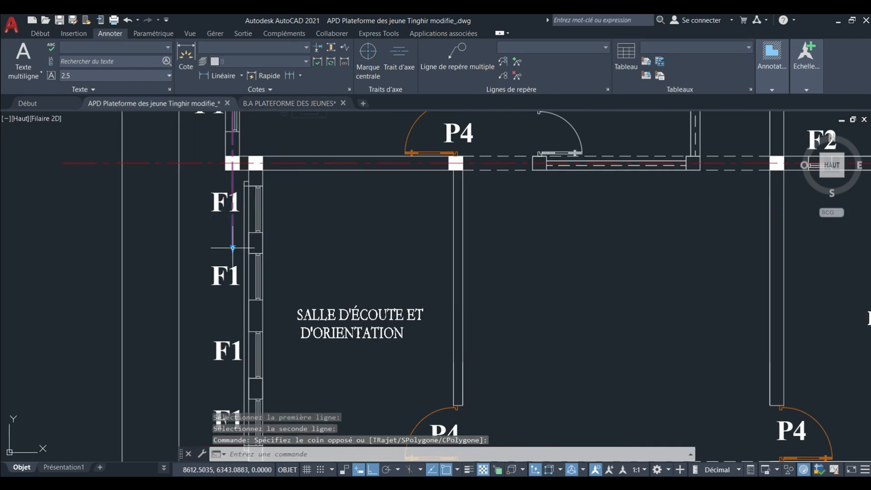
{"action": "left_click", "coordinate": [233, 248]}
{"action": "scroll", "coordinate": [245, 209], "scroll_direction": "down", "scroll_amount": 9}
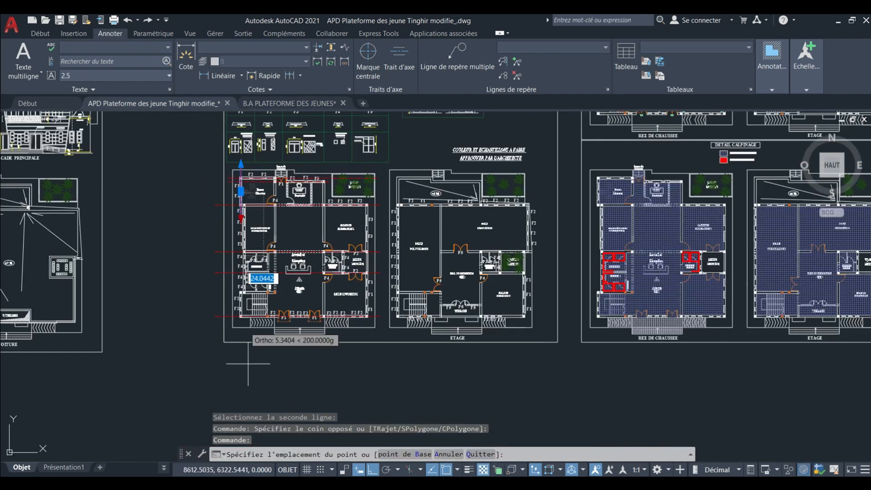
{"action": "scroll", "coordinate": [248, 363], "scroll_direction": "up", "scroll_amount": 5}
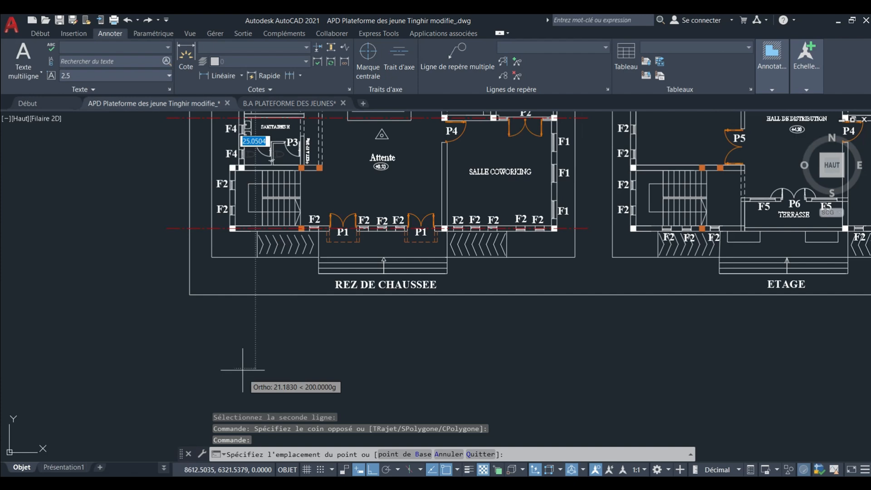
{"action": "left_click", "coordinate": [231, 343]}
Copy the vertical centerline 0.5 units east onto the Salle d'écoute et d'orientation's west wall, using matching column corners.
{"action": "middle_click_drag", "start_coordinate": [236, 295], "coordinate": [238, 374]}
{"action": "mouse_move", "coordinate": [222, 196]}
{"action": "middle_mouse_down"}
{"action": "mouse_move", "coordinate": [232, 389]}
{"action": "mouse_move", "coordinate": [250, 235]}
{"action": "middle_mouse_up"}
{"action": "scroll", "coordinate": [239, 192], "scroll_direction": "up", "scroll_amount": 2}
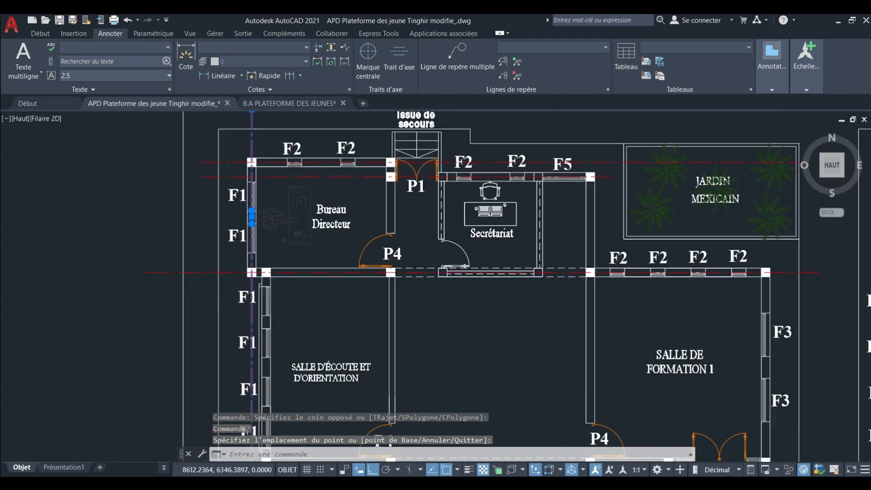
{"action": "scroll", "coordinate": [250, 235], "scroll_direction": "up", "scroll_amount": 4}
{"action": "scroll", "coordinate": [263, 302], "scroll_direction": "up", "scroll_amount": 2}
{"action": "middle_click_drag", "start_coordinate": [264, 302], "coordinate": [241, 181]}
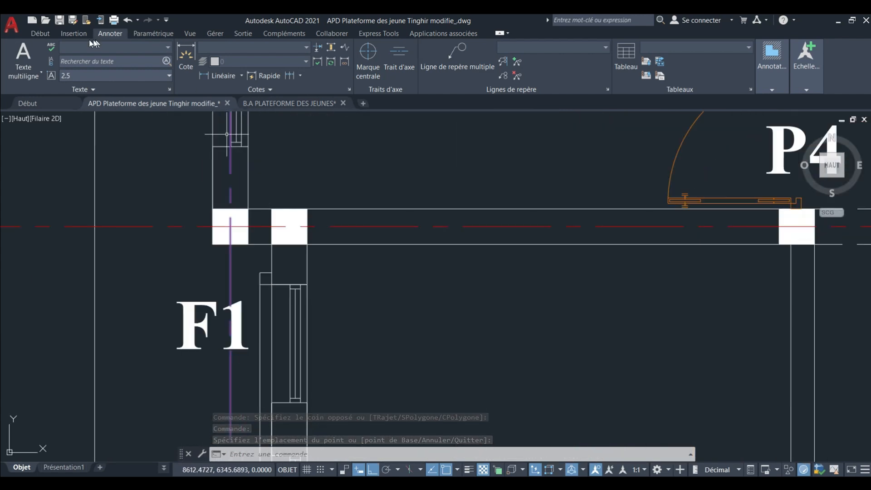
{"action": "left_click", "coordinate": [77, 32]}
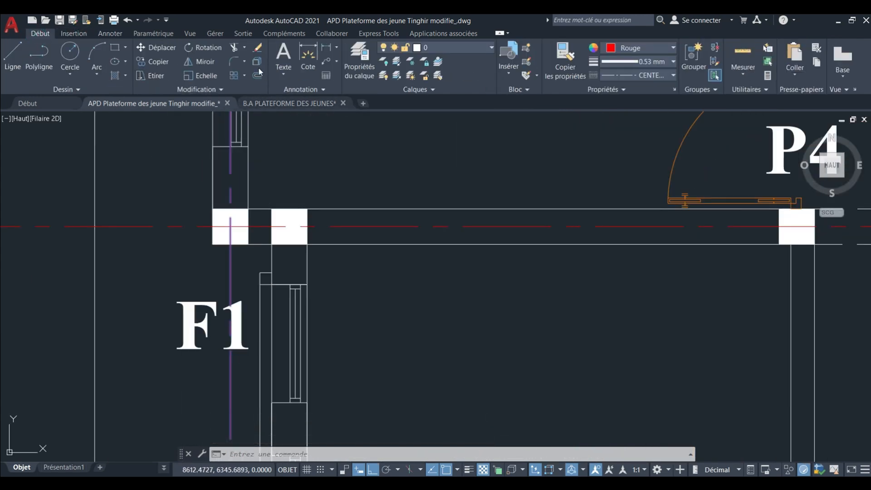
{"action": "left_click", "coordinate": [145, 62]}
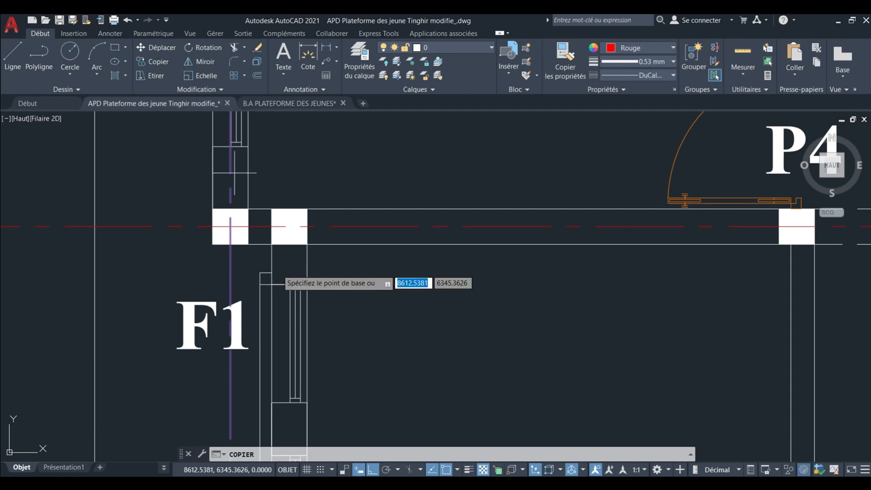
{"action": "scroll", "coordinate": [240, 263], "scroll_direction": "up", "scroll_amount": 2}
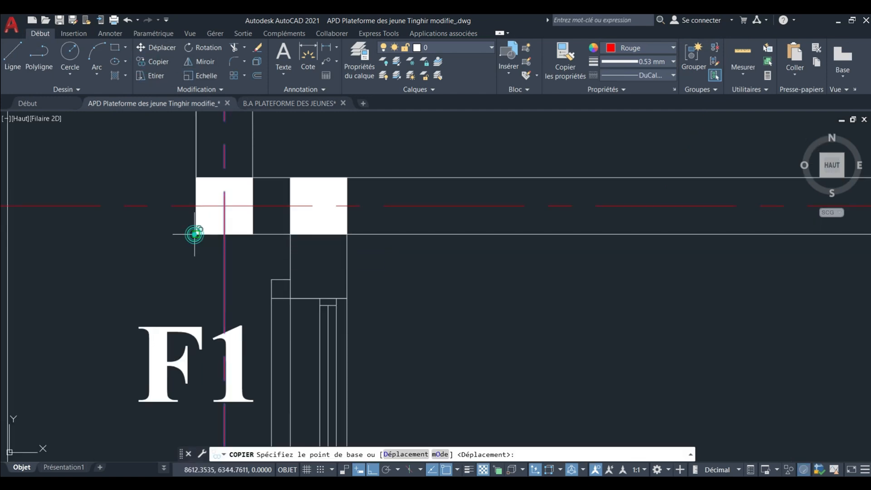
{"action": "left_click", "coordinate": [194, 234]}
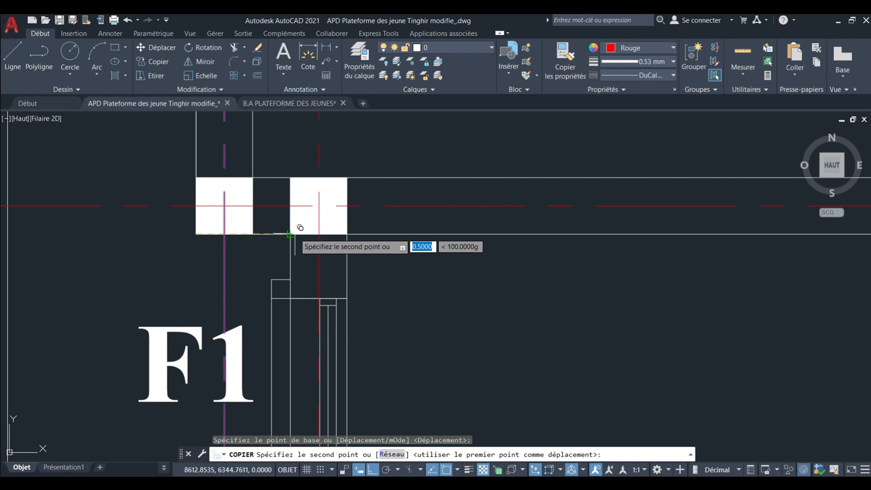
{"action": "left_click", "coordinate": [291, 233]}
Place a copy of the vertical centerline on the Bureau Directeur's east wall, using the wall end beside door P4 as the target.
{"action": "scroll", "coordinate": [290, 233], "scroll_direction": "down", "scroll_amount": 8}
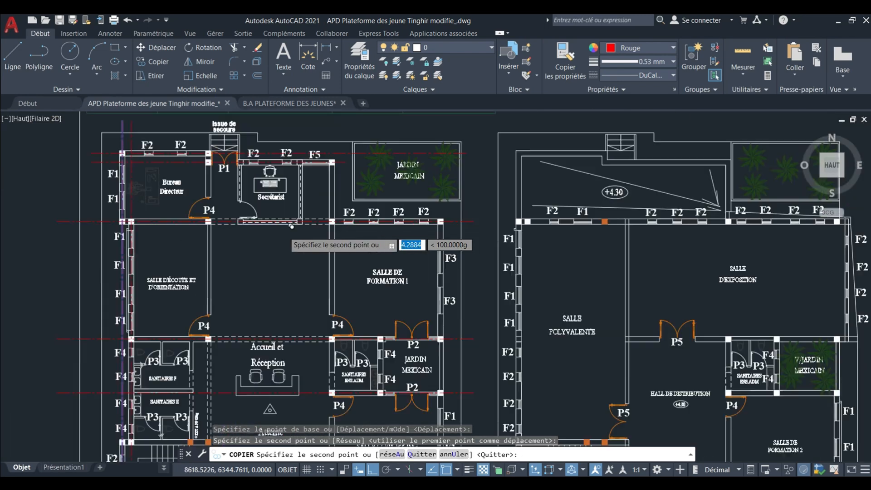
{"action": "scroll", "coordinate": [178, 218], "scroll_direction": "up", "scroll_amount": 7}
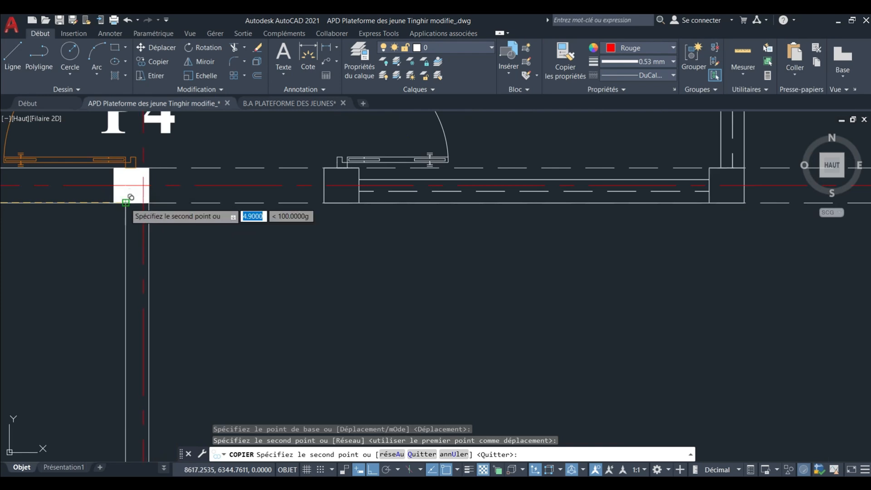
{"action": "scroll", "coordinate": [130, 199], "scroll_direction": "down", "scroll_amount": 6}
{"action": "scroll", "coordinate": [168, 210], "scroll_direction": "up", "scroll_amount": 6}
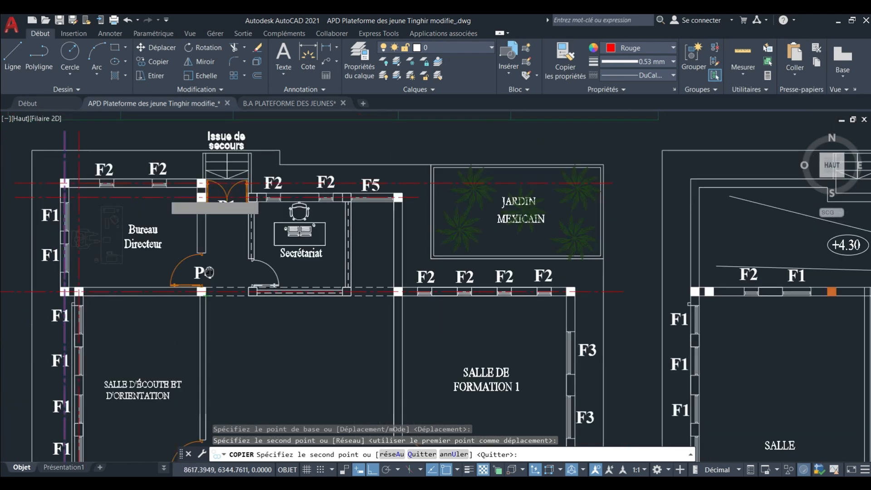
{"action": "scroll", "coordinate": [237, 327], "scroll_direction": "up", "scroll_amount": 5}
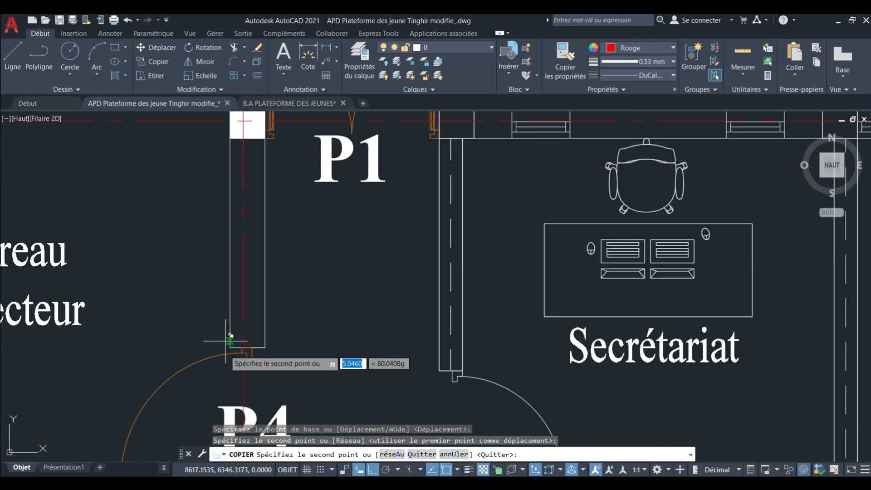
{"action": "left_click", "coordinate": [237, 345]}
{"action": "scroll", "coordinate": [240, 347], "scroll_direction": "down", "scroll_amount": 10}
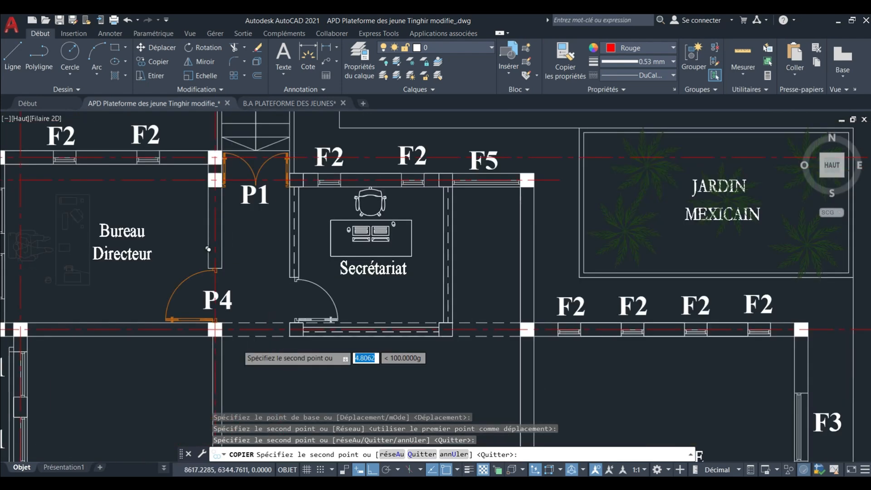
Place another copy of the vertical centerline on the Salle de Formation 1's west wall, at the wall end above door P4.
{"action": "scroll", "coordinate": [245, 279], "scroll_direction": "up", "scroll_amount": 10}
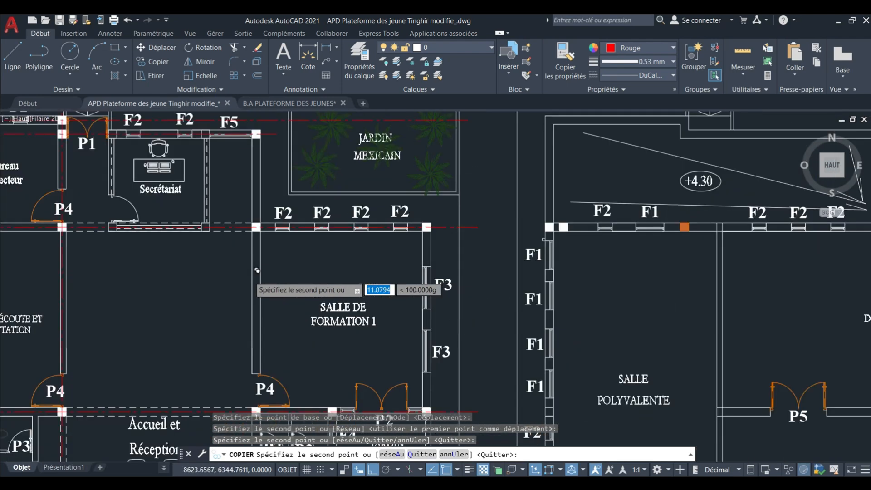
{"action": "scroll", "coordinate": [272, 190], "scroll_direction": "down", "scroll_amount": 3}
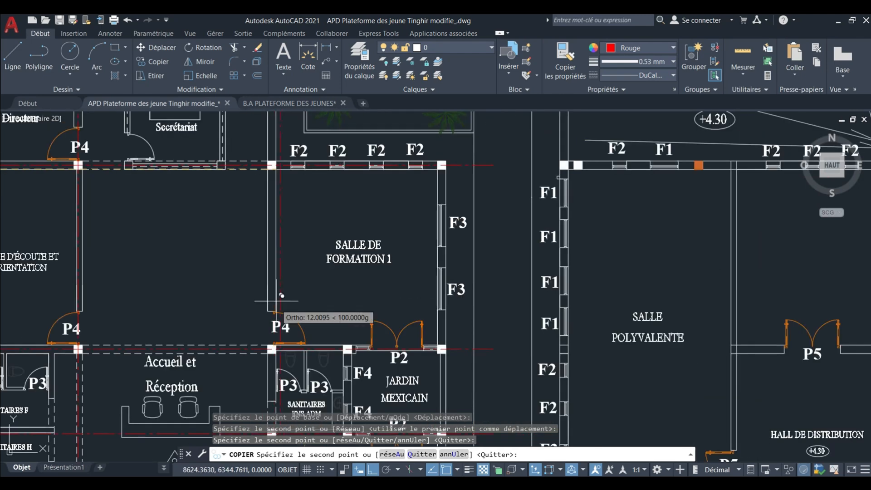
{"action": "scroll", "coordinate": [266, 306], "scroll_direction": "up", "scroll_amount": 5}
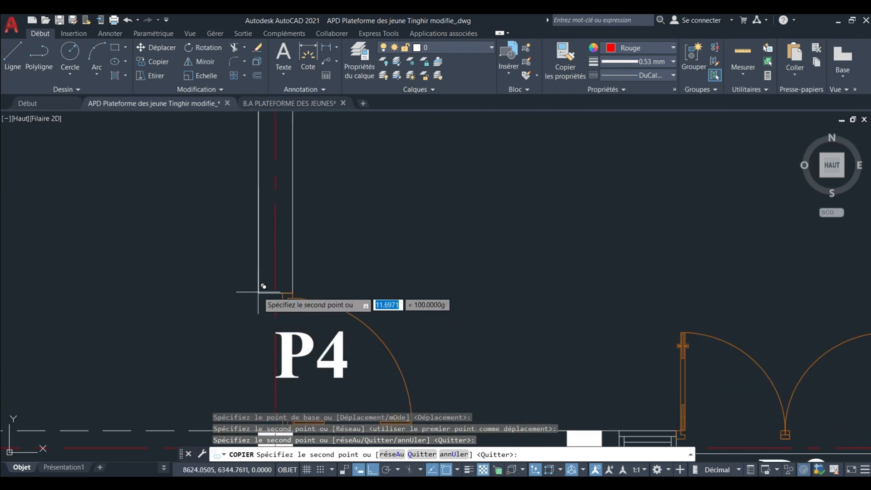
{"action": "left_click", "coordinate": [258, 295]}
{"action": "scroll", "coordinate": [254, 292], "scroll_direction": "down", "scroll_amount": 5}
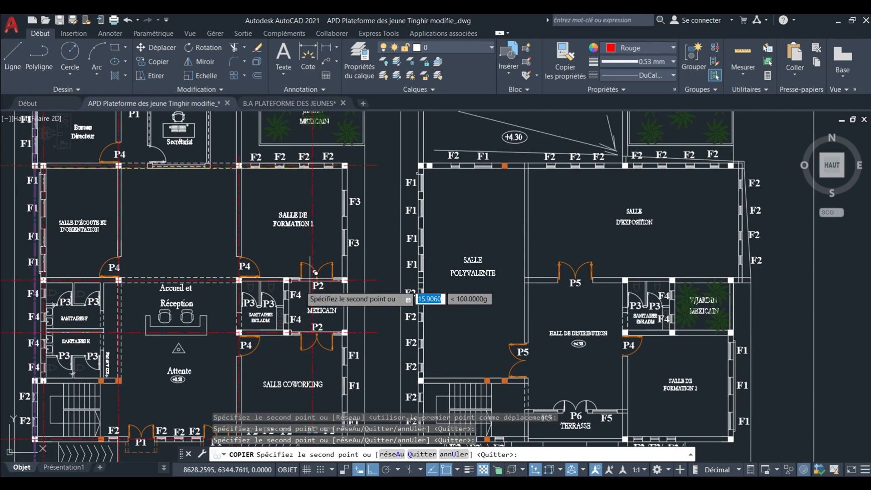
Place two more vertical centerline copies through the columns on the Jardin Mexicain's west and east walls, ending the copy.
{"action": "scroll", "coordinate": [288, 287], "scroll_direction": "up", "scroll_amount": 6}
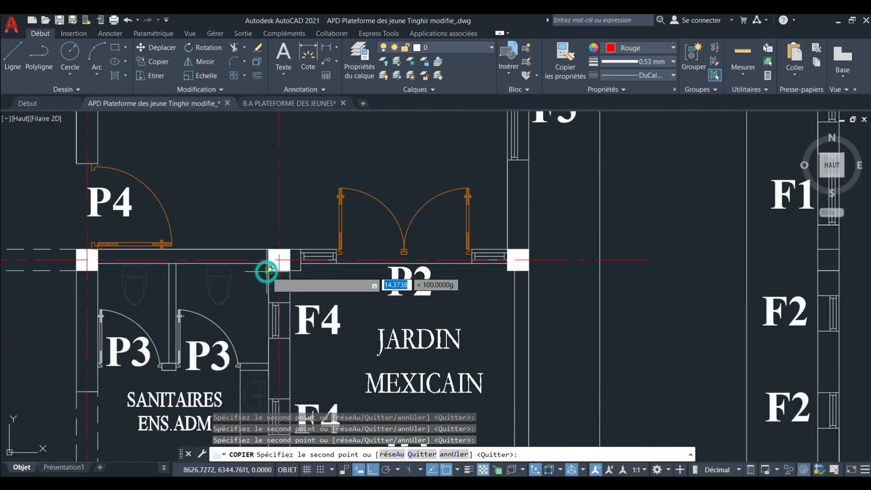
{"action": "scroll", "coordinate": [489, 260], "scroll_direction": "up", "scroll_amount": 3}
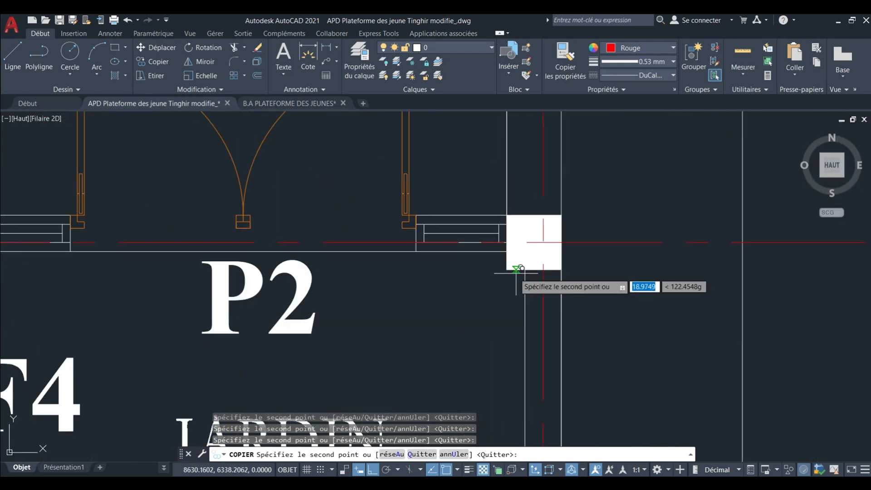
{"action": "scroll", "coordinate": [505, 267], "scroll_direction": "down", "scroll_amount": 8}
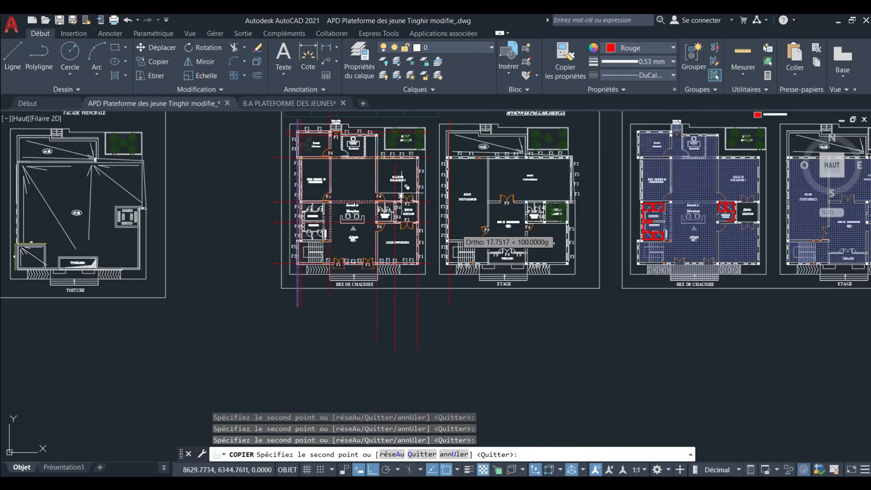
{"action": "scroll", "coordinate": [375, 210], "scroll_direction": "up", "scroll_amount": 4}
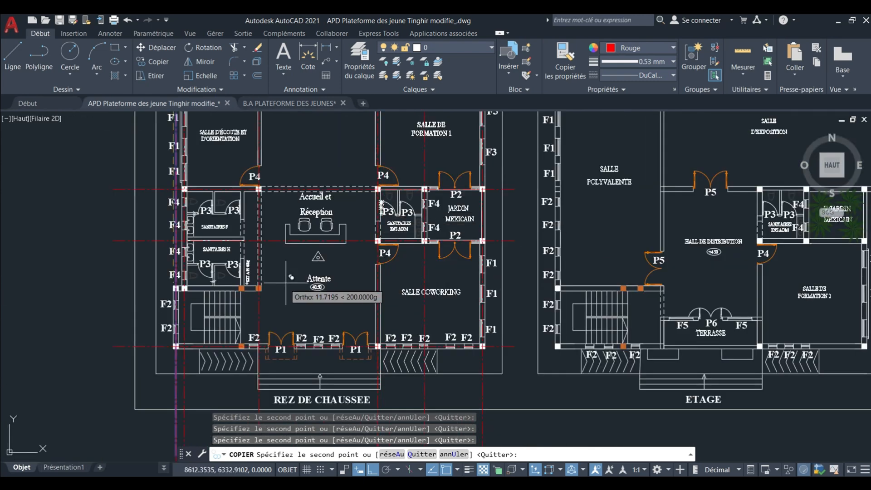
{"action": "key", "text": "Escape"}
Copy the horizontal centerline at the Salle Coworking's north wall 2.75 units south onto the wall between Sanitaires H and the staircase.
{"action": "scroll", "coordinate": [175, 229], "scroll_direction": "up", "scroll_amount": 3}
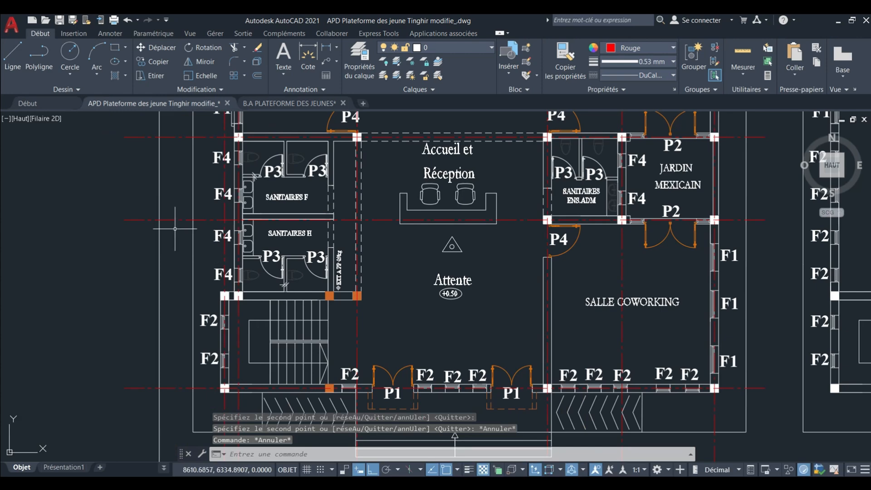
{"action": "left_click_drag", "start_coordinate": [174, 224], "coordinate": [168, 200]}
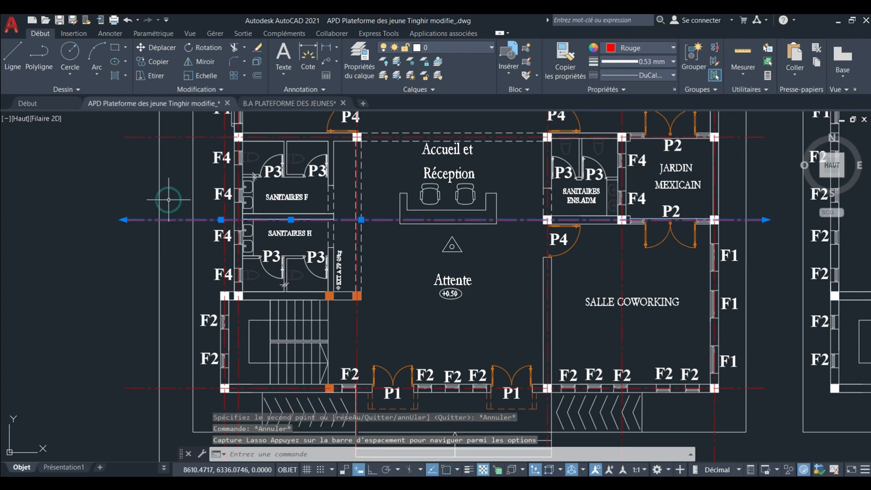
{"action": "left_click", "coordinate": [160, 67]}
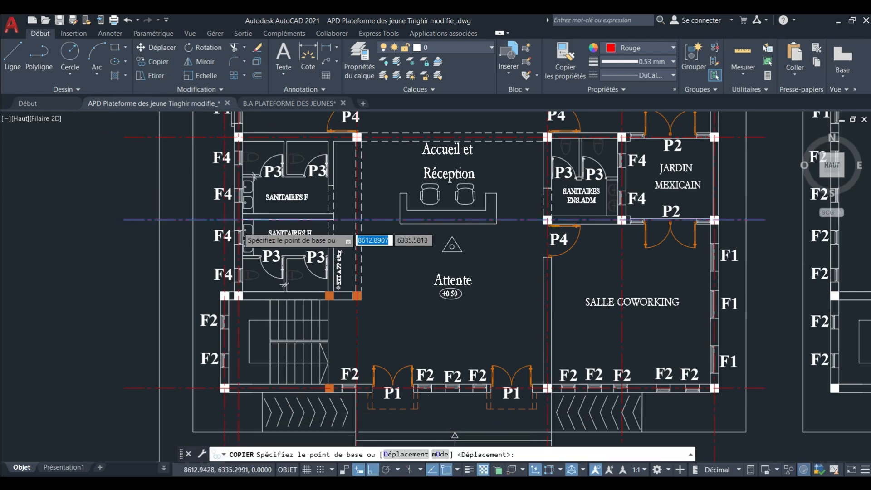
{"action": "scroll", "coordinate": [317, 254], "scroll_direction": "up", "scroll_amount": 2}
{"action": "scroll", "coordinate": [242, 173], "scroll_direction": "up", "scroll_amount": 2}
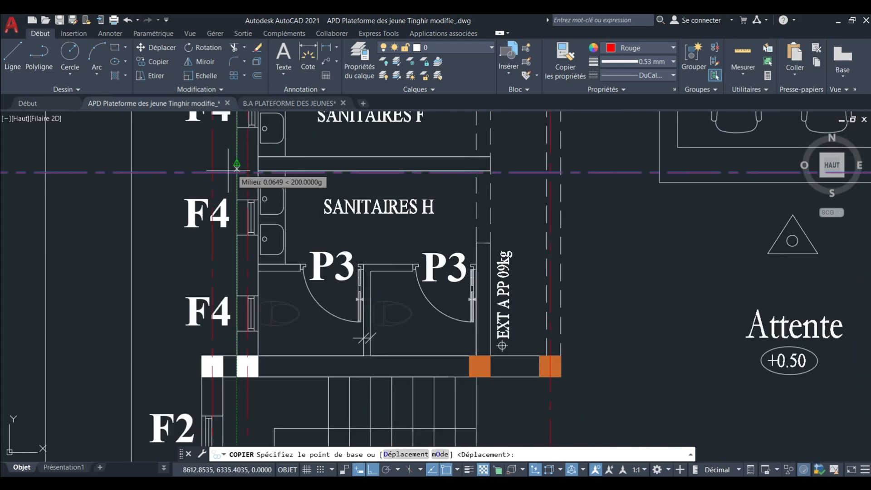
{"action": "left_click", "coordinate": [231, 172]}
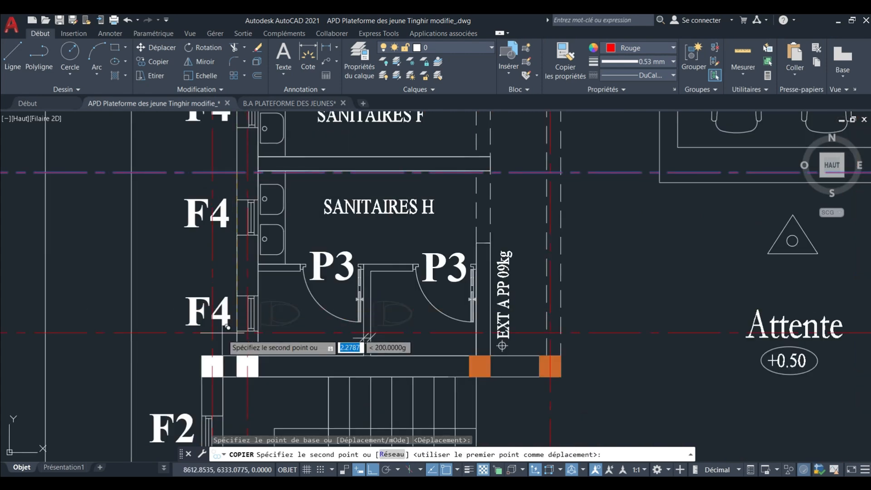
{"action": "scroll", "coordinate": [239, 360], "scroll_direction": "up", "scroll_amount": 6}
{"action": "left_click", "coordinate": [244, 366]}
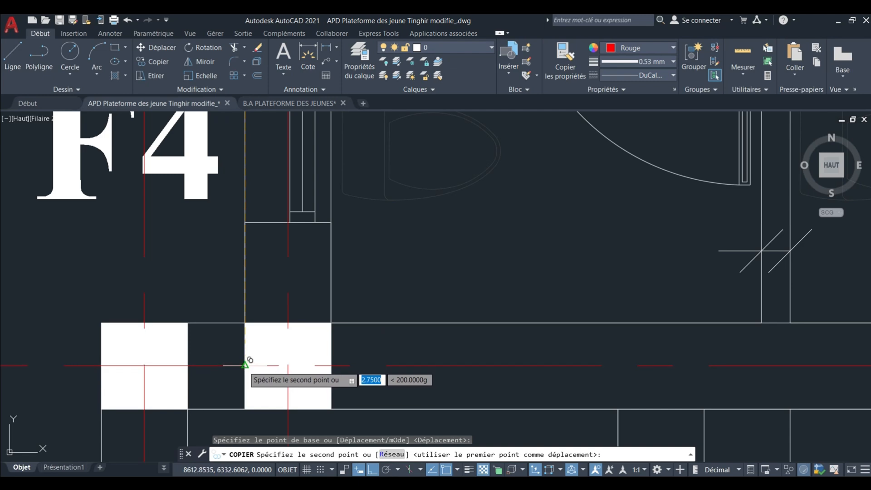
{"action": "scroll", "coordinate": [244, 367], "scroll_direction": "down", "scroll_amount": 8}
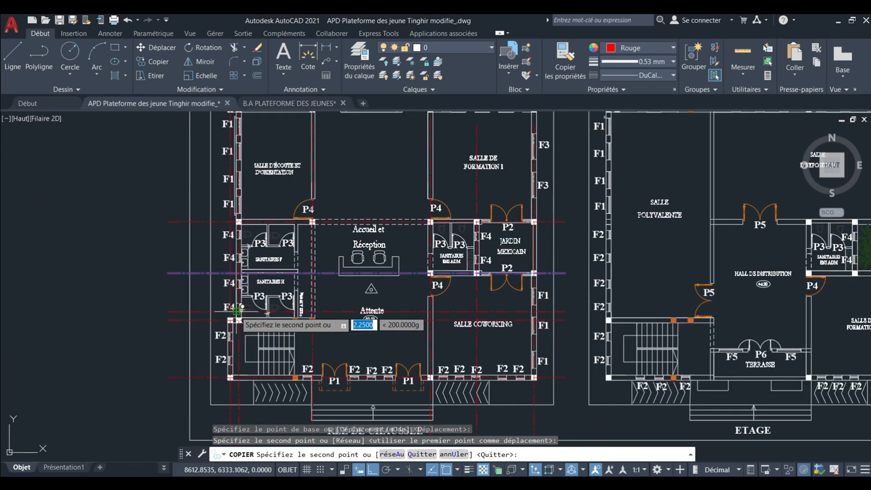
{"action": "key", "text": "Escape"}
{"action": "key", "text": "Escape"}
{"action": "key", "text": "Escape"}
Draw a 0.20 by 0.20 square in the empty area west of the Bureau Directeur.
{"action": "scroll", "coordinate": [336, 232], "scroll_direction": "down", "scroll_amount": 6}
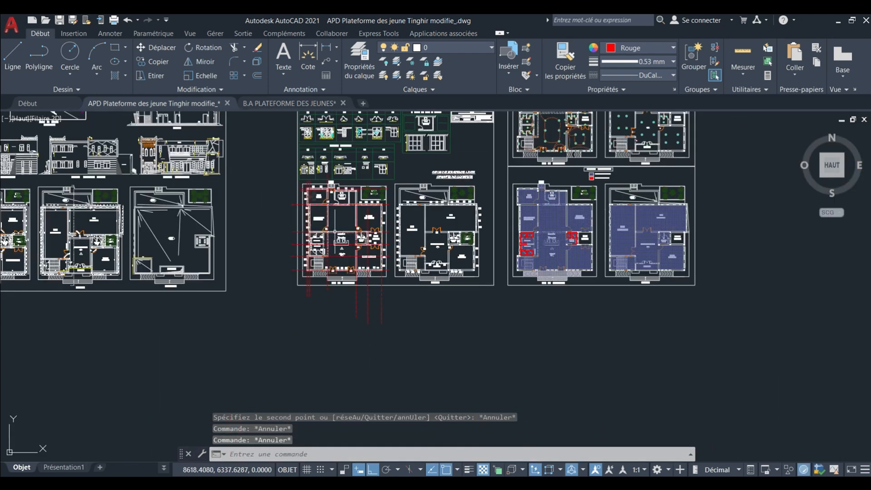
{"action": "middle_click_drag", "start_coordinate": [336, 232], "coordinate": [325, 244]}
{"action": "scroll", "coordinate": [393, 237], "scroll_direction": "up", "scroll_amount": 9}
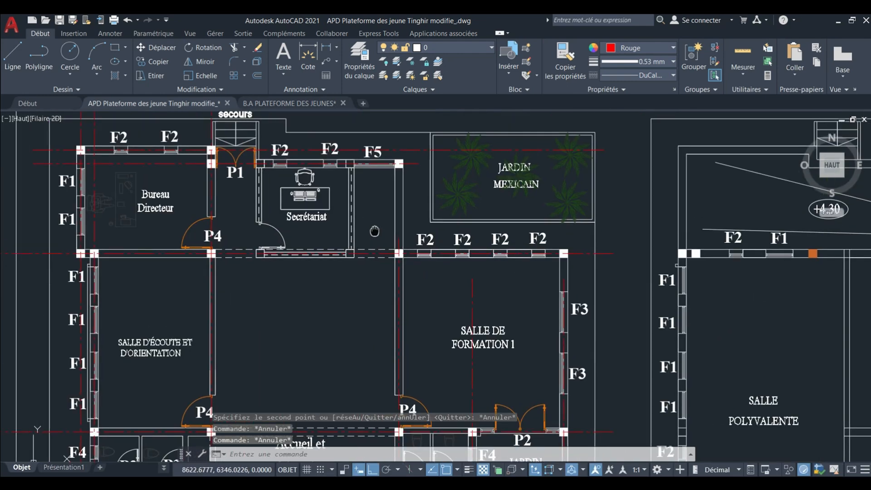
{"action": "scroll", "coordinate": [154, 177], "scroll_direction": "up", "scroll_amount": 6}
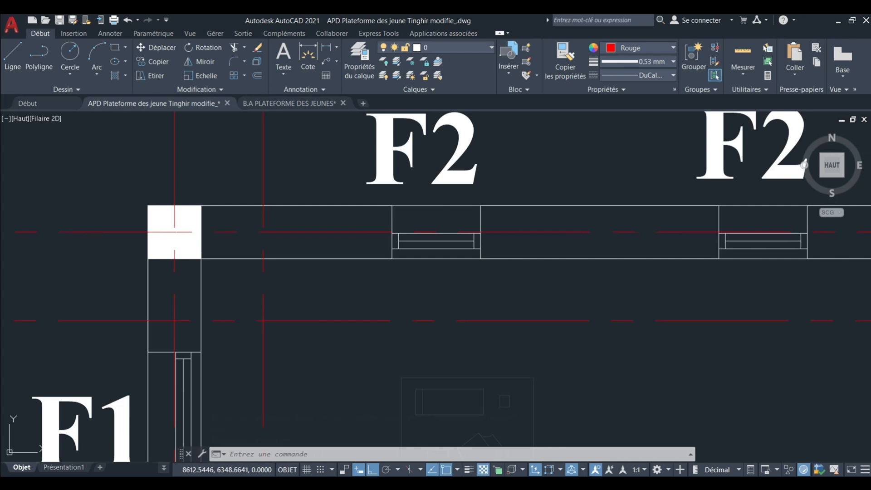
{"action": "middle_click_drag", "start_coordinate": [165, 221], "coordinate": [162, 219]}
{"action": "scroll", "coordinate": [174, 211], "scroll_direction": "down", "scroll_amount": 4}
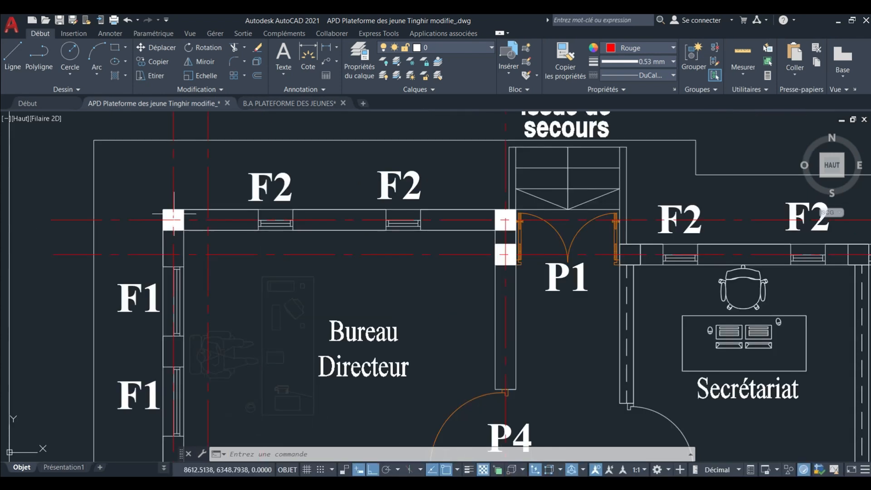
{"action": "left_click", "coordinate": [115, 47]}
{"action": "scroll", "coordinate": [300, 214], "scroll_direction": "down", "scroll_amount": 2}
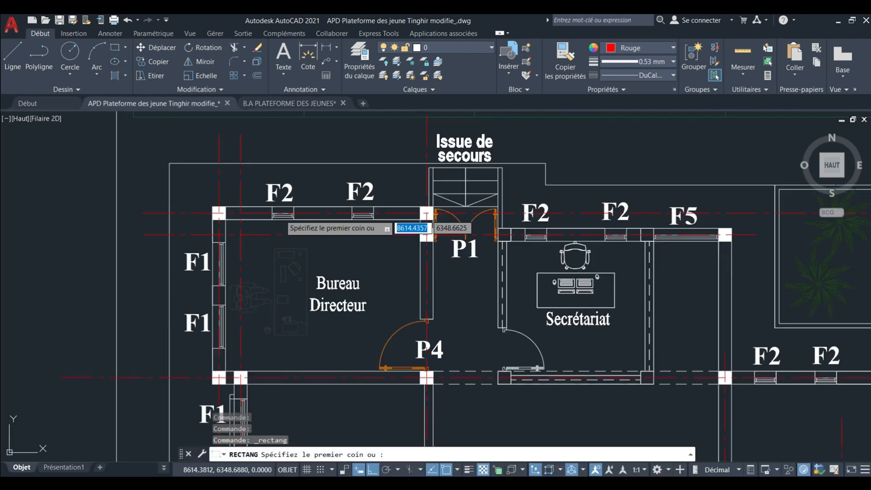
{"action": "left_click", "coordinate": [26, 175]}
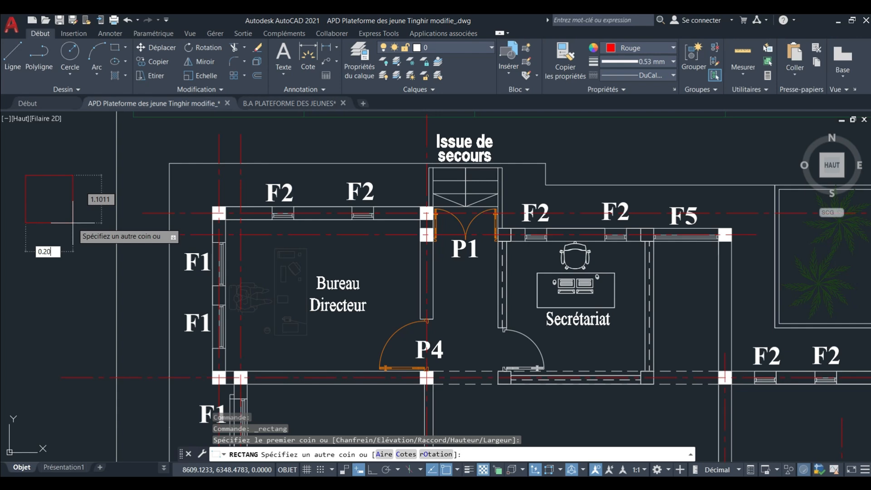
{"action": "key", "text": "Tab"}
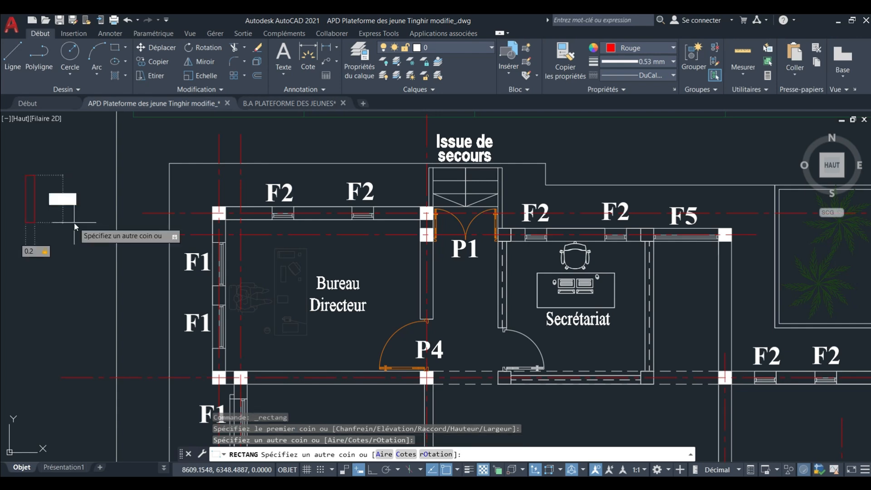
{"action": "key", "text": "Return"}
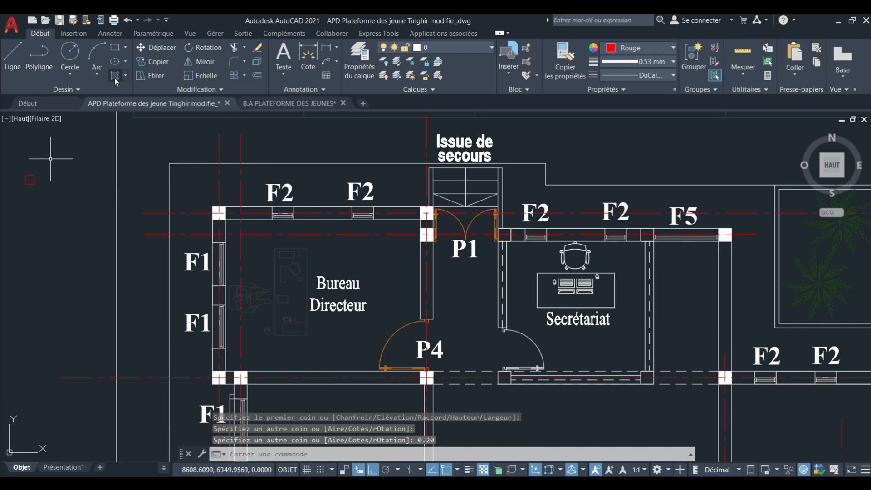
Fill the small square with a SOLID hatch in yellow (Jaune).
{"action": "type", "text": "h"}
{"action": "key", "text": "Return"}
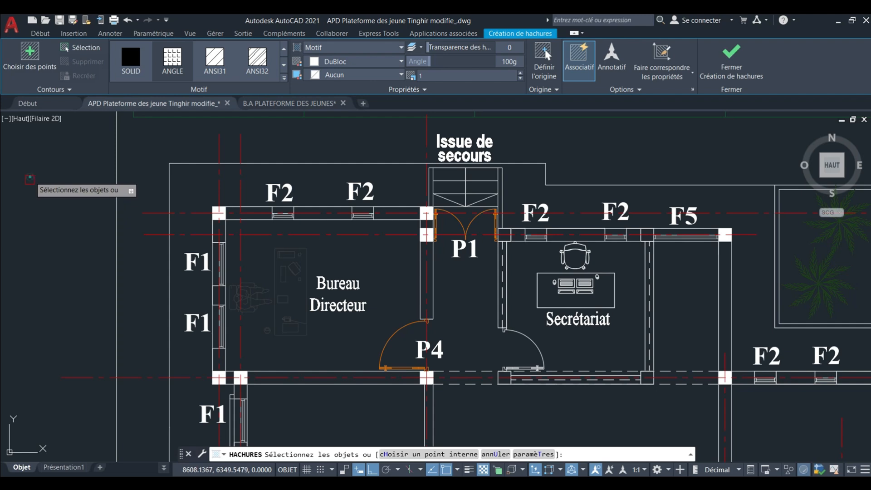
{"action": "left_click", "coordinate": [30, 180]}
{"action": "scroll", "coordinate": [30, 179], "scroll_direction": "up", "scroll_amount": 2}
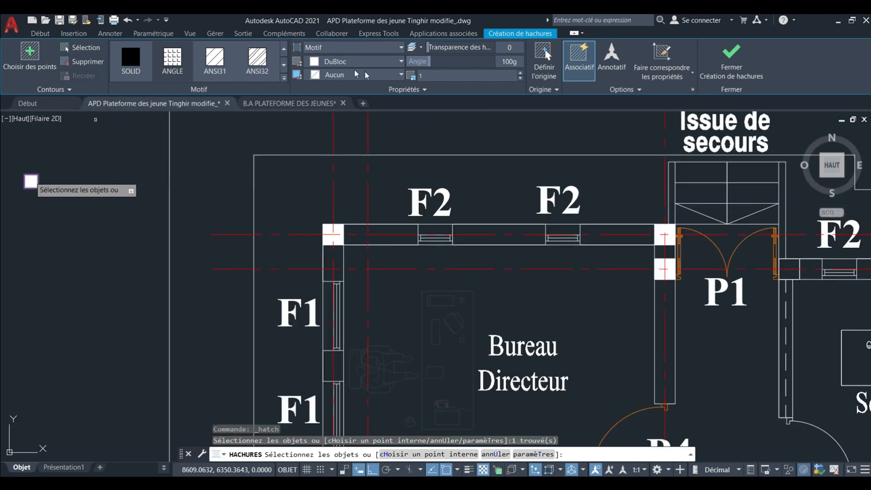
{"action": "left_click", "coordinate": [335, 62]}
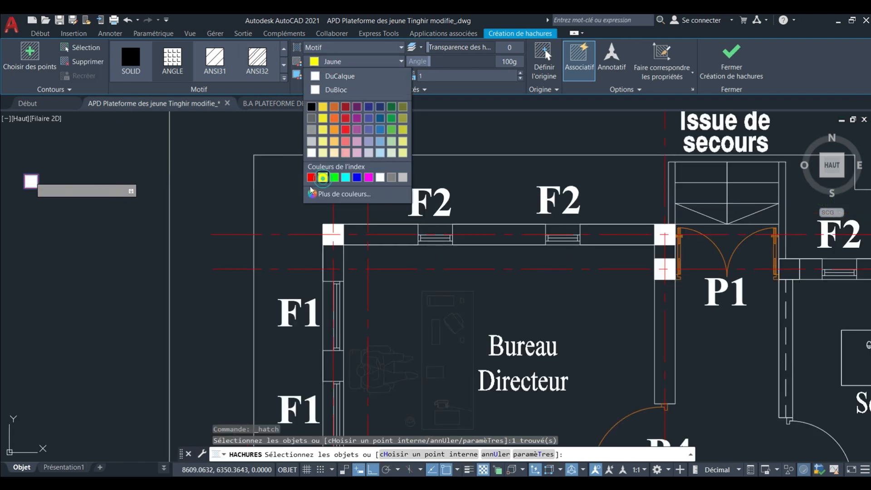
{"action": "key", "text": "Escape"}
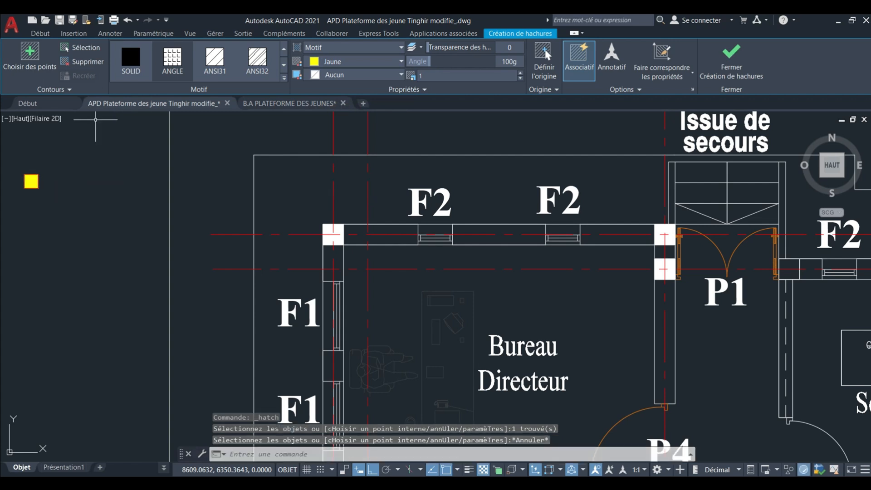
{"action": "key", "text": "Escape"}
Copy the yellow square by its centre, with ortho off, onto the axis intersection at the Bureau Directeur's northwest corner column and end the copy.
{"action": "left_click", "coordinate": [15, 166]}
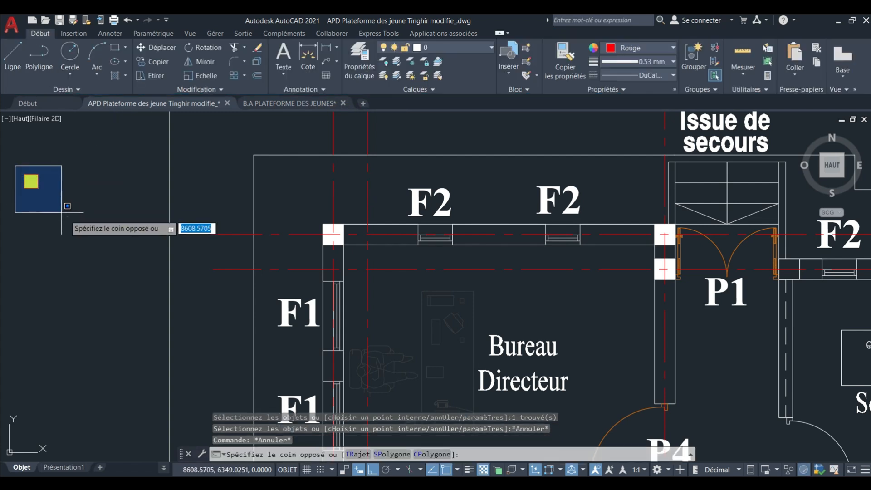
{"action": "left_click", "coordinate": [145, 61]}
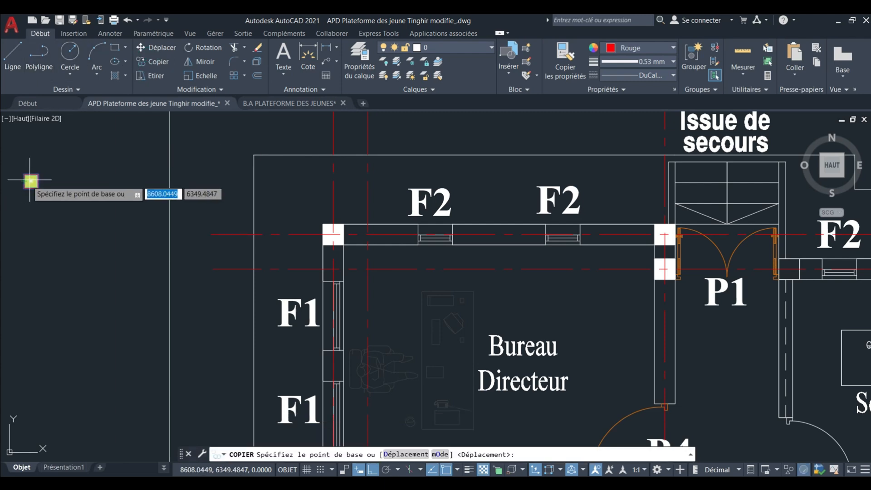
{"action": "left_click", "coordinate": [30, 180]}
{"action": "scroll", "coordinate": [330, 228], "scroll_direction": "up", "scroll_amount": 5}
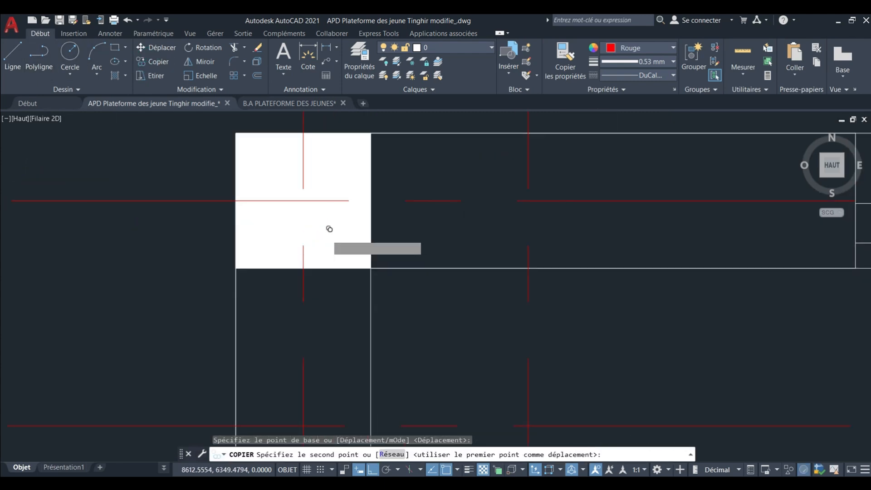
{"action": "left_click", "coordinate": [372, 470]}
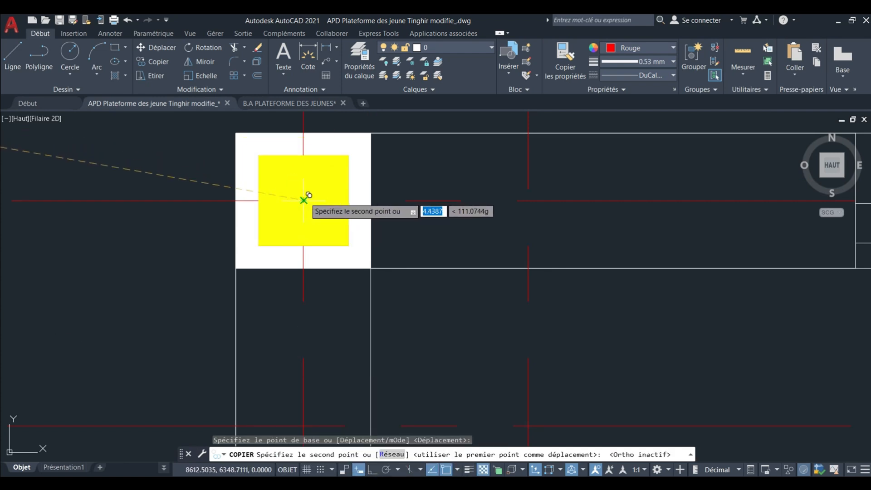
{"action": "scroll", "coordinate": [303, 200], "scroll_direction": "down", "scroll_amount": 2}
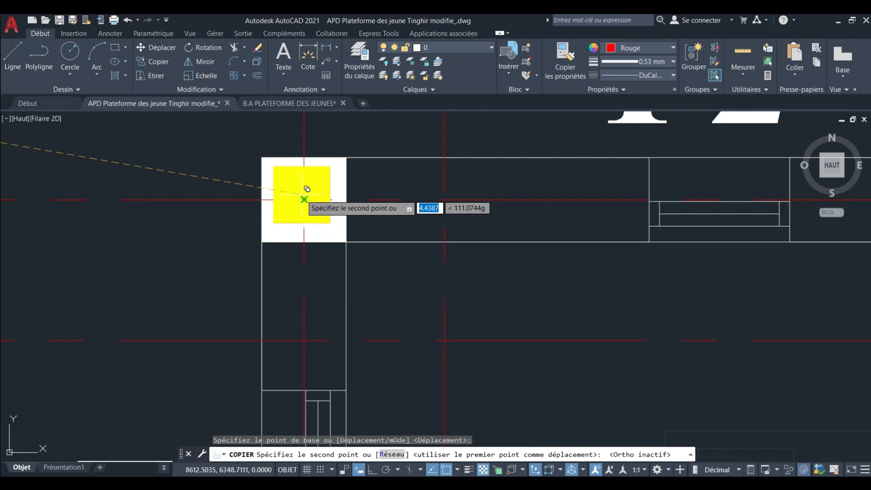
{"action": "scroll", "coordinate": [308, 189], "scroll_direction": "up", "scroll_amount": 4}
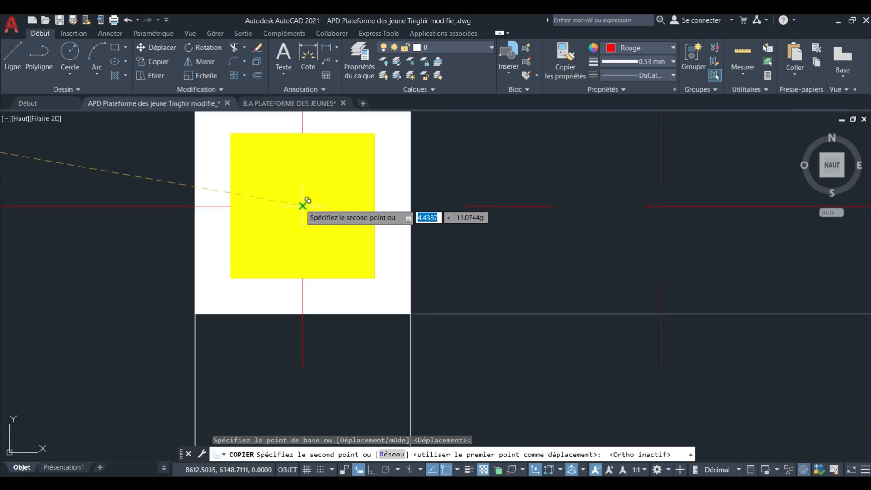
{"action": "left_click", "coordinate": [305, 198]}
{"action": "scroll", "coordinate": [263, 207], "scroll_direction": "down", "scroll_amount": 10}
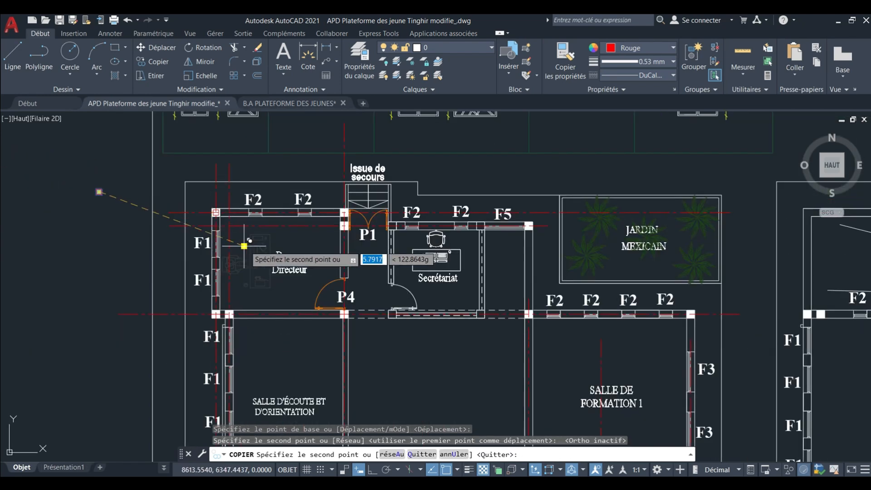
{"action": "scroll", "coordinate": [111, 199], "scroll_direction": "up", "scroll_amount": 2}
{"action": "key", "text": "Escape"}
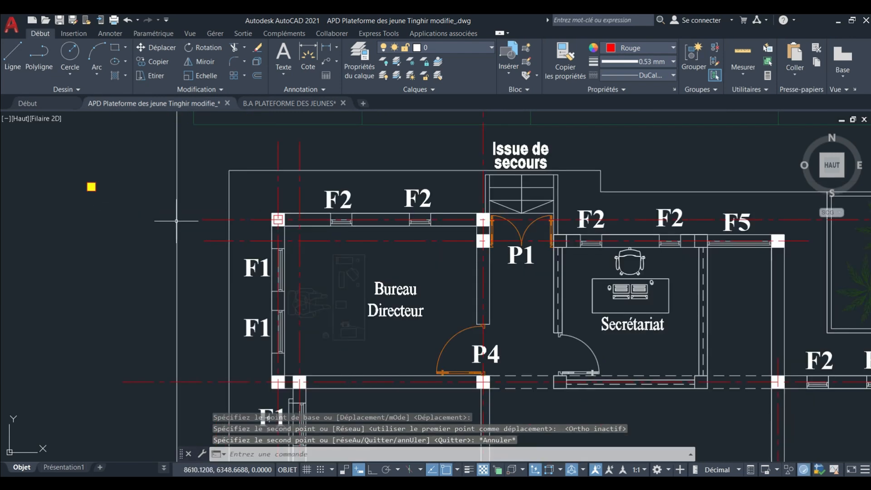
Examine how the copied square displays over the filled column at the Bureau Directeur's northwest corner and across the plan.
{"action": "scroll", "coordinate": [224, 218], "scroll_direction": "up", "scroll_amount": 5}
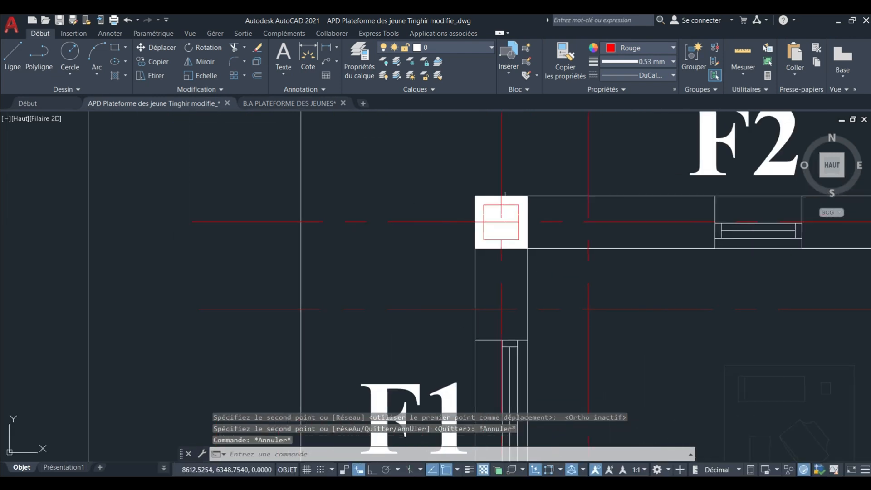
{"action": "left_click", "coordinate": [512, 210]}
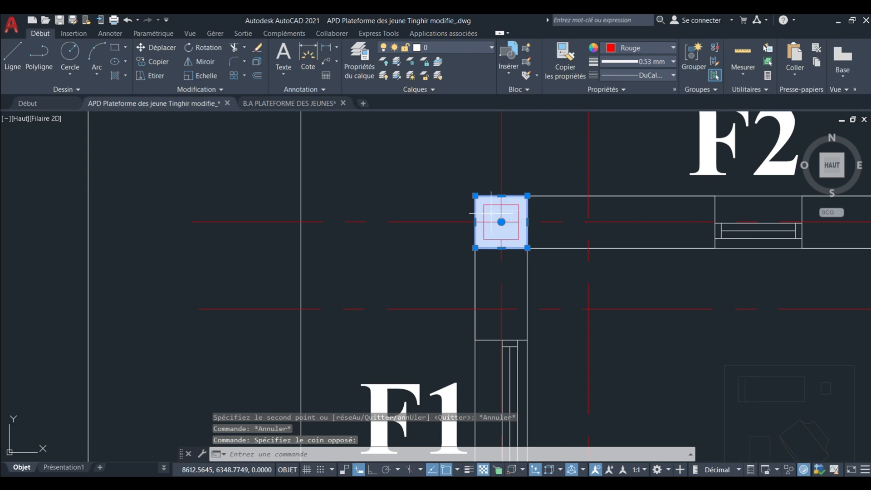
{"action": "key", "text": "Escape"}
{"action": "scroll", "coordinate": [415, 222], "scroll_direction": "down", "scroll_amount": 6}
{"action": "scroll", "coordinate": [399, 222], "scroll_direction": "down", "scroll_amount": 2}
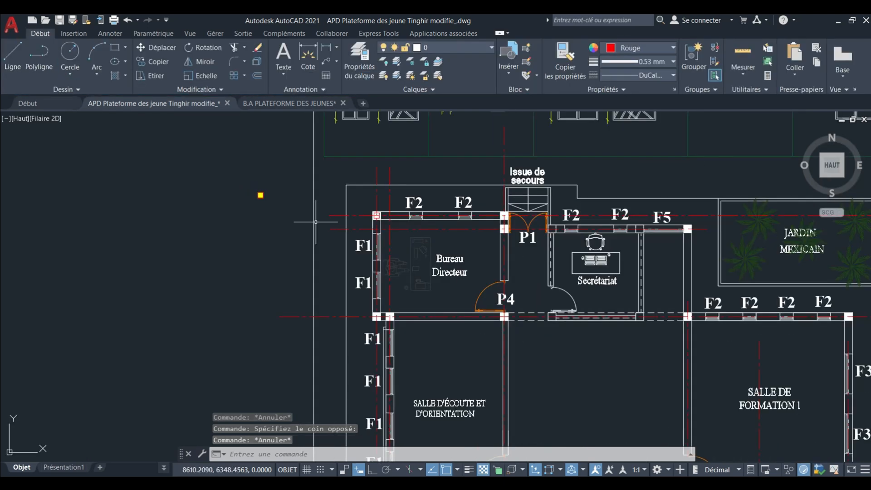
{"action": "mouse_move", "coordinate": [376, 213]}
{"action": "middle_mouse_down"}
{"action": "mouse_move", "coordinate": [337, 206]}
{"action": "mouse_move", "coordinate": [361, 197]}
{"action": "mouse_move", "coordinate": [346, 193]}
{"action": "mouse_move", "coordinate": [383, 216]}
{"action": "middle_mouse_up"}
{"action": "scroll", "coordinate": [334, 203], "scroll_direction": "down", "scroll_amount": 2}
{"action": "scroll", "coordinate": [348, 200], "scroll_direction": "down", "scroll_amount": 2}
{"action": "scroll", "coordinate": [375, 206], "scroll_direction": "down", "scroll_amount": 4}
{"action": "scroll", "coordinate": [372, 206], "scroll_direction": "up", "scroll_amount": 4}
{"action": "scroll", "coordinate": [366, 207], "scroll_direction": "up", "scroll_amount": 4}
{"action": "scroll", "coordinate": [382, 216], "scroll_direction": "down", "scroll_amount": 2}
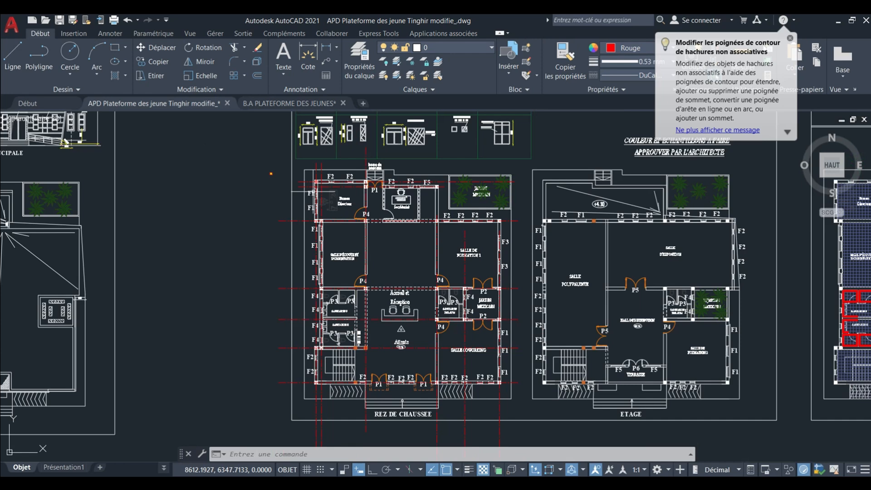
Convert the yellow square west of the plan, with its hatch, into a block named ddzed.
{"action": "scroll", "coordinate": [267, 169], "scroll_direction": "up", "scroll_amount": 4}
{"action": "left_click", "coordinate": [259, 175]}
{"action": "scroll", "coordinate": [260, 173], "scroll_direction": "up", "scroll_amount": 5}
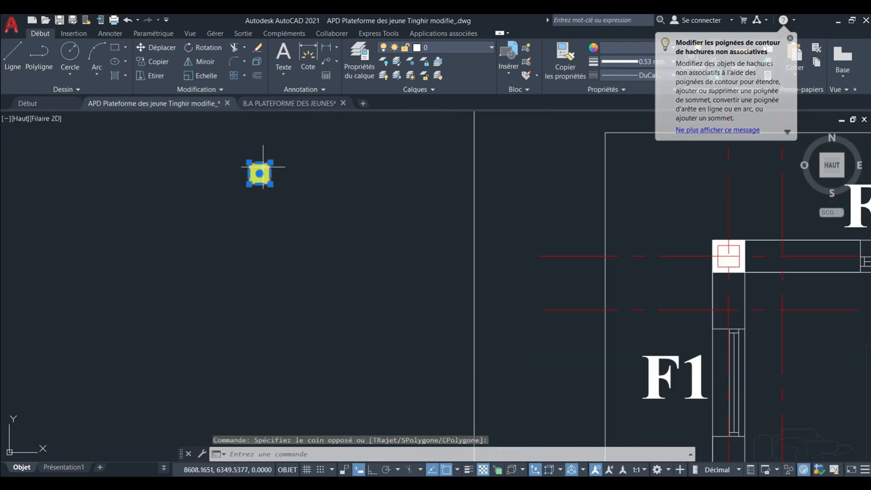
{"action": "middle_click_drag", "start_coordinate": [247, 187], "coordinate": [243, 248]}
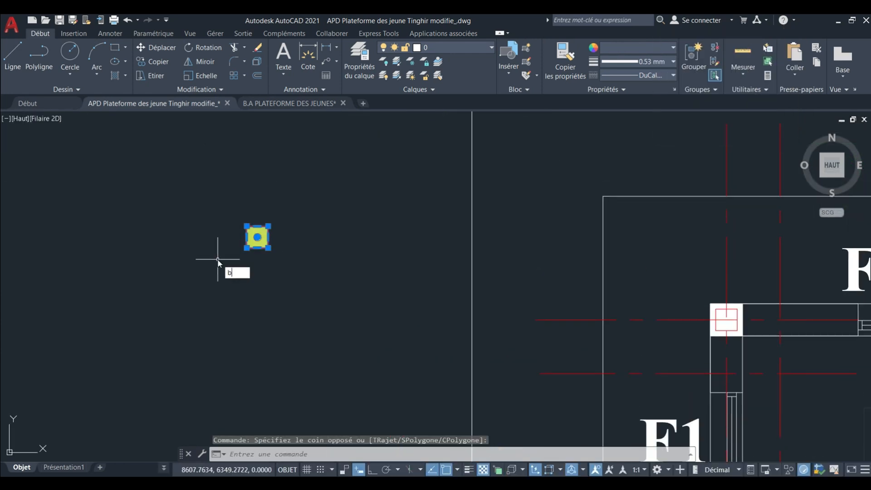
{"action": "type", "text": "loc"}
{"action": "key", "text": "Return"}
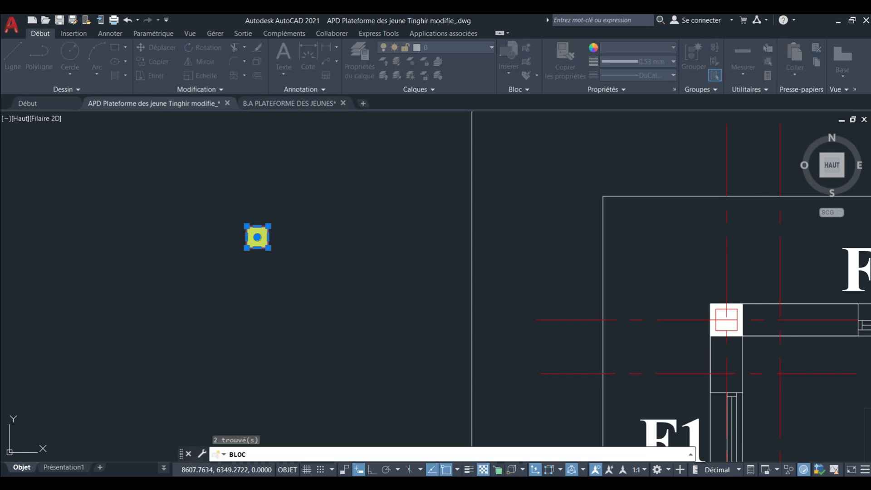
{"action": "key", "text": "Return"}
{"action": "left_click", "coordinate": [504, 259]}
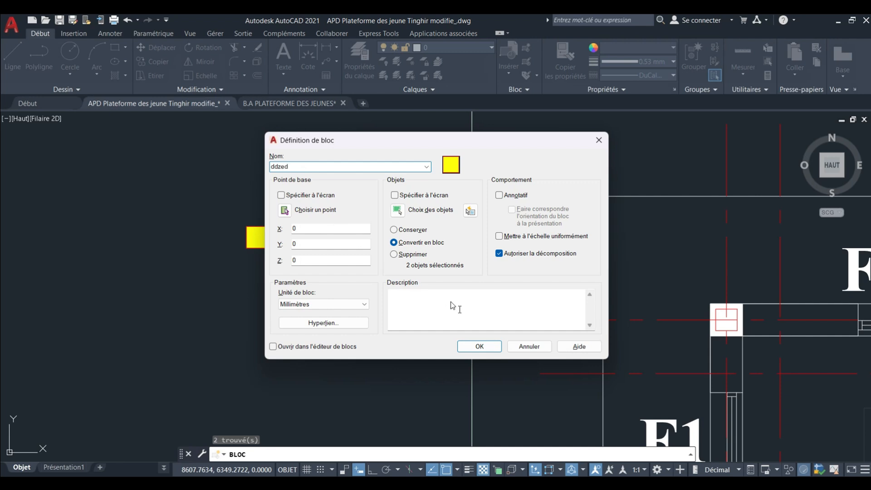
{"action": "left_click", "coordinate": [481, 352]}
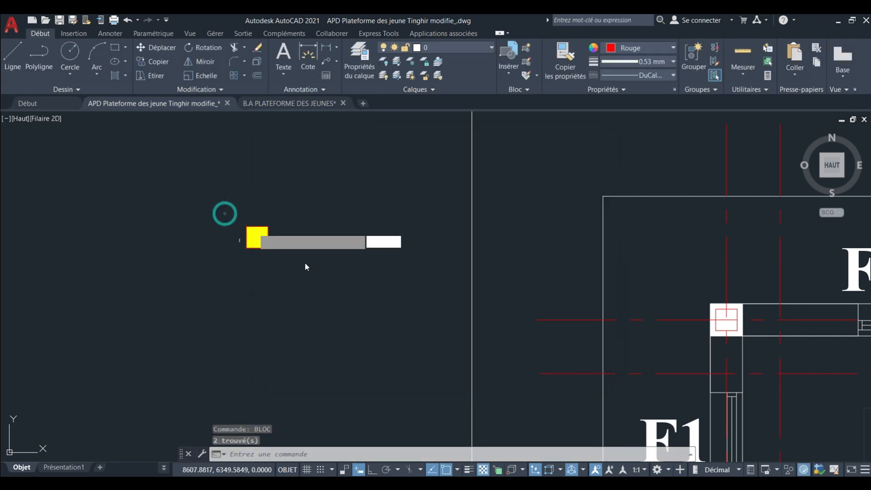
Copy the yellow block by its centre onto the axis intersection in the Bureau Directeur's northwest corner column.
{"action": "left_click", "coordinate": [327, 287]}
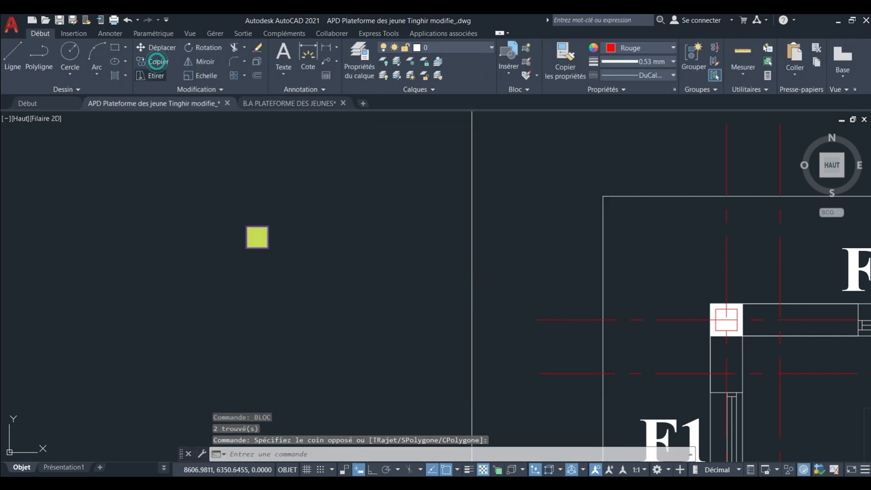
{"action": "left_click", "coordinate": [156, 61]}
{"action": "scroll", "coordinate": [270, 230], "scroll_direction": "up", "scroll_amount": 5}
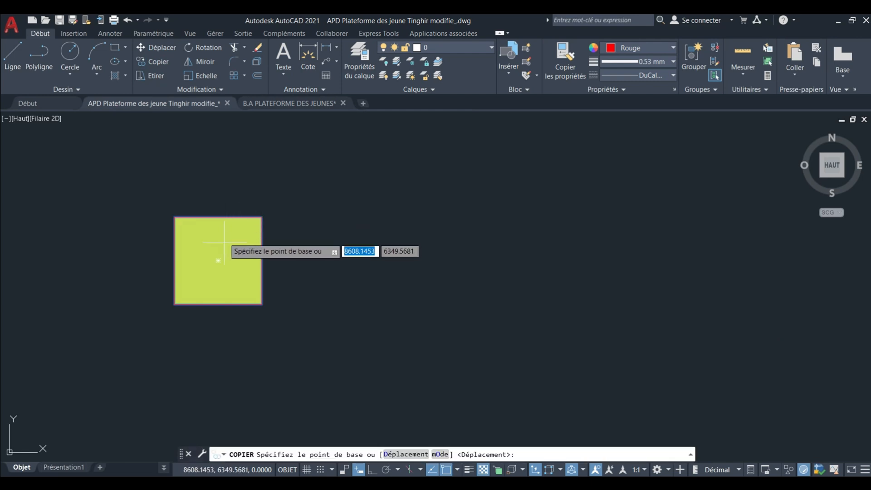
{"action": "left_click", "coordinate": [219, 261]}
{"action": "scroll", "coordinate": [218, 261], "scroll_direction": "down", "scroll_amount": 5}
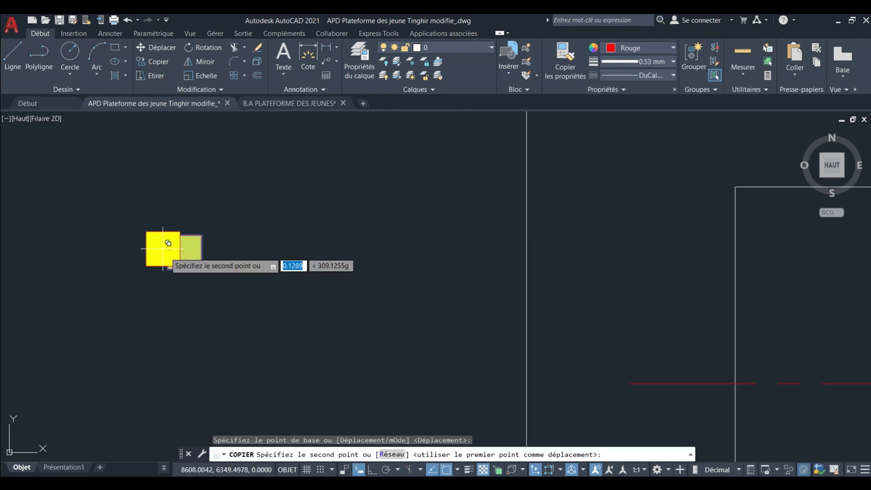
{"action": "scroll", "coordinate": [282, 292], "scroll_direction": "up", "scroll_amount": 5}
{"action": "scroll", "coordinate": [223, 249], "scroll_direction": "down", "scroll_amount": 5}
{"action": "scroll", "coordinate": [224, 254], "scroll_direction": "up", "scroll_amount": 8}
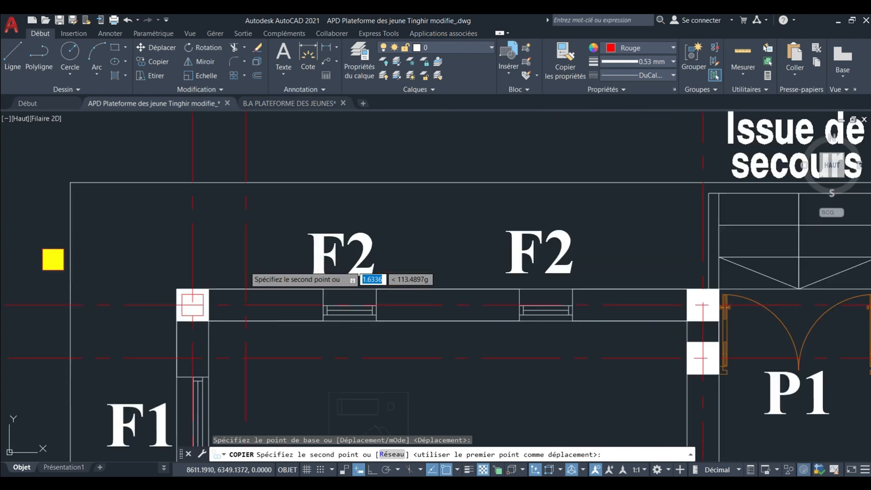
{"action": "middle_click_drag", "start_coordinate": [227, 301], "coordinate": [319, 235]}
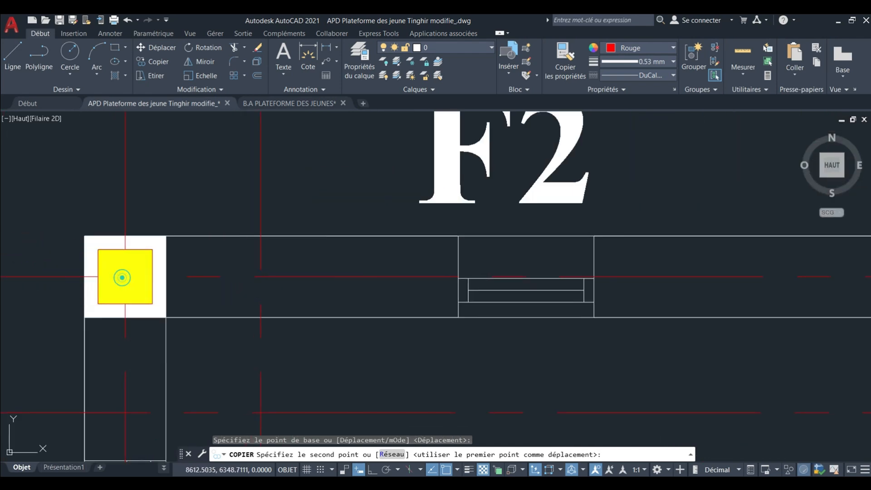
{"action": "left_click", "coordinate": [121, 275]}
Place another copy of the yellow block on the axis intersection in the Bureau Directeur's northeast corner column.
{"action": "scroll", "coordinate": [118, 278], "scroll_direction": "down", "scroll_amount": 5}
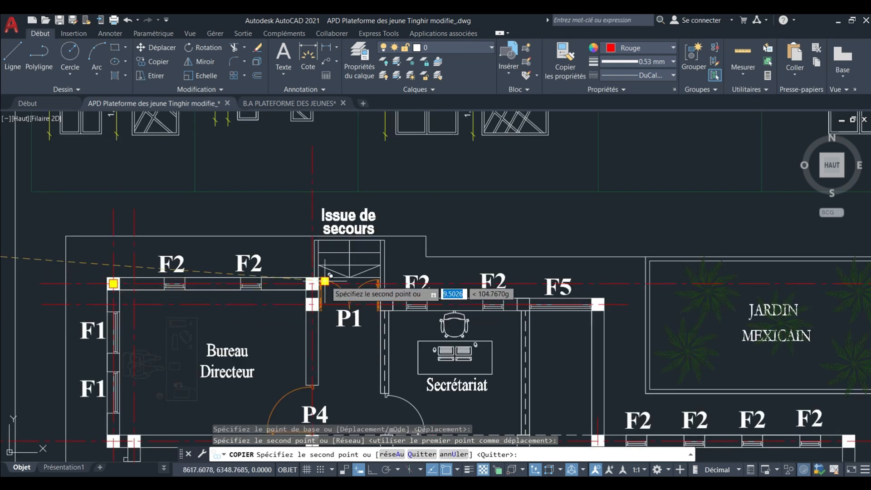
{"action": "middle_click_drag", "start_coordinate": [312, 297], "coordinate": [326, 243]}
{"action": "scroll", "coordinate": [322, 244], "scroll_direction": "up", "scroll_amount": 2}
{"action": "scroll", "coordinate": [323, 239], "scroll_direction": "down", "scroll_amount": 2}
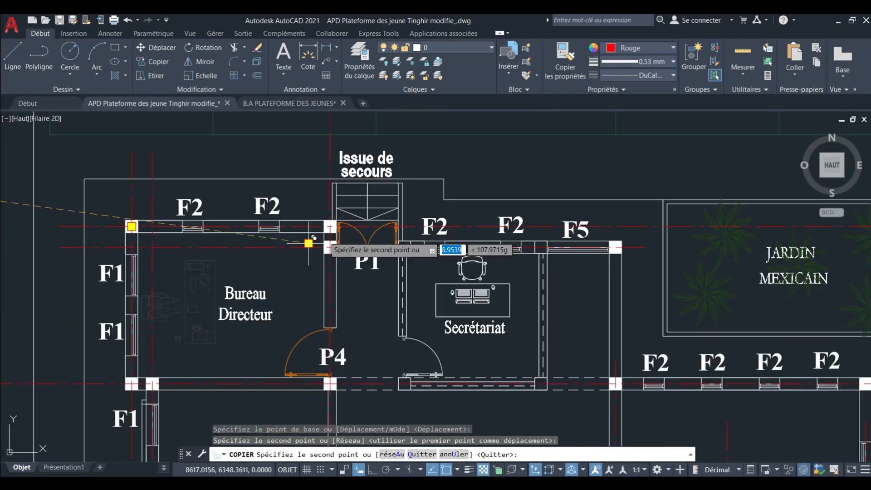
{"action": "scroll", "coordinate": [330, 232], "scroll_direction": "down", "scroll_amount": 3}
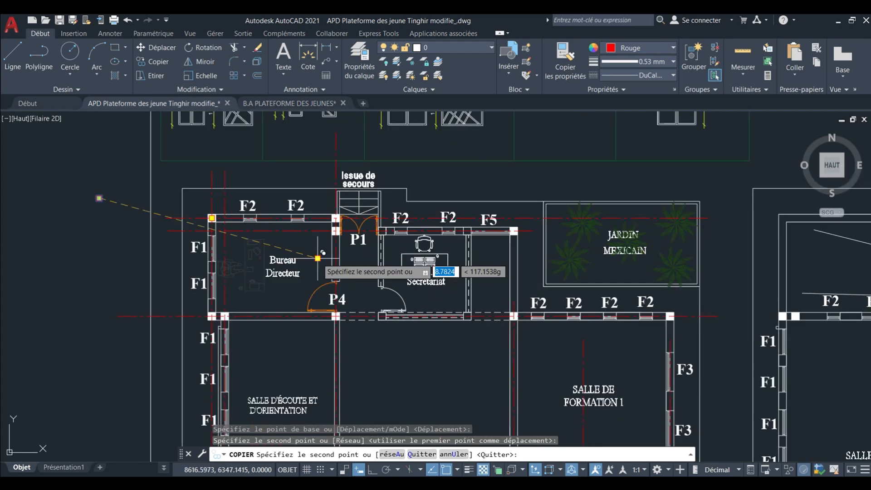
{"action": "scroll", "coordinate": [323, 250], "scroll_direction": "up", "scroll_amount": 2}
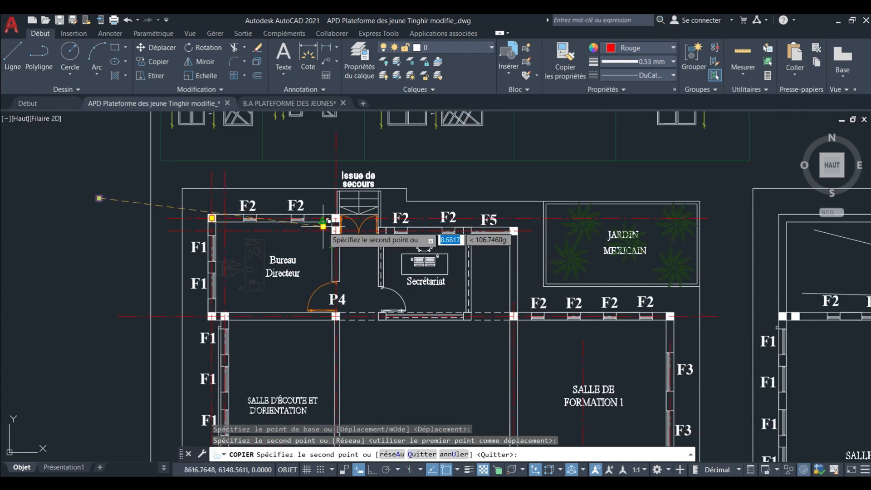
{"action": "scroll", "coordinate": [363, 218], "scroll_direction": "down", "scroll_amount": 3}
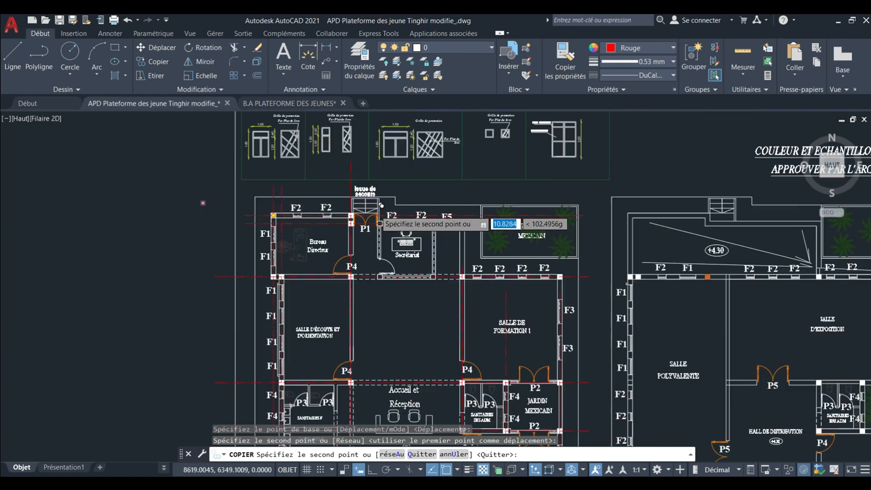
{"action": "scroll", "coordinate": [323, 217], "scroll_direction": "up", "scroll_amount": 4}
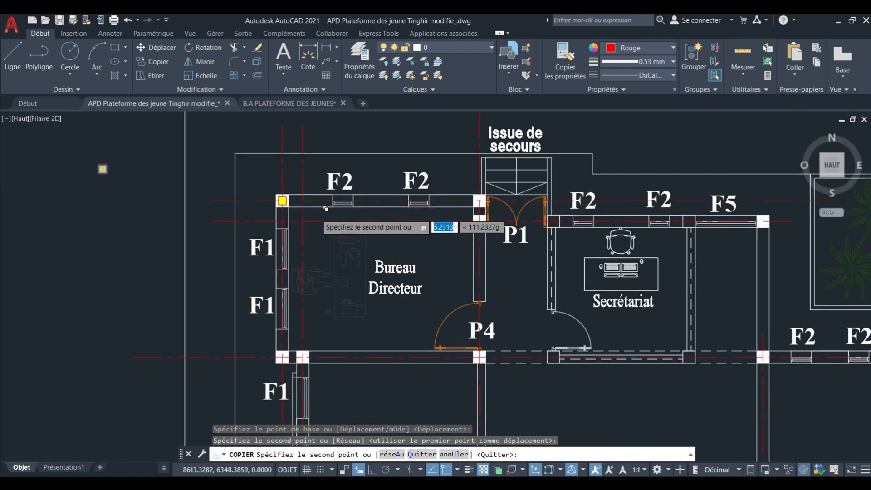
{"action": "scroll", "coordinate": [537, 189], "scroll_direction": "up", "scroll_amount": 4}
{"action": "middle_click_drag", "start_coordinate": [568, 192], "coordinate": [319, 236]}
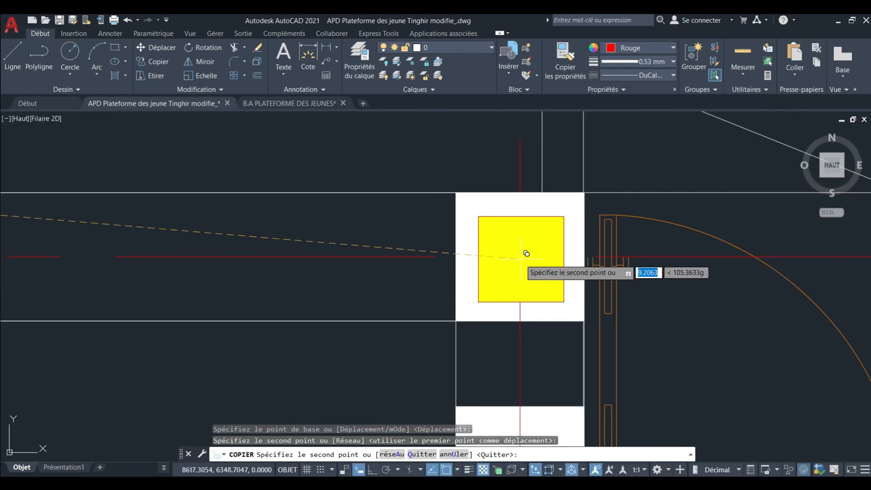
Place copies of the yellow block on the axis intersections in the two adjacent columns at the Bureau Directeur's southwest corner.
{"action": "scroll", "coordinate": [510, 195], "scroll_direction": "down", "scroll_amount": 8}
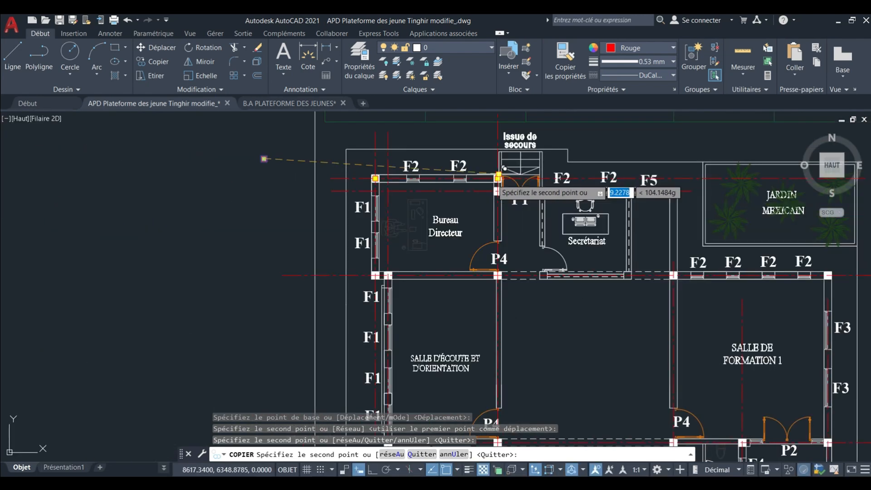
{"action": "scroll", "coordinate": [499, 173], "scroll_direction": "down", "scroll_amount": 2}
{"action": "scroll", "coordinate": [467, 237], "scroll_direction": "up", "scroll_amount": 4}
{"action": "scroll", "coordinate": [330, 270], "scroll_direction": "up", "scroll_amount": 3}
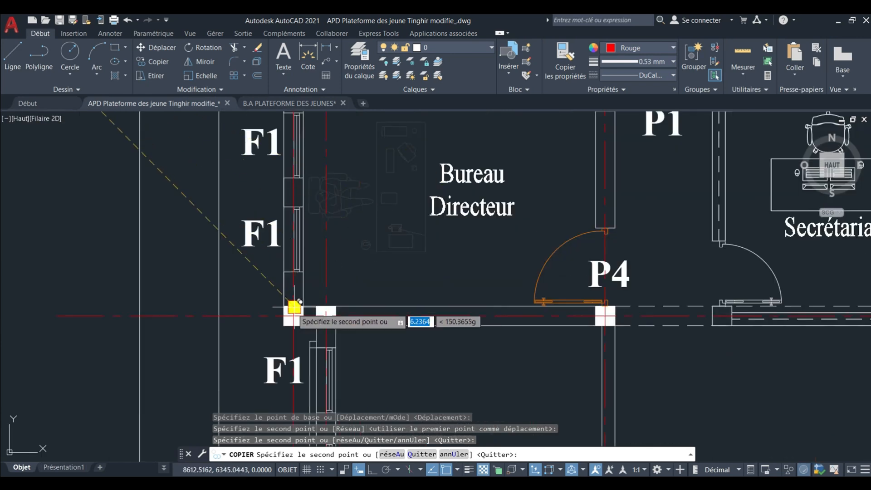
{"action": "scroll", "coordinate": [294, 308], "scroll_direction": "up", "scroll_amount": 2}
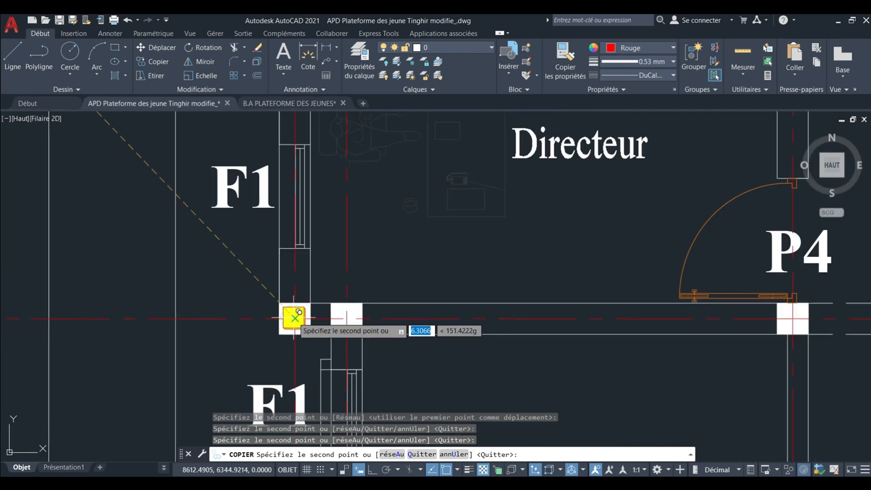
{"action": "scroll", "coordinate": [295, 318], "scroll_direction": "down", "scroll_amount": 2}
{"action": "scroll", "coordinate": [281, 313], "scroll_direction": "up", "scroll_amount": 4}
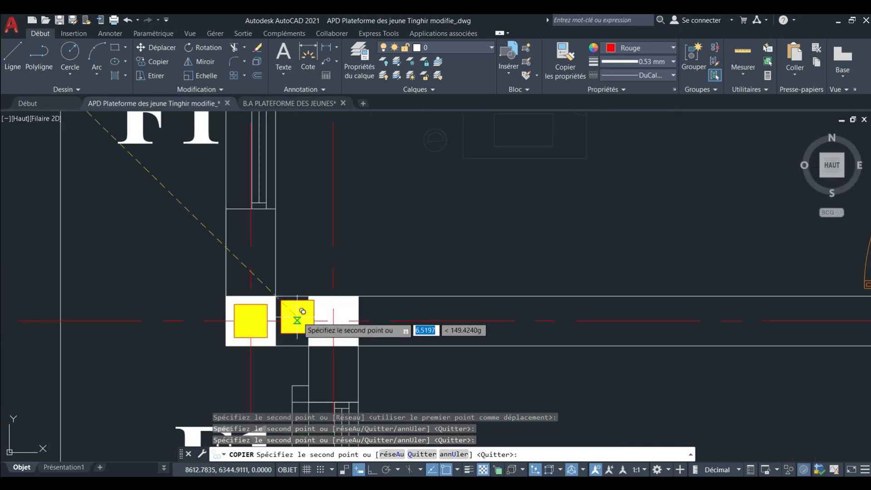
{"action": "left_click", "coordinate": [334, 314]}
Place a copy of the yellow block on the axis intersection in the Bureau Directeur's southeast corner column, beside door P4.
{"action": "scroll", "coordinate": [256, 294], "scroll_direction": "down", "scroll_amount": 3}
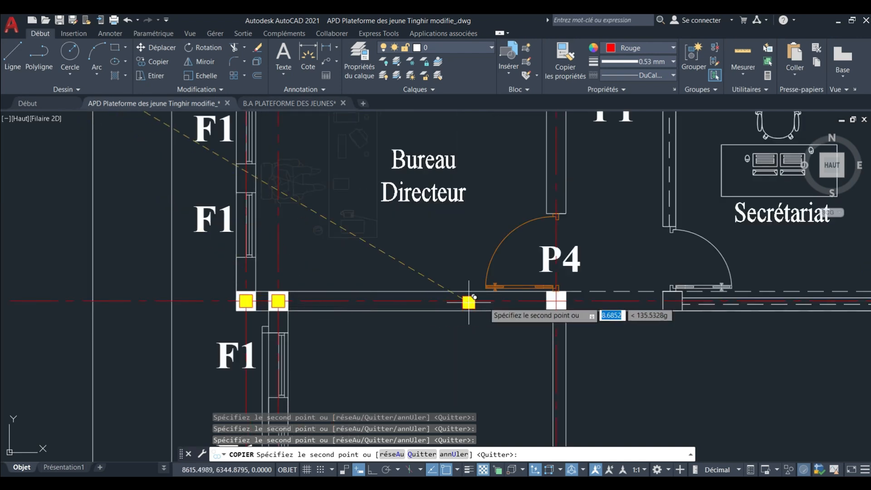
{"action": "scroll", "coordinate": [545, 297], "scroll_direction": "up", "scroll_amount": 5}
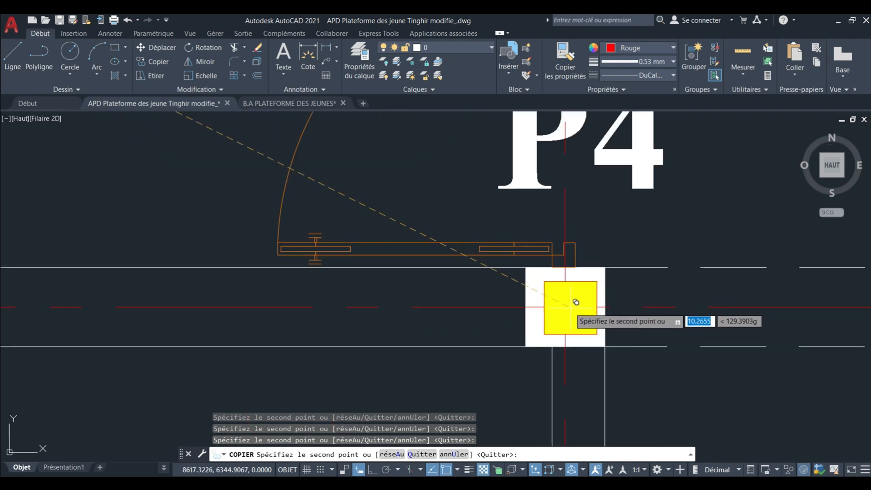
{"action": "scroll", "coordinate": [570, 301], "scroll_direction": "down", "scroll_amount": 8}
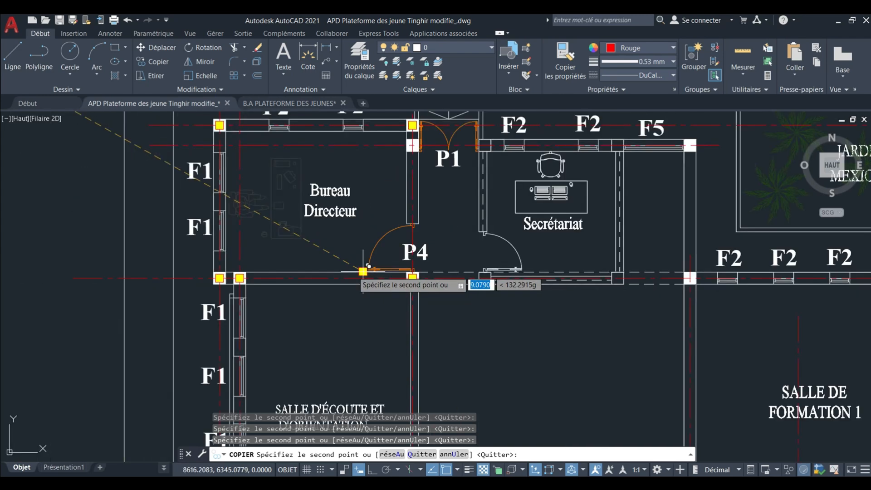
Place a copy of the yellow block in the column at the east end of the Secrétariat's north wall, beyond window F5.
{"action": "scroll", "coordinate": [431, 254], "scroll_direction": "up", "scroll_amount": 4}
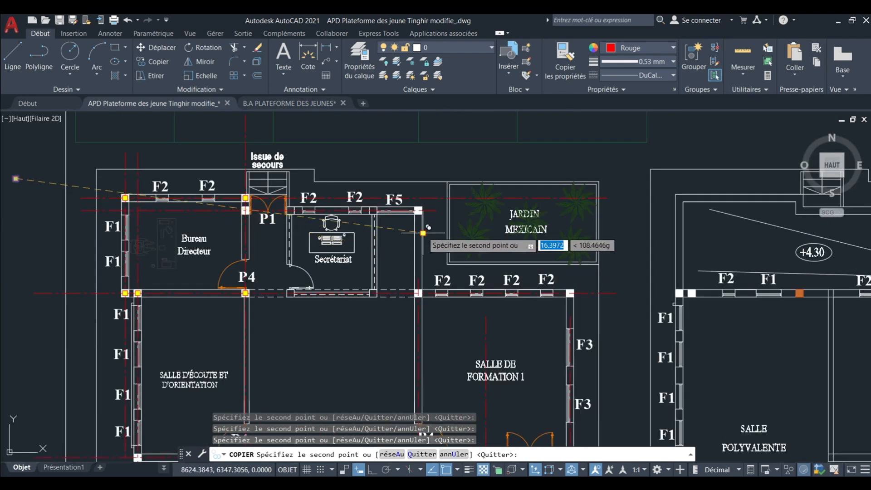
{"action": "scroll", "coordinate": [424, 230], "scroll_direction": "up", "scroll_amount": 4}
{"action": "scroll", "coordinate": [421, 195], "scroll_direction": "up", "scroll_amount": 5}
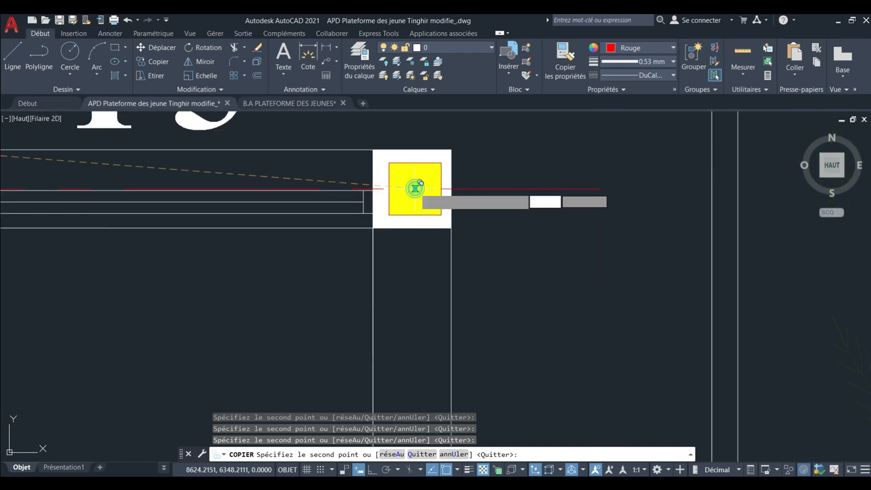
{"action": "scroll", "coordinate": [420, 183], "scroll_direction": "down", "scroll_amount": 5}
{"action": "scroll", "coordinate": [408, 183], "scroll_direction": "up", "scroll_amount": 3}
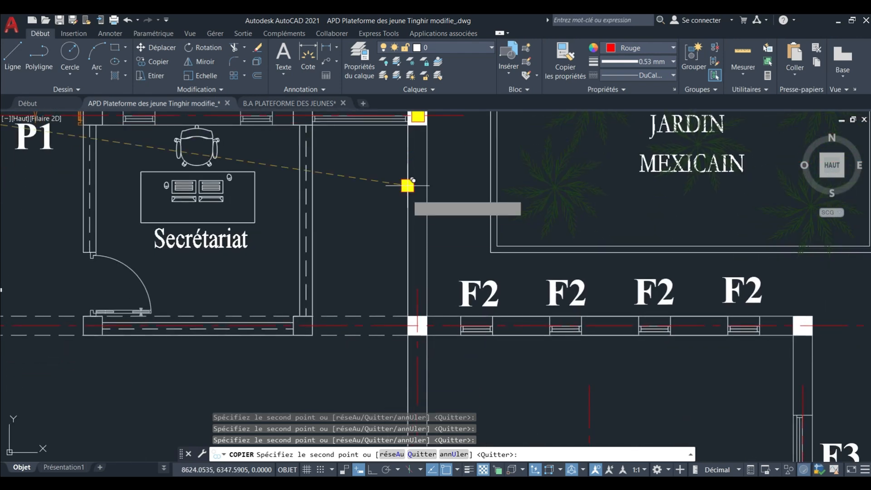
Place copies of the yellow block on the axis intersections in the northwest and northeast corner columns of SALLE DE FORMATION 1.
{"action": "scroll", "coordinate": [408, 194], "scroll_direction": "down", "scroll_amount": 4}
{"action": "scroll", "coordinate": [400, 239], "scroll_direction": "up", "scroll_amount": 6}
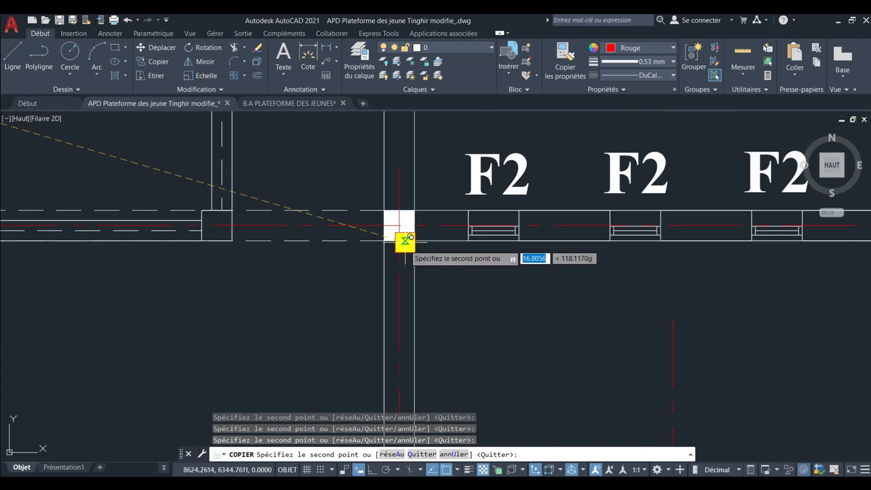
{"action": "scroll", "coordinate": [410, 236], "scroll_direction": "up", "scroll_amount": 3}
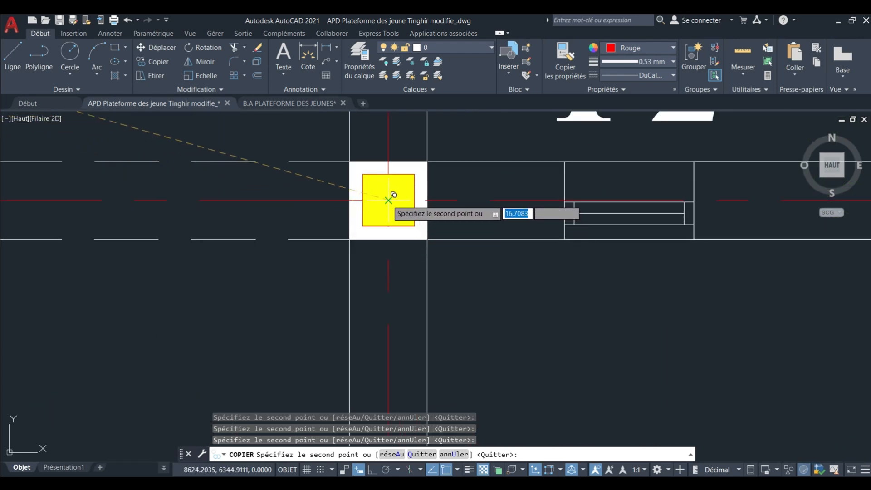
{"action": "scroll", "coordinate": [393, 195], "scroll_direction": "down", "scroll_amount": 3}
{"action": "middle_click_drag", "start_coordinate": [435, 222], "coordinate": [226, 221]}
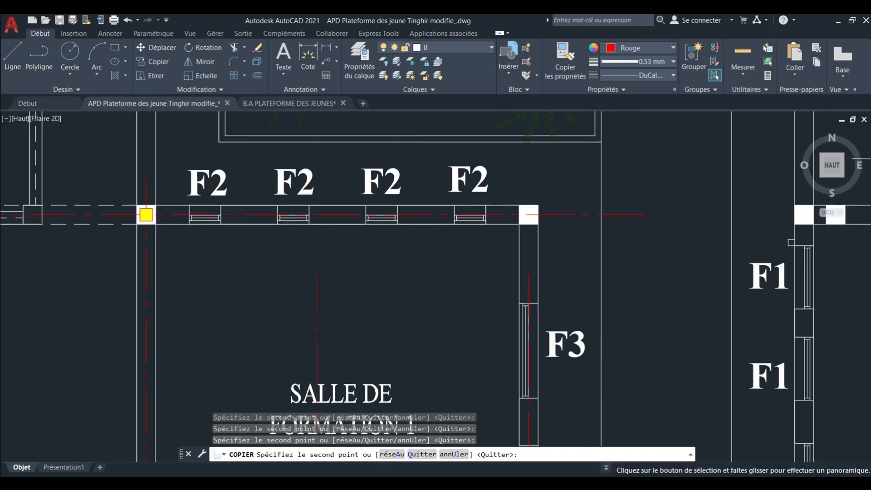
{"action": "scroll", "coordinate": [495, 210], "scroll_direction": "up", "scroll_amount": 3}
{"action": "middle_click_drag", "start_coordinate": [515, 214], "coordinate": [358, 214]}
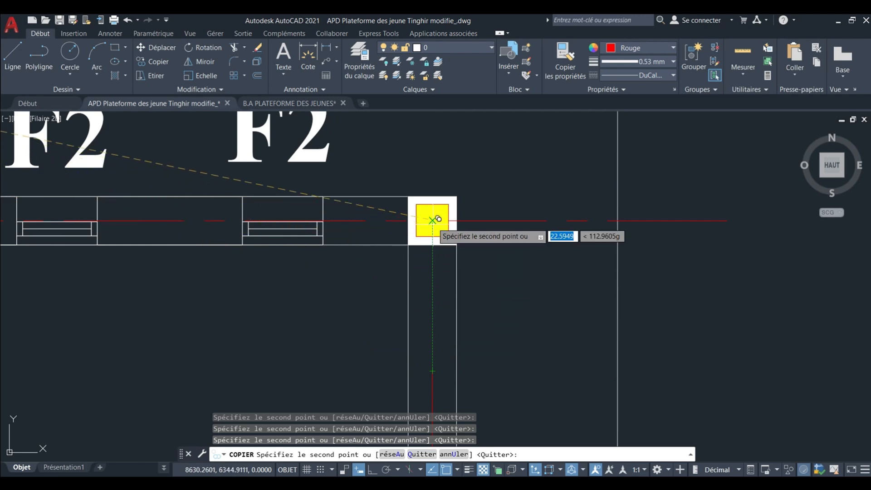
{"action": "scroll", "coordinate": [437, 215], "scroll_direction": "down", "scroll_amount": 6}
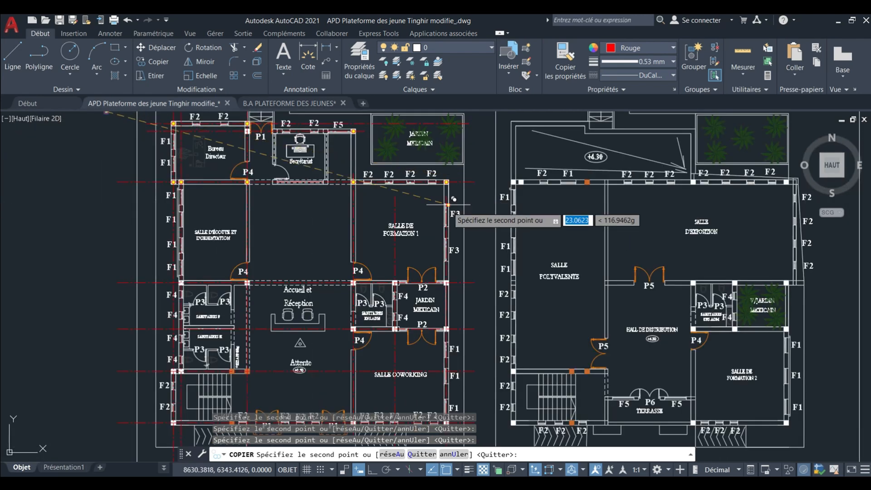
Place copies of the yellow block in the southwest and southeast corner columns of the SALLE D'ÉCOUTE ET D'ORIENTATION.
{"action": "scroll", "coordinate": [184, 285], "scroll_direction": "up", "scroll_amount": 10}
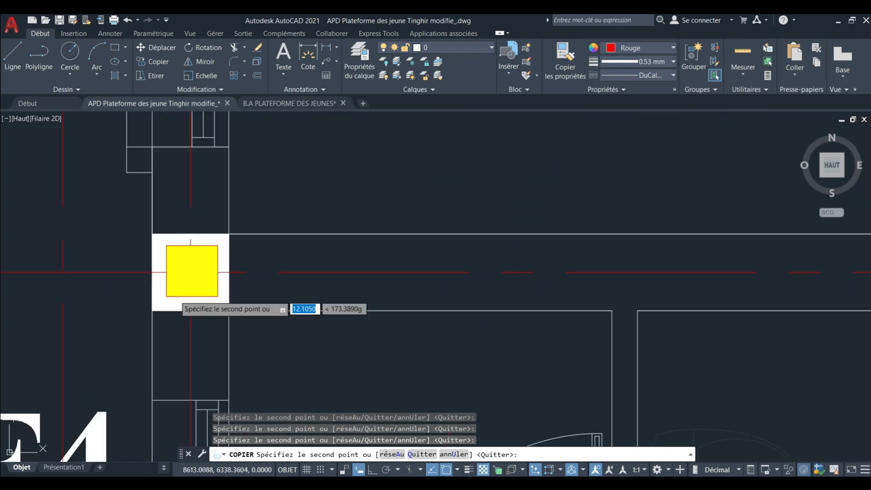
{"action": "scroll", "coordinate": [196, 266], "scroll_direction": "down", "scroll_amount": 5}
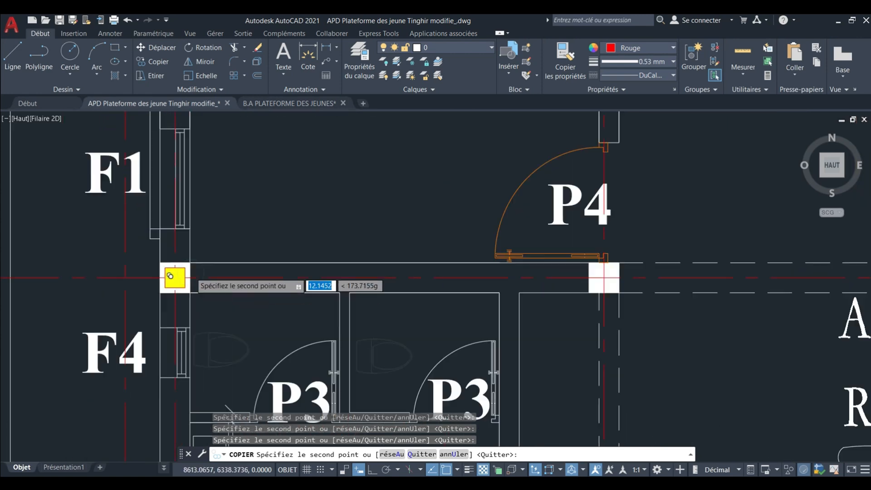
{"action": "scroll", "coordinate": [343, 279], "scroll_direction": "up", "scroll_amount": 6}
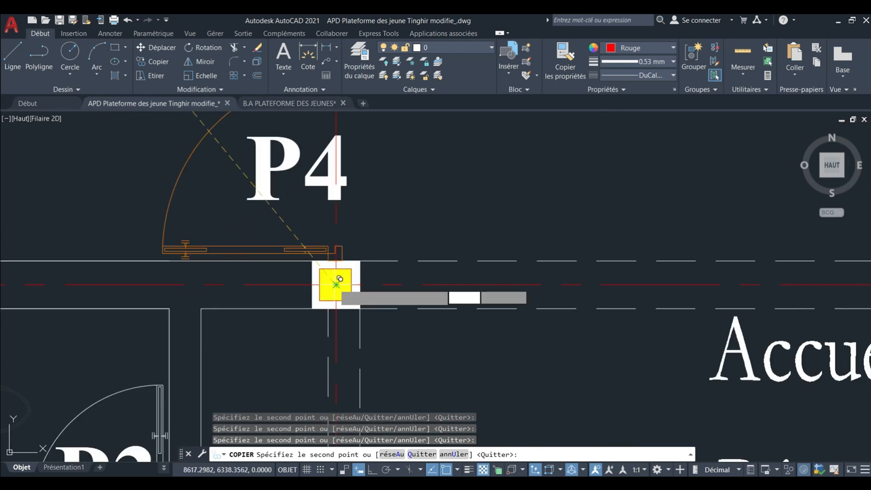
{"action": "scroll", "coordinate": [339, 278], "scroll_direction": "down", "scroll_amount": 5}
Place a copy of the yellow block on the axis intersection in the southwest corner column of SALLE DE FORMATION 1.
{"action": "scroll", "coordinate": [442, 279], "scroll_direction": "up", "scroll_amount": 5}
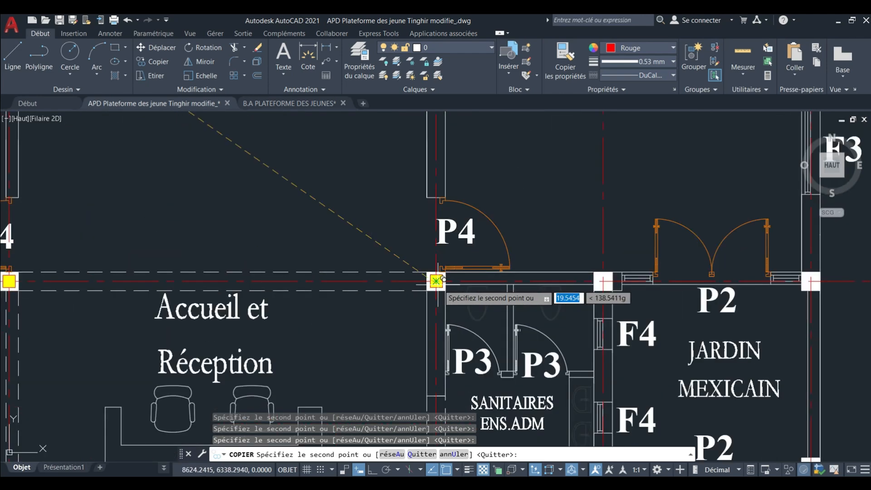
{"action": "scroll", "coordinate": [441, 279], "scroll_direction": "up", "scroll_amount": 5}
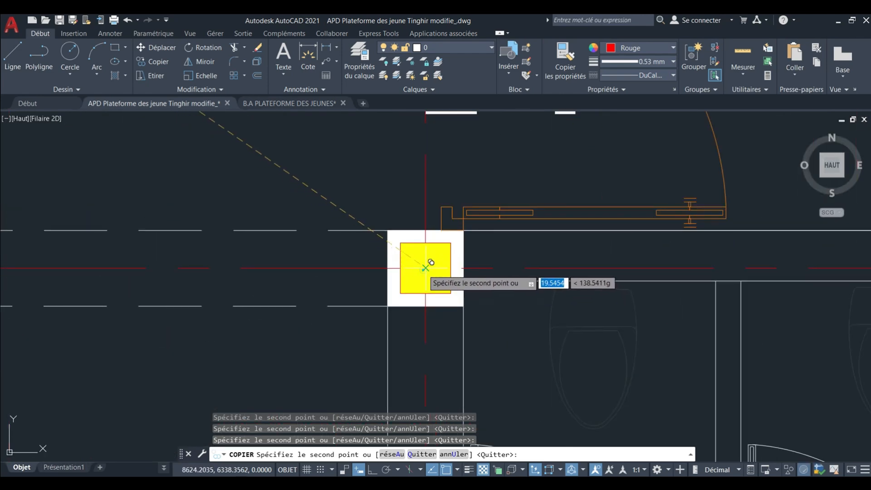
{"action": "scroll", "coordinate": [427, 265], "scroll_direction": "down", "scroll_amount": 6}
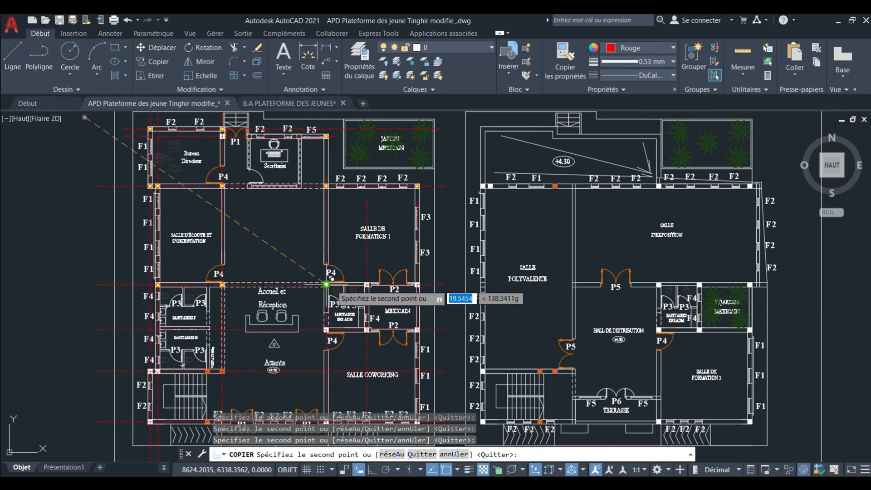
Place a copy of the yellow block on the axis intersection in the northeast corner column of the inner JARDIN MEXICAIN.
{"action": "scroll", "coordinate": [398, 286], "scroll_direction": "up", "scroll_amount": 6}
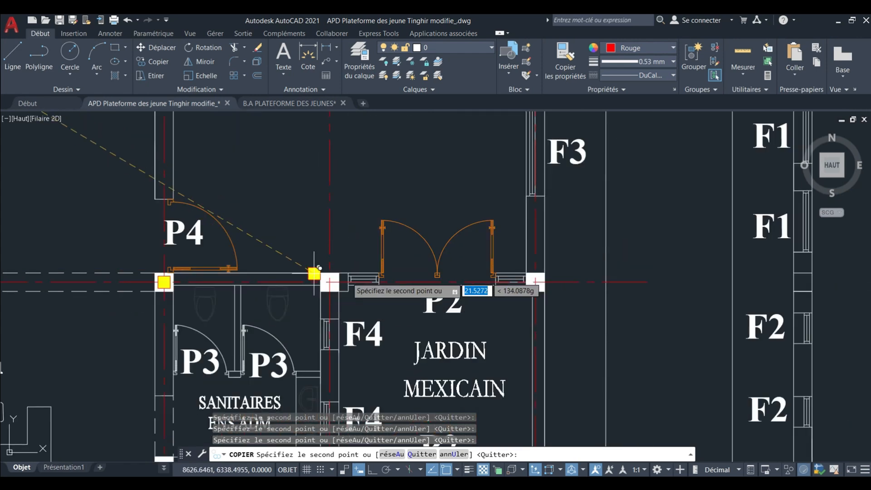
{"action": "middle_click_drag", "start_coordinate": [326, 261], "coordinate": [329, 229]}
{"action": "scroll", "coordinate": [332, 226], "scroll_direction": "down", "scroll_amount": 2}
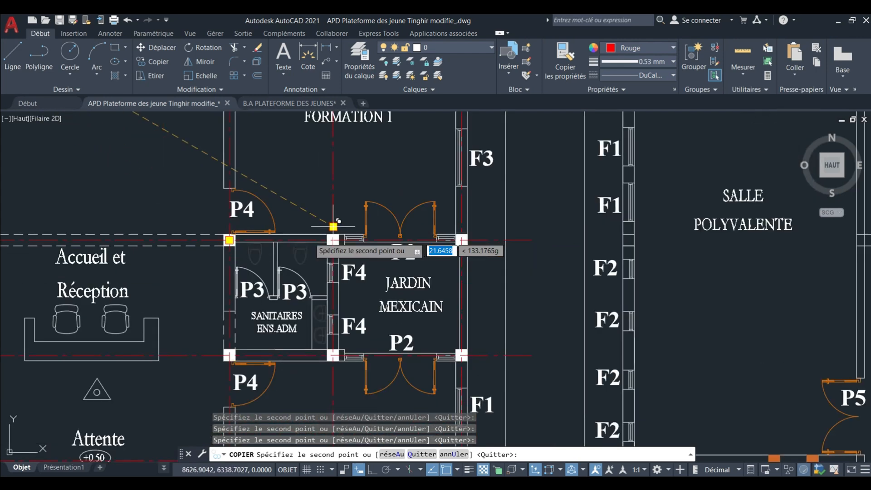
{"action": "scroll", "coordinate": [461, 239], "scroll_direction": "up", "scroll_amount": 5}
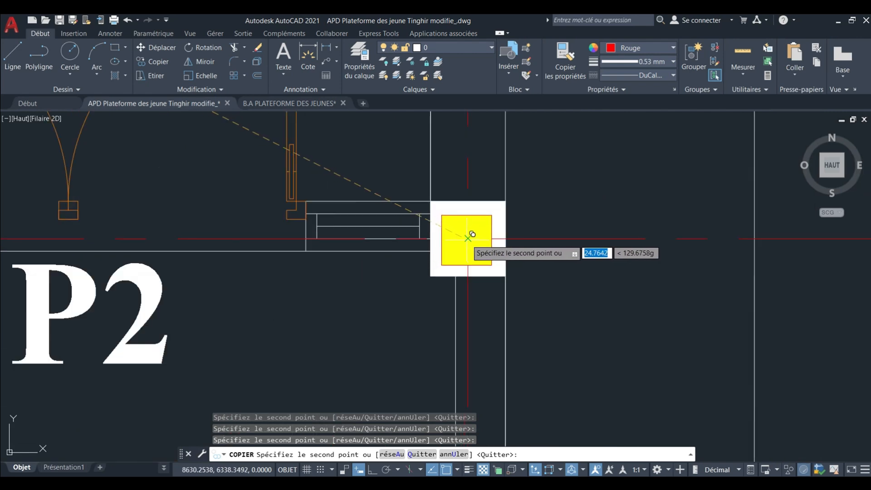
{"action": "scroll", "coordinate": [443, 192], "scroll_direction": "down", "scroll_amount": 6}
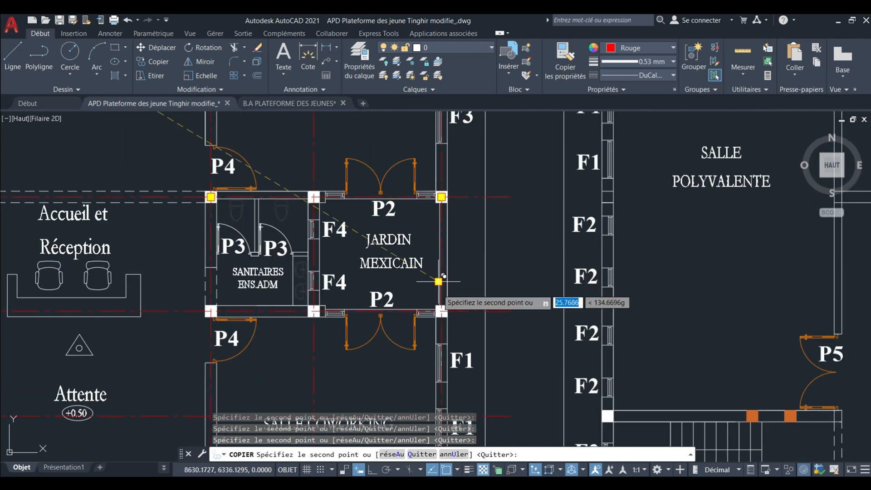
Place copies of the yellow block in the inner JARDIN MEXICAIN's southeast corner column and the SANITAIRES ENS.ADM's southwest corner column.
{"action": "scroll", "coordinate": [439, 297], "scroll_direction": "up", "scroll_amount": 5}
{"action": "scroll", "coordinate": [439, 296], "scroll_direction": "up", "scroll_amount": 2}
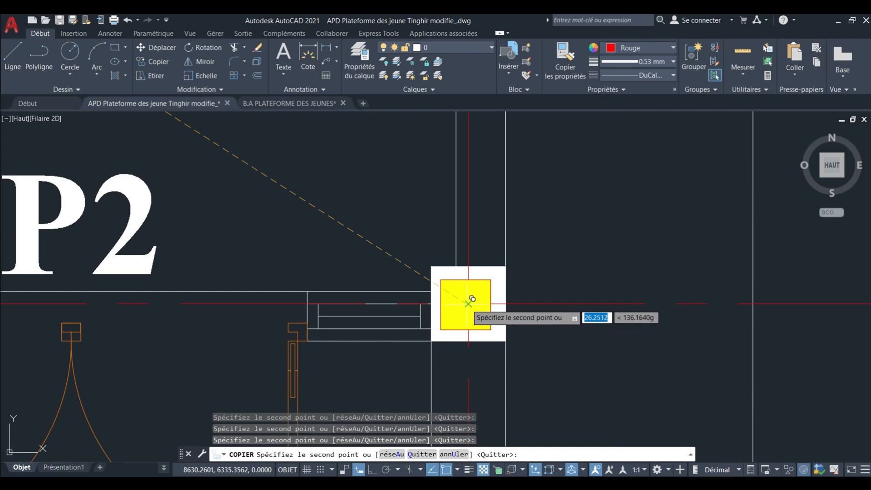
{"action": "scroll", "coordinate": [472, 299], "scroll_direction": "down", "scroll_amount": 6}
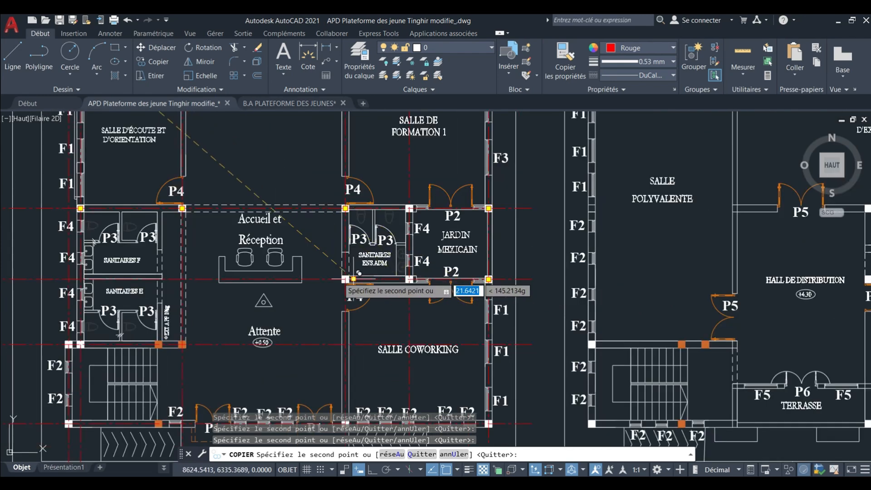
{"action": "scroll", "coordinate": [358, 273], "scroll_direction": "up", "scroll_amount": 8}
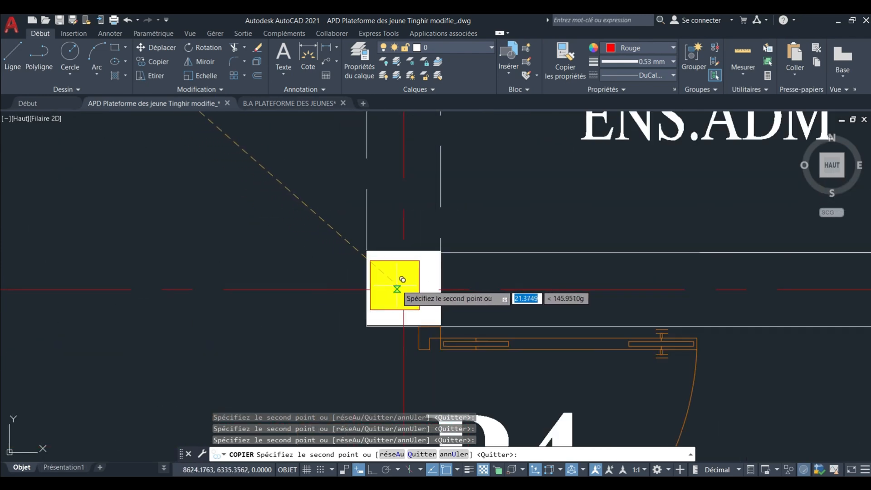
{"action": "scroll", "coordinate": [409, 284], "scroll_direction": "down", "scroll_amount": 8}
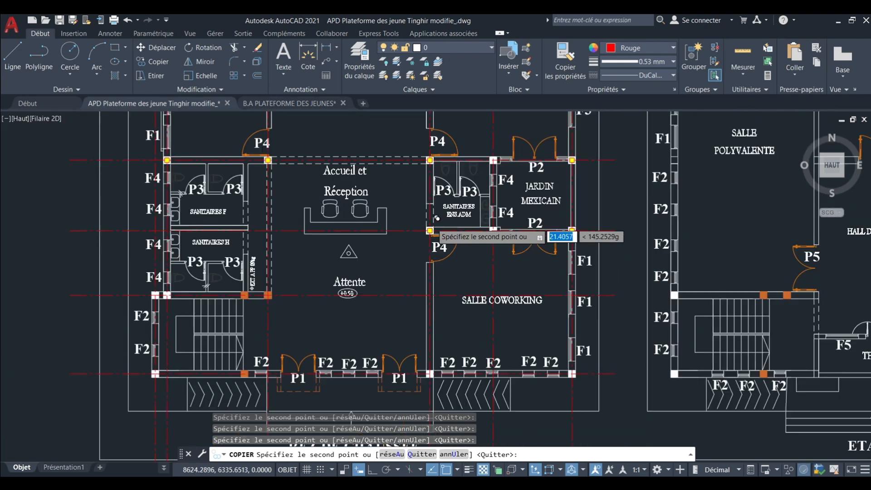
Place copies of the yellow block on the axis intersections in the two white columns at the staircase's northwest corner.
{"action": "scroll", "coordinate": [264, 269], "scroll_direction": "up", "scroll_amount": 8}
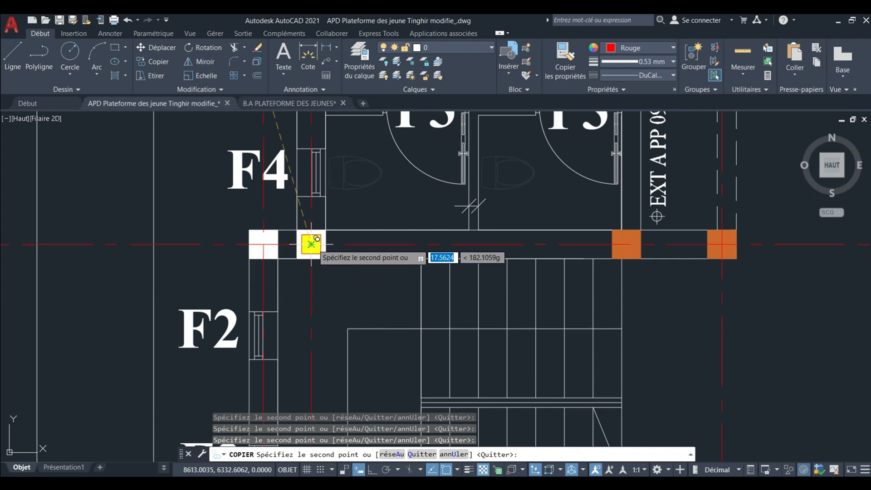
{"action": "left_click", "coordinate": [311, 245]}
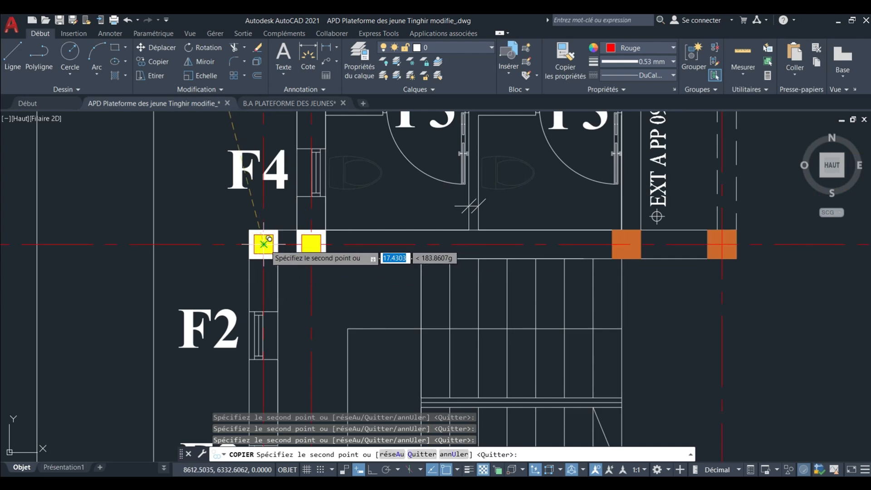
{"action": "left_click", "coordinate": [264, 245]}
{"action": "scroll", "coordinate": [388, 294], "scroll_direction": "down", "scroll_amount": 4}
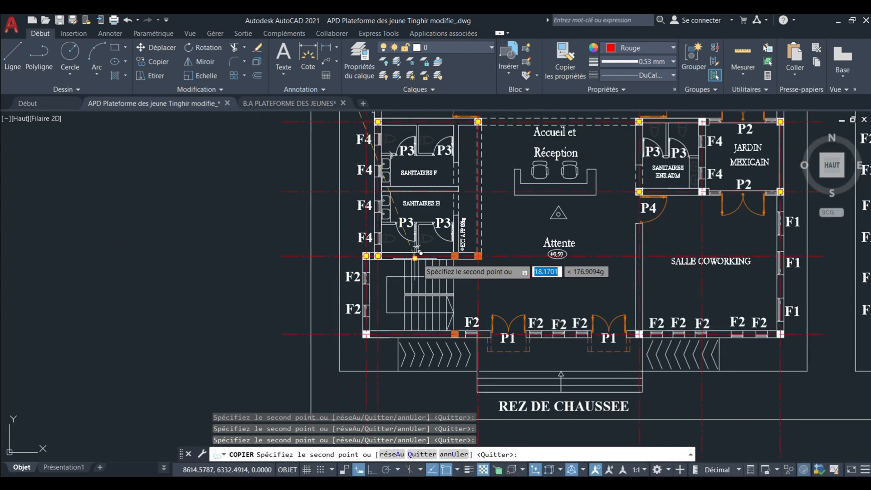
Place a copy of the yellow block in the easternmost orange column of the wall between the sanitaires and the staircase.
{"action": "middle_click_drag", "start_coordinate": [388, 294], "coordinate": [380, 302]}
{"action": "scroll", "coordinate": [440, 296], "scroll_direction": "up", "scroll_amount": 8}
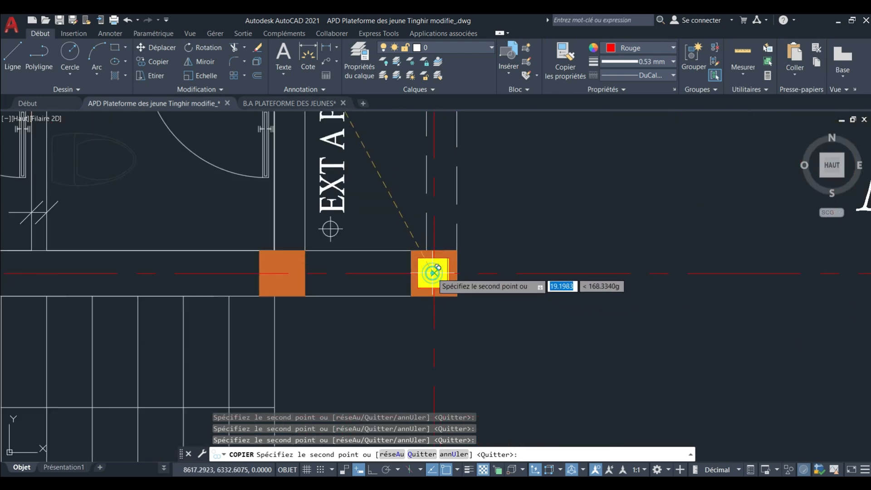
{"action": "scroll", "coordinate": [437, 268], "scroll_direction": "down", "scroll_amount": 8}
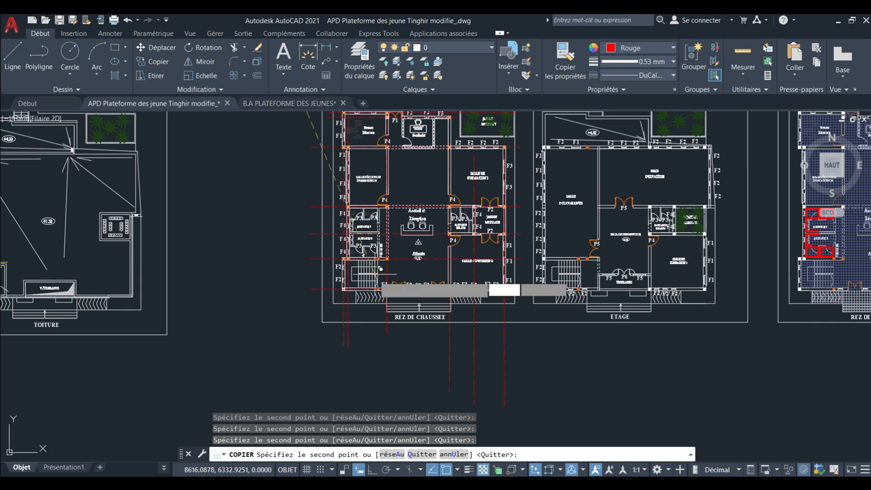
Place a copy of the yellow block on the axis intersection in the building's southwest corner column, below the staircase.
{"action": "scroll", "coordinate": [380, 269], "scroll_direction": "up", "scroll_amount": 8}
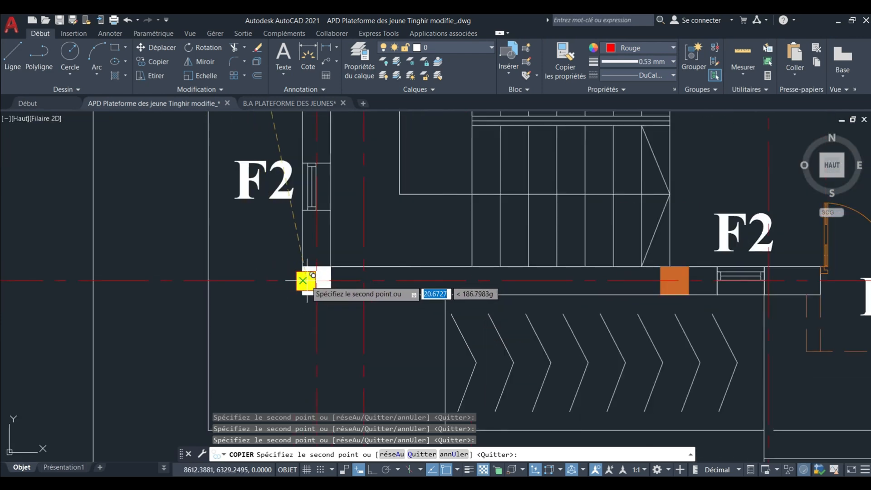
{"action": "middle_click_drag", "start_coordinate": [317, 280], "coordinate": [191, 278]}
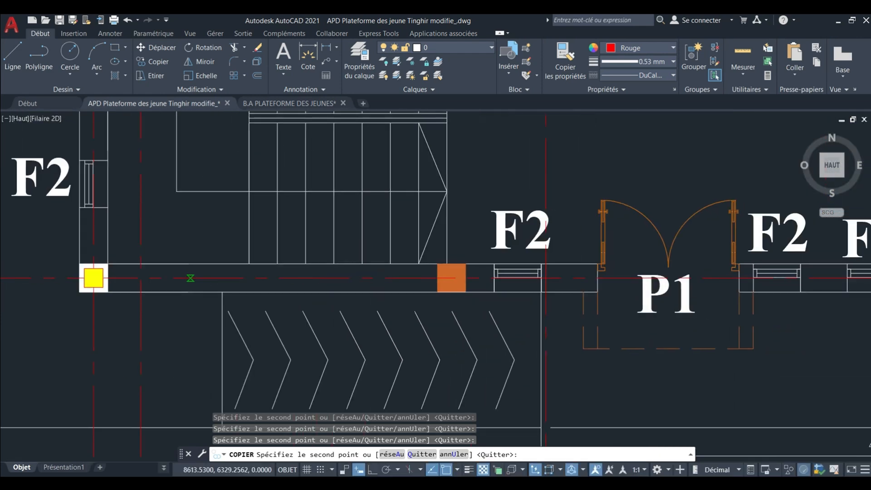
{"action": "scroll", "coordinate": [225, 317], "scroll_direction": "down", "scroll_amount": 3}
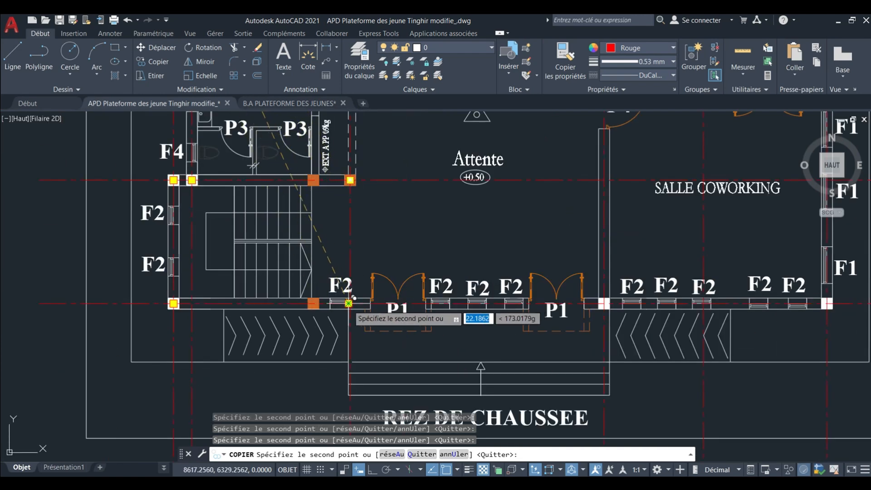
Position a copy of the yellow block at the south wall's axis intersection between window F2 and the western door P1.
{"action": "scroll", "coordinate": [354, 298], "scroll_direction": "up", "scroll_amount": 5}
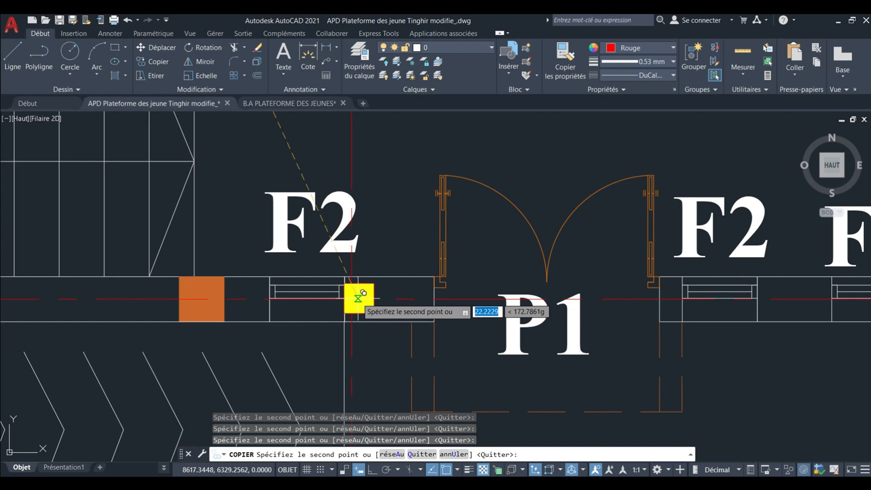
{"action": "scroll", "coordinate": [353, 298], "scroll_direction": "down", "scroll_amount": 3}
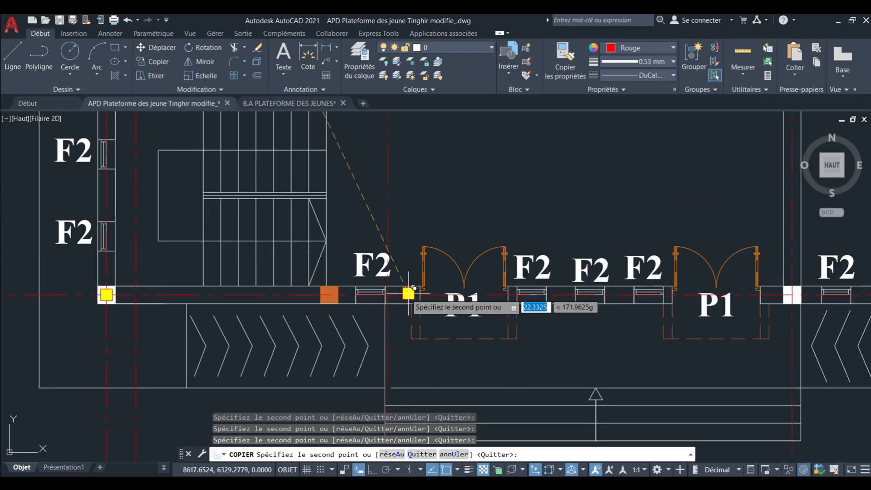
{"action": "scroll", "coordinate": [393, 301], "scroll_direction": "up", "scroll_amount": 4}
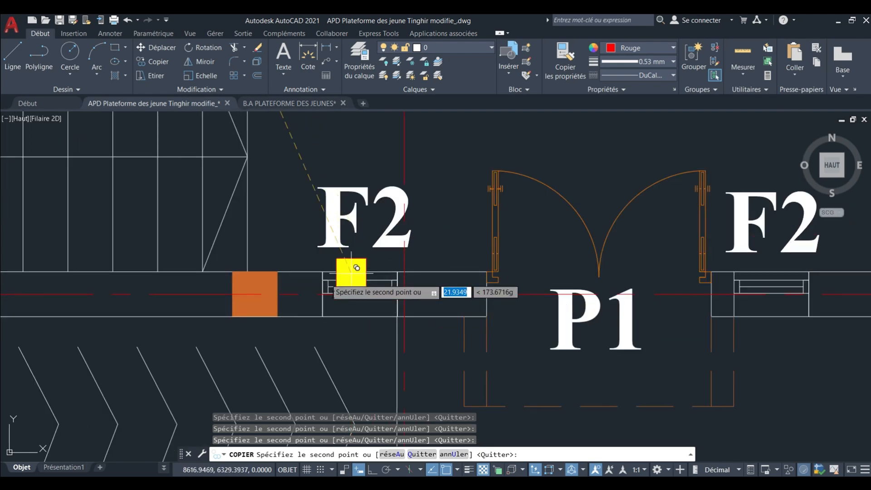
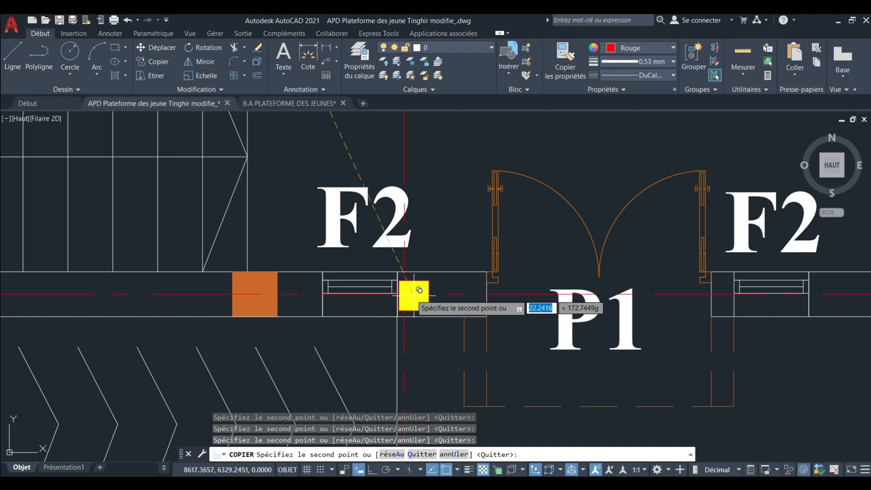
Place the copy of the yellow block on the south wall's axis intersection beside window F2, west of the western door P1.
{"action": "scroll", "coordinate": [377, 300], "scroll_direction": "down", "scroll_amount": 4}
{"action": "scroll", "coordinate": [366, 284], "scroll_direction": "up", "scroll_amount": 6}
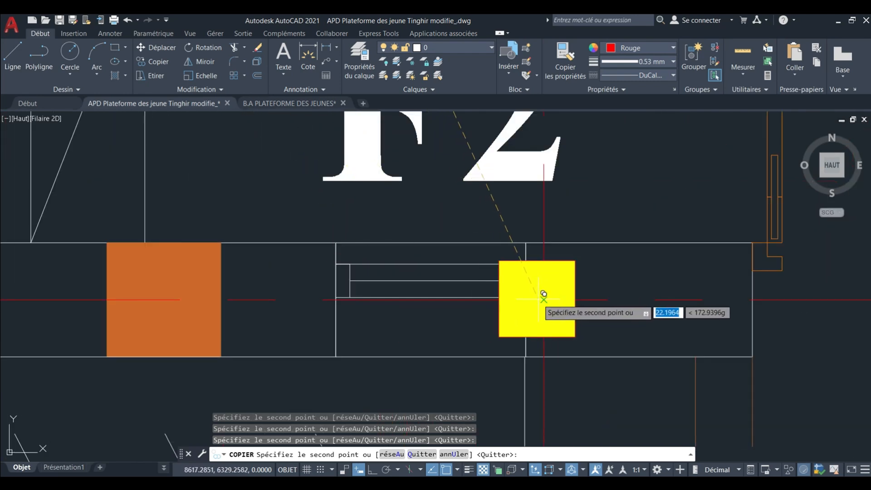
{"action": "scroll", "coordinate": [424, 294], "scroll_direction": "down", "scroll_amount": 7}
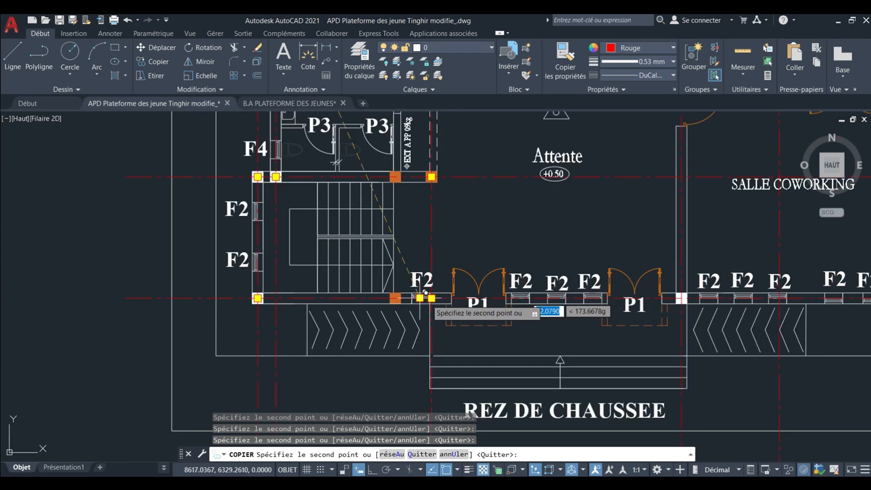
Place copies of the yellow block in the south wall's white columns east of the eastern door P1 and at the building's southeast corner.
{"action": "scroll", "coordinate": [453, 300], "scroll_direction": "up", "scroll_amount": 8}
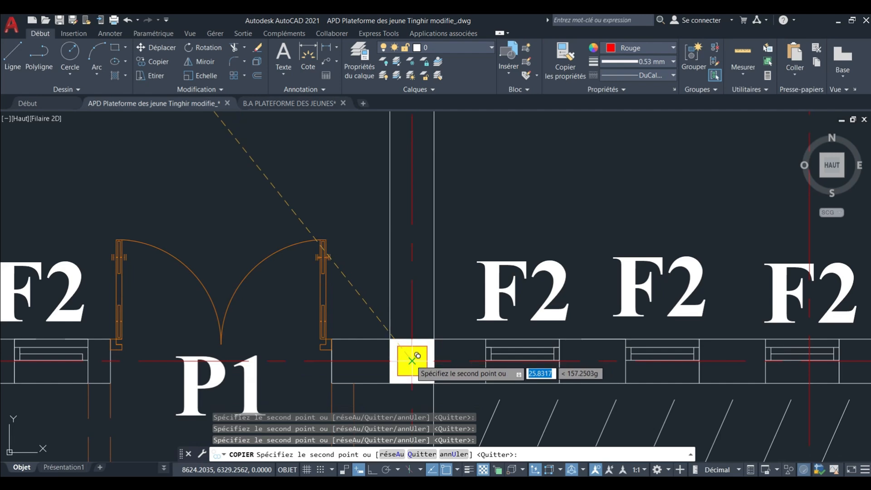
{"action": "scroll", "coordinate": [418, 357], "scroll_direction": "down", "scroll_amount": 6}
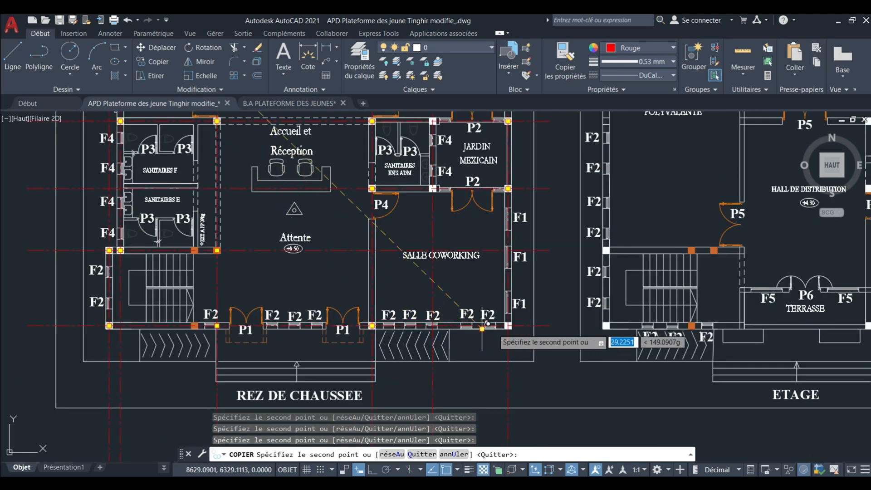
{"action": "scroll", "coordinate": [482, 328], "scroll_direction": "up", "scroll_amount": 5}
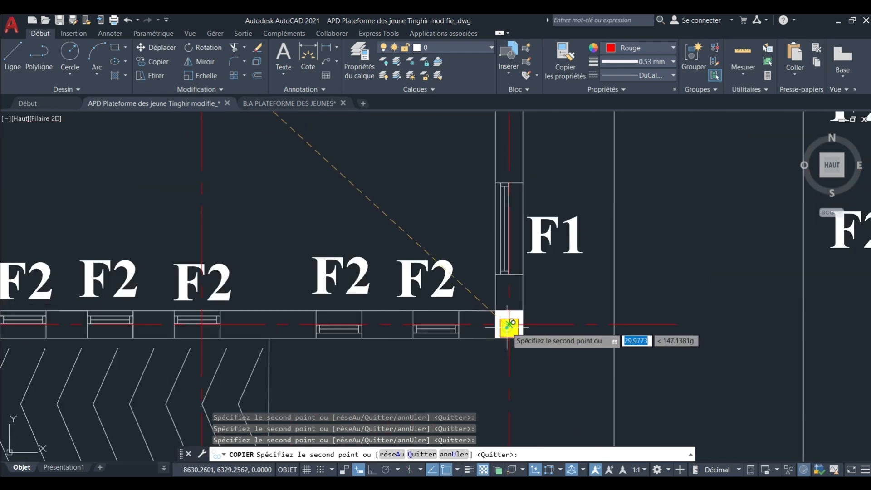
{"action": "scroll", "coordinate": [467, 343], "scroll_direction": "down", "scroll_amount": 6}
Inspect the REZ DE CHAUSSEE axis intersections for columns still lacking a yellow block, and end the copying.
{"action": "middle_click_drag", "start_coordinate": [422, 318], "coordinate": [440, 348]}
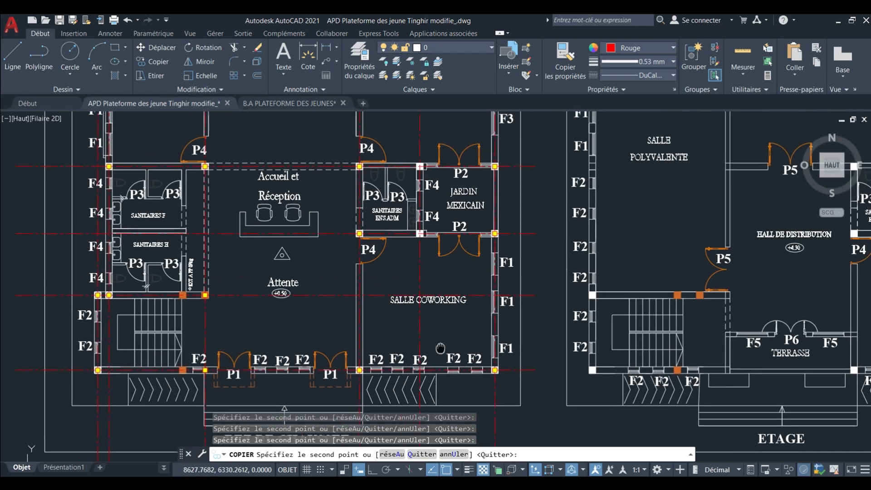
{"action": "scroll", "coordinate": [445, 335], "scroll_direction": "down", "scroll_amount": 2}
{"action": "middle_click_drag", "start_coordinate": [389, 323], "coordinate": [404, 302]}
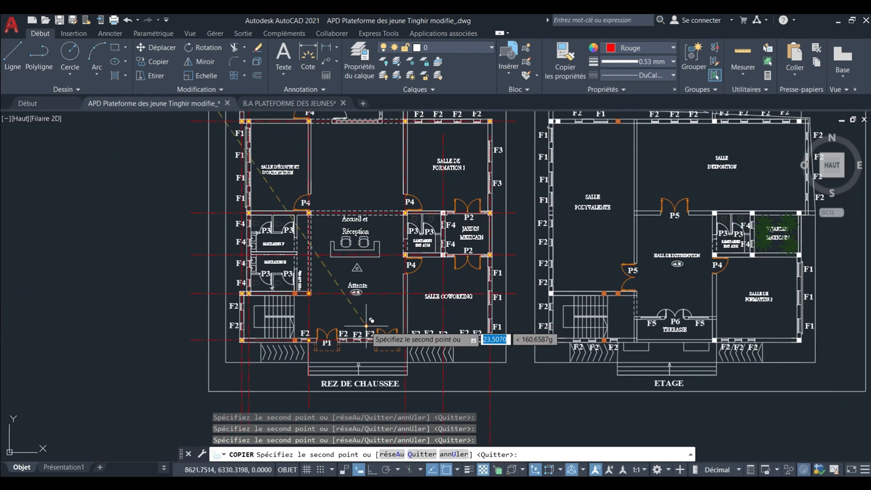
{"action": "scroll", "coordinate": [408, 313], "scroll_direction": "up", "scroll_amount": 4}
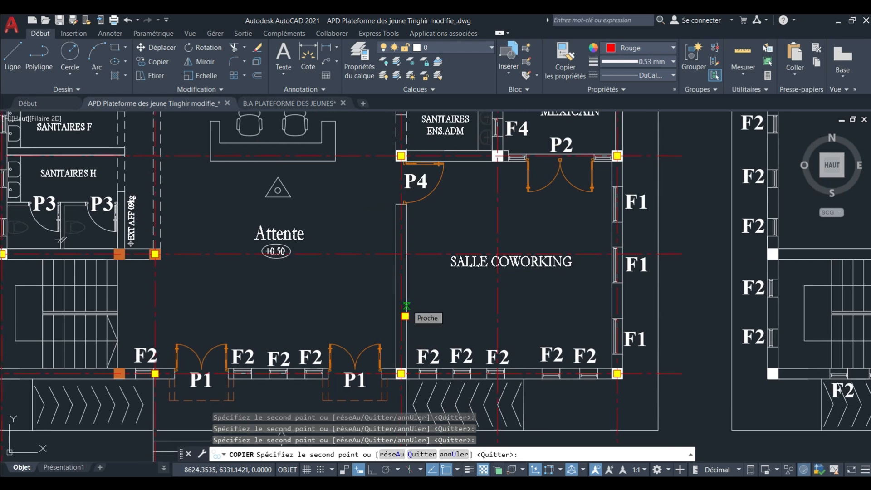
{"action": "scroll", "coordinate": [408, 298], "scroll_direction": "down", "scroll_amount": 4}
{"action": "middle_click_drag", "start_coordinate": [413, 311], "coordinate": [426, 357]}
{"action": "middle_click_drag", "start_coordinate": [345, 265], "coordinate": [372, 326]}
{"action": "scroll", "coordinate": [388, 197], "scroll_direction": "up", "scroll_amount": 5}
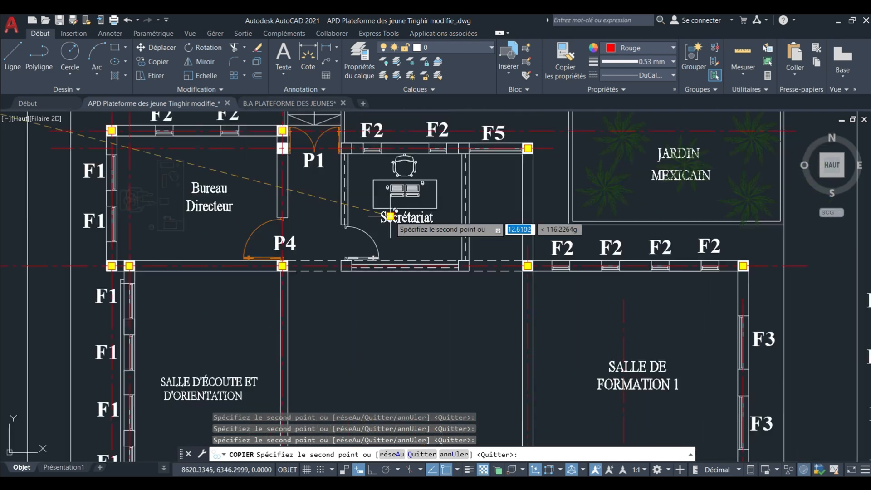
{"action": "scroll", "coordinate": [389, 196], "scroll_direction": "down", "scroll_amount": 5}
{"action": "scroll", "coordinate": [383, 203], "scroll_direction": "down", "scroll_amount": 1}
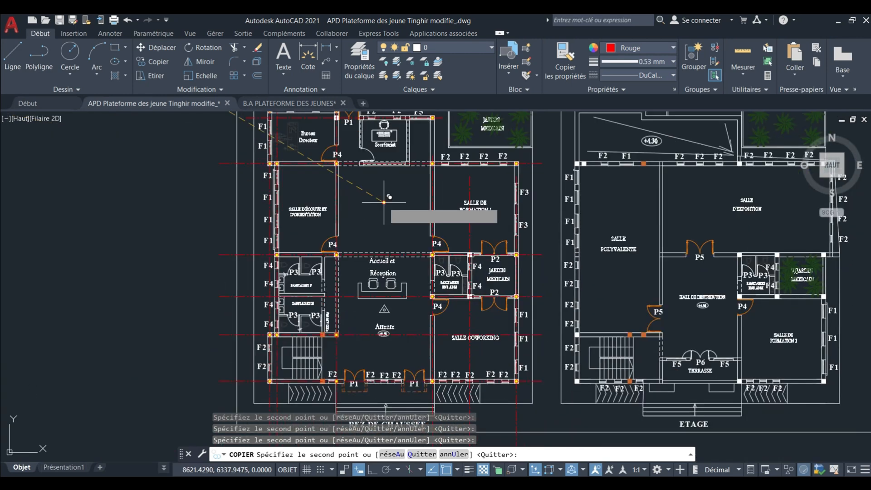
{"action": "key", "text": "Escape"}
Select the yellow block at the Bureau Directeur's northwest corner together with all similar blocks in the drawing.
{"action": "scroll", "coordinate": [372, 240], "scroll_direction": "down", "scroll_amount": 4}
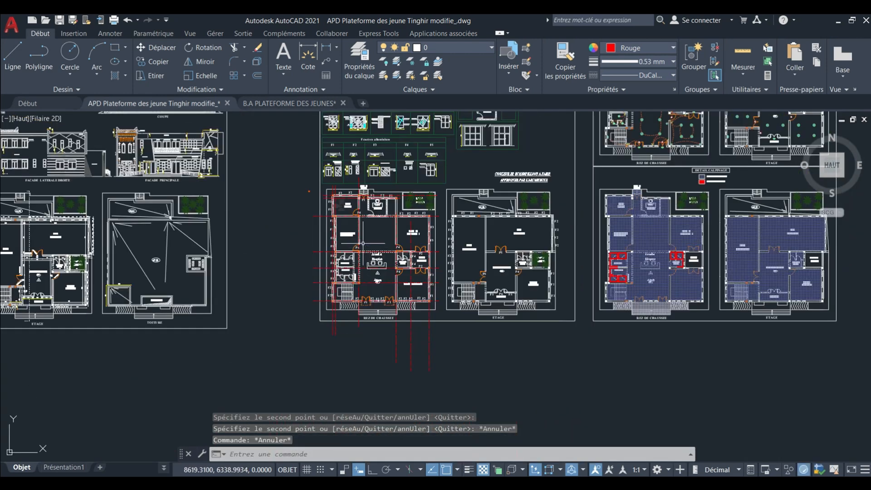
{"action": "middle_click_drag", "start_coordinate": [366, 241], "coordinate": [359, 242]}
{"action": "scroll", "coordinate": [409, 208], "scroll_direction": "up", "scroll_amount": 6}
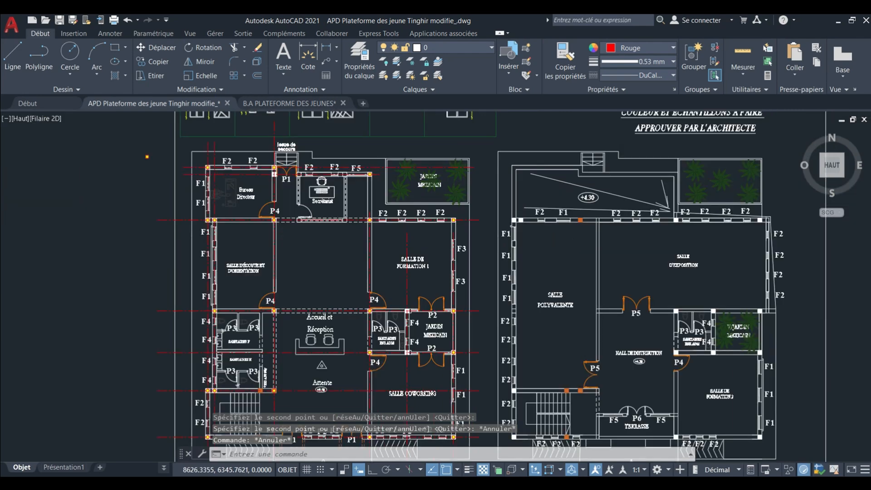
{"action": "scroll", "coordinate": [322, 184], "scroll_direction": "down", "scroll_amount": 8}
{"action": "scroll", "coordinate": [348, 189], "scroll_direction": "up", "scroll_amount": 10}
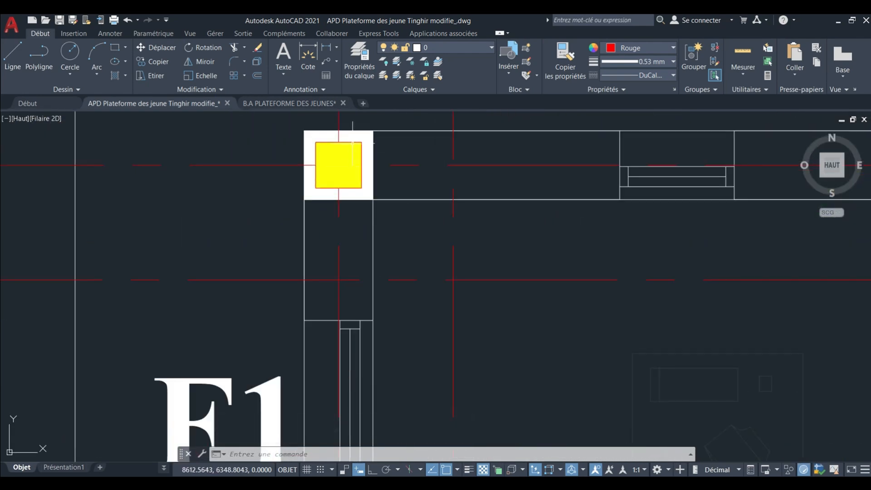
{"action": "scroll", "coordinate": [346, 165], "scroll_direction": "down", "scroll_amount": 7}
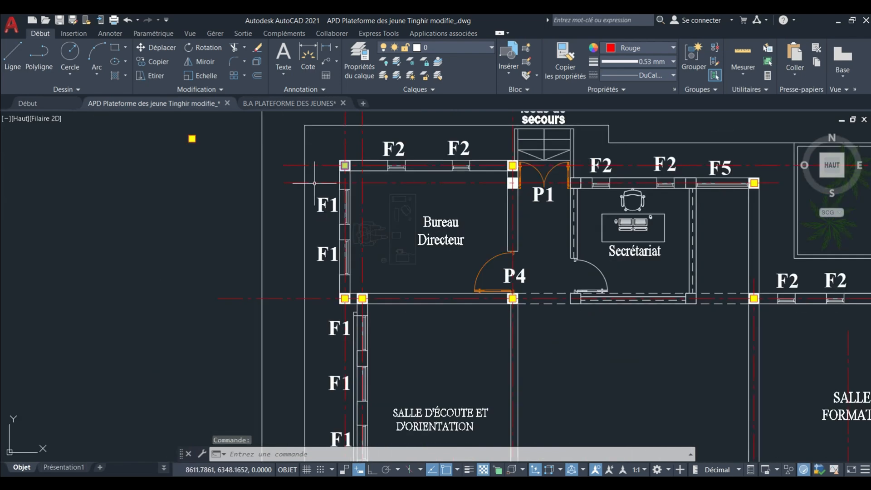
{"action": "right_click", "coordinate": [314, 180]}
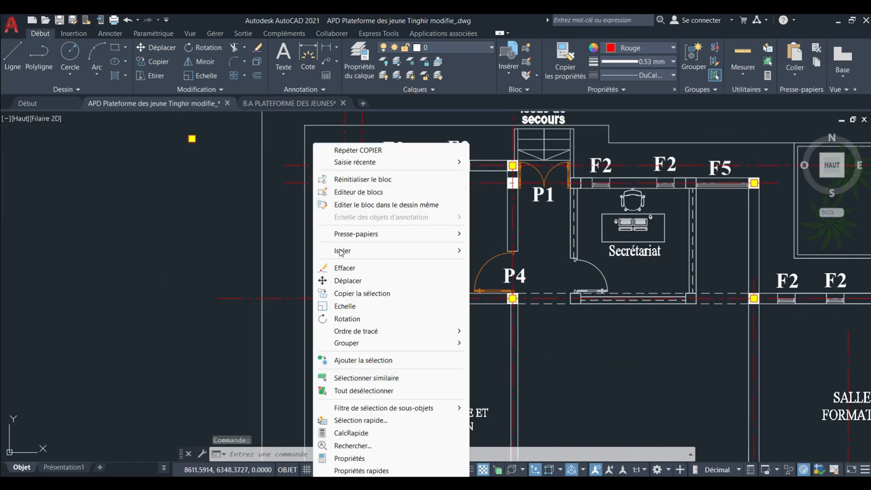
{"action": "left_click", "coordinate": [364, 372]}
Remove the loose yellow block outside the plan, northwest of the building, from the selection, keeping the column blocks selected.
{"action": "scroll", "coordinate": [290, 177], "scroll_direction": "down", "scroll_amount": 8}
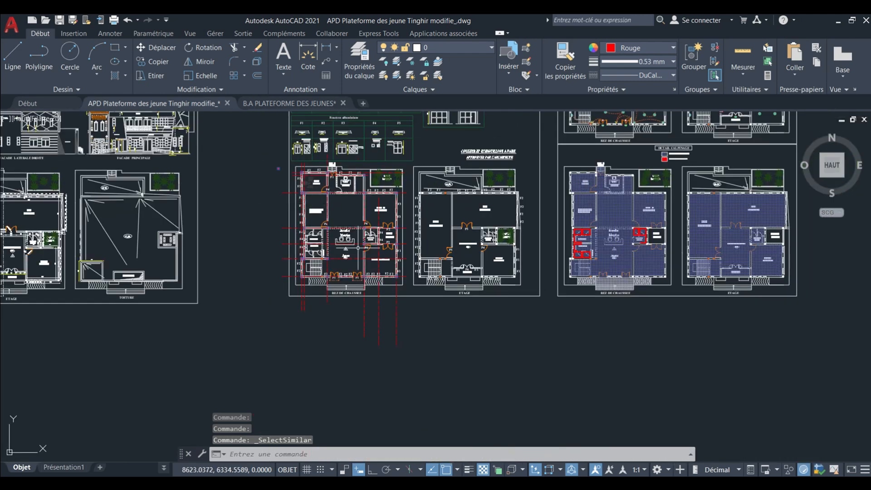
{"action": "scroll", "coordinate": [345, 220], "scroll_direction": "up", "scroll_amount": 2}
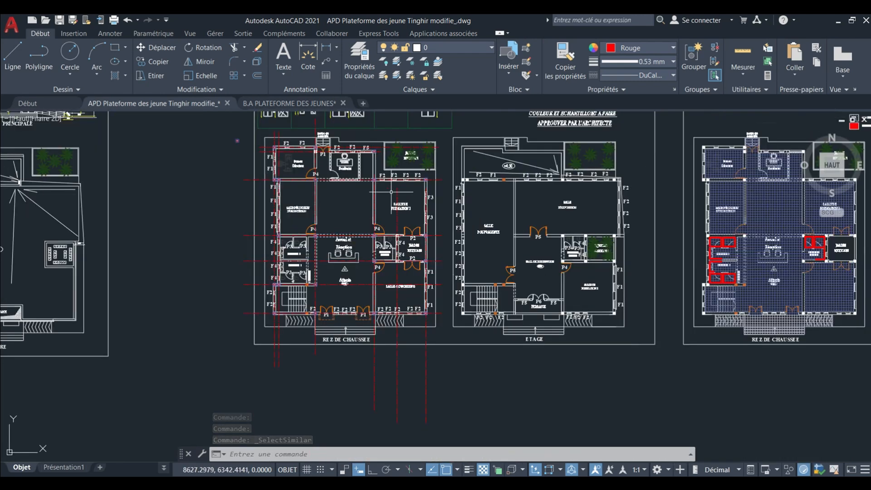
{"action": "middle_click_drag", "start_coordinate": [367, 193], "coordinate": [354, 194]}
{"action": "middle_click_drag", "start_coordinate": [540, 223], "coordinate": [522, 231]}
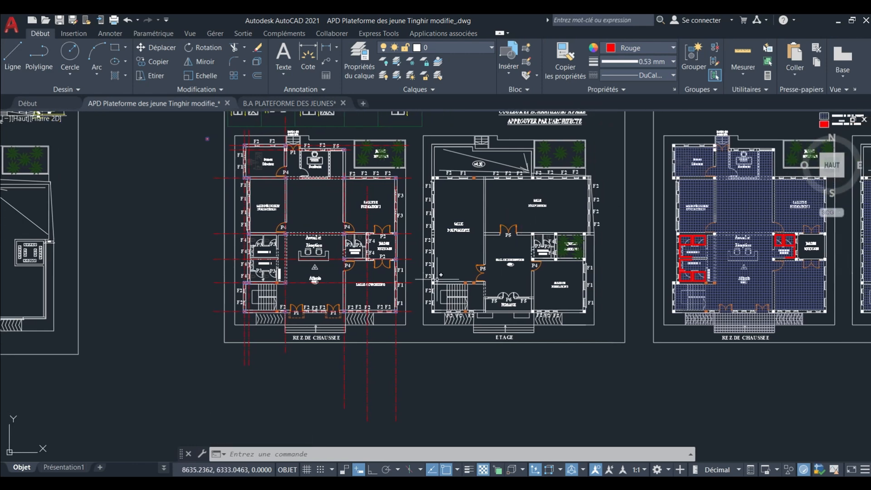
{"action": "scroll", "coordinate": [440, 274], "scroll_direction": "up", "scroll_amount": 2}
{"action": "scroll", "coordinate": [249, 294], "scroll_direction": "up", "scroll_amount": 8}
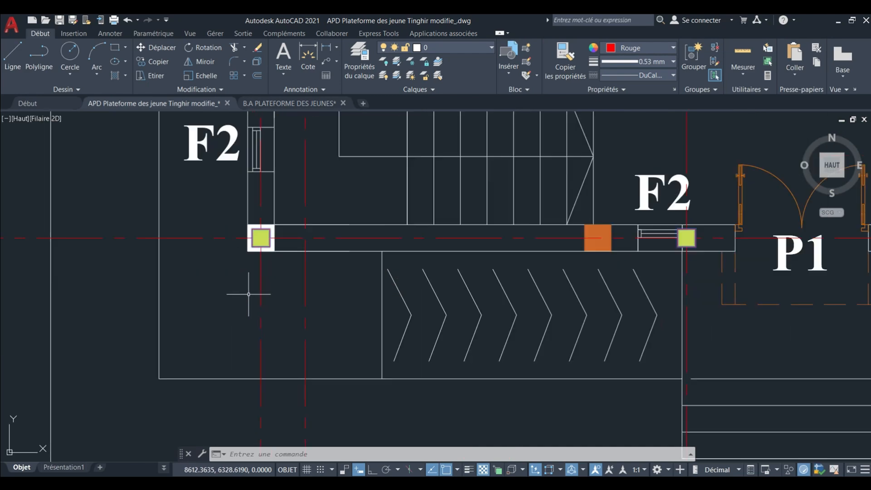
{"action": "middle_click_drag", "start_coordinate": [248, 294], "coordinate": [255, 294]}
{"action": "scroll", "coordinate": [326, 271], "scroll_direction": "down", "scroll_amount": 10}
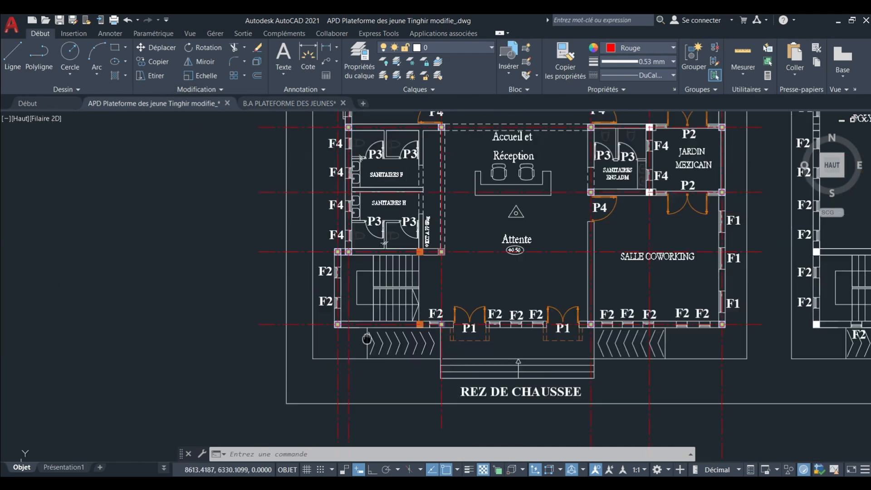
{"action": "scroll", "coordinate": [328, 252], "scroll_direction": "up", "scroll_amount": 6}
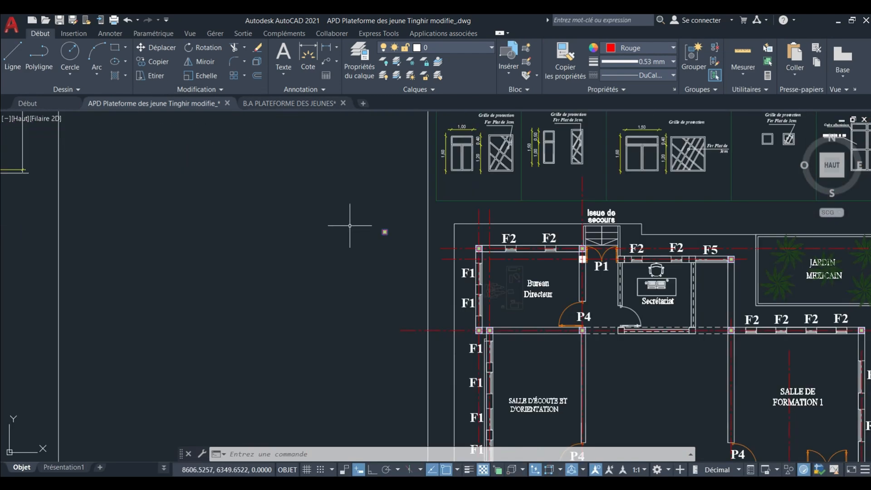
{"action": "left_click", "coordinate": [405, 263]}
{"action": "middle_click_drag", "start_coordinate": [416, 281], "coordinate": [336, 200]}
Compare the selected column positions of the REZ DE CHAUSSEE with the walls and columns of the ETAGE plan.
{"action": "scroll", "coordinate": [334, 194], "scroll_direction": "down", "scroll_amount": 5}
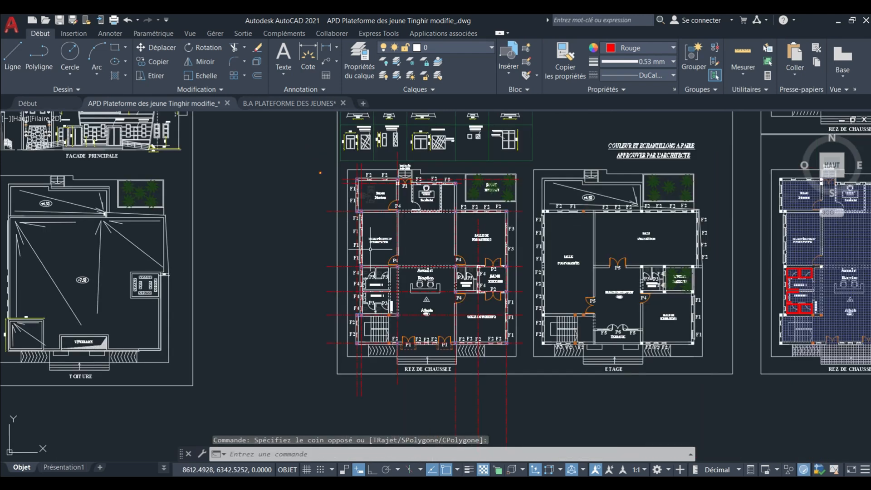
{"action": "middle_click_drag", "start_coordinate": [371, 250], "coordinate": [351, 230]}
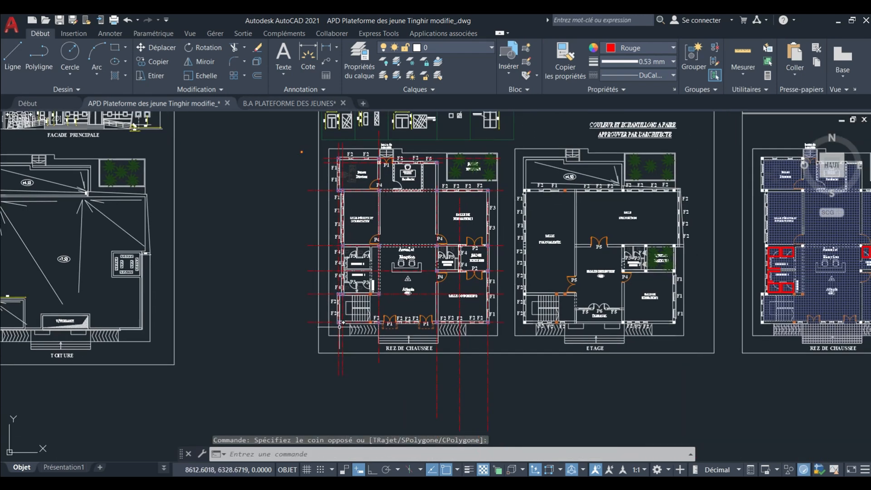
{"action": "scroll", "coordinate": [340, 326], "scroll_direction": "up", "scroll_amount": 2}
{"action": "middle_click_drag", "start_coordinate": [365, 333], "coordinate": [346, 336]}
{"action": "scroll", "coordinate": [614, 292], "scroll_direction": "up", "scroll_amount": 3}
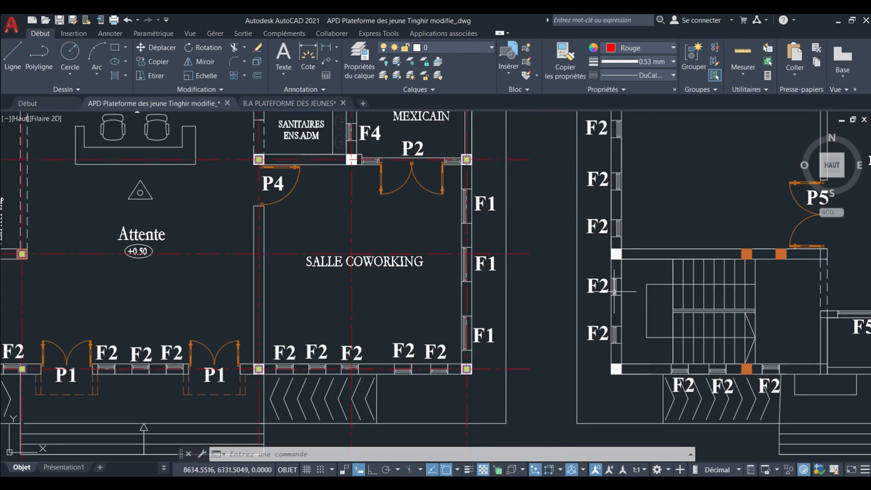
{"action": "scroll", "coordinate": [590, 289], "scroll_direction": "down", "scroll_amount": 3}
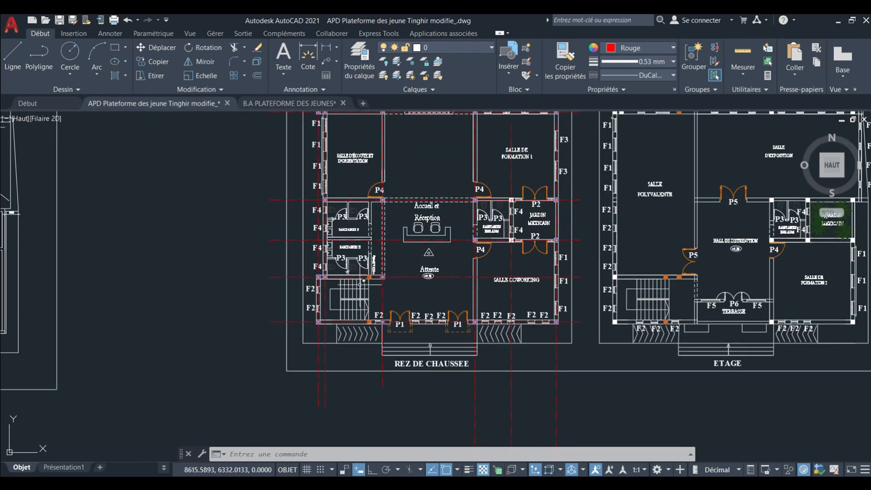
{"action": "middle_click_drag", "start_coordinate": [502, 305], "coordinate": [439, 313]}
{"action": "scroll", "coordinate": [456, 307], "scroll_direction": "down", "scroll_amount": 2}
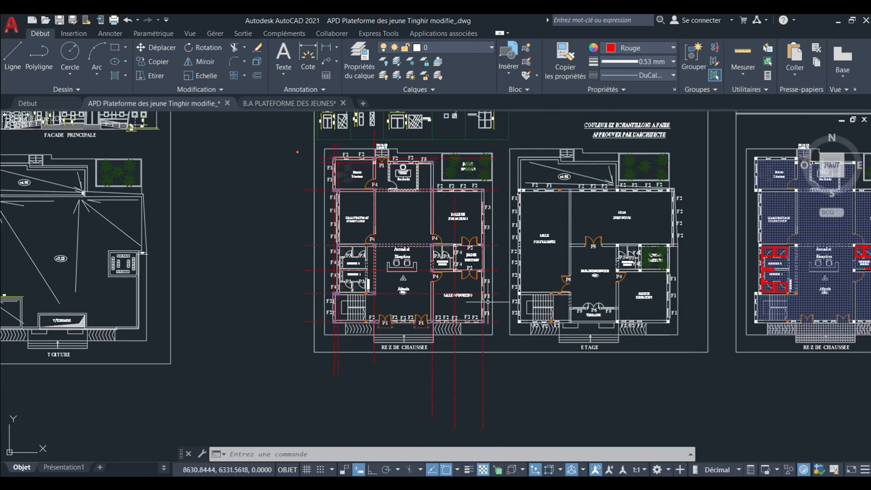
{"action": "middle_click_drag", "start_coordinate": [480, 222], "coordinate": [486, 237]}
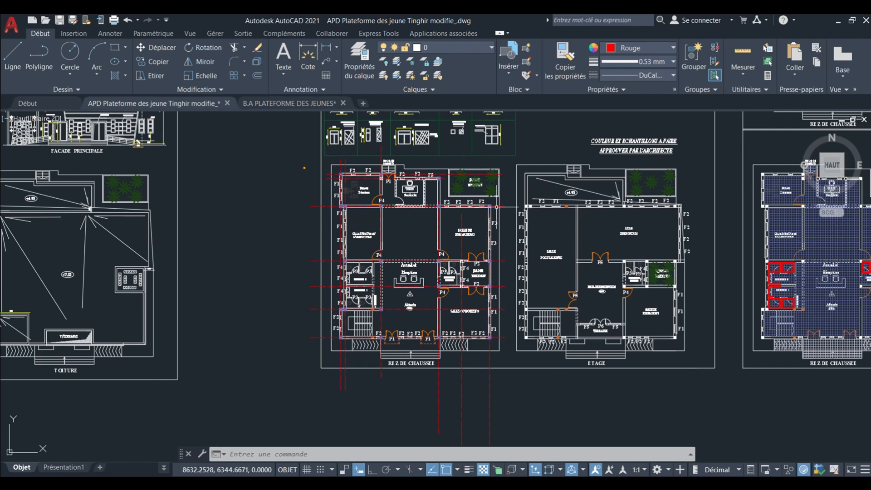
{"action": "scroll", "coordinate": [532, 204], "scroll_direction": "up", "scroll_amount": 4}
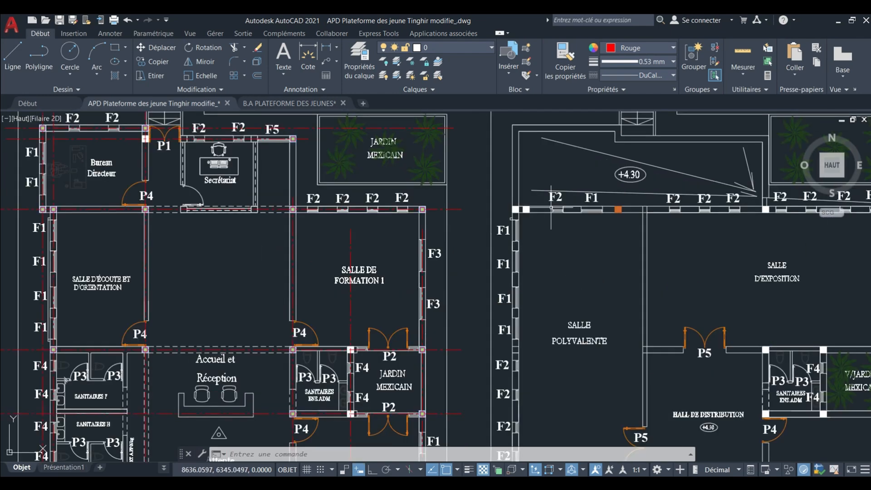
{"action": "scroll", "coordinate": [551, 209], "scroll_direction": "down", "scroll_amount": 4}
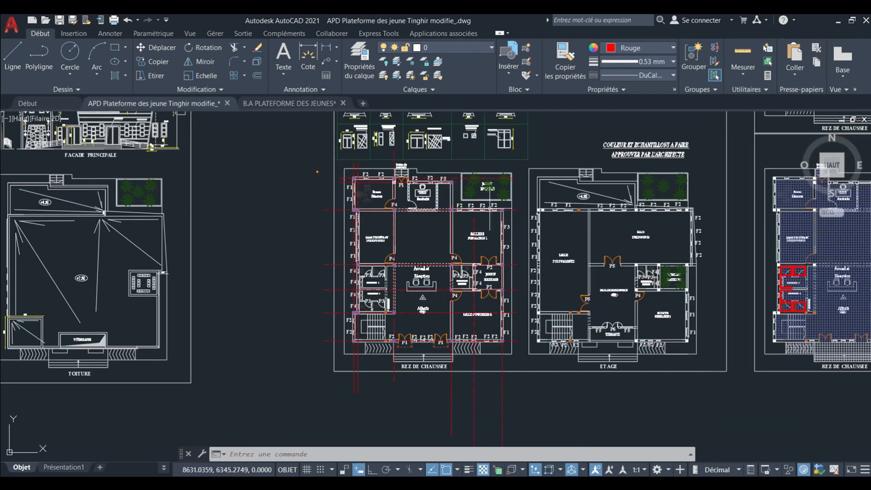
{"action": "scroll", "coordinate": [520, 204], "scroll_direction": "up", "scroll_amount": 4}
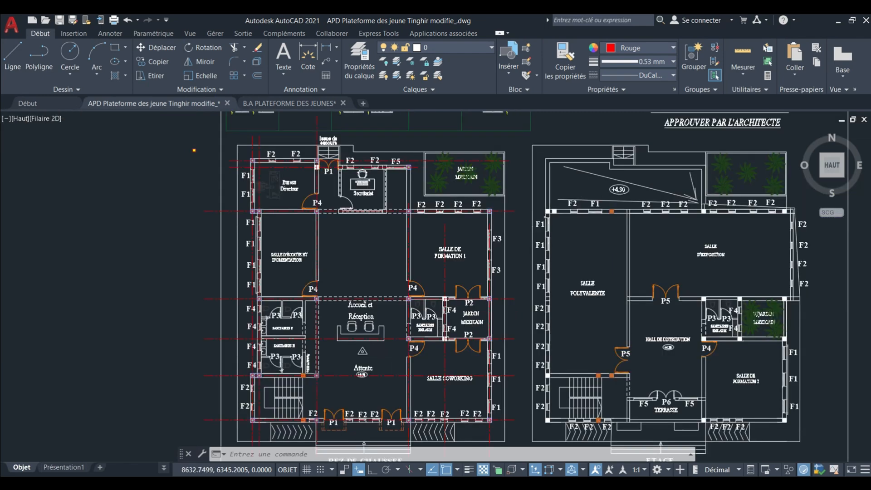
{"action": "scroll", "coordinate": [521, 218], "scroll_direction": "down", "scroll_amount": 2}
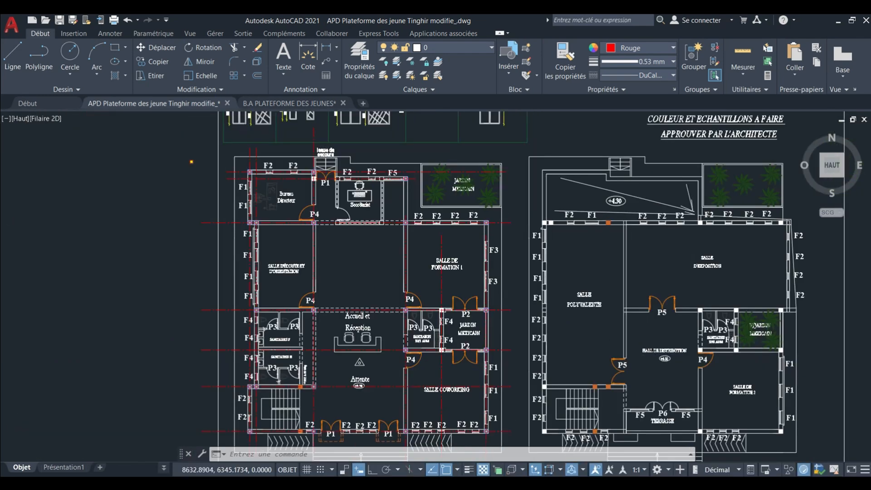
{"action": "scroll", "coordinate": [518, 210], "scroll_direction": "down", "scroll_amount": 3}
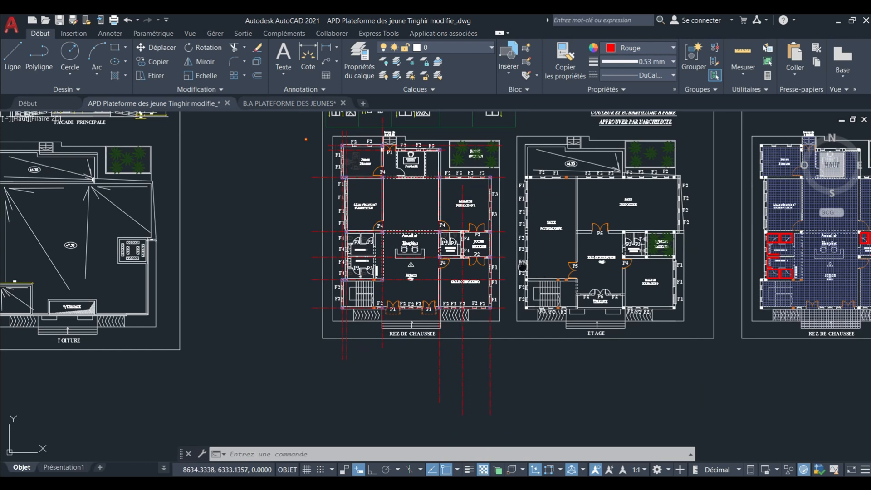
{"action": "middle_click_drag", "start_coordinate": [522, 266], "coordinate": [517, 244]}
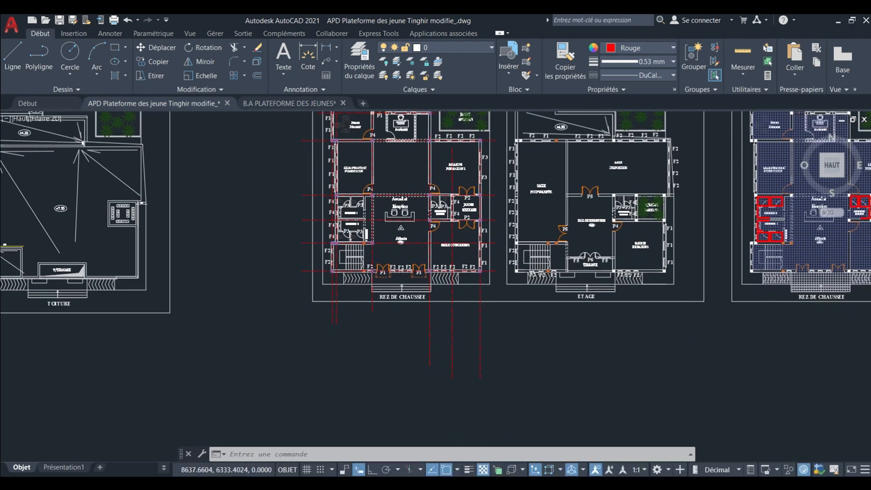
{"action": "scroll", "coordinate": [541, 236], "scroll_direction": "up", "scroll_amount": 4}
{"action": "scroll", "coordinate": [549, 259], "scroll_direction": "down", "scroll_amount": 2}
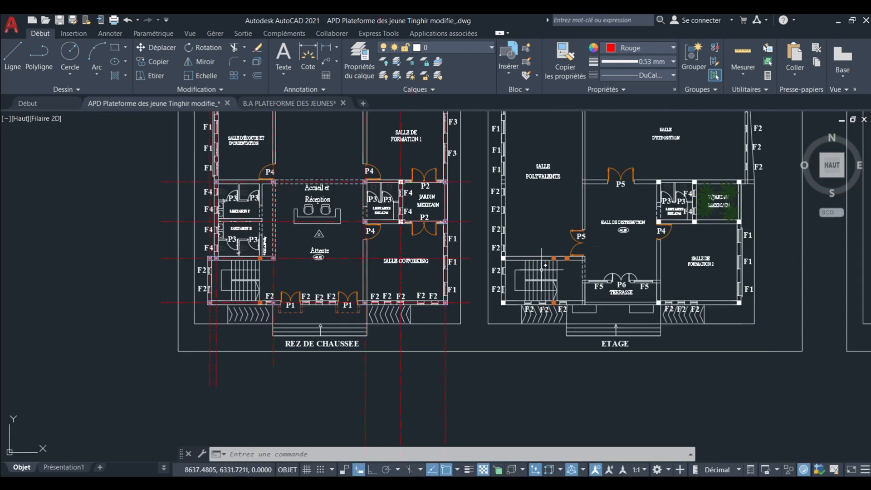
{"action": "middle_click_drag", "start_coordinate": [379, 277], "coordinate": [383, 279]}
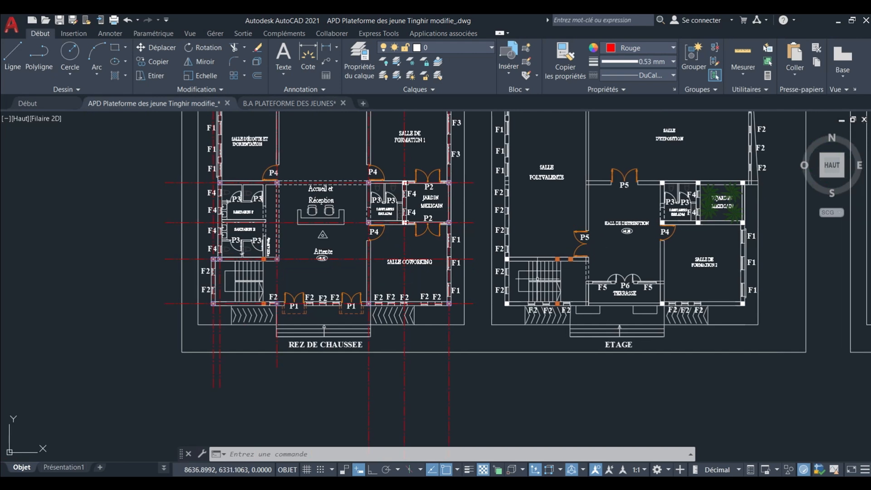
Try to copy the selected column blocks onto the ETAGE plan, using the southeast corner of the block northeast of the stairwell as base point.
{"action": "scroll", "coordinate": [583, 260], "scroll_direction": "up", "scroll_amount": 4}
{"action": "scroll", "coordinate": [547, 259], "scroll_direction": "down", "scroll_amount": 7}
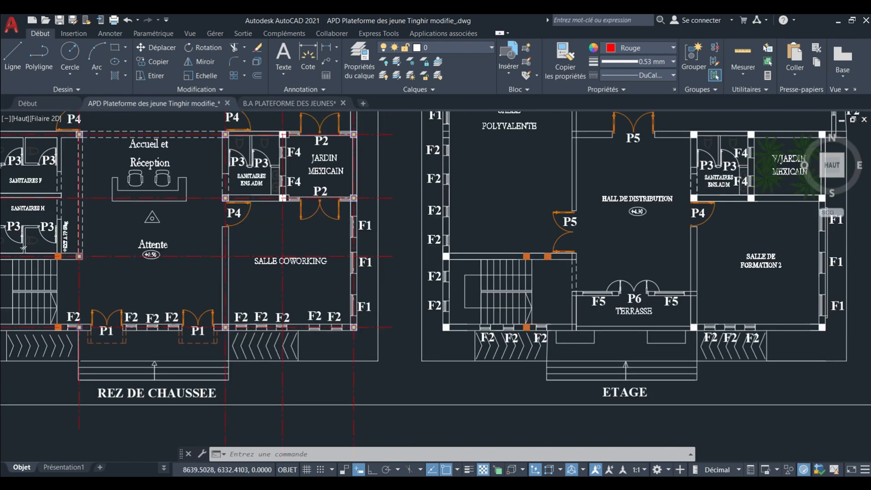
{"action": "scroll", "coordinate": [368, 260], "scroll_direction": "up", "scroll_amount": 8}
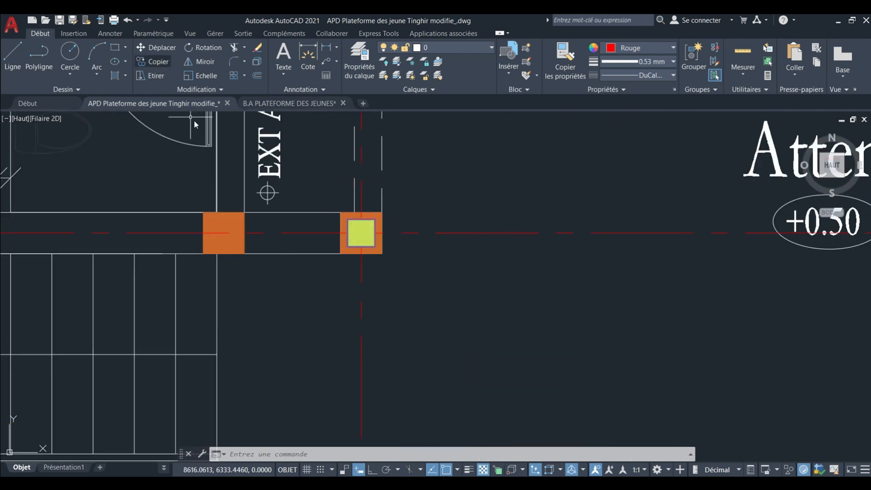
{"action": "left_click", "coordinate": [149, 62]}
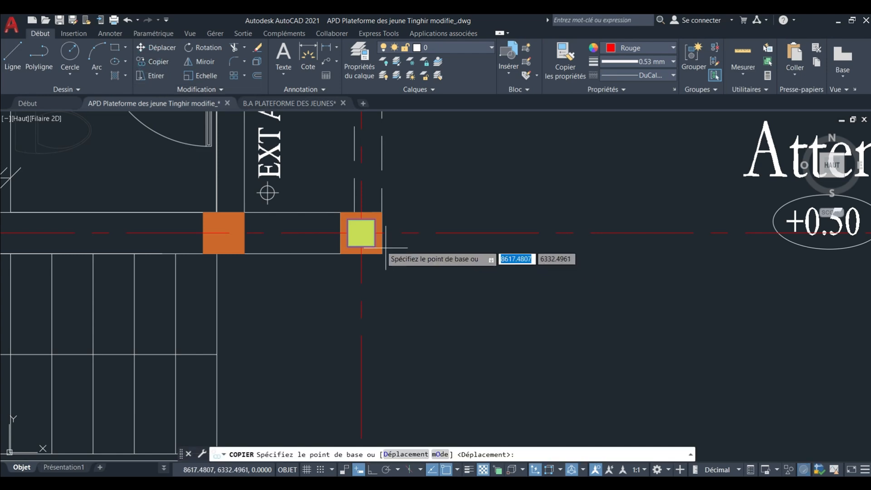
{"action": "left_click", "coordinate": [371, 245]}
{"action": "scroll", "coordinate": [318, 285], "scroll_direction": "down", "scroll_amount": 10}
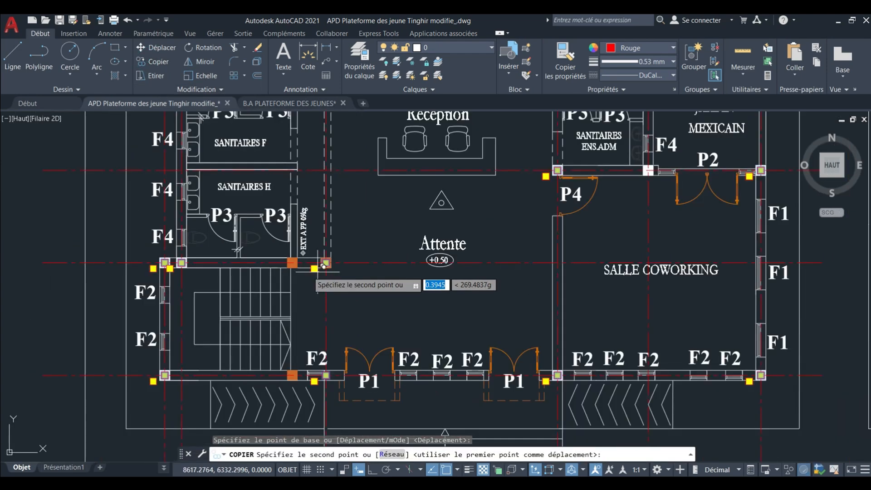
{"action": "scroll", "coordinate": [630, 281], "scroll_direction": "up", "scroll_amount": 8}
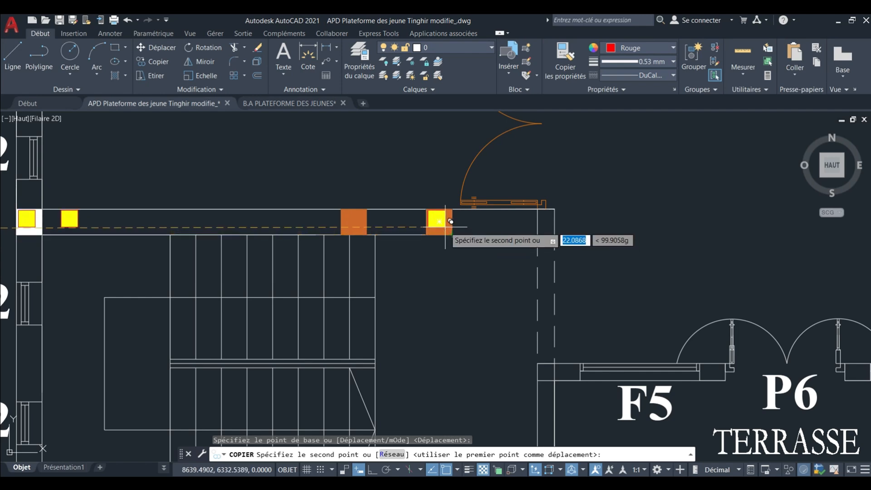
{"action": "scroll", "coordinate": [535, 254], "scroll_direction": "down", "scroll_amount": 2}
{"action": "scroll", "coordinate": [536, 254], "scroll_direction": "down", "scroll_amount": 10}
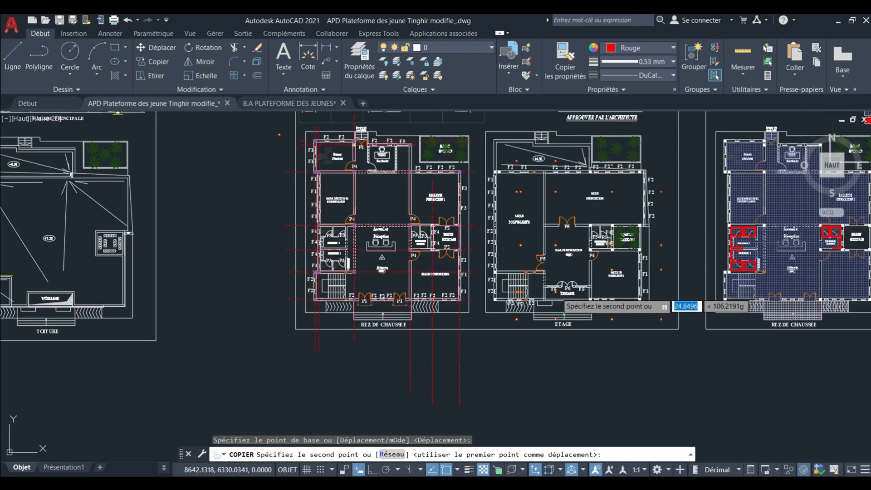
{"action": "key", "text": "Escape"}
{"action": "scroll", "coordinate": [404, 312], "scroll_direction": "up", "scroll_amount": 8}
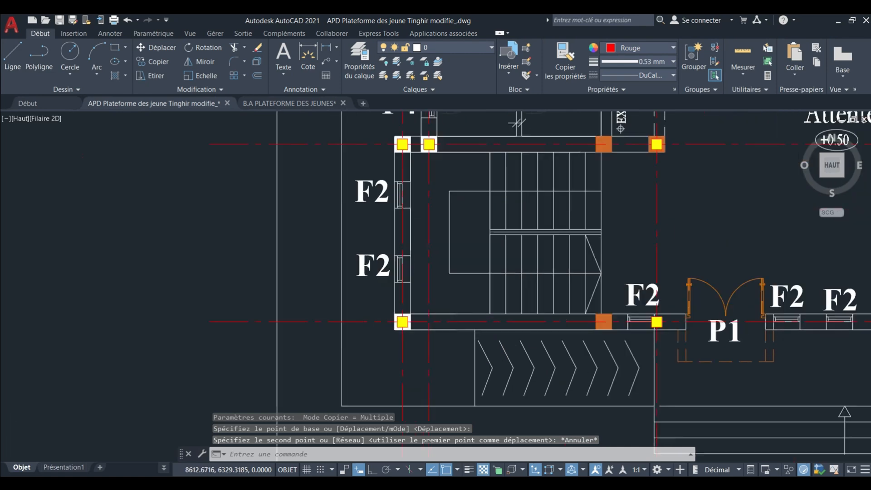
{"action": "left_click", "coordinate": [404, 297]}
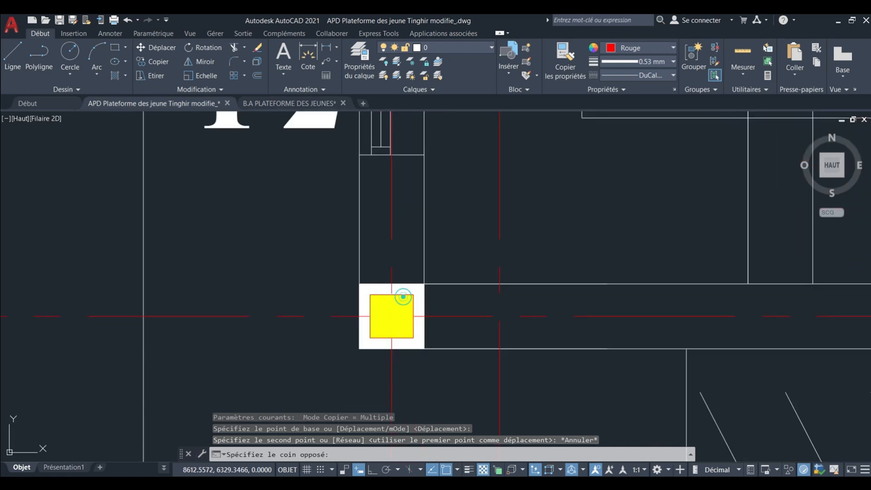
{"action": "left_click", "coordinate": [404, 295]}
{"action": "key", "text": "Escape"}
{"action": "left_click", "coordinate": [405, 292]}
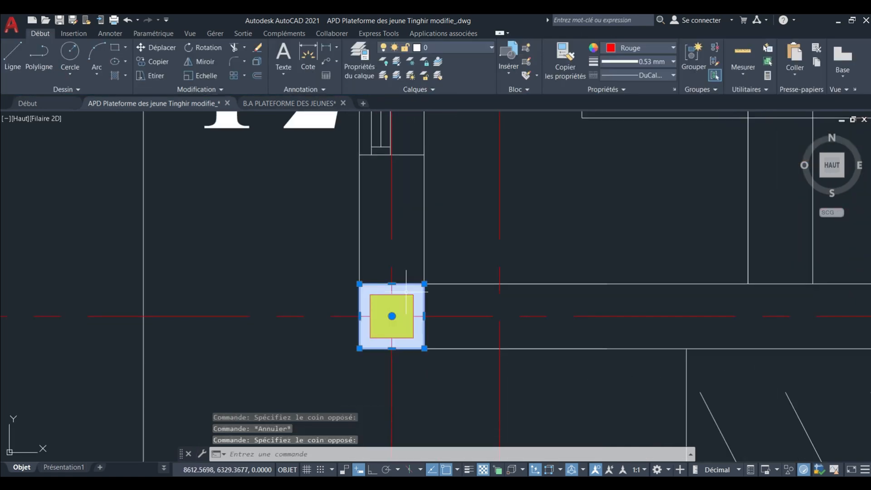
{"action": "scroll", "coordinate": [404, 295], "scroll_direction": "up", "scroll_amount": 2}
{"action": "key", "text": "Escape"}
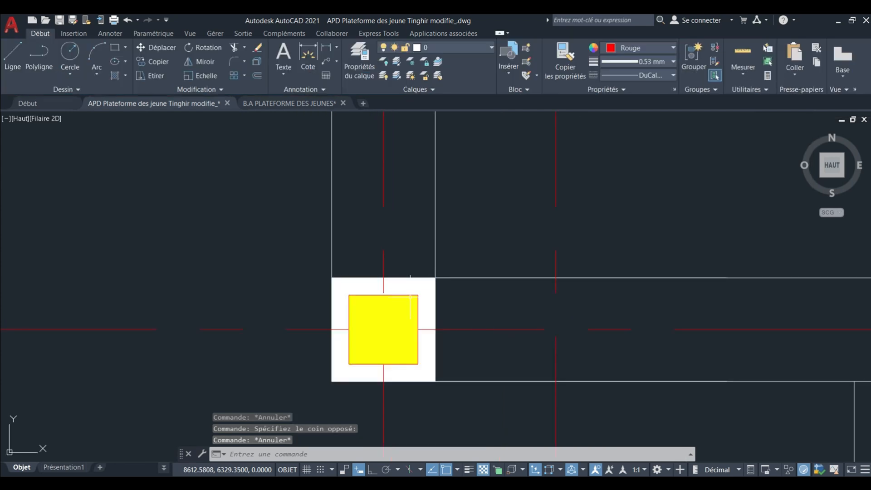
{"action": "key", "text": "Escape"}
{"action": "left_click", "coordinate": [416, 297]}
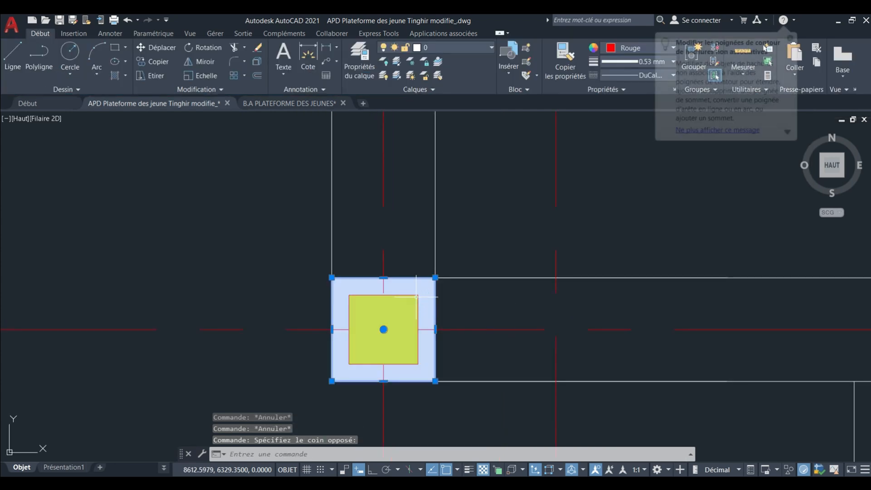
{"action": "key", "text": "Escape"}
{"action": "key", "text": "Escape"}
{"action": "key", "text": "Escape"}
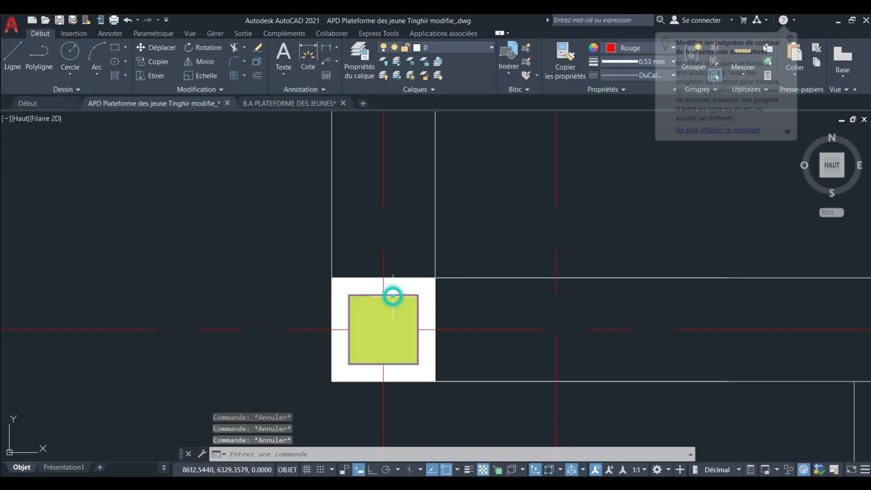
Select the yellow block at the stairwell's southwest corner in the REZ DE CHAUSSEE together with all similar blocks.
{"action": "left_click", "coordinate": [393, 295]}
{"action": "right_click", "coordinate": [393, 295]}
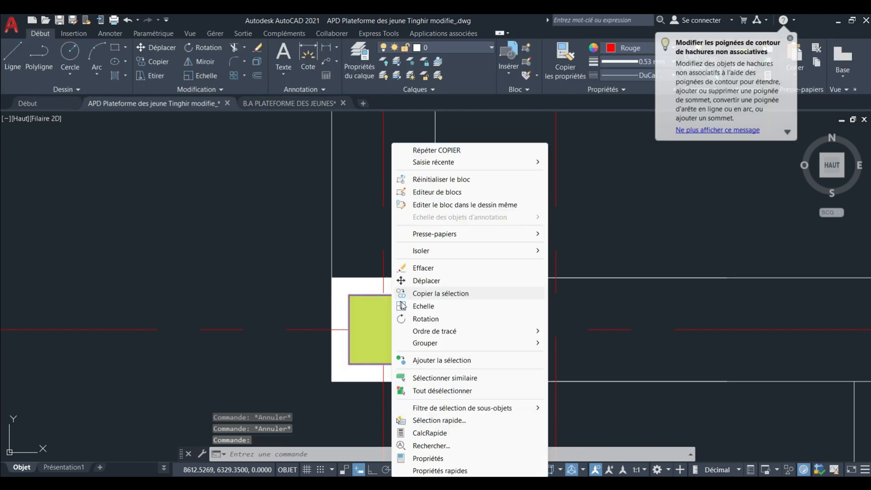
{"action": "left_click", "coordinate": [449, 378]}
Take the loose yellow block northwest of the REZ DE CHAUSSEE plan out of the selection with a window around it.
{"action": "scroll", "coordinate": [451, 369], "scroll_direction": "down", "scroll_amount": 5}
{"action": "scroll", "coordinate": [402, 325], "scroll_direction": "down", "scroll_amount": 3}
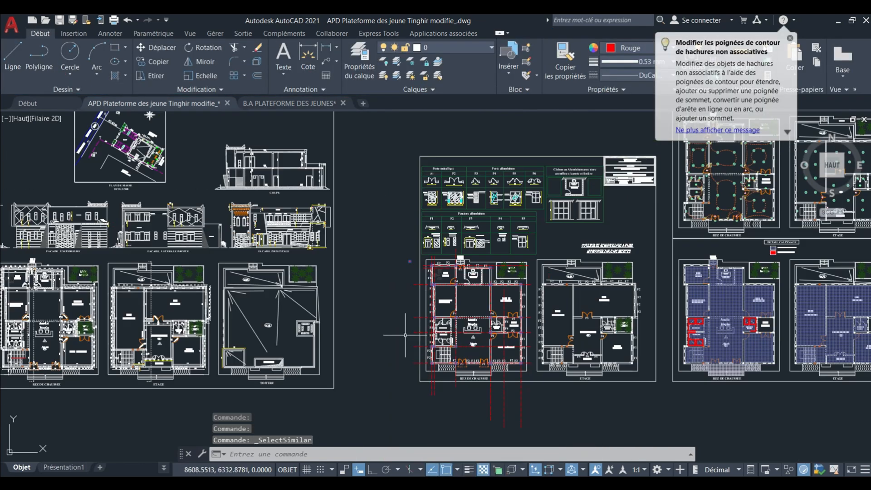
{"action": "scroll", "coordinate": [389, 301], "scroll_direction": "up", "scroll_amount": 1}
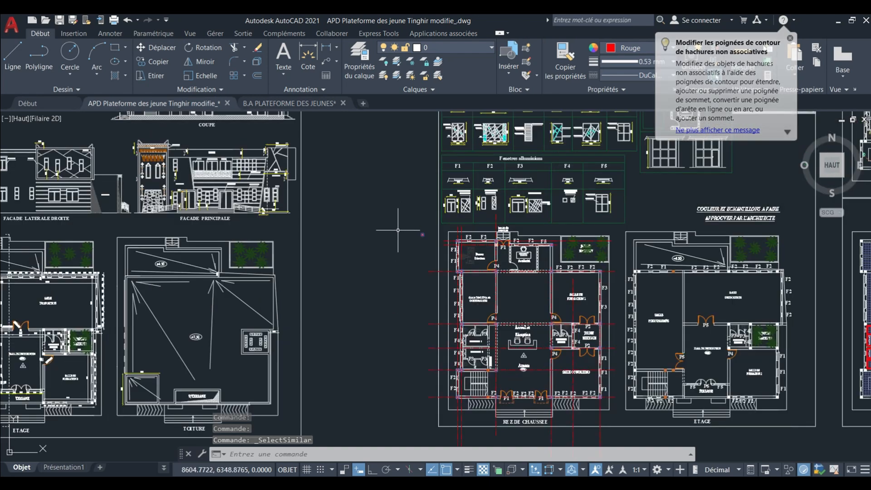
{"action": "left_click", "coordinate": [402, 226]}
{"action": "left_click", "coordinate": [436, 254]}
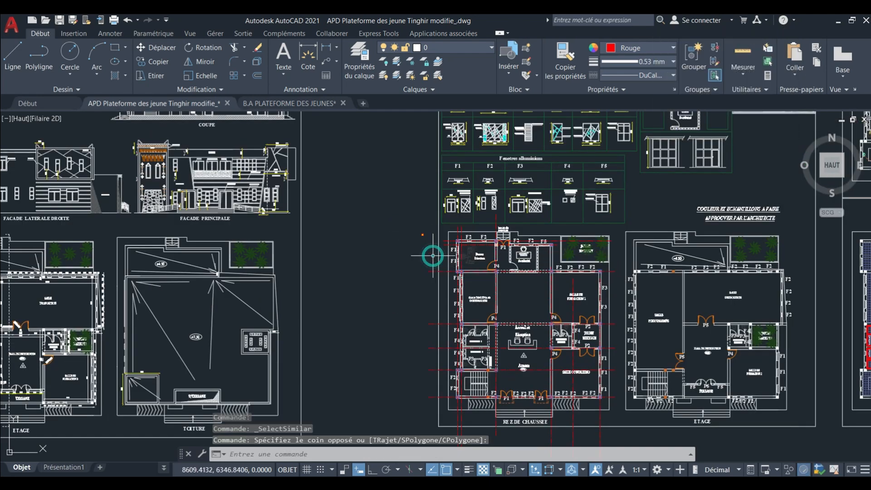
{"action": "middle_click_drag", "start_coordinate": [422, 236], "coordinate": [363, 184]}
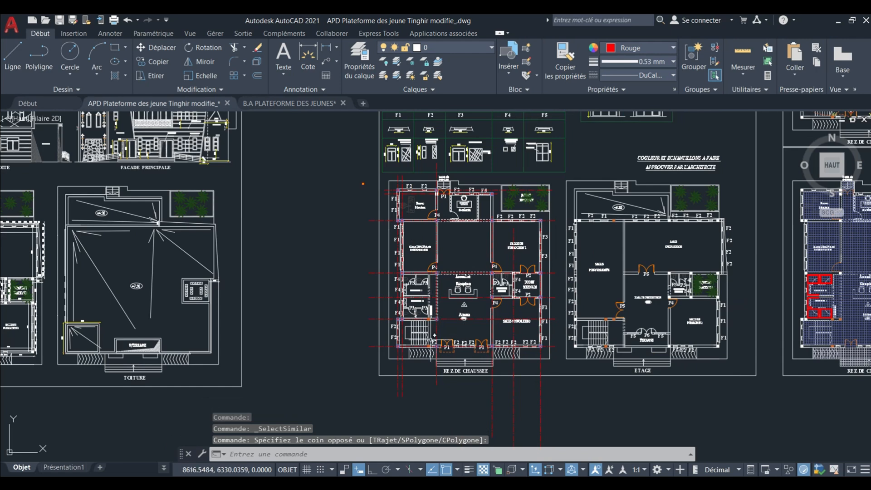
Copy the selected blocks from the northwest corner of the Bureau Directeur's southwest column to the matching column corner at the Salle Polyvalente in the ETAGE plan.
{"action": "scroll", "coordinate": [577, 228], "scroll_direction": "up", "scroll_amount": 8}
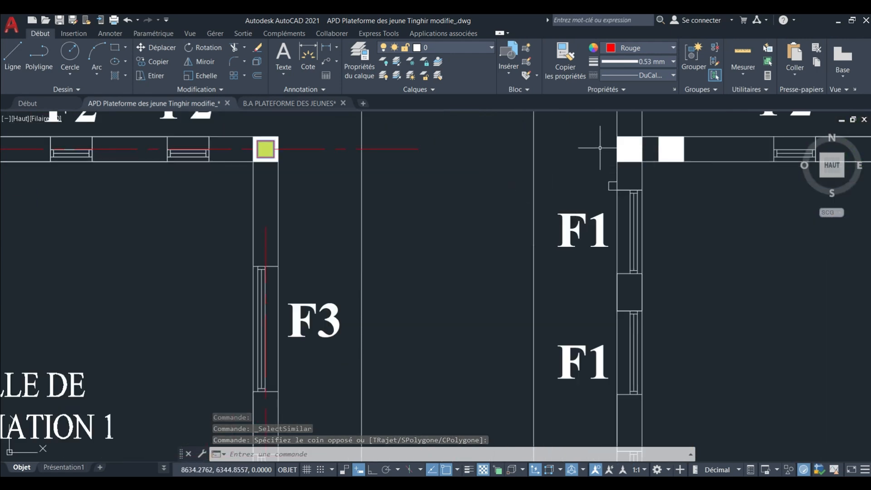
{"action": "scroll", "coordinate": [619, 136], "scroll_direction": "up", "scroll_amount": 2}
{"action": "middle_click_drag", "start_coordinate": [619, 136], "coordinate": [612, 224]}
{"action": "scroll", "coordinate": [612, 236], "scroll_direction": "down", "scroll_amount": 12}
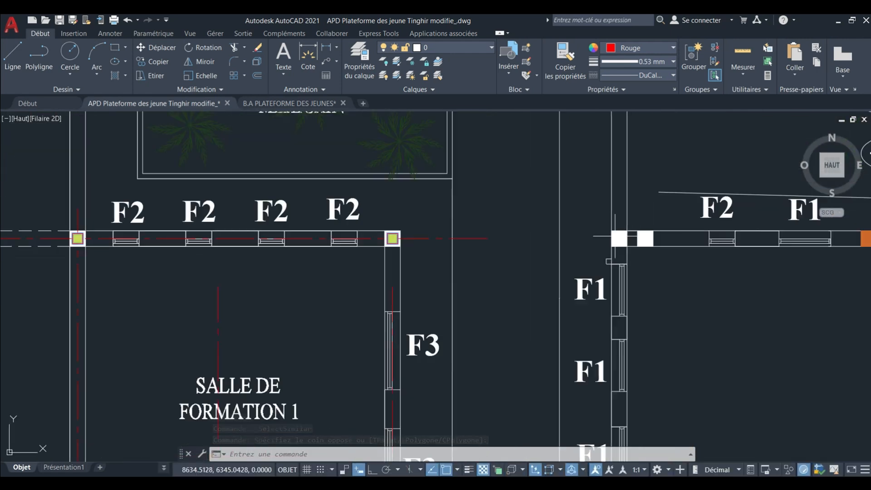
{"action": "scroll", "coordinate": [499, 244], "scroll_direction": "down", "scroll_amount": 2}
{"action": "scroll", "coordinate": [499, 245], "scroll_direction": "up", "scroll_amount": 12}
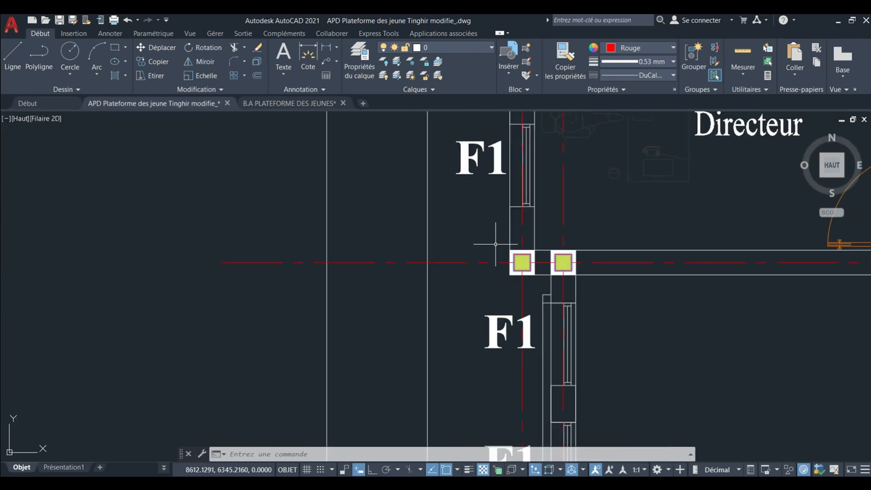
{"action": "left_click", "coordinate": [154, 62]}
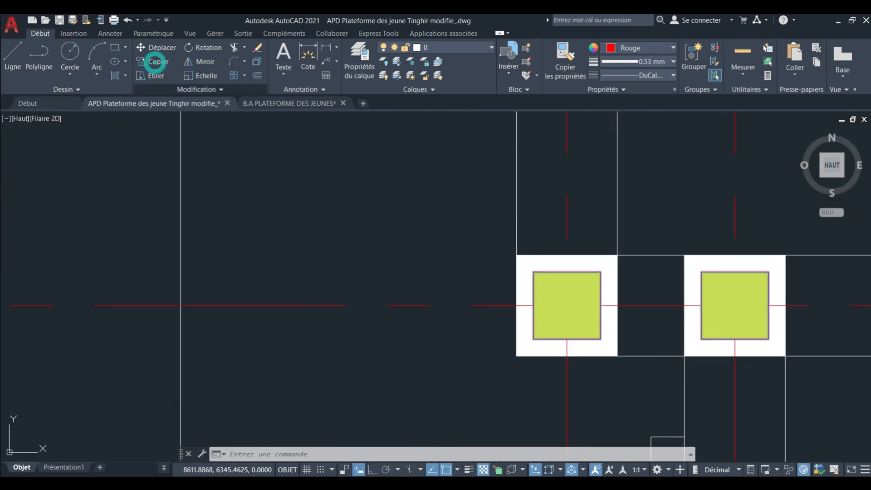
{"action": "left_click", "coordinate": [516, 254]}
{"action": "scroll", "coordinate": [367, 276], "scroll_direction": "down", "scroll_amount": 6}
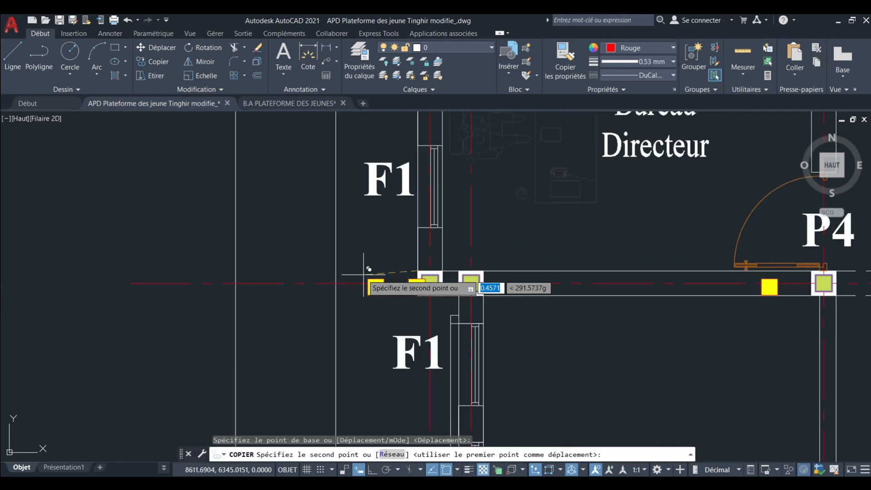
{"action": "scroll", "coordinate": [570, 339], "scroll_direction": "up", "scroll_amount": 10}
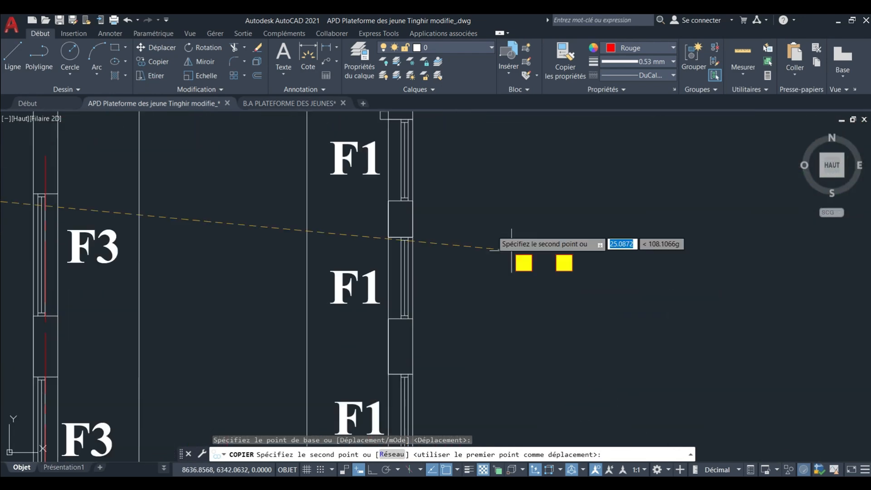
{"action": "middle_click_drag", "start_coordinate": [430, 195], "coordinate": [494, 356]}
{"action": "scroll", "coordinate": [452, 294], "scroll_direction": "up", "scroll_amount": 5}
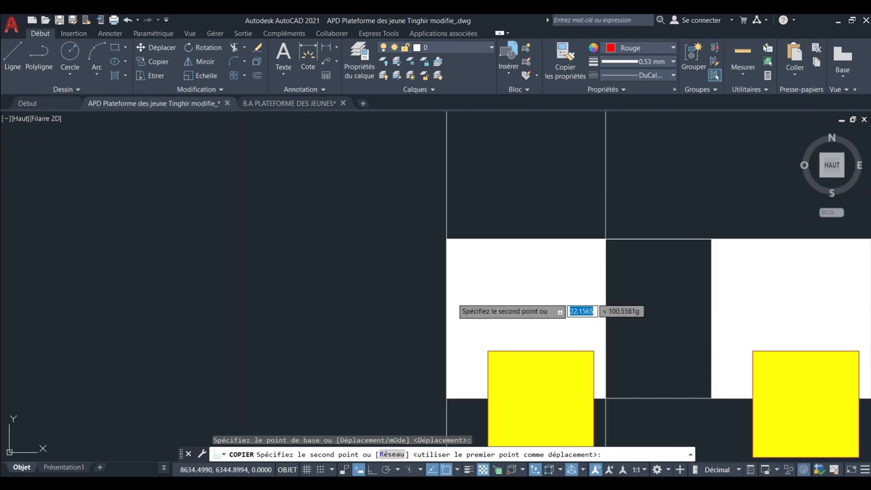
{"action": "left_click", "coordinate": [449, 240]}
{"action": "scroll", "coordinate": [407, 238], "scroll_direction": "down", "scroll_amount": 7}
{"action": "scroll", "coordinate": [411, 237], "scroll_direction": "down", "scroll_amount": 3}
{"action": "key", "text": "Escape"}
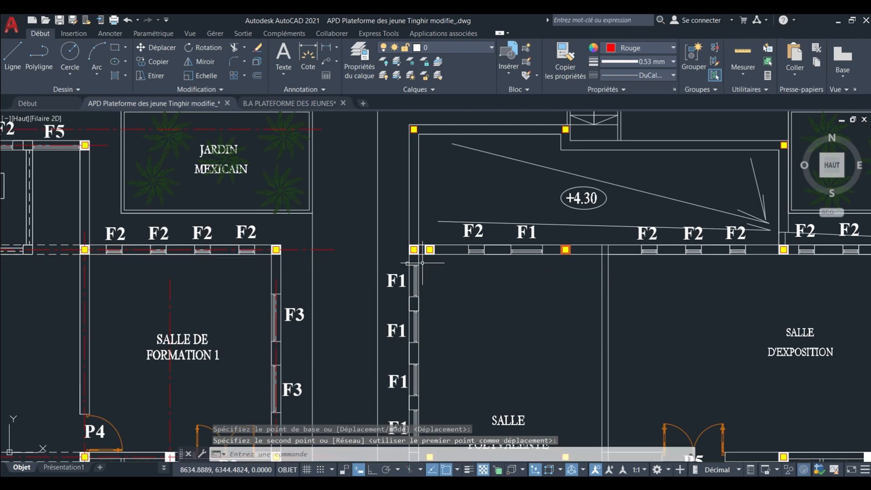
Examine the copied column blocks in and around the Salle Polyvalente for positions that do not fall on ETAGE walls.
{"action": "scroll", "coordinate": [461, 258], "scroll_direction": "down", "scroll_amount": 5}
{"action": "middle_click_drag", "start_coordinate": [459, 243], "coordinate": [447, 181]}
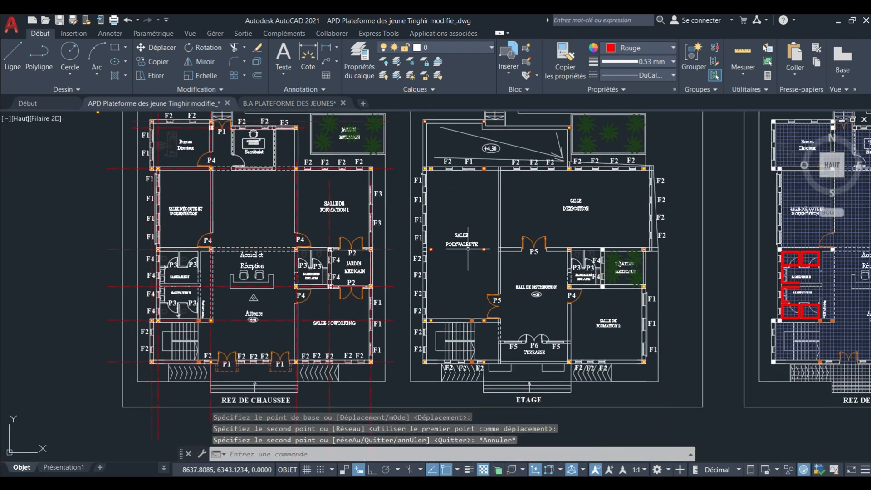
{"action": "mouse_move", "coordinate": [467, 264]}
{"action": "middle_mouse_down"}
{"action": "mouse_move", "coordinate": [476, 234]}
{"action": "mouse_move", "coordinate": [442, 252]}
{"action": "middle_mouse_up"}
{"action": "middle_click_drag", "start_coordinate": [487, 325], "coordinate": [471, 305]}
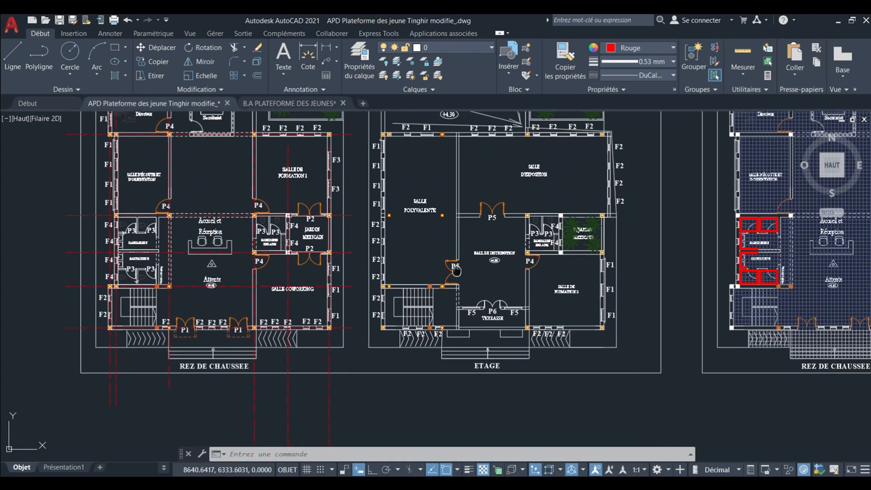
{"action": "scroll", "coordinate": [447, 199], "scroll_direction": "up", "scroll_amount": 4}
{"action": "middle_click_drag", "start_coordinate": [443, 188], "coordinate": [445, 358]}
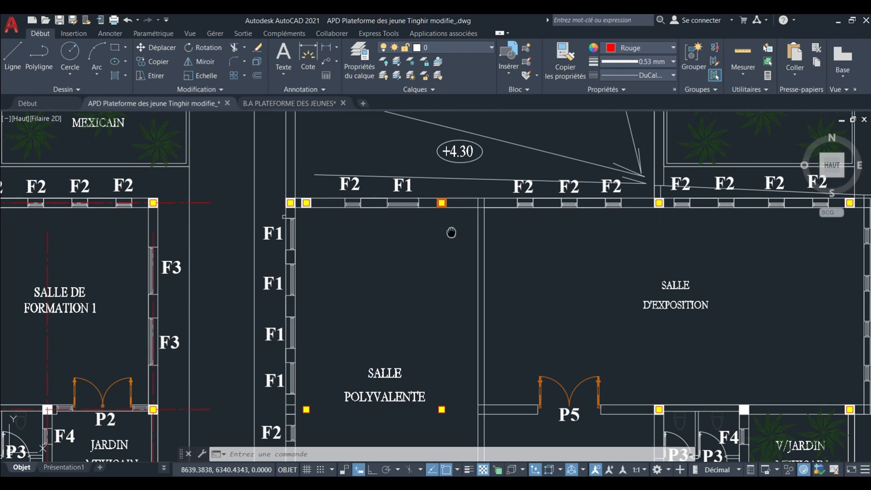
{"action": "middle_click_drag", "start_coordinate": [450, 232], "coordinate": [347, 246]}
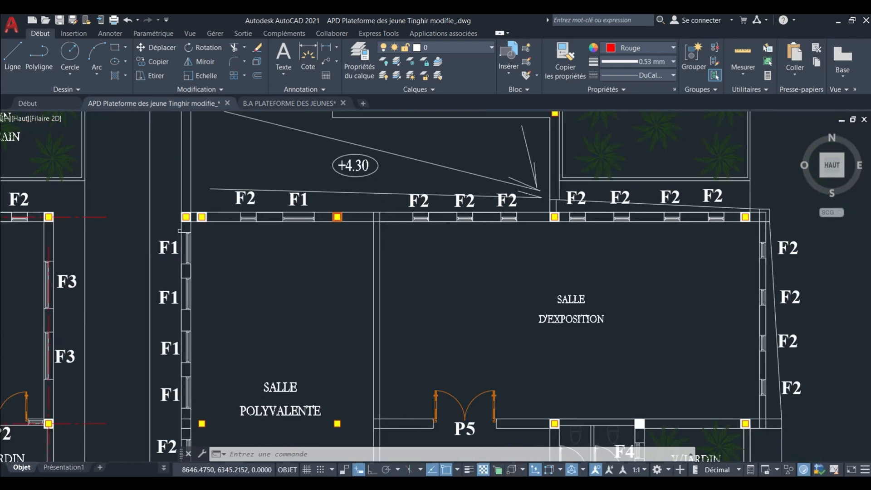
Examine the column blocks around the +4.30 roof area of the ETAGE and compare them with the REZ DE CHAUSSEE layout.
{"action": "scroll", "coordinate": [504, 190], "scroll_direction": "down", "scroll_amount": 5}
{"action": "scroll", "coordinate": [503, 191], "scroll_direction": "up", "scroll_amount": 4}
{"action": "scroll", "coordinate": [503, 191], "scroll_direction": "up", "scroll_amount": 4}
{"action": "middle_click_drag", "start_coordinate": [518, 193], "coordinate": [498, 201]}
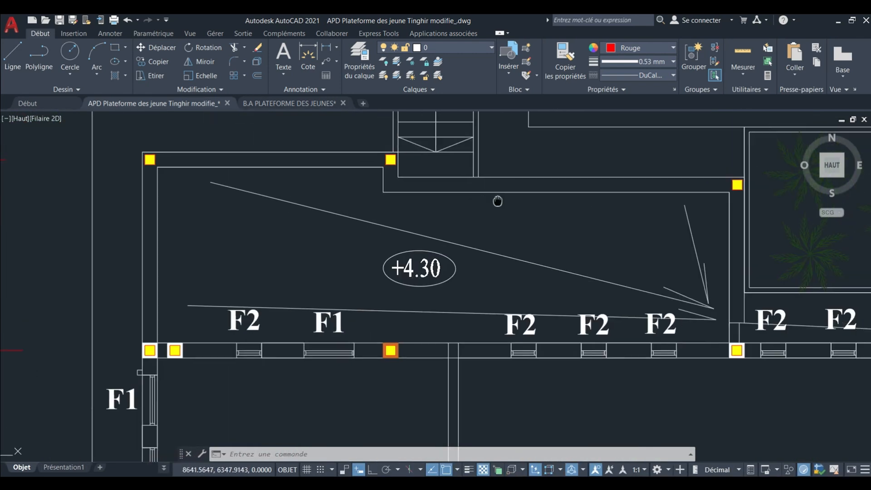
{"action": "scroll", "coordinate": [498, 201], "scroll_direction": "down", "scroll_amount": 5}
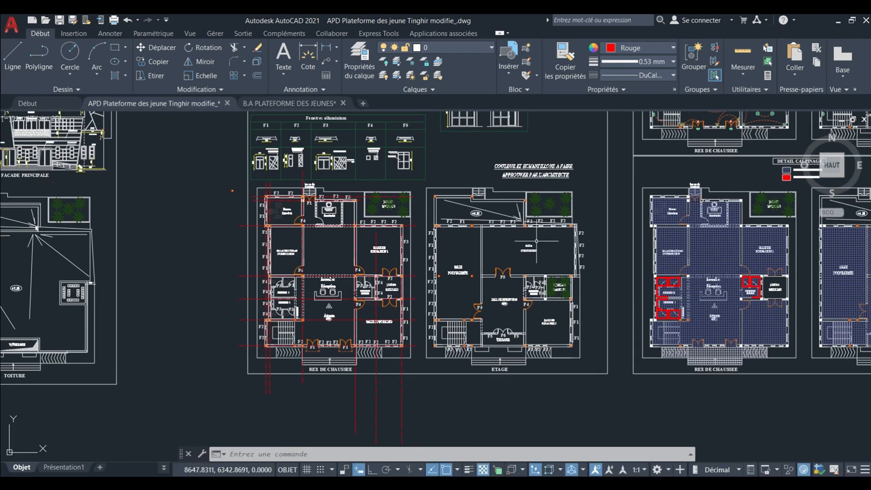
{"action": "scroll", "coordinate": [537, 242], "scroll_direction": "up", "scroll_amount": 3}
{"action": "middle_click_drag", "start_coordinate": [531, 227], "coordinate": [508, 194]}
{"action": "mouse_move", "coordinate": [509, 258]}
{"action": "middle_mouse_down"}
{"action": "mouse_move", "coordinate": [505, 216]}
{"action": "mouse_move", "coordinate": [558, 307]}
{"action": "middle_mouse_up"}
{"action": "scroll", "coordinate": [390, 152], "scroll_direction": "up", "scroll_amount": 8}
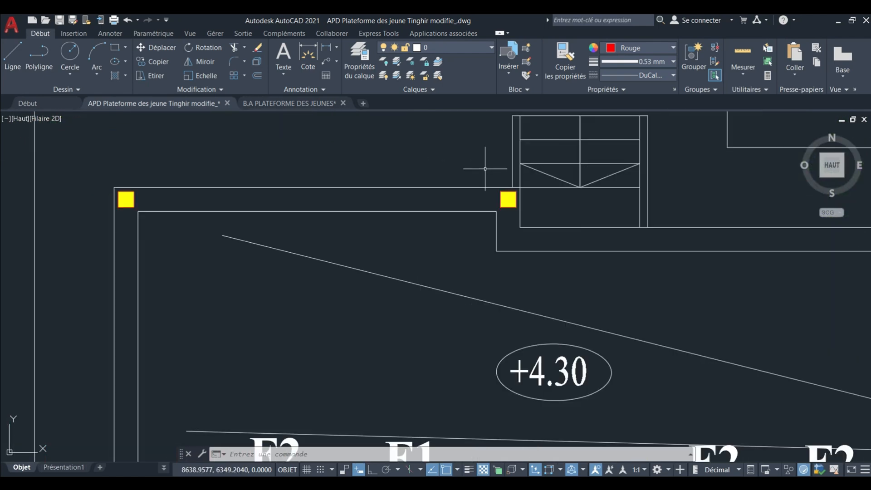
{"action": "scroll", "coordinate": [485, 170], "scroll_direction": "down", "scroll_amount": 2}
{"action": "scroll", "coordinate": [488, 186], "scroll_direction": "down", "scroll_amount": 4}
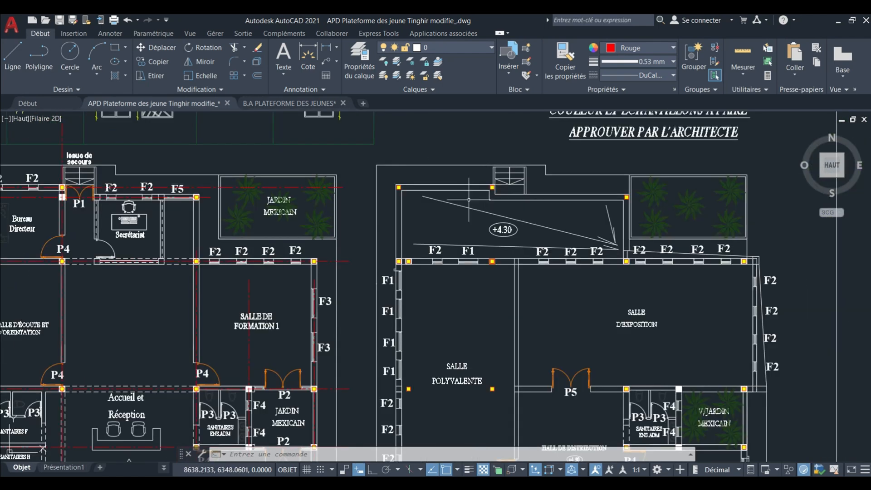
{"action": "scroll", "coordinate": [500, 225], "scroll_direction": "down", "scroll_amount": 2}
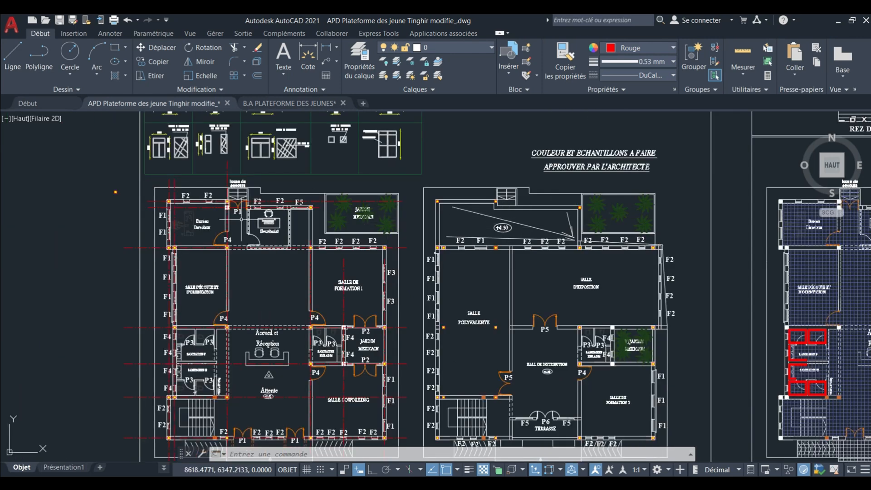
{"action": "middle_click_drag", "start_coordinate": [250, 212], "coordinate": [255, 172]}
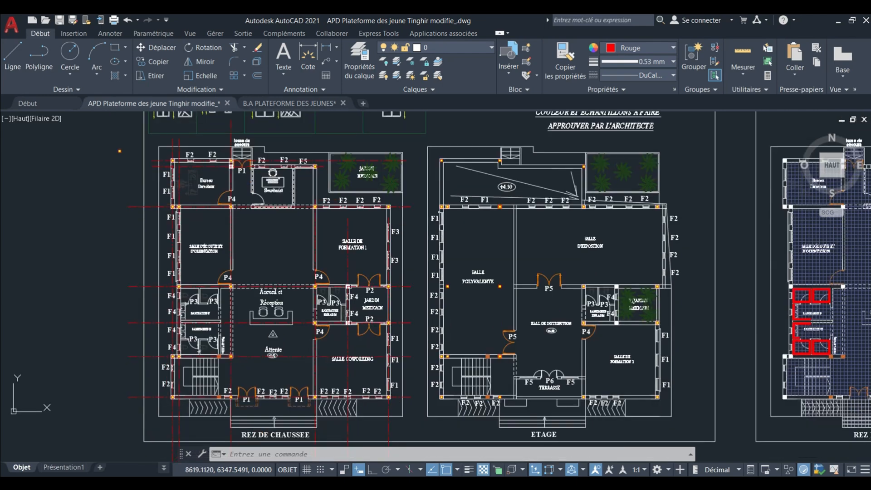
Examine the column layout of the two structural floor plans above the architectural sheets as a reference for the ETAGE blocks.
{"action": "middle_click_drag", "start_coordinate": [469, 249], "coordinate": [429, 219]}
{"action": "scroll", "coordinate": [438, 292], "scroll_direction": "up", "scroll_amount": 2}
{"action": "middle_click_drag", "start_coordinate": [438, 292], "coordinate": [434, 282]}
{"action": "scroll", "coordinate": [379, 216], "scroll_direction": "up", "scroll_amount": 3}
{"action": "scroll", "coordinate": [409, 218], "scroll_direction": "down", "scroll_amount": 8}
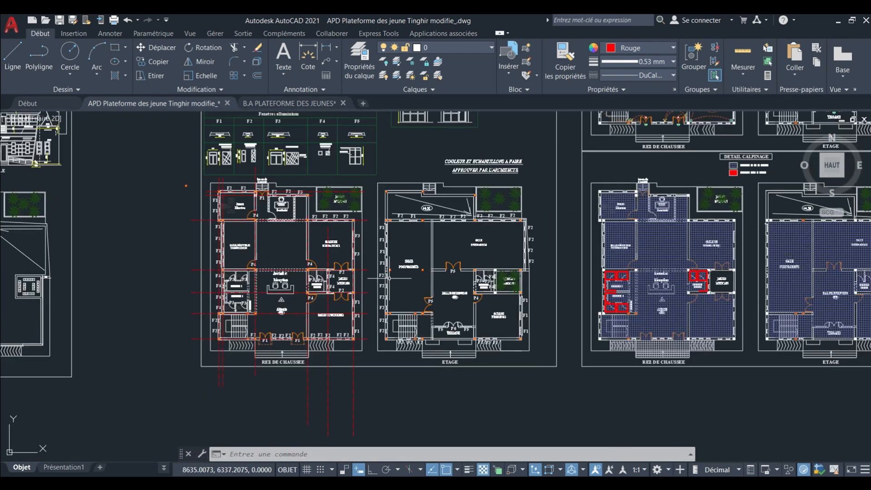
{"action": "middle_click_drag", "start_coordinate": [434, 131], "coordinate": [419, 203]}
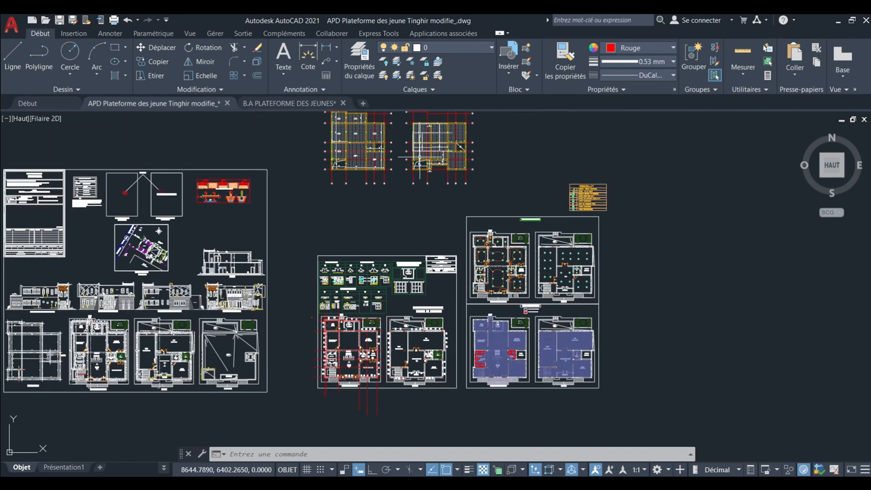
{"action": "scroll", "coordinate": [420, 157], "scroll_direction": "up", "scroll_amount": 5}
{"action": "middle_click_drag", "start_coordinate": [420, 157], "coordinate": [413, 250]}
{"action": "scroll", "coordinate": [414, 260], "scroll_direction": "up", "scroll_amount": 2}
{"action": "scroll", "coordinate": [419, 247], "scroll_direction": "down", "scroll_amount": 8}
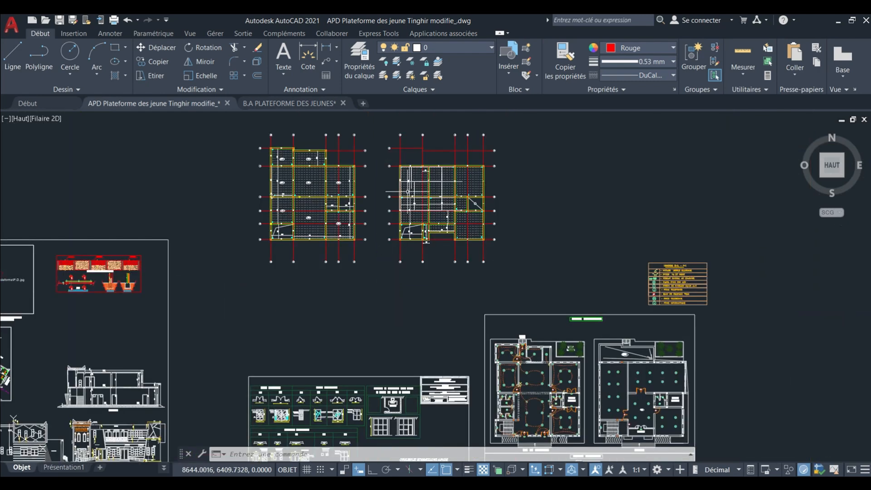
{"action": "middle_click_drag", "start_coordinate": [411, 198], "coordinate": [401, 182]}
{"action": "scroll", "coordinate": [409, 183], "scroll_direction": "up", "scroll_amount": 5}
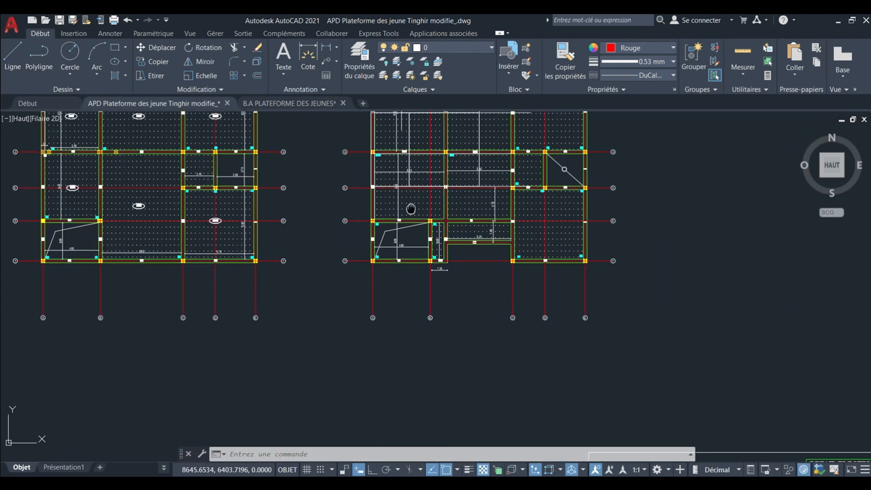
{"action": "scroll", "coordinate": [410, 207], "scroll_direction": "down", "scroll_amount": 6}
{"action": "middle_click_drag", "start_coordinate": [439, 334], "coordinate": [447, 246]}
{"action": "scroll", "coordinate": [430, 279], "scroll_direction": "up", "scroll_amount": 2}
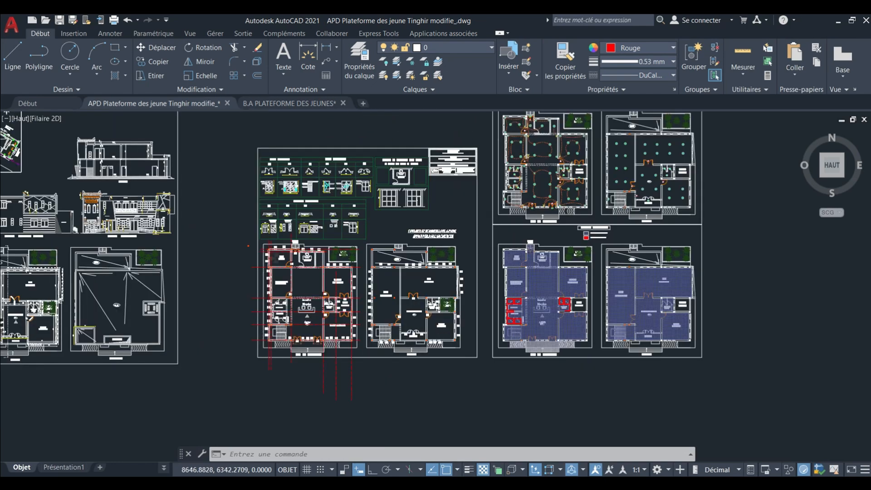
Examine the yellow blocks inside the Salle Polyvalente against its west wall, its east wall and the north column row.
{"action": "scroll", "coordinate": [400, 285], "scroll_direction": "up", "scroll_amount": 8}
{"action": "middle_click_drag", "start_coordinate": [371, 314], "coordinate": [455, 193]}
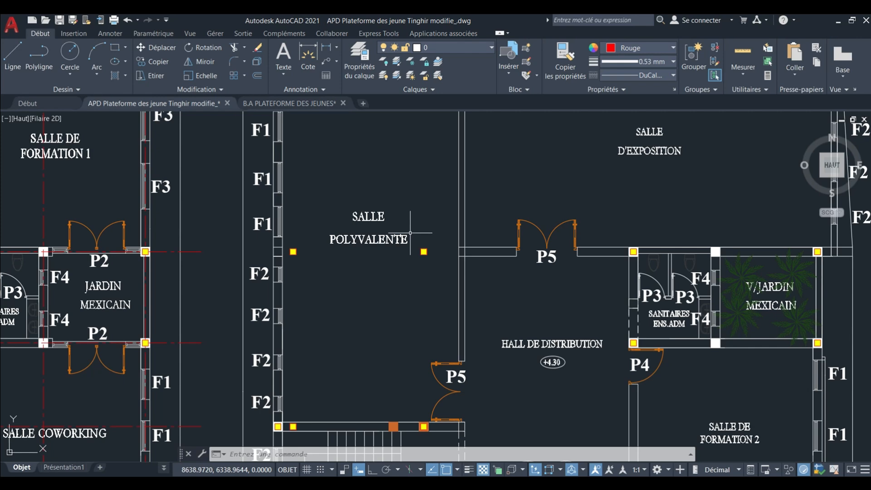
{"action": "scroll", "coordinate": [410, 233], "scroll_direction": "down", "scroll_amount": 2}
{"action": "scroll", "coordinate": [338, 245], "scroll_direction": "up", "scroll_amount": 2}
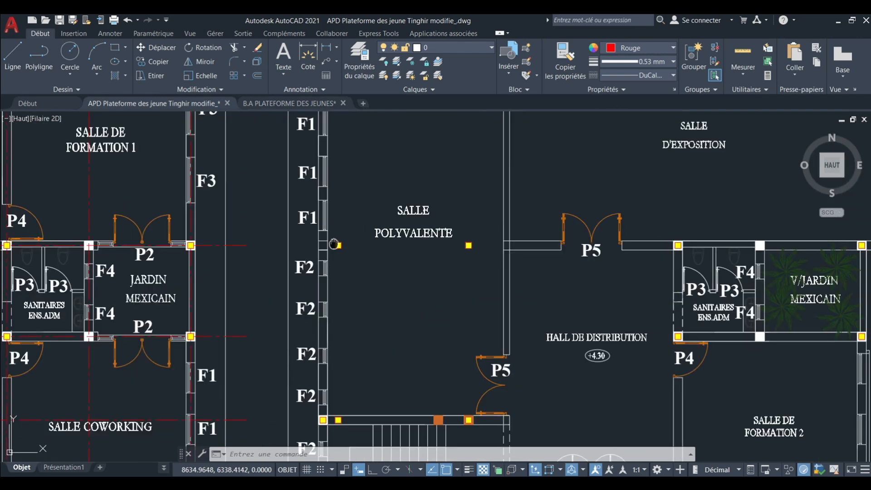
{"action": "middle_click_drag", "start_coordinate": [334, 244], "coordinate": [380, 259]}
{"action": "scroll", "coordinate": [360, 260], "scroll_direction": "down", "scroll_amount": 2}
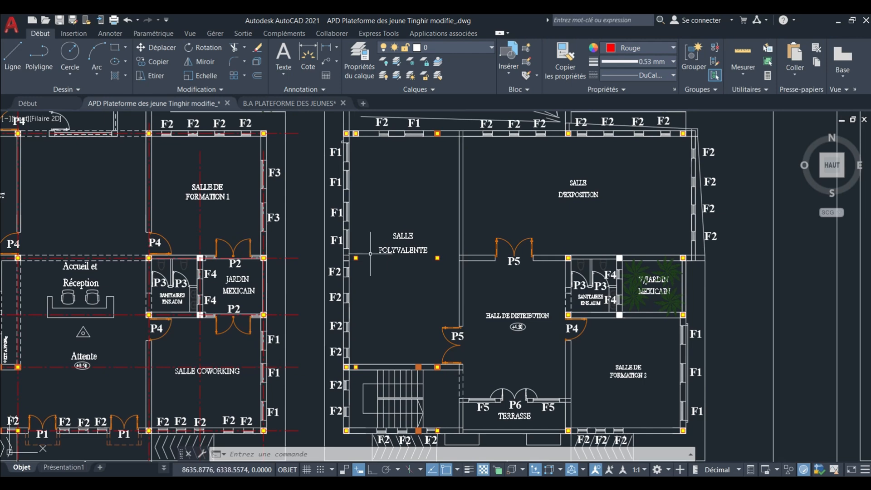
{"action": "middle_click_drag", "start_coordinate": [370, 254], "coordinate": [364, 217]}
{"action": "scroll", "coordinate": [368, 245], "scroll_direction": "down", "scroll_amount": 2}
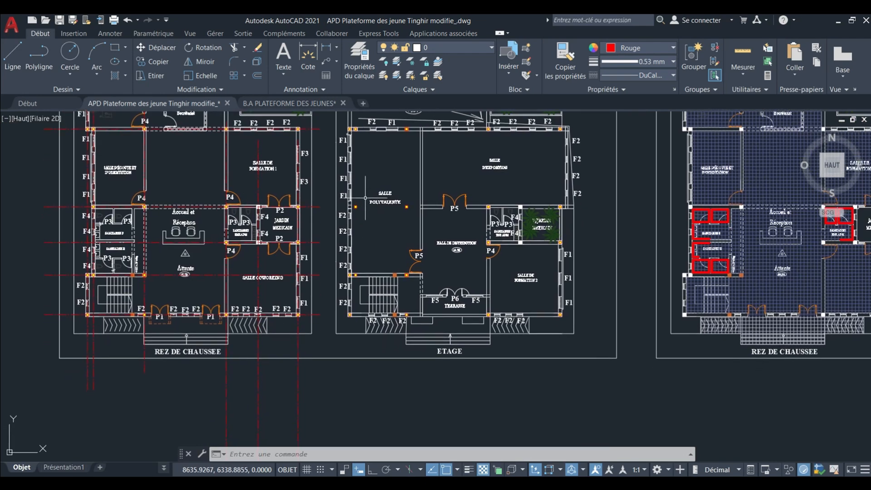
{"action": "scroll", "coordinate": [366, 213], "scroll_direction": "up", "scroll_amount": 3}
{"action": "scroll", "coordinate": [358, 210], "scroll_direction": "down", "scroll_amount": 3}
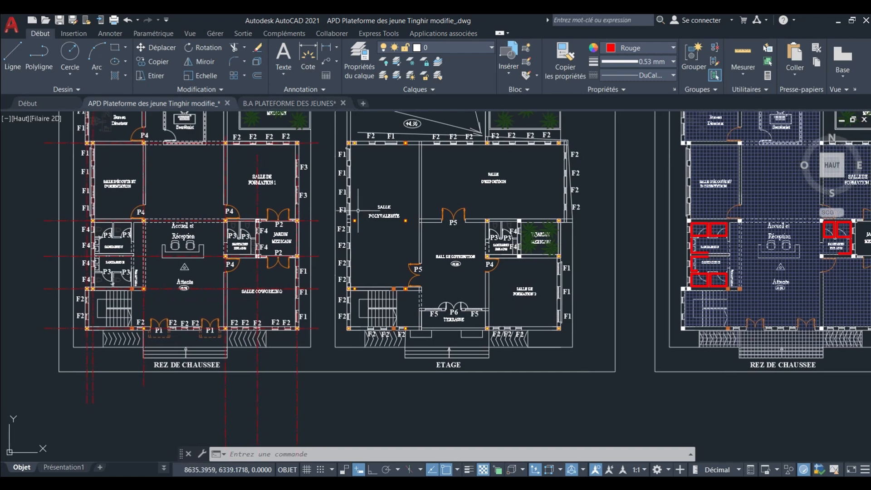
{"action": "scroll", "coordinate": [358, 211], "scroll_direction": "up", "scroll_amount": 3}
{"action": "middle_click_drag", "start_coordinate": [342, 203], "coordinate": [345, 220]}
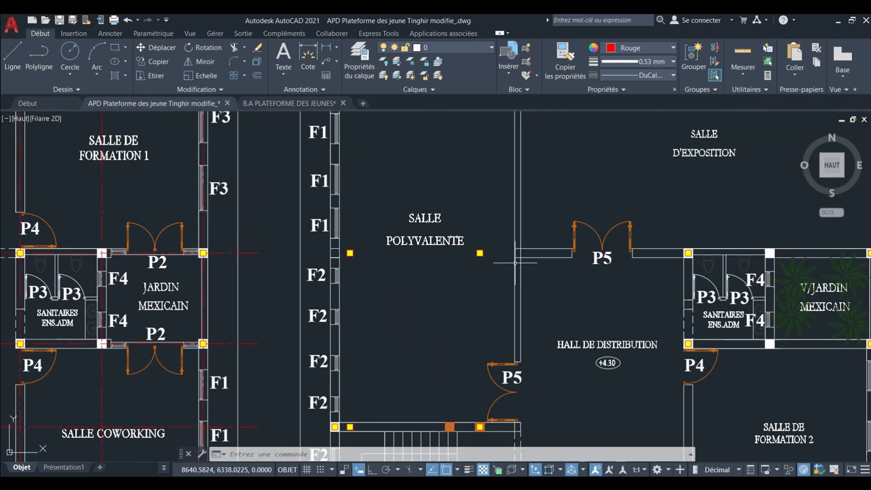
{"action": "scroll", "coordinate": [350, 245], "scroll_direction": "down", "scroll_amount": 2}
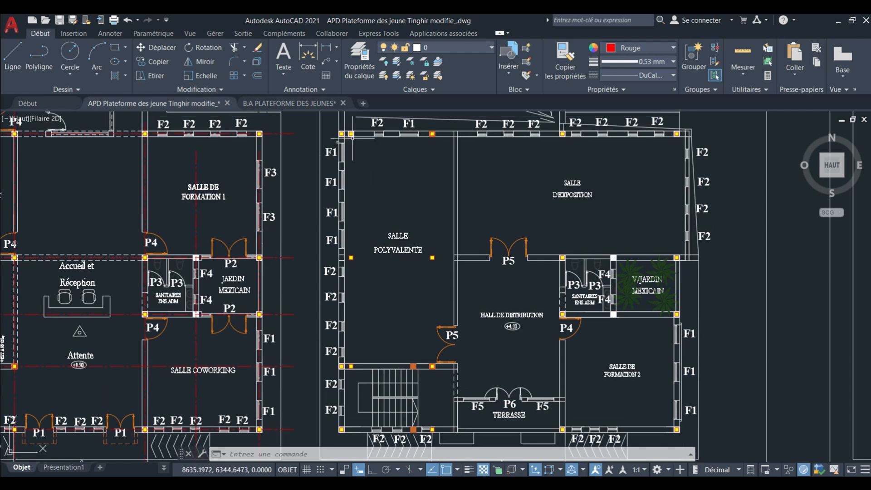
{"action": "scroll", "coordinate": [365, 261], "scroll_direction": "up", "scroll_amount": 3}
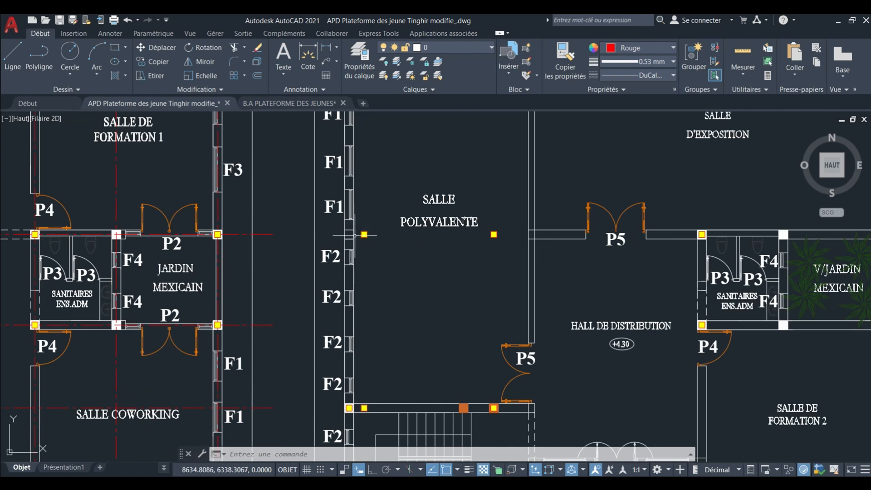
{"action": "scroll", "coordinate": [355, 235], "scroll_direction": "down", "scroll_amount": 4}
{"action": "scroll", "coordinate": [353, 233], "scroll_direction": "up", "scroll_amount": 6}
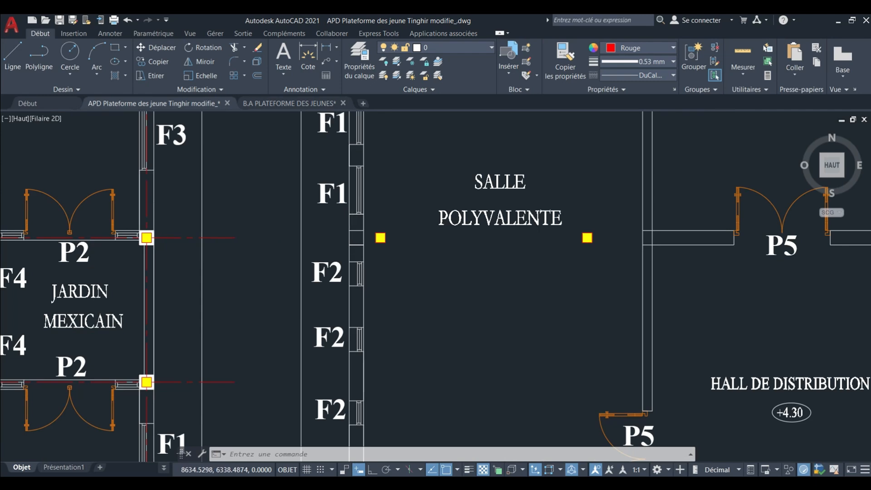
Inspect the column block on the west wall at Sanitaires F in the REZ DE CHAUSSEE and compare it with the ETAGE.
{"action": "scroll", "coordinate": [349, 240], "scroll_direction": "down", "scroll_amount": 5}
{"action": "middle_click_drag", "start_coordinate": [385, 240], "coordinate": [469, 243]}
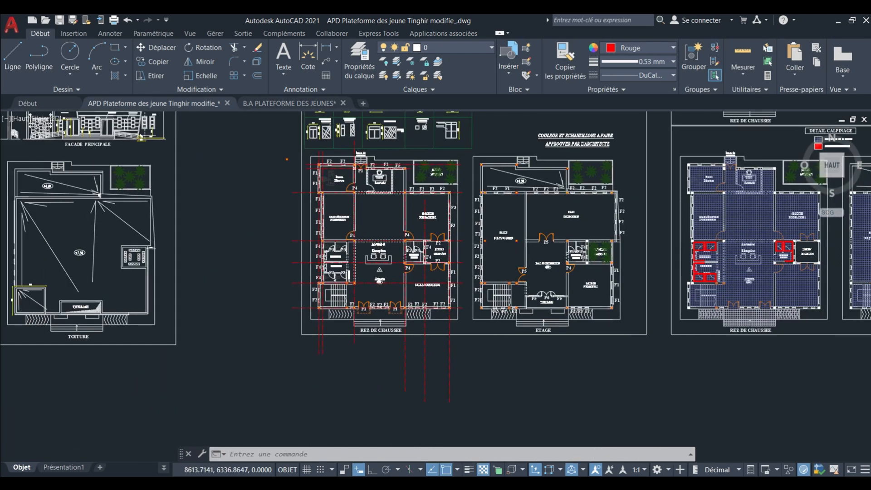
{"action": "scroll", "coordinate": [319, 241], "scroll_direction": "up", "scroll_amount": 10}
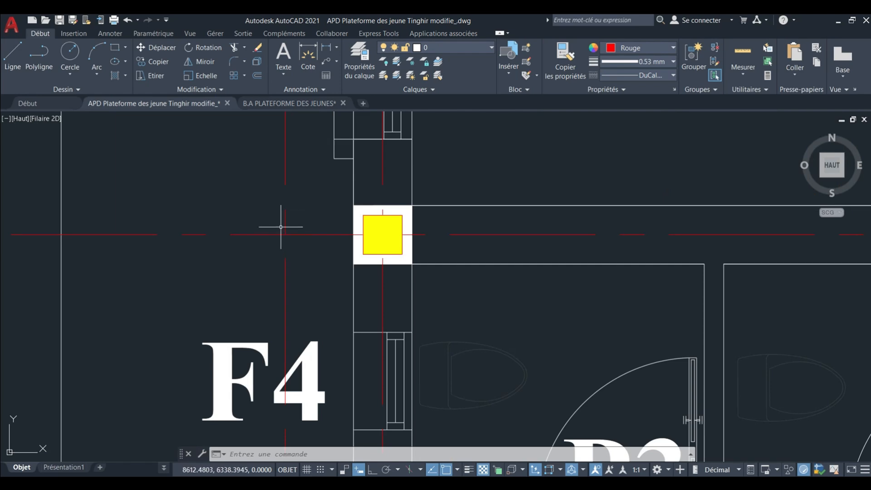
{"action": "scroll", "coordinate": [281, 227], "scroll_direction": "down", "scroll_amount": 8}
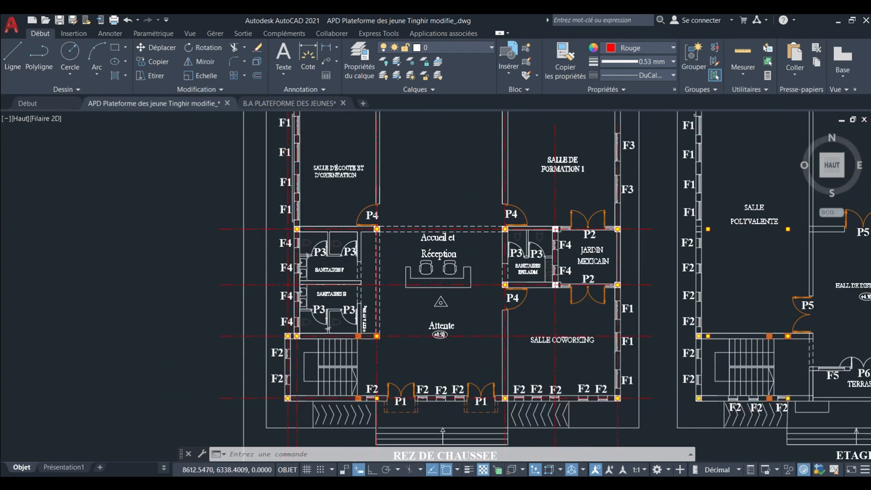
{"action": "scroll", "coordinate": [285, 227], "scroll_direction": "down", "scroll_amount": 4}
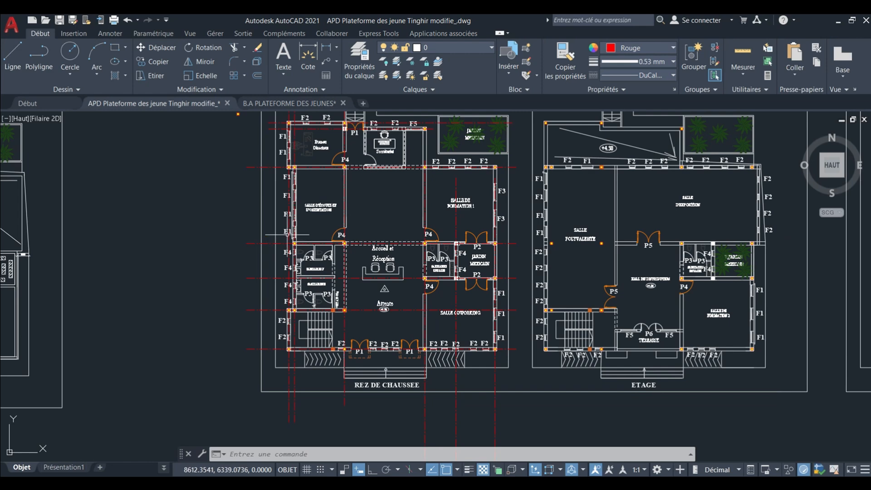
{"action": "scroll", "coordinate": [288, 235], "scroll_direction": "down", "scroll_amount": 3}
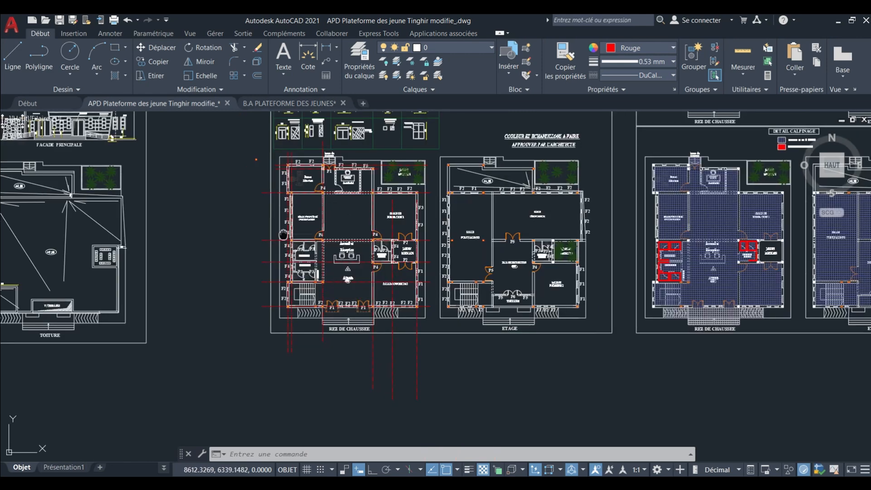
{"action": "scroll", "coordinate": [442, 219], "scroll_direction": "up", "scroll_amount": 5}
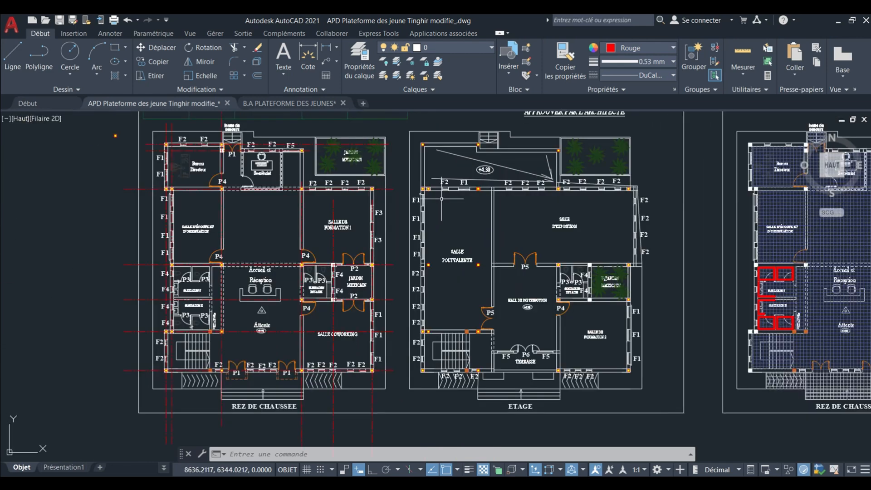
Examine the ETAGE column blocks from the stairwell and Terrasse to the Salle de Formation 2 and Salle d'Exposition walls.
{"action": "mouse_move", "coordinate": [441, 218]}
{"action": "middle_mouse_down"}
{"action": "mouse_move", "coordinate": [408, 213]}
{"action": "mouse_move", "coordinate": [367, 179]}
{"action": "middle_mouse_up"}
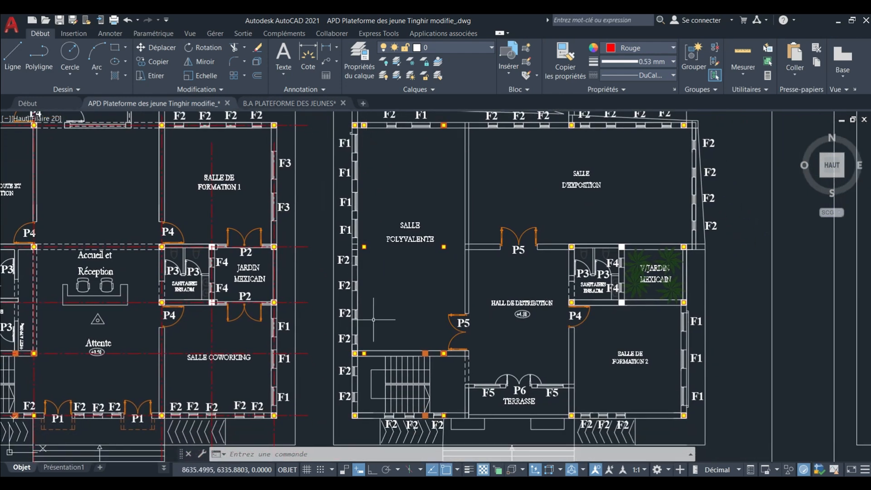
{"action": "middle_click_drag", "start_coordinate": [376, 363], "coordinate": [375, 297]}
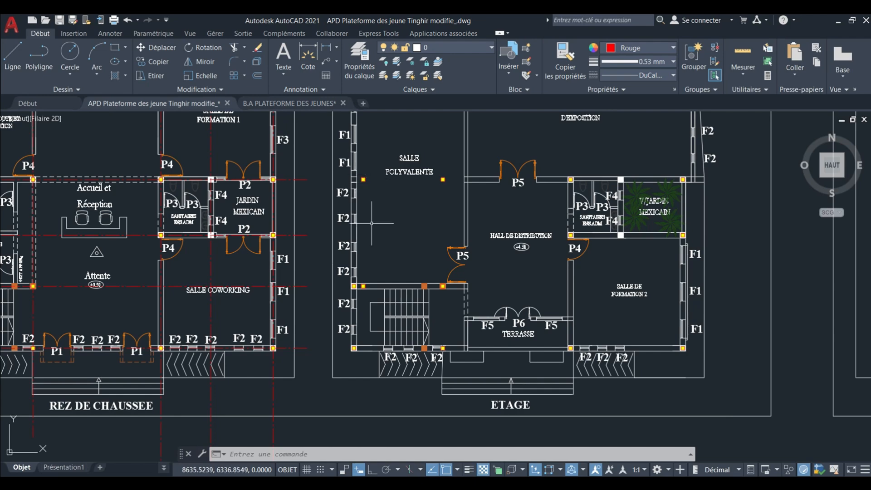
{"action": "scroll", "coordinate": [372, 223], "scroll_direction": "down", "scroll_amount": 6}
{"action": "scroll", "coordinate": [440, 303], "scroll_direction": "up", "scroll_amount": 4}
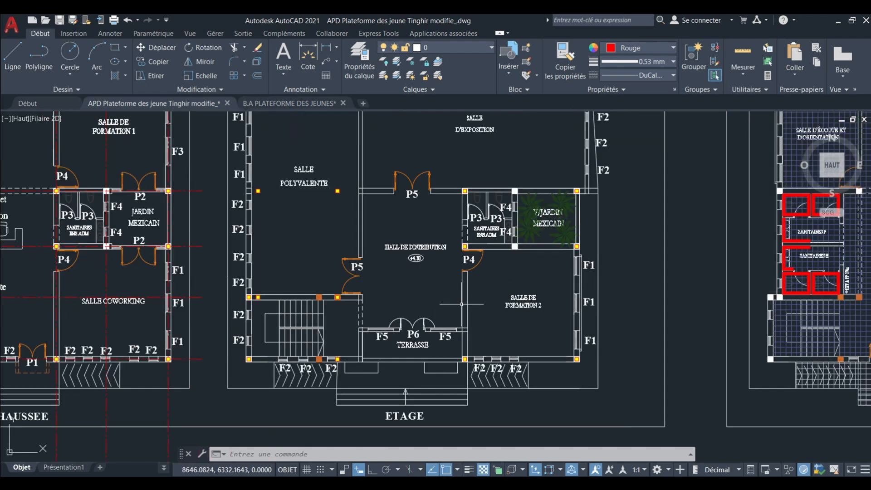
{"action": "middle_click_drag", "start_coordinate": [445, 299], "coordinate": [385, 311]}
{"action": "mouse_move", "coordinate": [445, 282]}
{"action": "middle_mouse_down"}
{"action": "mouse_move", "coordinate": [433, 281]}
{"action": "mouse_move", "coordinate": [427, 344]}
{"action": "middle_mouse_up"}
{"action": "scroll", "coordinate": [385, 272], "scroll_direction": "up", "scroll_amount": 2}
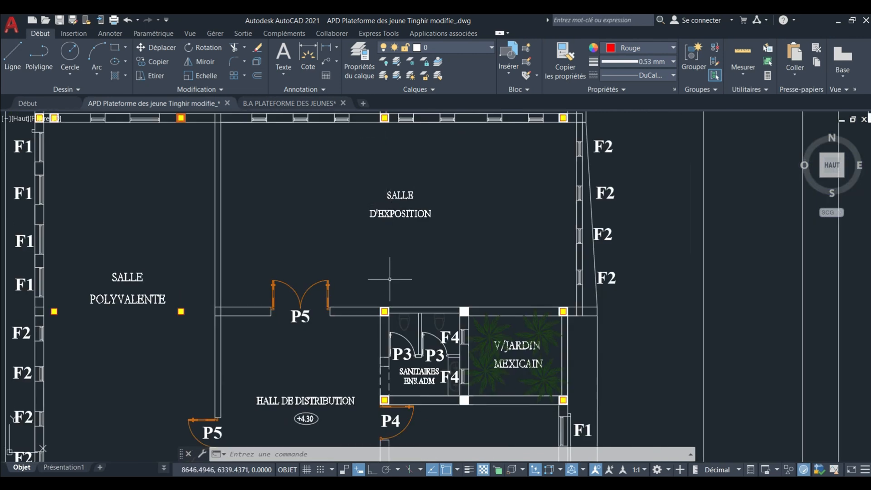
{"action": "scroll", "coordinate": [388, 286], "scroll_direction": "down", "scroll_amount": 2}
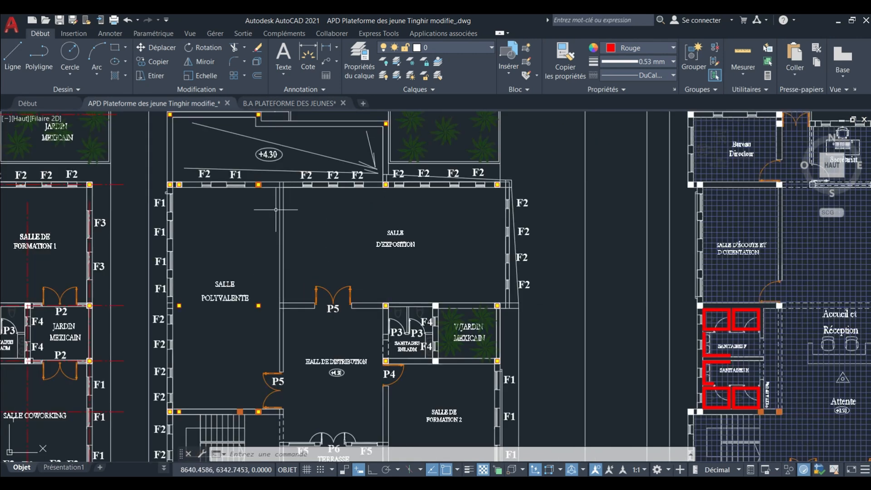
{"action": "middle_click_drag", "start_coordinate": [275, 255], "coordinate": [284, 230]}
{"action": "scroll", "coordinate": [284, 230], "scroll_direction": "down", "scroll_amount": 2}
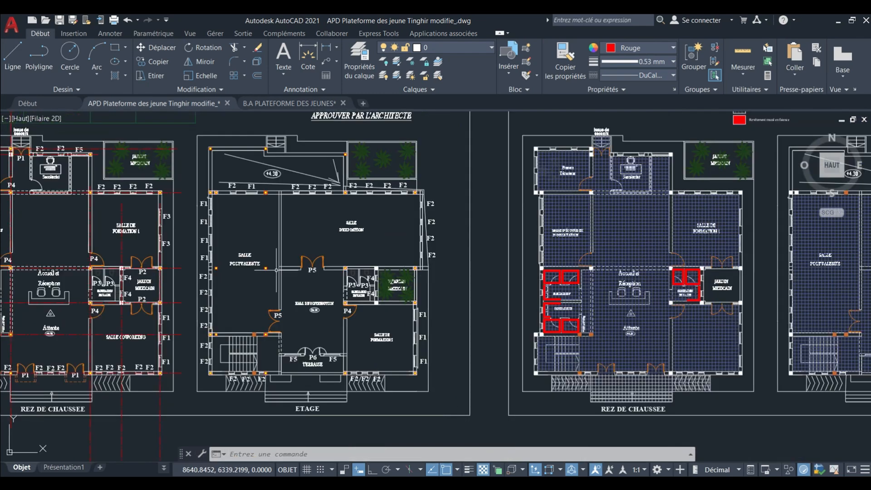
{"action": "scroll", "coordinate": [275, 268], "scroll_direction": "up", "scroll_amount": 2}
{"action": "scroll", "coordinate": [272, 257], "scroll_direction": "up", "scroll_amount": 2}
{"action": "scroll", "coordinate": [271, 254], "scroll_direction": "down", "scroll_amount": 4}
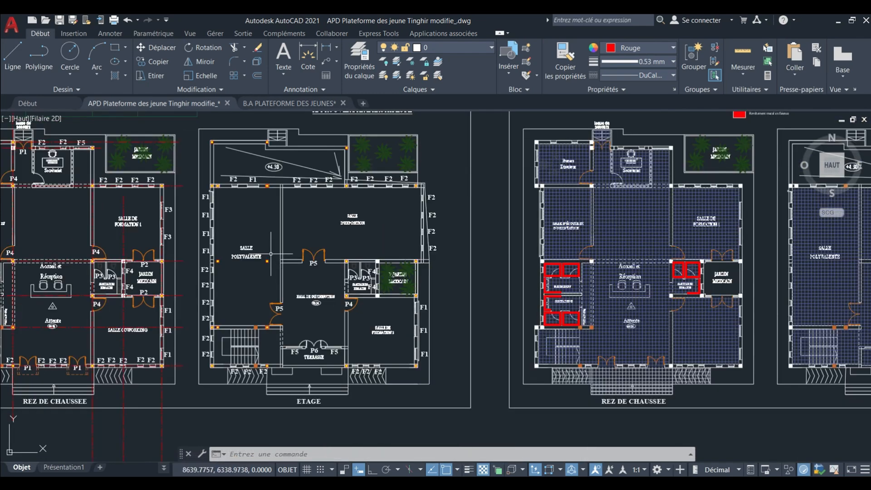
{"action": "scroll", "coordinate": [280, 263], "scroll_direction": "up", "scroll_amount": 4}
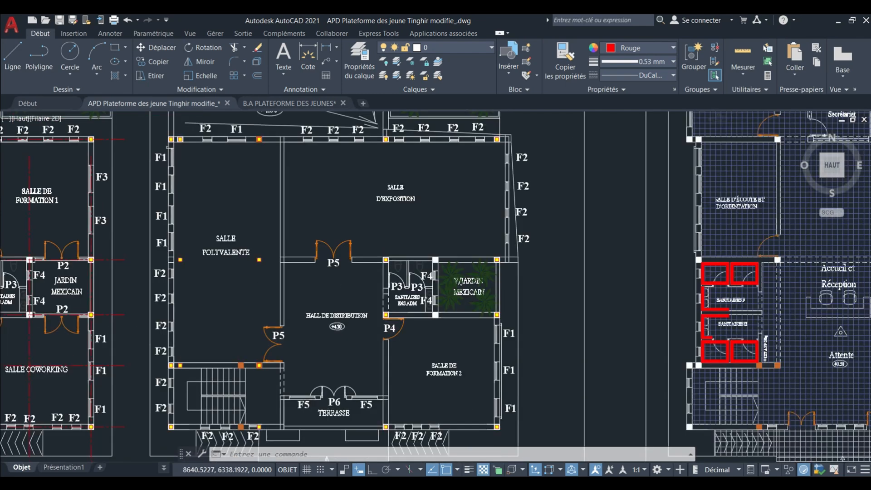
Inspect the eastern free-standing block in the Salle Polyvalente relative to the wall line between the Salle d'Exposition and Hall de Distribution.
{"action": "mouse_move", "coordinate": [280, 262]}
{"action": "middle_mouse_down"}
{"action": "mouse_move", "coordinate": [344, 279]}
{"action": "mouse_move", "coordinate": [423, 272]}
{"action": "mouse_move", "coordinate": [474, 284]}
{"action": "middle_mouse_up"}
{"action": "scroll", "coordinate": [369, 272], "scroll_direction": "down", "scroll_amount": 4}
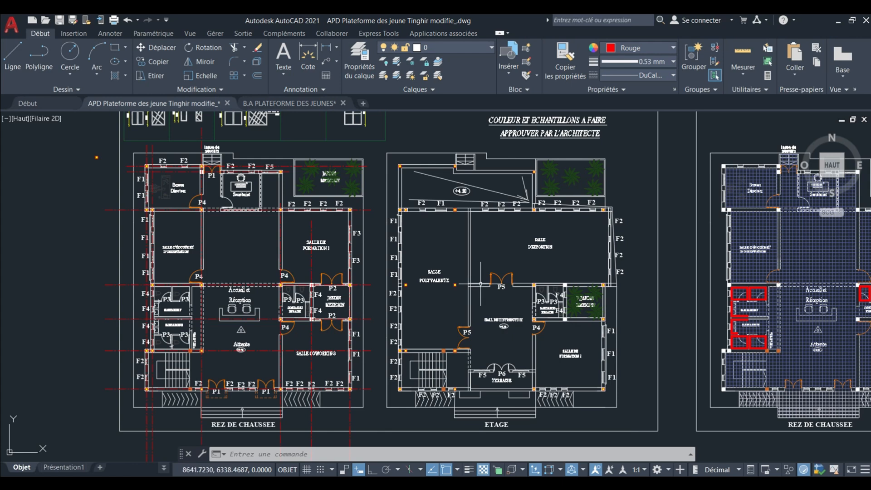
{"action": "scroll", "coordinate": [467, 280], "scroll_direction": "up", "scroll_amount": 4}
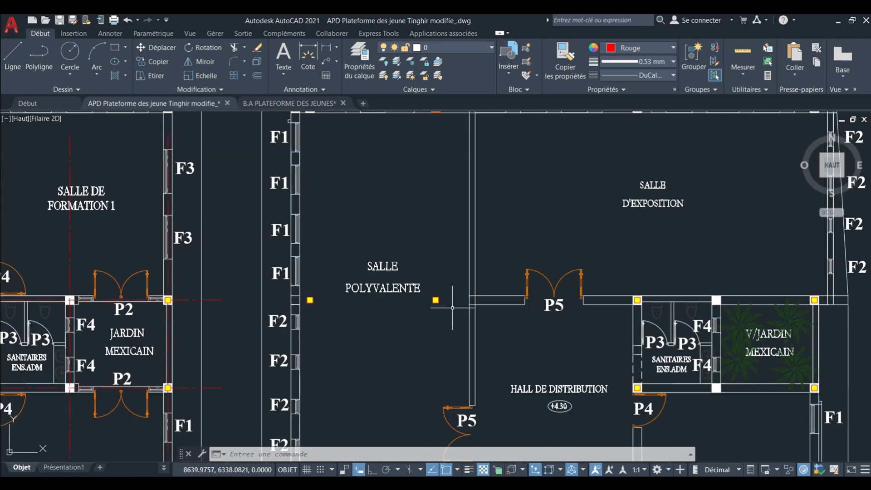
{"action": "middle_click_drag", "start_coordinate": [452, 308], "coordinate": [430, 305]}
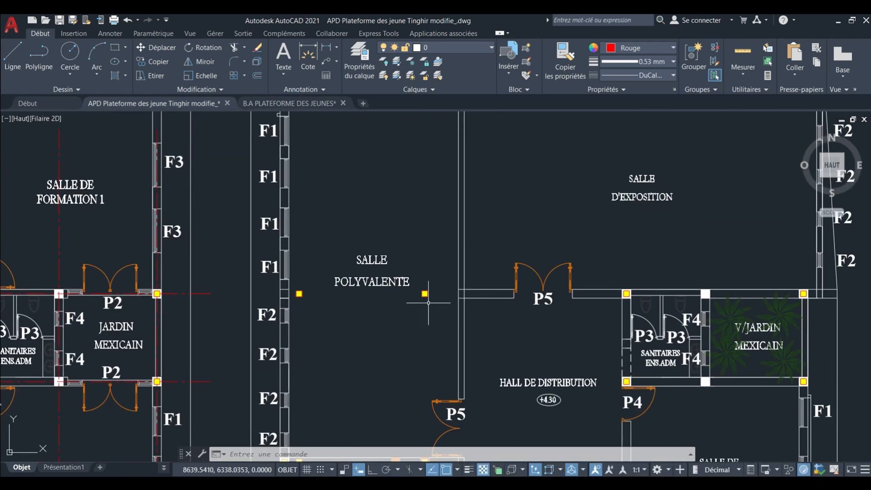
{"action": "scroll", "coordinate": [431, 302], "scroll_direction": "down", "scroll_amount": 4}
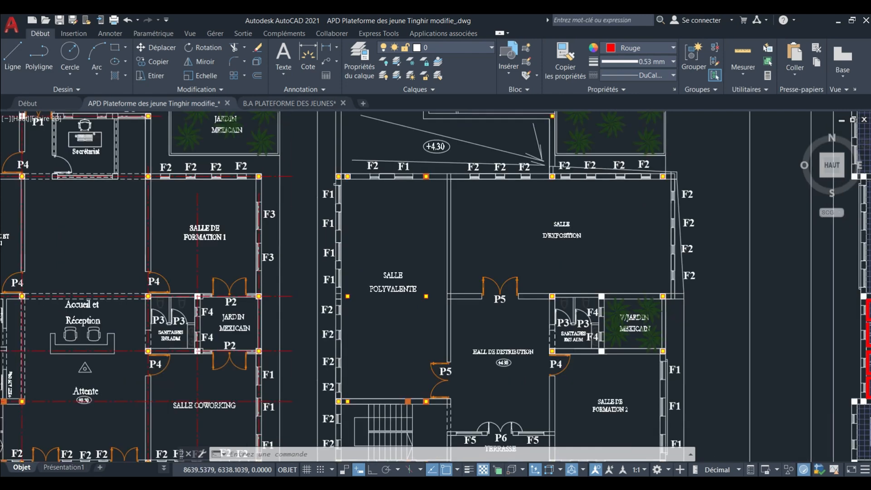
{"action": "scroll", "coordinate": [433, 298], "scroll_direction": "up", "scroll_amount": 4}
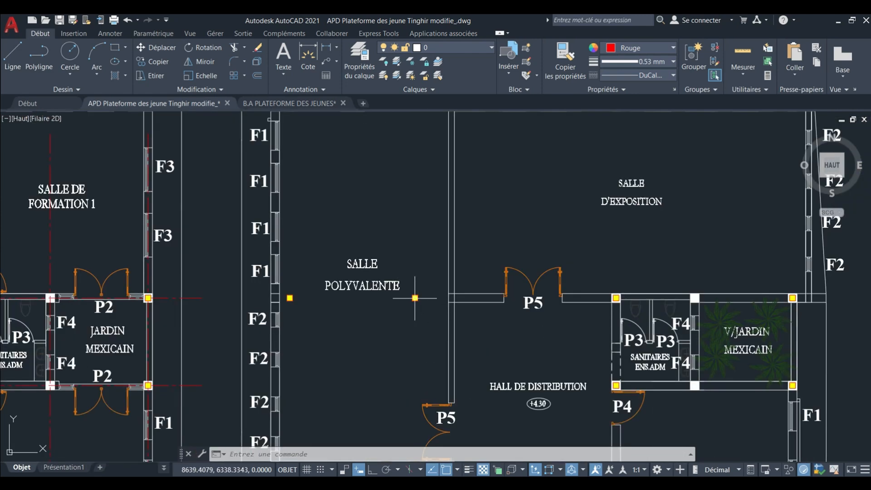
{"action": "scroll", "coordinate": [414, 298], "scroll_direction": "up", "scroll_amount": 4}
{"action": "scroll", "coordinate": [410, 301], "scroll_direction": "down", "scroll_amount": 2}
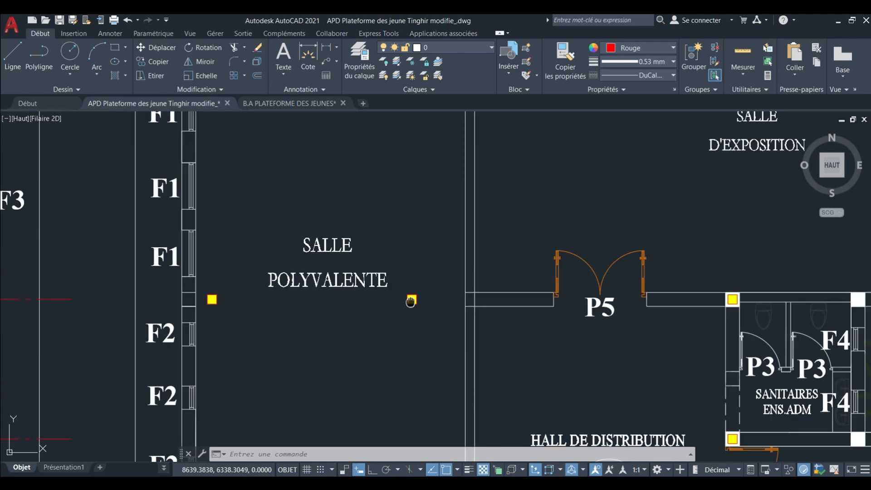
{"action": "middle_click_drag", "start_coordinate": [410, 301], "coordinate": [425, 291]}
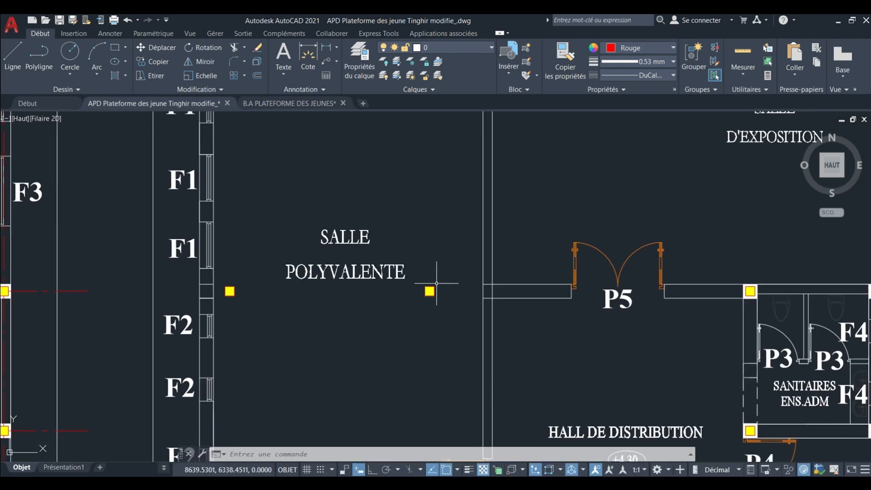
Compare the ETAGE column blocks around the Salle Polyvalente, stairwell and Terrasse with the REZ DE CHAUSSEE column grid.
{"action": "scroll", "coordinate": [437, 280], "scroll_direction": "down", "scroll_amount": 4}
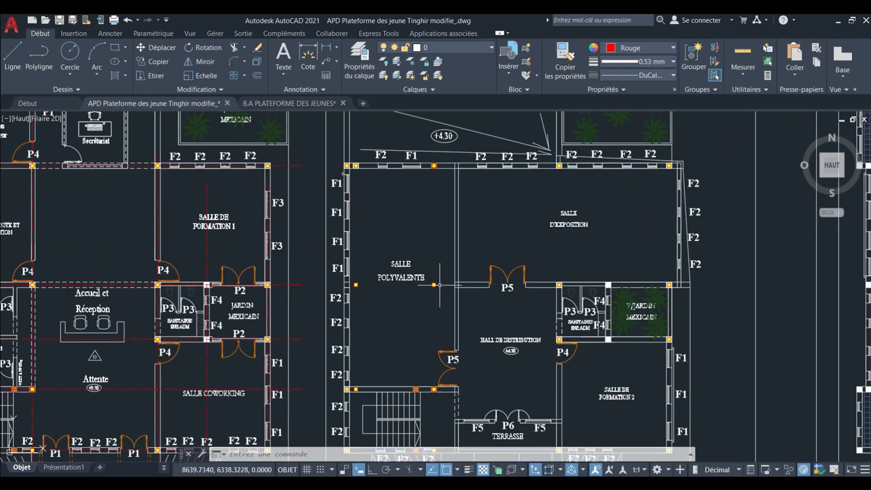
{"action": "scroll", "coordinate": [434, 284], "scroll_direction": "down", "scroll_amount": 6}
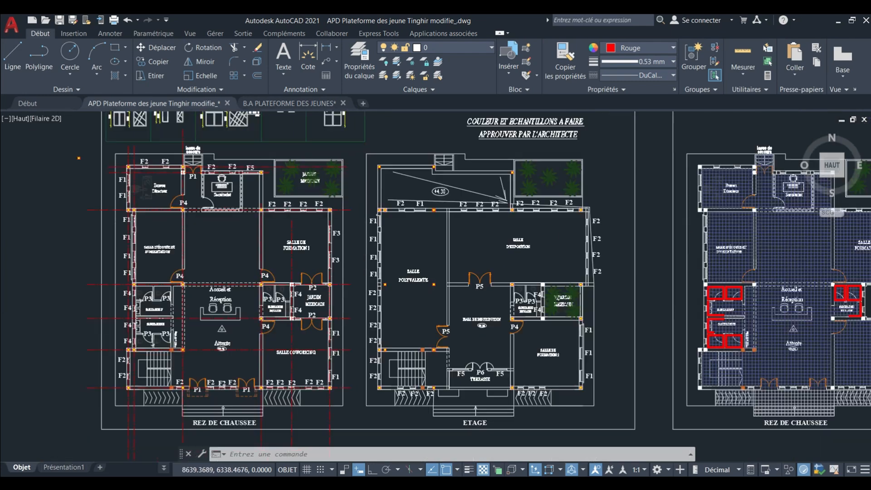
{"action": "middle_click_drag", "start_coordinate": [434, 284], "coordinate": [434, 258]}
{"action": "scroll", "coordinate": [450, 276], "scroll_direction": "up", "scroll_amount": 8}
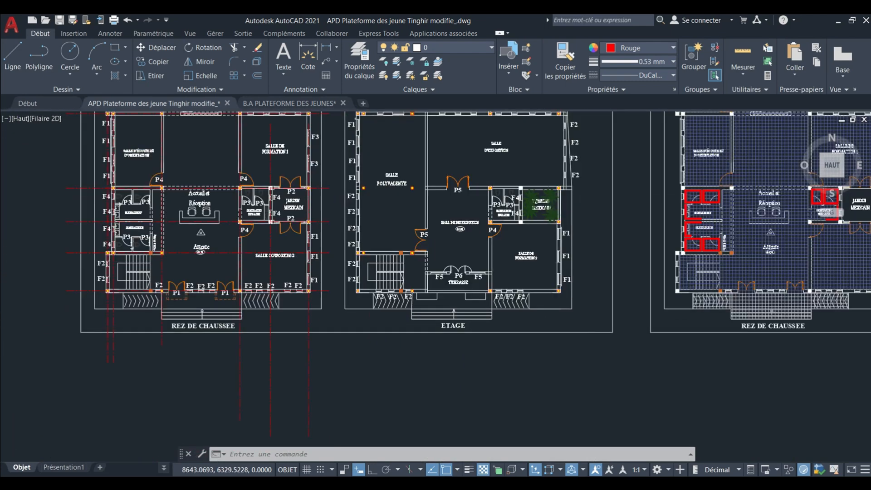
{"action": "scroll", "coordinate": [455, 298], "scroll_direction": "down", "scroll_amount": 4}
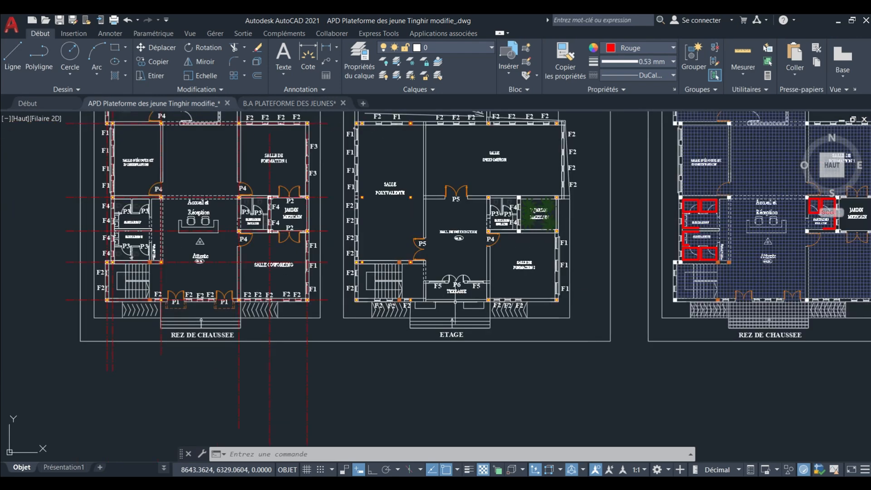
{"action": "scroll", "coordinate": [394, 285], "scroll_direction": "up", "scroll_amount": 6}
{"action": "mouse_move", "coordinate": [418, 276]}
{"action": "middle_mouse_down"}
{"action": "mouse_move", "coordinate": [412, 241]}
{"action": "mouse_move", "coordinate": [408, 260]}
{"action": "middle_mouse_up"}
{"action": "scroll", "coordinate": [408, 260], "scroll_direction": "down", "scroll_amount": 4}
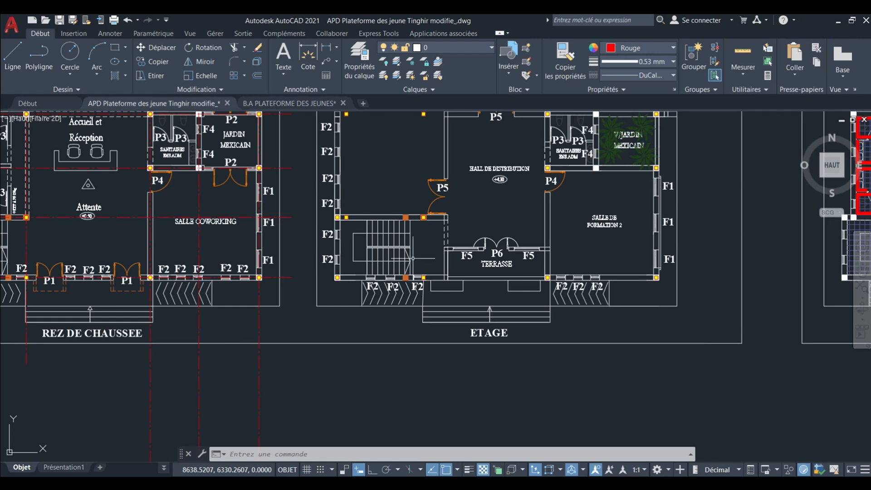
{"action": "scroll", "coordinate": [413, 259], "scroll_direction": "down", "scroll_amount": 4}
{"action": "mouse_move", "coordinate": [457, 200]}
{"action": "middle_mouse_down"}
{"action": "mouse_move", "coordinate": [460, 229]}
{"action": "mouse_move", "coordinate": [442, 240]}
{"action": "mouse_move", "coordinate": [417, 210]}
{"action": "middle_mouse_up"}
{"action": "scroll", "coordinate": [445, 207], "scroll_direction": "up", "scroll_amount": 4}
{"action": "scroll", "coordinate": [436, 226], "scroll_direction": "down", "scroll_amount": 2}
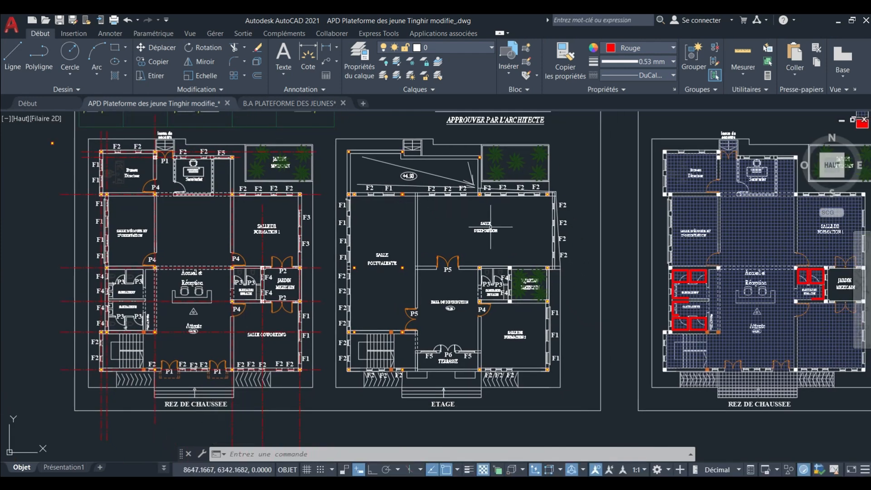
Examine the ETAGE north column row and the free-standing blocks beside the wall between Salle Polyvalente and Salle d'Exposition.
{"action": "mouse_move", "coordinate": [491, 226]}
{"action": "middle_mouse_down"}
{"action": "mouse_move", "coordinate": [387, 212]}
{"action": "mouse_move", "coordinate": [418, 231]}
{"action": "mouse_move", "coordinate": [448, 232]}
{"action": "middle_mouse_up"}
{"action": "scroll", "coordinate": [387, 212], "scroll_direction": "down", "scroll_amount": 3}
{"action": "scroll", "coordinate": [388, 212], "scroll_direction": "up", "scroll_amount": 1}
{"action": "scroll", "coordinate": [392, 205], "scroll_direction": "up", "scroll_amount": 2}
{"action": "middle_click_drag", "start_coordinate": [387, 206], "coordinate": [391, 185]}
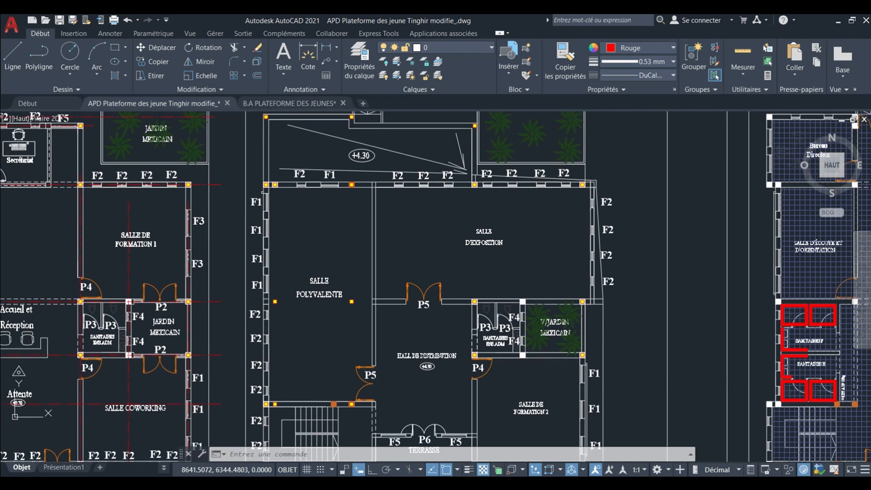
{"action": "scroll", "coordinate": [281, 195], "scroll_direction": "up", "scroll_amount": 4}
{"action": "scroll", "coordinate": [301, 162], "scroll_direction": "down", "scroll_amount": 5}
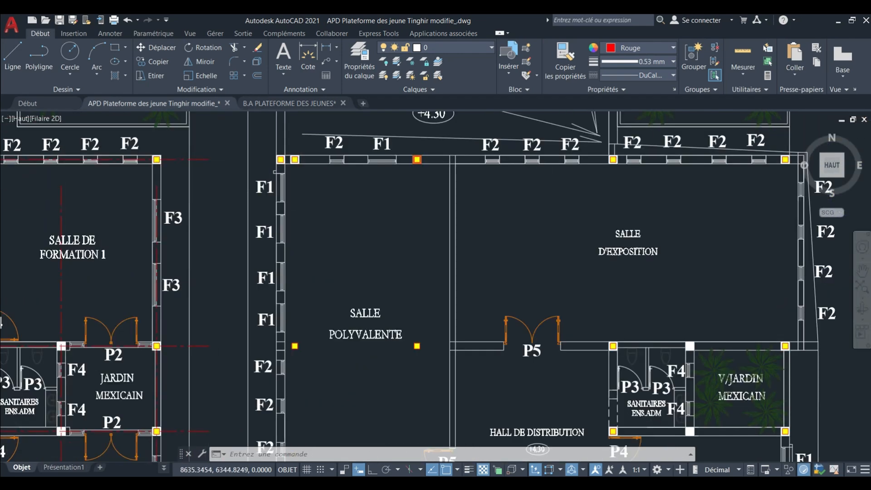
{"action": "mouse_move", "coordinate": [316, 199]}
{"action": "middle_mouse_down"}
{"action": "mouse_move", "coordinate": [360, 202]}
{"action": "mouse_move", "coordinate": [384, 246]}
{"action": "mouse_move", "coordinate": [398, 242]}
{"action": "mouse_move", "coordinate": [385, 240]}
{"action": "middle_mouse_up"}
{"action": "scroll", "coordinate": [385, 240], "scroll_direction": "down", "scroll_amount": 2}
{"action": "scroll", "coordinate": [395, 306], "scroll_direction": "up", "scroll_amount": 2}
{"action": "middle_click_drag", "start_coordinate": [393, 322], "coordinate": [383, 272]}
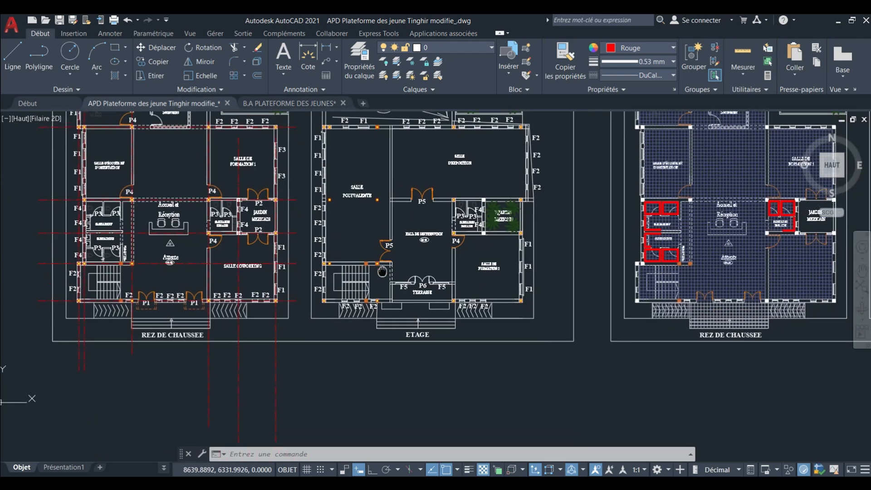
{"action": "scroll", "coordinate": [393, 261], "scroll_direction": "down", "scroll_amount": 8}
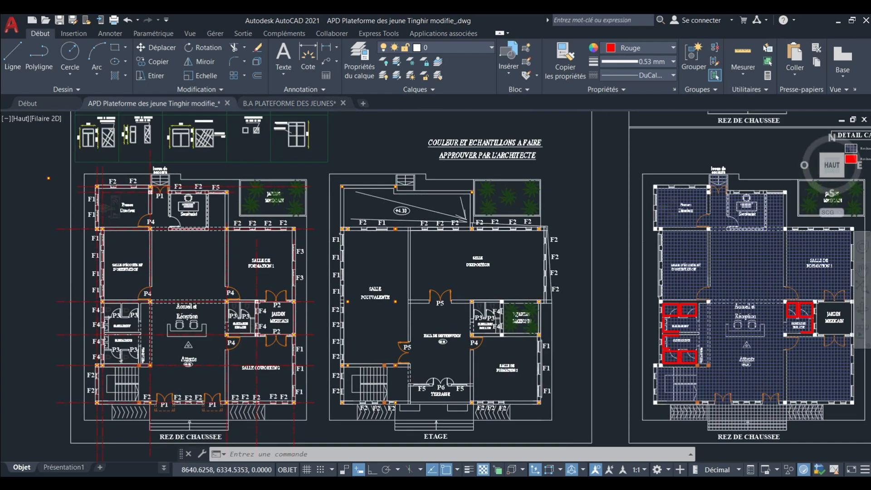
Inspect the upper-floor formwork plan's columns and beams between axes 3 and 6, including the PX1 columns on axis 4.
{"action": "scroll", "coordinate": [395, 244], "scroll_direction": "up", "scroll_amount": 8}
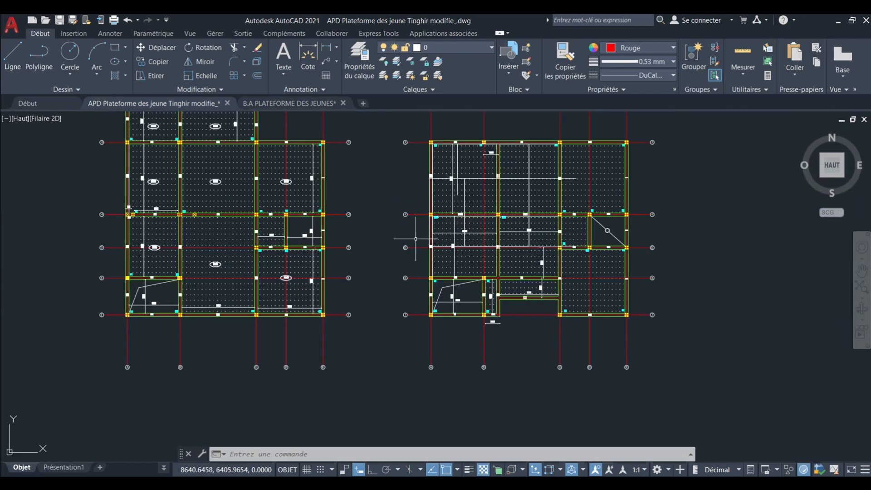
{"action": "middle_click_drag", "start_coordinate": [398, 239], "coordinate": [340, 307]}
{"action": "scroll", "coordinate": [377, 222], "scroll_direction": "up", "scroll_amount": 2}
{"action": "scroll", "coordinate": [377, 222], "scroll_direction": "up", "scroll_amount": 4}
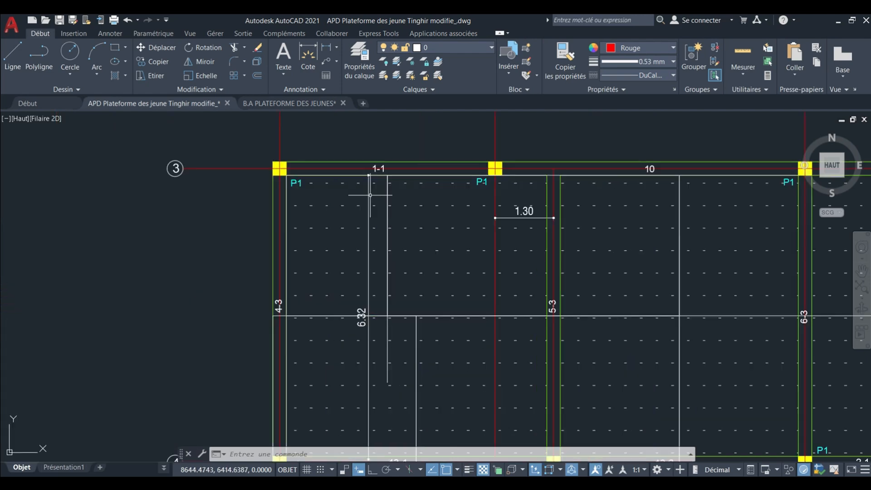
{"action": "middle_click_drag", "start_coordinate": [369, 195], "coordinate": [366, 167]}
{"action": "scroll", "coordinate": [364, 155], "scroll_direction": "down", "scroll_amount": 1}
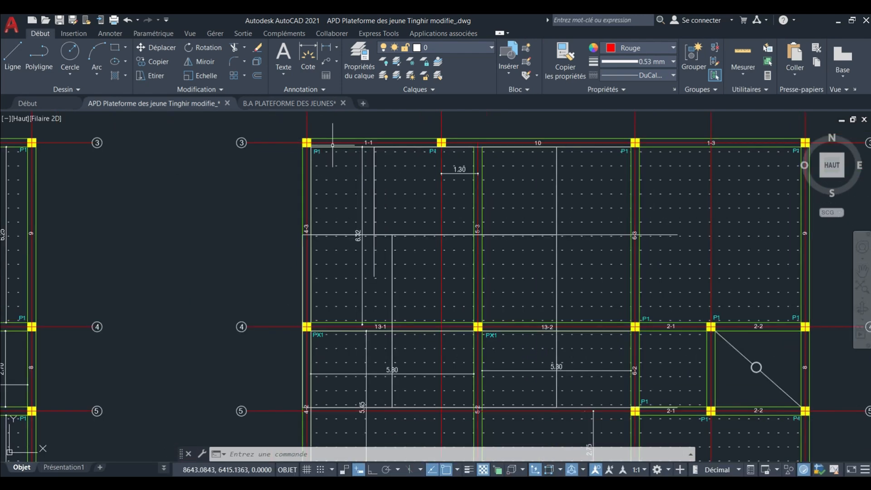
{"action": "scroll", "coordinate": [333, 145], "scroll_direction": "down", "scroll_amount": 2}
{"action": "scroll", "coordinate": [382, 137], "scroll_direction": "down", "scroll_amount": 2}
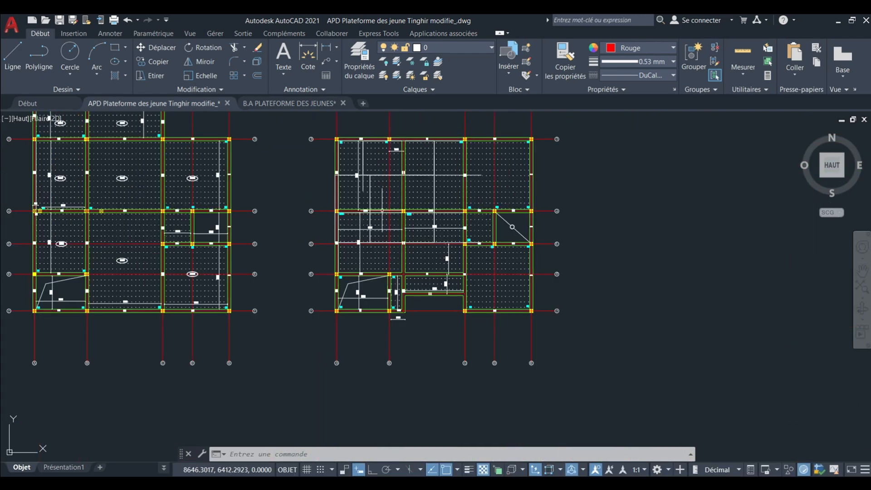
{"action": "scroll", "coordinate": [384, 164], "scroll_direction": "up", "scroll_amount": 2}
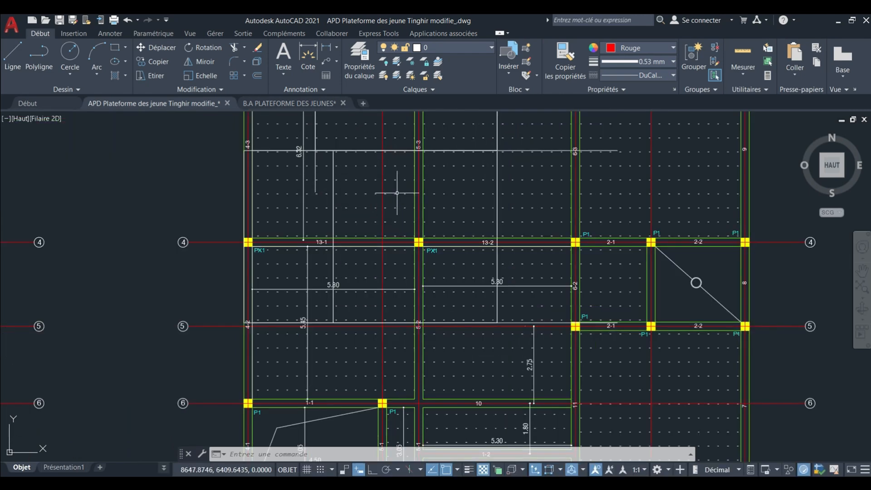
{"action": "scroll", "coordinate": [390, 191], "scroll_direction": "down", "scroll_amount": 3}
Compare the ground-floor formwork plan's columns along axes 3, 4 and 5 with those of the upper-floor formwork plan.
{"action": "key", "text": "ctrl+a"}
{"action": "scroll", "coordinate": [337, 219], "scroll_direction": "up", "scroll_amount": 4}
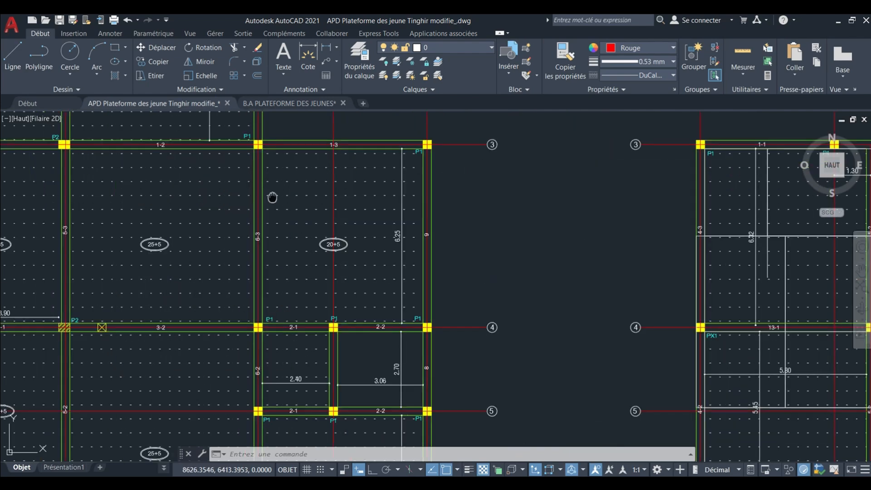
{"action": "scroll", "coordinate": [331, 184], "scroll_direction": "down", "scroll_amount": 3}
{"action": "scroll", "coordinate": [344, 179], "scroll_direction": "up", "scroll_amount": 2}
{"action": "scroll", "coordinate": [344, 177], "scroll_direction": "down", "scroll_amount": 6}
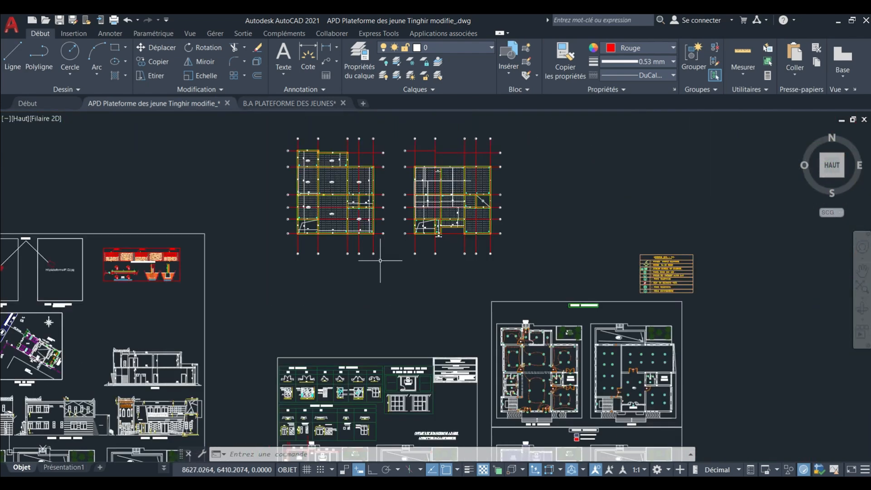
{"action": "middle_click_drag", "start_coordinate": [383, 260], "coordinate": [328, 235]}
{"action": "scroll", "coordinate": [358, 177], "scroll_direction": "up", "scroll_amount": 2}
{"action": "middle_click_drag", "start_coordinate": [358, 177], "coordinate": [386, 261]}
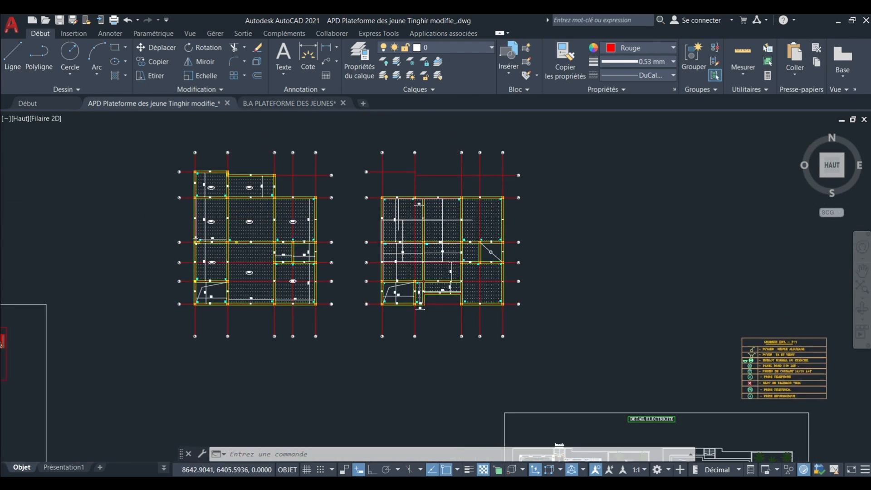
{"action": "scroll", "coordinate": [196, 237], "scroll_direction": "up", "scroll_amount": 4}
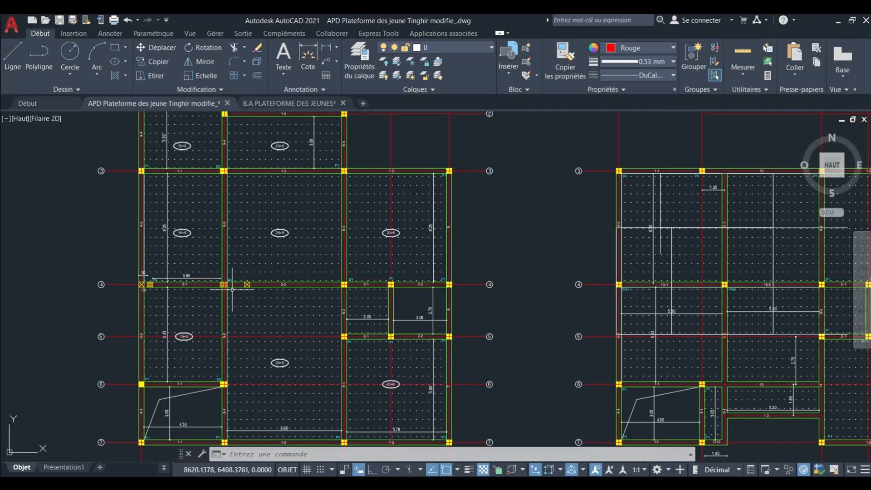
{"action": "scroll", "coordinate": [202, 253], "scroll_direction": "down", "scroll_amount": 2}
Review the column layouts of the formwork plans against the REZ DE CHAUSSEE and ETAGE architectural plans.
{"action": "middle_click_drag", "start_coordinate": [254, 291], "coordinate": [253, 247]}
{"action": "mouse_move", "coordinate": [274, 280]}
{"action": "middle_mouse_down"}
{"action": "mouse_move", "coordinate": [241, 251]}
{"action": "mouse_move", "coordinate": [227, 188]}
{"action": "middle_mouse_up"}
{"action": "scroll", "coordinate": [299, 179], "scroll_direction": "down", "scroll_amount": 8}
{"action": "mouse_move", "coordinate": [309, 298]}
{"action": "middle_mouse_down"}
{"action": "mouse_move", "coordinate": [310, 232]}
{"action": "mouse_move", "coordinate": [294, 273]}
{"action": "mouse_move", "coordinate": [315, 383]}
{"action": "middle_mouse_up"}
{"action": "scroll", "coordinate": [310, 233], "scroll_direction": "up", "scroll_amount": 4}
{"action": "scroll", "coordinate": [279, 235], "scroll_direction": "up", "scroll_amount": 2}
{"action": "scroll", "coordinate": [294, 274], "scroll_direction": "down", "scroll_amount": 4}
{"action": "scroll", "coordinate": [352, 200], "scroll_direction": "up", "scroll_amount": 5}
{"action": "mouse_move", "coordinate": [351, 193]}
{"action": "middle_mouse_down"}
{"action": "mouse_move", "coordinate": [364, 246]}
{"action": "mouse_move", "coordinate": [369, 212]}
{"action": "mouse_move", "coordinate": [373, 254]}
{"action": "mouse_move", "coordinate": [371, 186]}
{"action": "middle_mouse_up"}
{"action": "scroll", "coordinate": [366, 242], "scroll_direction": "down", "scroll_amount": 2}
{"action": "scroll", "coordinate": [373, 254], "scroll_direction": "up", "scroll_amount": 4}
{"action": "scroll", "coordinate": [370, 227], "scroll_direction": "down", "scroll_amount": 5}
{"action": "scroll", "coordinate": [372, 187], "scroll_direction": "down", "scroll_amount": 3}
{"action": "scroll", "coordinate": [384, 290], "scroll_direction": "up", "scroll_amount": 3}
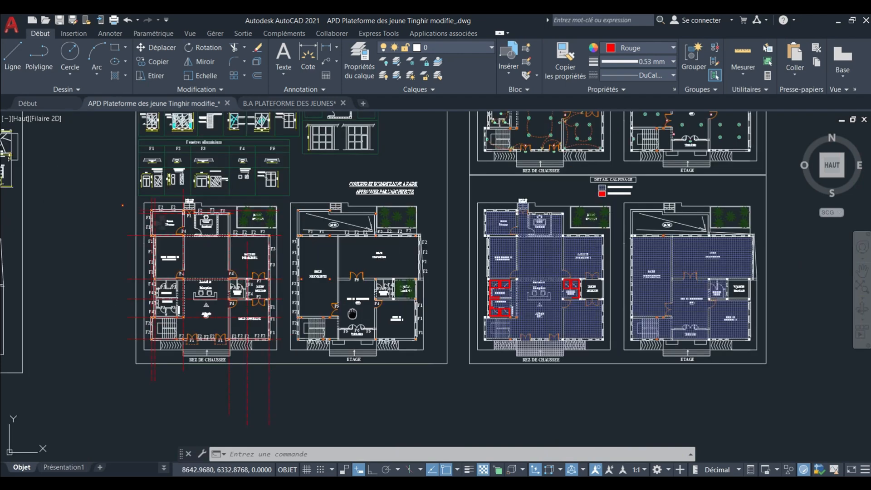
{"action": "middle_click_drag", "start_coordinate": [158, 226], "coordinate": [187, 203]}
{"action": "scroll", "coordinate": [333, 274], "scroll_direction": "up", "scroll_amount": 4}
{"action": "mouse_move", "coordinate": [333, 274]}
{"action": "middle_mouse_down"}
{"action": "mouse_move", "coordinate": [373, 265]}
{"action": "mouse_move", "coordinate": [348, 304]}
{"action": "middle_mouse_up"}
{"action": "scroll", "coordinate": [373, 246], "scroll_direction": "up", "scroll_amount": 2}
{"action": "scroll", "coordinate": [440, 234], "scroll_direction": "down", "scroll_amount": 6}
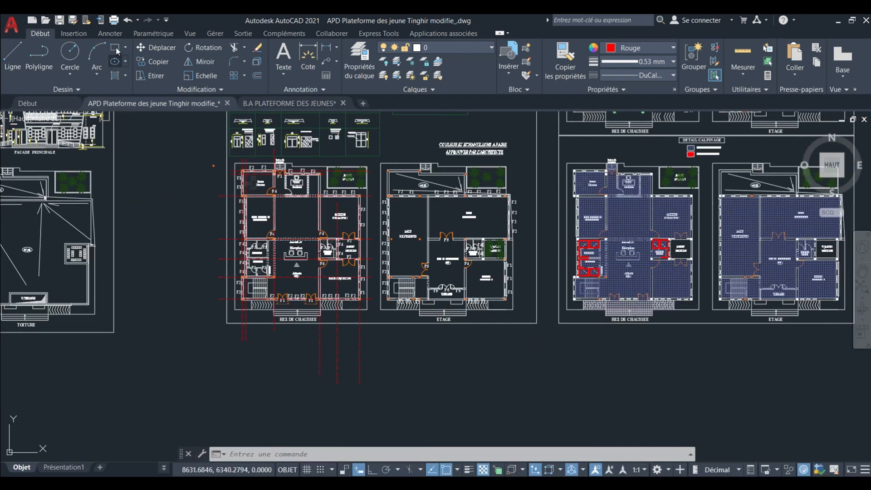
{"action": "scroll", "coordinate": [260, 204], "scroll_direction": "up", "scroll_amount": 2}
{"action": "mouse_move", "coordinate": [262, 200]}
{"action": "middle_mouse_down"}
{"action": "mouse_move", "coordinate": [288, 230]}
{"action": "mouse_move", "coordinate": [331, 222]}
{"action": "mouse_move", "coordinate": [255, 168]}
{"action": "middle_mouse_up"}
{"action": "scroll", "coordinate": [250, 165], "scroll_direction": "up", "scroll_amount": 10}
{"action": "key", "text": "Escape"}
{"action": "key", "text": "Escape"}
{"action": "key", "text": "Escape"}
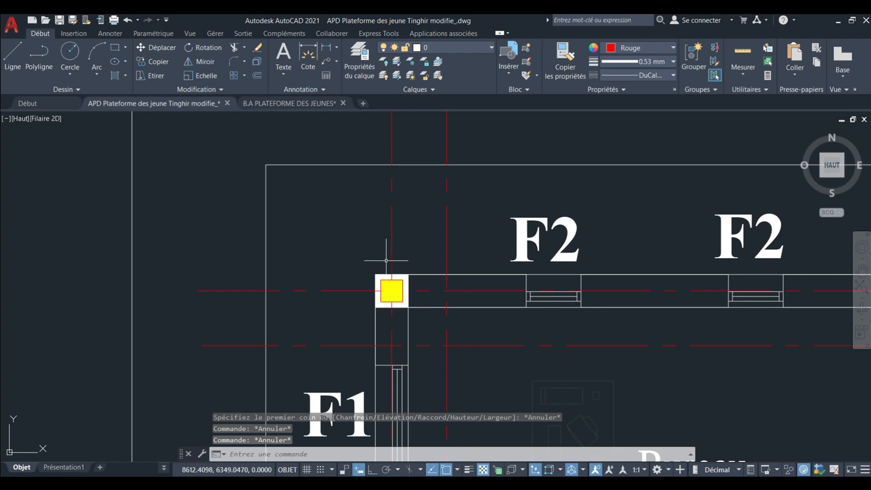
Select the column block and axis lines at the Bureau Directeur's northwest corner and extend the selection to all similar objects.
{"action": "scroll", "coordinate": [397, 277], "scroll_direction": "up", "scroll_amount": 2}
{"action": "left_click", "coordinate": [401, 283]}
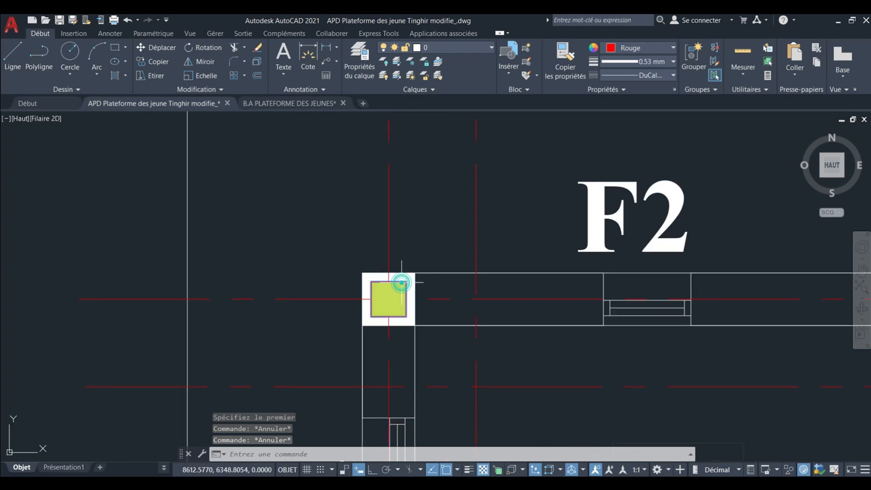
{"action": "scroll", "coordinate": [354, 211], "scroll_direction": "down", "scroll_amount": 8}
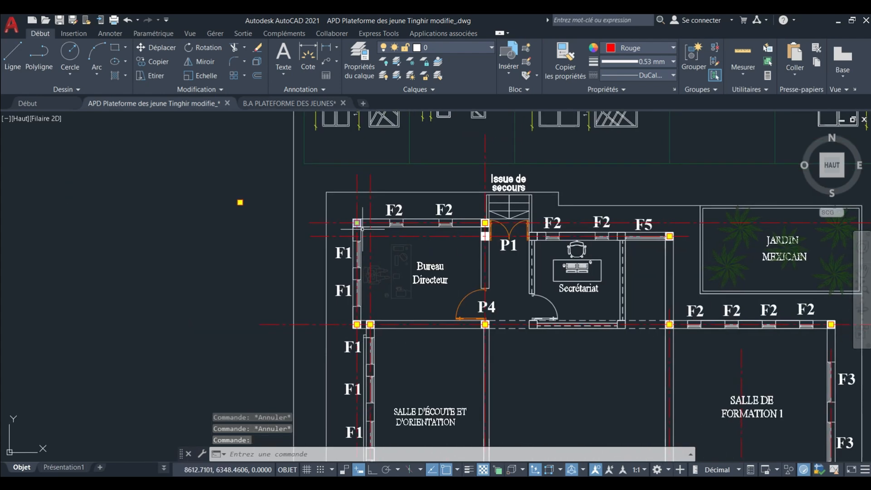
{"action": "scroll", "coordinate": [367, 200], "scroll_direction": "up", "scroll_amount": 2}
{"action": "left_click", "coordinate": [347, 201]}
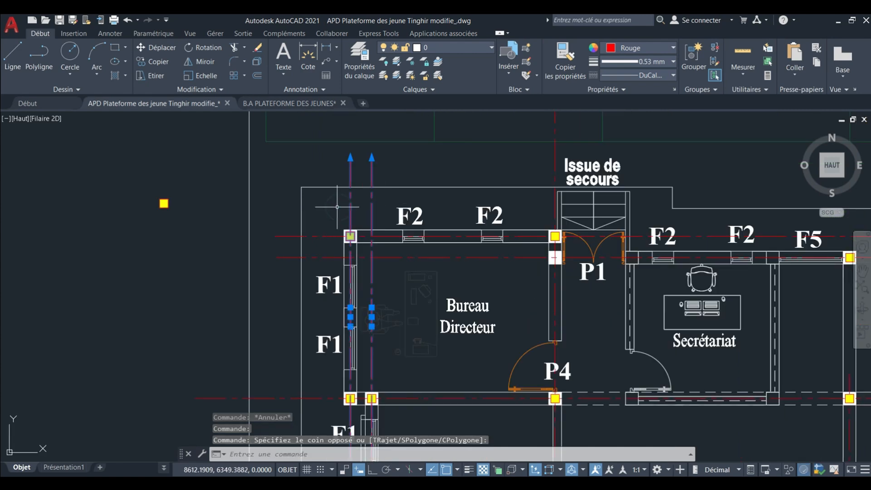
{"action": "right_click", "coordinate": [348, 213]}
{"action": "left_click", "coordinate": [413, 372]}
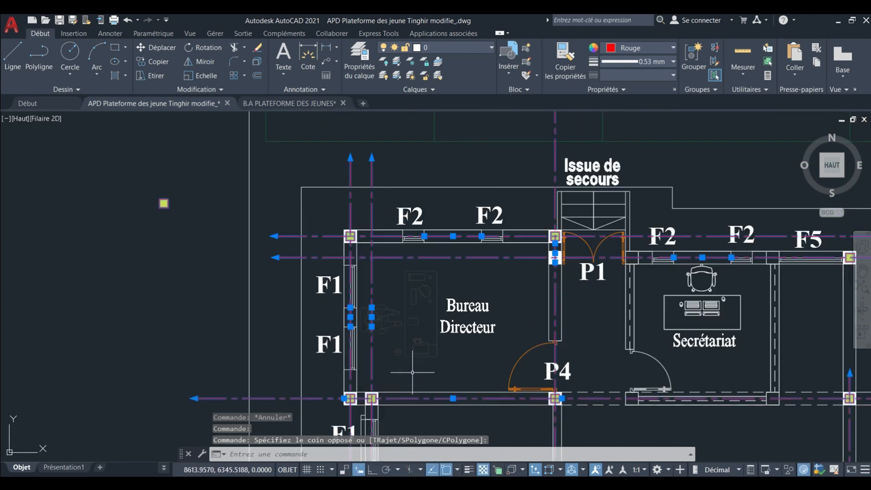
Copy the selected column blocks and axis lines to the empty area below the drawing sheets.
{"action": "scroll", "coordinate": [363, 217], "scroll_direction": "down", "scroll_amount": 10}
{"action": "scroll", "coordinate": [385, 218], "scroll_direction": "up", "scroll_amount": 4}
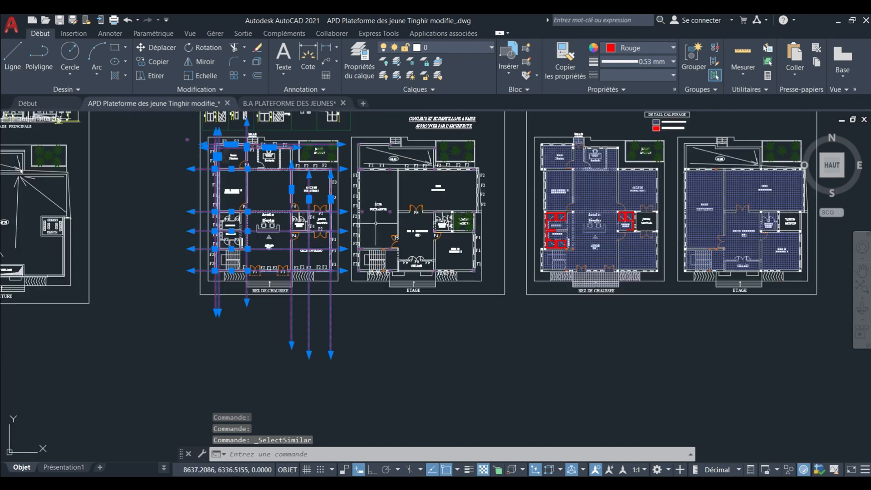
{"action": "scroll", "coordinate": [396, 231], "scroll_direction": "up", "scroll_amount": 5}
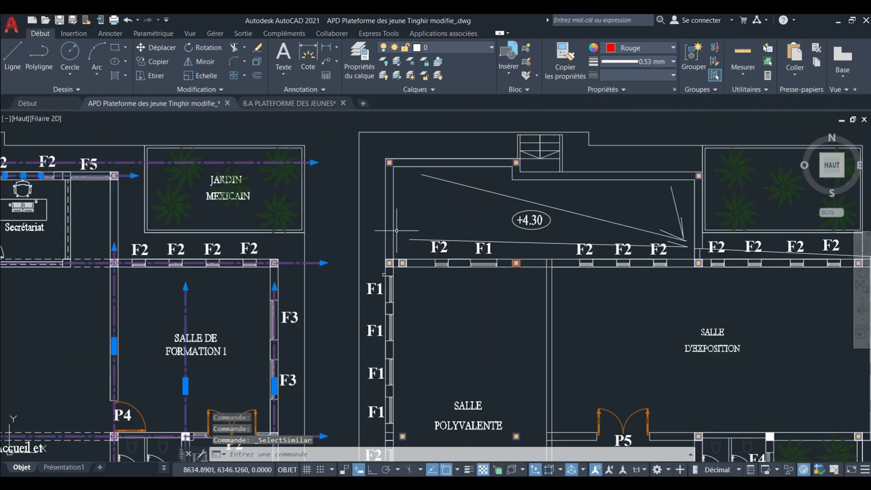
{"action": "scroll", "coordinate": [430, 220], "scroll_direction": "up", "scroll_amount": 2}
{"action": "scroll", "coordinate": [421, 236], "scroll_direction": "down", "scroll_amount": 9}
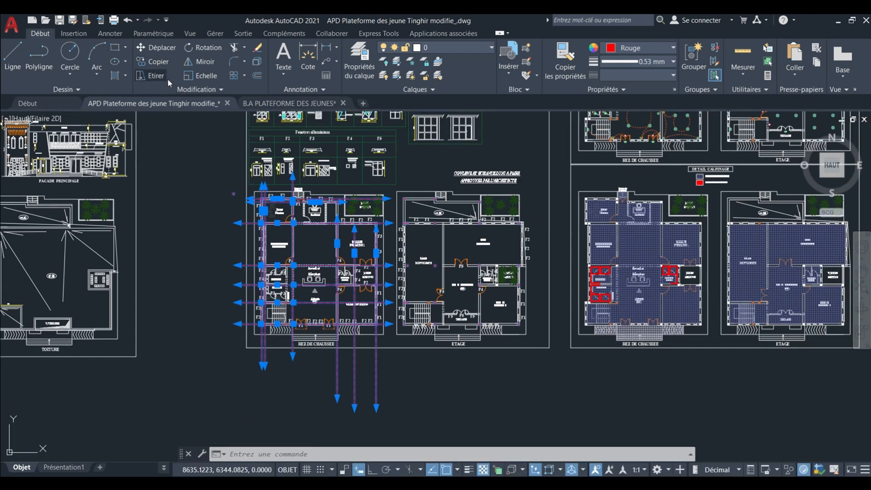
{"action": "left_click", "coordinate": [158, 62]}
{"action": "left_click", "coordinate": [353, 246]}
{"action": "scroll", "coordinate": [360, 227], "scroll_direction": "down", "scroll_amount": 6}
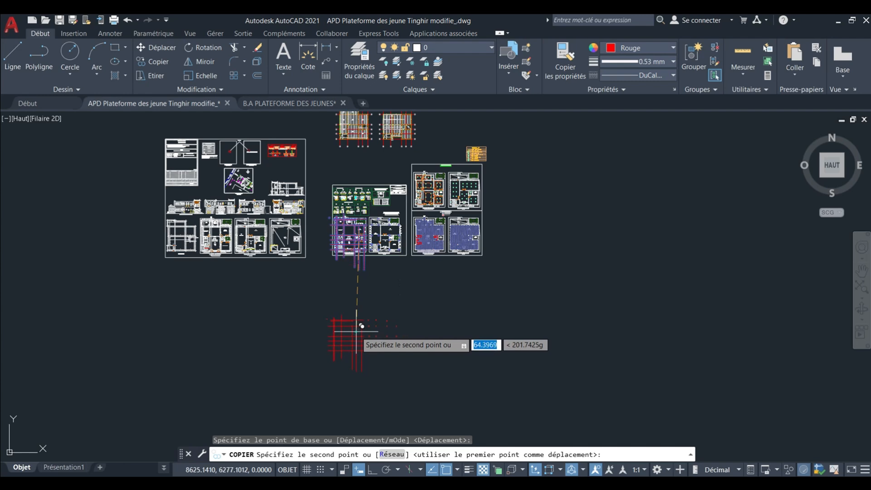
{"action": "left_click", "coordinate": [360, 327]}
{"action": "scroll", "coordinate": [354, 326], "scroll_direction": "up", "scroll_amount": 5}
{"action": "scroll", "coordinate": [352, 331], "scroll_direction": "down", "scroll_amount": 5}
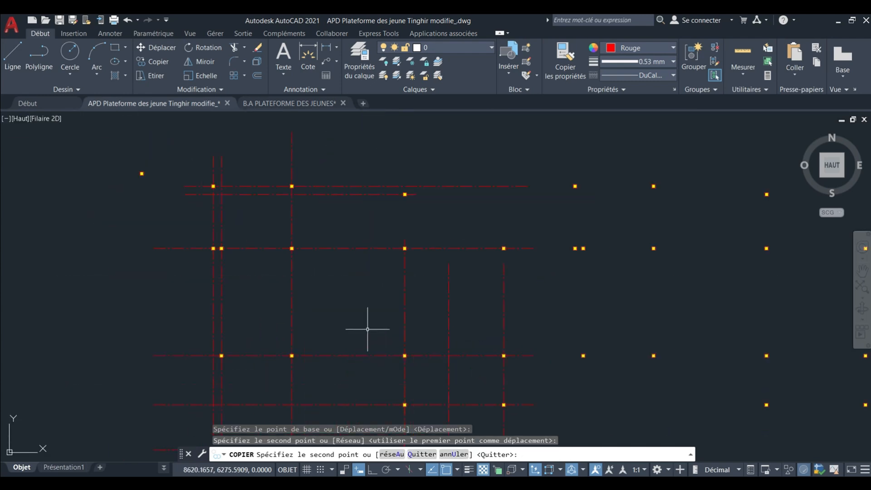
{"action": "key", "text": "Escape"}
{"action": "key", "text": "Escape"}
Explode all vertical and horizontal axis lines of the copied column grid.
{"action": "middle_click_drag", "start_coordinate": [399, 220], "coordinate": [408, 232]}
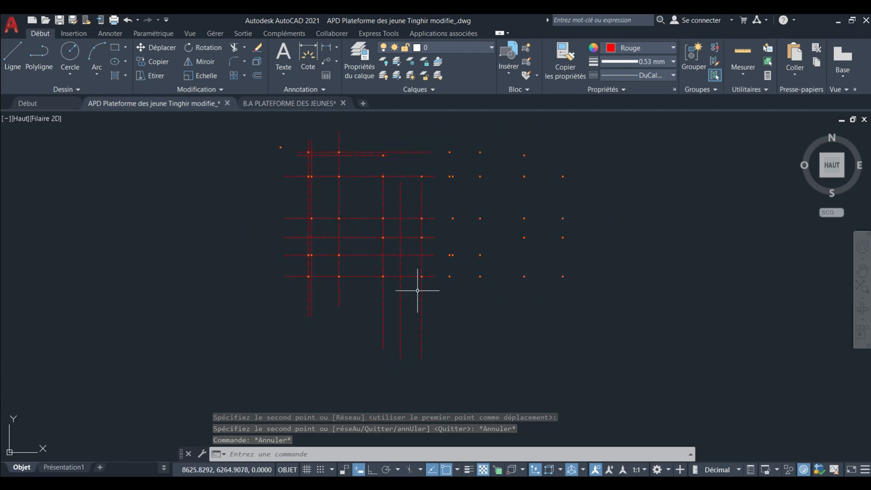
{"action": "left_click", "coordinate": [268, 299]}
{"action": "middle_click_drag", "start_coordinate": [273, 280], "coordinate": [287, 323]}
{"action": "left_click", "coordinate": [307, 327]}
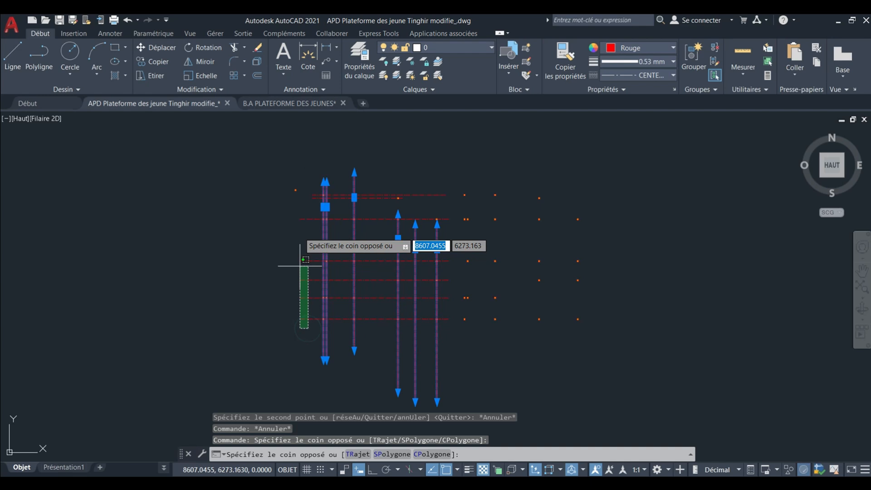
{"action": "left_click", "coordinate": [304, 178]}
{"action": "scroll", "coordinate": [304, 178], "scroll_direction": "up", "scroll_amount": 4}
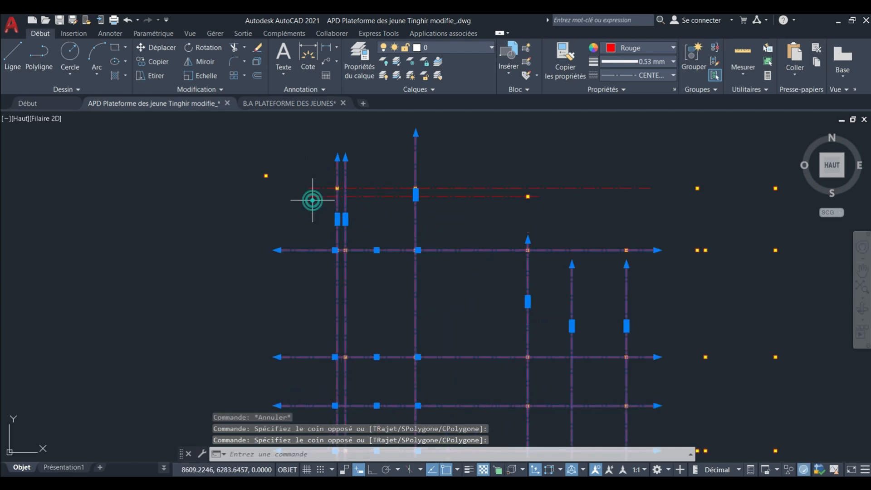
{"action": "left_click", "coordinate": [298, 176]}
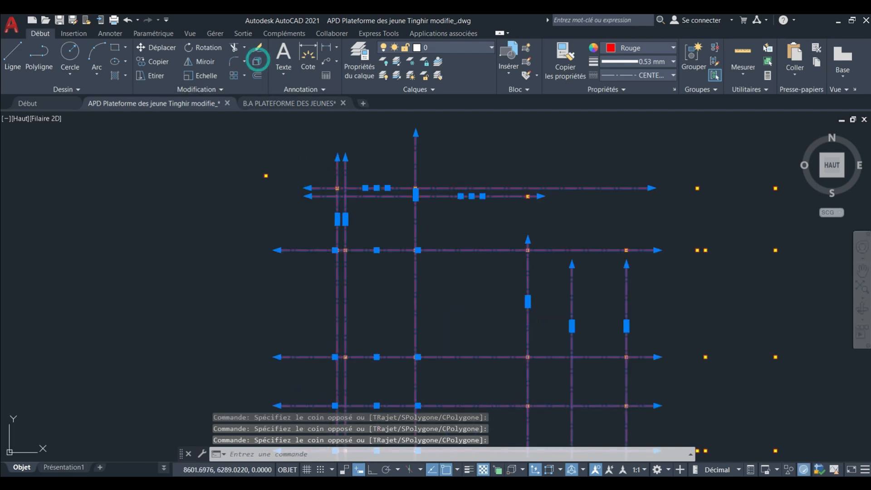
{"action": "left_click", "coordinate": [256, 60]}
{"action": "scroll", "coordinate": [319, 160], "scroll_direction": "down", "scroll_amount": 4}
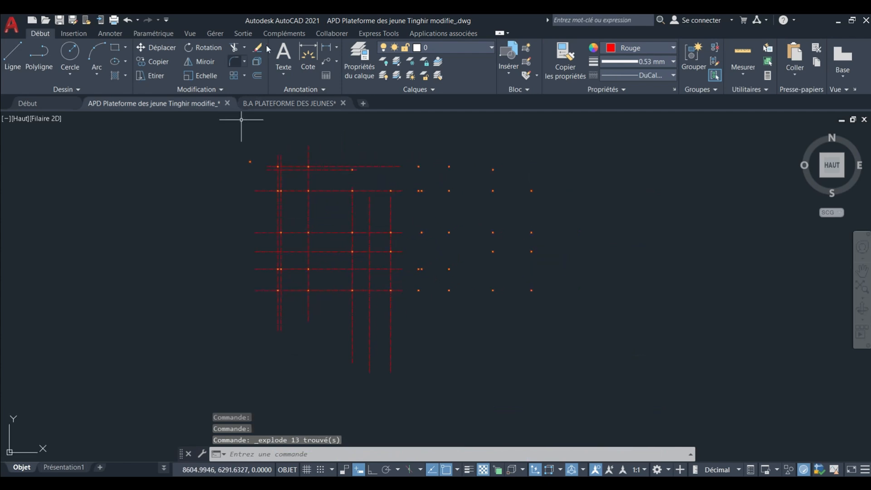
Trim the horizontal axes west of the outermost vertical axis and the vertical axes south of the lowest horizontal axis.
{"action": "left_click", "coordinate": [235, 47]}
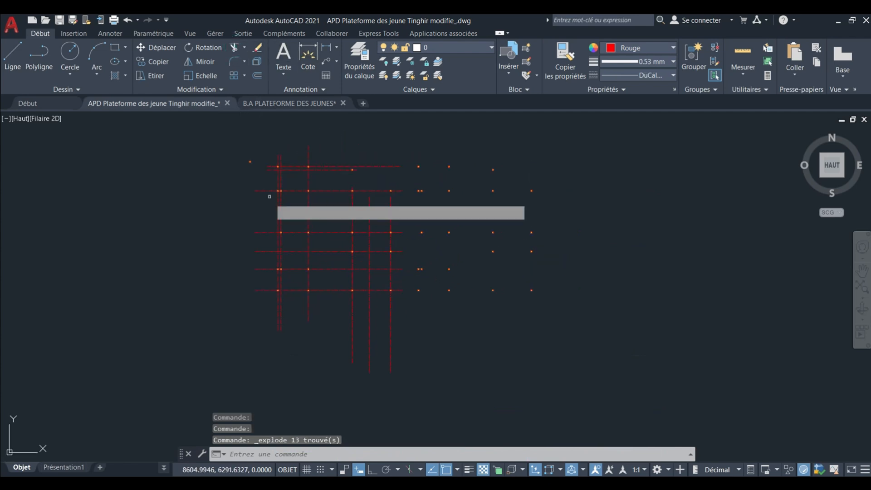
{"action": "scroll", "coordinate": [269, 195], "scroll_direction": "up", "scroll_amount": 2}
{"action": "left_click", "coordinate": [271, 132]}
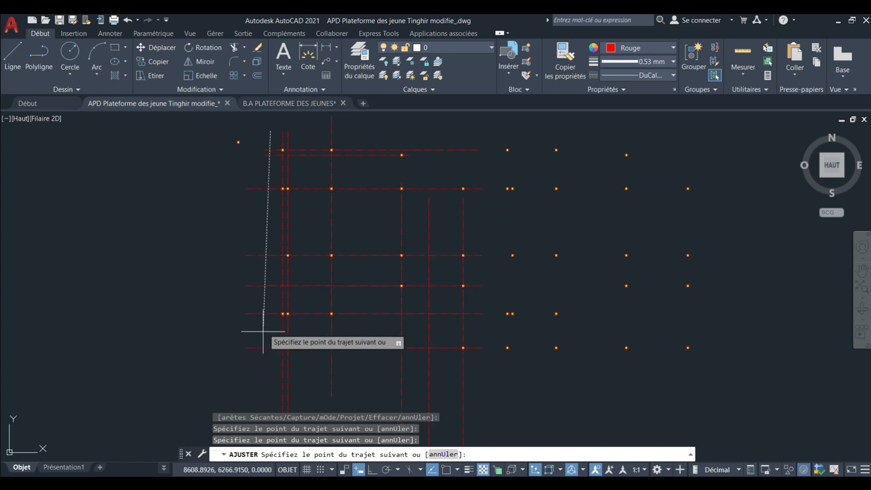
{"action": "key", "text": "Return"}
{"action": "middle_click_drag", "start_coordinate": [259, 356], "coordinate": [248, 277]}
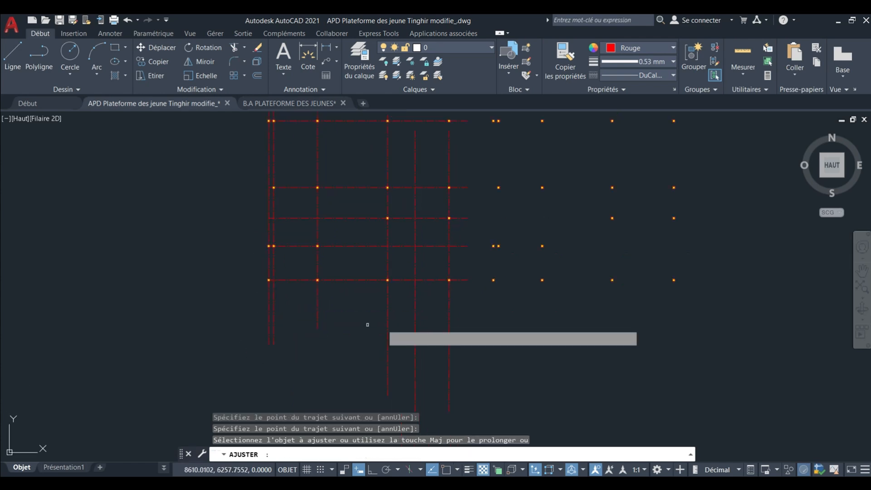
{"action": "left_click", "coordinate": [467, 323]}
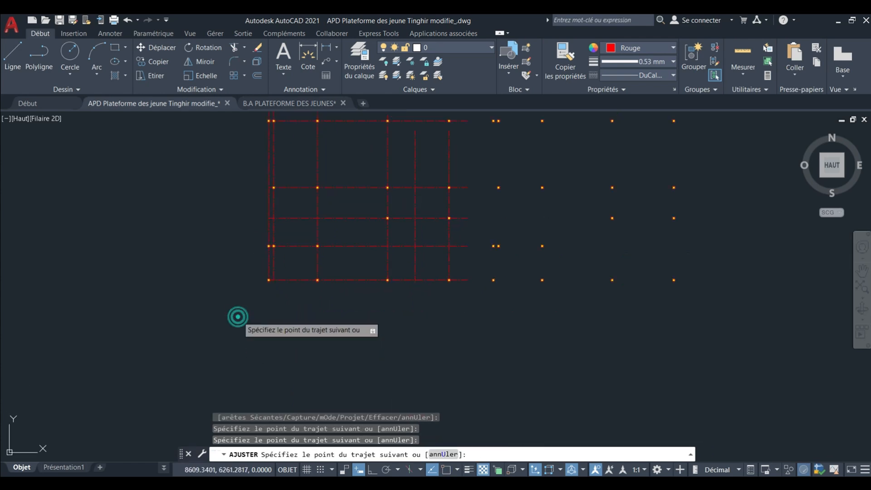
{"action": "mouse_move", "coordinate": [355, 301]}
{"action": "middle_mouse_down"}
{"action": "mouse_move", "coordinate": [338, 315]}
{"action": "mouse_move", "coordinate": [319, 365]}
{"action": "middle_mouse_up"}
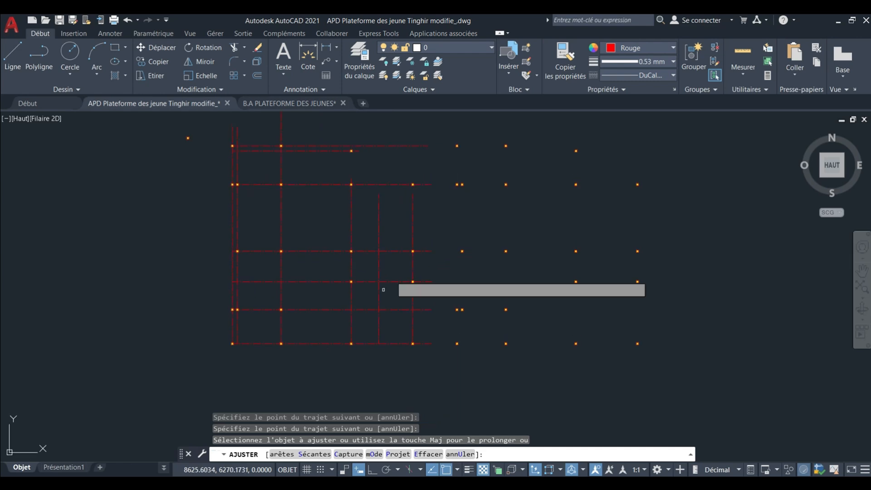
Trim the four lower horizontal axes where they overrun the easternmost vertical axis.
{"action": "left_click", "coordinate": [425, 217]}
{"action": "key", "text": "Return"}
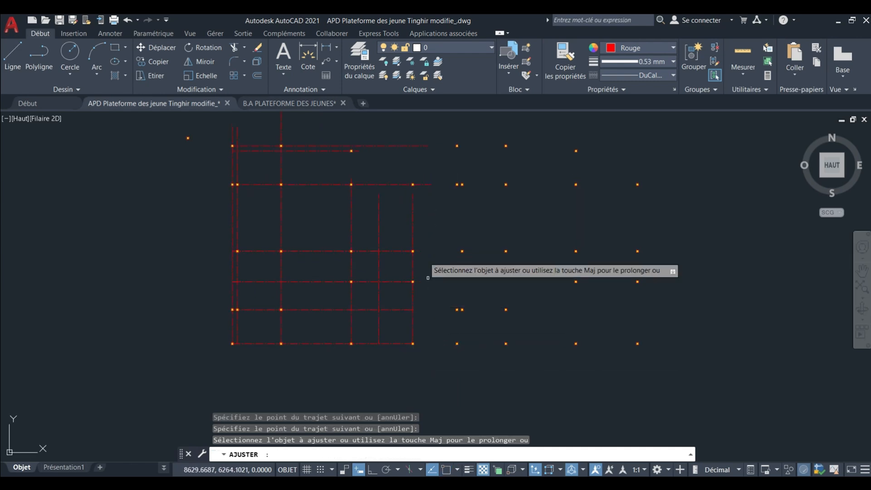
{"action": "scroll", "coordinate": [409, 281], "scroll_direction": "up", "scroll_amount": 4}
{"action": "key", "text": "Escape"}
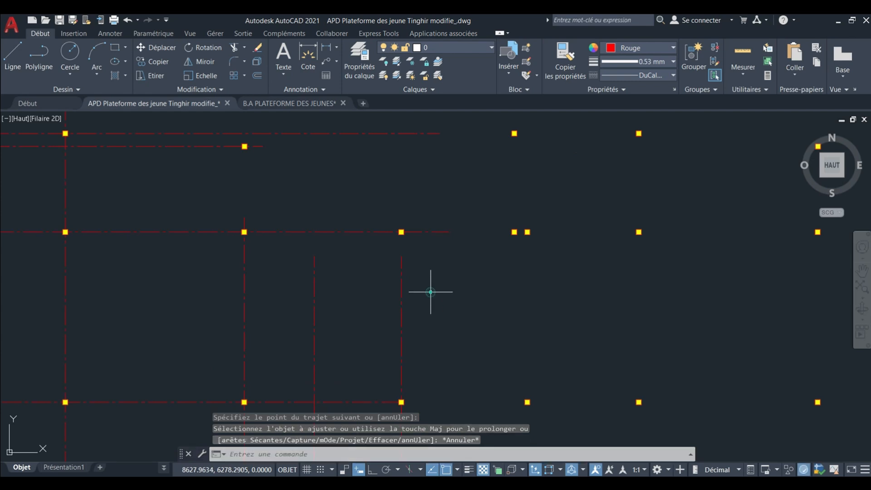
Stretch the easternmost vertical axis north past the uppermost horizontal axis, keeping it straight with Ortho on.
{"action": "left_click", "coordinate": [429, 291]}
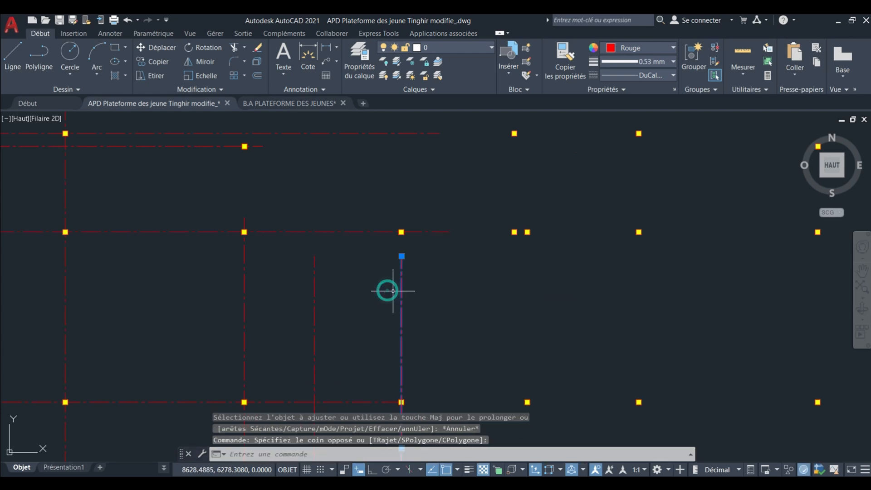
{"action": "left_click", "coordinate": [401, 256]}
{"action": "middle_click_drag", "start_coordinate": [399, 140], "coordinate": [402, 175]}
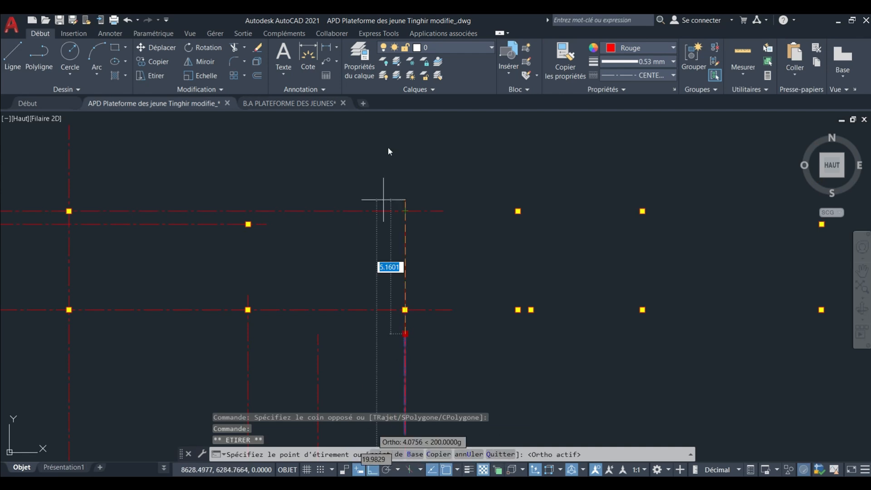
{"action": "left_click", "coordinate": [397, 145]}
{"action": "key", "text": "Escape"}
{"action": "key", "text": "Escape"}
Stretch the second vertical axis from the east north past the uppermost horizontal axis.
{"action": "left_click", "coordinate": [334, 340]}
{"action": "left_click", "coordinate": [294, 344]}
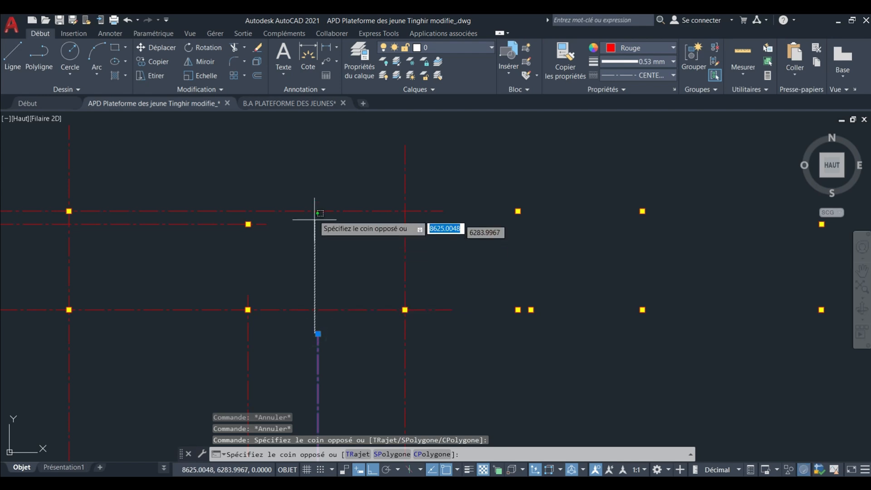
{"action": "key", "text": "Escape"}
{"action": "left_click", "coordinate": [308, 261]}
{"action": "left_click", "coordinate": [314, 275]}
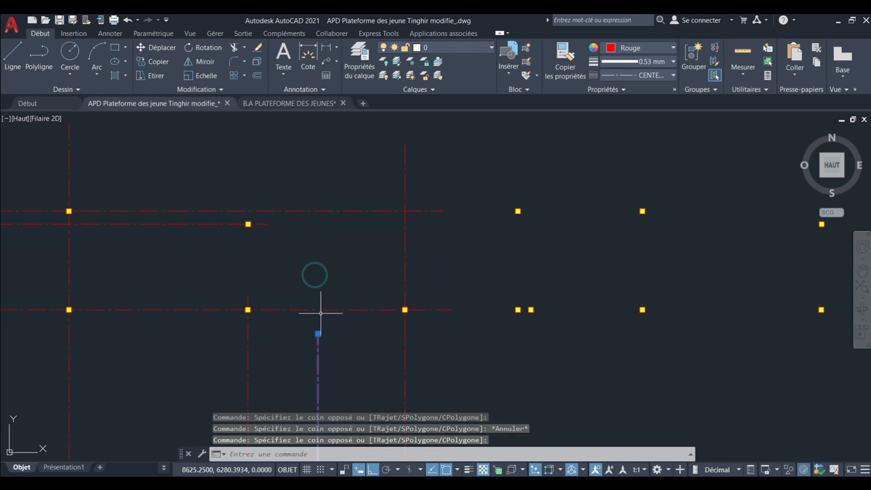
{"action": "left_click", "coordinate": [318, 334]}
{"action": "left_click", "coordinate": [318, 169]}
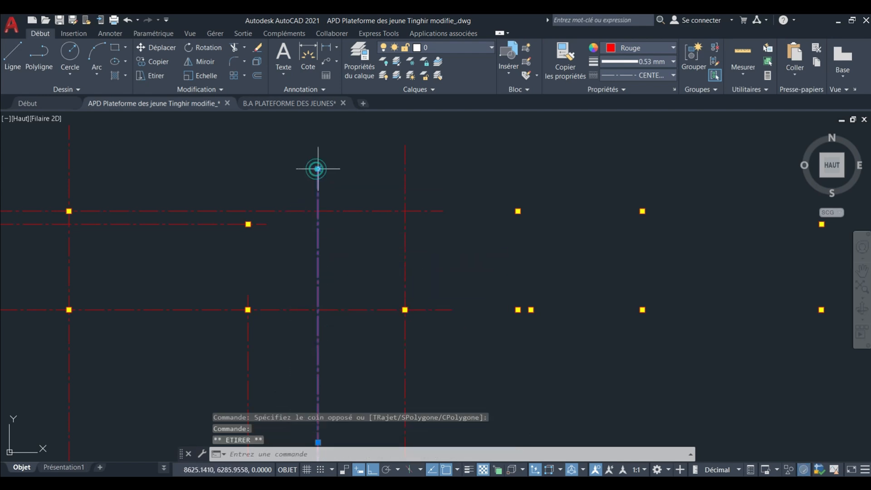
{"action": "key", "text": "Escape"}
{"action": "key", "text": "Escape"}
Stretch the second horizontal axis from the north eastward past the easternmost vertical axis.
{"action": "left_click", "coordinate": [260, 225]}
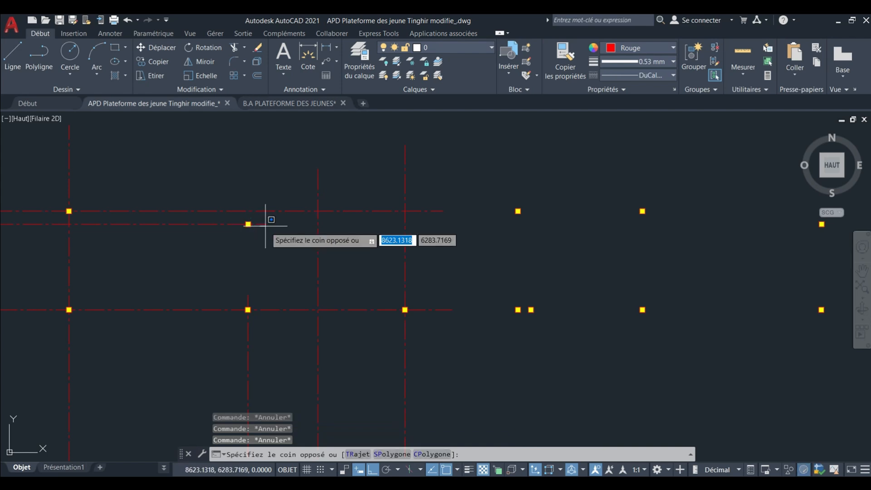
{"action": "left_click", "coordinate": [263, 224]}
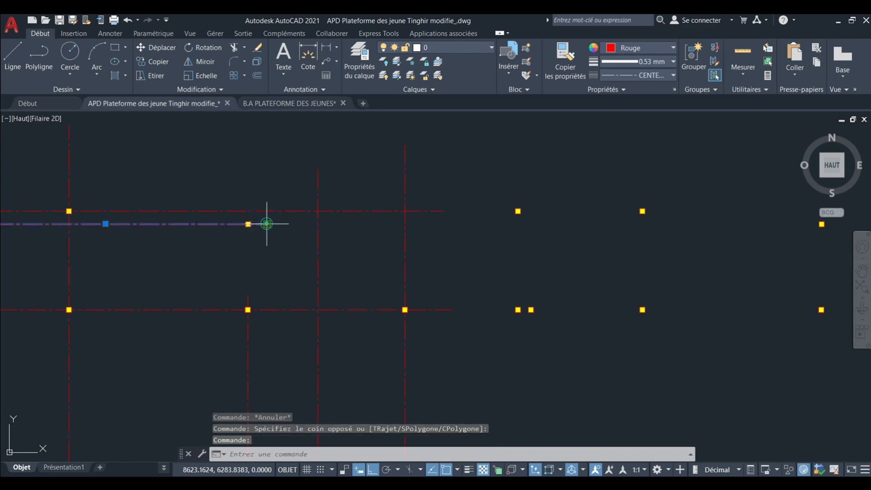
{"action": "left_click", "coordinate": [267, 223]}
{"action": "key", "text": "Escape"}
{"action": "key", "text": "Escape"}
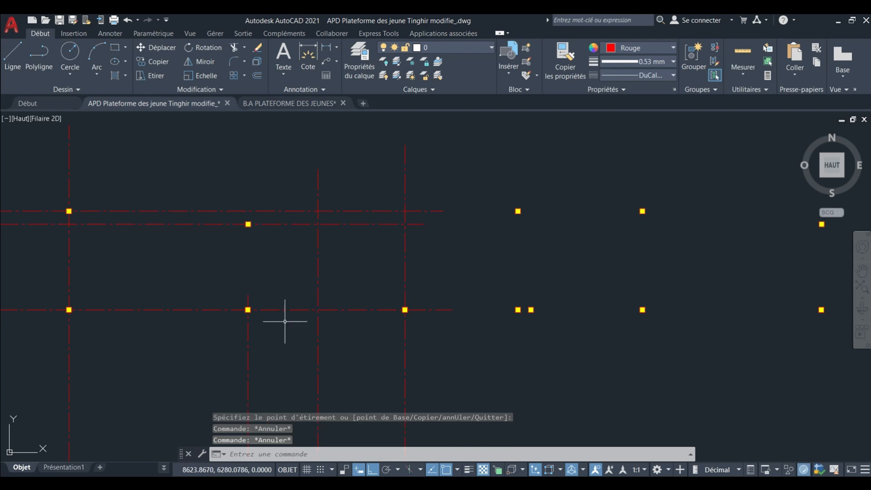
Stretch the third vertical axis from the east north past the uppermost horizontal axis.
{"action": "left_click", "coordinate": [272, 326]}
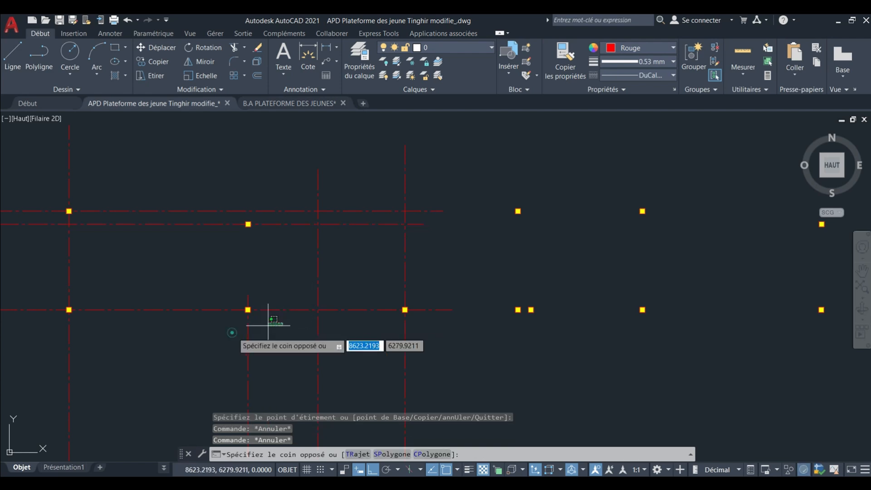
{"action": "left_click", "coordinate": [248, 295]}
{"action": "left_click", "coordinate": [249, 165]}
{"action": "key", "text": "Escape"}
{"action": "key", "text": "Escape"}
Trim the vertical axes north of the uppermost horizontal axis and the three upper horizontal axes east of the last vertical axis.
{"action": "scroll", "coordinate": [340, 187], "scroll_direction": "down", "scroll_amount": 4}
{"action": "middle_click_drag", "start_coordinate": [340, 187], "coordinate": [347, 179]}
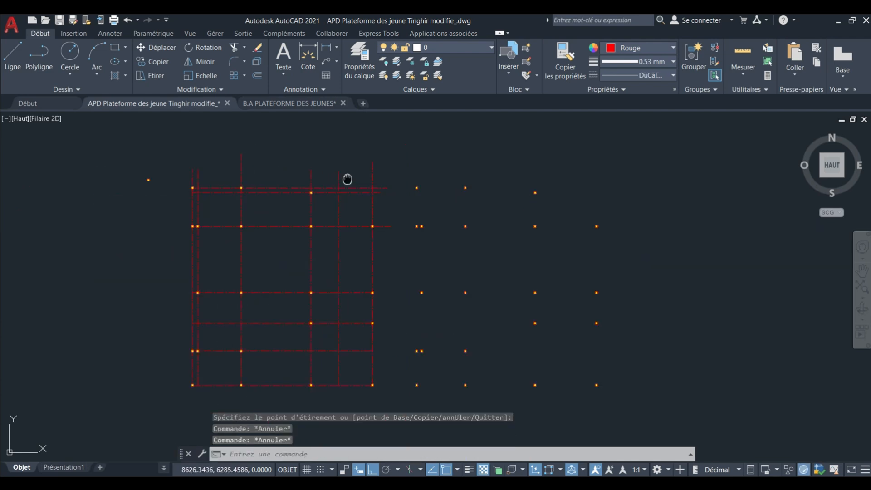
{"action": "left_click", "coordinate": [237, 47]}
{"action": "scroll", "coordinate": [318, 164], "scroll_direction": "up", "scroll_amount": 2}
{"action": "left_click", "coordinate": [426, 216]}
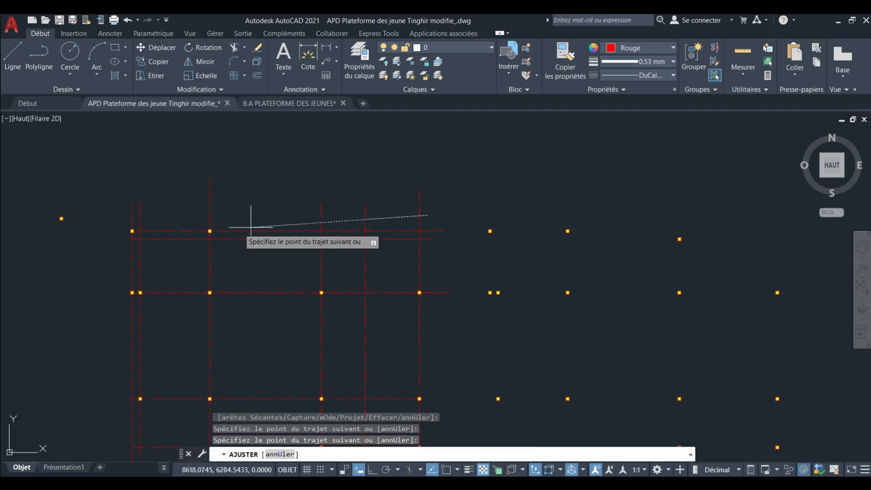
{"action": "left_click", "coordinate": [130, 222]}
{"action": "key", "text": "Return"}
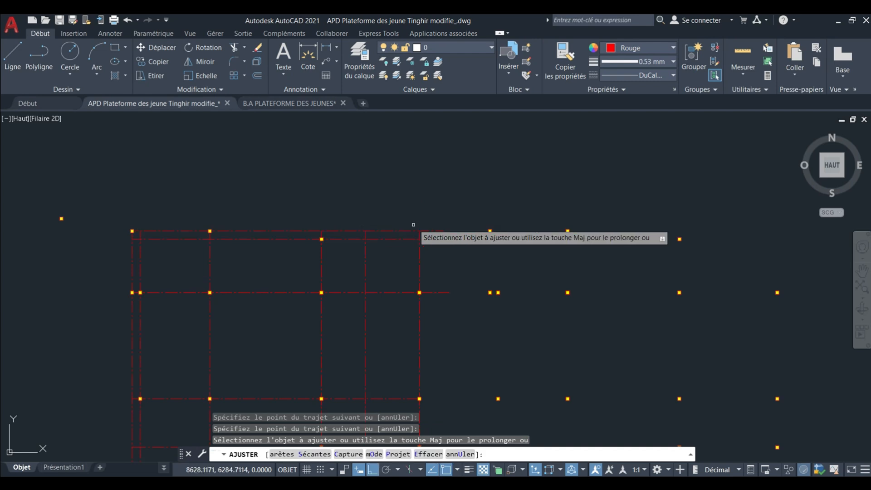
{"action": "left_click", "coordinate": [427, 219]}
{"action": "key", "text": "Return"}
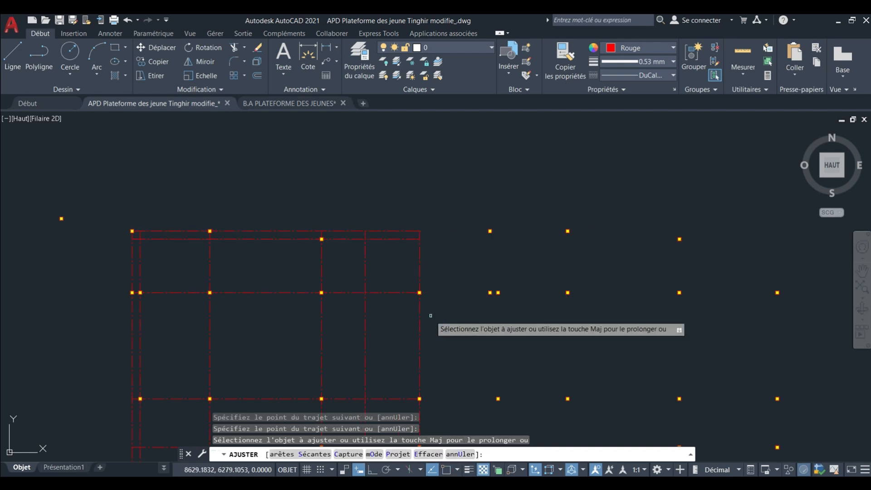
{"action": "key", "text": "Escape"}
{"action": "scroll", "coordinate": [429, 313], "scroll_direction": "down", "scroll_amount": 3}
{"action": "middle_click_drag", "start_coordinate": [402, 288], "coordinate": [408, 252]}
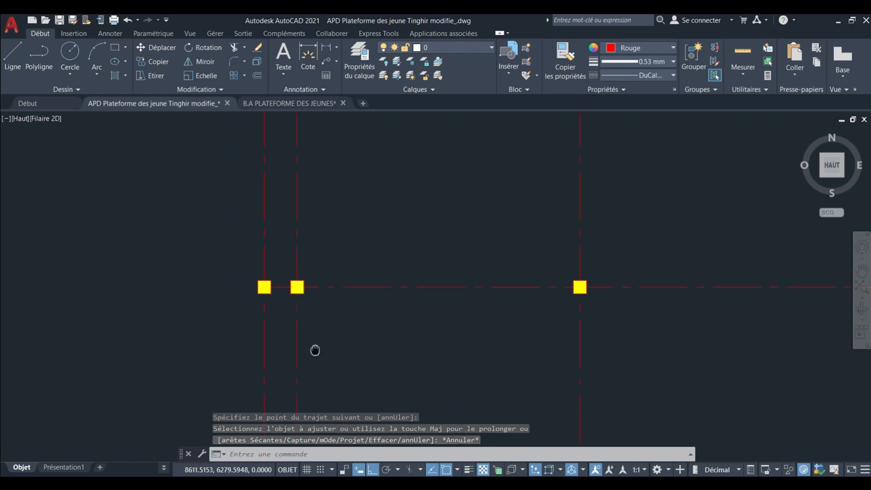
{"action": "middle_click_drag", "start_coordinate": [277, 223], "coordinate": [291, 301]}
{"action": "scroll", "coordinate": [284, 246], "scroll_direction": "down", "scroll_amount": 2}
{"action": "scroll", "coordinate": [282, 187], "scroll_direction": "up", "scroll_amount": 2}
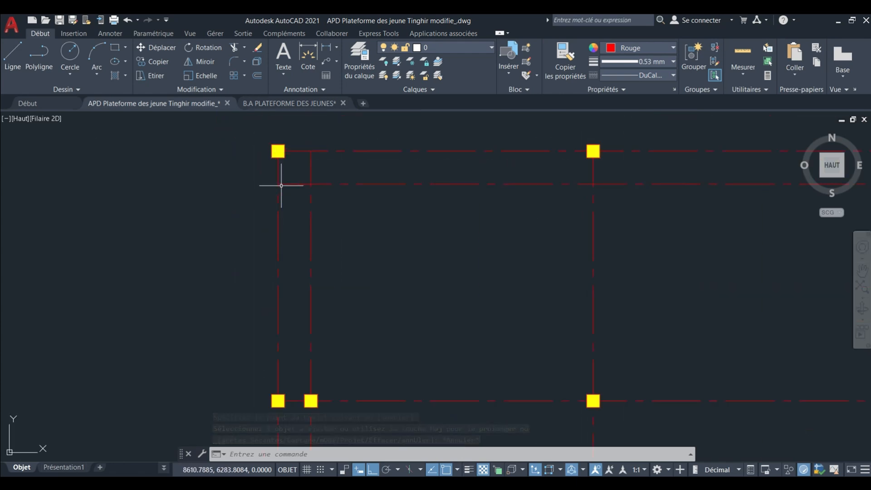
{"action": "middle_click_drag", "start_coordinate": [282, 185], "coordinate": [270, 215]}
{"action": "key", "text": "Return"}
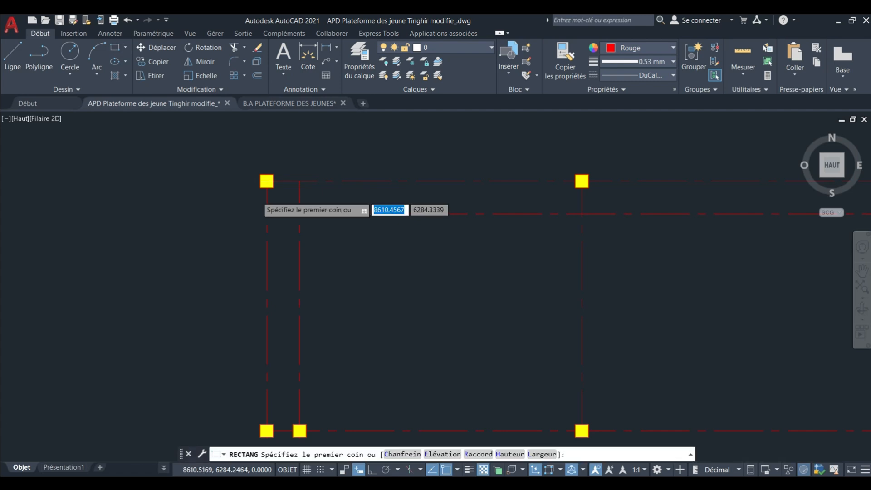
{"action": "scroll", "coordinate": [249, 193], "scroll_direction": "up", "scroll_amount": 2}
{"action": "left_click", "coordinate": [259, 182]}
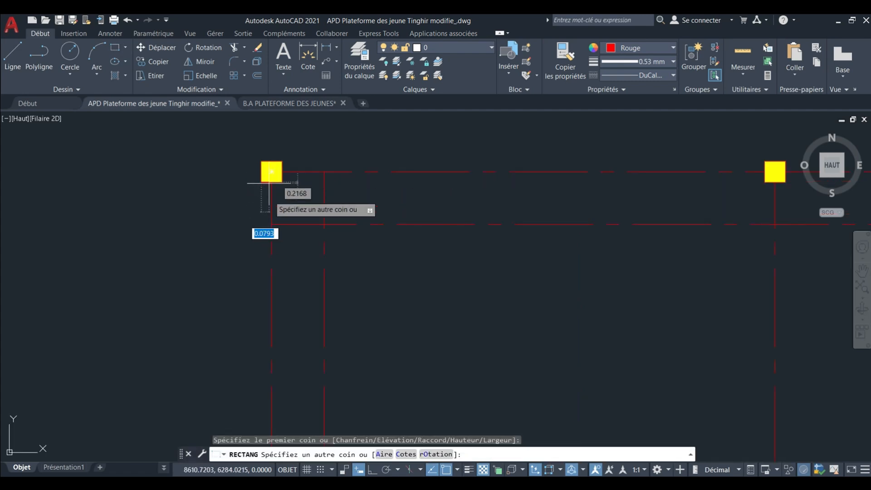
{"action": "scroll", "coordinate": [261, 173], "scroll_direction": "down", "scroll_amount": 2}
{"action": "scroll", "coordinate": [272, 227], "scroll_direction": "up", "scroll_amount": 1}
{"action": "scroll", "coordinate": [274, 236], "scroll_direction": "up", "scroll_amount": 4}
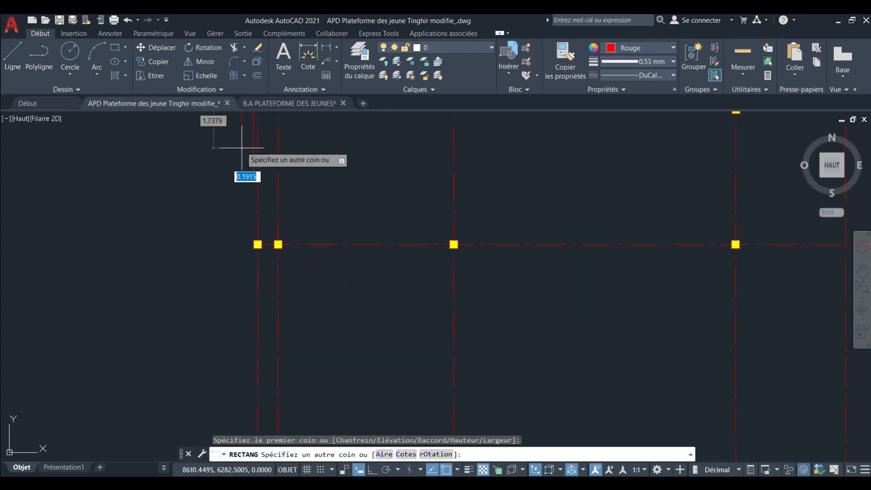
{"action": "key", "text": "Escape"}
{"action": "key", "text": "Escape"}
Set the current colour to Blanc and draw a rectangular beam from the northwest corner column to the column directly south on the westernmost axis.
{"action": "left_click", "coordinate": [641, 49]}
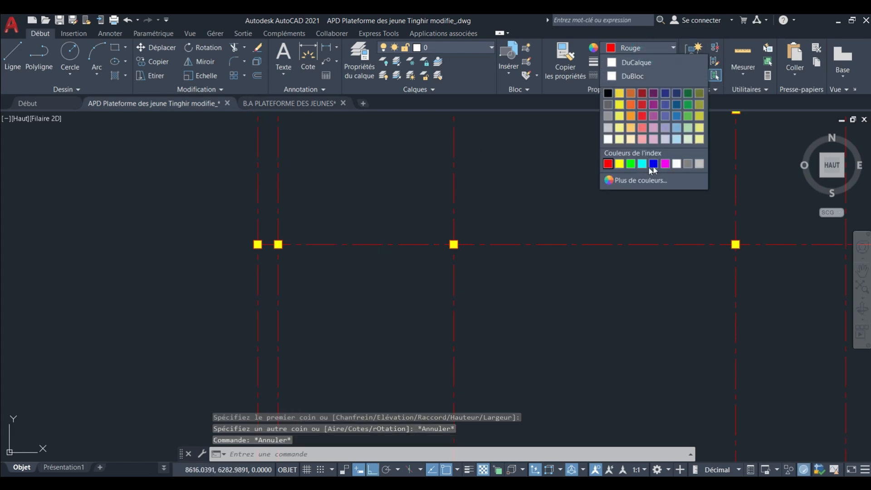
{"action": "left_click", "coordinate": [673, 164]}
{"action": "middle_click_drag", "start_coordinate": [359, 150], "coordinate": [348, 241]}
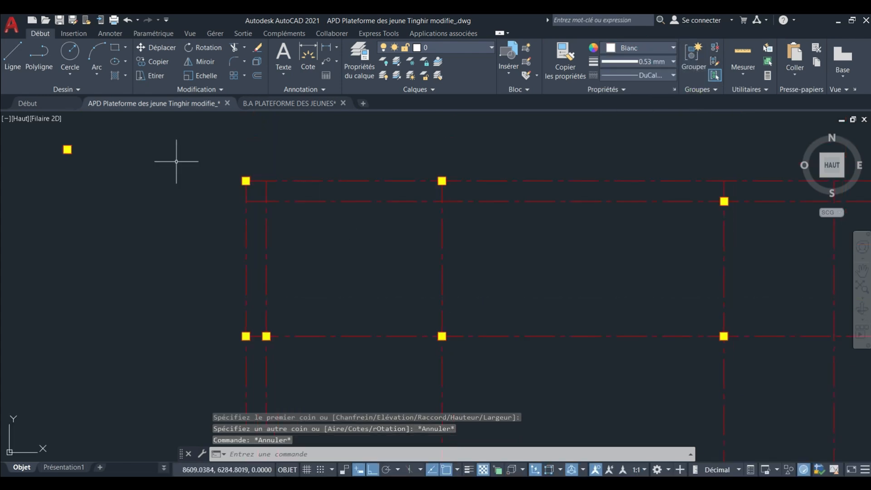
{"action": "left_click", "coordinate": [113, 47]}
{"action": "scroll", "coordinate": [233, 189], "scroll_direction": "up", "scroll_amount": 5}
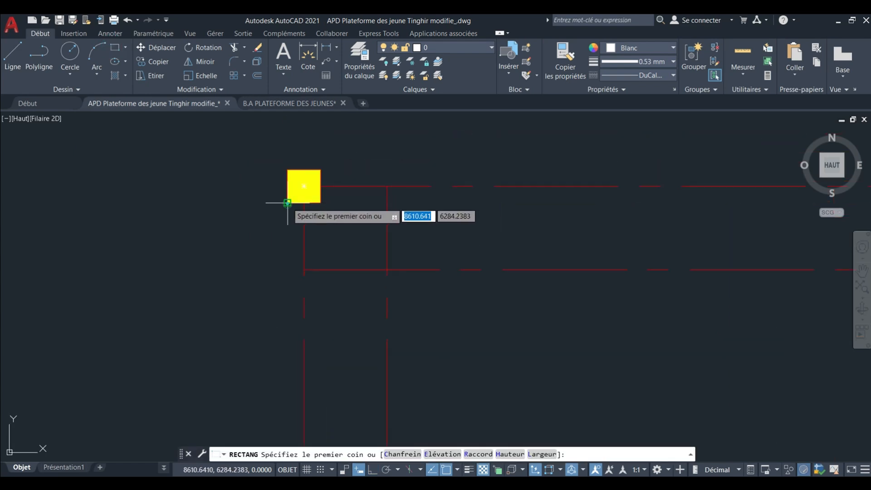
{"action": "left_click", "coordinate": [287, 203]}
{"action": "scroll", "coordinate": [272, 179], "scroll_direction": "down", "scroll_amount": 2}
{"action": "middle_click_drag", "start_coordinate": [274, 304], "coordinate": [256, 181]}
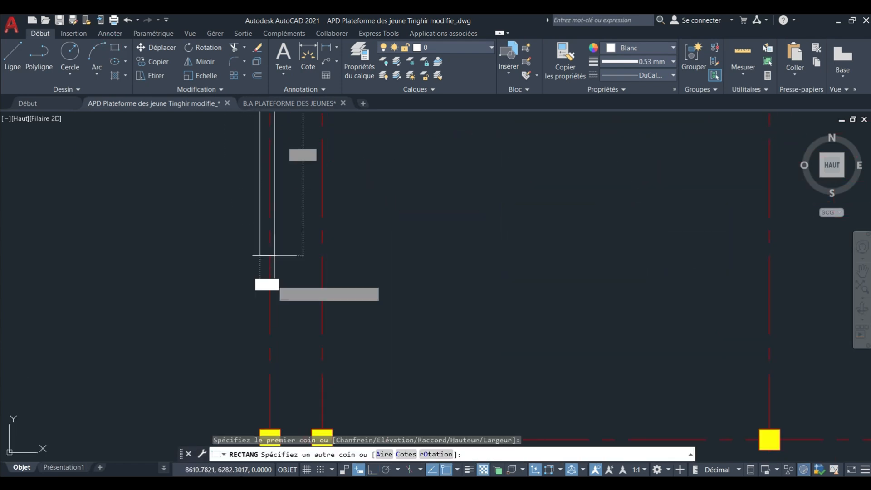
{"action": "middle_click_drag", "start_coordinate": [250, 293], "coordinate": [244, 185]}
{"action": "scroll", "coordinate": [262, 301], "scroll_direction": "up", "scroll_amount": 4}
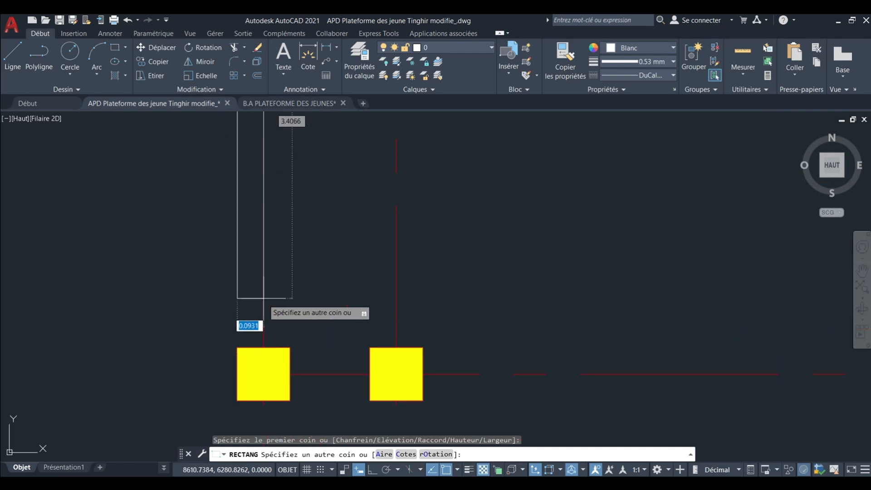
{"action": "left_click", "coordinate": [291, 351]}
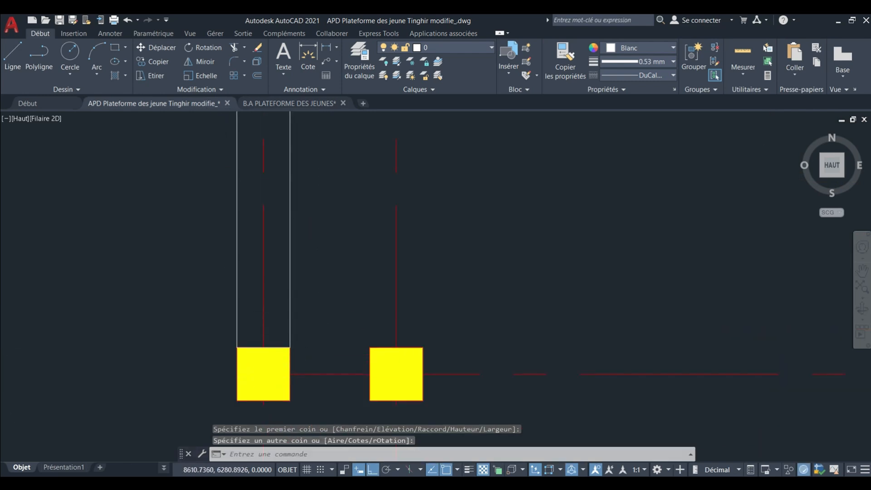
{"action": "scroll", "coordinate": [263, 281], "scroll_direction": "down", "scroll_amount": 5}
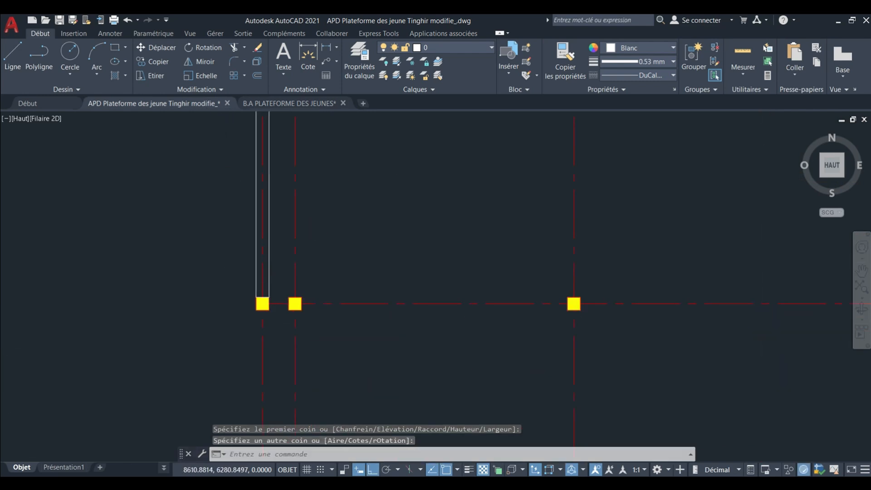
Draw a rectangular beam along the second column row from the north, from the westernmost column to the easternmost column.
{"action": "left_click", "coordinate": [116, 47]}
{"action": "scroll", "coordinate": [269, 294], "scroll_direction": "up", "scroll_amount": 7}
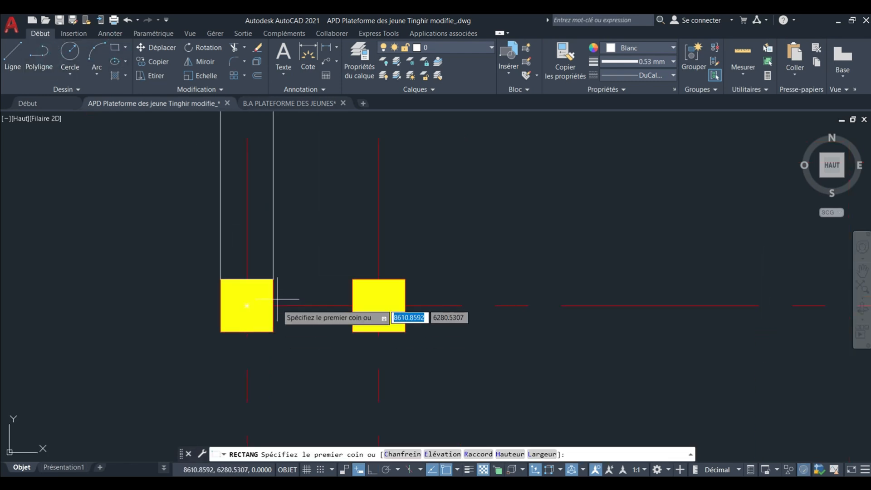
{"action": "left_click", "coordinate": [273, 276]}
{"action": "scroll", "coordinate": [326, 304], "scroll_direction": "down", "scroll_amount": 7}
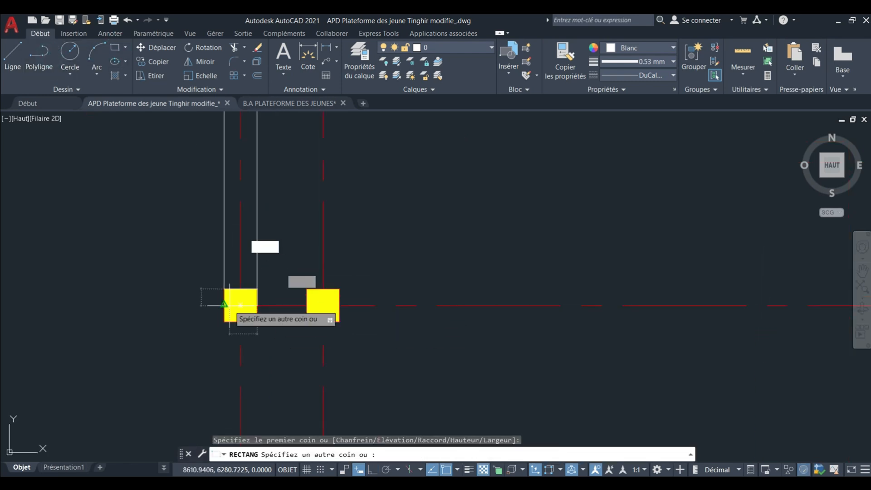
{"action": "scroll", "coordinate": [373, 308], "scroll_direction": "down", "scroll_amount": 2}
{"action": "middle_click_drag", "start_coordinate": [639, 328], "coordinate": [448, 335]}
{"action": "scroll", "coordinate": [617, 314], "scroll_direction": "up", "scroll_amount": 7}
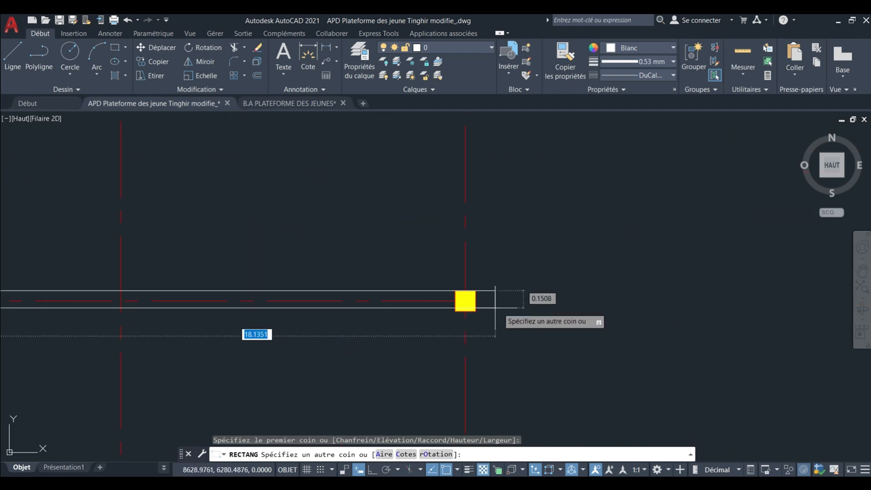
{"action": "left_click", "coordinate": [475, 310]}
{"action": "scroll", "coordinate": [465, 285], "scroll_direction": "down", "scroll_amount": 9}
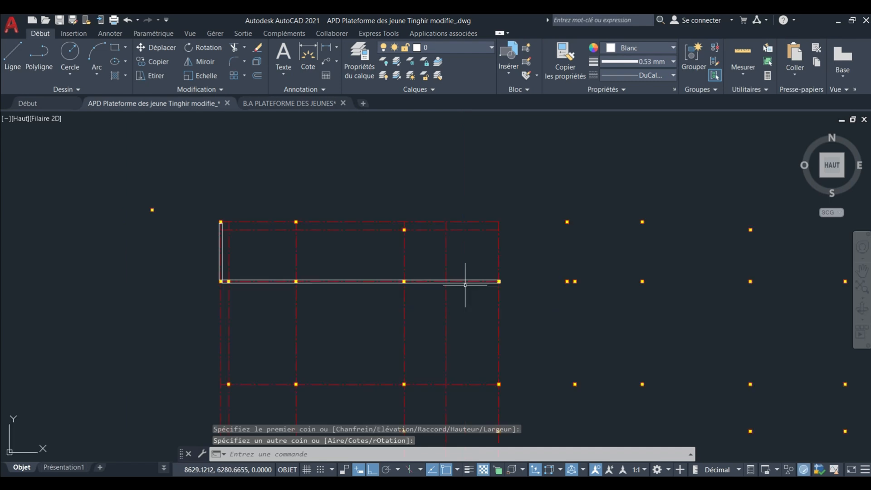
Draw a rectangular beam along the third vertical axis from the west, from its northernmost column to its southernmost column.
{"action": "scroll", "coordinate": [340, 176], "scroll_direction": "up", "scroll_amount": 6}
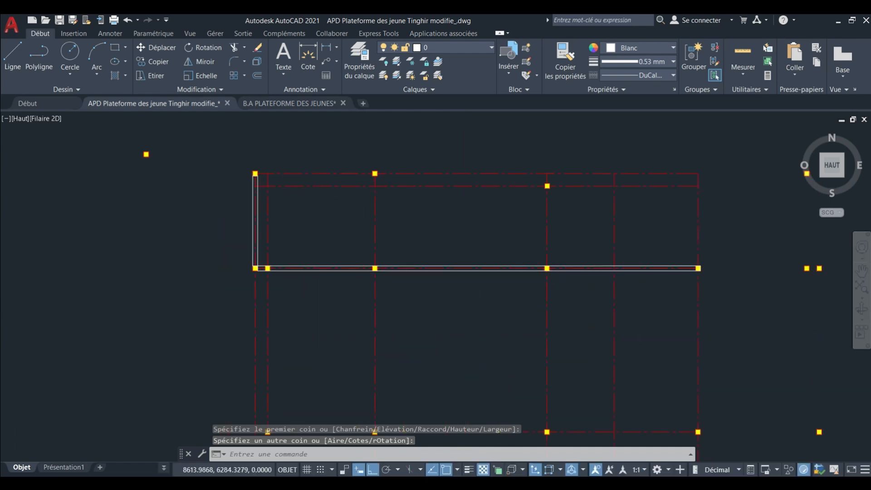
{"action": "key", "text": "Return"}
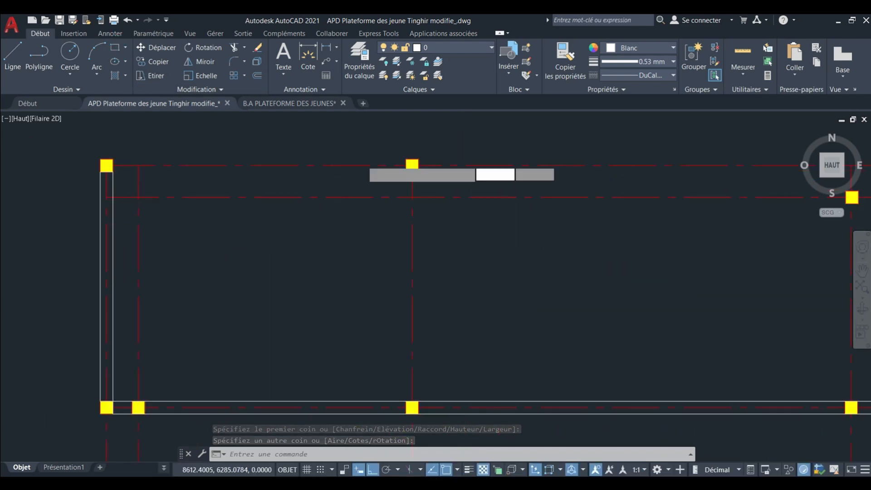
{"action": "scroll", "coordinate": [357, 161], "scroll_direction": "up", "scroll_amount": 4}
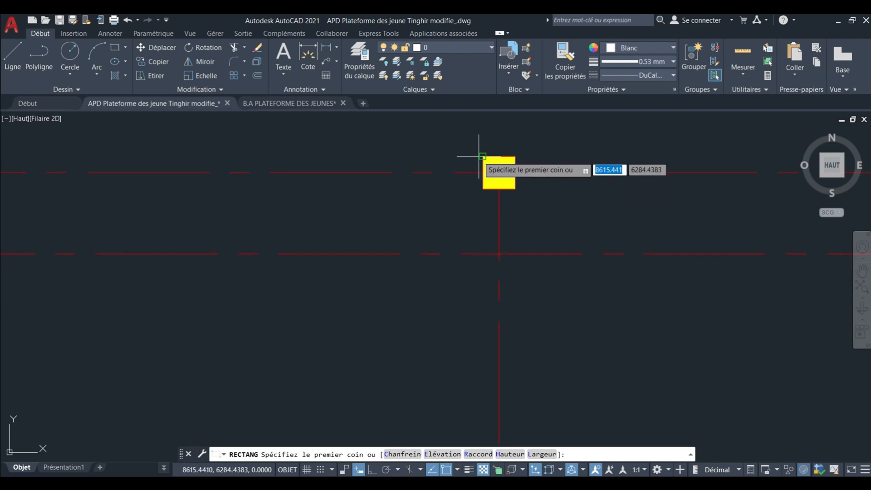
{"action": "left_click", "coordinate": [479, 156]}
{"action": "scroll", "coordinate": [481, 158], "scroll_direction": "down", "scroll_amount": 5}
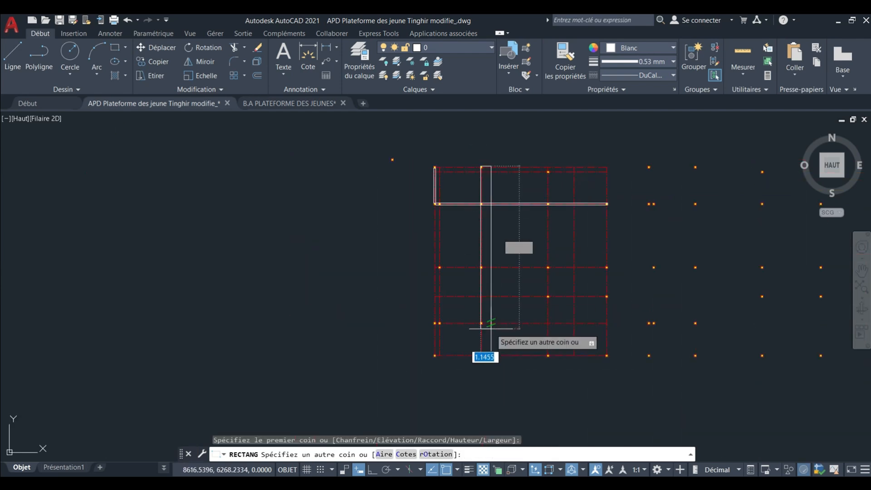
{"action": "scroll", "coordinate": [491, 328], "scroll_direction": "up", "scroll_amount": 6}
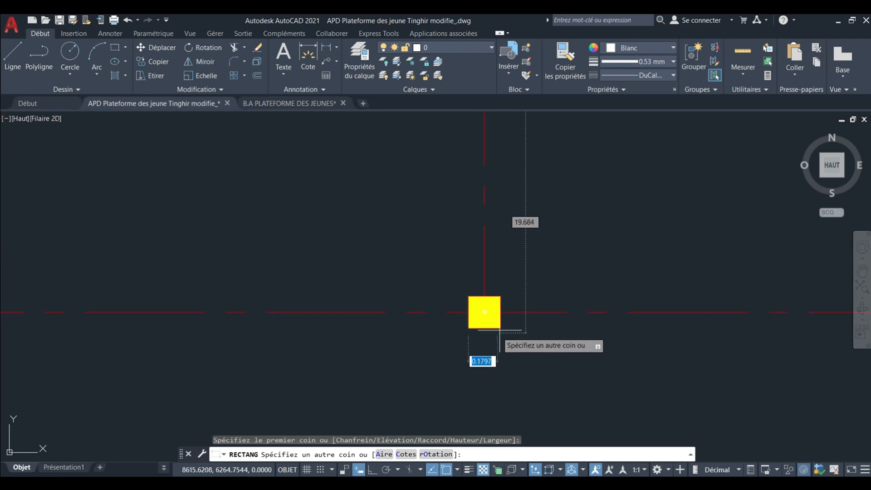
{"action": "left_click", "coordinate": [500, 331]}
{"action": "scroll", "coordinate": [420, 327], "scroll_direction": "down", "scroll_amount": 8}
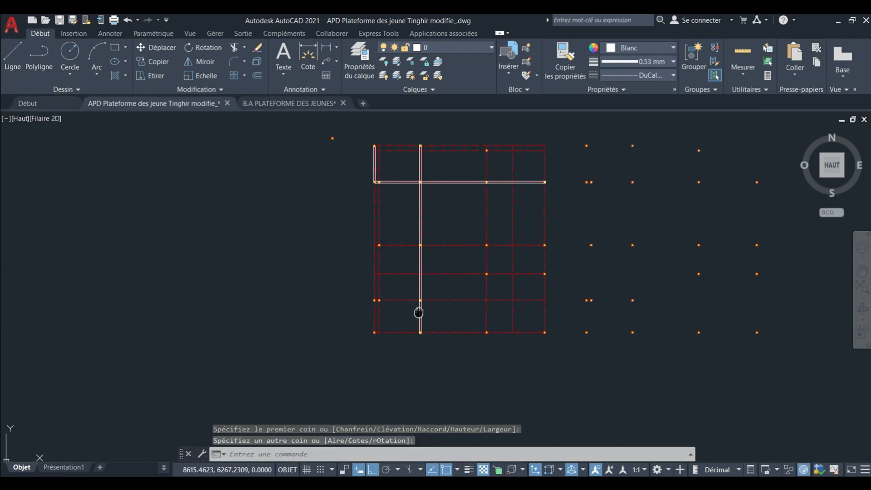
Draw a rectangular beam along the second vertical axis from the west, from the long horizontal beam south to the second-lowest column row.
{"action": "scroll", "coordinate": [395, 274], "scroll_direction": "up", "scroll_amount": 6}
{"action": "scroll", "coordinate": [337, 289], "scroll_direction": "down", "scroll_amount": 3}
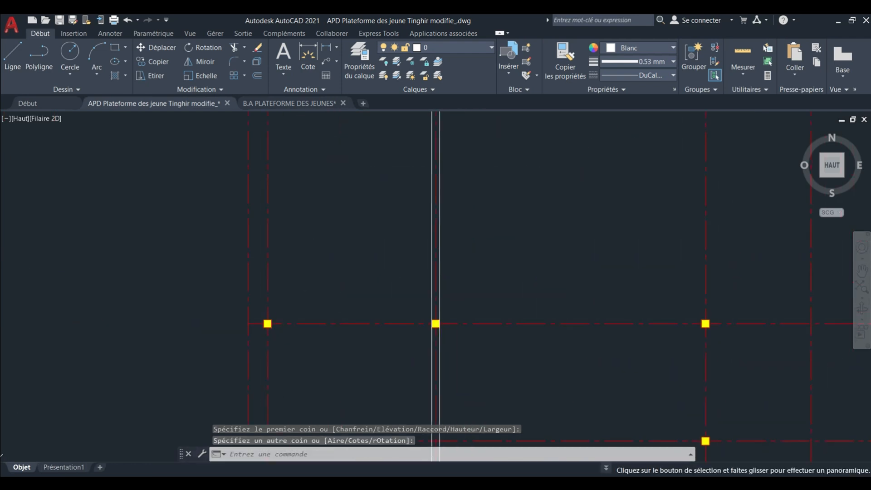
{"action": "left_click", "coordinate": [113, 51]}
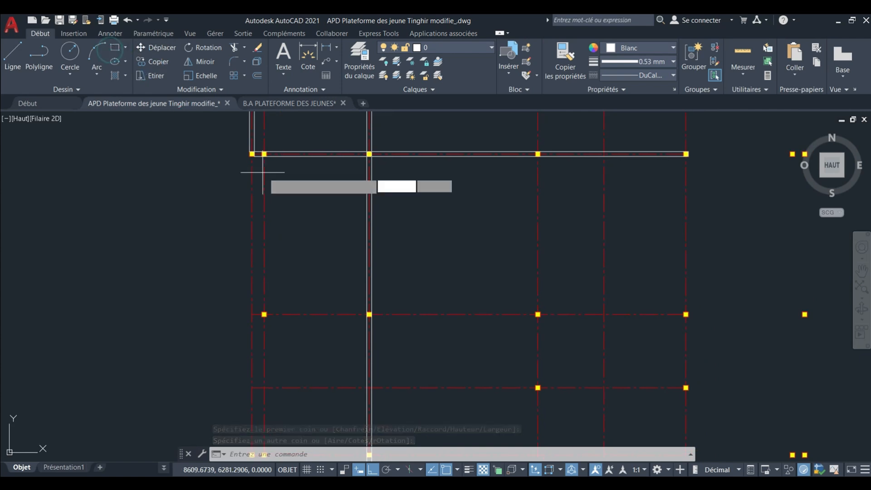
{"action": "scroll", "coordinate": [258, 149], "scroll_direction": "up", "scroll_amount": 8}
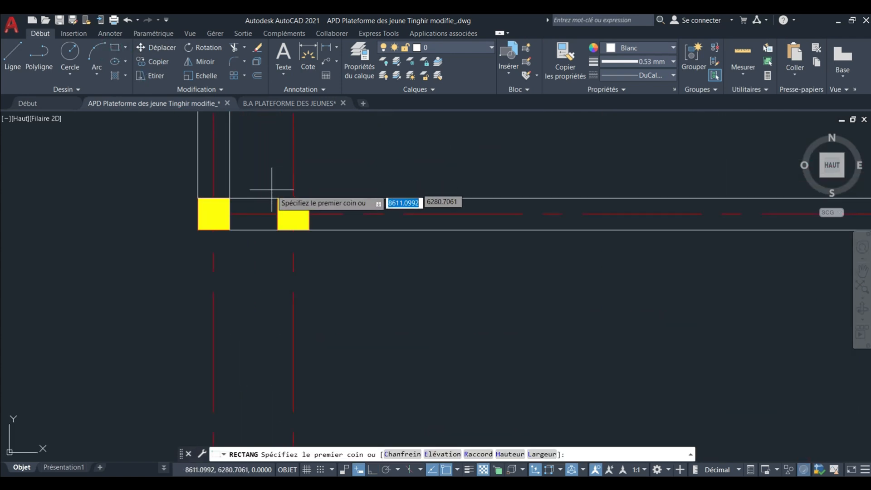
{"action": "scroll", "coordinate": [273, 166], "scroll_direction": "down", "scroll_amount": 6}
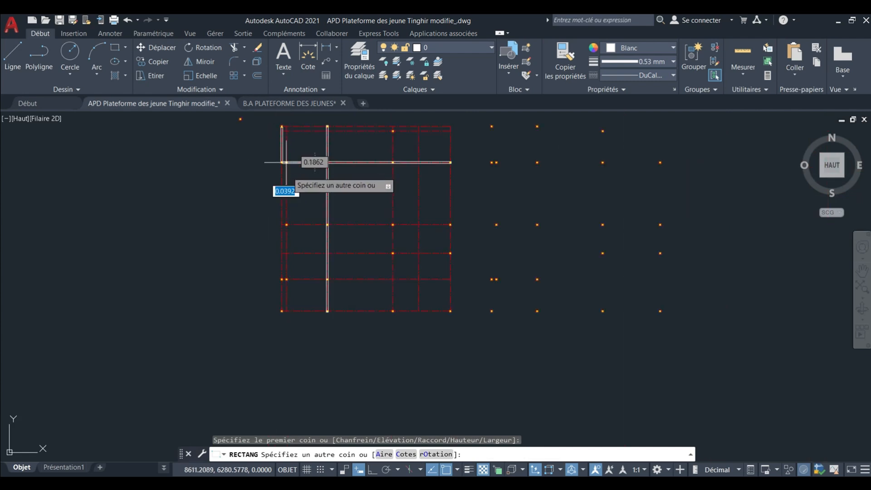
{"action": "scroll", "coordinate": [281, 191], "scroll_direction": "up", "scroll_amount": 4}
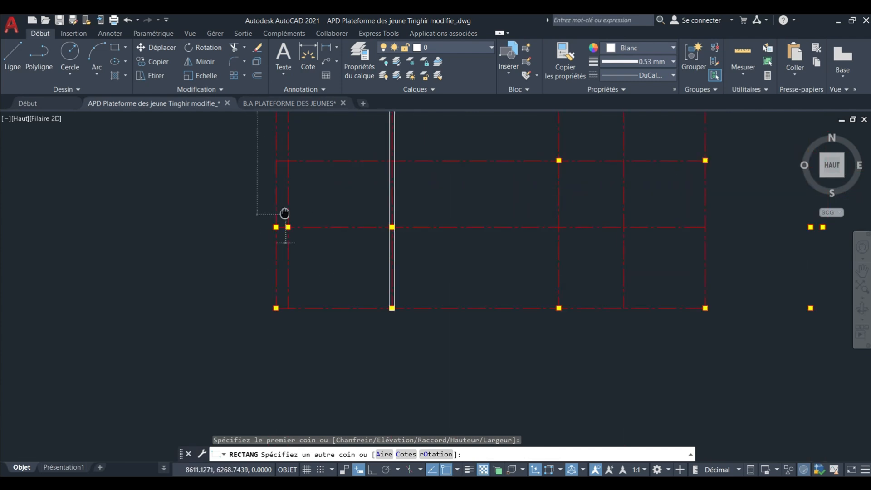
{"action": "scroll", "coordinate": [285, 213], "scroll_direction": "up", "scroll_amount": 4}
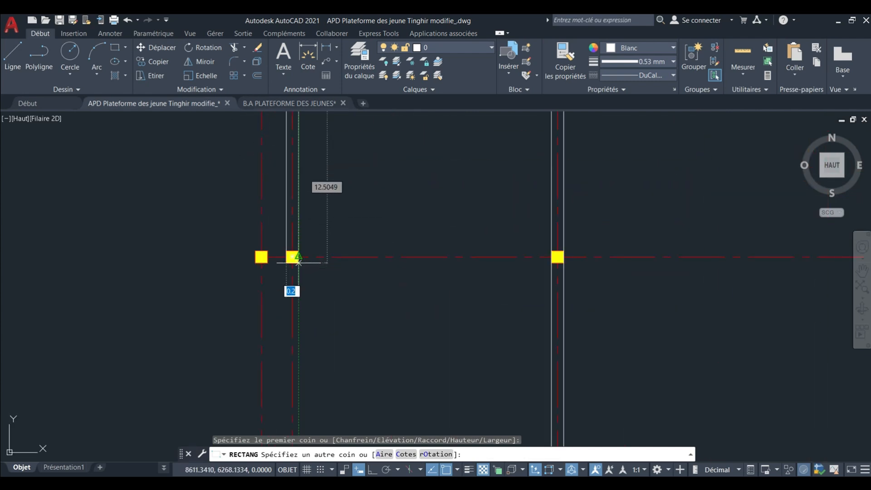
{"action": "left_click", "coordinate": [299, 263]}
{"action": "middle_click_drag", "start_coordinate": [285, 273], "coordinate": [281, 272]}
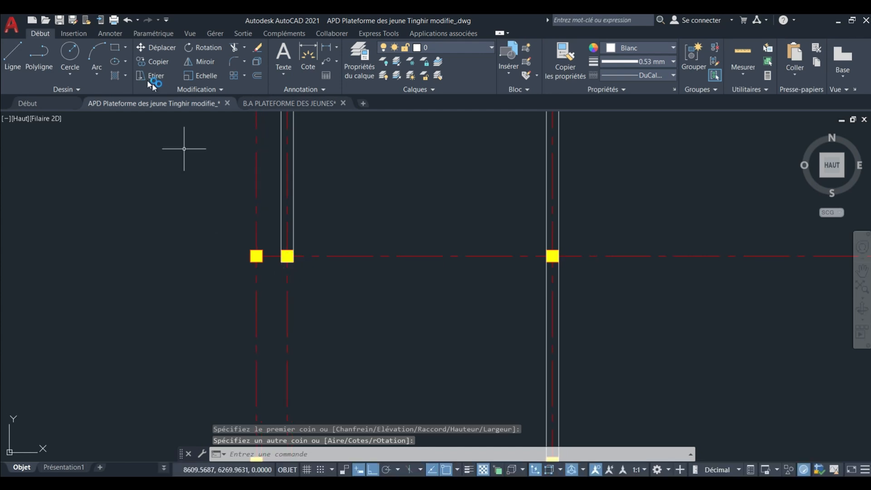
Draw a rectangular beam along the second-lowest column row, from the westernmost column to the column on the third vertical axis.
{"action": "left_click", "coordinate": [115, 47]}
{"action": "scroll", "coordinate": [272, 263], "scroll_direction": "up", "scroll_amount": 6}
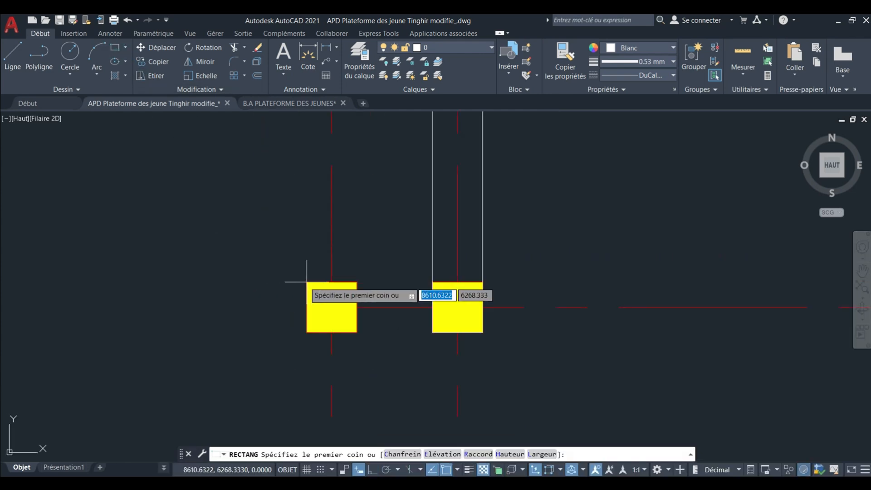
{"action": "left_click", "coordinate": [307, 281]}
{"action": "scroll", "coordinate": [307, 281], "scroll_direction": "down", "scroll_amount": 8}
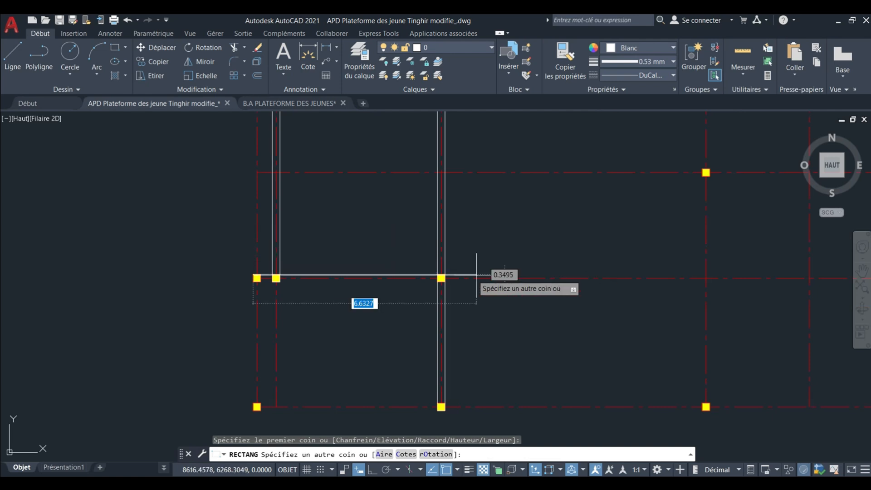
{"action": "scroll", "coordinate": [345, 271], "scroll_direction": "down", "scroll_amount": 2}
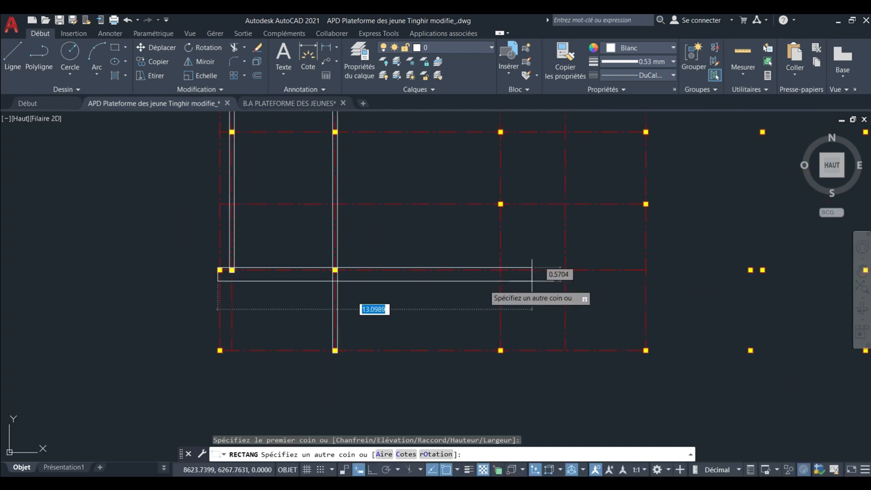
{"action": "scroll", "coordinate": [332, 281], "scroll_direction": "up", "scroll_amount": 10}
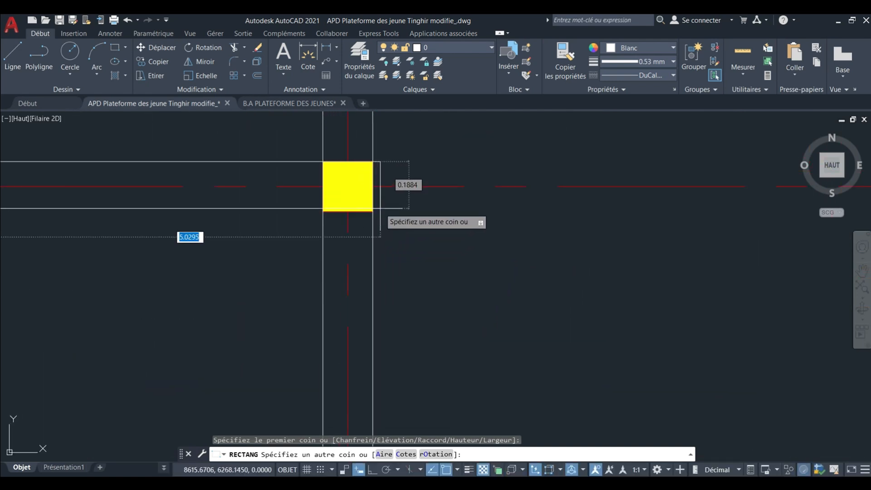
{"action": "left_click", "coordinate": [373, 211]}
{"action": "scroll", "coordinate": [369, 213], "scroll_direction": "down", "scroll_amount": 10}
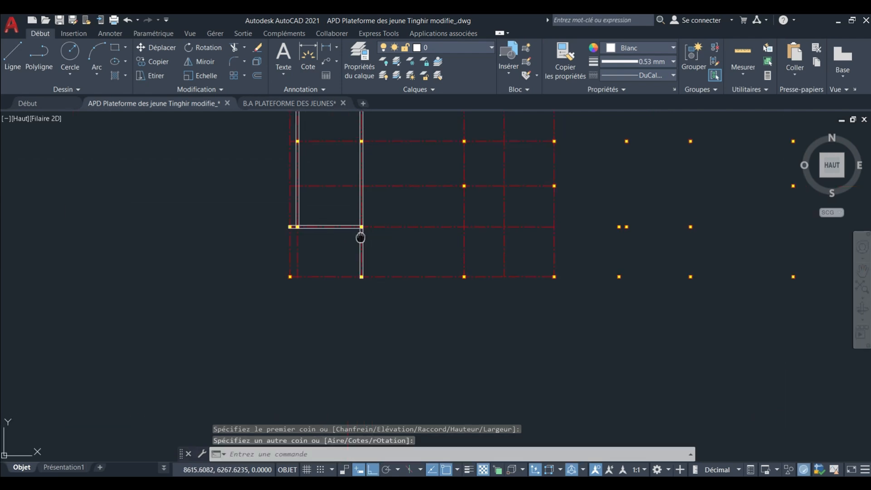
Draw a rectangular beam along the westernmost axis, from the second-lowest column row to the southwest corner column.
{"action": "scroll", "coordinate": [292, 243], "scroll_direction": "up", "scroll_amount": 2}
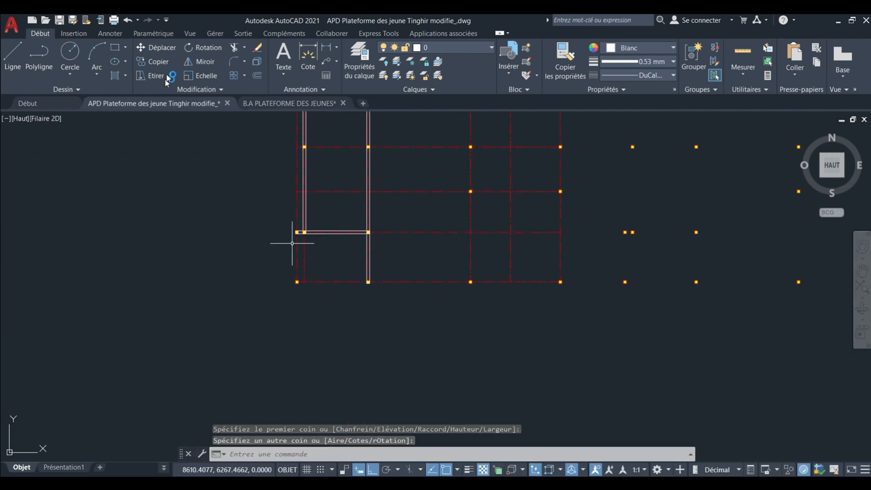
{"action": "left_click", "coordinate": [115, 48]}
{"action": "scroll", "coordinate": [302, 236], "scroll_direction": "up", "scroll_amount": 8}
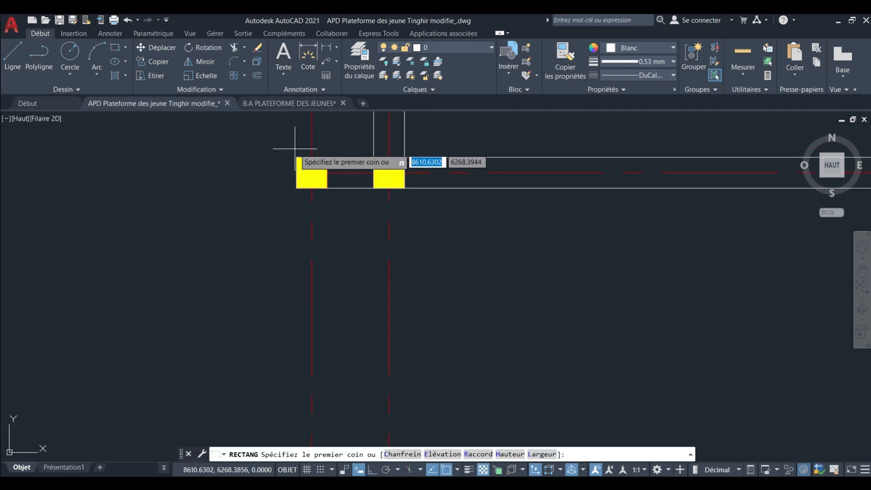
{"action": "left_click", "coordinate": [296, 157]}
{"action": "scroll", "coordinate": [300, 163], "scroll_direction": "down", "scroll_amount": 3}
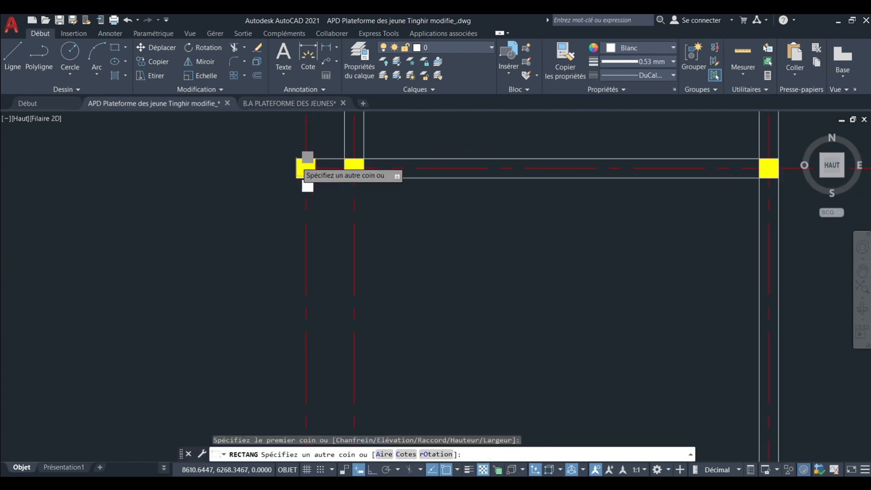
{"action": "left_click", "coordinate": [294, 290]}
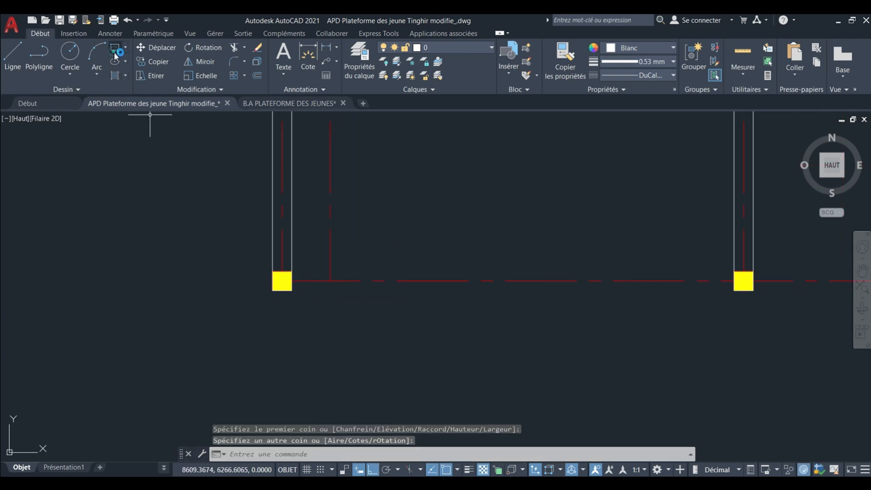
Draw a rectangular beam along the southernmost axis, from the southwest corner column to the southeast corner column.
{"action": "key", "text": "Return"}
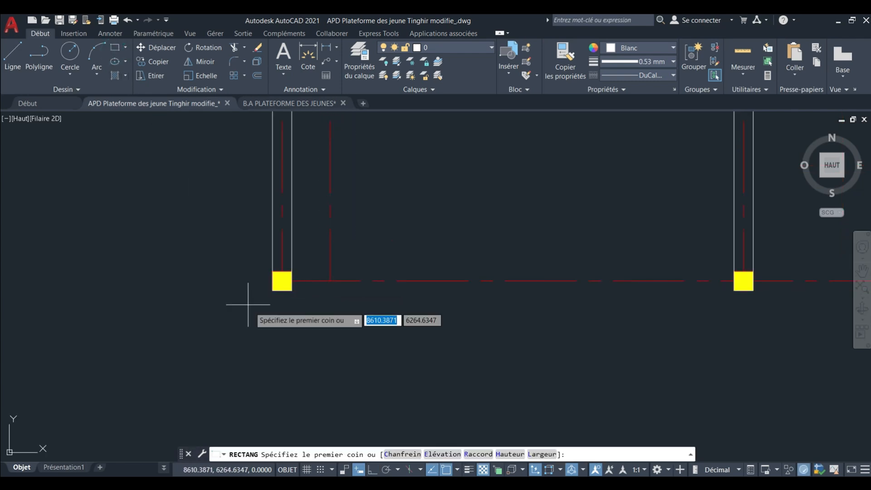
{"action": "left_click", "coordinate": [272, 289]}
{"action": "scroll", "coordinate": [275, 291], "scroll_direction": "up", "scroll_amount": 3}
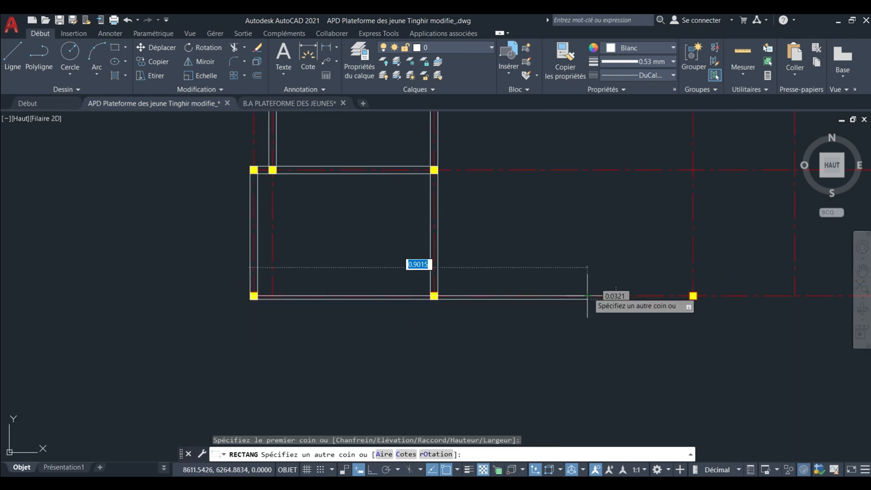
{"action": "middle_click_drag", "start_coordinate": [601, 313], "coordinate": [339, 314]}
{"action": "scroll", "coordinate": [567, 318], "scroll_direction": "up", "scroll_amount": 5}
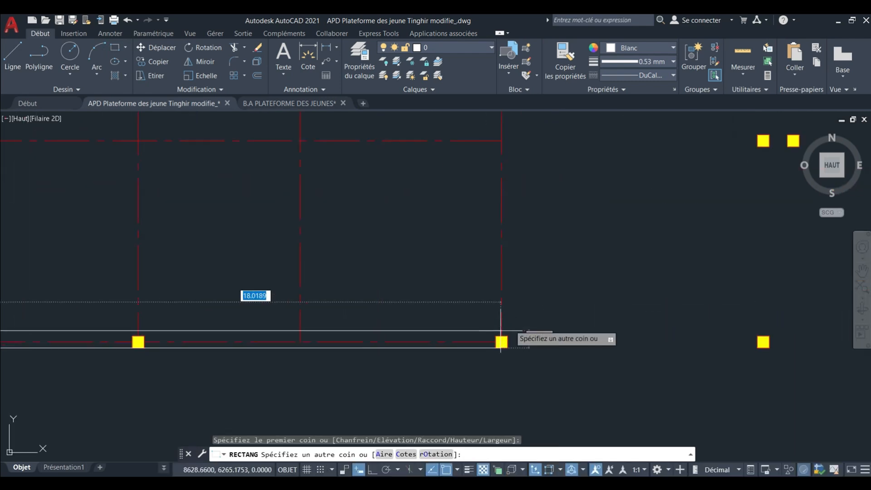
{"action": "left_click", "coordinate": [522, 327]}
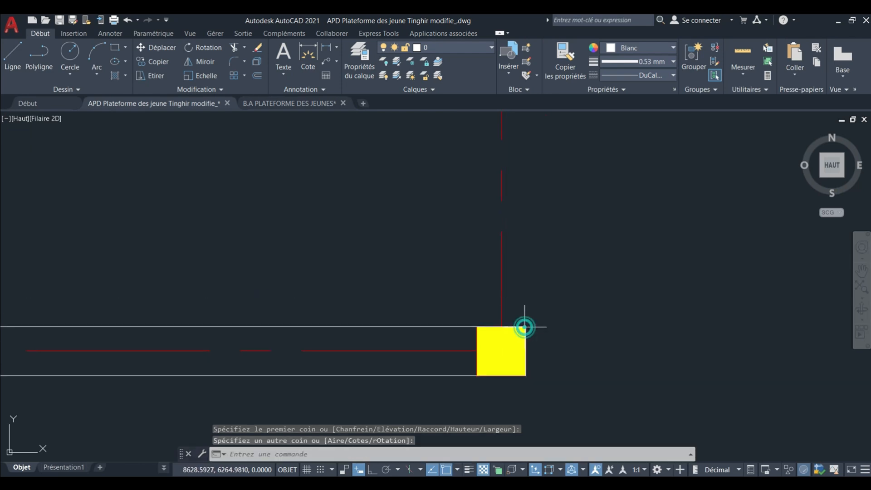
{"action": "scroll", "coordinate": [474, 311], "scroll_direction": "down", "scroll_amount": 6}
{"action": "scroll", "coordinate": [475, 310], "scroll_direction": "down", "scroll_amount": 3}
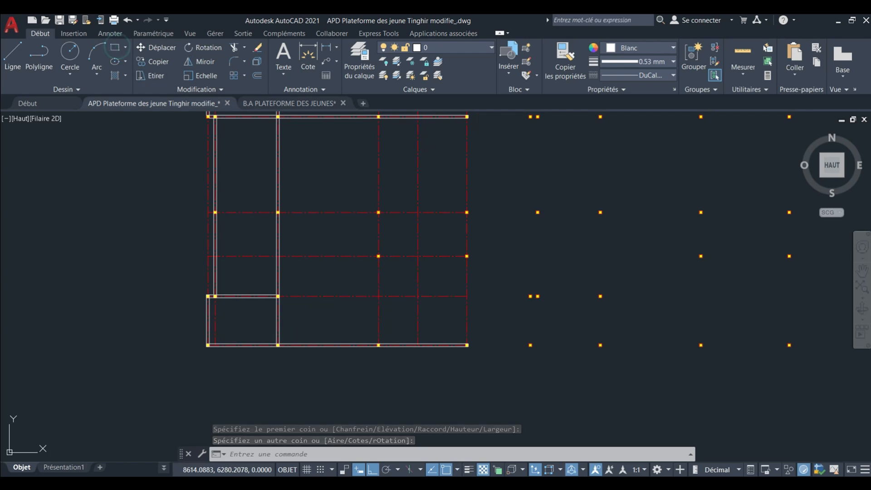
Draw a rectangular beam along the easternmost axis, from the southeast corner column north to the column ending the long horizontal beam.
{"action": "left_click", "coordinate": [117, 47]}
{"action": "scroll", "coordinate": [451, 376], "scroll_direction": "up", "scroll_amount": 4}
{"action": "scroll", "coordinate": [521, 308], "scroll_direction": "up", "scroll_amount": 7}
{"action": "mouse_move", "coordinate": [478, 206]}
{"action": "middle_mouse_down"}
{"action": "mouse_move", "coordinate": [497, 263]}
{"action": "mouse_move", "coordinate": [487, 334]}
{"action": "middle_mouse_up"}
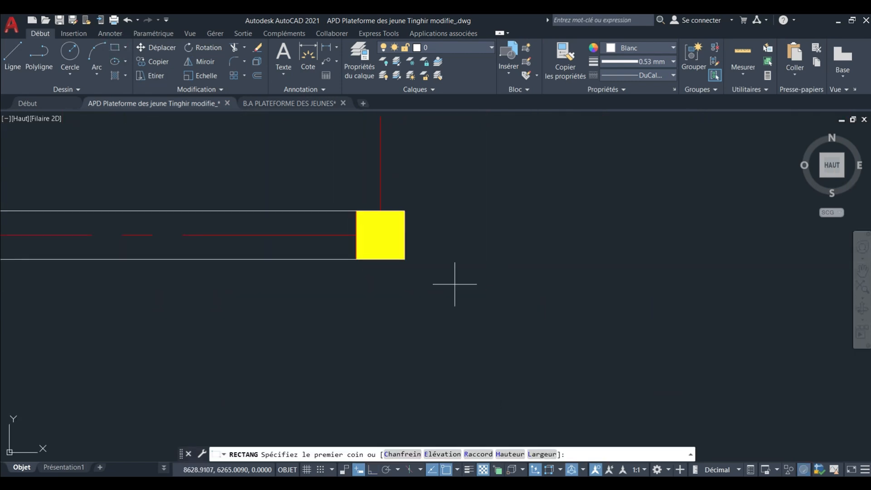
{"action": "left_click", "coordinate": [402, 259]}
{"action": "scroll", "coordinate": [403, 261], "scroll_direction": "down", "scroll_amount": 5}
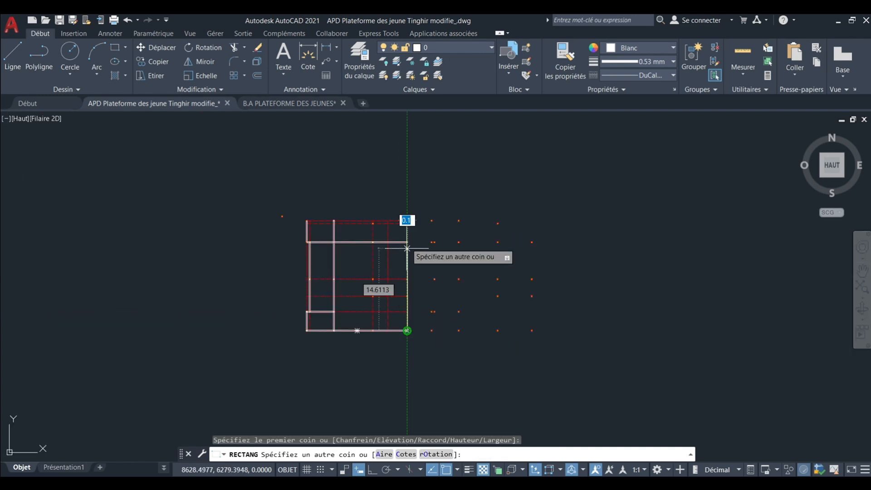
{"action": "scroll", "coordinate": [405, 218], "scroll_direction": "up", "scroll_amount": 3}
{"action": "scroll", "coordinate": [407, 245], "scroll_direction": "up", "scroll_amount": 2}
{"action": "middle_click_drag", "start_coordinate": [425, 344], "coordinate": [414, 249]}
{"action": "scroll", "coordinate": [426, 338], "scroll_direction": "up", "scroll_amount": 4}
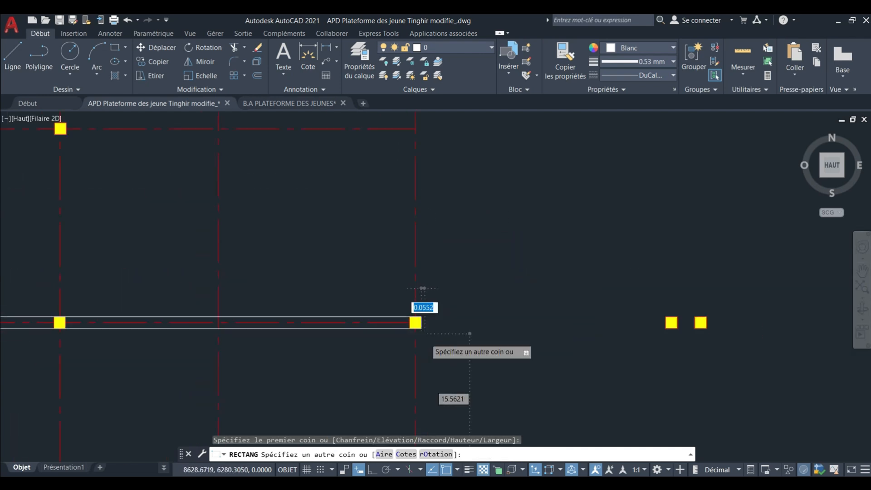
{"action": "left_click", "coordinate": [387, 285]}
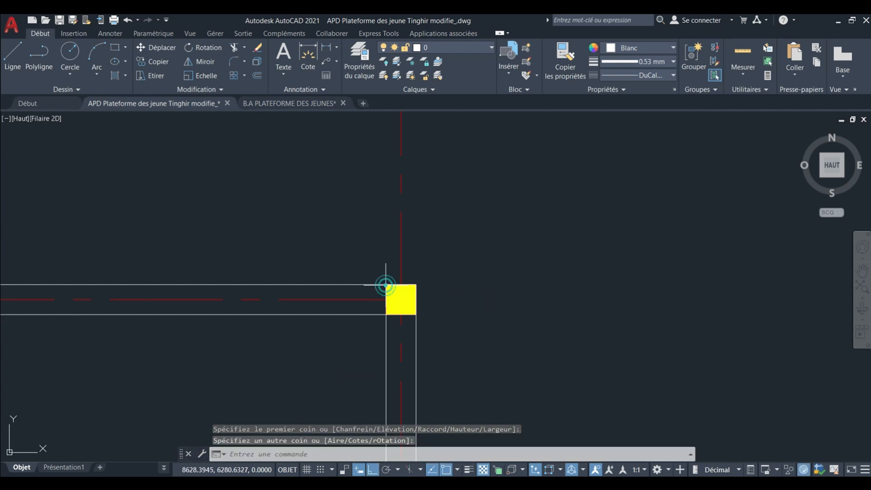
{"action": "scroll", "coordinate": [450, 197], "scroll_direction": "down", "scroll_amount": 5}
{"action": "middle_click_drag", "start_coordinate": [434, 276], "coordinate": [423, 215]}
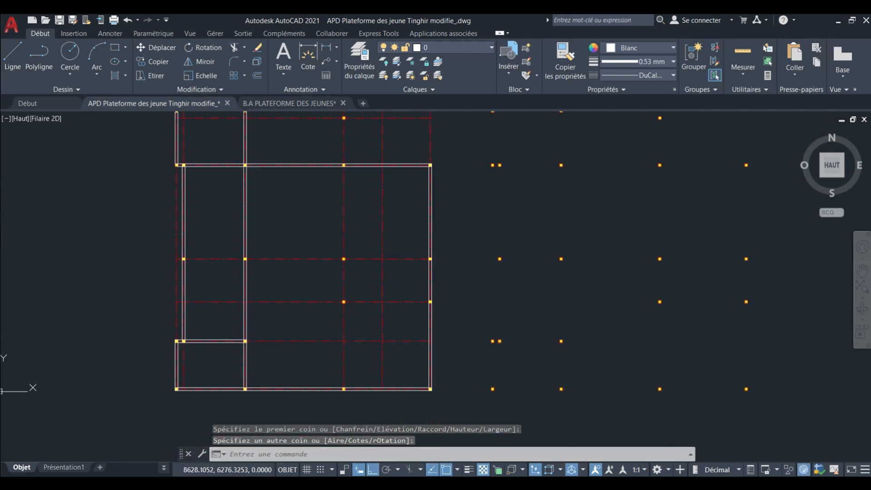
Draw a rectangular beam along the fourth-lowest column row, from the column on the second vertical axis to the easternmost column.
{"action": "middle_click_drag", "start_coordinate": [342, 307], "coordinate": [398, 321]}
{"action": "scroll", "coordinate": [353, 259], "scroll_direction": "up", "scroll_amount": 2}
{"action": "scroll", "coordinate": [393, 307], "scroll_direction": "down", "scroll_amount": 2}
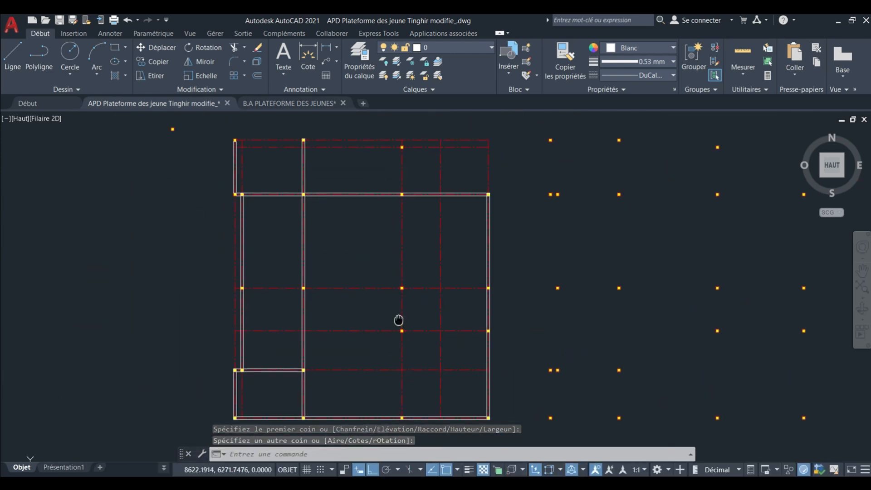
{"action": "scroll", "coordinate": [267, 290], "scroll_direction": "up", "scroll_amount": 4}
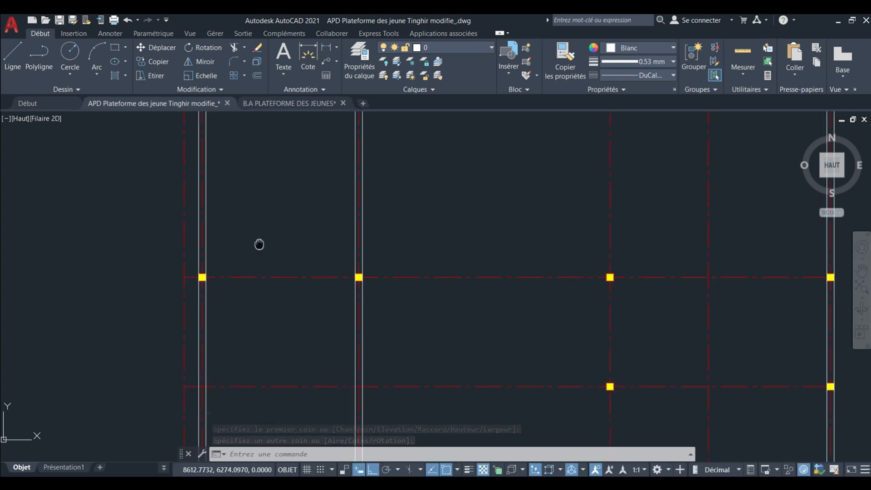
{"action": "left_click", "coordinate": [115, 48]}
{"action": "scroll", "coordinate": [189, 275], "scroll_direction": "up", "scroll_amount": 8}
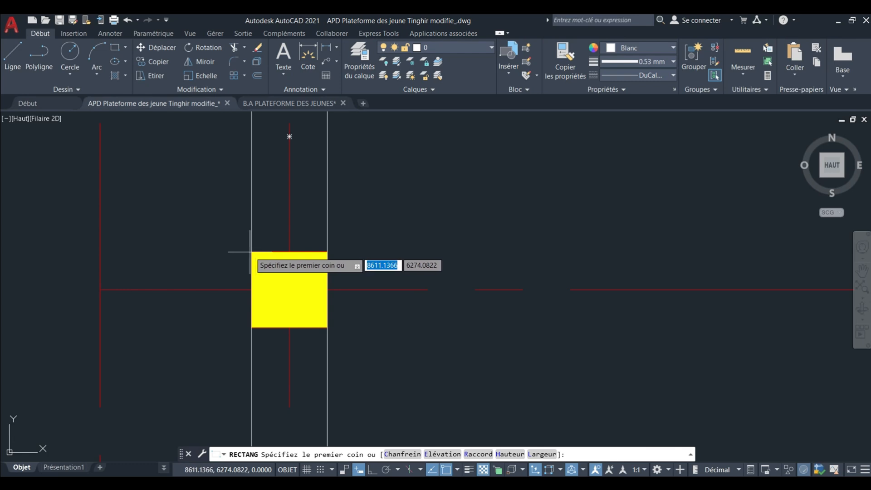
{"action": "left_click", "coordinate": [252, 251]}
{"action": "scroll", "coordinate": [227, 254], "scroll_direction": "down", "scroll_amount": 6}
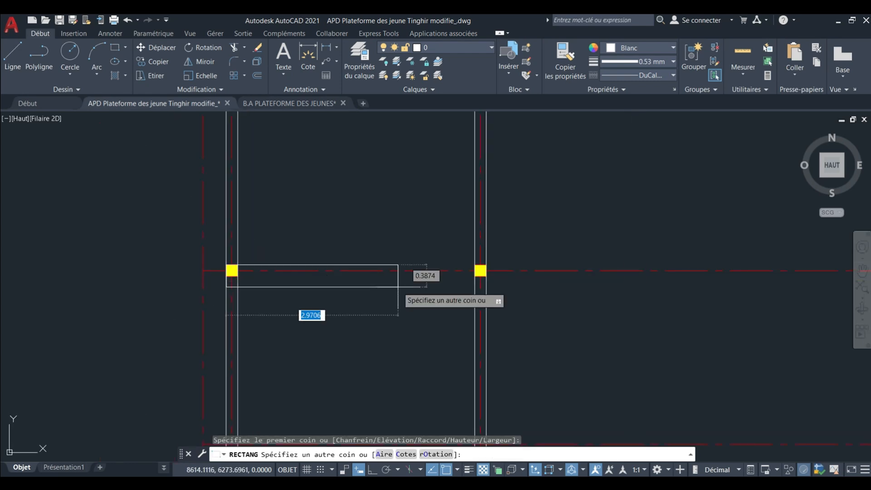
{"action": "middle_click_drag", "start_coordinate": [516, 295], "coordinate": [227, 275]}
{"action": "middle_click_drag", "start_coordinate": [536, 268], "coordinate": [278, 272]}
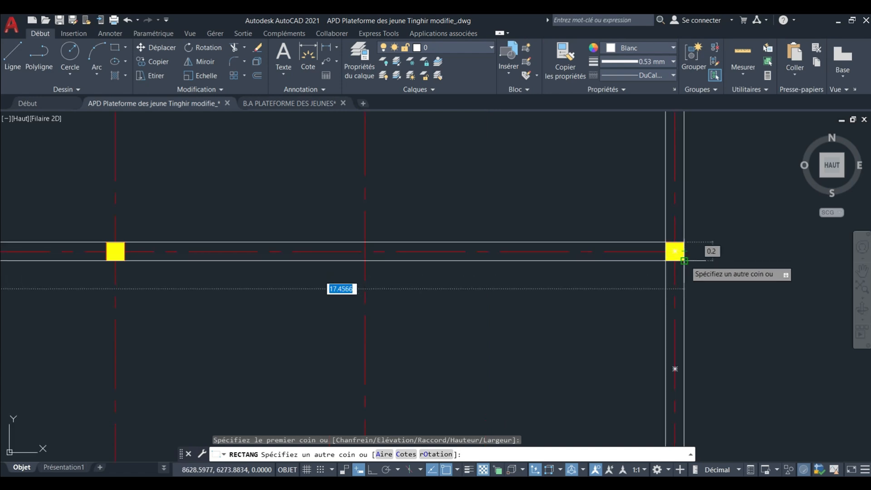
{"action": "left_click", "coordinate": [685, 245]}
{"action": "scroll", "coordinate": [626, 214], "scroll_direction": "down", "scroll_amount": 5}
{"action": "scroll", "coordinate": [614, 210], "scroll_direction": "down", "scroll_amount": 2}
{"action": "scroll", "coordinate": [593, 243], "scroll_direction": "up", "scroll_amount": 4}
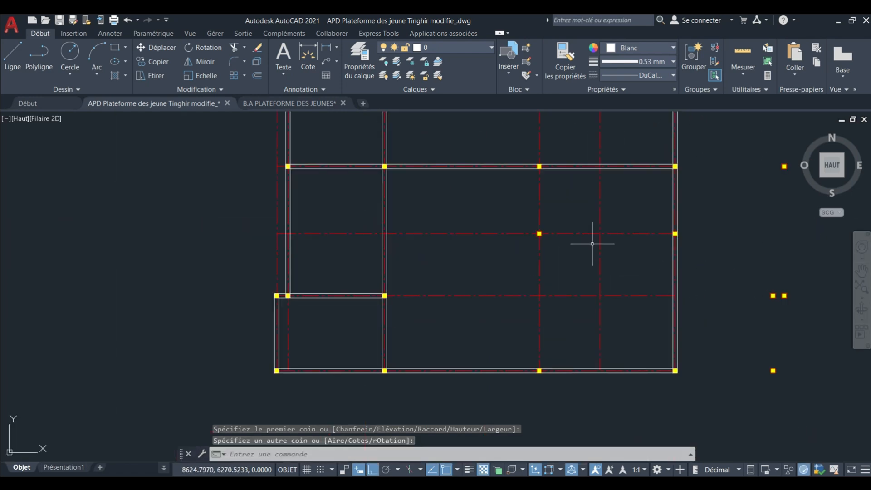
Draw a rectangular beam along the third-lowest column row, from the easternmost column to the column on the fourth vertical axis.
{"action": "middle_click", "coordinate": [593, 244]}
{"action": "middle_click", "coordinate": [593, 243]}
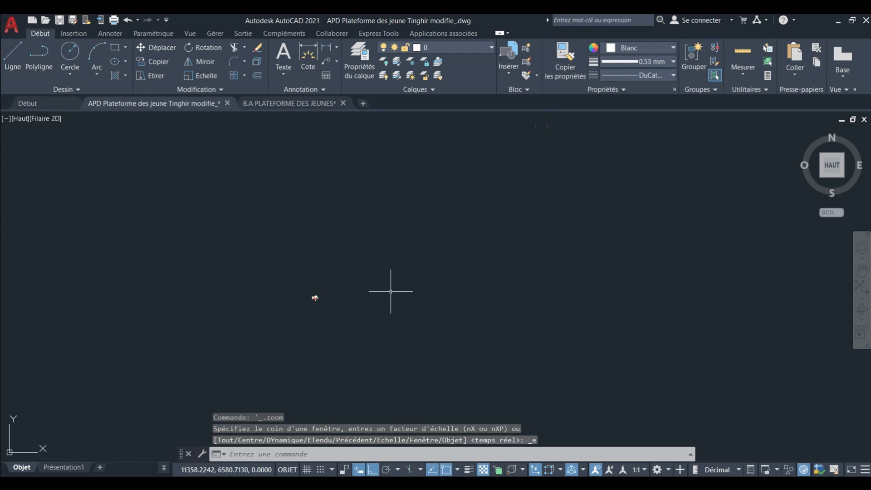
{"action": "scroll", "coordinate": [323, 299], "scroll_direction": "up", "scroll_amount": 10}
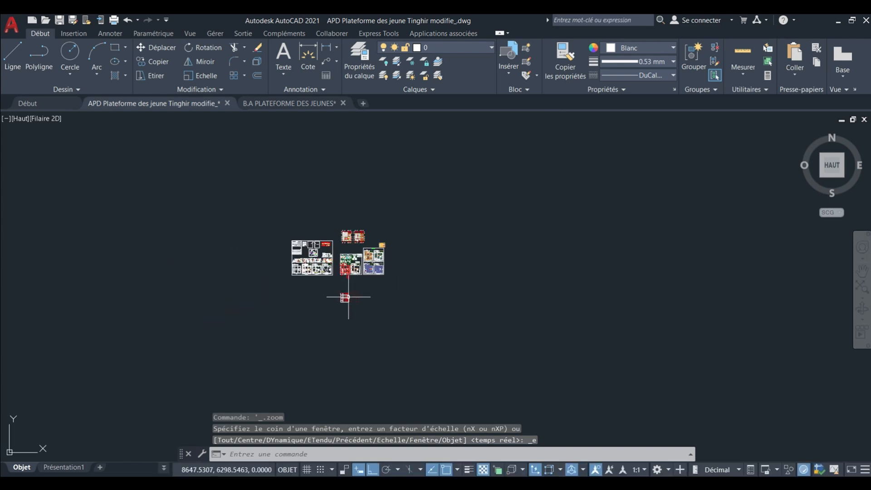
{"action": "scroll", "coordinate": [337, 295], "scroll_direction": "up", "scroll_amount": 8}
{"action": "scroll", "coordinate": [350, 284], "scroll_direction": "up", "scroll_amount": 10}
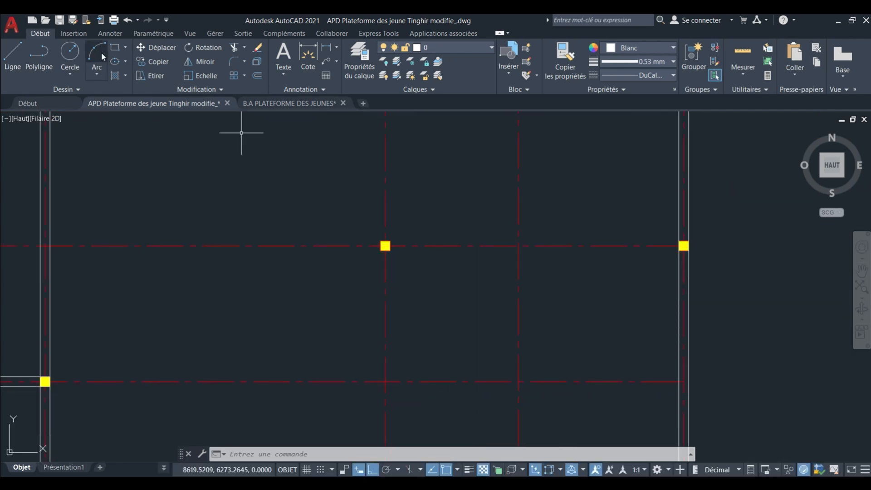
{"action": "key", "text": "Return"}
{"action": "scroll", "coordinate": [659, 246], "scroll_direction": "up", "scroll_amount": 6}
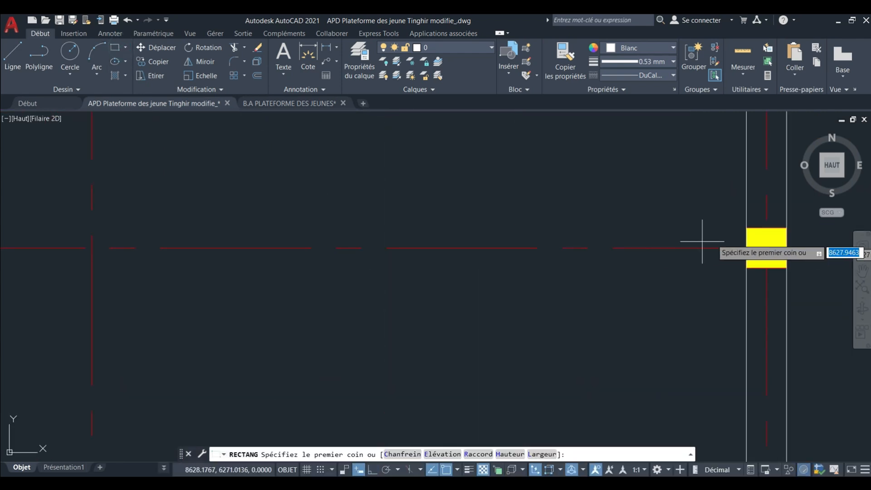
{"action": "middle_click_drag", "start_coordinate": [702, 241], "coordinate": [575, 235]}
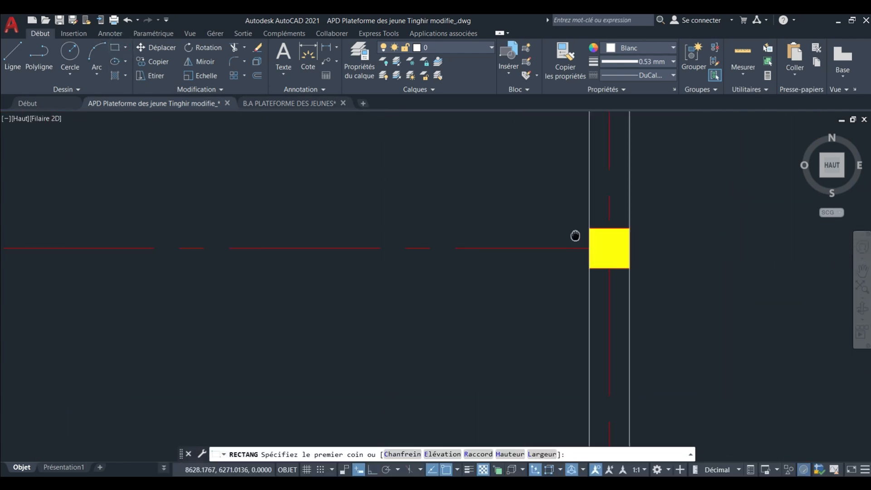
{"action": "left_click", "coordinate": [629, 228]}
{"action": "scroll", "coordinate": [635, 241], "scroll_direction": "down", "scroll_amount": 6}
{"action": "middle_click_drag", "start_coordinate": [641, 253], "coordinate": [674, 252]}
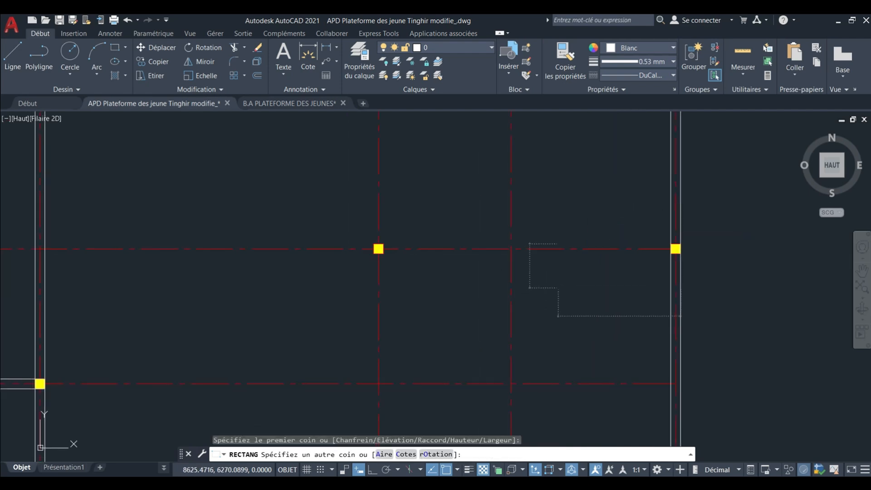
{"action": "scroll", "coordinate": [335, 259], "scroll_direction": "up", "scroll_amount": 6}
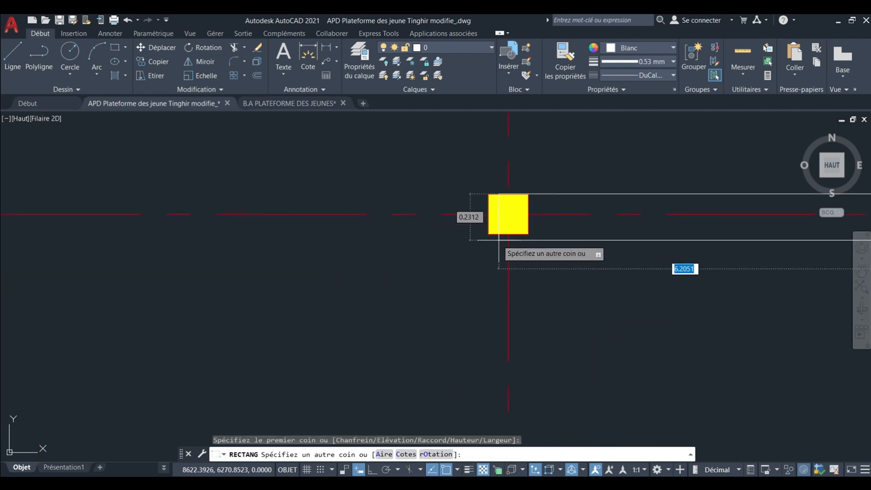
{"action": "left_click", "coordinate": [488, 234]}
{"action": "scroll", "coordinate": [490, 234], "scroll_direction": "down", "scroll_amount": 10}
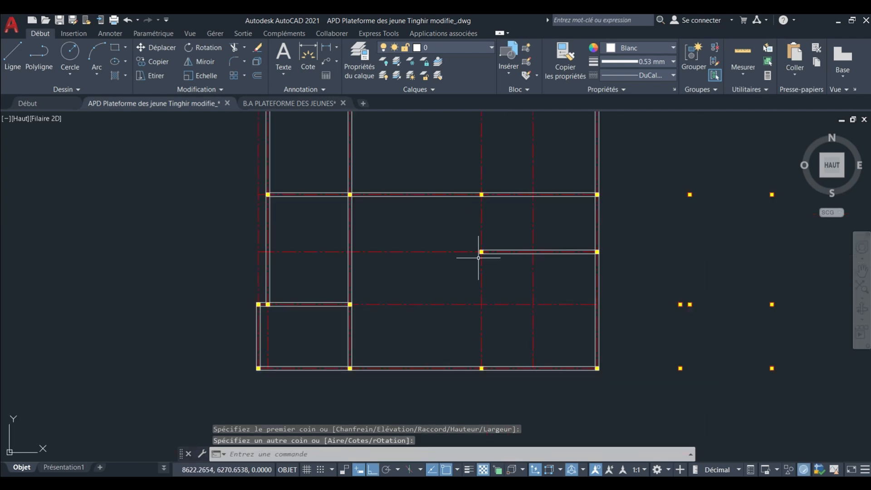
{"action": "middle_click_drag", "start_coordinate": [474, 258], "coordinate": [467, 259]}
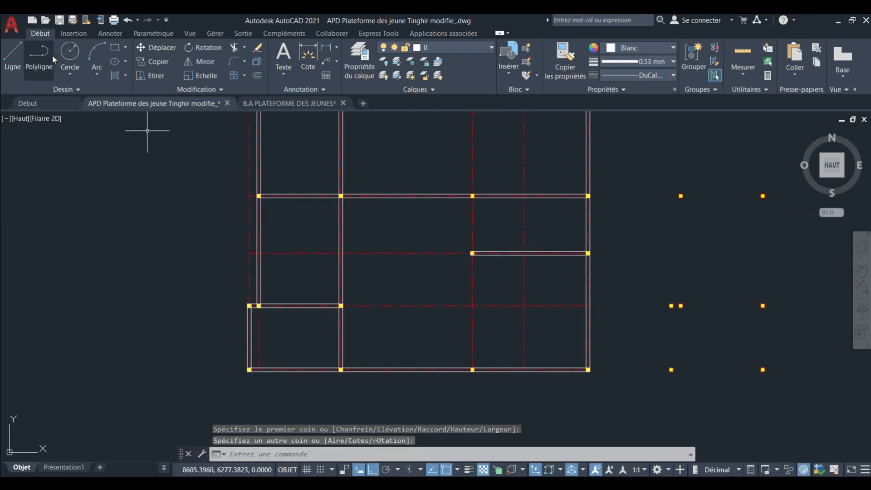
Draw a rectangular beam along the fourth vertical axis from the west, from its southernmost column to its northernmost column.
{"action": "scroll", "coordinate": [469, 354], "scroll_direction": "up", "scroll_amount": 8}
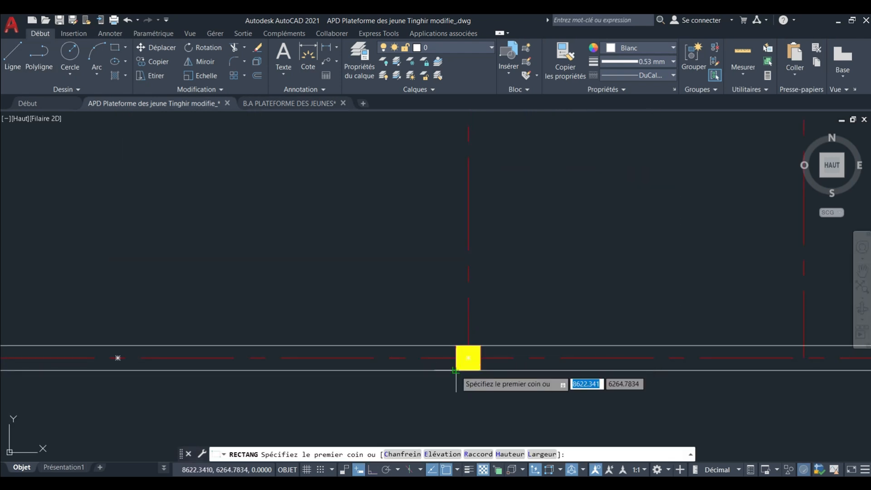
{"action": "left_click", "coordinate": [456, 370]}
{"action": "scroll", "coordinate": [463, 359], "scroll_direction": "down", "scroll_amount": 10}
{"action": "scroll", "coordinate": [455, 276], "scroll_direction": "up", "scroll_amount": 5}
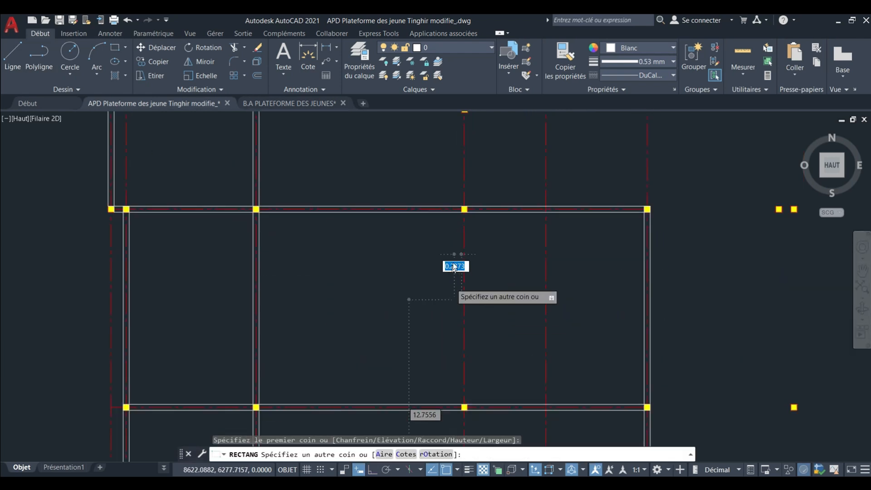
{"action": "scroll", "coordinate": [456, 247], "scroll_direction": "up", "scroll_amount": 2}
{"action": "scroll", "coordinate": [458, 229], "scroll_direction": "down", "scroll_amount": 5}
{"action": "scroll", "coordinate": [460, 352], "scroll_direction": "up", "scroll_amount": 12}
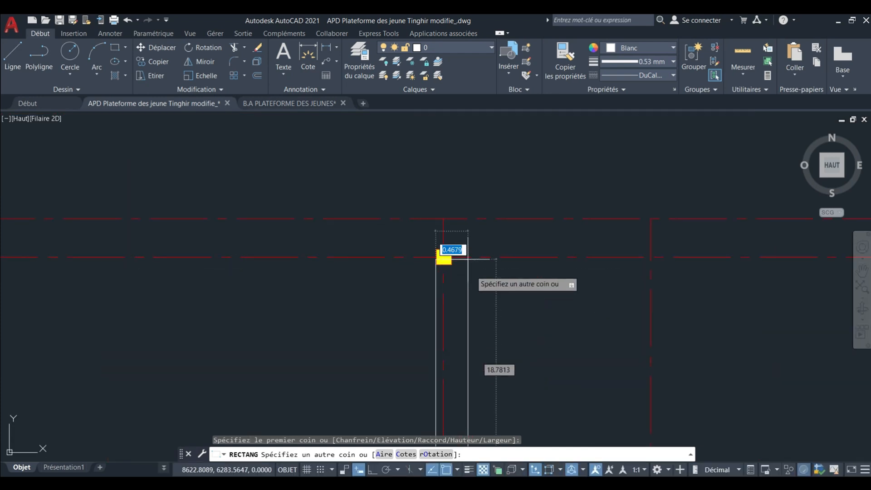
{"action": "left_click", "coordinate": [452, 250]}
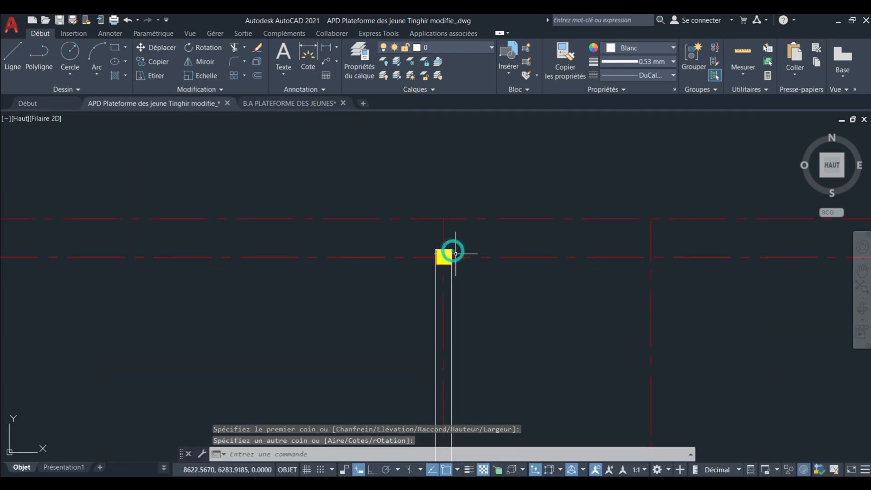
{"action": "scroll", "coordinate": [454, 263], "scroll_direction": "down", "scroll_amount": 5}
{"action": "scroll", "coordinate": [419, 260], "scroll_direction": "up", "scroll_amount": 2}
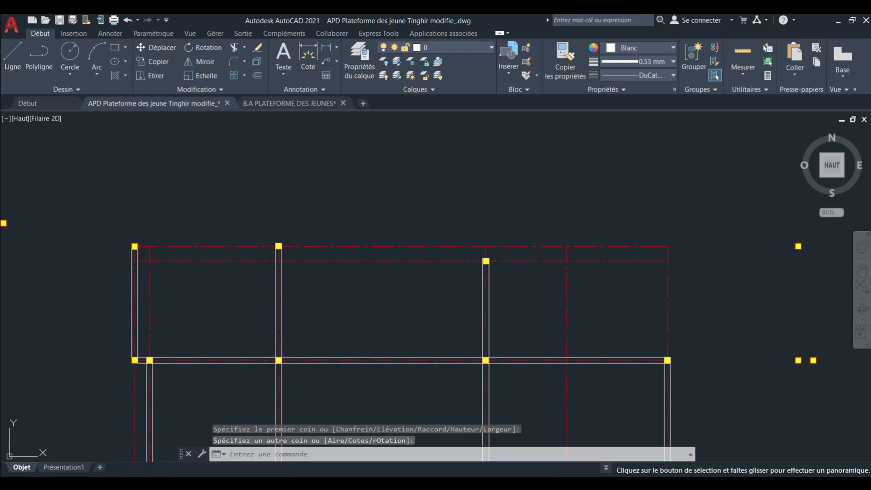
{"action": "scroll", "coordinate": [419, 260], "scroll_direction": "down", "scroll_amount": 5}
{"action": "middle_click_drag", "start_coordinate": [439, 241], "coordinate": [441, 336]}
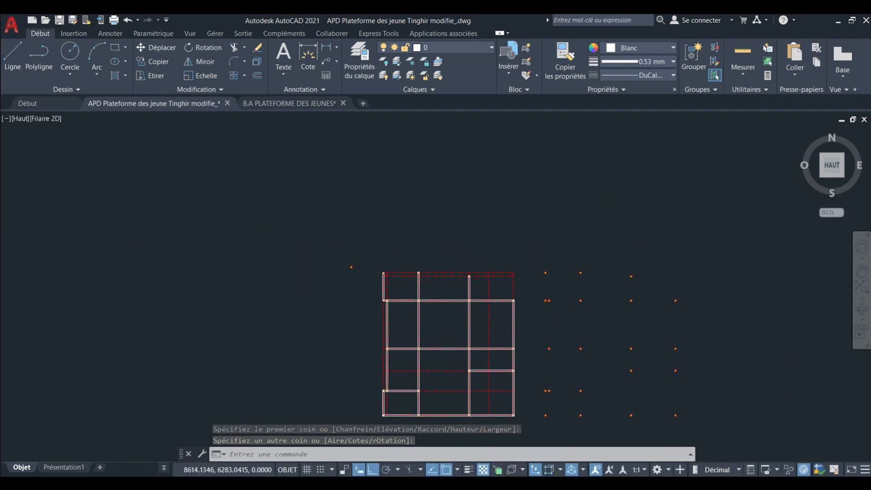
Draw a rectangular beam along the northernmost axis, from the northwest corner column to the column on the next long vertical beam.
{"action": "scroll", "coordinate": [395, 245], "scroll_direction": "up", "scroll_amount": 10}
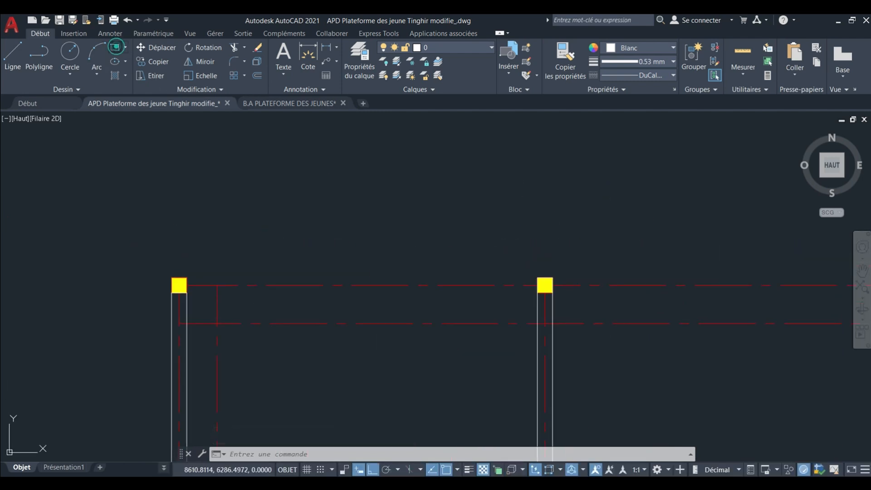
{"action": "left_click", "coordinate": [116, 47]}
{"action": "scroll", "coordinate": [178, 267], "scroll_direction": "up", "scroll_amount": 4}
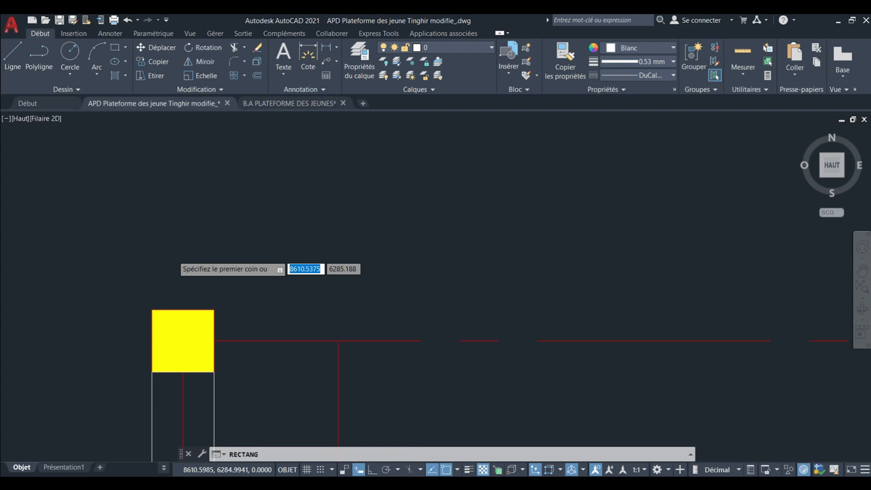
{"action": "left_click", "coordinate": [153, 312]}
{"action": "scroll", "coordinate": [155, 318], "scroll_direction": "down", "scroll_amount": 4}
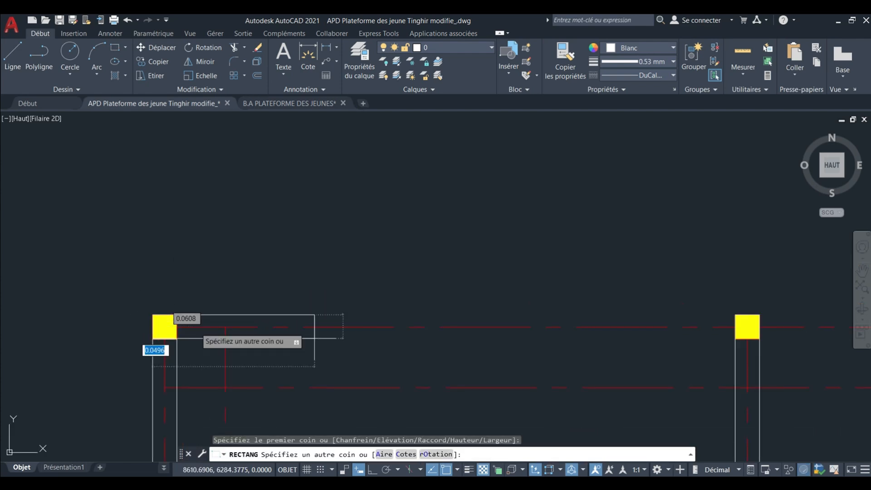
{"action": "middle_click_drag", "start_coordinate": [536, 315], "coordinate": [259, 307]}
{"action": "scroll", "coordinate": [472, 320], "scroll_direction": "up", "scroll_amount": 4}
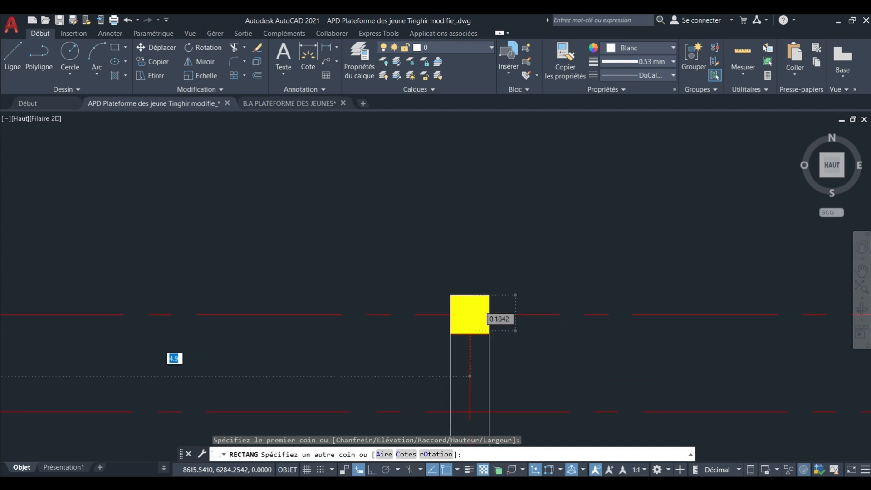
{"action": "left_click", "coordinate": [497, 339]}
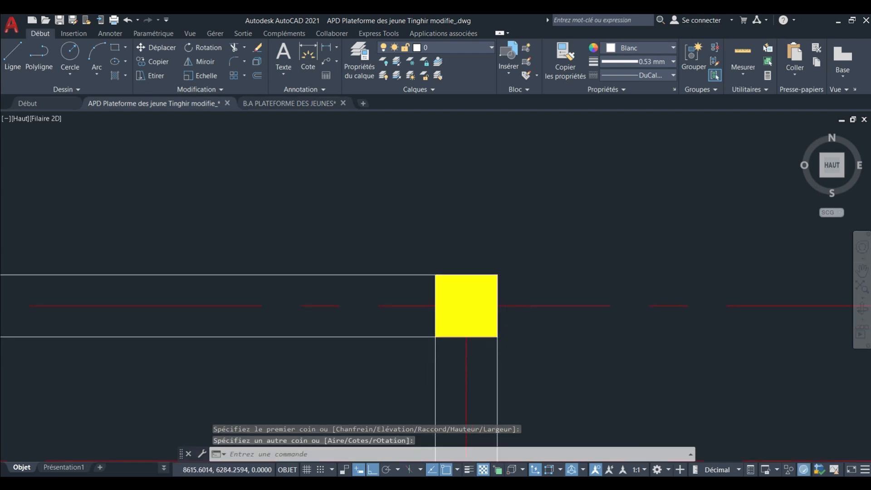
Review the drawn beam grid, checking the axes and columns that still lack a beam.
{"action": "scroll", "coordinate": [497, 339], "scroll_direction": "down", "scroll_amount": 5}
{"action": "middle_click_drag", "start_coordinate": [414, 274], "coordinate": [360, 258]}
{"action": "scroll", "coordinate": [361, 247], "scroll_direction": "down", "scroll_amount": 2}
{"action": "scroll", "coordinate": [362, 247], "scroll_direction": "down", "scroll_amount": 2}
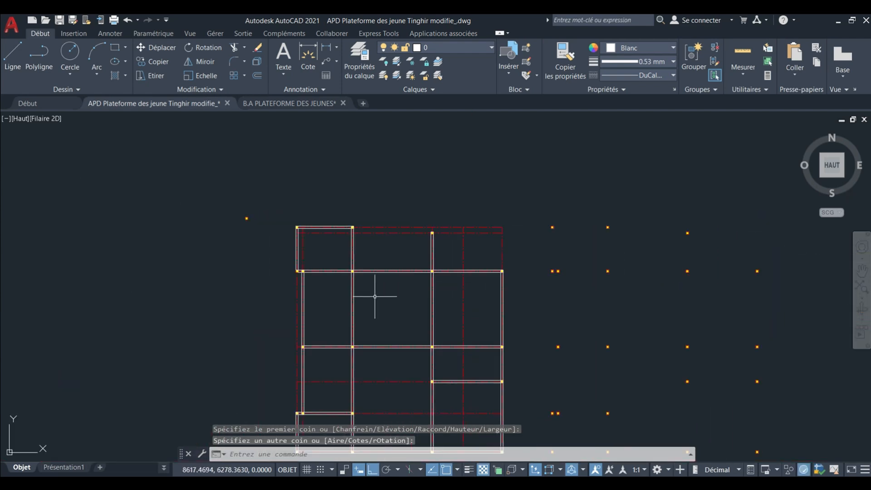
{"action": "mouse_move", "coordinate": [375, 315]}
{"action": "middle_mouse_down"}
{"action": "mouse_move", "coordinate": [355, 273]}
{"action": "mouse_move", "coordinate": [340, 285]}
{"action": "mouse_move", "coordinate": [340, 276]}
{"action": "middle_mouse_up"}
{"action": "scroll", "coordinate": [346, 297], "scroll_direction": "up", "scroll_amount": 2}
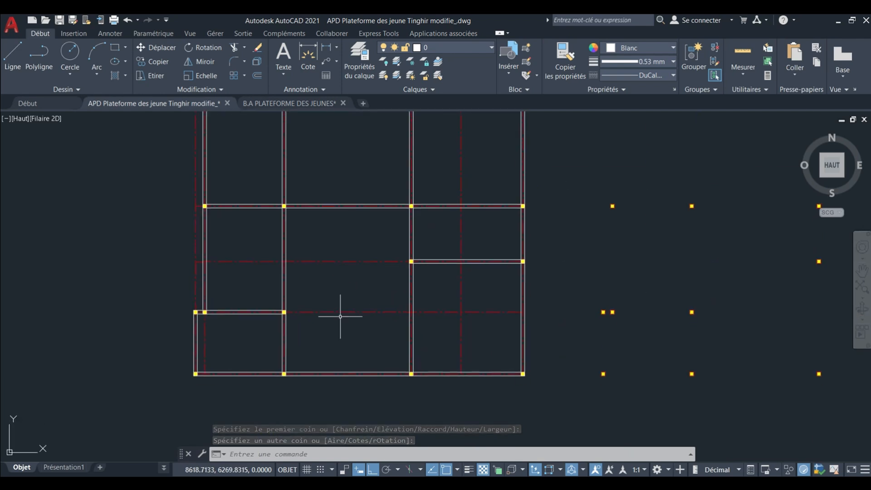
{"action": "scroll", "coordinate": [340, 317], "scroll_direction": "up", "scroll_amount": 2}
{"action": "mouse_move", "coordinate": [339, 326]}
{"action": "middle_mouse_down"}
{"action": "mouse_move", "coordinate": [339, 296]}
{"action": "mouse_move", "coordinate": [385, 322]}
{"action": "middle_mouse_up"}
{"action": "scroll", "coordinate": [348, 297], "scroll_direction": "down", "scroll_amount": 1}
{"action": "scroll", "coordinate": [350, 288], "scroll_direction": "down", "scroll_amount": 4}
{"action": "scroll", "coordinate": [332, 292], "scroll_direction": "up", "scroll_amount": 2}
{"action": "middle_click_drag", "start_coordinate": [335, 300], "coordinate": [335, 327]}
{"action": "scroll", "coordinate": [357, 314], "scroll_direction": "down", "scroll_amount": 3}
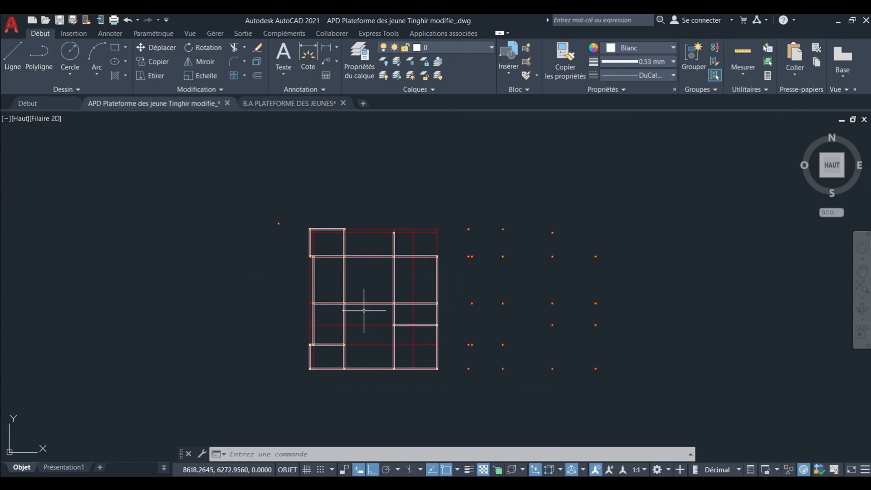
Examine the beams and columns in the northern bays of the finished reference formwork plan, along axes 1 to 3.
{"action": "scroll", "coordinate": [337, 336], "scroll_direction": "up", "scroll_amount": 3}
{"action": "scroll", "coordinate": [337, 341], "scroll_direction": "down", "scroll_amount": 5}
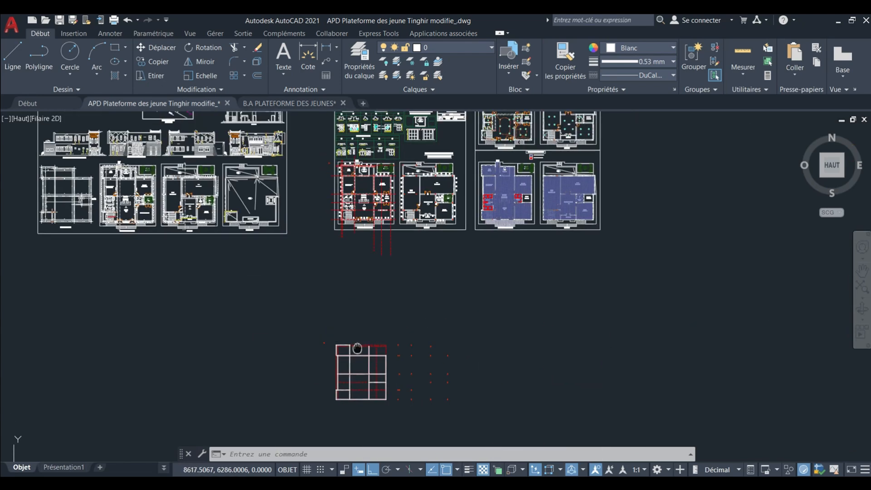
{"action": "scroll", "coordinate": [373, 360], "scroll_direction": "up", "scroll_amount": 3}
{"action": "middle_click_drag", "start_coordinate": [409, 307], "coordinate": [398, 410]}
{"action": "scroll", "coordinate": [390, 223], "scroll_direction": "up", "scroll_amount": 4}
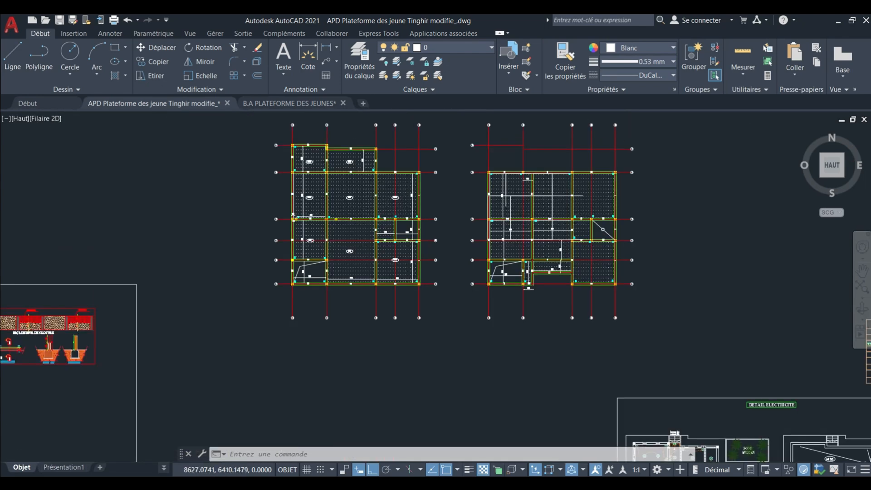
{"action": "scroll", "coordinate": [375, 203], "scroll_direction": "up", "scroll_amount": 4}
{"action": "middle_click_drag", "start_coordinate": [375, 202], "coordinate": [384, 223]}
{"action": "scroll", "coordinate": [383, 223], "scroll_direction": "down", "scroll_amount": 2}
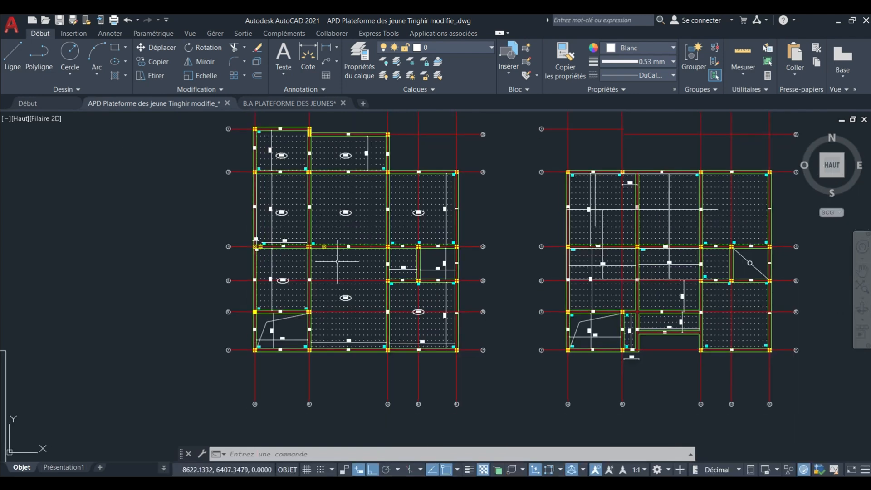
{"action": "scroll", "coordinate": [327, 293], "scroll_direction": "up", "scroll_amount": 3}
{"action": "scroll", "coordinate": [326, 294], "scroll_direction": "down", "scroll_amount": 2}
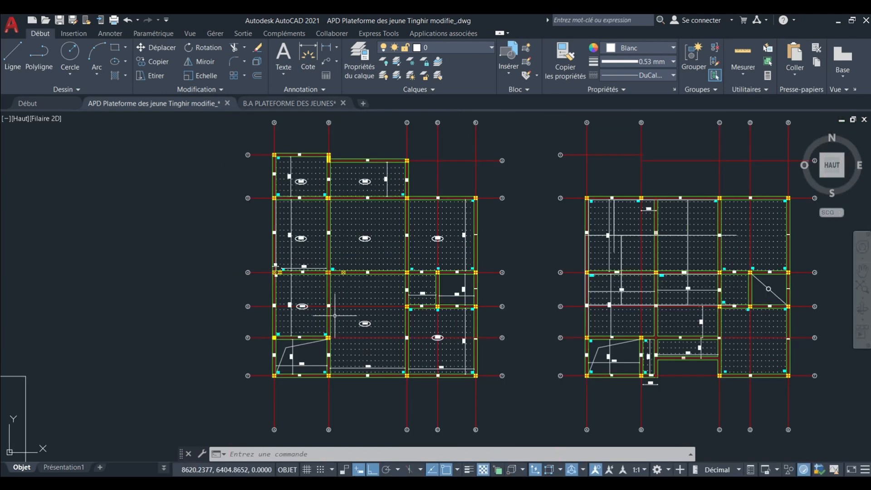
{"action": "scroll", "coordinate": [332, 167], "scroll_direction": "up", "scroll_amount": 5}
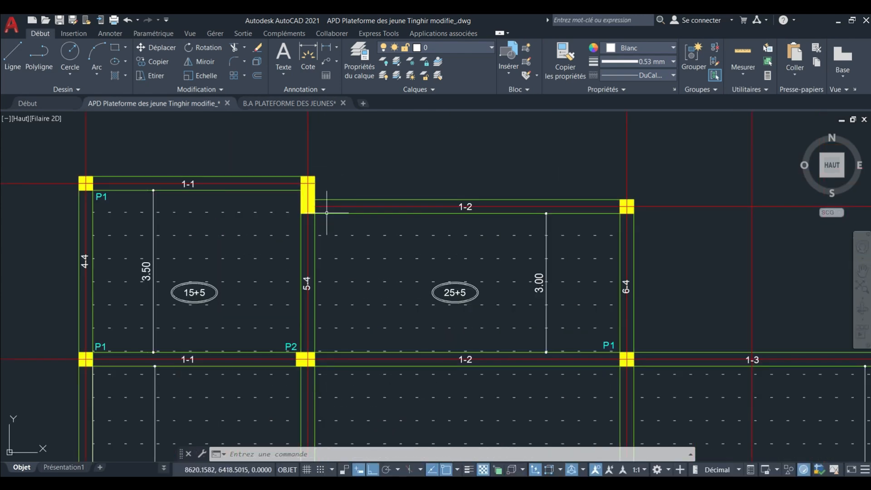
{"action": "scroll", "coordinate": [313, 186], "scroll_direction": "up", "scroll_amount": 2}
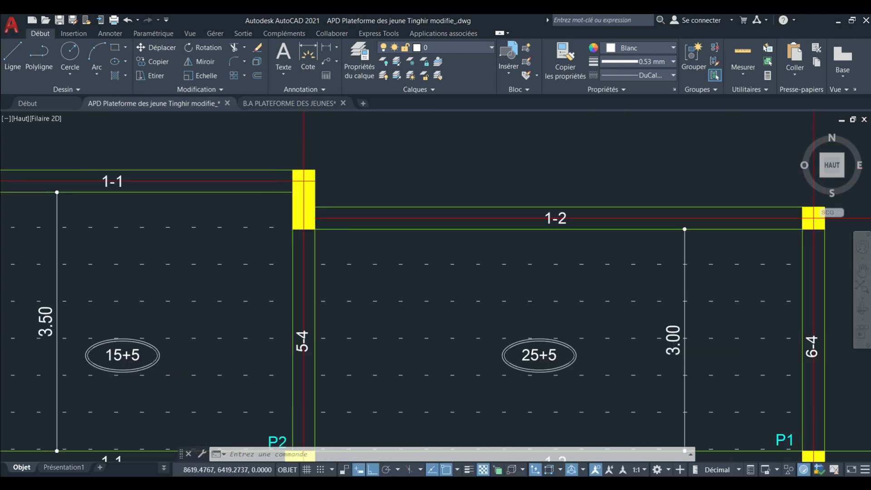
{"action": "scroll", "coordinate": [295, 194], "scroll_direction": "down", "scroll_amount": 2}
{"action": "scroll", "coordinate": [296, 160], "scroll_direction": "down", "scroll_amount": 2}
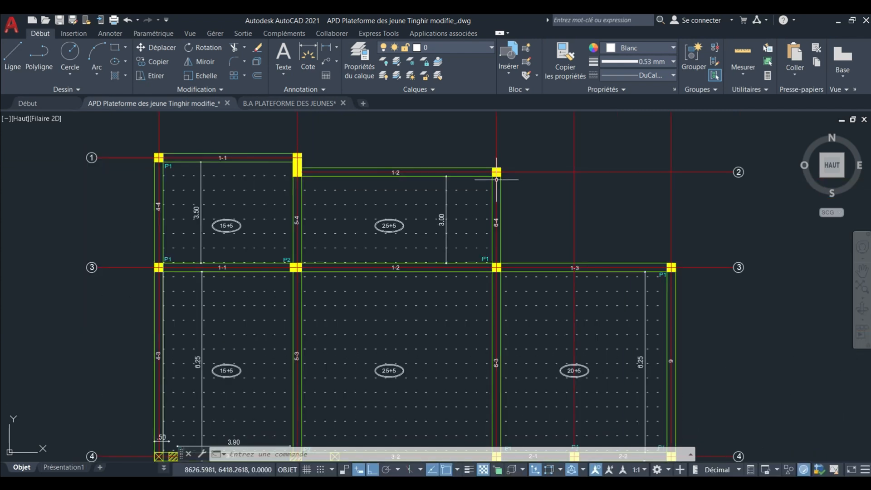
{"action": "scroll", "coordinate": [483, 168], "scroll_direction": "down", "scroll_amount": 2}
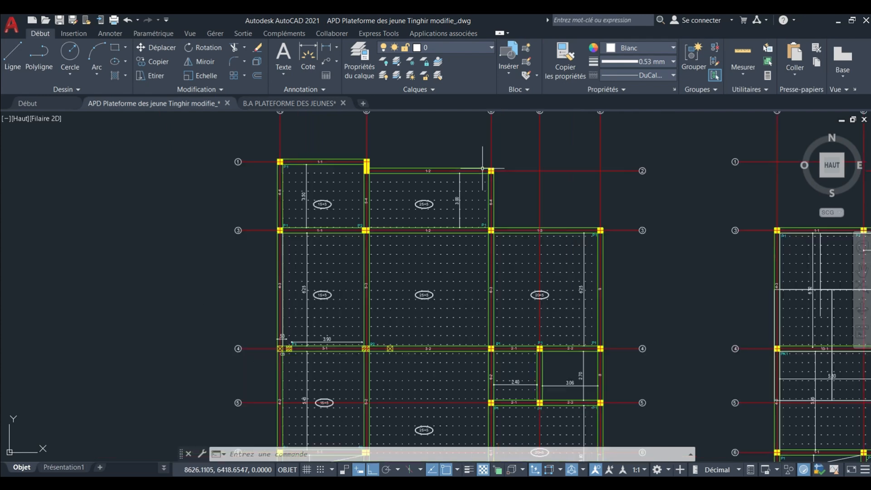
Examine the beam and column layout of the reference formwork plan between axes 3 and 7, including the small bays between axes 4 and 5.
{"action": "middle_click_drag", "start_coordinate": [481, 190], "coordinate": [458, 151]}
{"action": "scroll", "coordinate": [458, 150], "scroll_direction": "down", "scroll_amount": 2}
{"action": "middle_click_drag", "start_coordinate": [465, 258], "coordinate": [451, 220]}
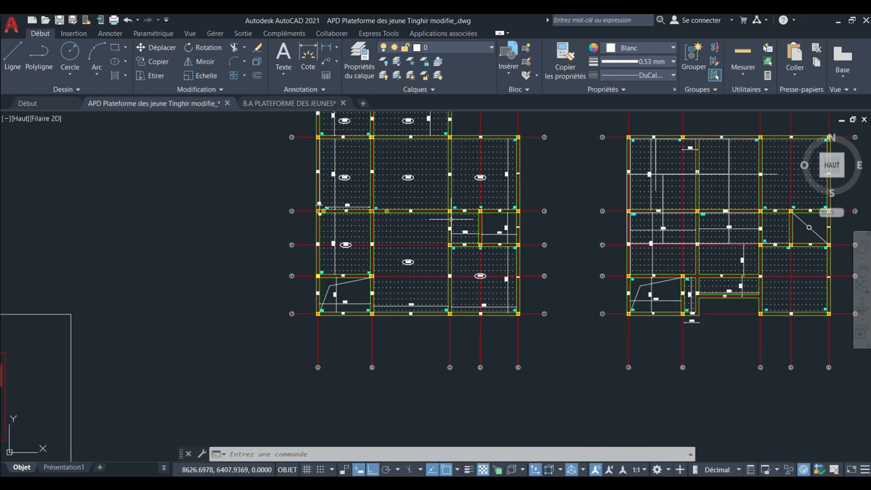
{"action": "scroll", "coordinate": [438, 248], "scroll_direction": "up", "scroll_amount": 2}
{"action": "middle_click_drag", "start_coordinate": [419, 264], "coordinate": [407, 253]}
{"action": "scroll", "coordinate": [505, 186], "scroll_direction": "up", "scroll_amount": 2}
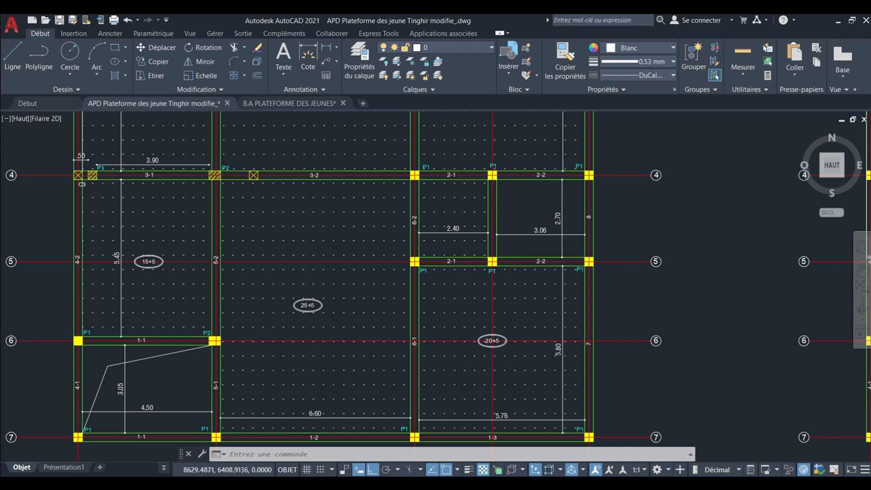
{"action": "scroll", "coordinate": [490, 193], "scroll_direction": "down", "scroll_amount": 3}
{"action": "scroll", "coordinate": [491, 194], "scroll_direction": "up", "scroll_amount": 3}
{"action": "scroll", "coordinate": [490, 194], "scroll_direction": "down", "scroll_amount": 3}
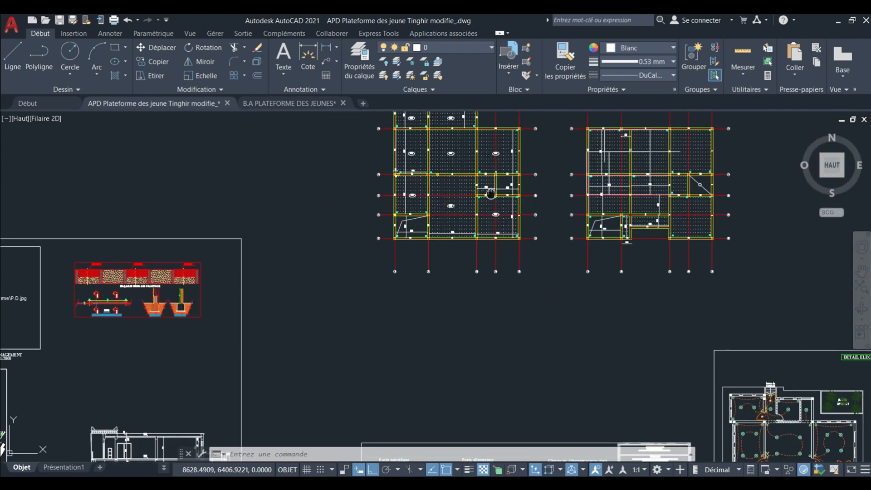
{"action": "middle_click_drag", "start_coordinate": [491, 194], "coordinate": [494, 300]}
{"action": "scroll", "coordinate": [462, 354], "scroll_direction": "up", "scroll_amount": 4}
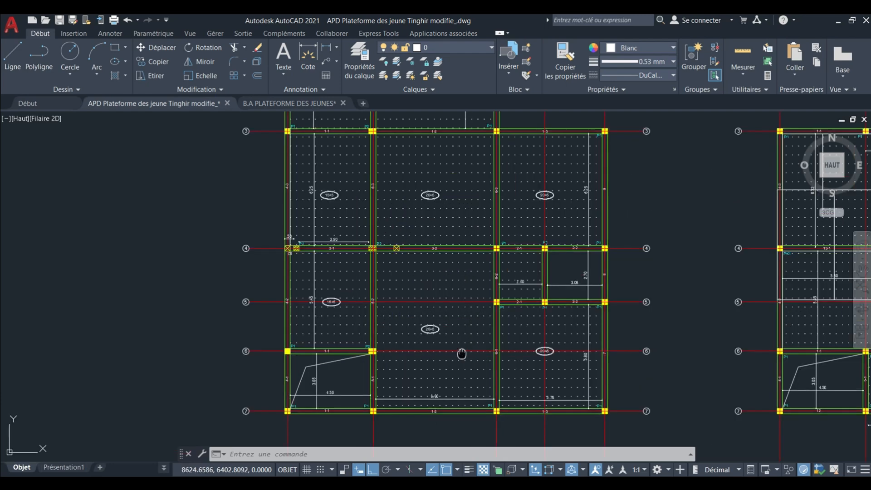
{"action": "middle_click_drag", "start_coordinate": [461, 354], "coordinate": [462, 285]}
{"action": "scroll", "coordinate": [390, 322], "scroll_direction": "down", "scroll_amount": 3}
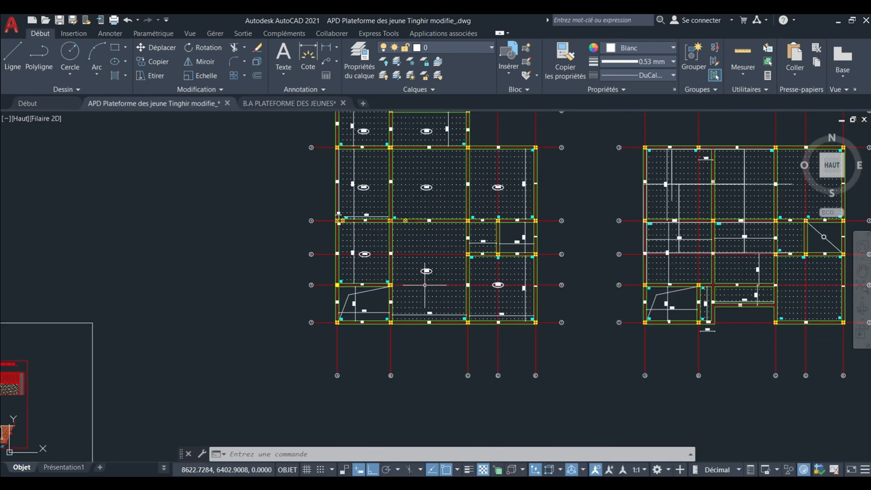
Examine the columns around the Jardin Mexicain and Sanitaires Ens. Adm in the dimensioned ground-floor architectural plan.
{"action": "scroll", "coordinate": [426, 281], "scroll_direction": "down", "scroll_amount": 10}
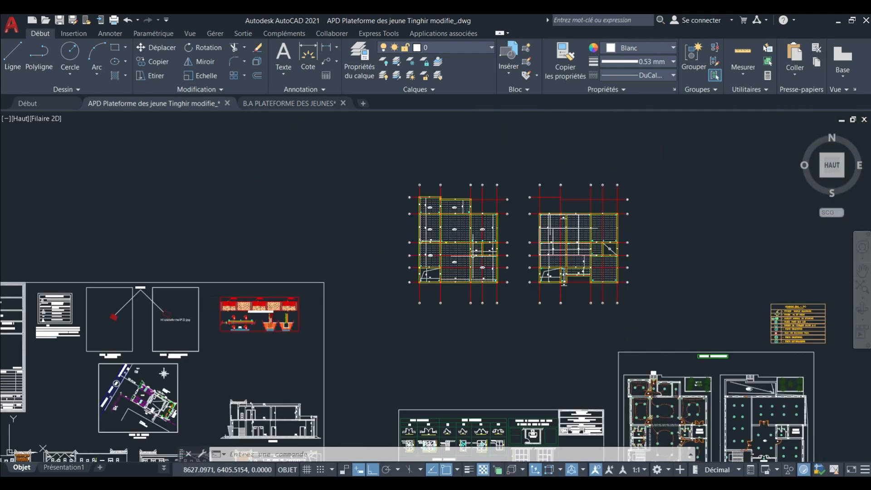
{"action": "scroll", "coordinate": [422, 363], "scroll_direction": "up", "scroll_amount": 10}
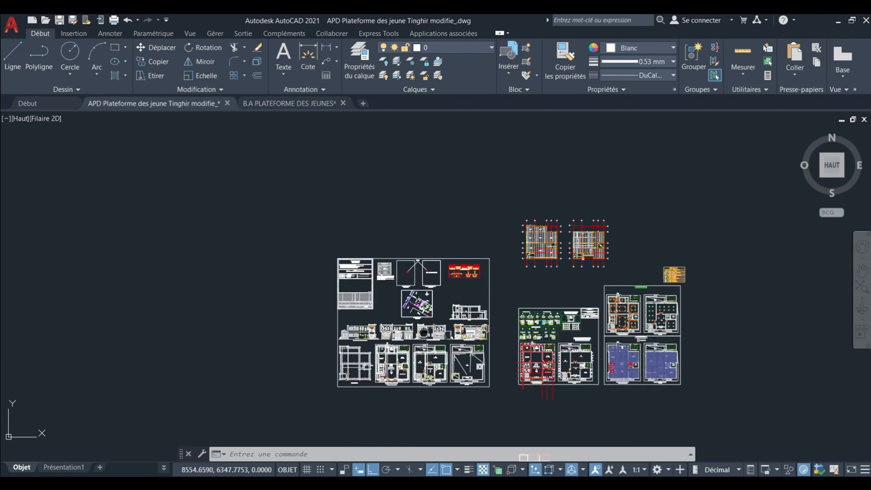
{"action": "scroll", "coordinate": [382, 253], "scroll_direction": "up", "scroll_amount": 10}
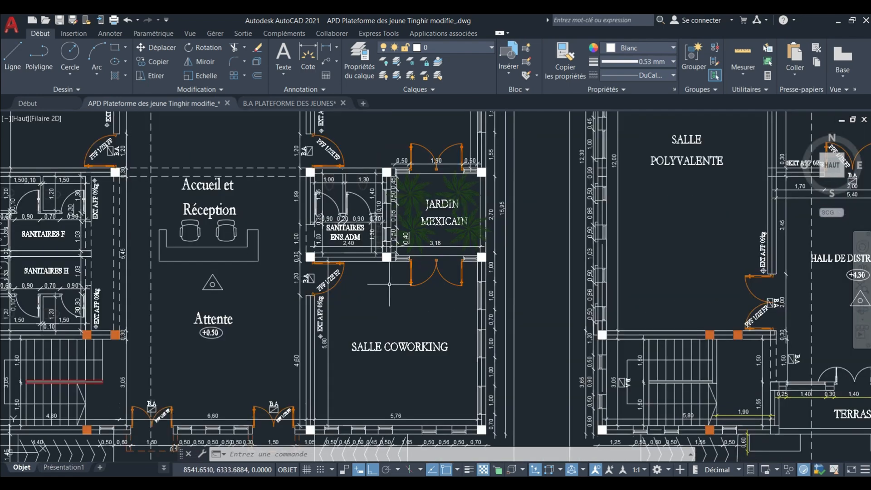
{"action": "middle_click_drag", "start_coordinate": [383, 242], "coordinate": [384, 301]}
{"action": "scroll", "coordinate": [384, 301], "scroll_direction": "down", "scroll_amount": 2}
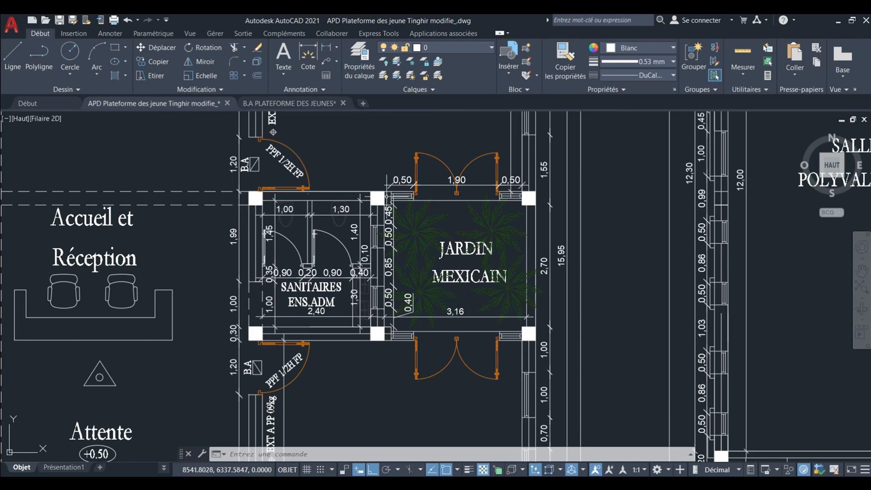
{"action": "scroll", "coordinate": [452, 230], "scroll_direction": "up", "scroll_amount": 3}
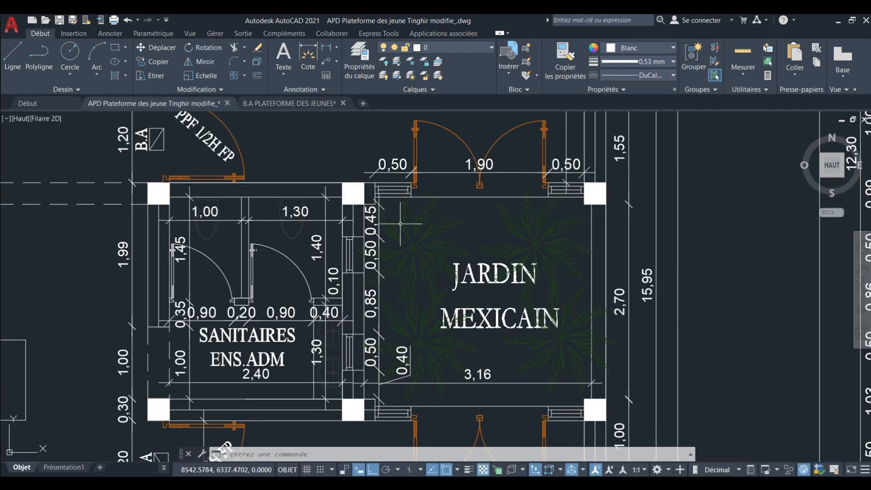
{"action": "scroll", "coordinate": [449, 290], "scroll_direction": "down", "scroll_amount": 4}
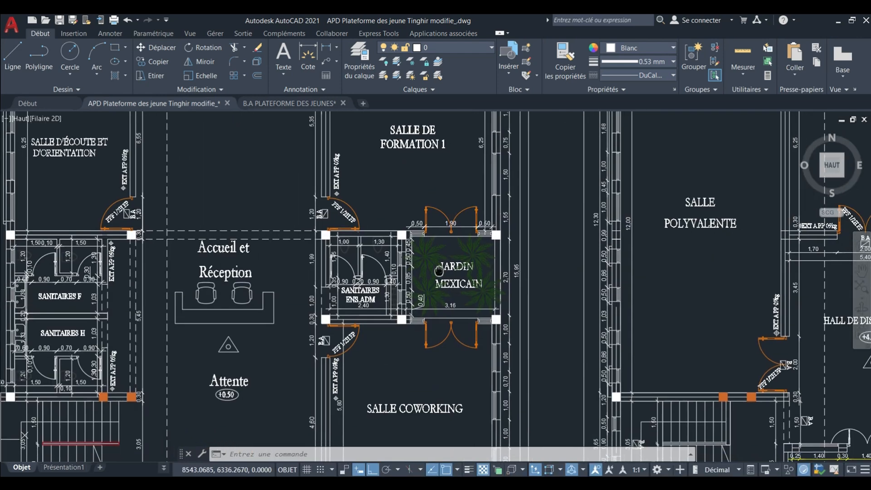
{"action": "scroll", "coordinate": [455, 261], "scroll_direction": "up", "scroll_amount": 2}
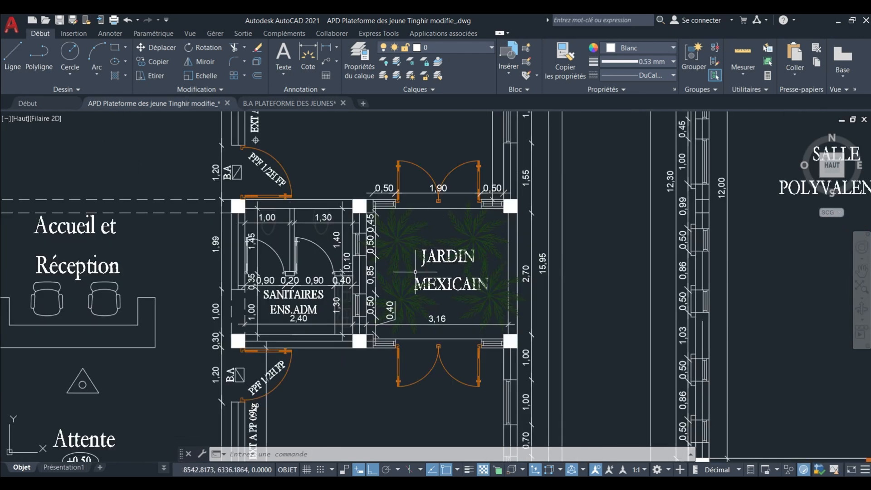
{"action": "scroll", "coordinate": [386, 249], "scroll_direction": "down", "scroll_amount": 2}
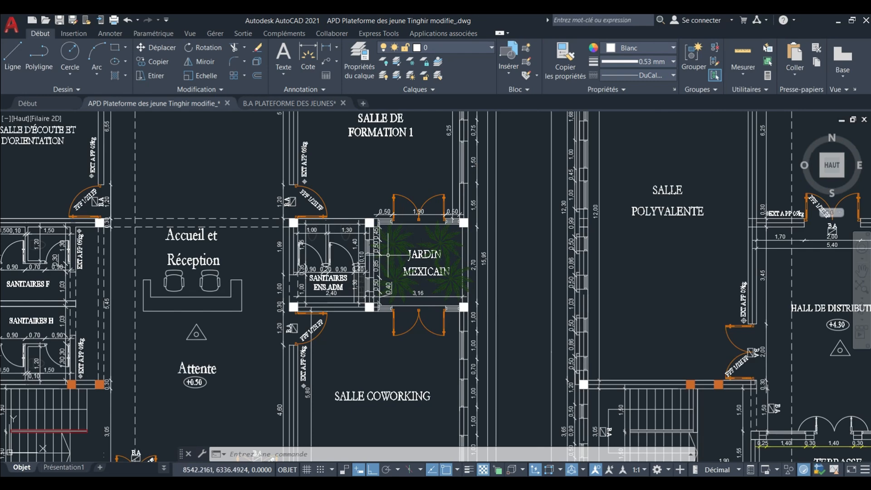
{"action": "scroll", "coordinate": [388, 254], "scroll_direction": "down", "scroll_amount": 2}
{"action": "scroll", "coordinate": [405, 259], "scroll_direction": "up", "scroll_amount": 2}
{"action": "middle_click_drag", "start_coordinate": [400, 260], "coordinate": [448, 264]}
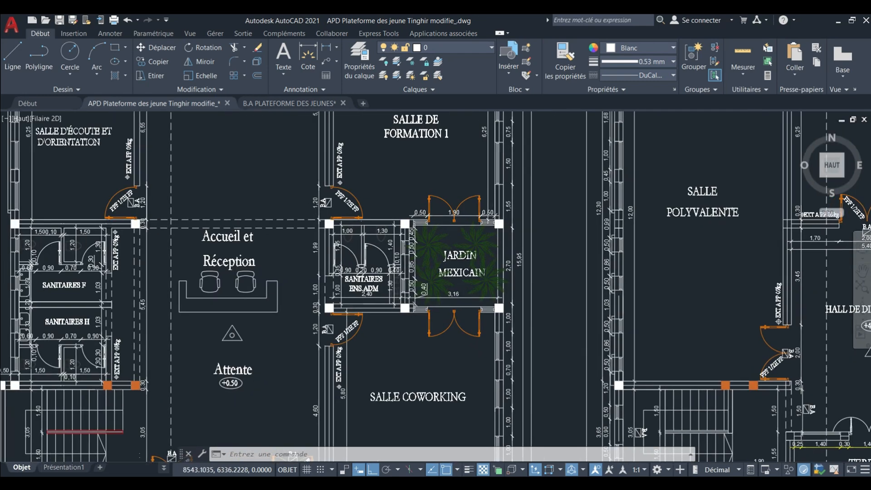
Copy the yellow column at the Jardin Mexicain's north-east corner onto the two white columns between Sanitaires Ens. Adm and Jardin Mexicain.
{"action": "scroll", "coordinate": [449, 263], "scroll_direction": "down", "scroll_amount": 8}
{"action": "scroll", "coordinate": [504, 231], "scroll_direction": "up", "scroll_amount": 3}
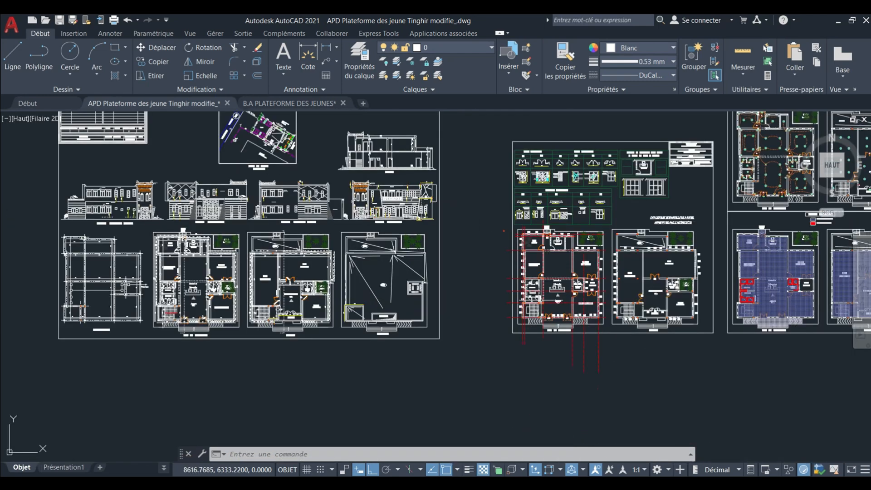
{"action": "scroll", "coordinate": [572, 299], "scroll_direction": "up", "scroll_amount": 5}
{"action": "middle_click_drag", "start_coordinate": [585, 259], "coordinate": [410, 325]}
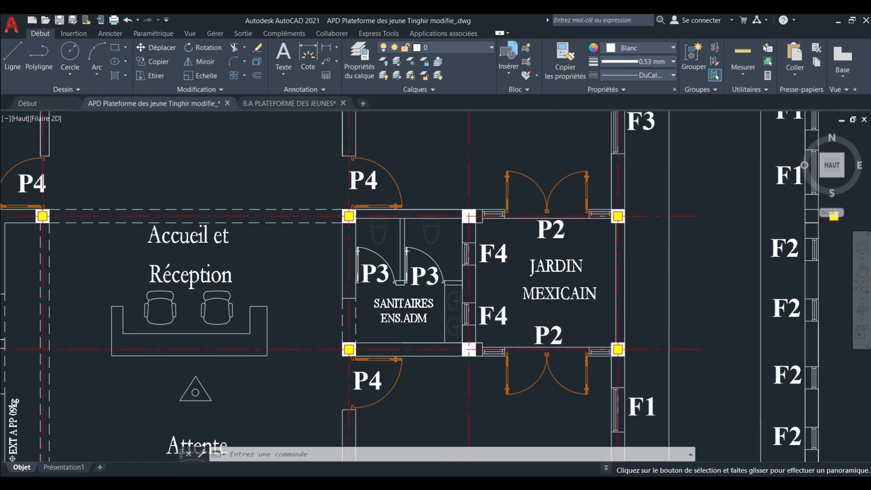
{"action": "scroll", "coordinate": [588, 231], "scroll_direction": "up", "scroll_amount": 3}
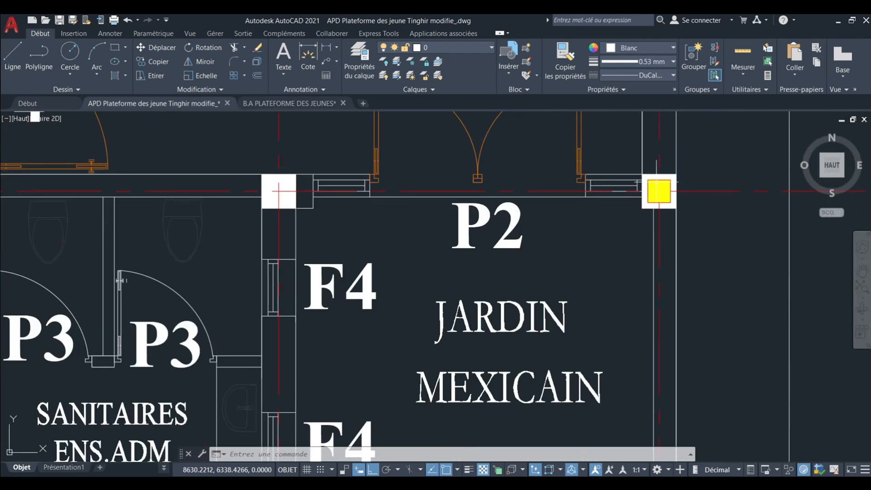
{"action": "scroll", "coordinate": [627, 193], "scroll_direction": "down", "scroll_amount": 3}
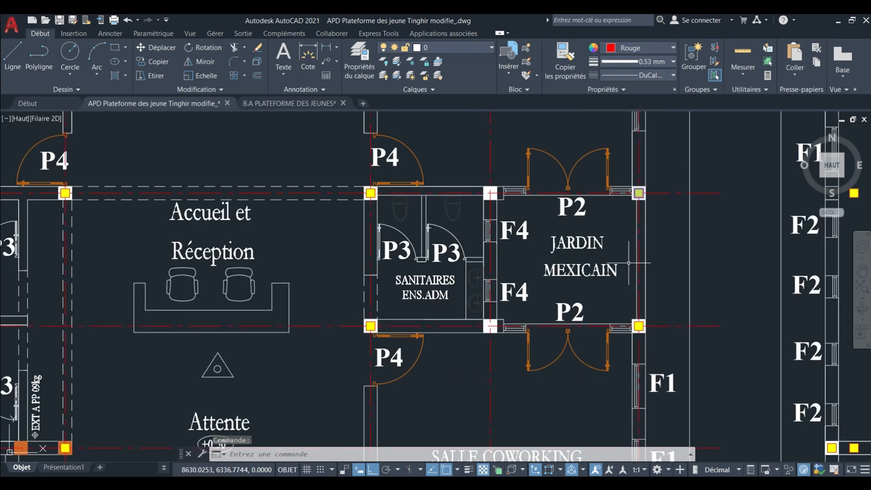
{"action": "scroll", "coordinate": [598, 194], "scroll_direction": "up", "scroll_amount": 2}
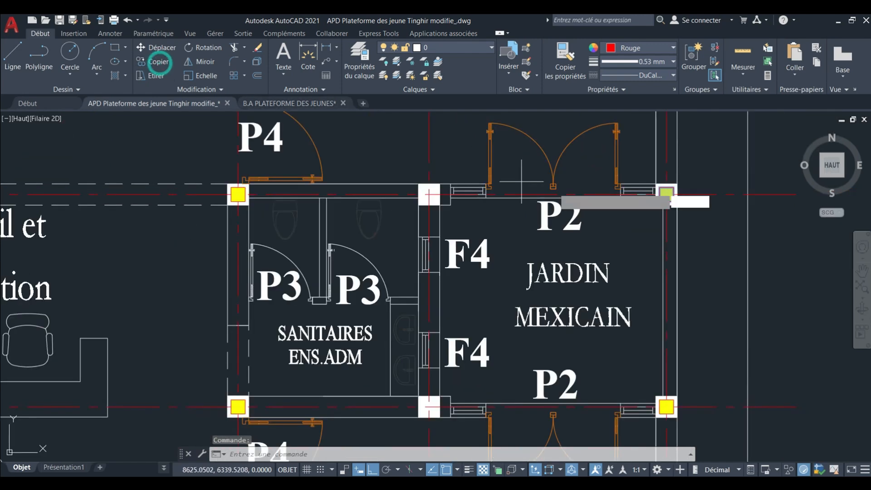
{"action": "scroll", "coordinate": [679, 191], "scroll_direction": "up", "scroll_amount": 3}
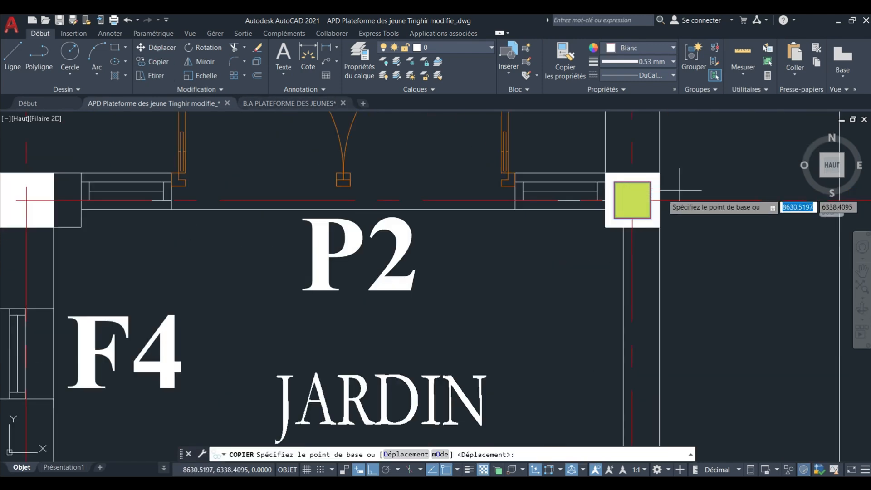
{"action": "left_click", "coordinate": [632, 200]}
{"action": "scroll", "coordinate": [500, 244], "scroll_direction": "down", "scroll_amount": 3}
{"action": "scroll", "coordinate": [337, 214], "scroll_direction": "up", "scroll_amount": 4}
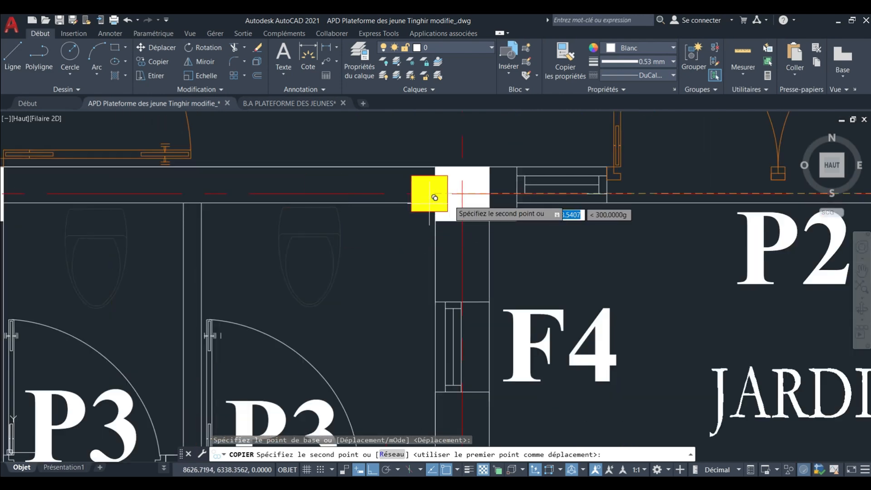
{"action": "scroll", "coordinate": [470, 190], "scroll_direction": "down", "scroll_amount": 6}
{"action": "left_click", "coordinate": [467, 169]}
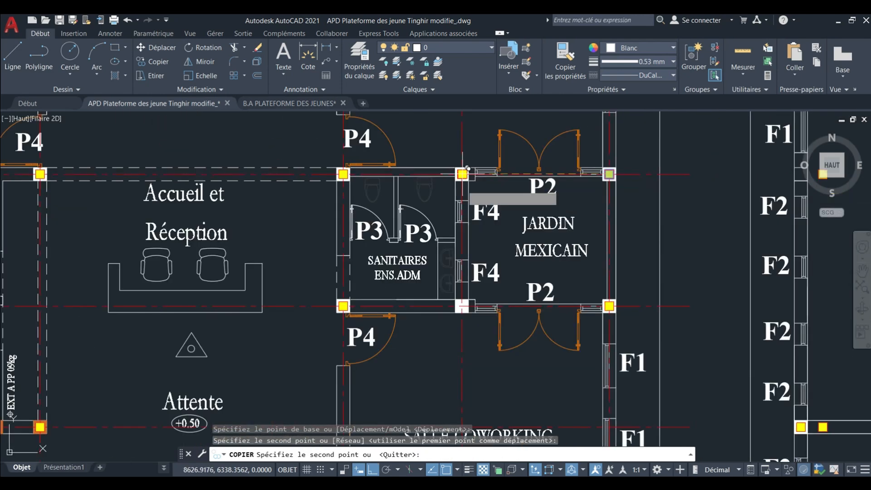
{"action": "scroll", "coordinate": [474, 332], "scroll_direction": "up", "scroll_amount": 5}
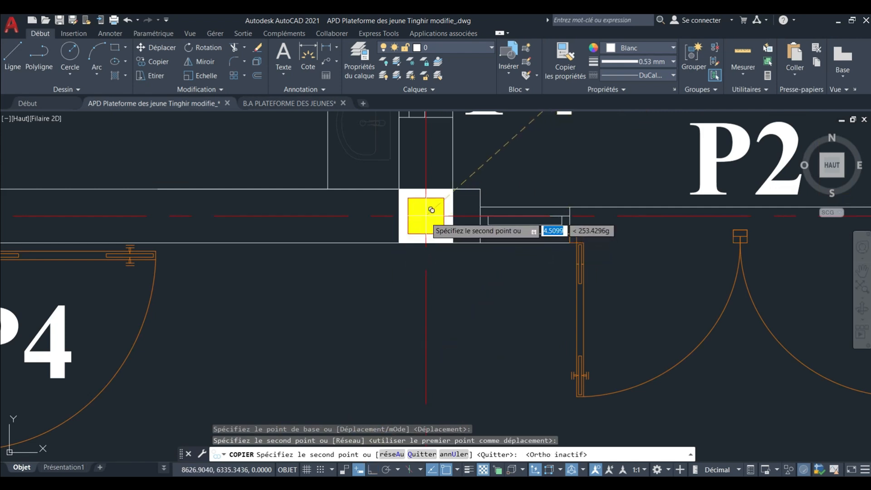
{"action": "key", "text": "Escape"}
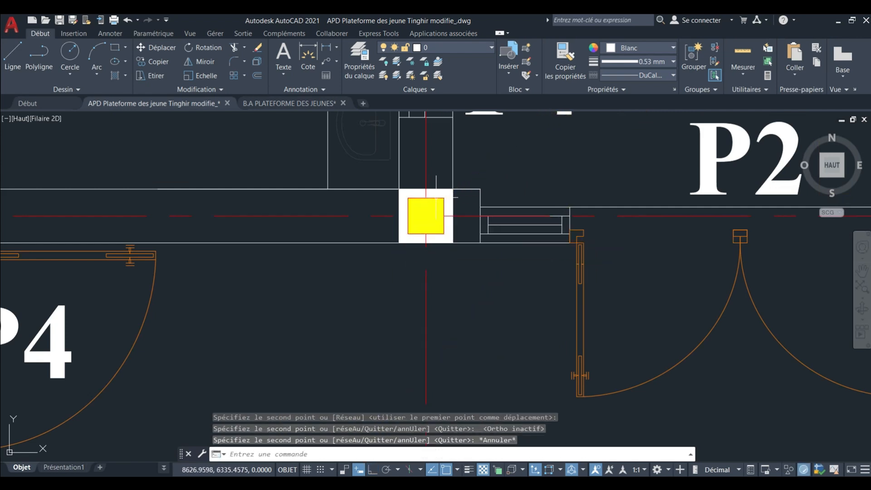
Copy the two new columns beside Jardin Mexicain into the formwork plan, aligning them by the upper-left corner of the building's north-west column.
{"action": "scroll", "coordinate": [439, 196], "scroll_direction": "down", "scroll_amount": 6}
{"action": "scroll", "coordinate": [442, 241], "scroll_direction": "up", "scroll_amount": 4}
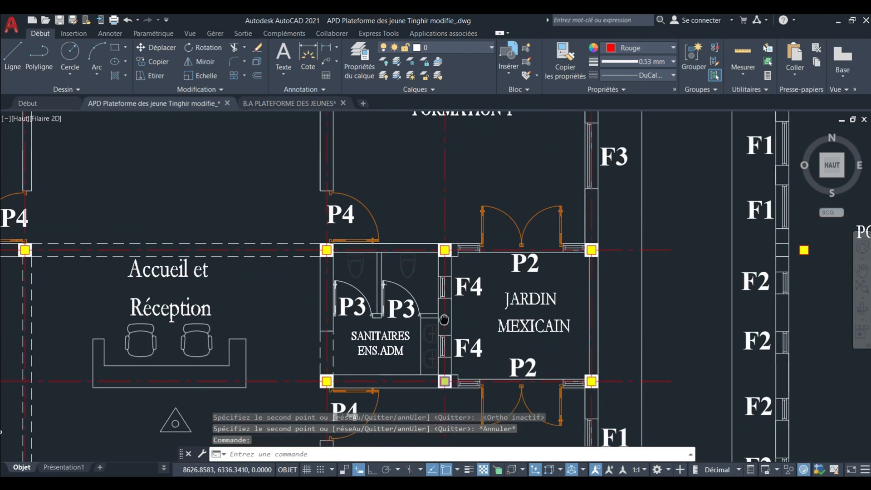
{"action": "scroll", "coordinate": [442, 241], "scroll_direction": "up", "scroll_amount": 3}
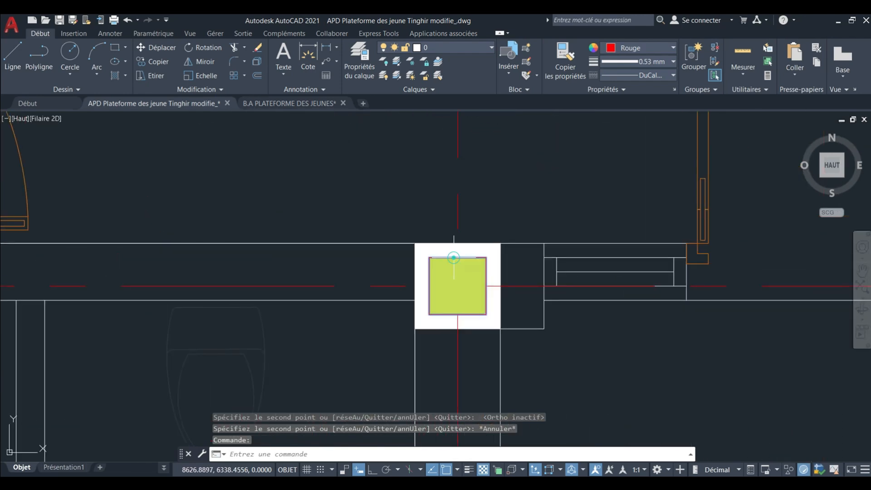
{"action": "key", "text": "Escape"}
{"action": "scroll", "coordinate": [456, 254], "scroll_direction": "down", "scroll_amount": 5}
{"action": "scroll", "coordinate": [305, 269], "scroll_direction": "up", "scroll_amount": 10}
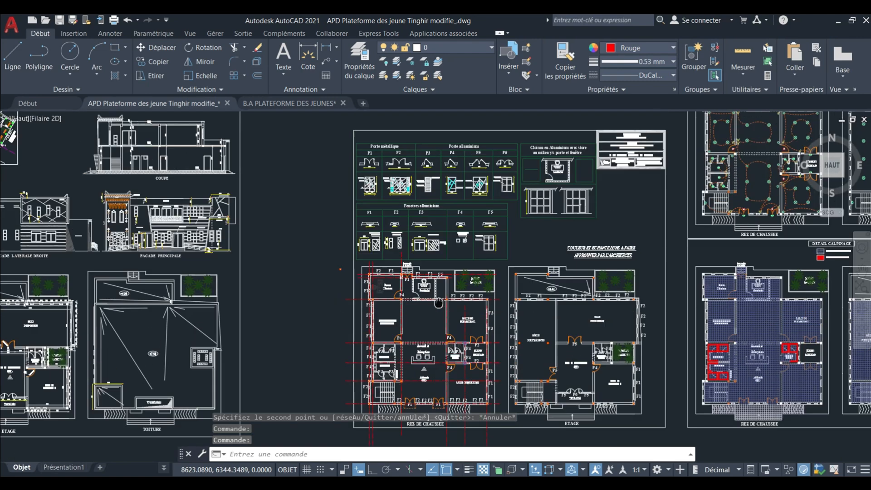
{"action": "middle_click_drag", "start_coordinate": [302, 300], "coordinate": [292, 271]}
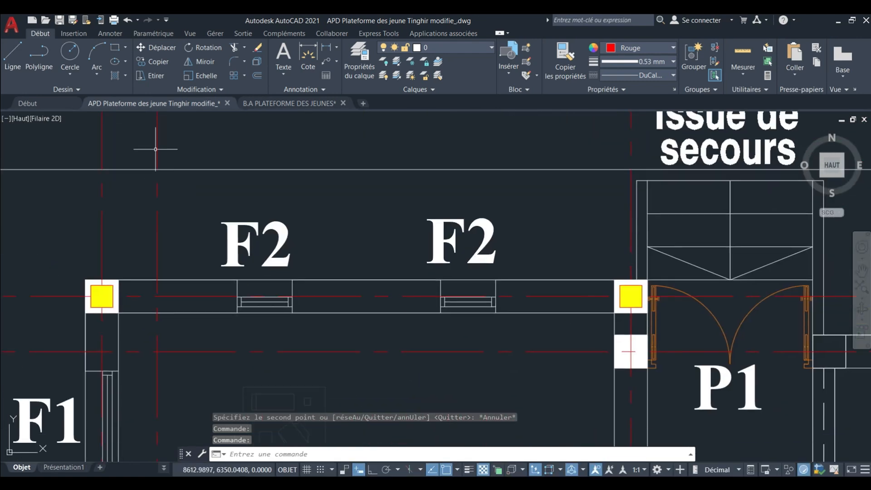
{"action": "left_click", "coordinate": [159, 65]}
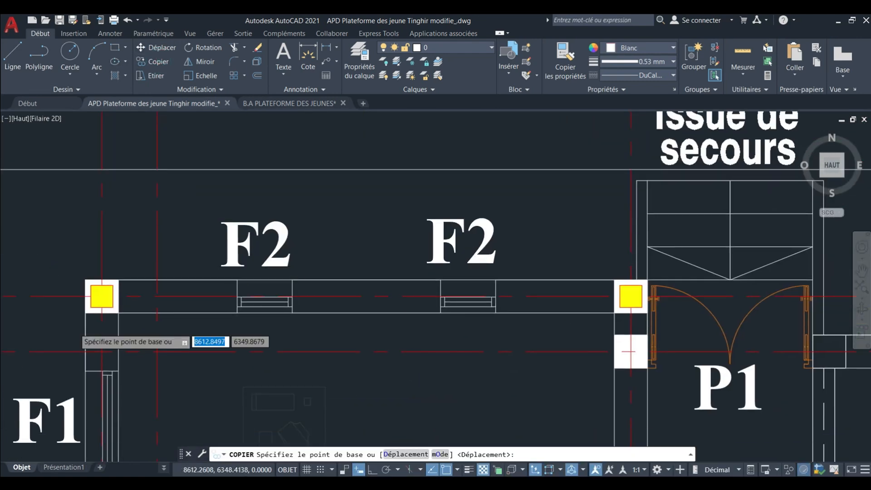
{"action": "scroll", "coordinate": [73, 331], "scroll_direction": "up", "scroll_amount": 3}
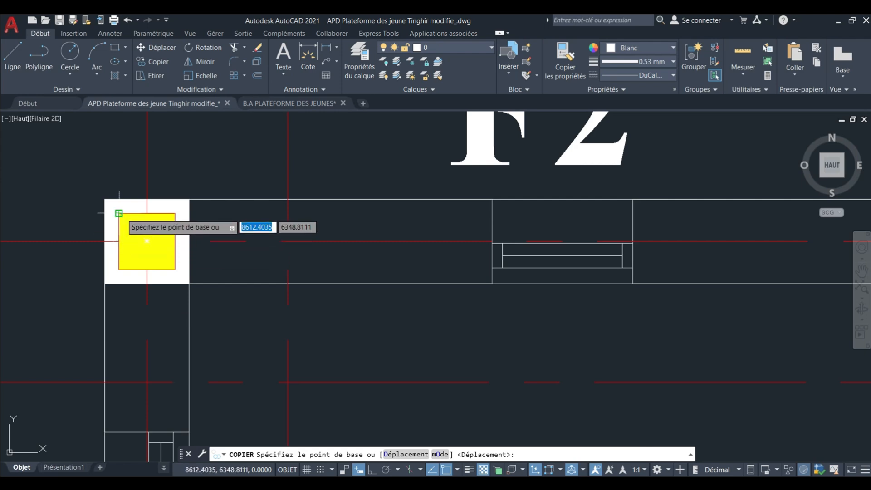
{"action": "left_click", "coordinate": [119, 213]}
{"action": "scroll", "coordinate": [223, 199], "scroll_direction": "down", "scroll_amount": 6}
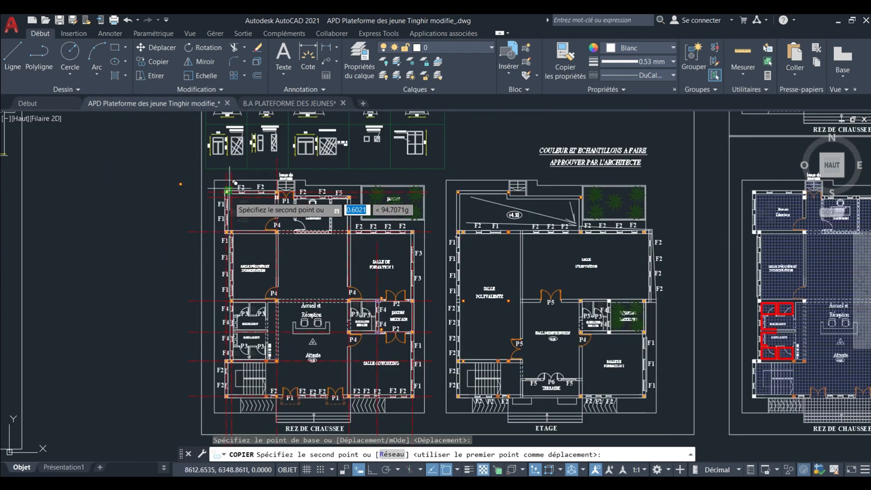
{"action": "scroll", "coordinate": [228, 218], "scroll_direction": "down", "scroll_amount": 12}
{"action": "scroll", "coordinate": [227, 308], "scroll_direction": "up", "scroll_amount": 6}
{"action": "middle_click_drag", "start_coordinate": [218, 184], "coordinate": [259, 327]}
{"action": "scroll", "coordinate": [259, 241], "scroll_direction": "up", "scroll_amount": 8}
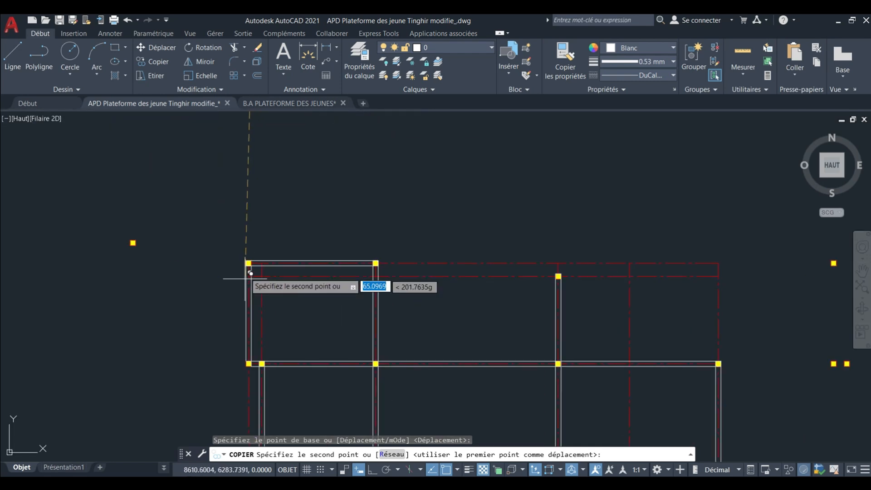
{"action": "scroll", "coordinate": [250, 272], "scroll_direction": "up", "scroll_amount": 4}
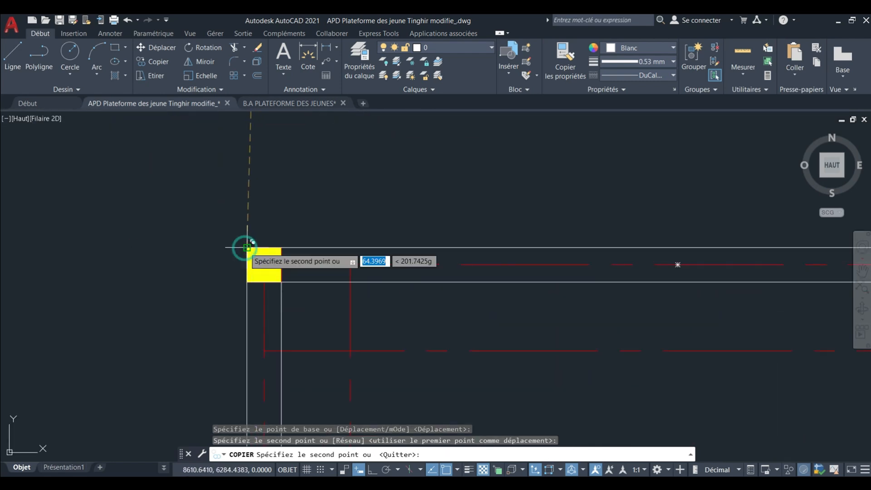
{"action": "scroll", "coordinate": [254, 231], "scroll_direction": "down", "scroll_amount": 4}
{"action": "key", "text": "Escape"}
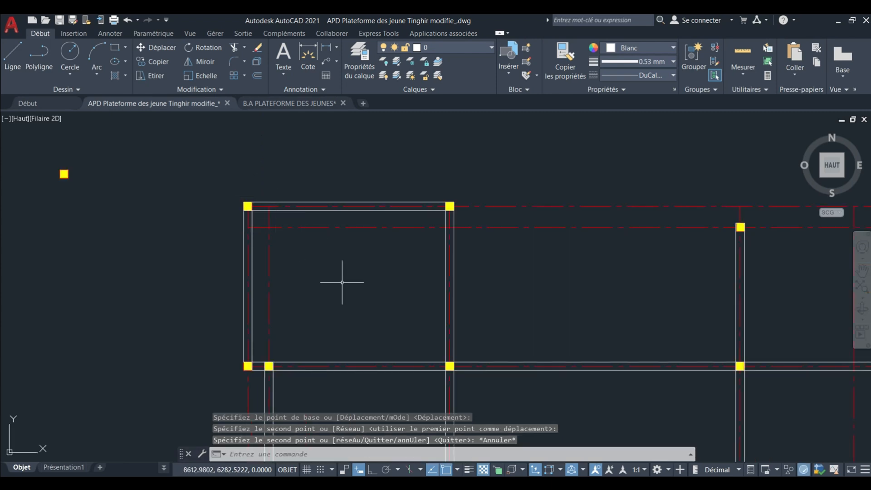
Draw a rectangular beam along the vertical axis between the two newly copied columns in the small eastern bay.
{"action": "middle_click_drag", "start_coordinate": [342, 282], "coordinate": [257, 191]}
{"action": "scroll", "coordinate": [258, 196], "scroll_direction": "down", "scroll_amount": 2}
{"action": "middle_click_drag", "start_coordinate": [313, 265], "coordinate": [263, 176]}
{"action": "scroll", "coordinate": [287, 224], "scroll_direction": "down", "scroll_amount": 4}
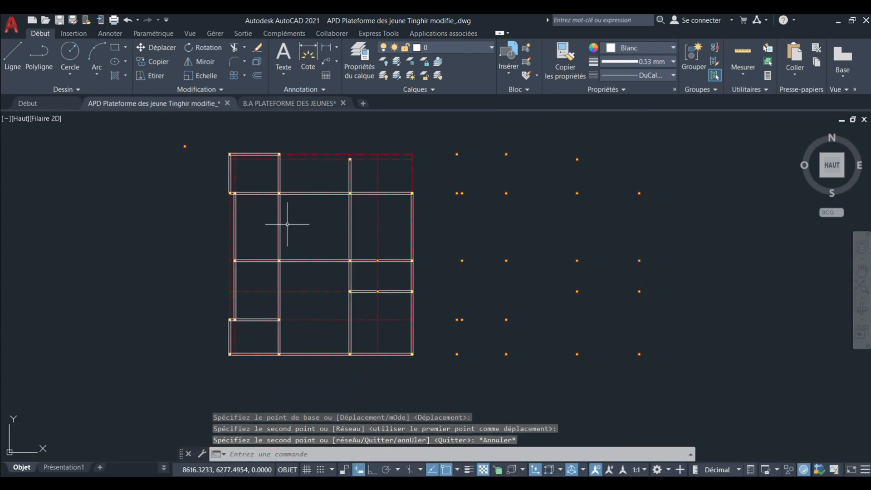
{"action": "scroll", "coordinate": [347, 298], "scroll_direction": "up", "scroll_amount": 6}
{"action": "middle_click_drag", "start_coordinate": [383, 270], "coordinate": [271, 295]}
{"action": "middle_click_drag", "start_coordinate": [350, 222], "coordinate": [318, 258]}
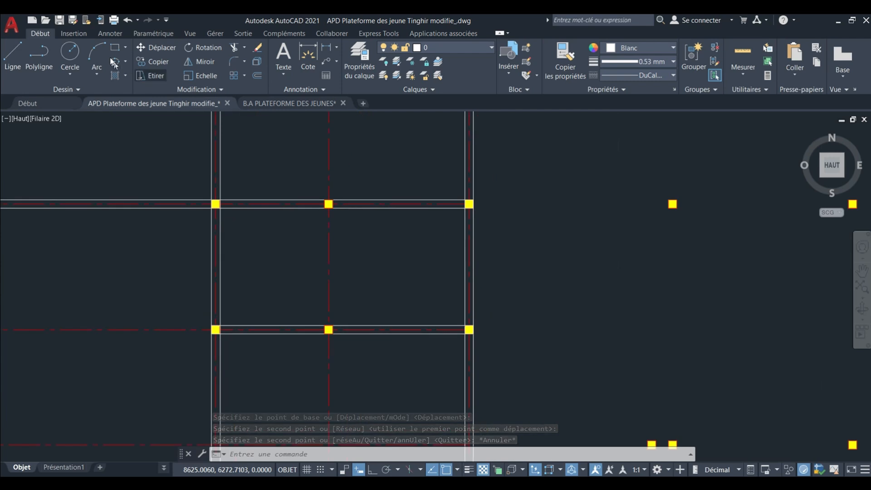
{"action": "left_click", "coordinate": [115, 47]}
{"action": "scroll", "coordinate": [312, 207], "scroll_direction": "up", "scroll_amount": 4}
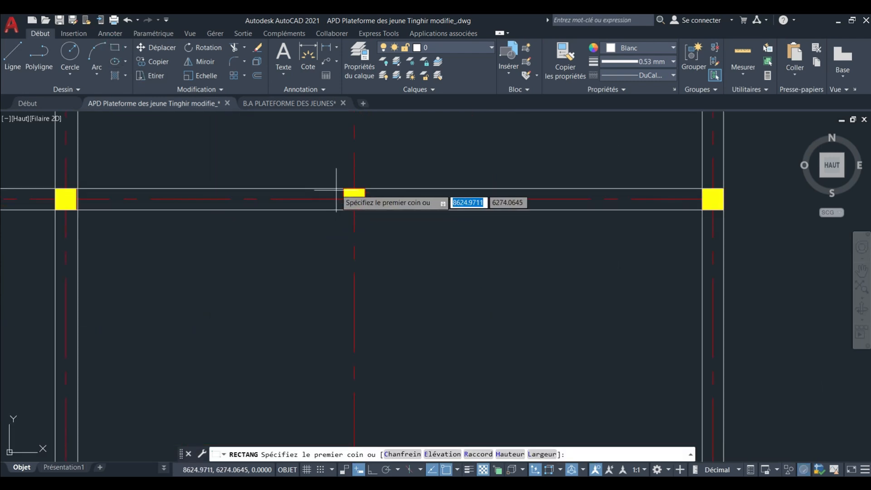
{"action": "left_click", "coordinate": [344, 190]}
{"action": "scroll", "coordinate": [344, 190], "scroll_direction": "down", "scroll_amount": 3}
{"action": "scroll", "coordinate": [346, 307], "scroll_direction": "up", "scroll_amount": 3}
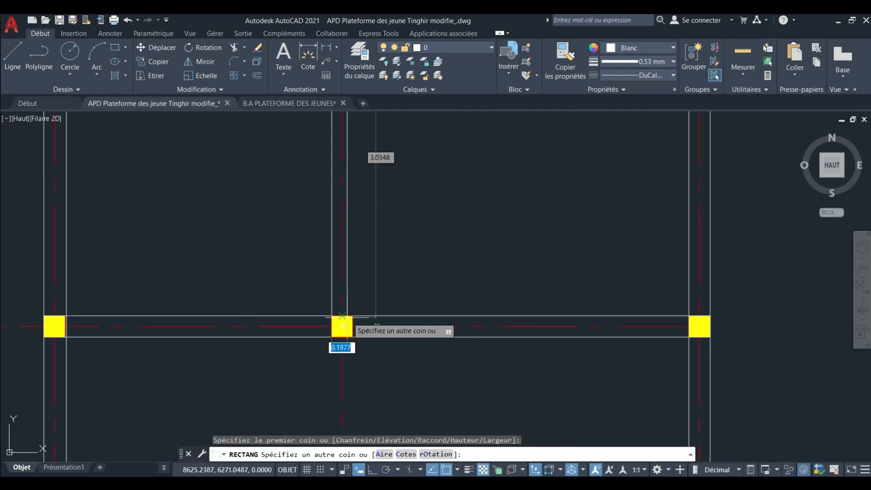
{"action": "left_click", "coordinate": [352, 337]}
{"action": "scroll", "coordinate": [356, 337], "scroll_direction": "down", "scroll_amount": 3}
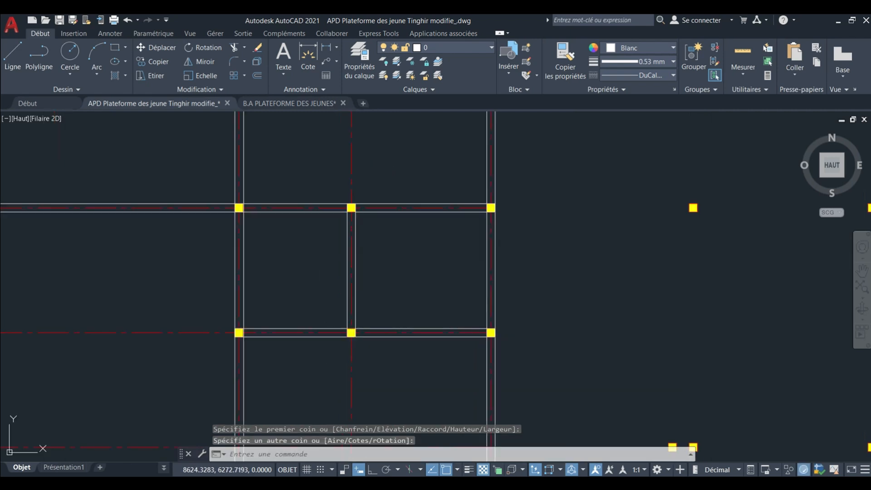
Draw a rectangular beam from the northern column at the end of its vertical beam, westward along its horizontal axis toward the neighbouring vertical beam.
{"action": "scroll", "coordinate": [300, 250], "scroll_direction": "down", "scroll_amount": 3}
{"action": "scroll", "coordinate": [290, 290], "scroll_direction": "up", "scroll_amount": 5}
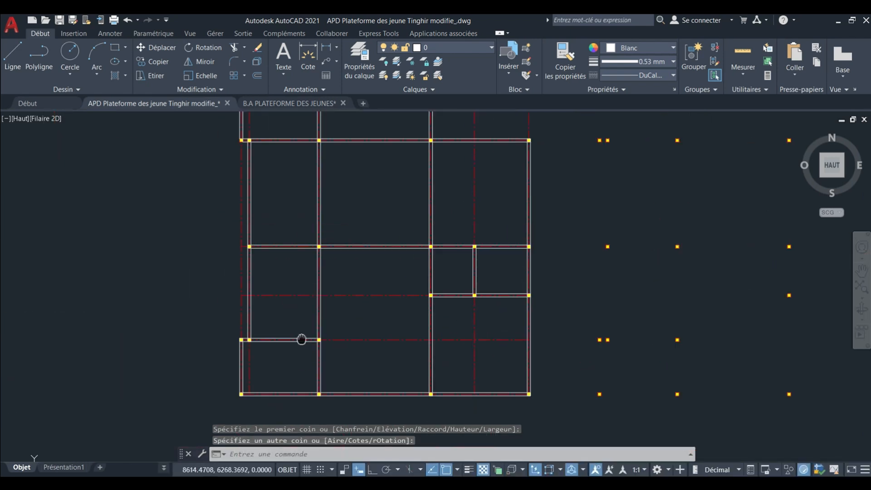
{"action": "middle_click_drag", "start_coordinate": [302, 339], "coordinate": [301, 342]}
{"action": "scroll", "coordinate": [302, 343], "scroll_direction": "down", "scroll_amount": 2}
{"action": "middle_click_drag", "start_coordinate": [303, 201], "coordinate": [227, 307]}
{"action": "scroll", "coordinate": [321, 267], "scroll_direction": "up", "scroll_amount": 2}
{"action": "scroll", "coordinate": [326, 264], "scroll_direction": "up", "scroll_amount": 2}
{"action": "scroll", "coordinate": [355, 257], "scroll_direction": "up", "scroll_amount": 2}
{"action": "left_click", "coordinate": [116, 48]}
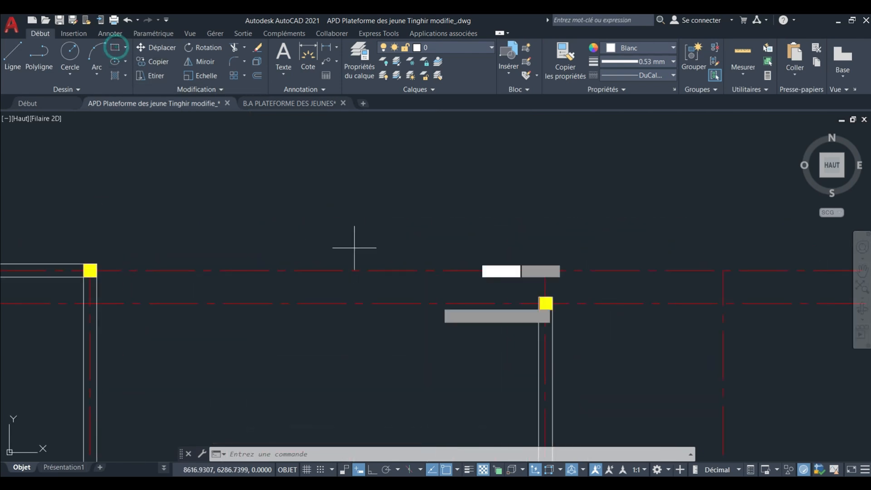
{"action": "scroll", "coordinate": [582, 351], "scroll_direction": "up", "scroll_amount": 3}
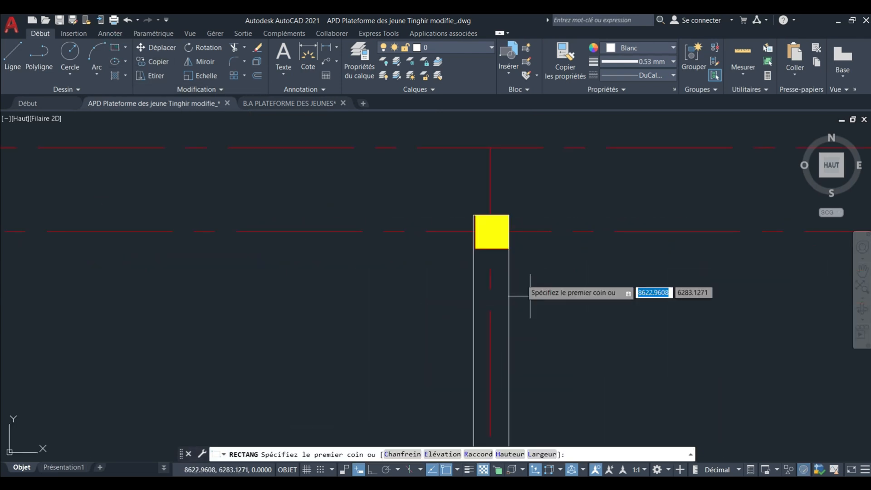
{"action": "left_click", "coordinate": [509, 250]}
{"action": "scroll", "coordinate": [504, 251], "scroll_direction": "down", "scroll_amount": 2}
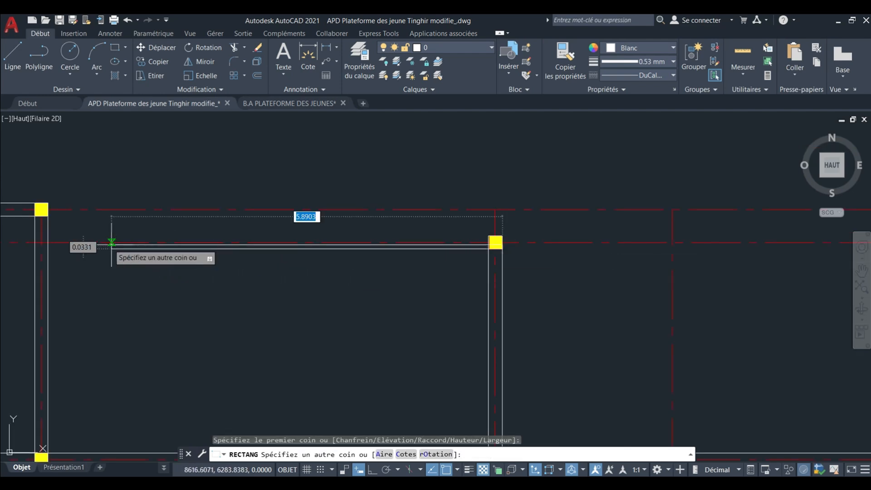
{"action": "middle_click_drag", "start_coordinate": [111, 243], "coordinate": [279, 299]}
{"action": "scroll", "coordinate": [617, 302], "scroll_direction": "up", "scroll_amount": 3}
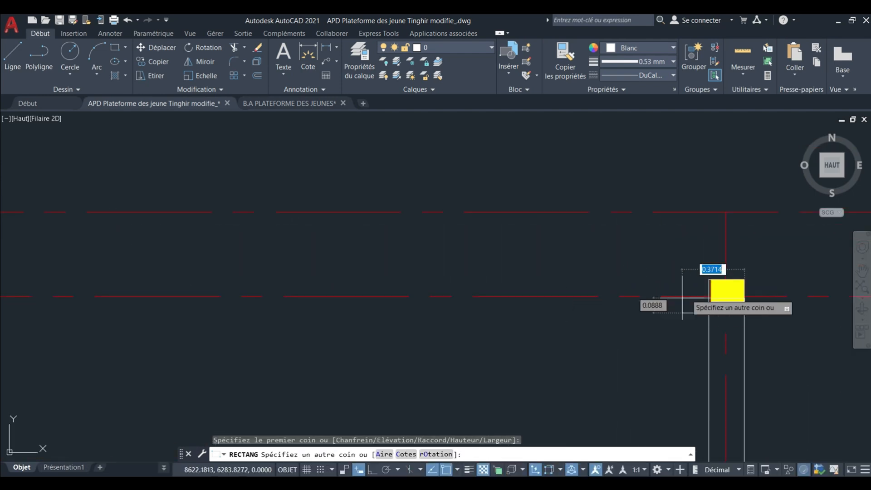
{"action": "mouse_move", "coordinate": [710, 276]}
{"action": "middle_mouse_down"}
{"action": "mouse_move", "coordinate": [331, 307]}
{"action": "mouse_move", "coordinate": [397, 225]}
{"action": "middle_mouse_up"}
{"action": "scroll", "coordinate": [332, 307], "scroll_direction": "up", "scroll_amount": 2}
{"action": "scroll", "coordinate": [341, 304], "scroll_direction": "up", "scroll_amount": 4}
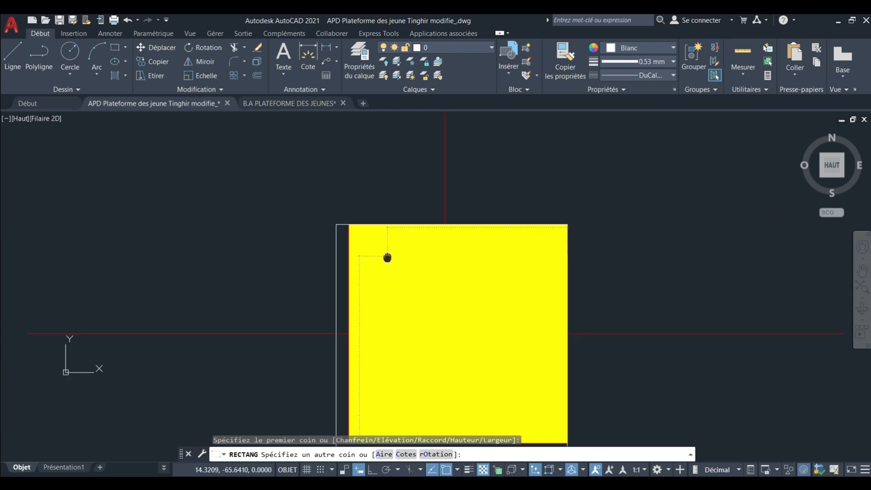
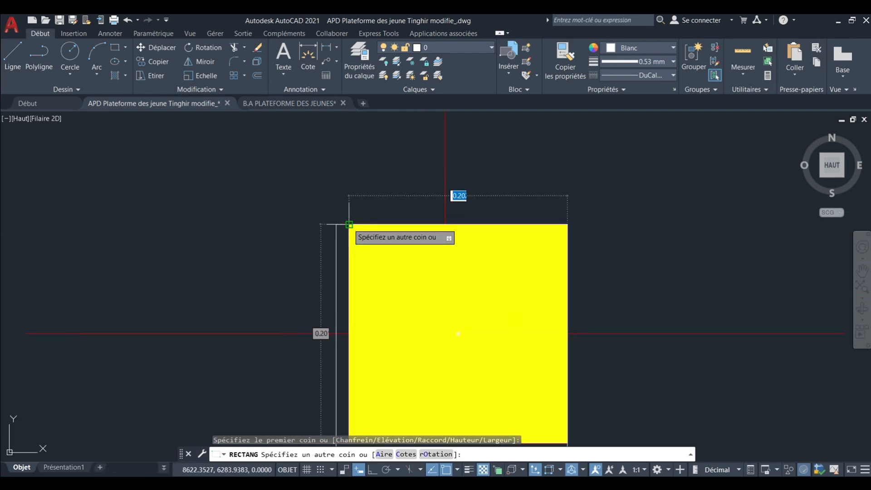
Finish the beam rectangle over the northern column of the eastern bay, extending it slightly past the column's west face.
{"action": "left_click", "coordinate": [298, 226]}
{"action": "scroll", "coordinate": [367, 204], "scroll_direction": "down", "scroll_amount": 6}
{"action": "scroll", "coordinate": [343, 235], "scroll_direction": "up", "scroll_amount": 2}
Try to stretch the short rectangle's west edge to the neighbouring vertical beam, and undo the stretch.
{"action": "left_click", "coordinate": [355, 229]}
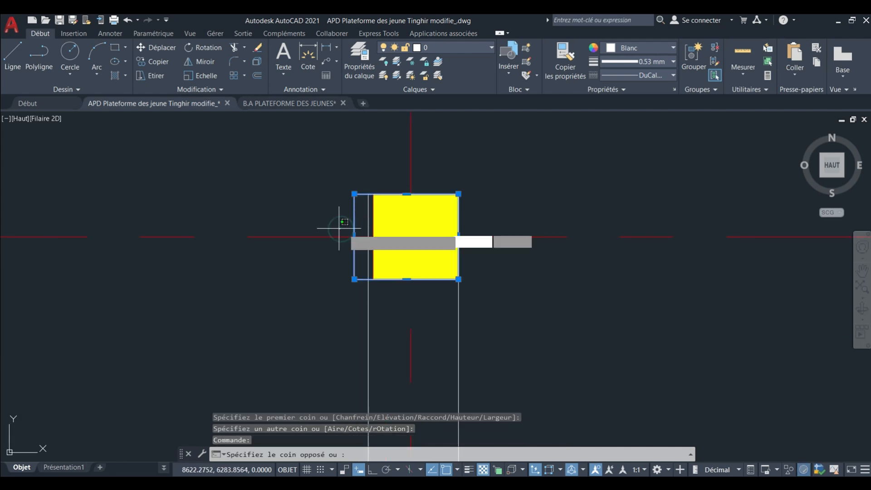
{"action": "left_click", "coordinate": [348, 229]}
{"action": "left_click", "coordinate": [355, 237]}
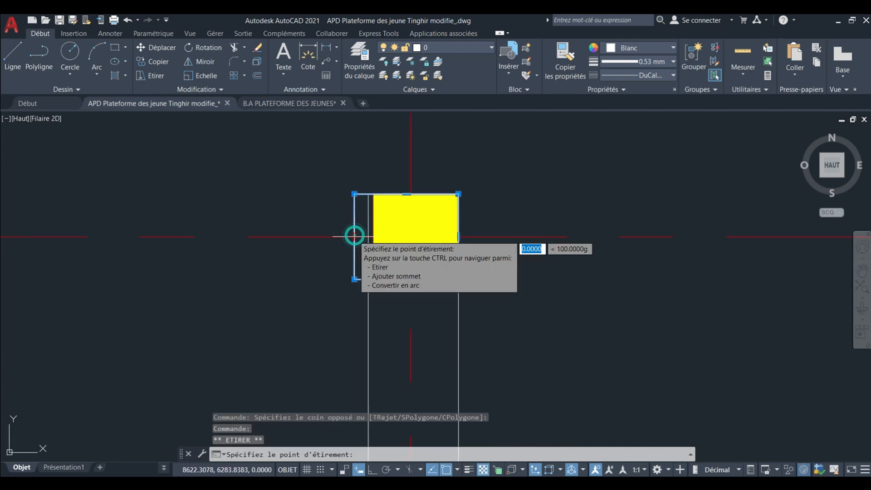
{"action": "scroll", "coordinate": [356, 237], "scroll_direction": "down", "scroll_amount": 8}
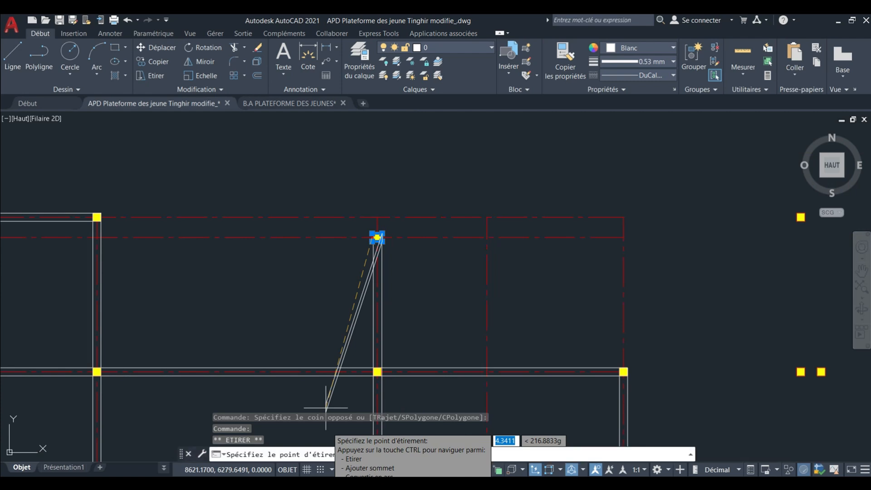
{"action": "scroll", "coordinate": [287, 377], "scroll_direction": "down", "scroll_amount": 2}
{"action": "middle_click_drag", "start_coordinate": [287, 377], "coordinate": [278, 295]}
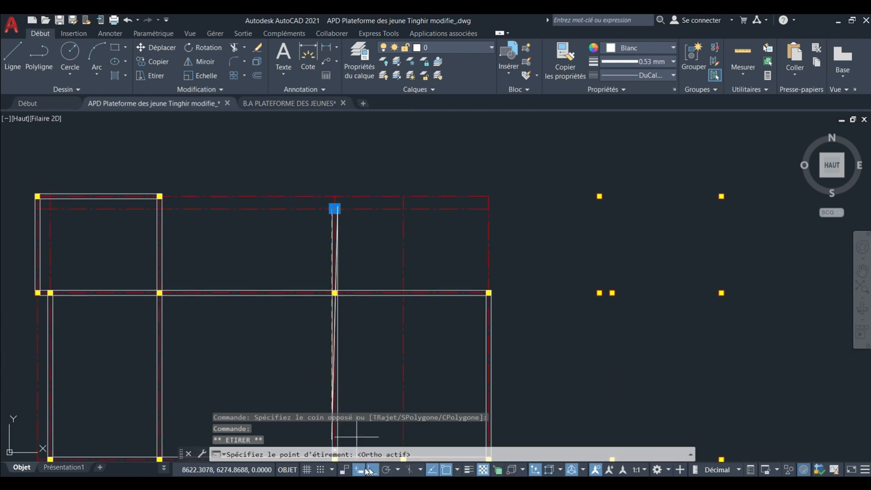
{"action": "scroll", "coordinate": [160, 204], "scroll_direction": "up", "scroll_amount": 6}
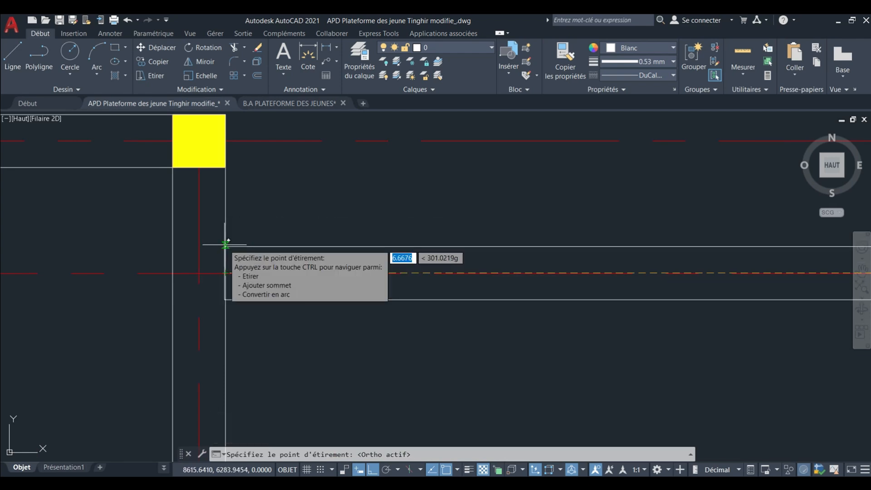
{"action": "left_click", "coordinate": [225, 245]}
{"action": "left_click", "coordinate": [226, 245]}
{"action": "left_click", "coordinate": [225, 245]}
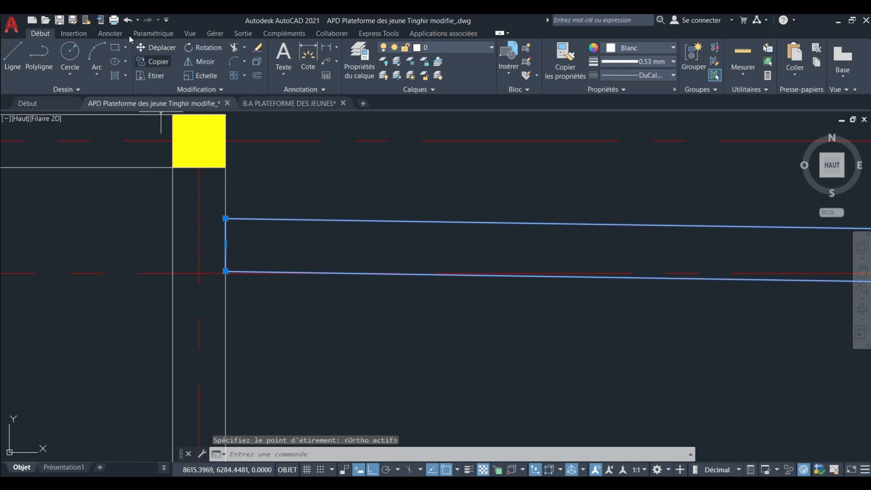
{"action": "left_click", "coordinate": [127, 22]}
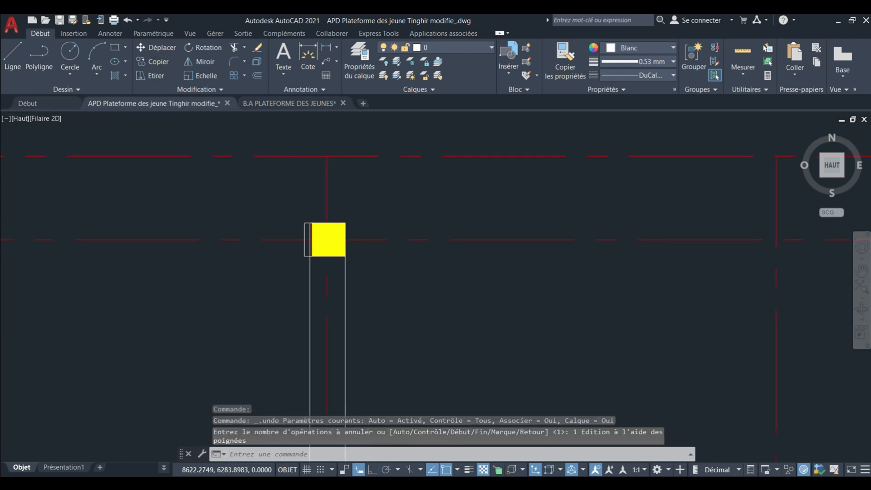
Stretch the short rectangle's west edge straight along the horizontal axis, with Ortho on, to the east face of the neighbouring vertical beam.
{"action": "scroll", "coordinate": [301, 230], "scroll_direction": "up", "scroll_amount": 4}
{"action": "left_click", "coordinate": [309, 228]}
{"action": "left_click", "coordinate": [298, 229]}
{"action": "left_click", "coordinate": [300, 230]}
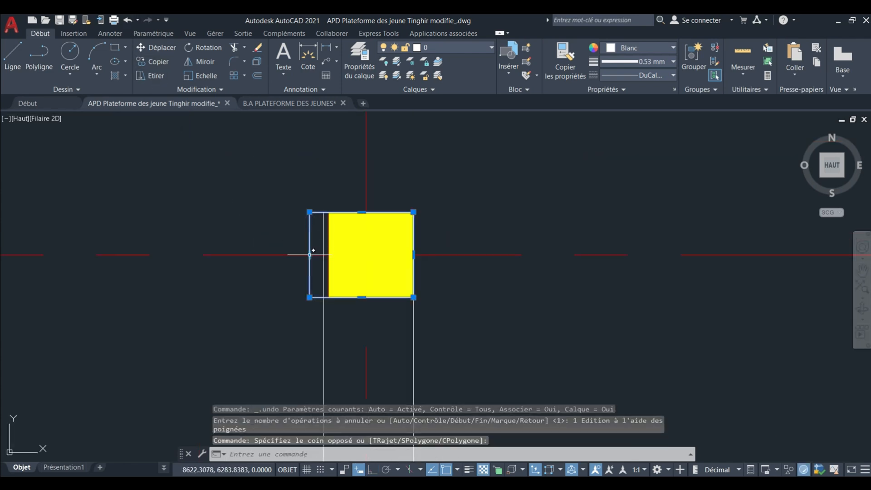
{"action": "left_click", "coordinate": [310, 254]}
{"action": "scroll", "coordinate": [454, 268], "scroll_direction": "down", "scroll_amount": 8}
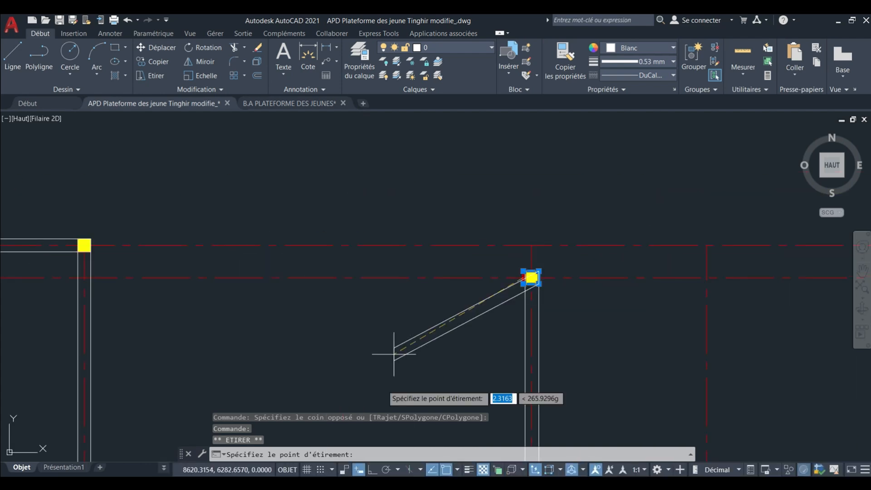
{"action": "scroll", "coordinate": [86, 263], "scroll_direction": "up", "scroll_amount": 6}
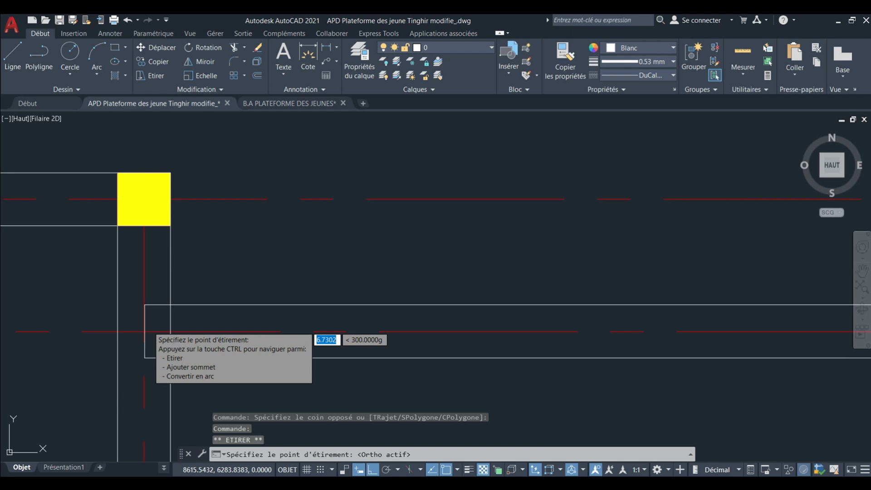
{"action": "left_click", "coordinate": [170, 331]}
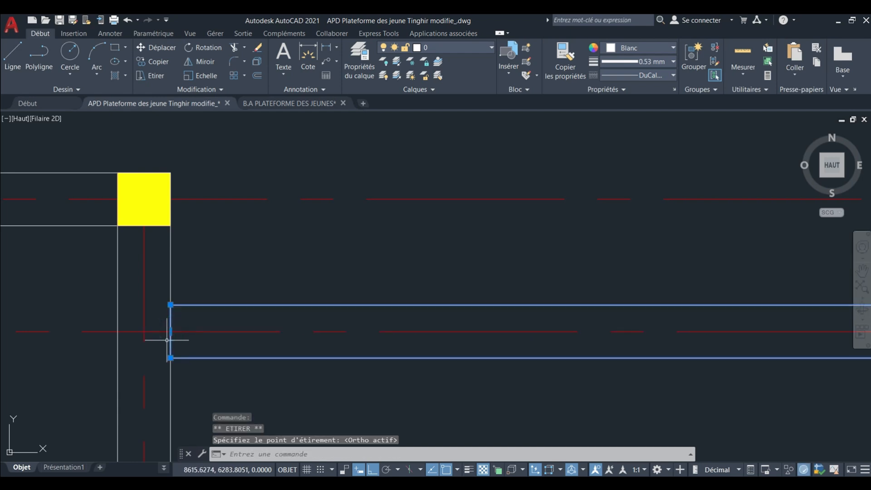
{"action": "scroll", "coordinate": [155, 277], "scroll_direction": "down", "scroll_amount": 6}
{"action": "middle_click_drag", "start_coordinate": [161, 273], "coordinate": [191, 275]}
{"action": "key", "text": "Escape"}
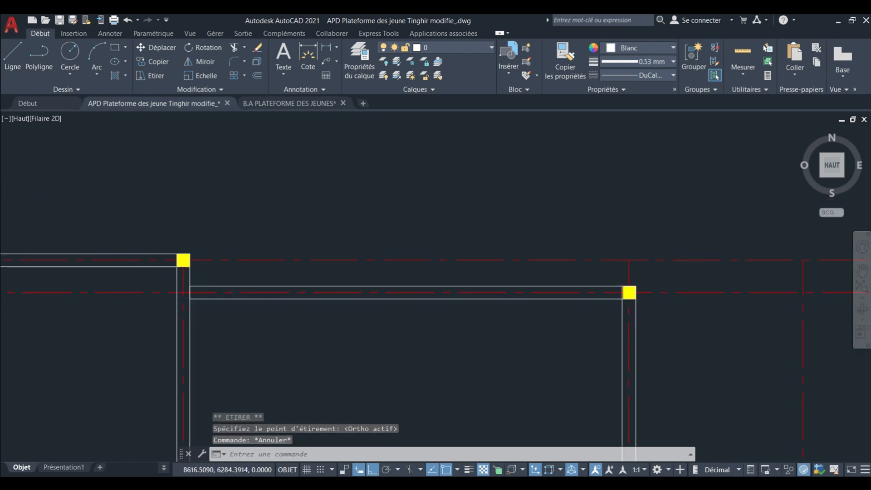
Copy the isolated column north-west of the plan by its centre onto the axis intersection at the new beam's west end, with Ortho off.
{"action": "scroll", "coordinate": [362, 246], "scroll_direction": "down", "scroll_amount": 5}
{"action": "scroll", "coordinate": [286, 258], "scroll_direction": "up", "scroll_amount": 7}
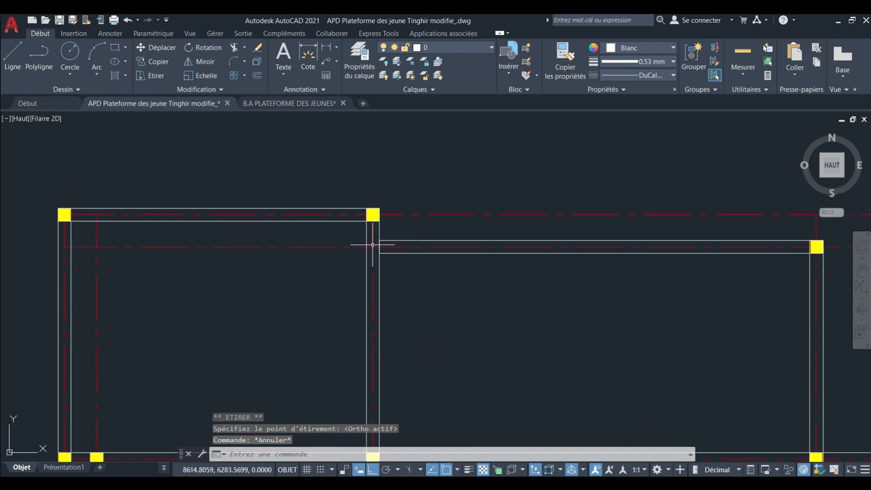
{"action": "scroll", "coordinate": [373, 245], "scroll_direction": "up", "scroll_amount": 2}
{"action": "scroll", "coordinate": [386, 254], "scroll_direction": "down", "scroll_amount": 6}
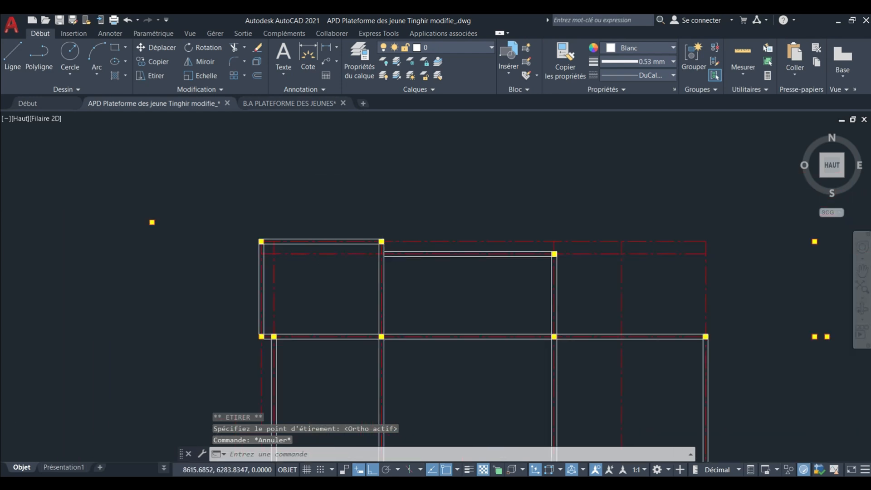
{"action": "left_click", "coordinate": [229, 233]}
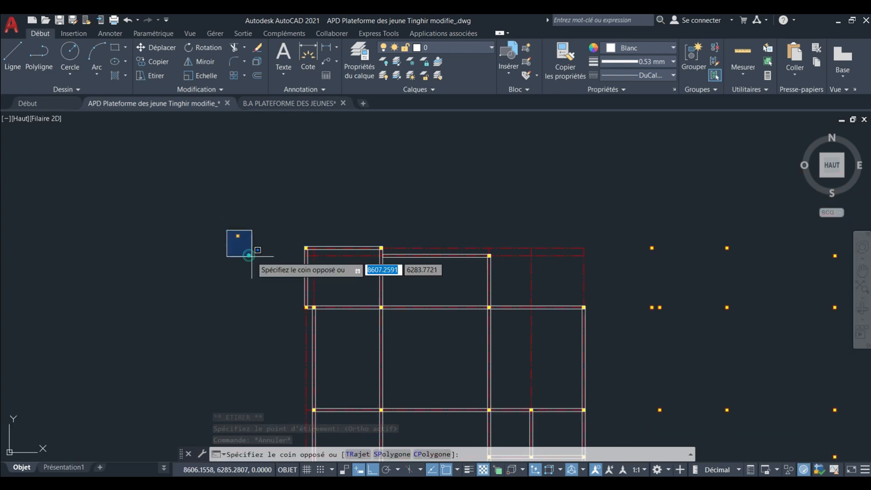
{"action": "left_click", "coordinate": [150, 62]}
{"action": "scroll", "coordinate": [236, 243], "scroll_direction": "up", "scroll_amount": 8}
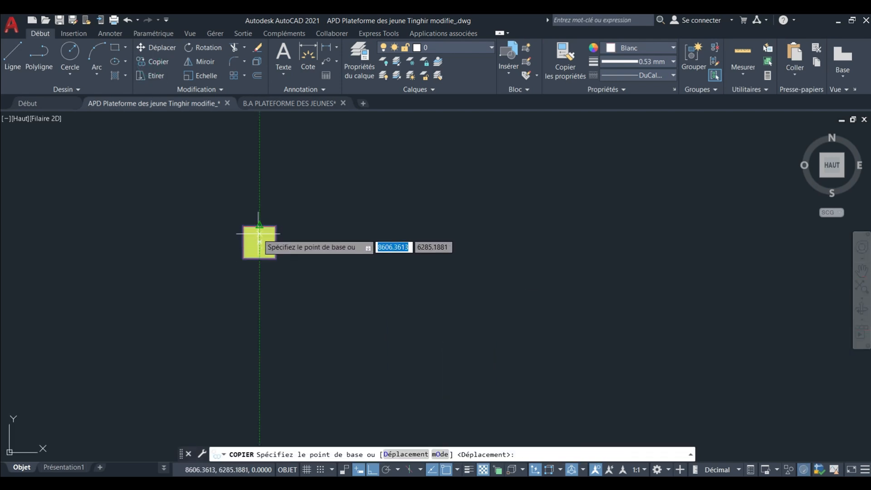
{"action": "left_click", "coordinate": [260, 242]}
{"action": "scroll", "coordinate": [260, 242], "scroll_direction": "down", "scroll_amount": 5}
{"action": "scroll", "coordinate": [300, 254], "scroll_direction": "up", "scroll_amount": 5}
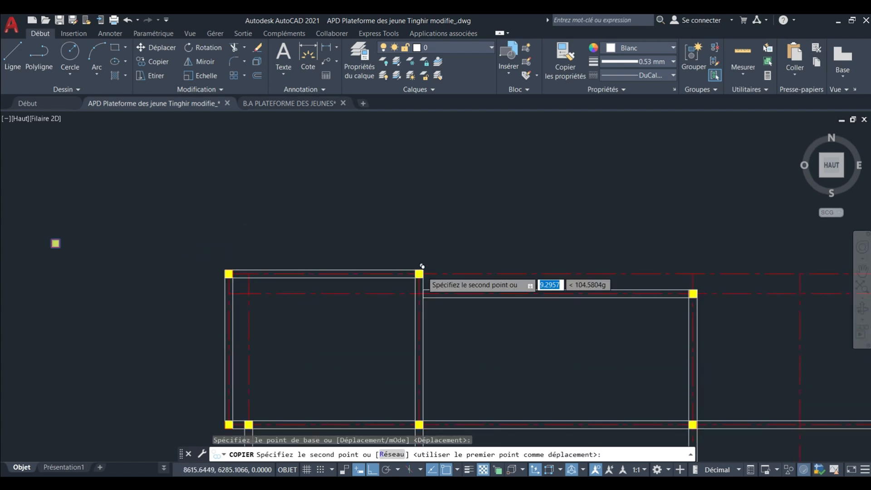
{"action": "left_click", "coordinate": [372, 470]}
{"action": "scroll", "coordinate": [431, 288], "scroll_direction": "up", "scroll_amount": 4}
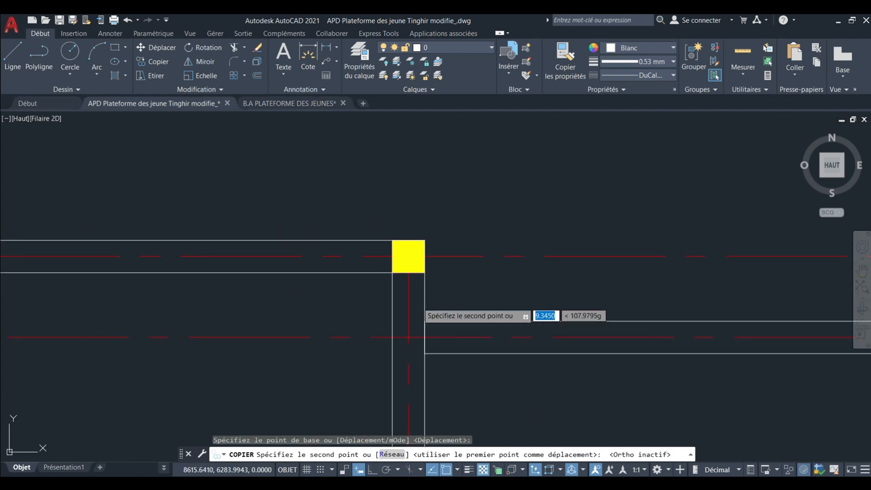
{"action": "left_click", "coordinate": [408, 336]}
{"action": "scroll", "coordinate": [409, 336], "scroll_direction": "down", "scroll_amount": 5}
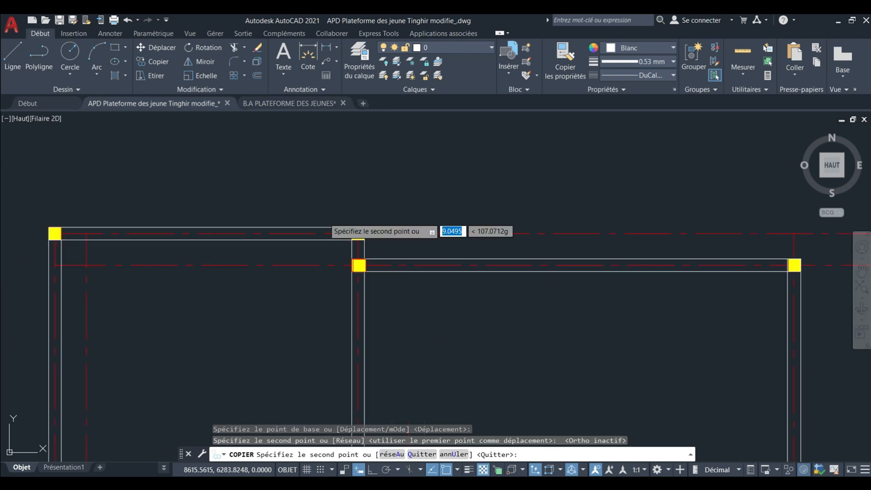
{"action": "key", "text": "Escape"}
{"action": "scroll", "coordinate": [340, 227], "scroll_direction": "down", "scroll_amount": 5}
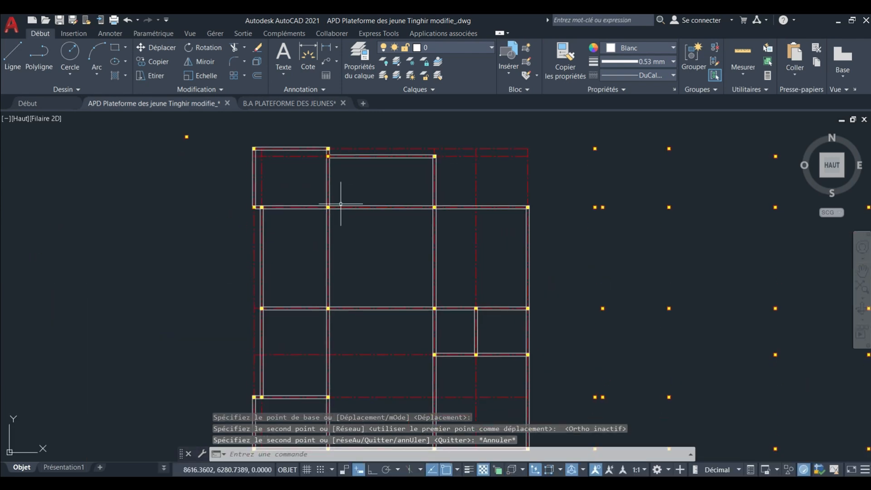
Examine the beams, columns and bays of the reference formwork plans for comparison with the drawn plan.
{"action": "middle_click_drag", "start_coordinate": [360, 243], "coordinate": [375, 248]}
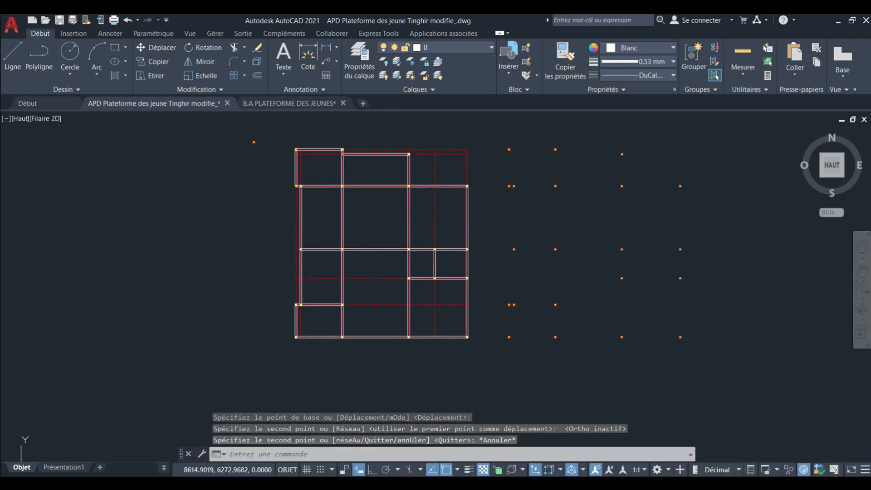
{"action": "scroll", "coordinate": [369, 286], "scroll_direction": "up", "scroll_amount": 2}
{"action": "scroll", "coordinate": [369, 290], "scroll_direction": "down", "scroll_amount": 4}
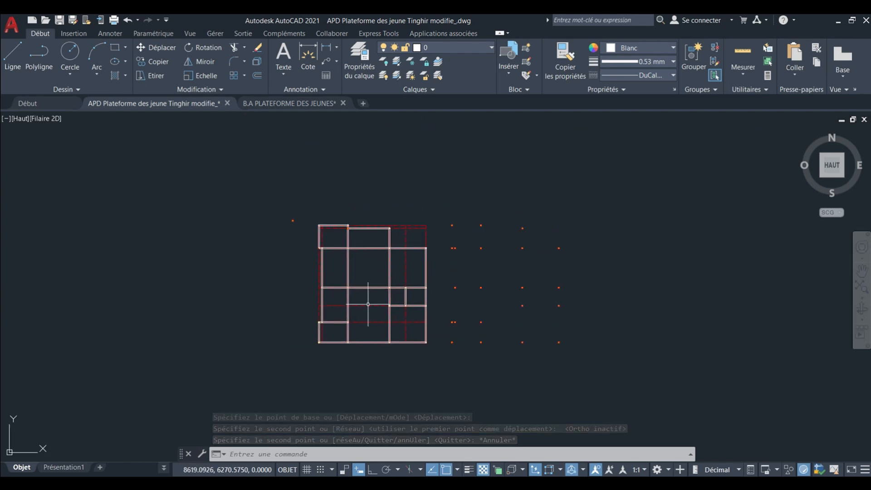
{"action": "scroll", "coordinate": [368, 302], "scroll_direction": "up", "scroll_amount": 4}
{"action": "scroll", "coordinate": [369, 302], "scroll_direction": "down", "scroll_amount": 3}
{"action": "scroll", "coordinate": [336, 350], "scroll_direction": "up", "scroll_amount": 4}
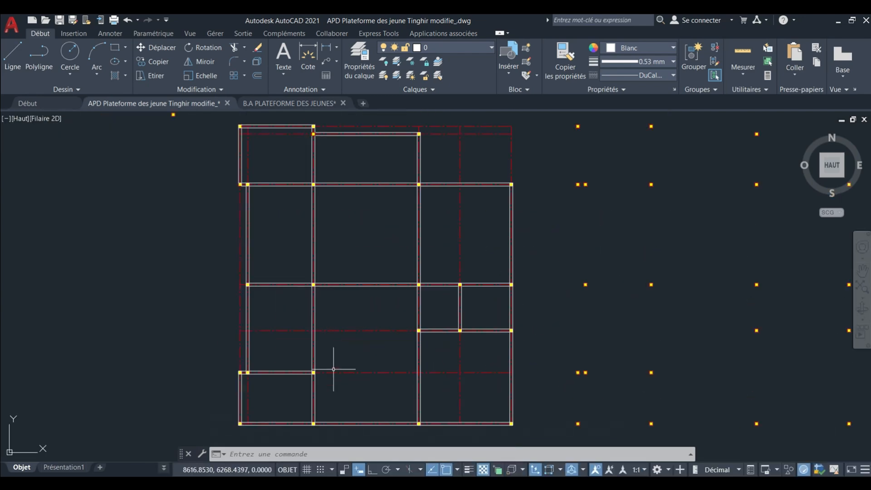
{"action": "scroll", "coordinate": [341, 311], "scroll_direction": "down", "scroll_amount": 7}
{"action": "scroll", "coordinate": [345, 302], "scroll_direction": "down", "scroll_amount": 4}
{"action": "middle_click_drag", "start_coordinate": [348, 285], "coordinate": [356, 336]}
{"action": "mouse_move", "coordinate": [358, 290]}
{"action": "middle_mouse_down"}
{"action": "mouse_move", "coordinate": [363, 340]}
{"action": "mouse_move", "coordinate": [340, 219]}
{"action": "middle_mouse_up"}
{"action": "scroll", "coordinate": [354, 274], "scroll_direction": "up", "scroll_amount": 4}
{"action": "scroll", "coordinate": [343, 311], "scroll_direction": "up", "scroll_amount": 4}
{"action": "scroll", "coordinate": [326, 353], "scroll_direction": "up", "scroll_amount": 4}
{"action": "mouse_move", "coordinate": [325, 356]}
{"action": "middle_mouse_down"}
{"action": "mouse_move", "coordinate": [335, 306]}
{"action": "mouse_move", "coordinate": [323, 316]}
{"action": "middle_mouse_up"}
{"action": "scroll", "coordinate": [331, 302], "scroll_direction": "down", "scroll_amount": 2}
{"action": "middle_click_drag", "start_coordinate": [322, 316], "coordinate": [323, 329]}
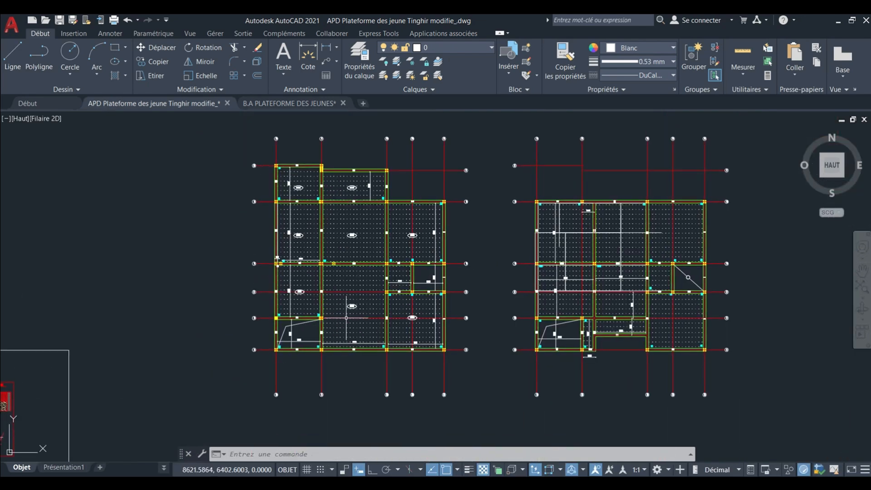
{"action": "scroll", "coordinate": [318, 320], "scroll_direction": "up", "scroll_amount": 2}
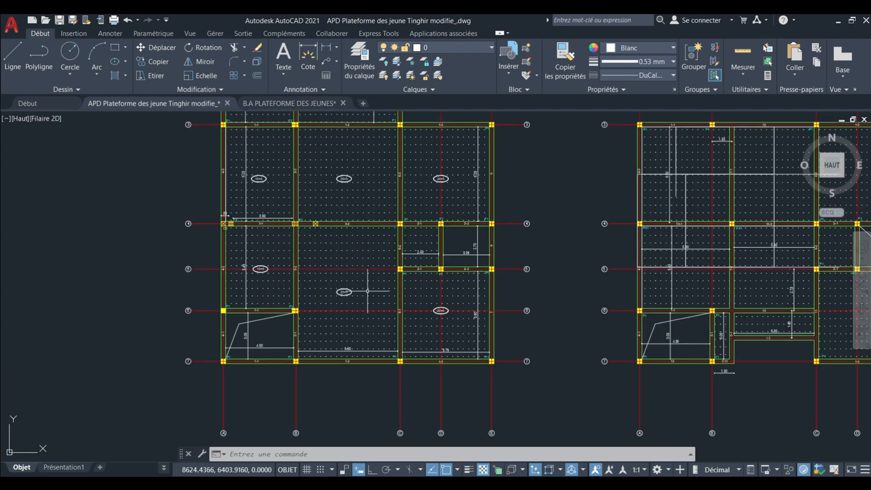
{"action": "middle_click_drag", "start_coordinate": [358, 274], "coordinate": [366, 316]}
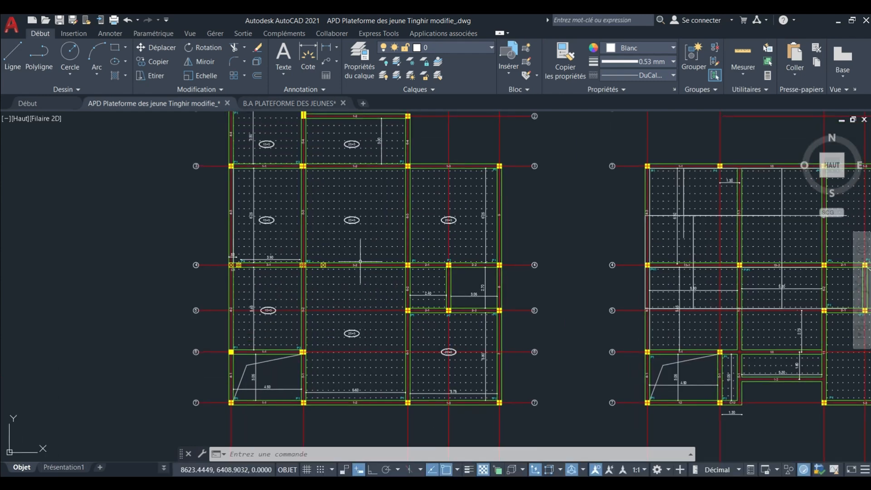
{"action": "middle_click_drag", "start_coordinate": [360, 259], "coordinate": [364, 306]}
{"action": "scroll", "coordinate": [334, 187], "scroll_direction": "up", "scroll_amount": 3}
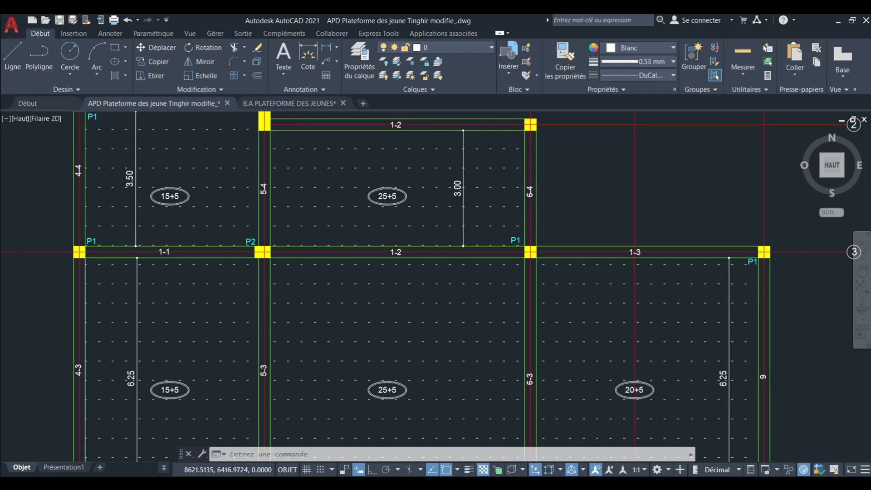
{"action": "scroll", "coordinate": [334, 186], "scroll_direction": "down", "scroll_amount": 3}
{"action": "middle_click_drag", "start_coordinate": [336, 242], "coordinate": [296, 217]}
{"action": "scroll", "coordinate": [302, 219], "scroll_direction": "up", "scroll_amount": 1}
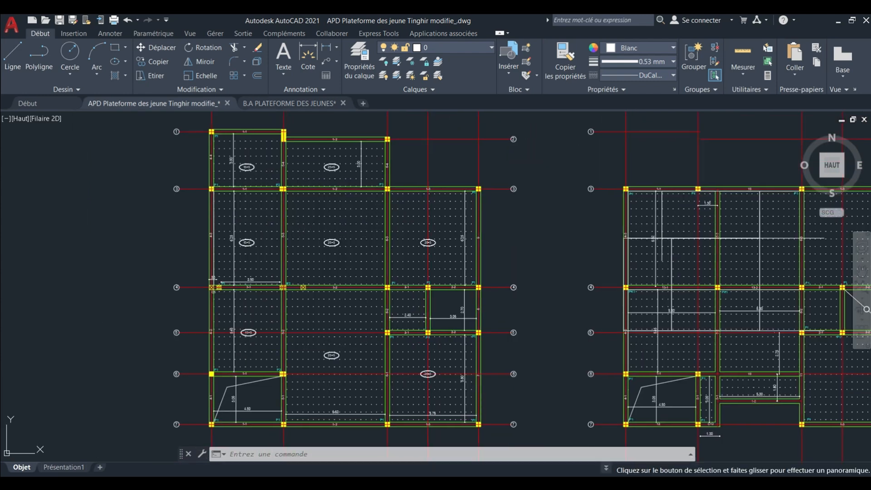
{"action": "scroll", "coordinate": [334, 221], "scroll_direction": "down", "scroll_amount": 3}
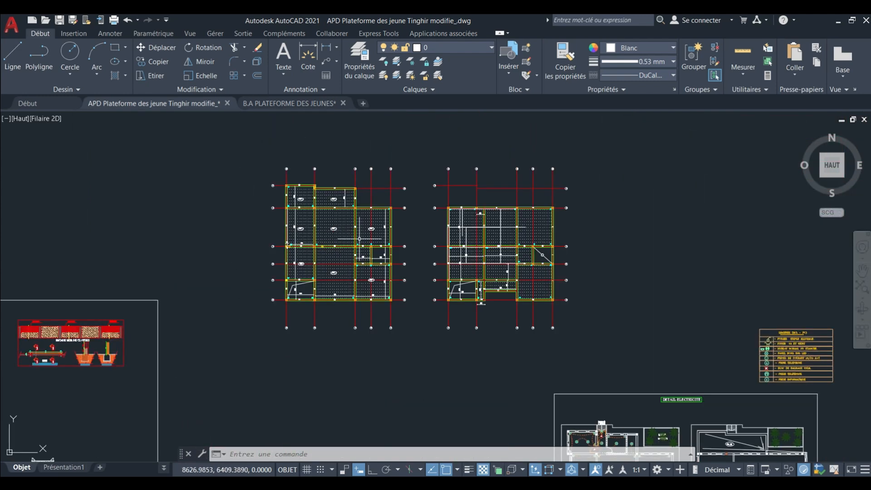
Return to the drawn formwork plan and check its beams and columns along the northern and central bays.
{"action": "scroll", "coordinate": [372, 249], "scroll_direction": "down", "scroll_amount": 5}
{"action": "middle_click_drag", "start_coordinate": [387, 289], "coordinate": [420, 216]}
{"action": "scroll", "coordinate": [410, 302], "scroll_direction": "up", "scroll_amount": 6}
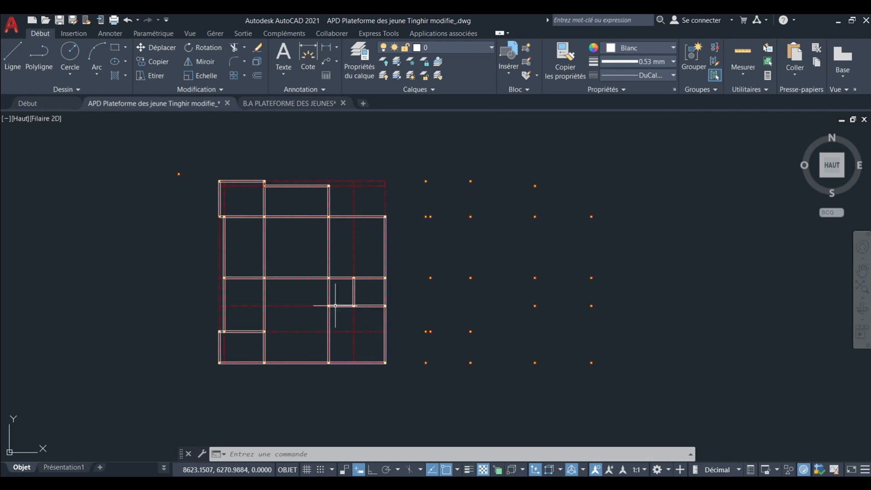
{"action": "middle_click_drag", "start_coordinate": [335, 305], "coordinate": [379, 296]}
{"action": "scroll", "coordinate": [340, 233], "scroll_direction": "up", "scroll_amount": 3}
{"action": "scroll", "coordinate": [356, 240], "scroll_direction": "down", "scroll_amount": 3}
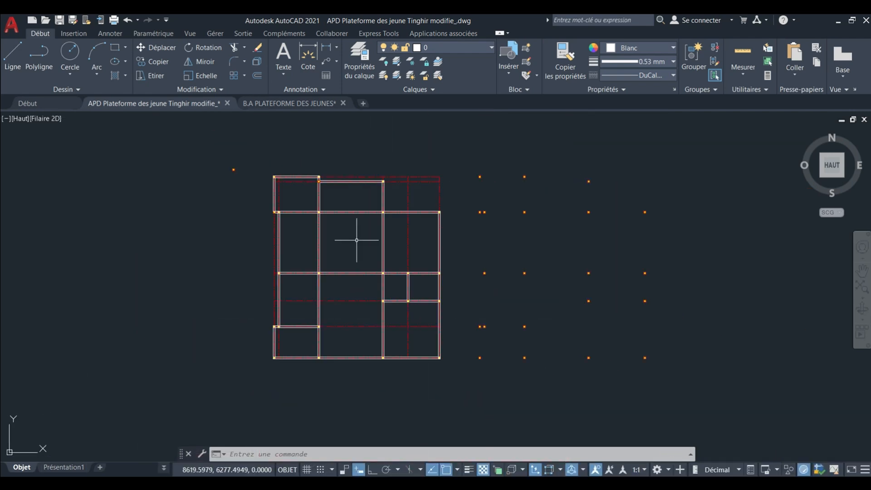
{"action": "middle_click_drag", "start_coordinate": [330, 240], "coordinate": [344, 239]}
{"action": "scroll", "coordinate": [301, 198], "scroll_direction": "up", "scroll_amount": 3}
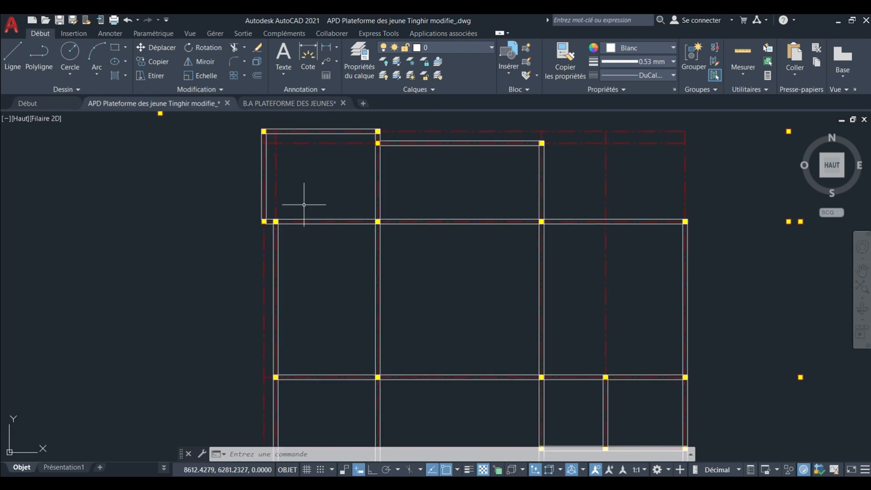
{"action": "scroll", "coordinate": [314, 174], "scroll_direction": "down", "scroll_amount": 2}
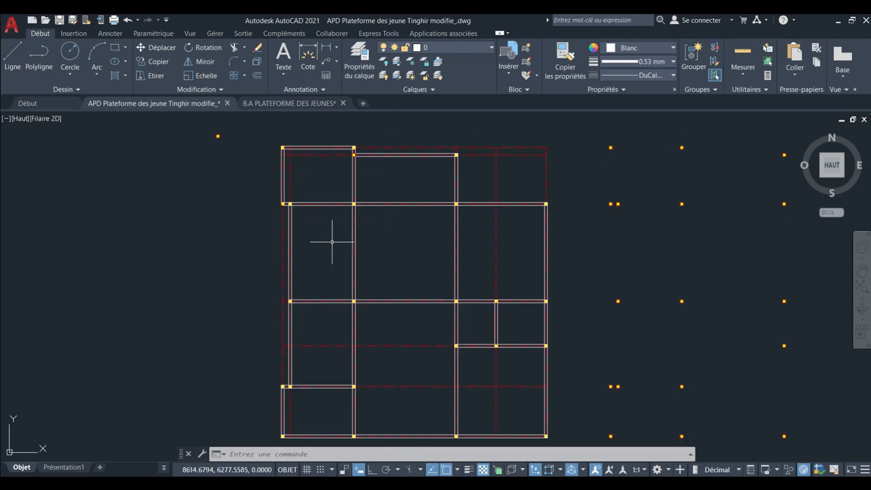
{"action": "middle_click_drag", "start_coordinate": [414, 242], "coordinate": [395, 209]}
{"action": "scroll", "coordinate": [366, 189], "scroll_direction": "up", "scroll_amount": 3}
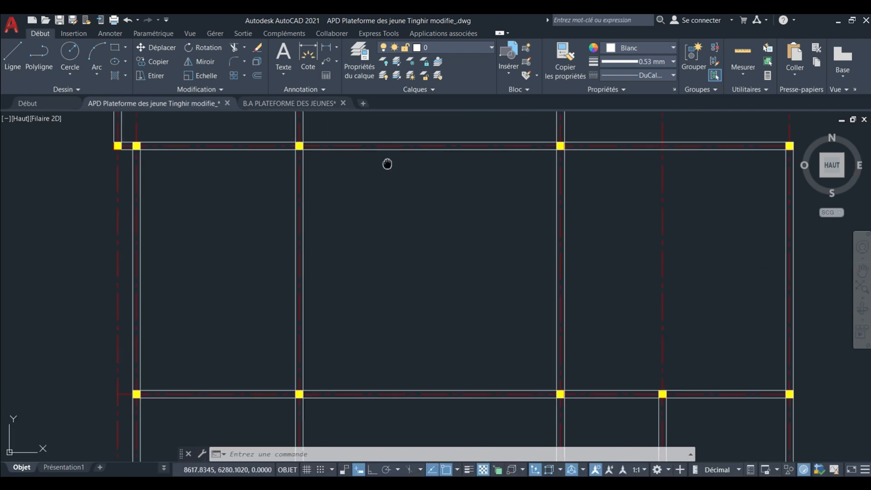
{"action": "middle_click_drag", "start_coordinate": [387, 164], "coordinate": [443, 200]}
{"action": "scroll", "coordinate": [442, 205], "scroll_direction": "down", "scroll_amount": 3}
{"action": "scroll", "coordinate": [390, 197], "scroll_direction": "up", "scroll_amount": 5}
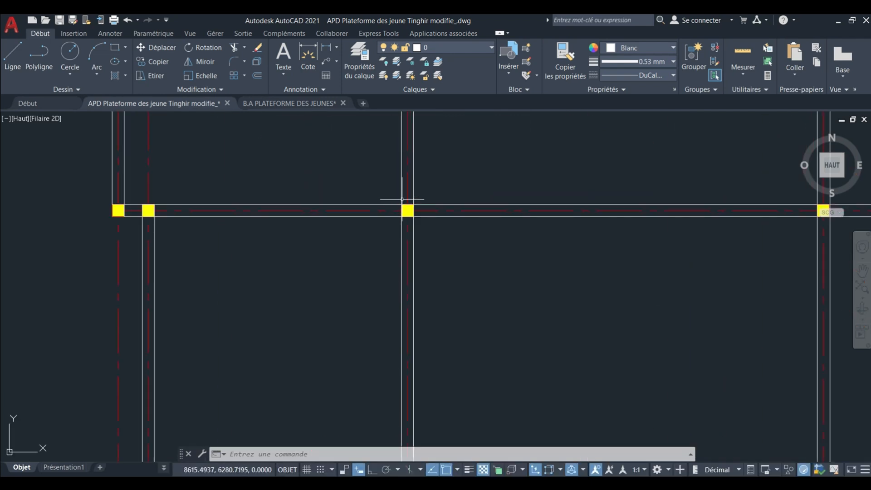
Check the beams and columns across the central and southern bays of the drawn formwork plan, including its overall layout.
{"action": "scroll", "coordinate": [385, 198], "scroll_direction": "down", "scroll_amount": 5}
{"action": "middle_click_drag", "start_coordinate": [449, 357], "coordinate": [424, 305]}
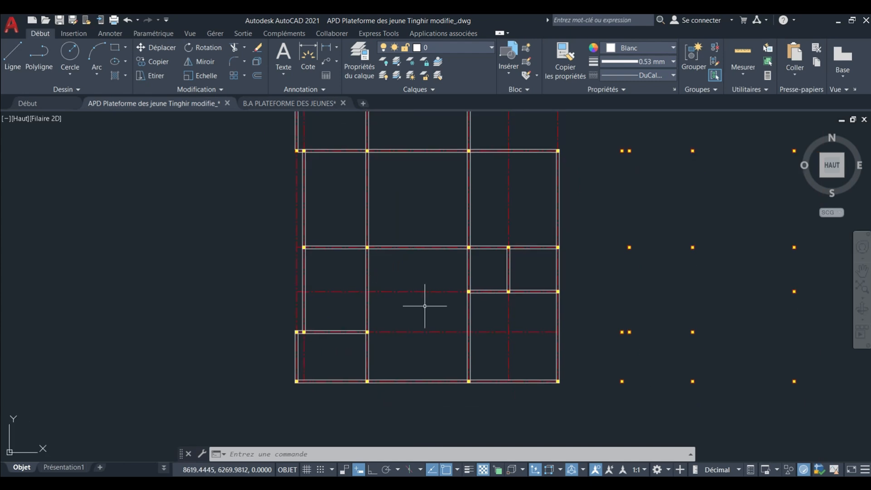
{"action": "scroll", "coordinate": [421, 289], "scroll_direction": "up", "scroll_amount": 2}
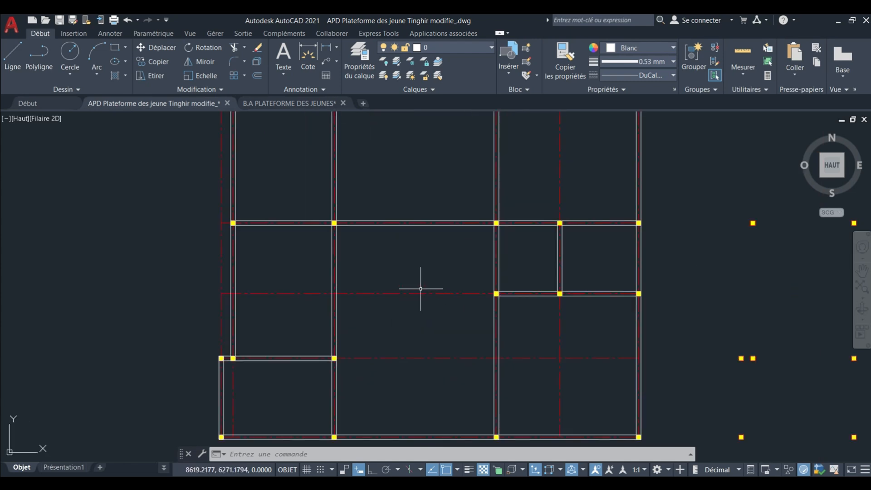
{"action": "scroll", "coordinate": [398, 305], "scroll_direction": "down", "scroll_amount": 4}
{"action": "middle_click_drag", "start_coordinate": [397, 253], "coordinate": [400, 296]}
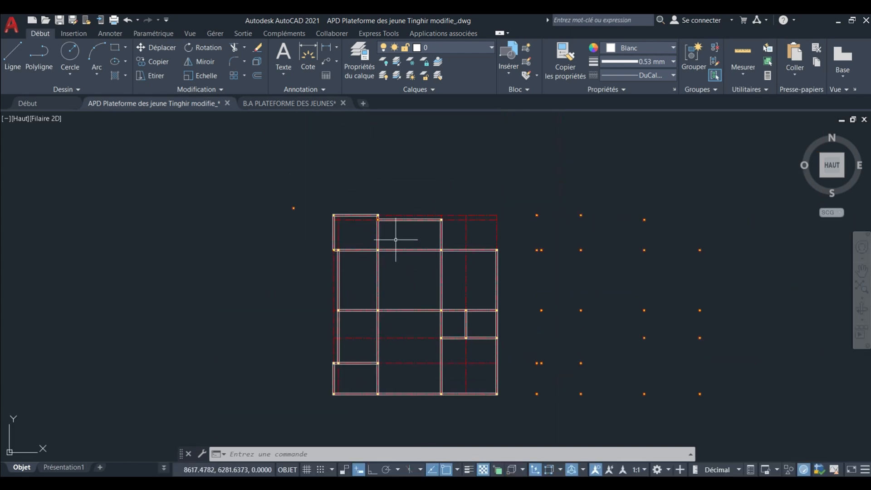
{"action": "scroll", "coordinate": [395, 239], "scroll_direction": "down", "scroll_amount": 8}
{"action": "middle_click_drag", "start_coordinate": [396, 240], "coordinate": [413, 307]}
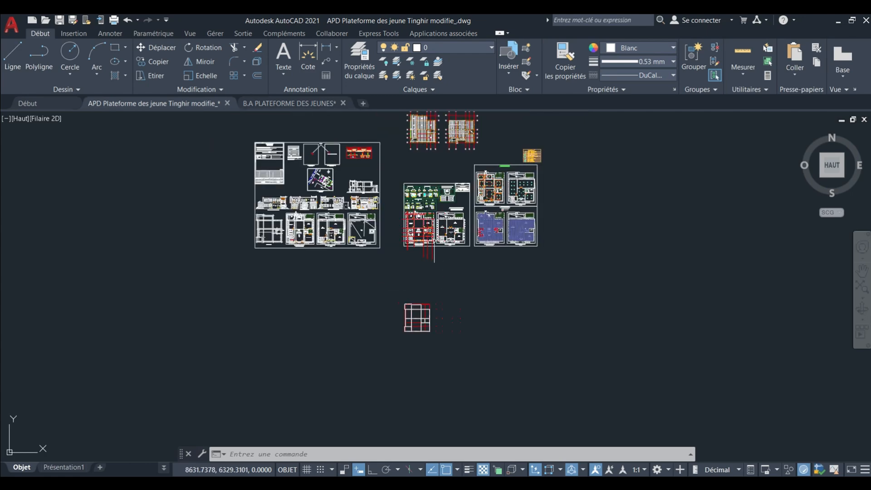
Examine the slab type labels and beams of the bays between axes 3 and 4 on the reference formwork plan.
{"action": "scroll", "coordinate": [427, 152], "scroll_direction": "up", "scroll_amount": 10}
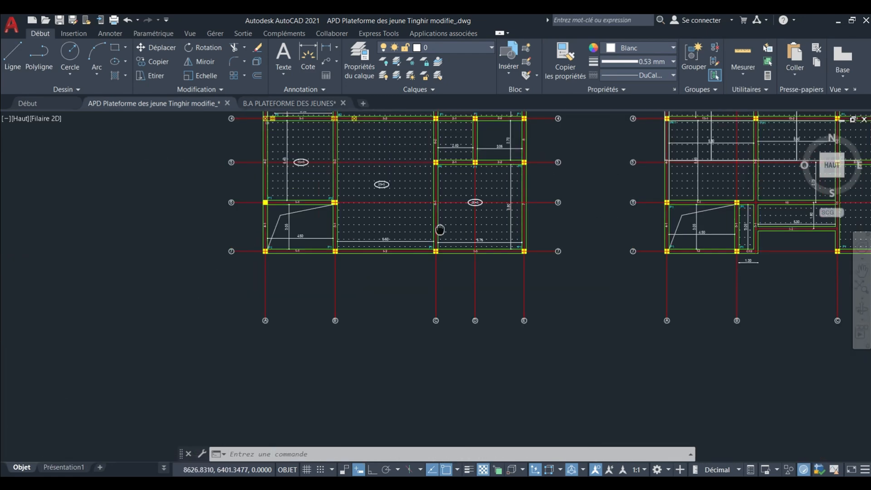
{"action": "scroll", "coordinate": [413, 155], "scroll_direction": "up", "scroll_amount": 6}
{"action": "middle_click_drag", "start_coordinate": [412, 159], "coordinate": [447, 267]}
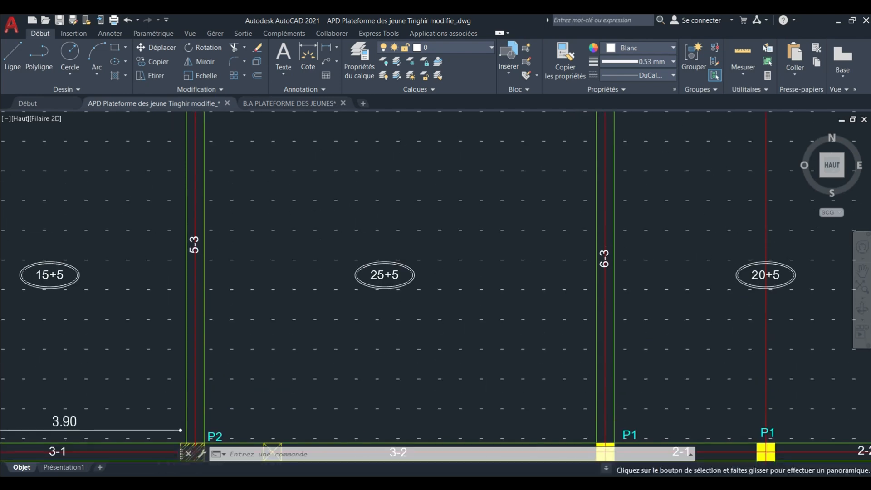
{"action": "middle_click_drag", "start_coordinate": [391, 234], "coordinate": [418, 296]}
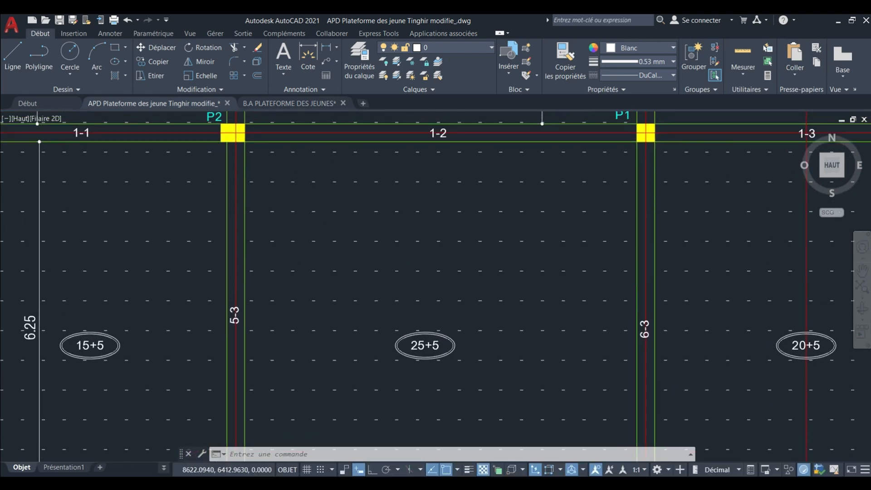
{"action": "scroll", "coordinate": [373, 271], "scroll_direction": "down", "scroll_amount": 4}
{"action": "scroll", "coordinate": [390, 297], "scroll_direction": "up", "scroll_amount": 6}
{"action": "scroll", "coordinate": [428, 289], "scroll_direction": "down", "scroll_amount": 4}
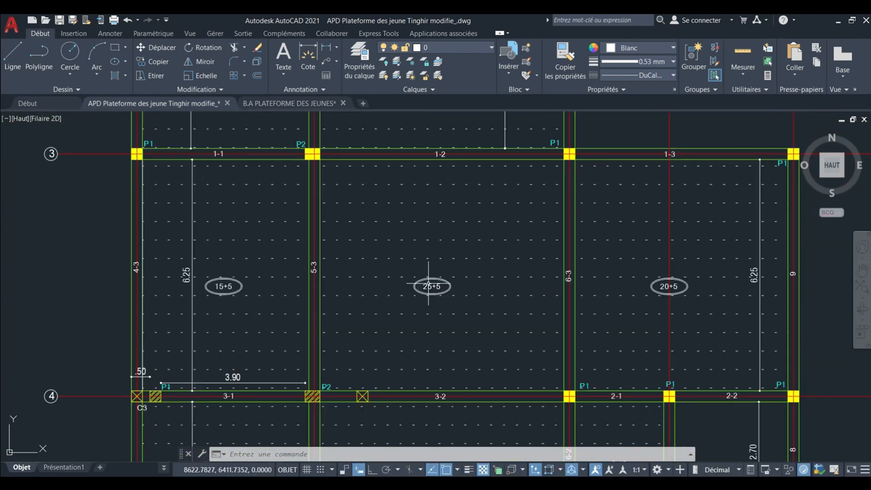
{"action": "scroll", "coordinate": [432, 288], "scroll_direction": "up", "scroll_amount": 2}
{"action": "mouse_move", "coordinate": [432, 288]}
{"action": "middle_mouse_down"}
{"action": "mouse_move", "coordinate": [446, 290]}
{"action": "mouse_move", "coordinate": [424, 287]}
{"action": "mouse_move", "coordinate": [437, 283]}
{"action": "middle_mouse_up"}
{"action": "scroll", "coordinate": [451, 289], "scroll_direction": "up", "scroll_amount": 4}
{"action": "scroll", "coordinate": [476, 281], "scroll_direction": "down", "scroll_amount": 6}
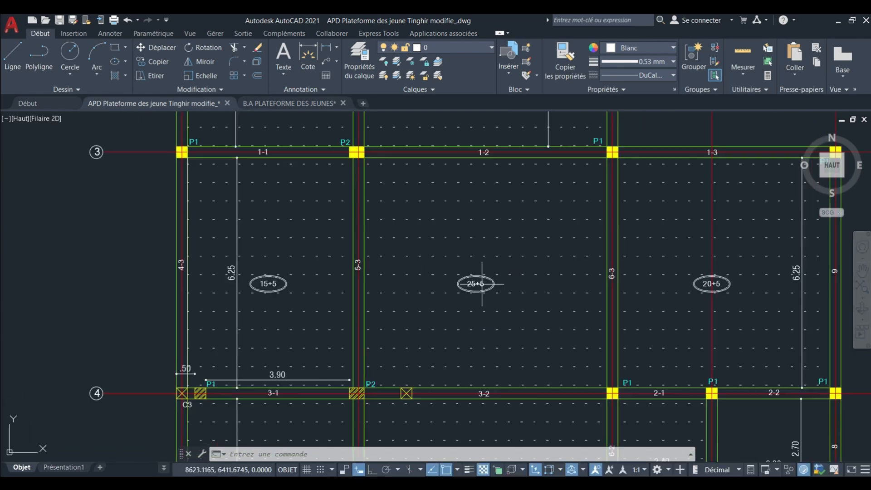
{"action": "scroll", "coordinate": [269, 281], "scroll_direction": "up", "scroll_amount": 6}
{"action": "scroll", "coordinate": [291, 259], "scroll_direction": "down", "scroll_amount": 8}
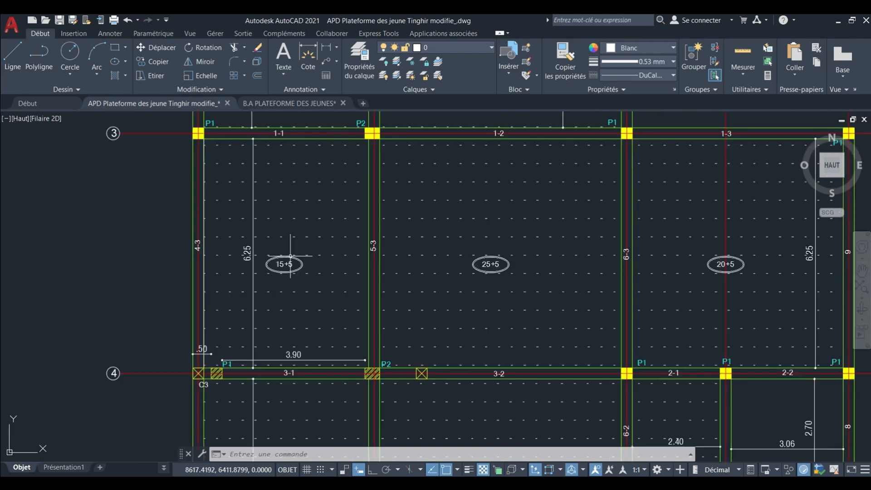
Examine the slab type labels and span dimensions of the northern bays between axes 1 and 3 on the reference plan.
{"action": "middle_click_drag", "start_coordinate": [298, 258], "coordinate": [337, 282]}
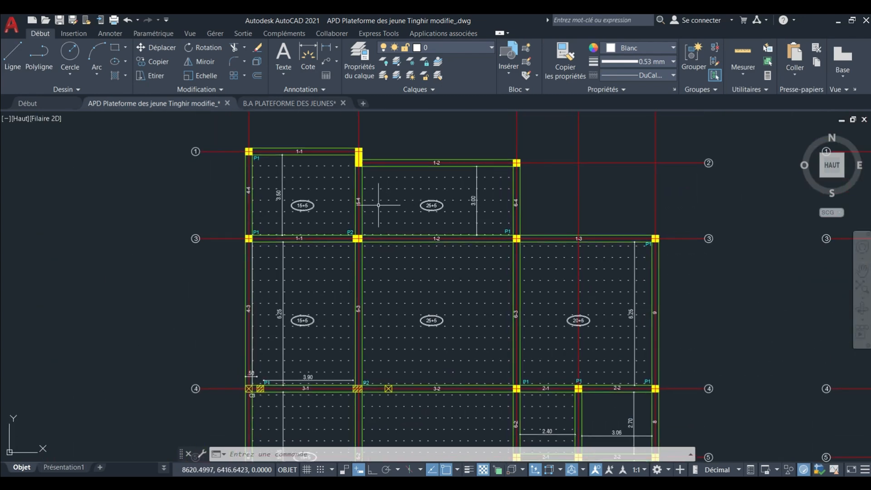
{"action": "scroll", "coordinate": [378, 205], "scroll_direction": "up", "scroll_amount": 6}
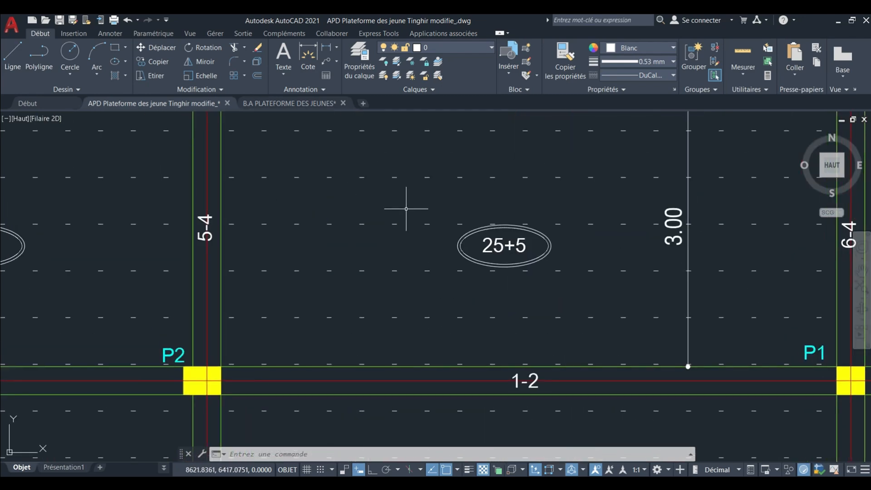
{"action": "scroll", "coordinate": [406, 208], "scroll_direction": "down", "scroll_amount": 6}
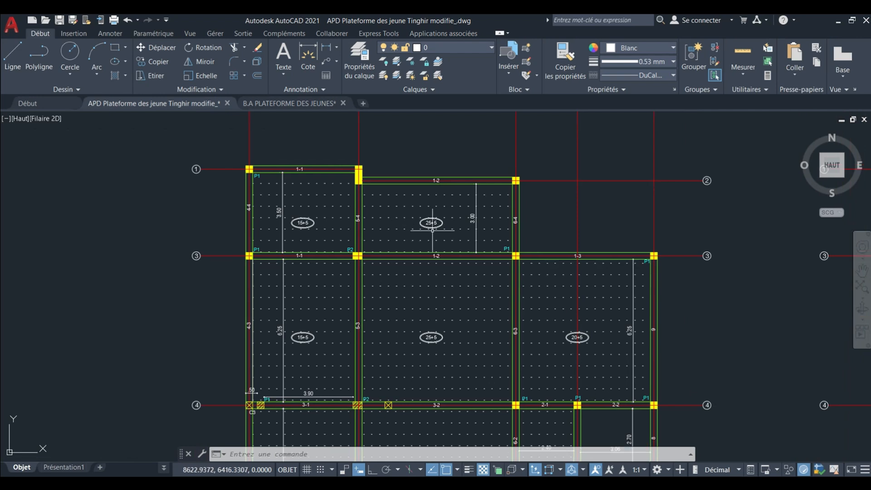
{"action": "middle_click_drag", "start_coordinate": [433, 230], "coordinate": [413, 229]}
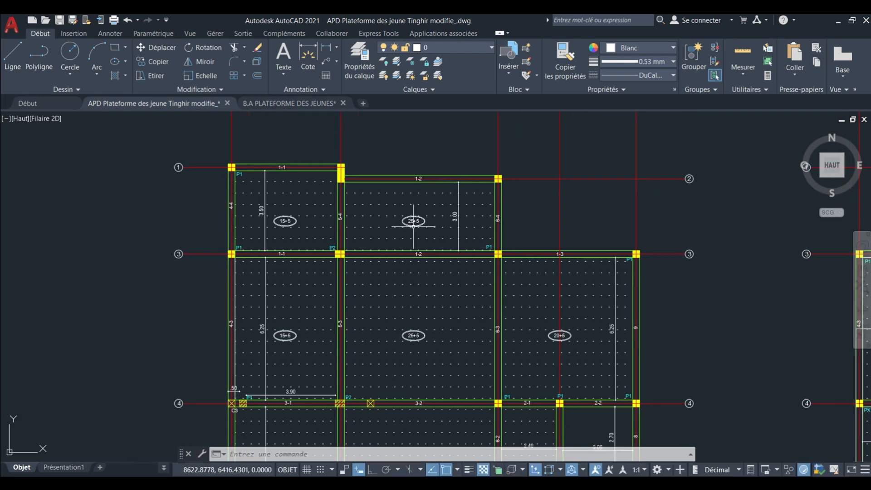
{"action": "mouse_move", "coordinate": [413, 226]}
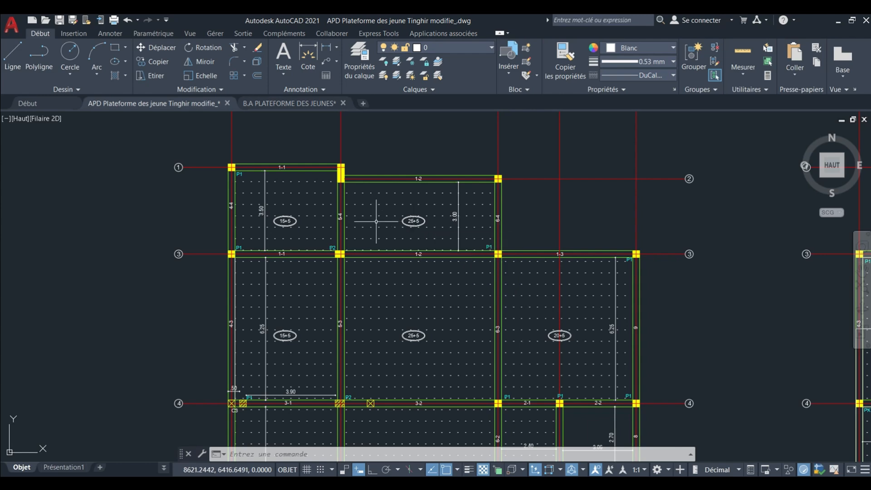
{"action": "middle_click_drag", "start_coordinate": [455, 226], "coordinate": [415, 197]}
{"action": "scroll", "coordinate": [413, 221], "scroll_direction": "down", "scroll_amount": 2}
{"action": "middle_click_drag", "start_coordinate": [416, 287], "coordinate": [402, 256]}
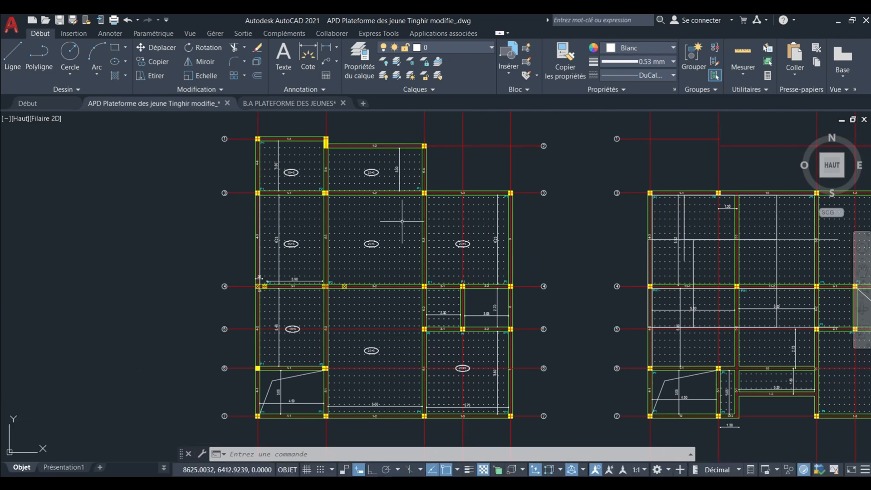
Examine the slab labels, joist direction and span dimensions of the reference plan's bays between axes 3 and 7.
{"action": "scroll", "coordinate": [406, 222], "scroll_direction": "up", "scroll_amount": 4}
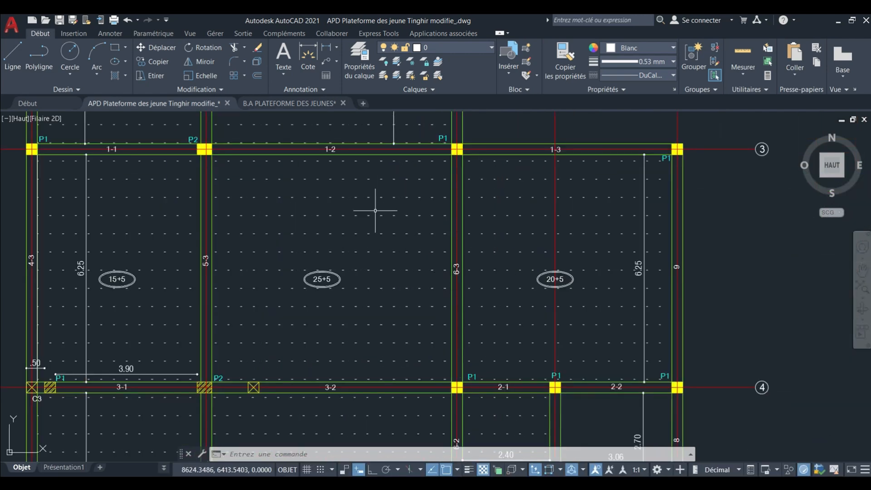
{"action": "scroll", "coordinate": [397, 195], "scroll_direction": "down", "scroll_amount": 8}
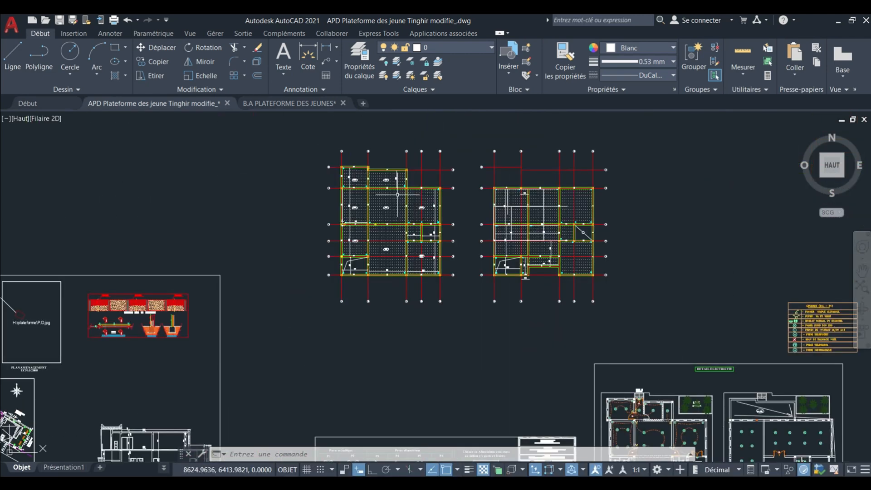
{"action": "scroll", "coordinate": [395, 271], "scroll_direction": "up", "scroll_amount": 2}
{"action": "scroll", "coordinate": [398, 271], "scroll_direction": "up", "scroll_amount": 6}
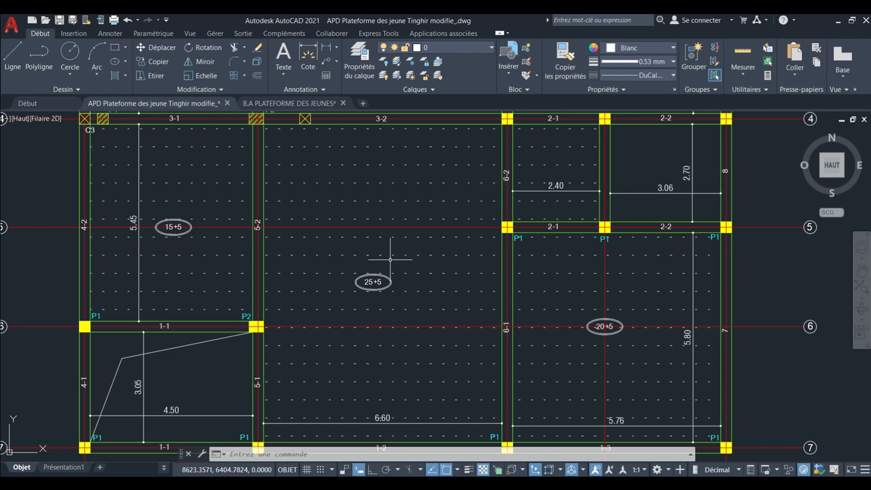
{"action": "scroll", "coordinate": [391, 260], "scroll_direction": "down", "scroll_amount": 4}
{"action": "scroll", "coordinate": [391, 185], "scroll_direction": "up", "scroll_amount": 5}
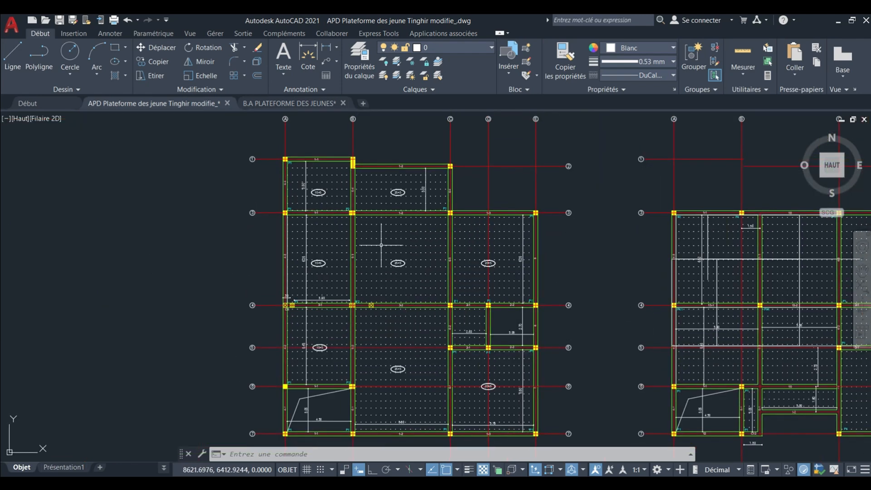
Examine the northern bay between axes B and C of the reference plan: its slab label, surrounding beams, columns and span dimension.
{"action": "middle_click_drag", "start_coordinate": [423, 176], "coordinate": [416, 247]}
{"action": "scroll", "coordinate": [415, 248], "scroll_direction": "up", "scroll_amount": 4}
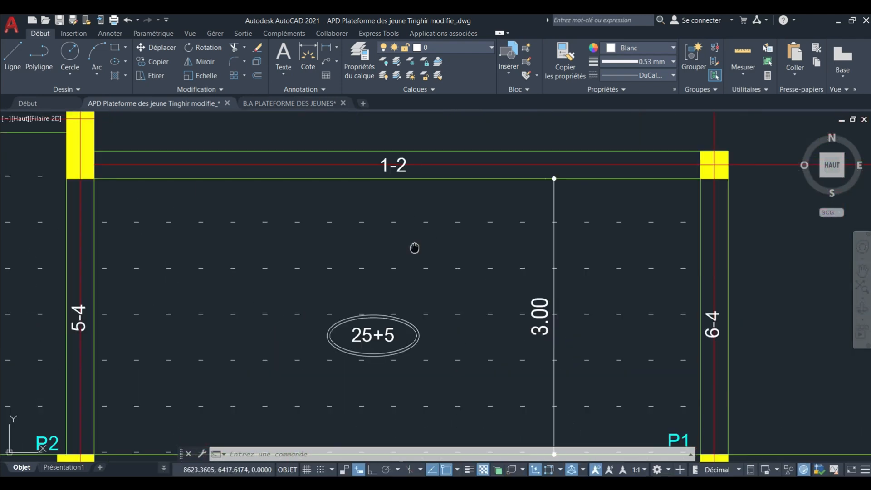
{"action": "scroll", "coordinate": [407, 224], "scroll_direction": "down", "scroll_amount": 2}
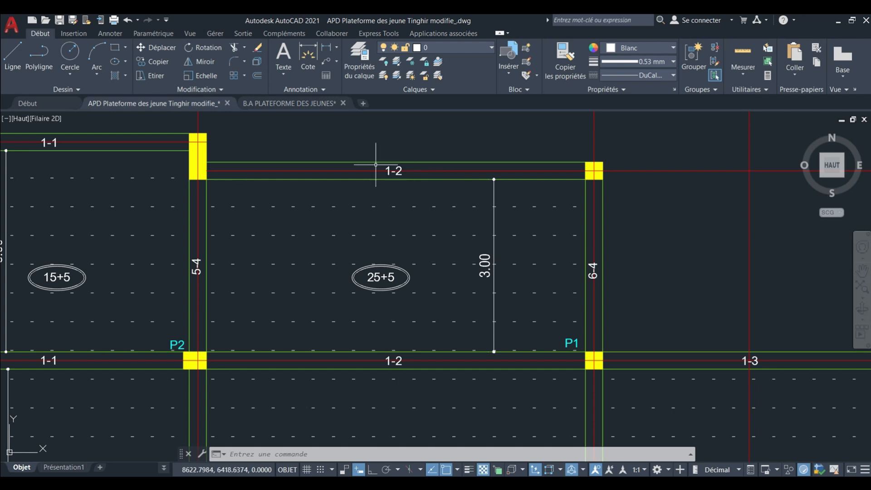
{"action": "middle_click_drag", "start_coordinate": [394, 168], "coordinate": [412, 202]}
{"action": "scroll", "coordinate": [410, 185], "scroll_direction": "down", "scroll_amount": 4}
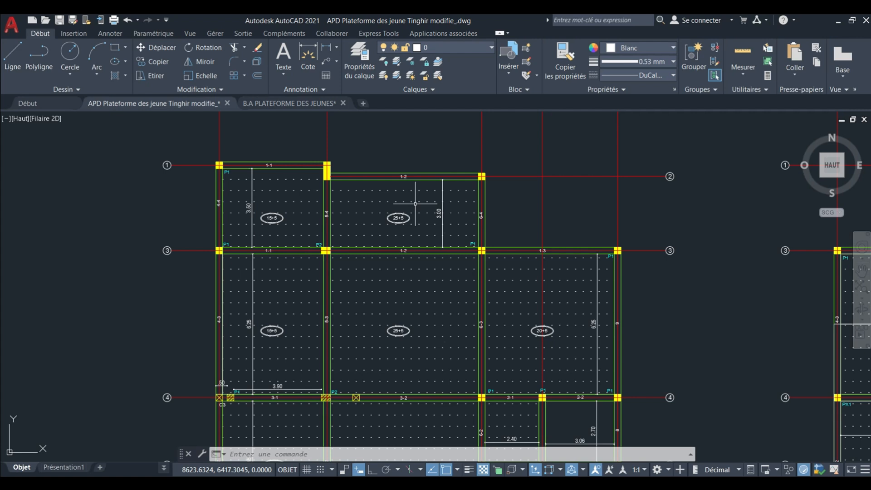
{"action": "scroll", "coordinate": [415, 204], "scroll_direction": "down", "scroll_amount": 5}
{"action": "scroll", "coordinate": [399, 154], "scroll_direction": "up", "scroll_amount": 4}
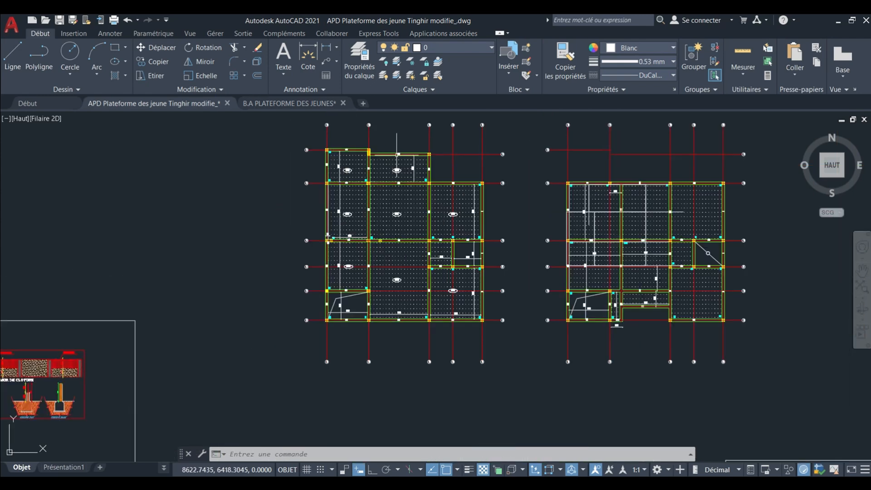
{"action": "scroll", "coordinate": [400, 175], "scroll_direction": "up", "scroll_amount": 6}
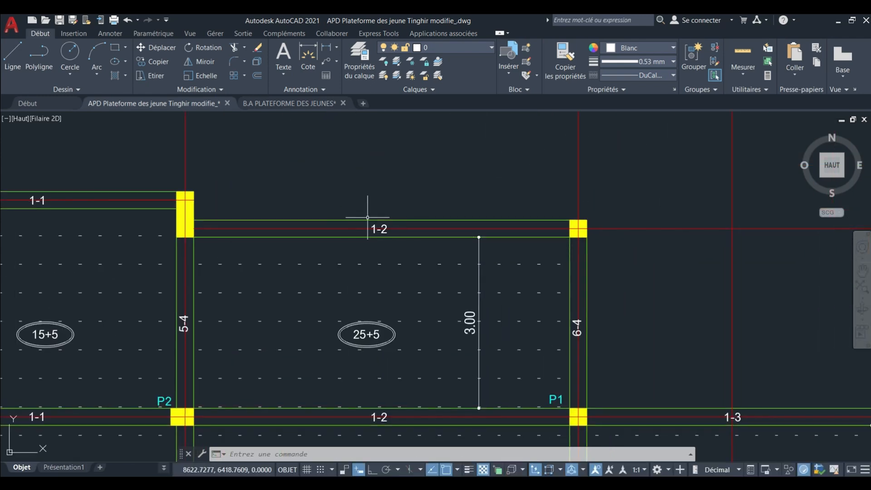
{"action": "scroll", "coordinate": [372, 220], "scroll_direction": "down", "scroll_amount": 4}
{"action": "scroll", "coordinate": [380, 247], "scroll_direction": "up", "scroll_amount": 4}
{"action": "middle_click_drag", "start_coordinate": [381, 247], "coordinate": [378, 226]}
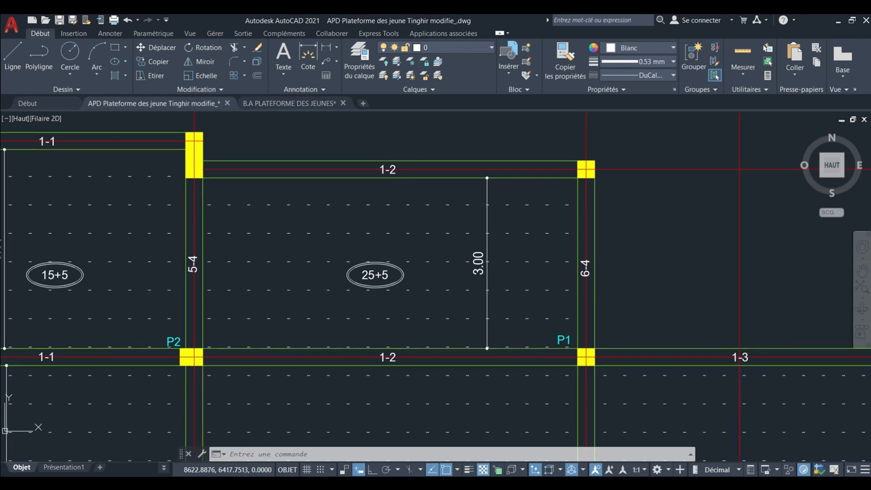
{"action": "middle_click_drag", "start_coordinate": [330, 210], "coordinate": [326, 218]}
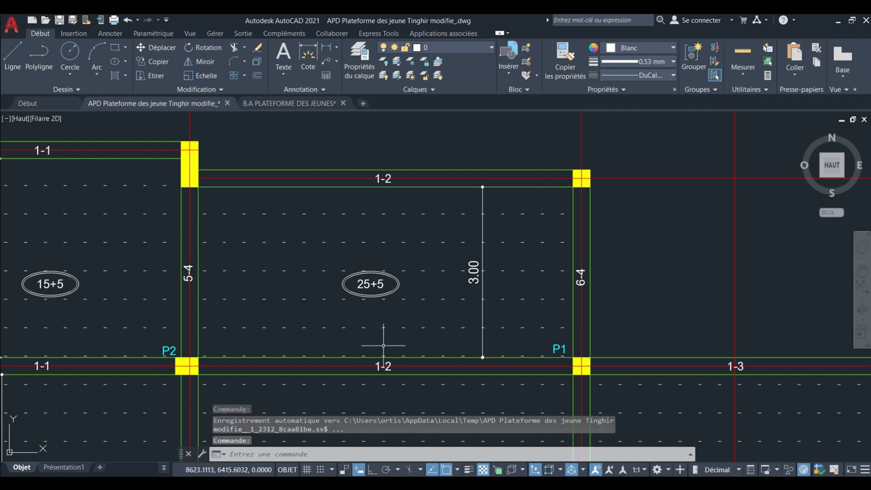
{"action": "middle_click_drag", "start_coordinate": [383, 345], "coordinate": [380, 335]}
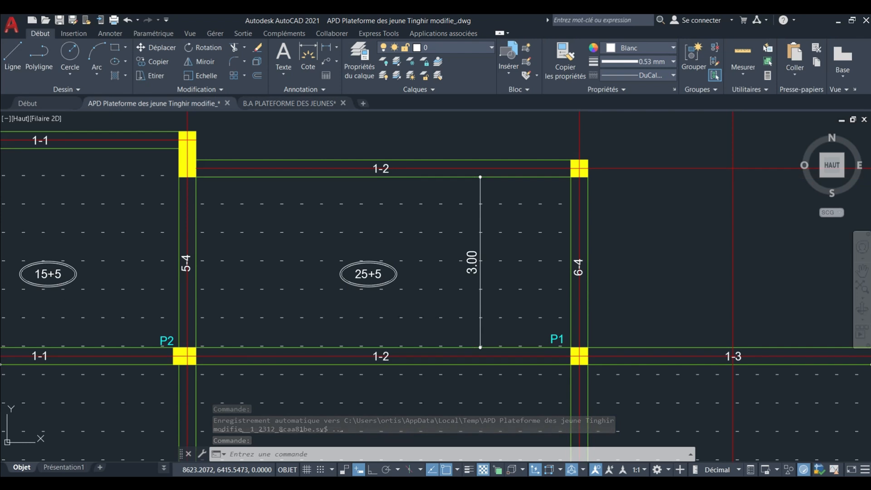
{"action": "scroll", "coordinate": [370, 266], "scroll_direction": "up", "scroll_amount": 2}
{"action": "middle_click_drag", "start_coordinate": [370, 270], "coordinate": [372, 288]}
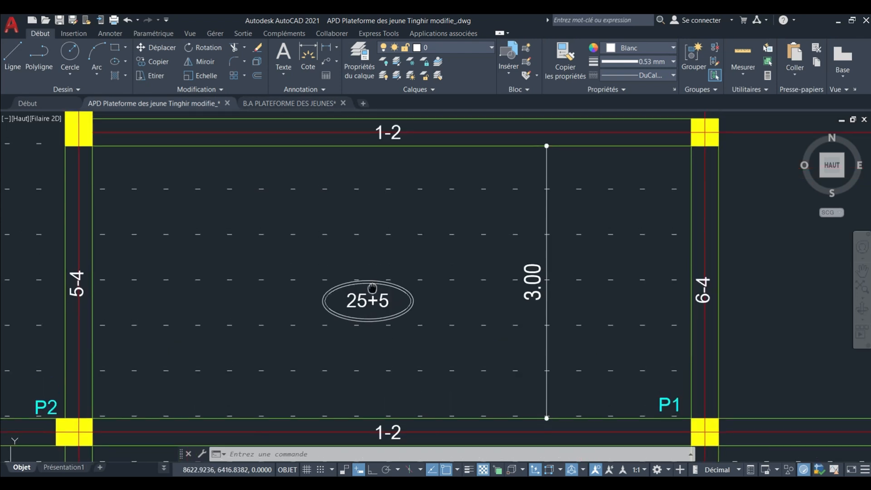
{"action": "scroll", "coordinate": [379, 258], "scroll_direction": "down", "scroll_amount": 2}
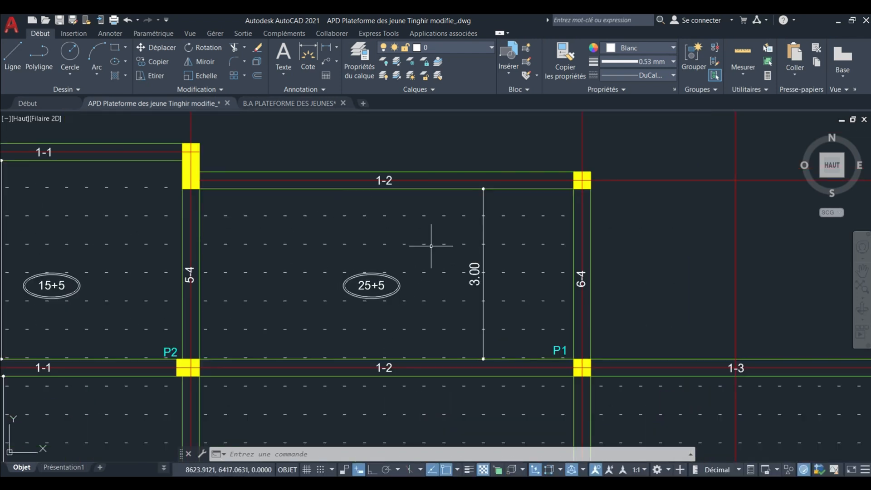
{"action": "middle_click_drag", "start_coordinate": [424, 248], "coordinate": [420, 249]}
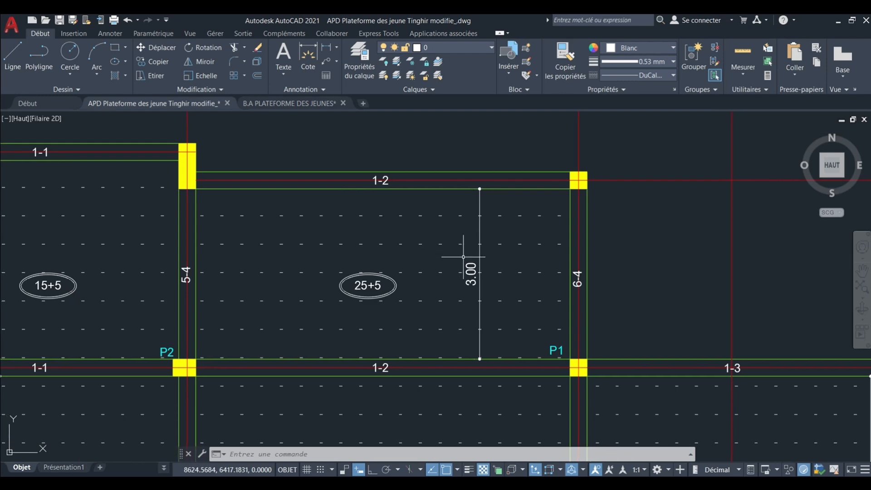
Compare the two adjacent northern bays between axes A and C on the reference plan, including their slab labels and spans.
{"action": "scroll", "coordinate": [463, 257], "scroll_direction": "down", "scroll_amount": 4}
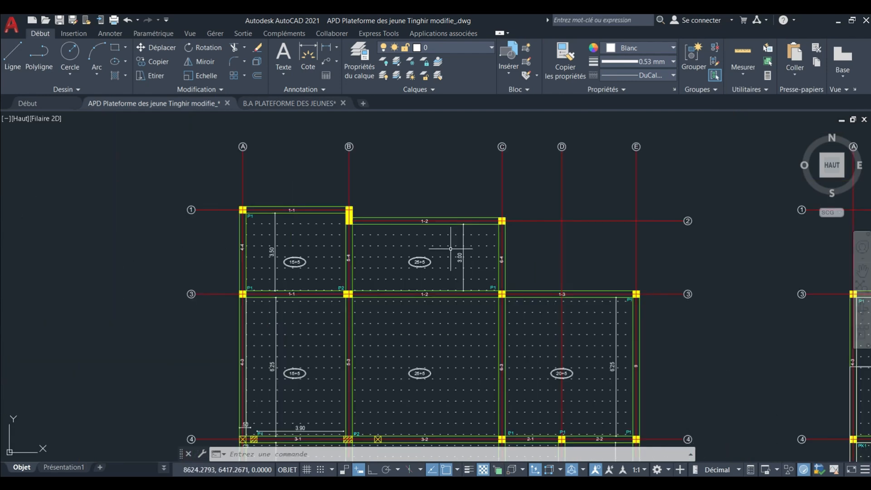
{"action": "scroll", "coordinate": [346, 256], "scroll_direction": "up", "scroll_amount": 4}
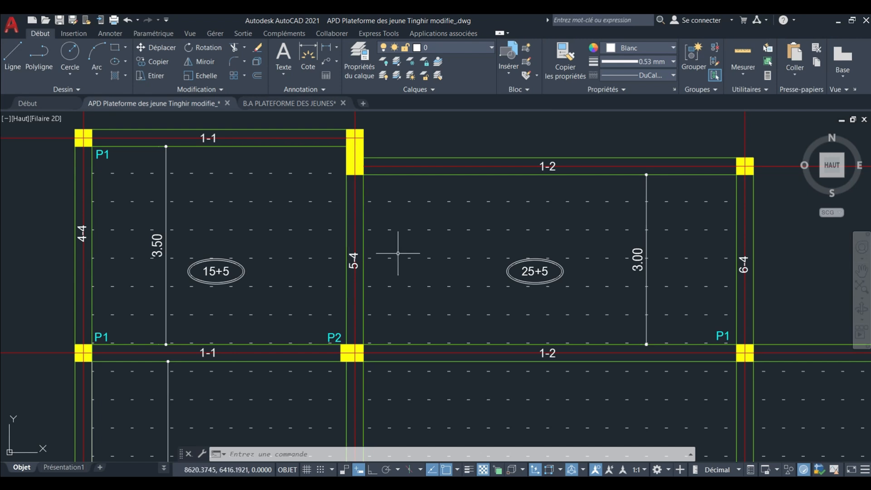
{"action": "middle_click_drag", "start_coordinate": [365, 218], "coordinate": [367, 221]}
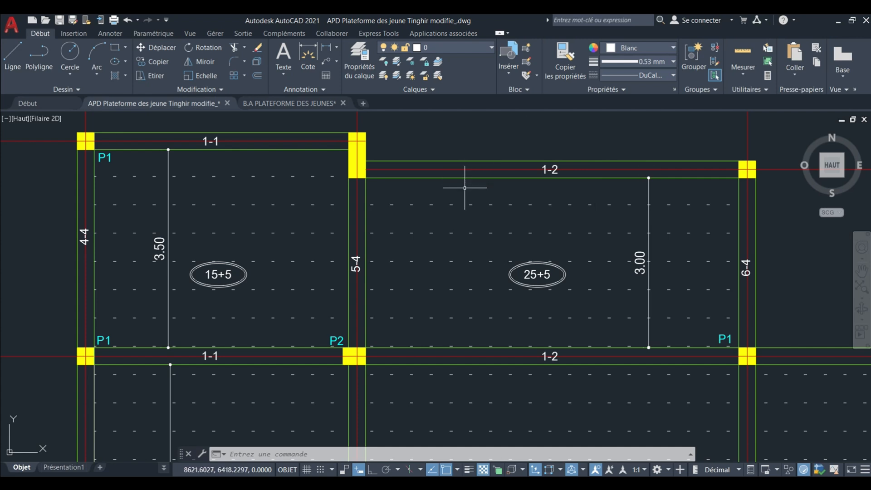
{"action": "scroll", "coordinate": [464, 187], "scroll_direction": "down", "scroll_amount": 1}
{"action": "middle_click_drag", "start_coordinate": [449, 194], "coordinate": [448, 205]}
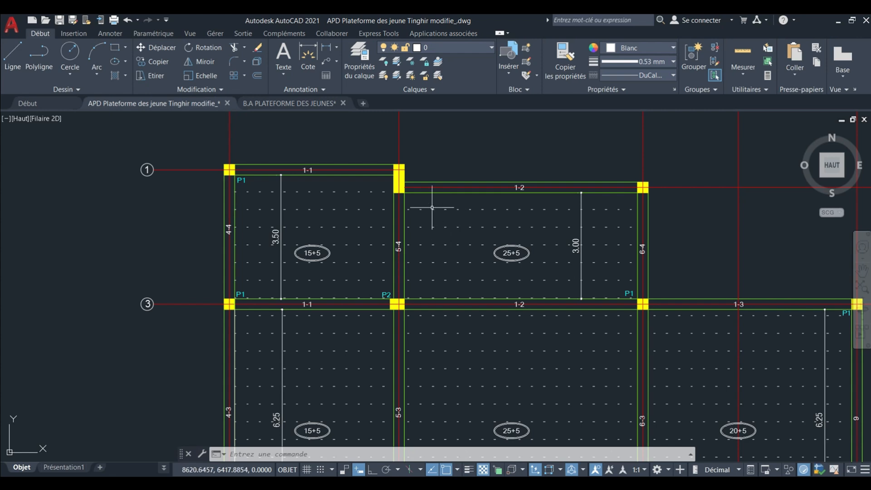
Review the beam labels and corner columns framing the two northern bays between axes A and C on the reference plan.
{"action": "scroll", "coordinate": [436, 203], "scroll_direction": "up", "scroll_amount": 3}
{"action": "scroll", "coordinate": [410, 186], "scroll_direction": "down", "scroll_amount": 2}
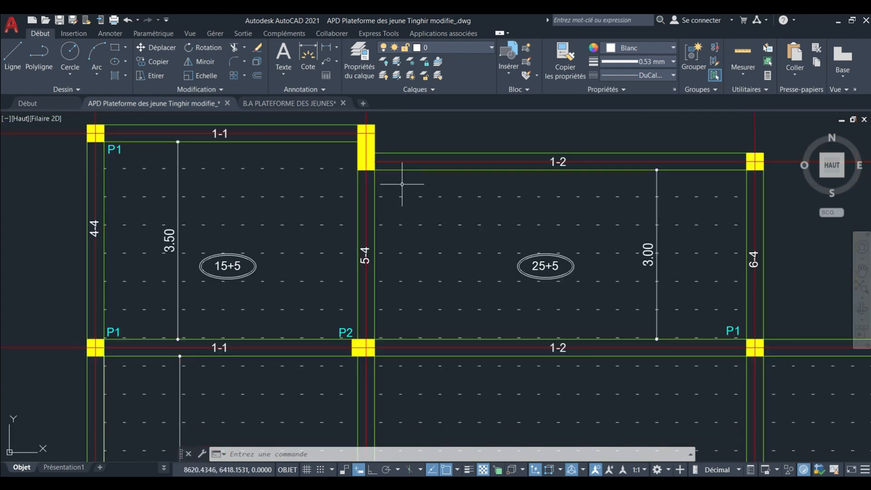
{"action": "middle_click_drag", "start_coordinate": [381, 185], "coordinate": [411, 195]}
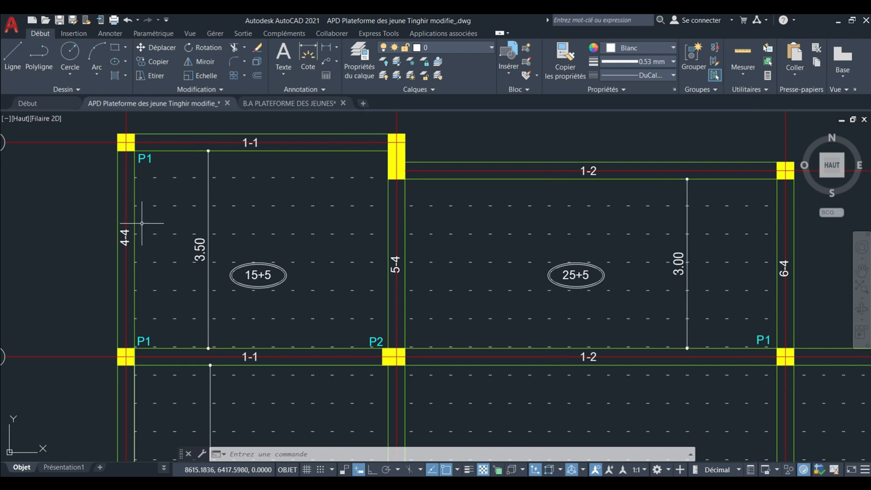
{"action": "scroll", "coordinate": [134, 211], "scroll_direction": "down", "scroll_amount": 4}
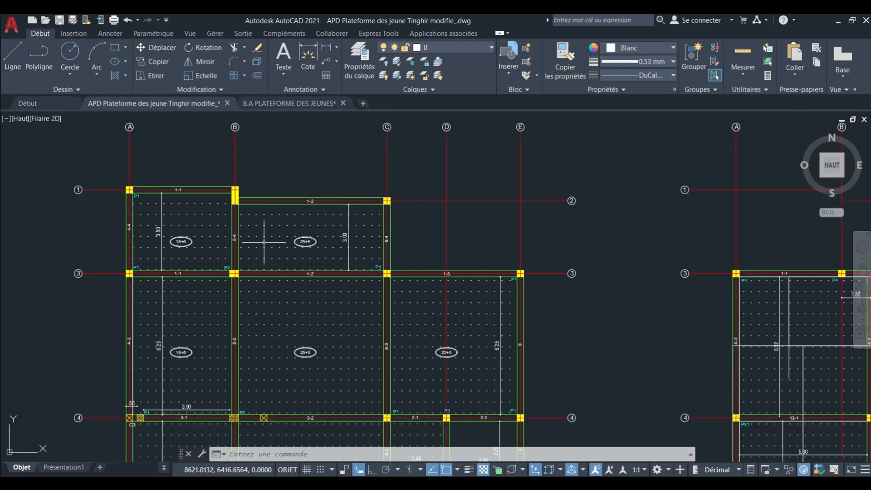
{"action": "mouse_move", "coordinate": [264, 242]}
{"action": "middle_mouse_down"}
{"action": "mouse_move", "coordinate": [256, 213]}
{"action": "mouse_move", "coordinate": [356, 189]}
{"action": "mouse_move", "coordinate": [334, 216]}
{"action": "mouse_move", "coordinate": [354, 211]}
{"action": "middle_mouse_up"}
{"action": "scroll", "coordinate": [269, 187], "scroll_direction": "up", "scroll_amount": 4}
{"action": "scroll", "coordinate": [369, 200], "scroll_direction": "down", "scroll_amount": 4}
{"action": "scroll", "coordinate": [326, 211], "scroll_direction": "up", "scroll_amount": 4}
{"action": "scroll", "coordinate": [358, 210], "scroll_direction": "down", "scroll_amount": 2}
{"action": "middle_click_drag", "start_coordinate": [377, 243], "coordinate": [342, 244]}
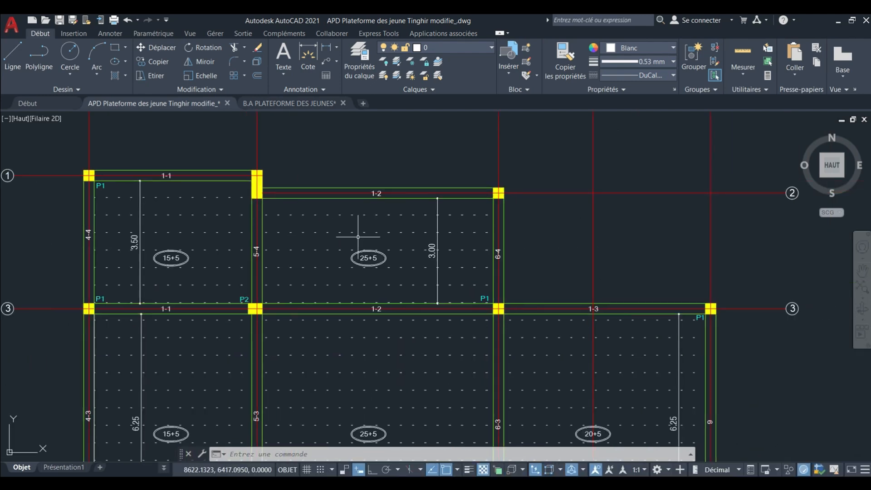
Examine beam 1-2 along axis 2, between the columns on axes B and C.
{"action": "scroll", "coordinate": [371, 190], "scroll_direction": "up", "scroll_amount": 4}
{"action": "middle_click_drag", "start_coordinate": [371, 194], "coordinate": [390, 233]}
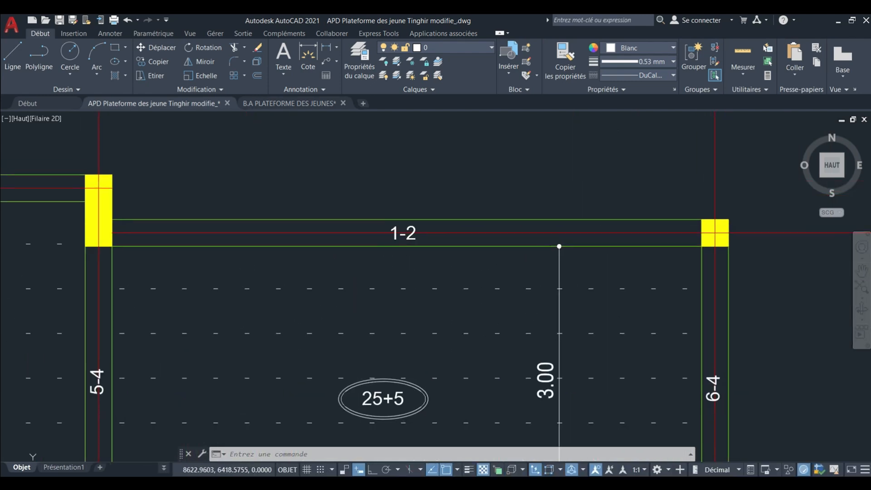
{"action": "scroll", "coordinate": [398, 234], "scroll_direction": "down", "scroll_amount": 2}
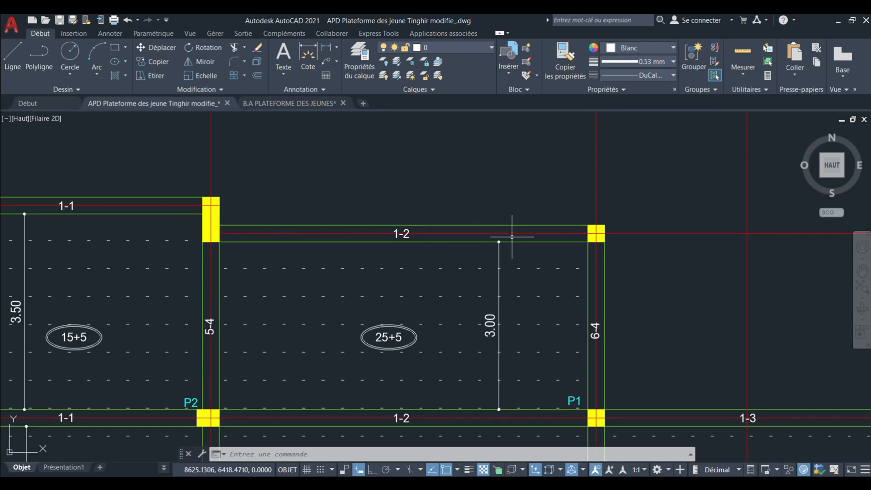
{"action": "middle_click_drag", "start_coordinate": [509, 235], "coordinate": [487, 237]}
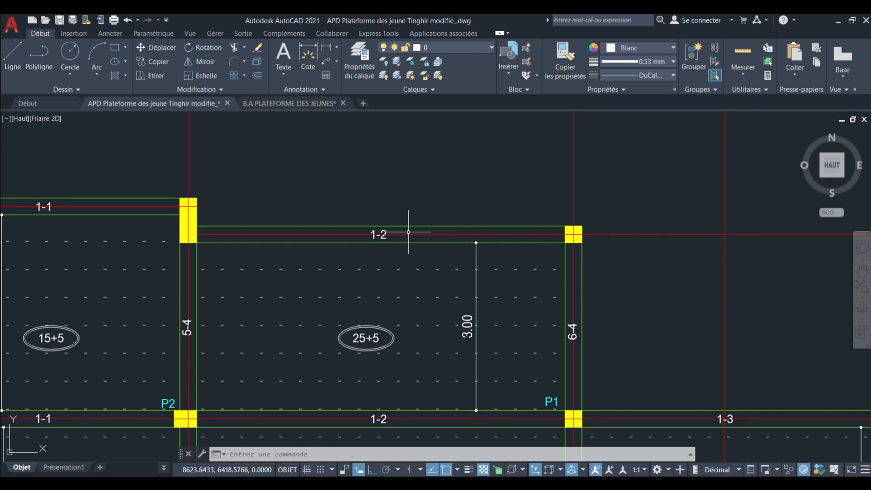
{"action": "scroll", "coordinate": [407, 231], "scroll_direction": "down", "scroll_amount": 2}
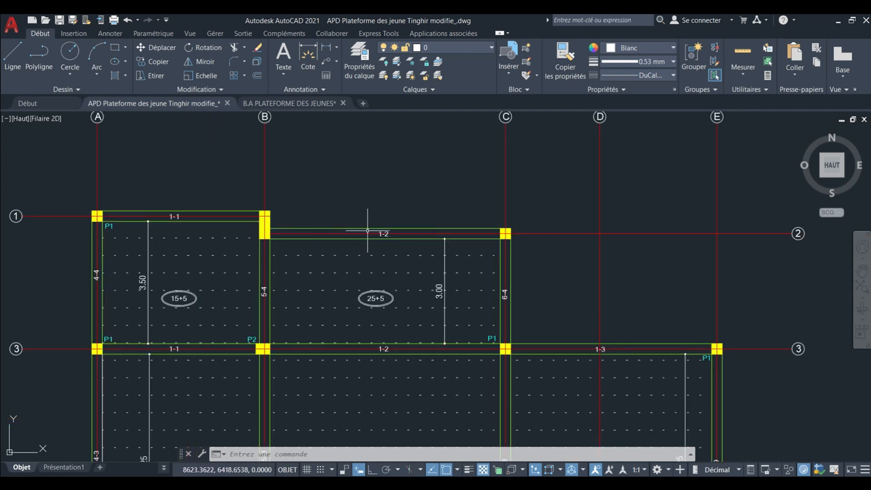
{"action": "scroll", "coordinate": [357, 231], "scroll_direction": "up", "scroll_amount": 4}
{"action": "scroll", "coordinate": [357, 232], "scroll_direction": "down", "scroll_amount": 4}
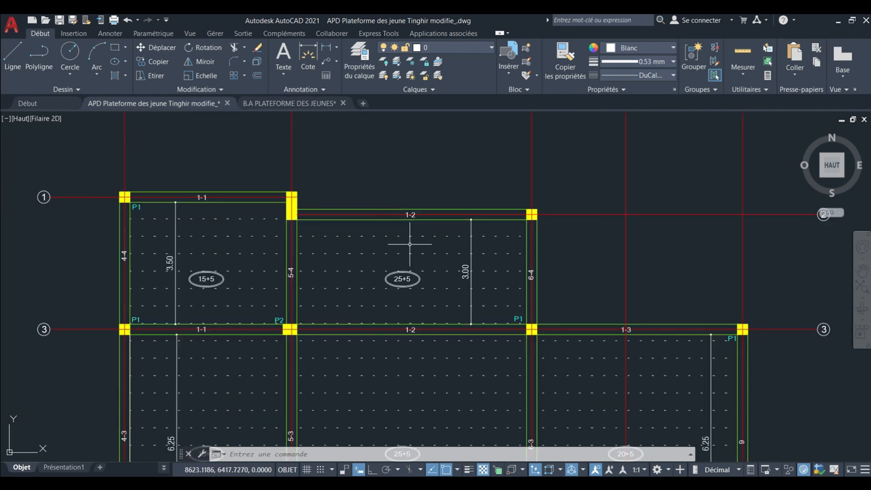
{"action": "middle_click_drag", "start_coordinate": [408, 243], "coordinate": [349, 213]}
{"action": "middle_click_drag", "start_coordinate": [471, 228], "coordinate": [424, 212]}
Examine the labels of transverse beams 6-4 on axis C and 5-4 on axis B, north of axis 3.
{"action": "scroll", "coordinate": [435, 213], "scroll_direction": "up", "scroll_amount": 2}
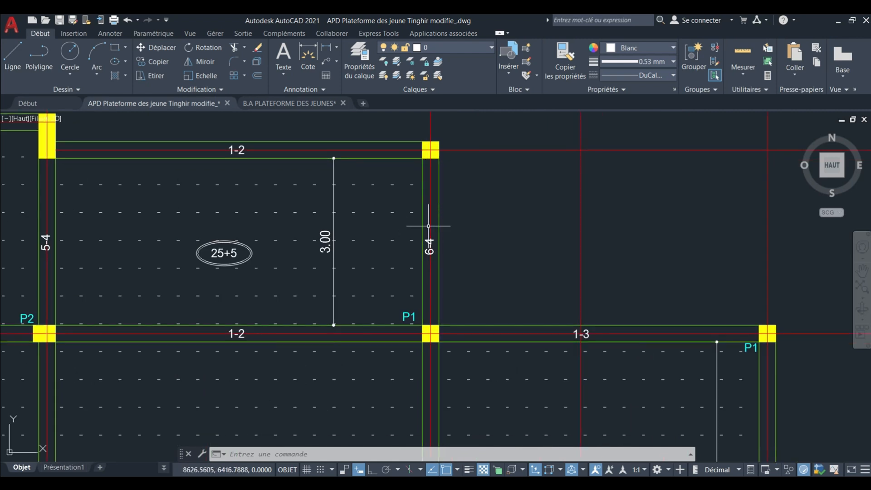
{"action": "scroll", "coordinate": [425, 202], "scroll_direction": "up", "scroll_amount": 2}
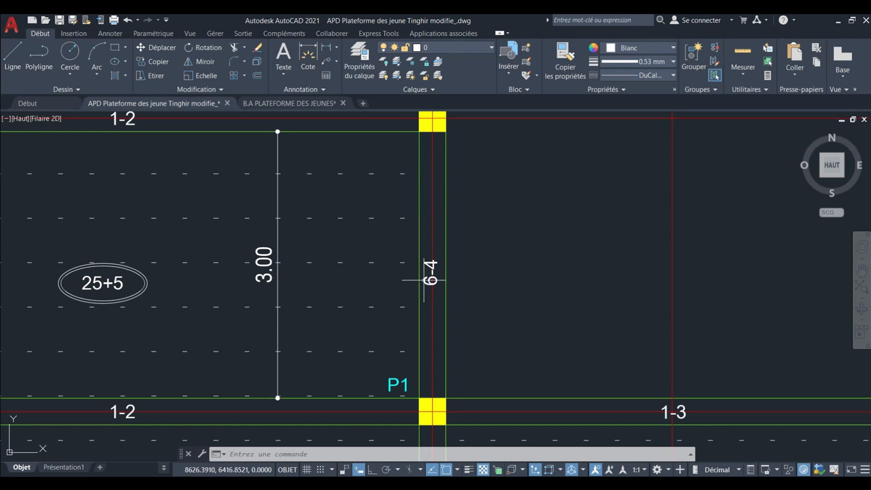
{"action": "scroll", "coordinate": [443, 197], "scroll_direction": "down", "scroll_amount": 4}
{"action": "middle_click_drag", "start_coordinate": [437, 198], "coordinate": [557, 217]}
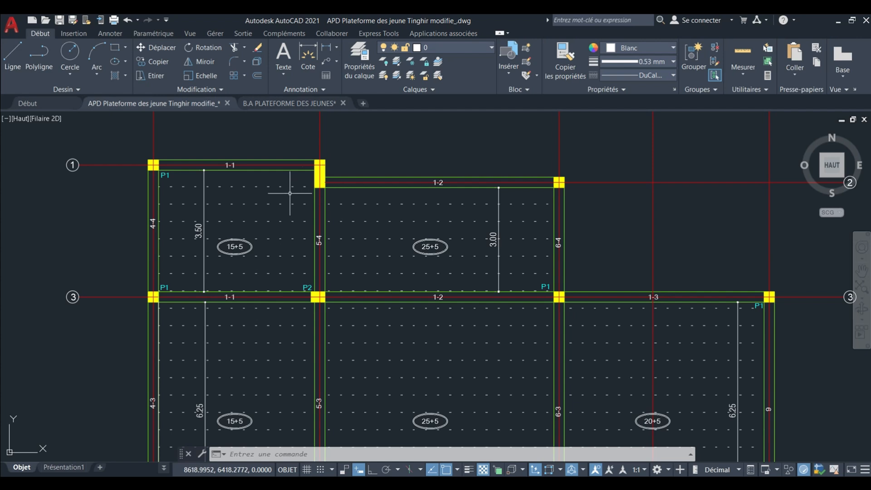
{"action": "scroll", "coordinate": [312, 196], "scroll_direction": "up", "scroll_amount": 2}
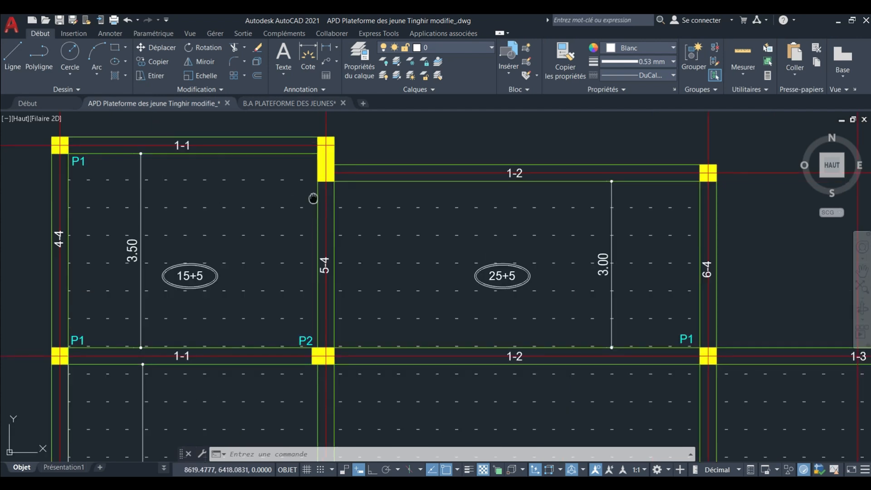
{"action": "middle_click_drag", "start_coordinate": [311, 196], "coordinate": [395, 189]}
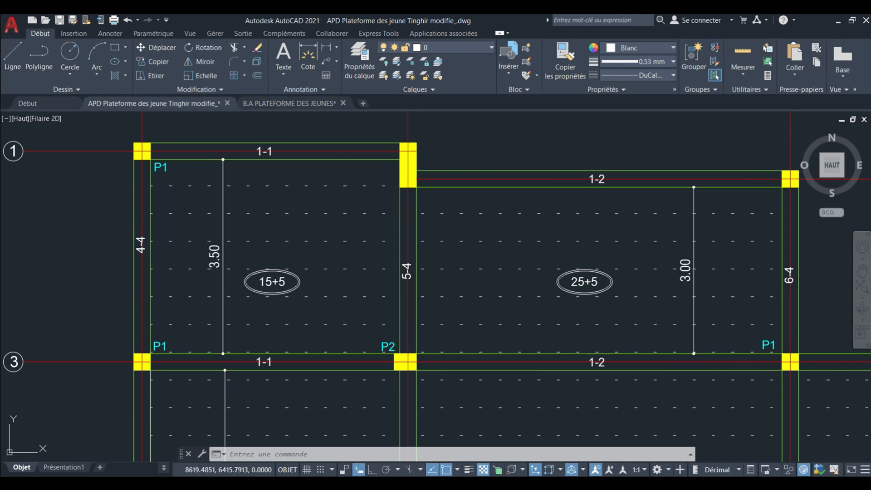
{"action": "middle_click_drag", "start_coordinate": [394, 276], "coordinate": [411, 273]}
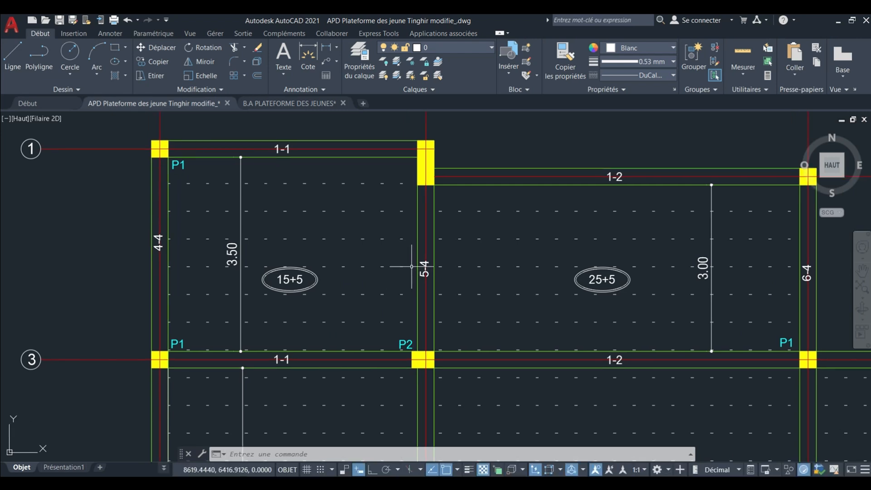
Examine the columns and beams 3-1 and 3-2 along axis 4 of the reference plan.
{"action": "scroll", "coordinate": [412, 266], "scroll_direction": "down", "scroll_amount": 6}
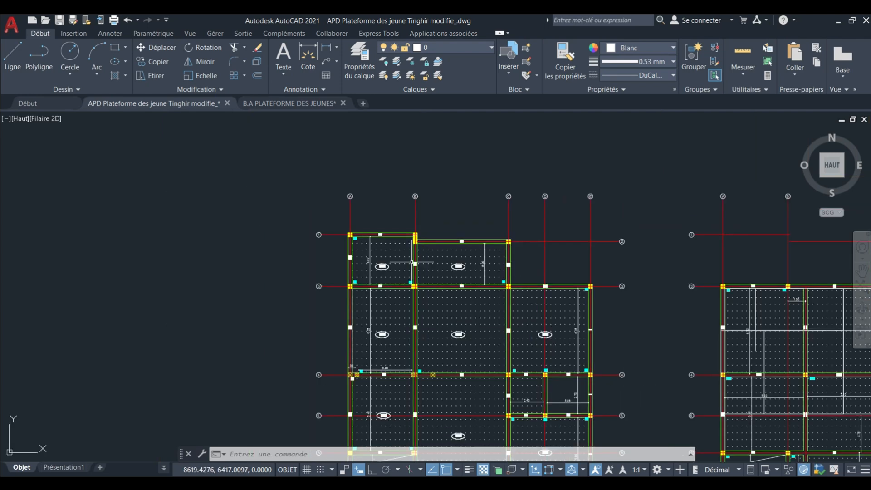
{"action": "scroll", "coordinate": [423, 296], "scroll_direction": "up", "scroll_amount": 3}
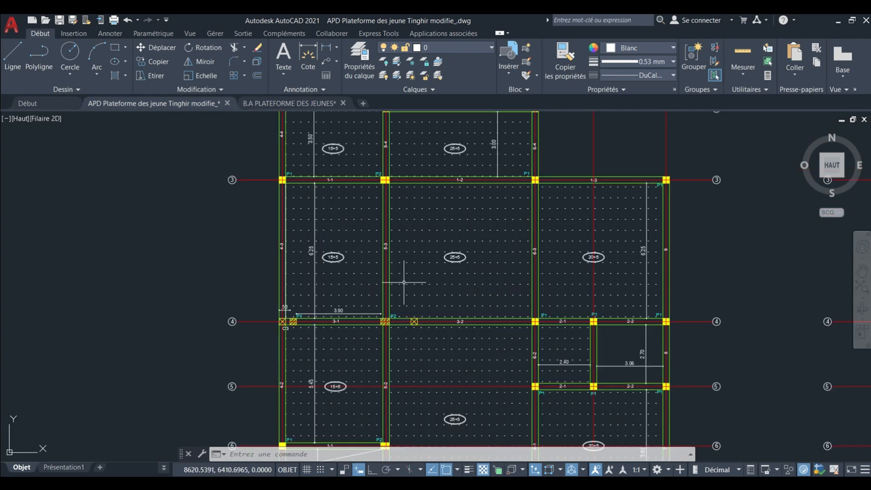
{"action": "middle_click_drag", "start_coordinate": [402, 286], "coordinate": [380, 258]}
{"action": "scroll", "coordinate": [377, 252], "scroll_direction": "down", "scroll_amount": 12}
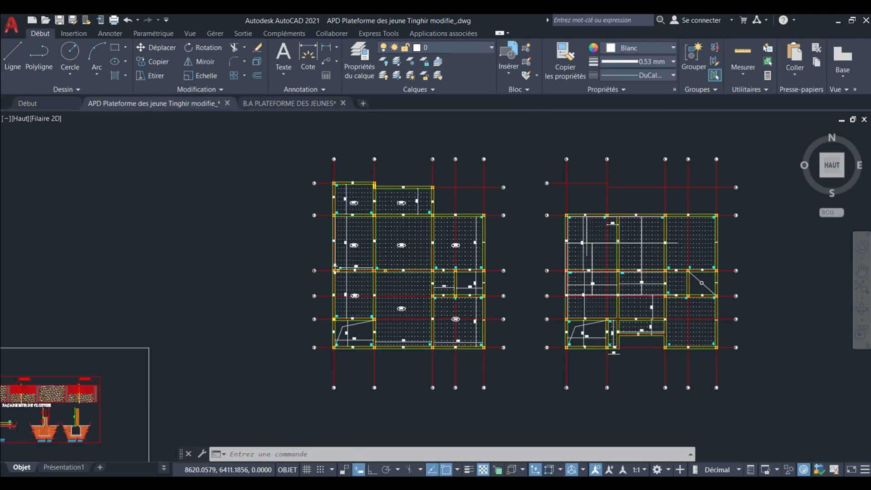
{"action": "scroll", "coordinate": [402, 274], "scroll_direction": "up", "scroll_amount": 12}
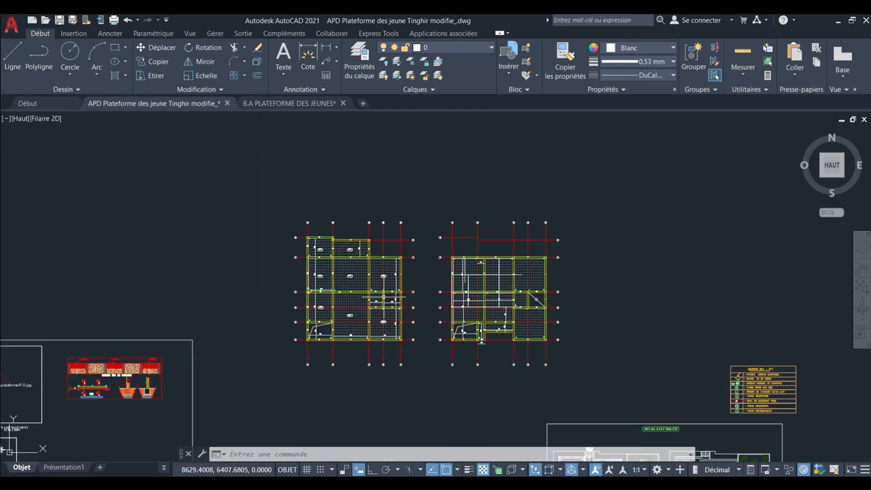
{"action": "scroll", "coordinate": [347, 276], "scroll_direction": "up", "scroll_amount": 4}
{"action": "middle_click_drag", "start_coordinate": [333, 303], "coordinate": [377, 241]}
{"action": "scroll", "coordinate": [392, 239], "scroll_direction": "down", "scroll_amount": 4}
{"action": "scroll", "coordinate": [358, 233], "scroll_direction": "down", "scroll_amount": 3}
{"action": "scroll", "coordinate": [358, 232], "scroll_direction": "up", "scroll_amount": 5}
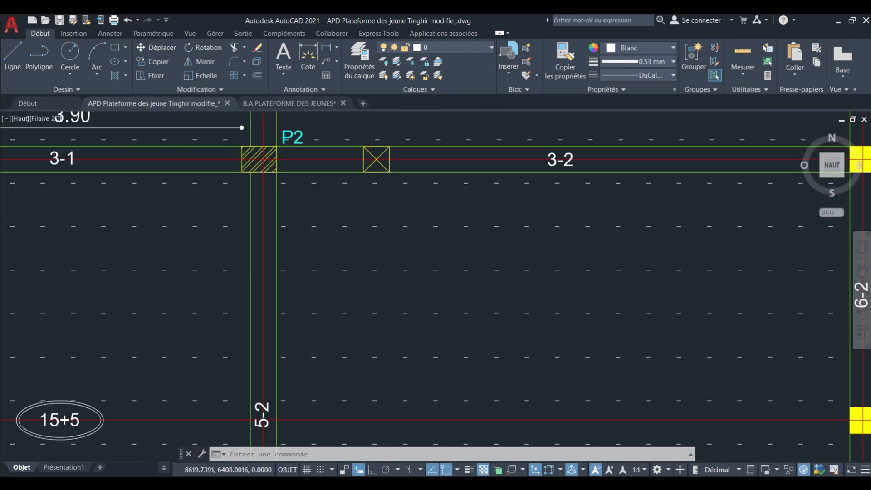
{"action": "scroll", "coordinate": [344, 213], "scroll_direction": "down", "scroll_amount": 6}
Switch to the B.A PLATEFORME DES JEUNES drawing and examine the PH .RDC formwork plan between axes 3 and 7.
{"action": "left_click", "coordinate": [300, 103]}
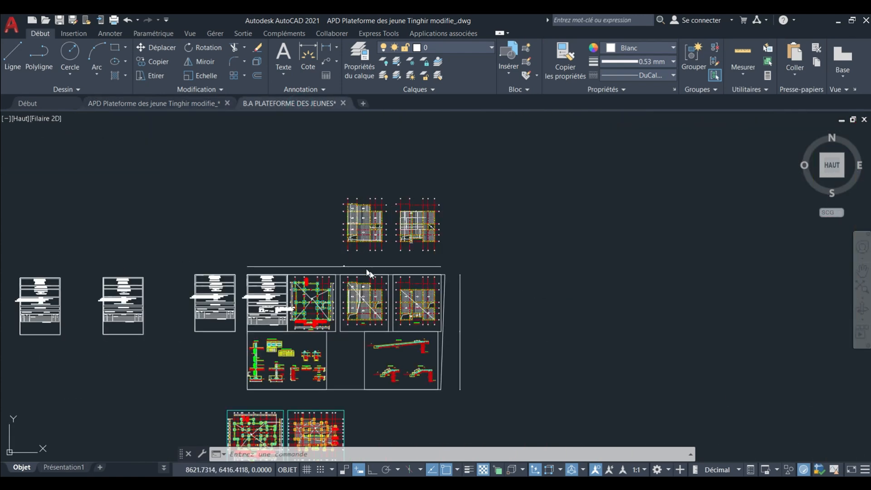
{"action": "scroll", "coordinate": [358, 311], "scroll_direction": "up", "scroll_amount": 9}
{"action": "middle_click_drag", "start_coordinate": [358, 286], "coordinate": [370, 307]}
{"action": "scroll", "coordinate": [353, 243], "scroll_direction": "up", "scroll_amount": 6}
{"action": "scroll", "coordinate": [350, 235], "scroll_direction": "down", "scroll_amount": 8}
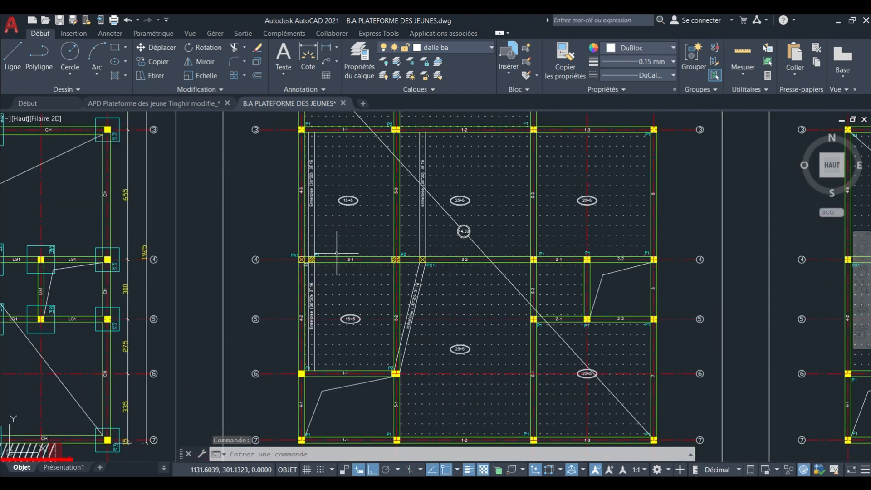
{"action": "scroll", "coordinate": [265, 299], "scroll_direction": "up", "scroll_amount": 2}
{"action": "middle_click_drag", "start_coordinate": [263, 305], "coordinate": [275, 220]}
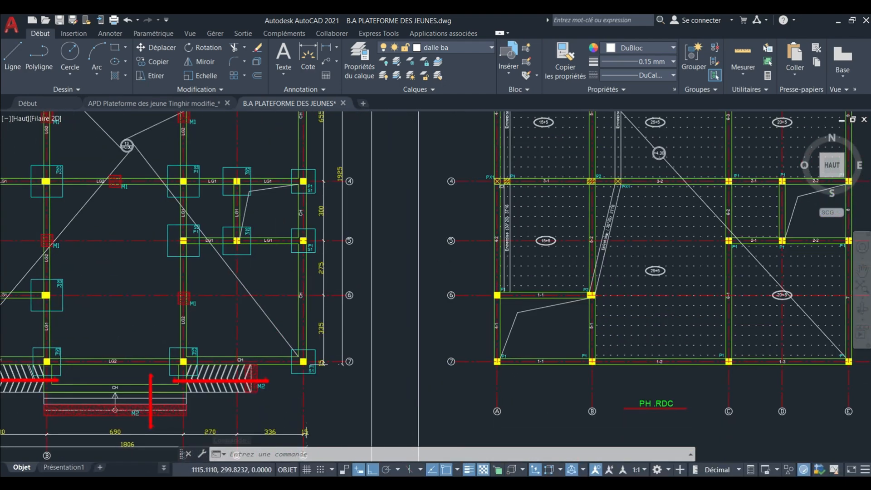
Read the sections, reinforcement and schemas of columns P1, P2 and P3 in the TABLEAU DES POTEAUX.
{"action": "scroll", "coordinate": [290, 242], "scroll_direction": "down", "scroll_amount": 8}
{"action": "scroll", "coordinate": [212, 327], "scroll_direction": "up", "scroll_amount": 6}
{"action": "middle_click_drag", "start_coordinate": [212, 325], "coordinate": [316, 363]}
{"action": "scroll", "coordinate": [263, 236], "scroll_direction": "up", "scroll_amount": 6}
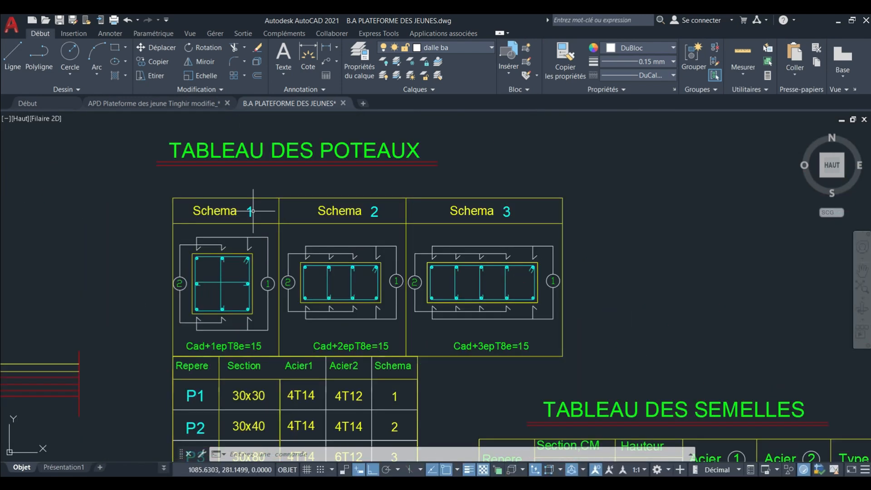
{"action": "scroll", "coordinate": [253, 183], "scroll_direction": "down", "scroll_amount": 2}
{"action": "scroll", "coordinate": [256, 324], "scroll_direction": "up", "scroll_amount": 4}
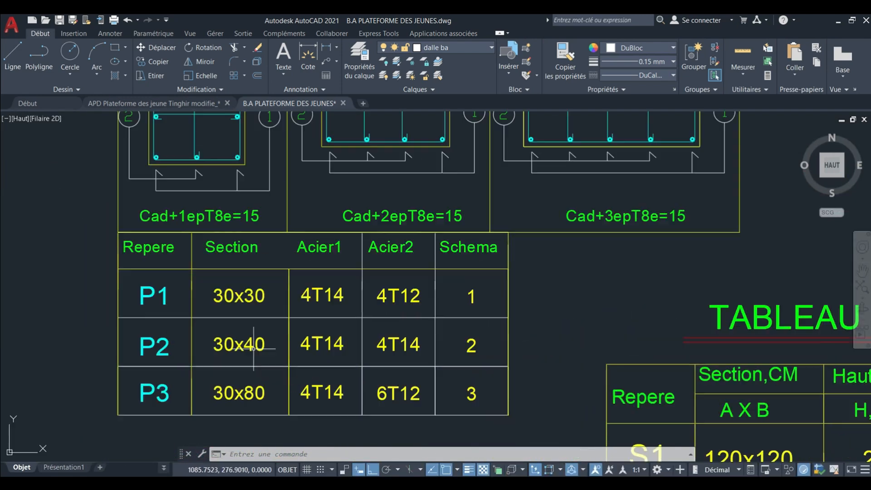
{"action": "middle_click_drag", "start_coordinate": [252, 348], "coordinate": [276, 306]}
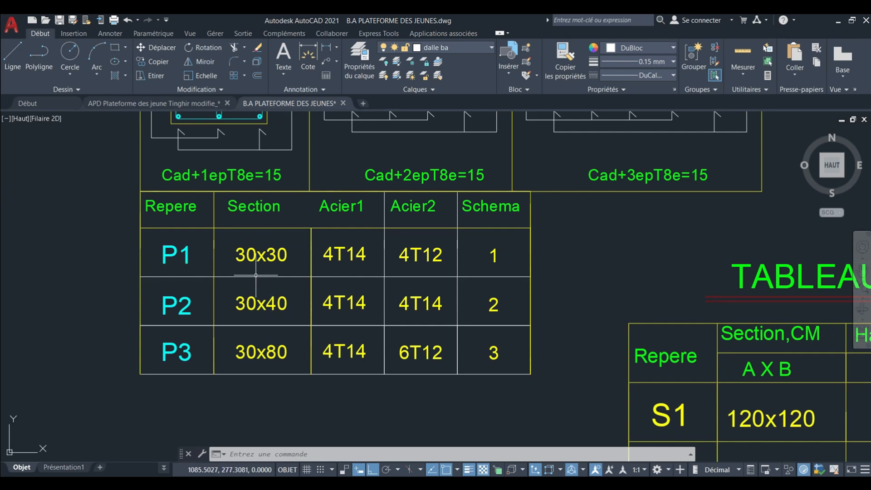
{"action": "scroll", "coordinate": [233, 352], "scroll_direction": "down", "scroll_amount": 2}
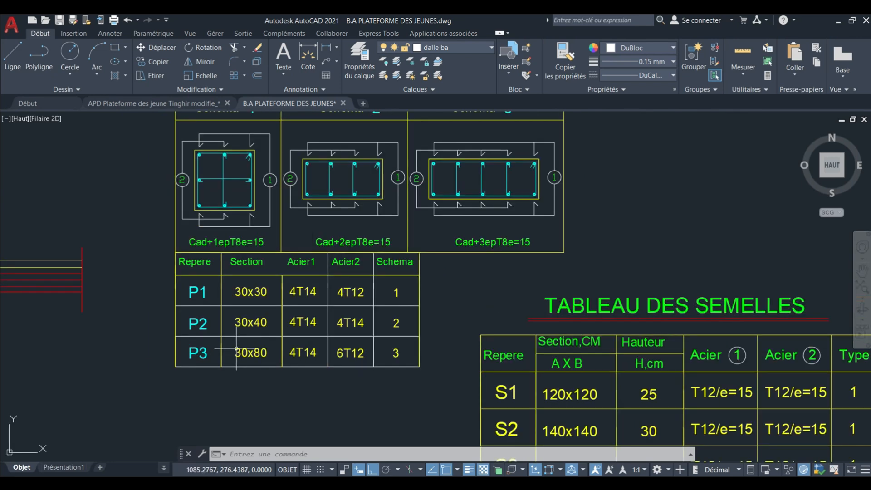
{"action": "scroll", "coordinate": [234, 352], "scroll_direction": "up", "scroll_amount": 2}
{"action": "scroll", "coordinate": [233, 352], "scroll_direction": "down", "scroll_amount": 10}
{"action": "scroll", "coordinate": [228, 308], "scroll_direction": "down", "scroll_amount": 2}
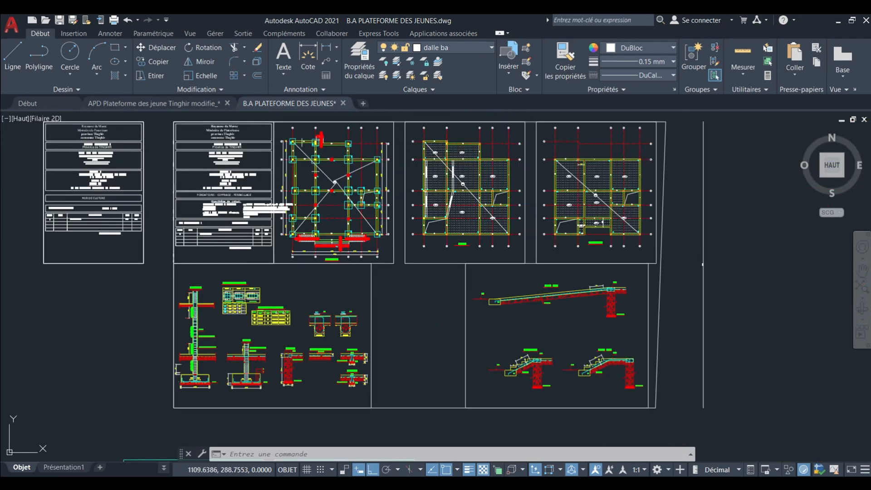
Examine the column labels along axes 4 and 3 of the PH .RDC formwork plan.
{"action": "middle_click_drag", "start_coordinate": [431, 233], "coordinate": [422, 310]}
{"action": "scroll", "coordinate": [421, 311], "scroll_direction": "up", "scroll_amount": 4}
{"action": "scroll", "coordinate": [458, 278], "scroll_direction": "up", "scroll_amount": 4}
{"action": "mouse_move", "coordinate": [462, 271]}
{"action": "middle_mouse_down"}
{"action": "mouse_move", "coordinate": [398, 297]}
{"action": "mouse_move", "coordinate": [336, 352]}
{"action": "middle_mouse_up"}
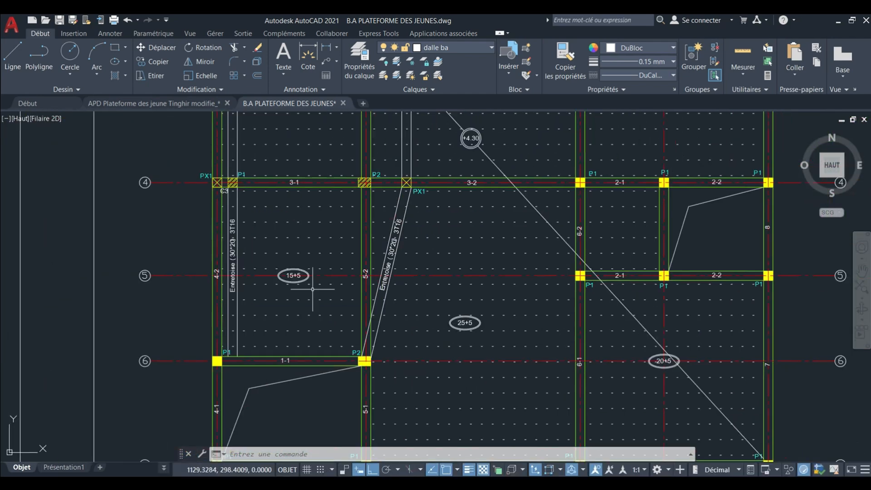
{"action": "scroll", "coordinate": [317, 212], "scroll_direction": "up", "scroll_amount": 3}
{"action": "middle_click_drag", "start_coordinate": [316, 212], "coordinate": [294, 379]}
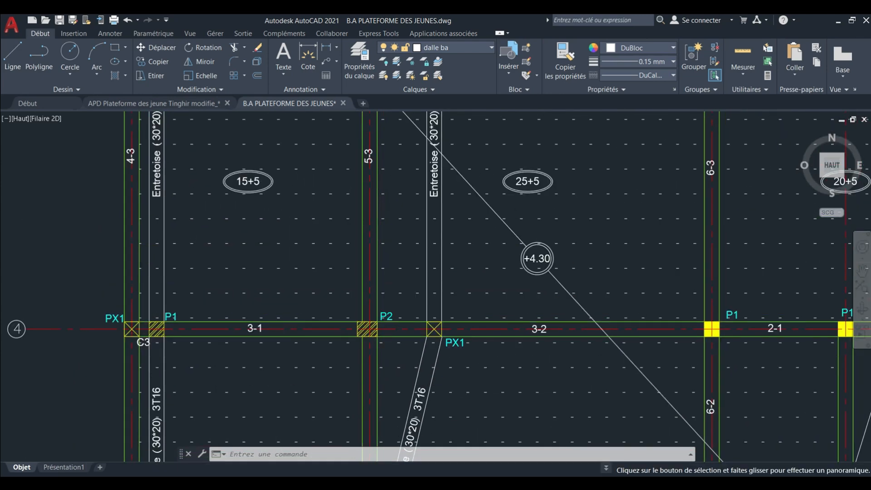
{"action": "scroll", "coordinate": [306, 305], "scroll_direction": "down", "scroll_amount": 2}
{"action": "middle_click_drag", "start_coordinate": [306, 305], "coordinate": [244, 397]}
{"action": "scroll", "coordinate": [420, 191], "scroll_direction": "up", "scroll_amount": 5}
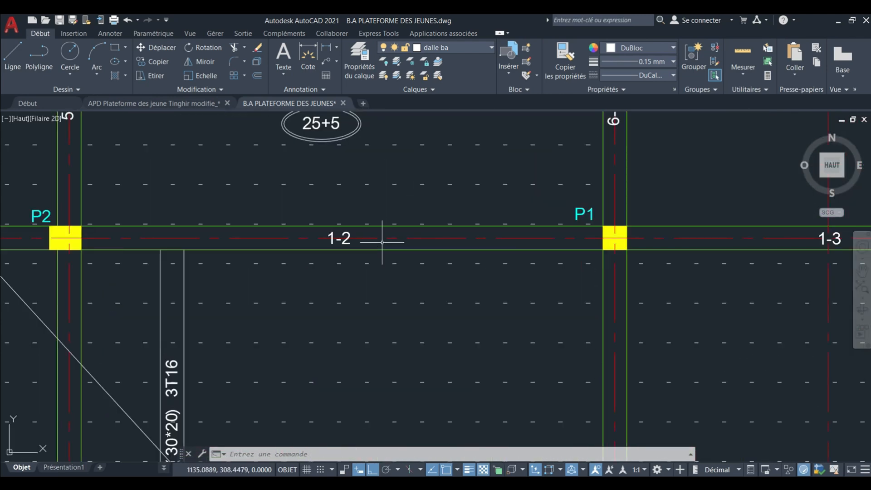
{"action": "scroll", "coordinate": [387, 239], "scroll_direction": "down", "scroll_amount": 8}
{"action": "middle_click_drag", "start_coordinate": [377, 246], "coordinate": [429, 290]}
{"action": "scroll", "coordinate": [434, 297], "scroll_direction": "up", "scroll_amount": 8}
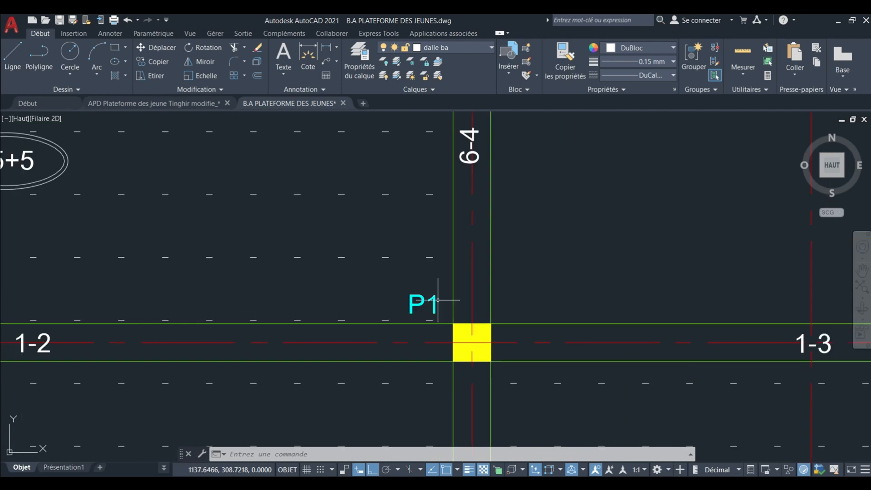
{"action": "scroll", "coordinate": [449, 297], "scroll_direction": "down", "scroll_amount": 6}
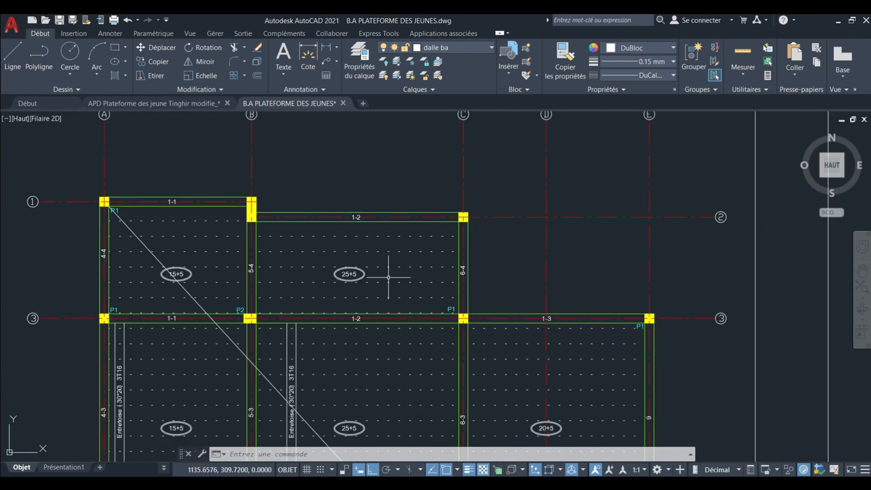
Return from the formwork plan to the column and footing tables, ending with an overview of all the drawing sheets.
{"action": "middle_click_drag", "start_coordinate": [388, 277], "coordinate": [437, 245]}
{"action": "scroll", "coordinate": [437, 245], "scroll_direction": "down", "scroll_amount": 10}
{"action": "scroll", "coordinate": [353, 300], "scroll_direction": "up", "scroll_amount": 7}
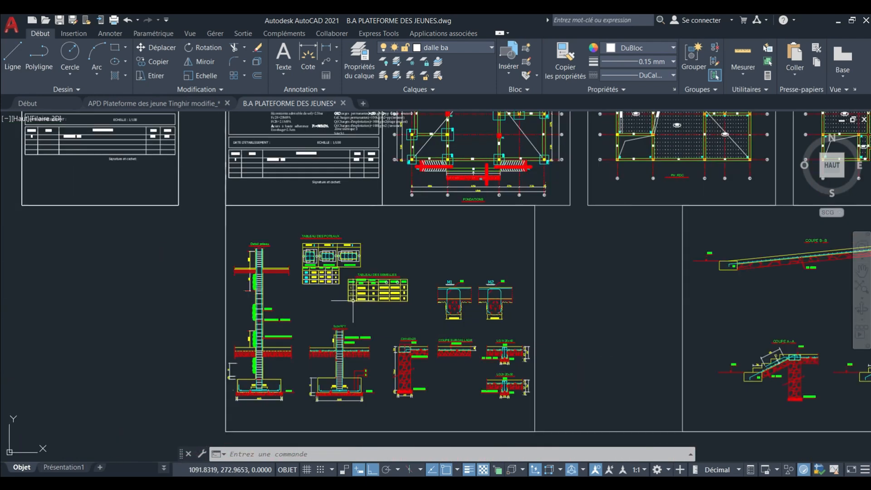
{"action": "scroll", "coordinate": [356, 291], "scroll_direction": "up", "scroll_amount": 5}
{"action": "scroll", "coordinate": [262, 211], "scroll_direction": "up", "scroll_amount": 4}
{"action": "mouse_move", "coordinate": [261, 209]}
{"action": "middle_mouse_down"}
{"action": "mouse_move", "coordinate": [309, 239]}
{"action": "mouse_move", "coordinate": [358, 311]}
{"action": "middle_mouse_up"}
{"action": "scroll", "coordinate": [261, 212], "scroll_direction": "down", "scroll_amount": 2}
{"action": "mouse_move", "coordinate": [289, 259]}
{"action": "middle_mouse_down"}
{"action": "mouse_move", "coordinate": [313, 334]}
{"action": "mouse_move", "coordinate": [338, 276]}
{"action": "mouse_move", "coordinate": [308, 280]}
{"action": "middle_mouse_up"}
{"action": "scroll", "coordinate": [313, 290], "scroll_direction": "down", "scroll_amount": 8}
{"action": "scroll", "coordinate": [305, 282], "scroll_direction": "down", "scroll_amount": 4}
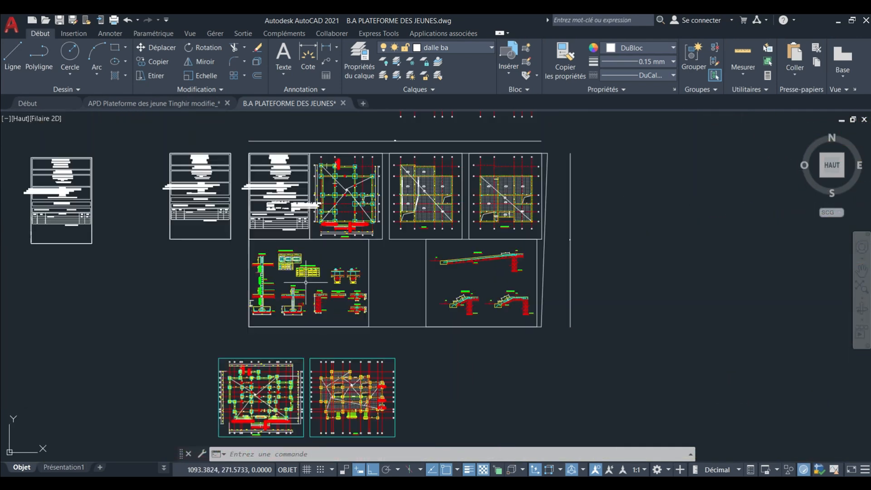
Examine columns P5, P1 and P2 and beams 6-1 and 6-2 on the lower PH .RDC formwork plan.
{"action": "middle_click_drag", "start_coordinate": [294, 389], "coordinate": [305, 330]}
{"action": "scroll", "coordinate": [303, 330], "scroll_direction": "up", "scroll_amount": 4}
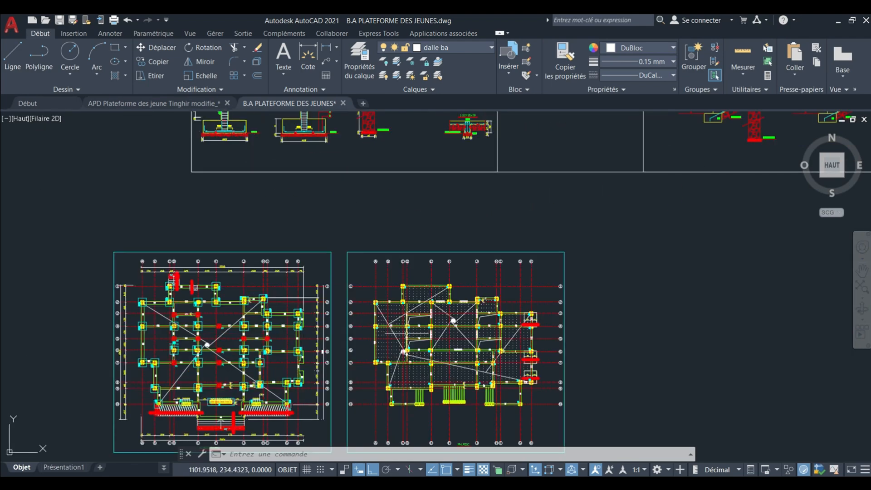
{"action": "scroll", "coordinate": [411, 331], "scroll_direction": "up", "scroll_amount": 9}
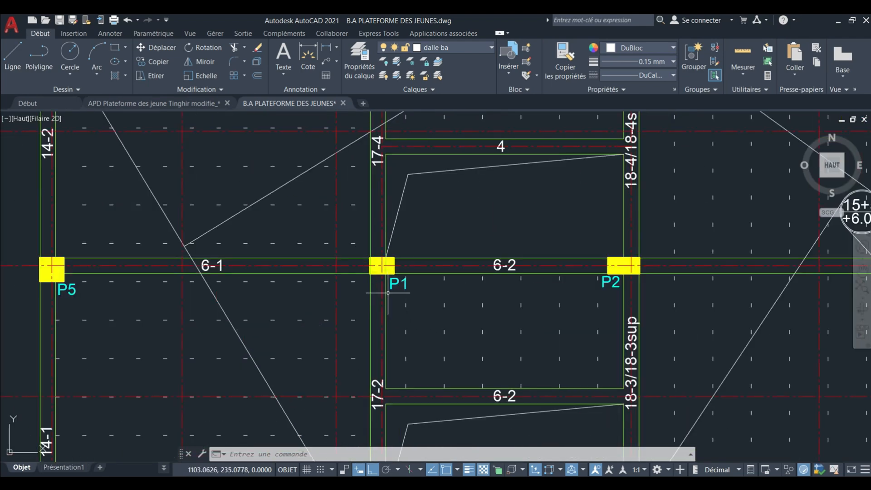
{"action": "scroll", "coordinate": [387, 291], "scroll_direction": "down", "scroll_amount": 2}
{"action": "middle_click_drag", "start_coordinate": [399, 298], "coordinate": [370, 249]}
{"action": "scroll", "coordinate": [415, 319], "scroll_direction": "up", "scroll_amount": 2}
{"action": "mouse_move", "coordinate": [429, 296]}
{"action": "middle_mouse_down"}
{"action": "mouse_move", "coordinate": [410, 258]}
{"action": "mouse_move", "coordinate": [431, 191]}
{"action": "middle_mouse_up"}
{"action": "scroll", "coordinate": [493, 263], "scroll_direction": "down", "scroll_amount": 4}
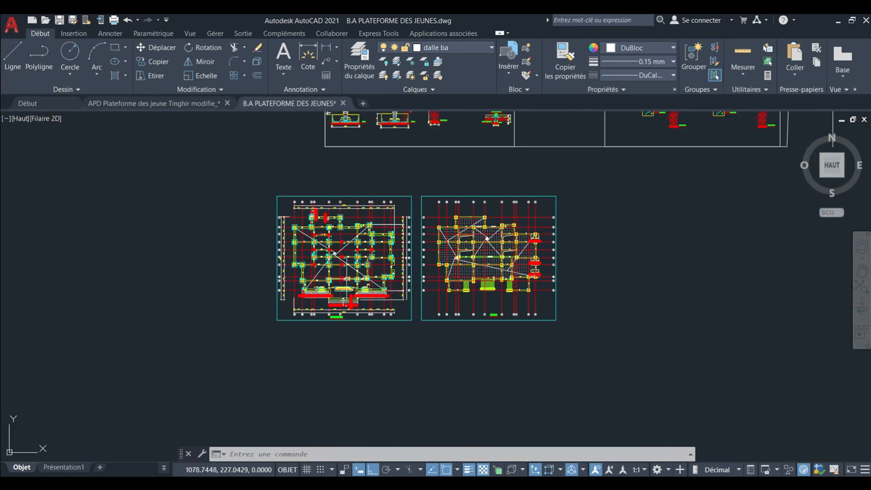
Examine the column, footing and beam labels P3, S3, LG1, LG2 and M1 on the lower foundation plan.
{"action": "scroll", "coordinate": [345, 279], "scroll_direction": "up", "scroll_amount": 3}
{"action": "middle_click_drag", "start_coordinate": [346, 280], "coordinate": [350, 287]}
{"action": "scroll", "coordinate": [350, 286], "scroll_direction": "up", "scroll_amount": 2}
{"action": "scroll", "coordinate": [349, 286], "scroll_direction": "up", "scroll_amount": 3}
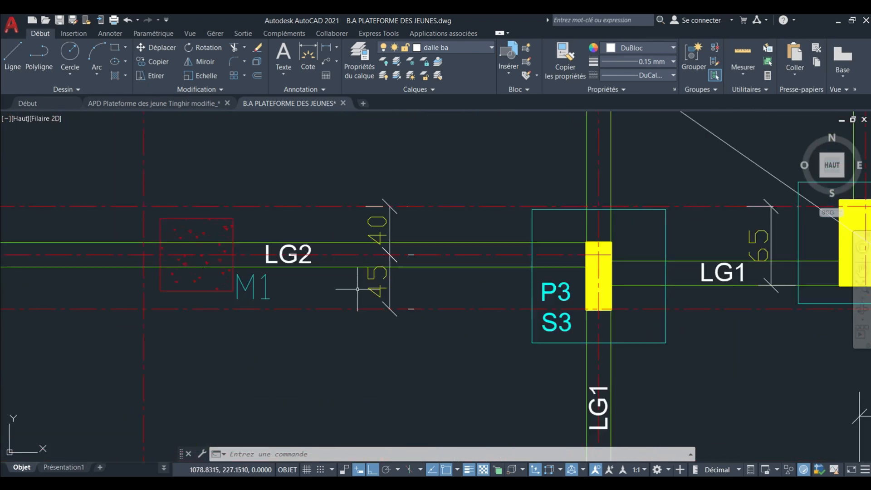
{"action": "scroll", "coordinate": [399, 255], "scroll_direction": "down", "scroll_amount": 8}
{"action": "middle_click_drag", "start_coordinate": [388, 240], "coordinate": [394, 395]}
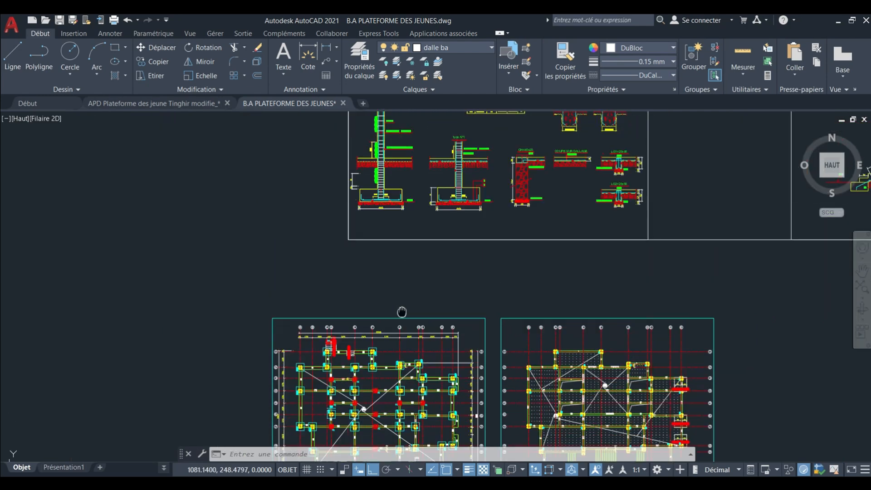
Read the TABLEAU DES SEMELLES and the column table above it, ending with an overview of the sheets.
{"action": "scroll", "coordinate": [461, 286], "scroll_direction": "up", "scroll_amount": 3}
{"action": "scroll", "coordinate": [462, 286], "scroll_direction": "up", "scroll_amount": 2}
{"action": "scroll", "coordinate": [461, 286], "scroll_direction": "up", "scroll_amount": 2}
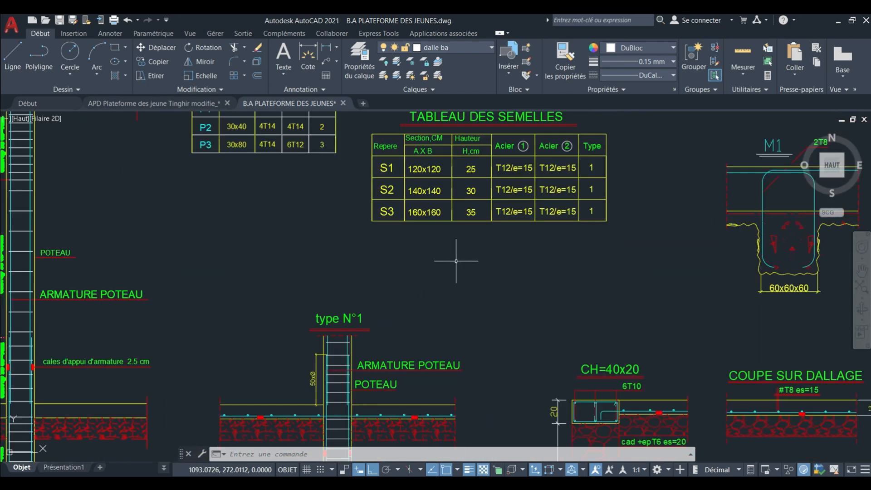
{"action": "middle_click_drag", "start_coordinate": [455, 253], "coordinate": [442, 378]}
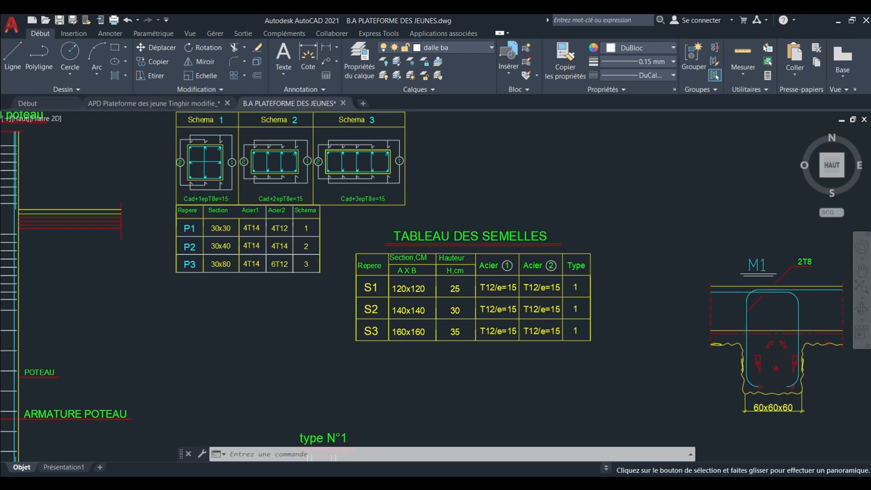
{"action": "mouse_move", "coordinate": [422, 338]}
{"action": "middle_mouse_down"}
{"action": "mouse_move", "coordinate": [389, 375]}
{"action": "mouse_move", "coordinate": [349, 381]}
{"action": "middle_mouse_up"}
{"action": "scroll", "coordinate": [350, 380], "scroll_direction": "down", "scroll_amount": 5}
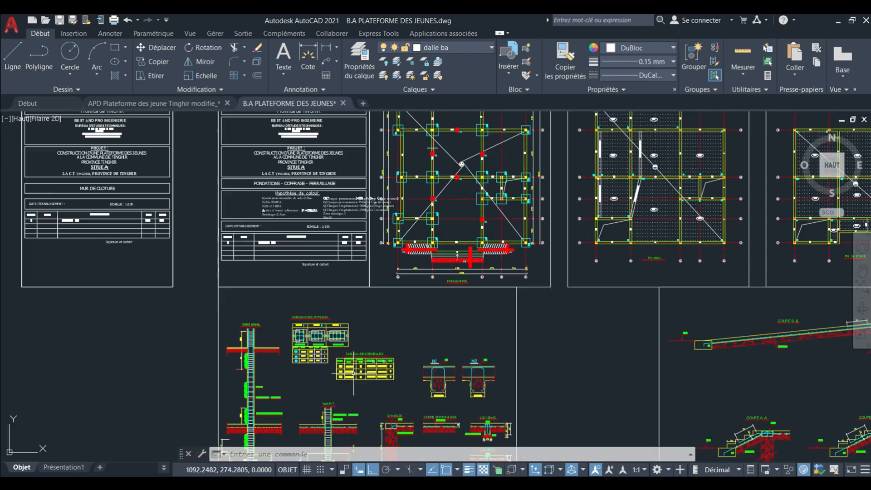
{"action": "scroll", "coordinate": [374, 349], "scroll_direction": "down", "scroll_amount": 6}
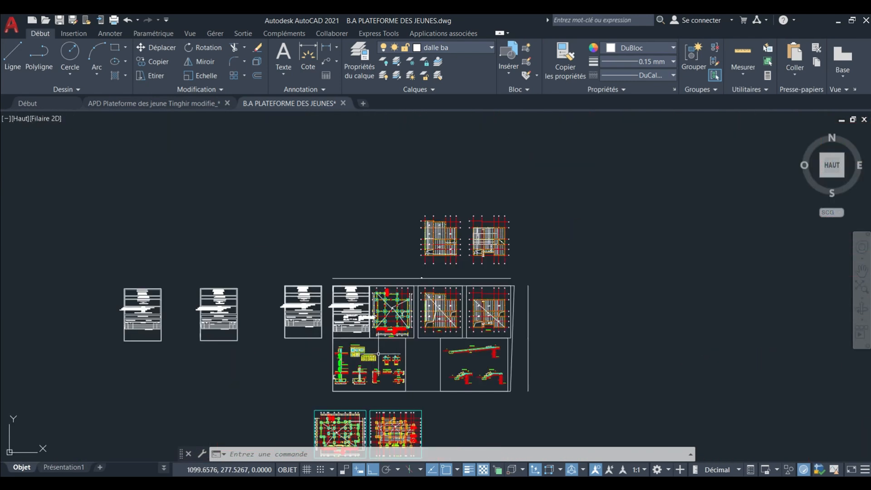
Examine the columns, beam labels and slab marks between axes 2 and 7 of the lower PH .RDC formwork plan.
{"action": "middle_click_drag", "start_coordinate": [378, 349], "coordinate": [358, 256]}
{"action": "scroll", "coordinate": [351, 333], "scroll_direction": "up", "scroll_amount": 8}
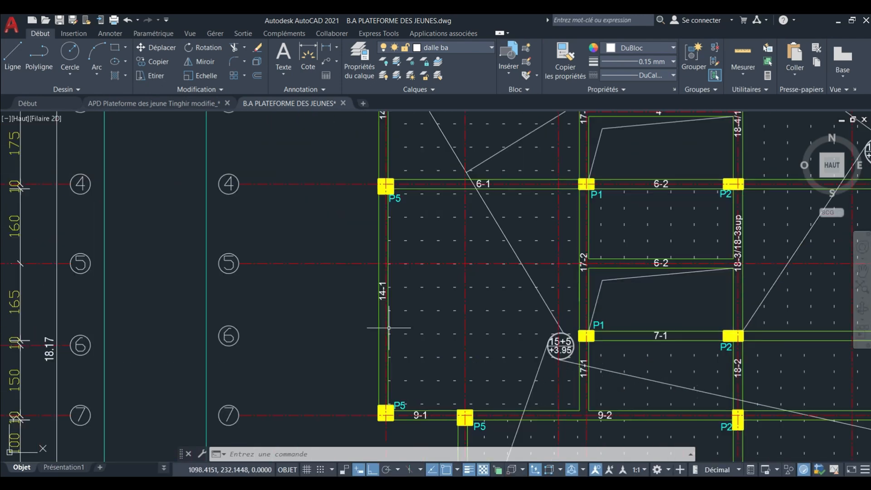
{"action": "scroll", "coordinate": [382, 326], "scroll_direction": "down", "scroll_amount": 7}
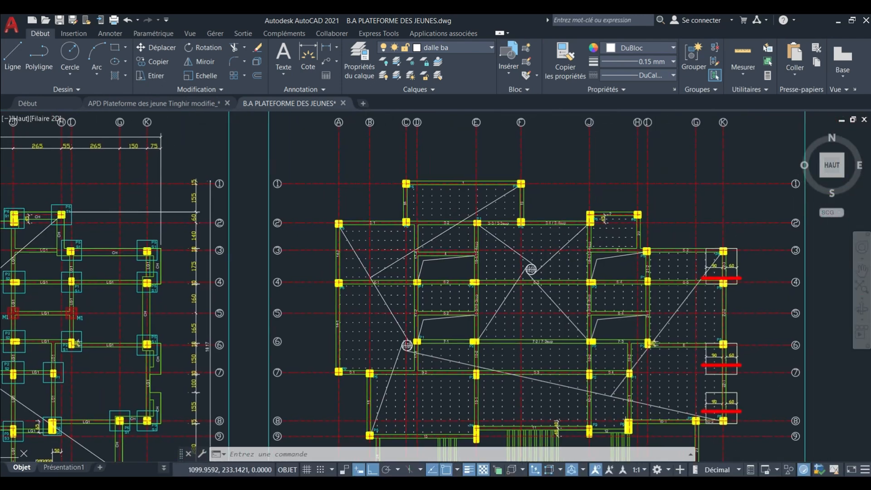
{"action": "scroll", "coordinate": [402, 313], "scroll_direction": "up", "scroll_amount": 9}
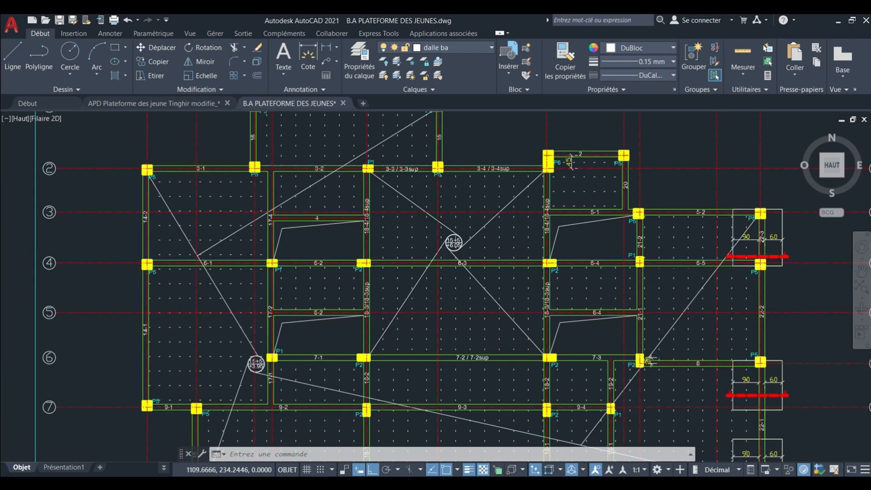
{"action": "scroll", "coordinate": [399, 295], "scroll_direction": "down", "scroll_amount": 4}
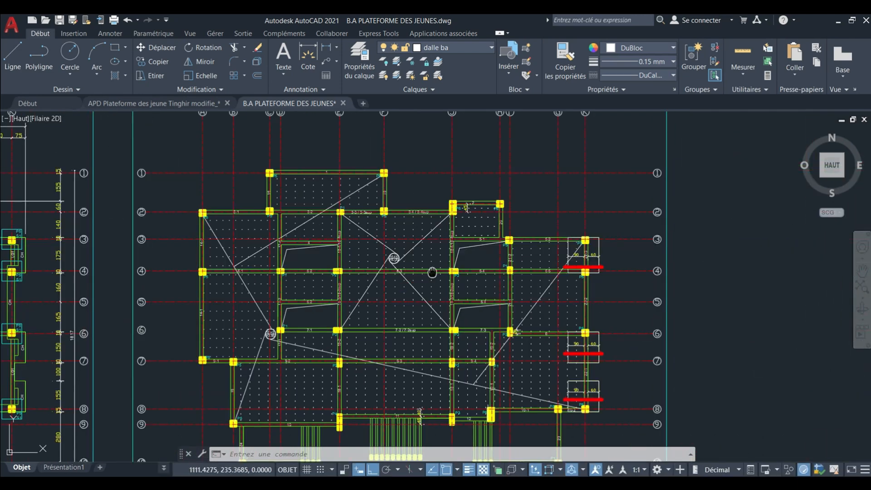
{"action": "middle_click_drag", "start_coordinate": [433, 272], "coordinate": [410, 265]}
{"action": "scroll", "coordinate": [322, 310], "scroll_direction": "up", "scroll_amount": 4}
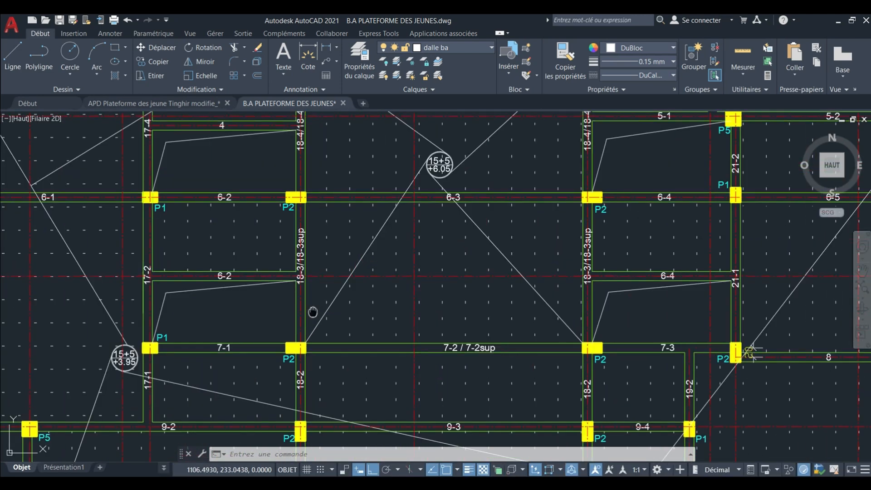
{"action": "scroll", "coordinate": [313, 311], "scroll_direction": "up", "scroll_amount": 2}
{"action": "scroll", "coordinate": [341, 320], "scroll_direction": "down", "scroll_amount": 6}
{"action": "scroll", "coordinate": [387, 295], "scroll_direction": "down", "scroll_amount": 4}
{"action": "middle_click_drag", "start_coordinate": [393, 217], "coordinate": [395, 408]}
{"action": "scroll", "coordinate": [399, 297], "scroll_direction": "down", "scroll_amount": 4}
Examine the slab thickness marks, Entretoise beams and column labels on the upper PH .RDC formwork plan.
{"action": "scroll", "coordinate": [431, 265], "scroll_direction": "up", "scroll_amount": 5}
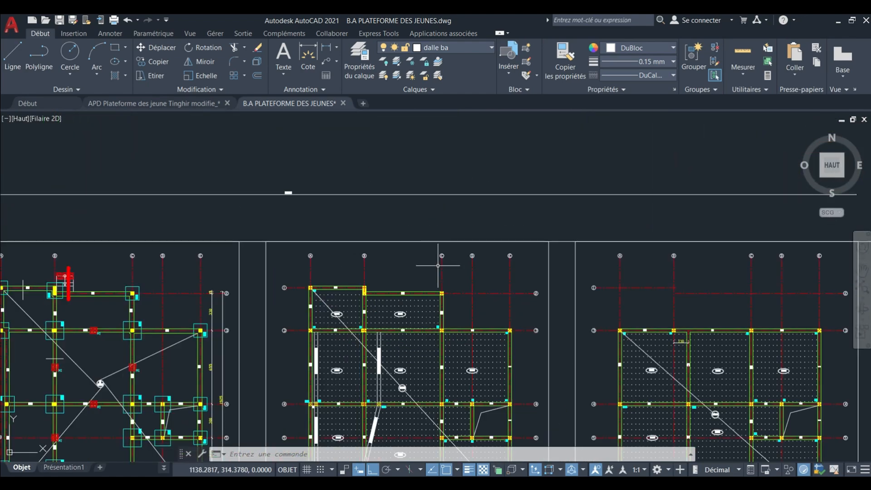
{"action": "middle_click_drag", "start_coordinate": [438, 254], "coordinate": [428, 195]}
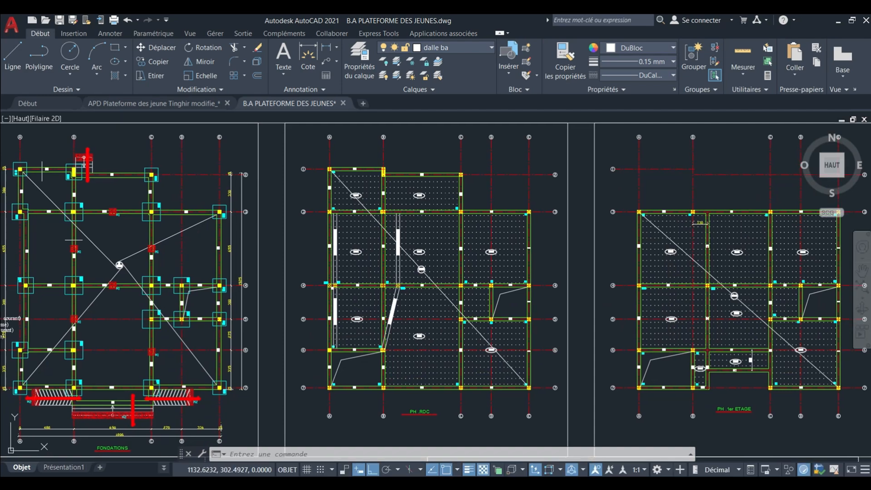
{"action": "scroll", "coordinate": [396, 297], "scroll_direction": "up", "scroll_amount": 5}
{"action": "scroll", "coordinate": [425, 246], "scroll_direction": "up", "scroll_amount": 2}
{"action": "scroll", "coordinate": [430, 238], "scroll_direction": "down", "scroll_amount": 6}
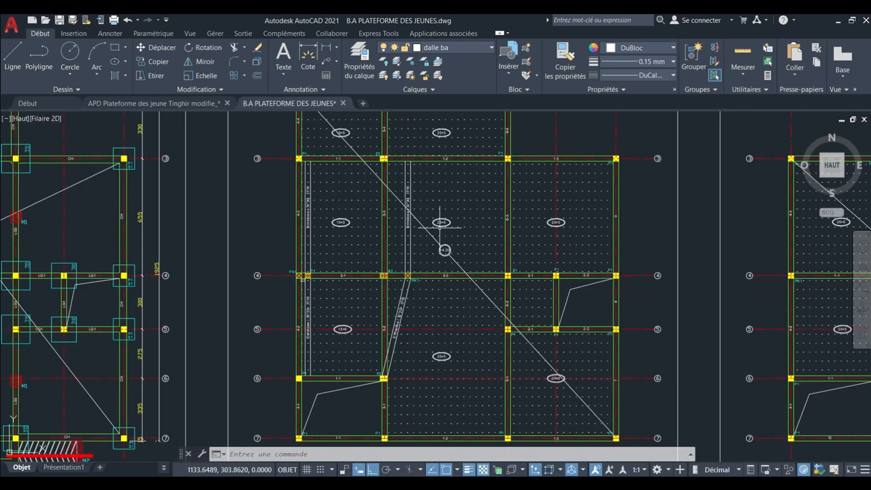
{"action": "scroll", "coordinate": [444, 211], "scroll_direction": "up", "scroll_amount": 2}
{"action": "middle_click_drag", "start_coordinate": [439, 145], "coordinate": [439, 147]}
{"action": "scroll", "coordinate": [447, 229], "scroll_direction": "down", "scroll_amount": 3}
{"action": "scroll", "coordinate": [477, 230], "scroll_direction": "up", "scroll_amount": 3}
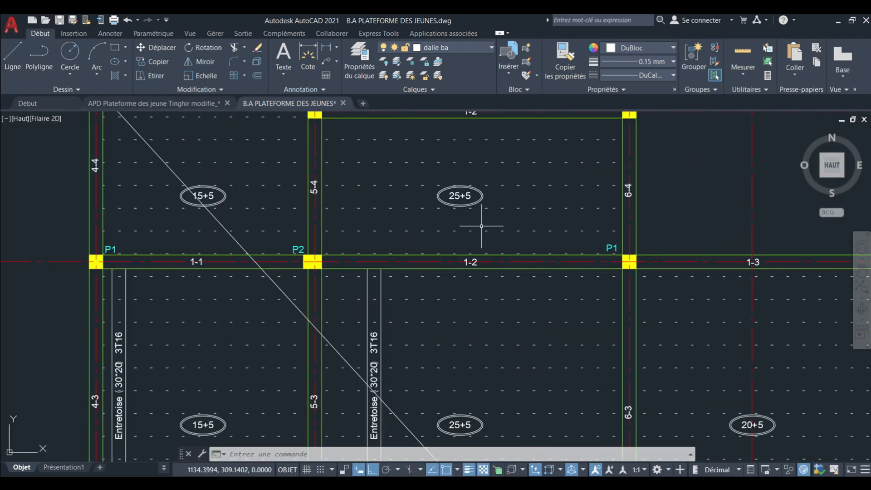
Compare the footings and columns along axes 4 and 5 of the FONDATIONS plan with the adjacent formwork plan.
{"action": "scroll", "coordinate": [502, 219], "scroll_direction": "down", "scroll_amount": 7}
{"action": "scroll", "coordinate": [267, 289], "scroll_direction": "up", "scroll_amount": 6}
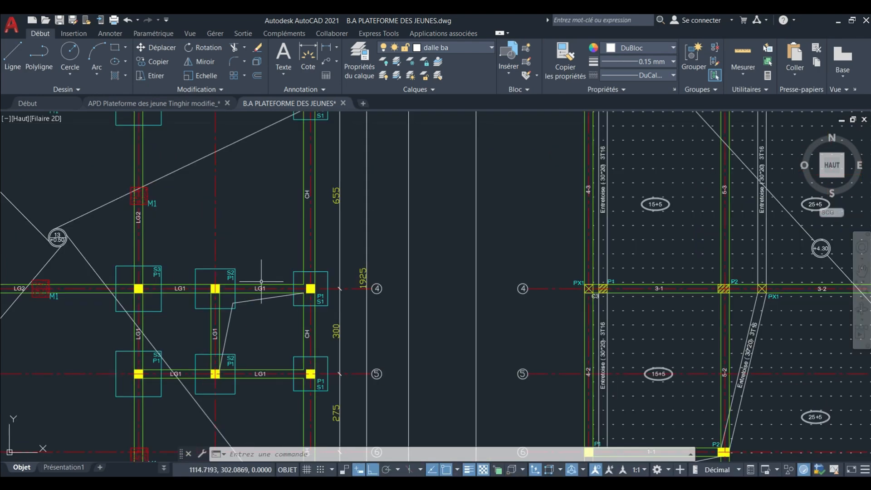
{"action": "scroll", "coordinate": [267, 288], "scroll_direction": "down", "scroll_amount": 6}
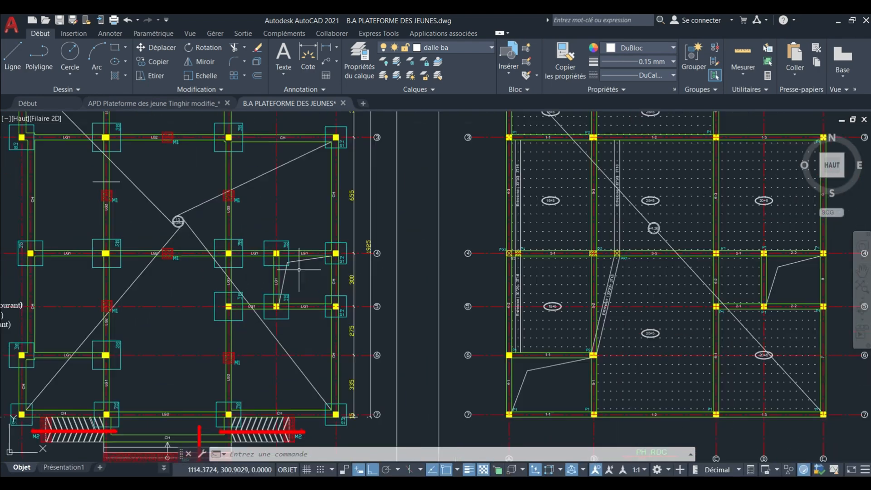
{"action": "scroll", "coordinate": [287, 219], "scroll_direction": "up", "scroll_amount": 1}
{"action": "scroll", "coordinate": [365, 250], "scroll_direction": "down", "scroll_amount": 4}
Read Schemas 1 to 3 and the P1, P2 and P3 rows of the TABLEAU DES POTEAUX.
{"action": "middle_click_drag", "start_coordinate": [358, 313], "coordinate": [416, 195]}
{"action": "scroll", "coordinate": [247, 268], "scroll_direction": "up", "scroll_amount": 2}
{"action": "scroll", "coordinate": [149, 267], "scroll_direction": "up", "scroll_amount": 8}
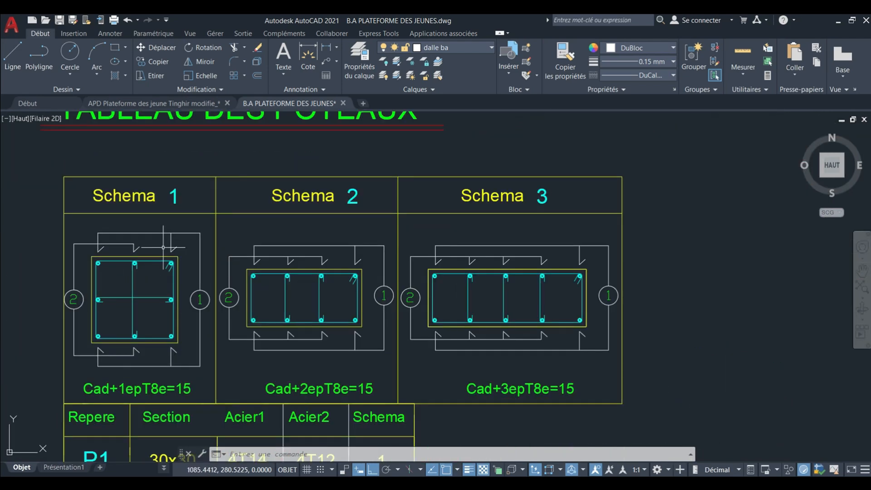
{"action": "scroll", "coordinate": [270, 234], "scroll_direction": "down", "scroll_amount": 2}
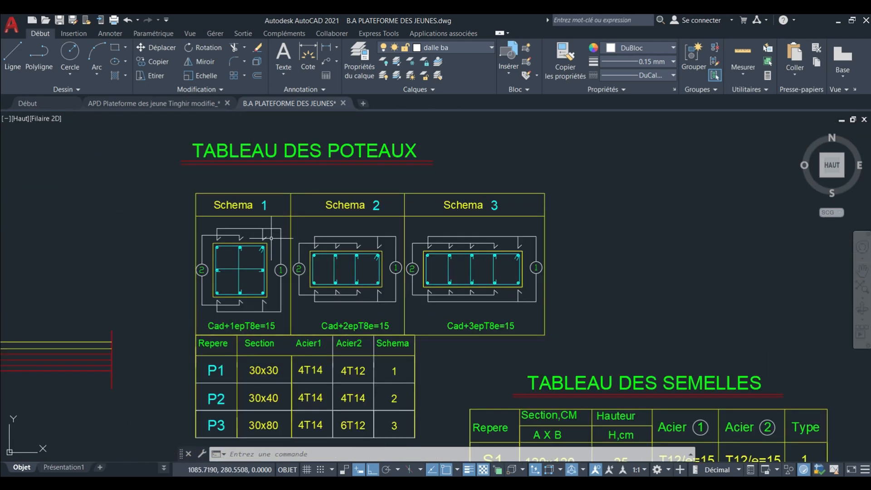
{"action": "middle_click_drag", "start_coordinate": [352, 309], "coordinate": [336, 237]}
{"action": "middle_click_drag", "start_coordinate": [302, 328], "coordinate": [278, 248]}
{"action": "mouse_move", "coordinate": [415, 300]}
{"action": "middle_mouse_down"}
{"action": "mouse_move", "coordinate": [375, 268]}
{"action": "mouse_move", "coordinate": [338, 270]}
{"action": "mouse_move", "coordinate": [320, 257]}
{"action": "mouse_move", "coordinate": [258, 252]}
{"action": "mouse_move", "coordinate": [156, 278]}
{"action": "middle_mouse_up"}
{"action": "scroll", "coordinate": [329, 274], "scroll_direction": "down", "scroll_amount": 8}
{"action": "scroll", "coordinate": [248, 268], "scroll_direction": "down", "scroll_amount": 5}
{"action": "mouse_move", "coordinate": [260, 268]}
{"action": "middle_mouse_down"}
{"action": "mouse_move", "coordinate": [361, 334]}
{"action": "mouse_move", "coordinate": [358, 307]}
{"action": "middle_mouse_up"}
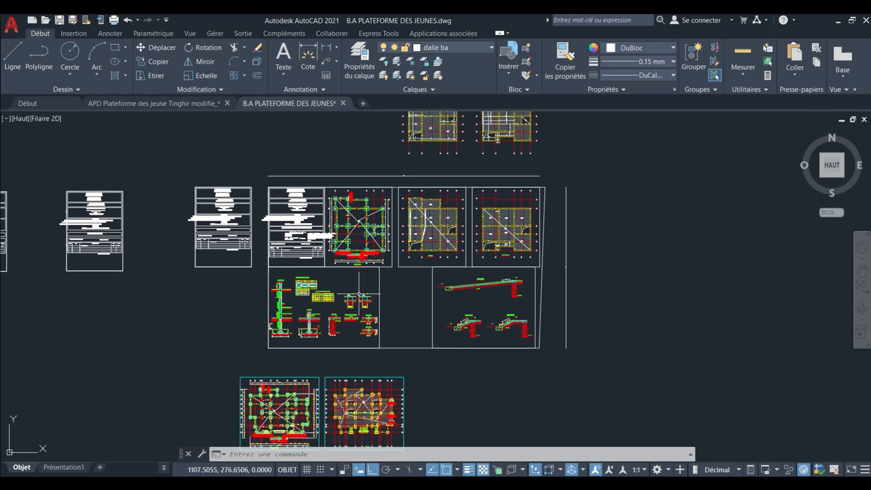
Look over the reinforcement detail sheet and the lower foundation and formwork plans beneath it.
{"action": "scroll", "coordinate": [350, 323], "scroll_direction": "up", "scroll_amount": 6}
{"action": "scroll", "coordinate": [416, 304], "scroll_direction": "down", "scroll_amount": 3}
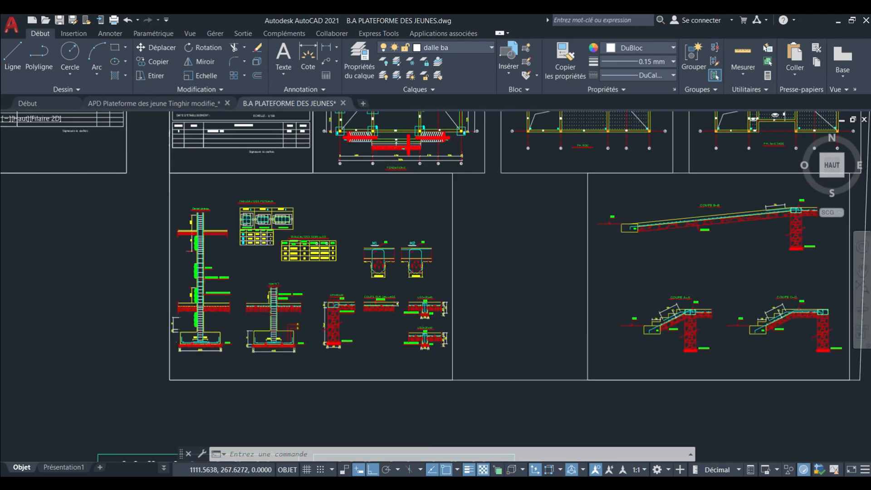
{"action": "scroll", "coordinate": [400, 303], "scroll_direction": "up", "scroll_amount": 8}
{"action": "mouse_move", "coordinate": [391, 308]}
{"action": "middle_mouse_down"}
{"action": "mouse_move", "coordinate": [380, 296]}
{"action": "mouse_move", "coordinate": [403, 300]}
{"action": "middle_mouse_up"}
{"action": "scroll", "coordinate": [406, 280], "scroll_direction": "down", "scroll_amount": 5}
{"action": "scroll", "coordinate": [403, 300], "scroll_direction": "down", "scroll_amount": 6}
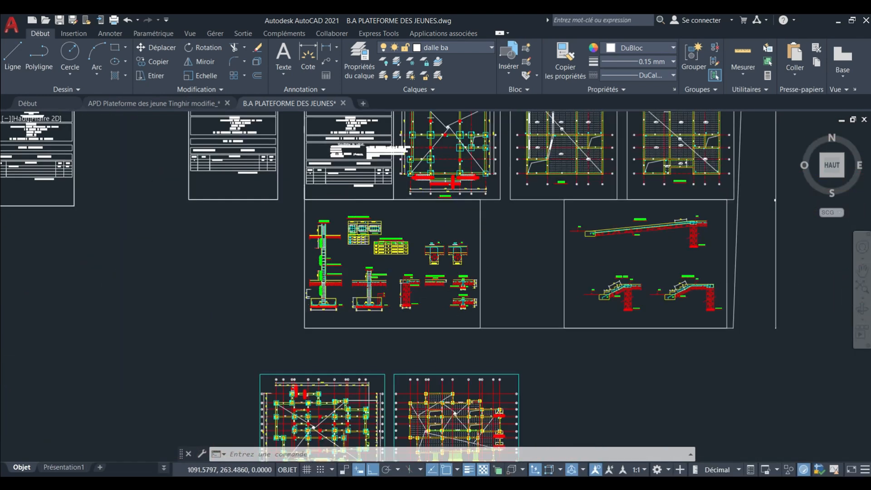
{"action": "scroll", "coordinate": [349, 384], "scroll_direction": "up", "scroll_amount": 7}
{"action": "scroll", "coordinate": [349, 383], "scroll_direction": "down", "scroll_amount": 4}
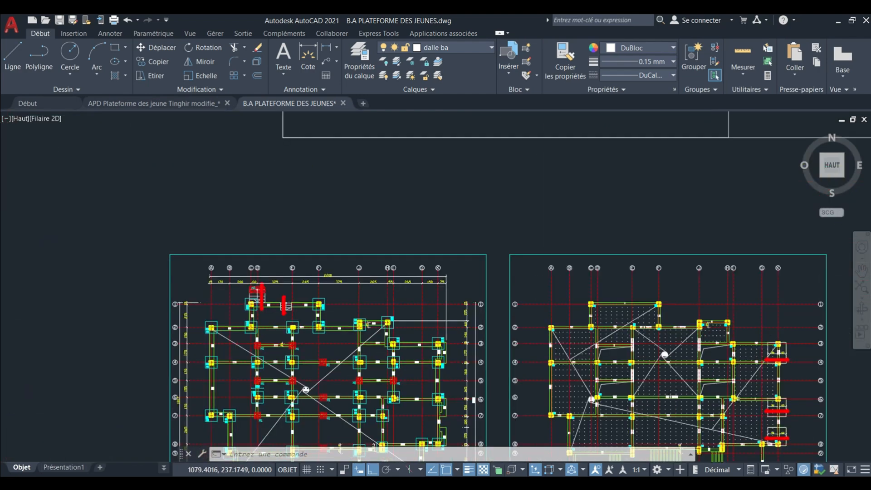
Review the column and footing tables alongside the column details, ending with an overview of all the sheets.
{"action": "scroll", "coordinate": [367, 296], "scroll_direction": "up", "scroll_amount": 8}
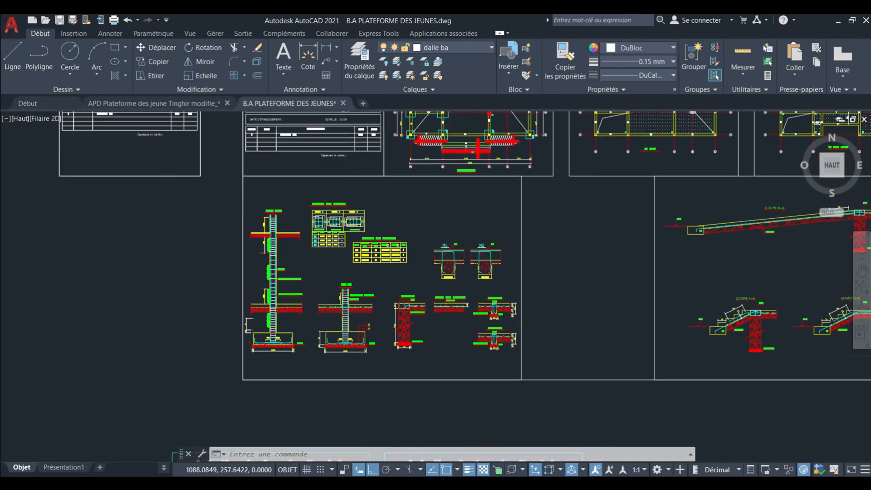
{"action": "scroll", "coordinate": [330, 262], "scroll_direction": "up", "scroll_amount": 3}
{"action": "scroll", "coordinate": [325, 302], "scroll_direction": "down", "scroll_amount": 8}
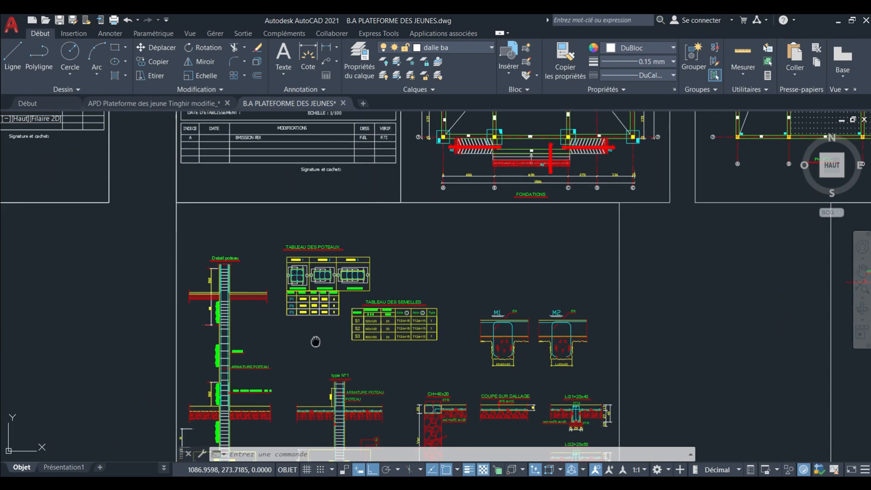
{"action": "middle_click_drag", "start_coordinate": [358, 294], "coordinate": [336, 331]}
{"action": "mouse_move", "coordinate": [411, 216]}
{"action": "middle_mouse_down"}
{"action": "mouse_move", "coordinate": [391, 328]}
{"action": "mouse_move", "coordinate": [337, 262]}
{"action": "mouse_move", "coordinate": [412, 237]}
{"action": "mouse_move", "coordinate": [454, 249]}
{"action": "middle_mouse_up"}
{"action": "scroll", "coordinate": [447, 262], "scroll_direction": "up", "scroll_amount": 8}
{"action": "scroll", "coordinate": [408, 218], "scroll_direction": "down", "scroll_amount": 10}
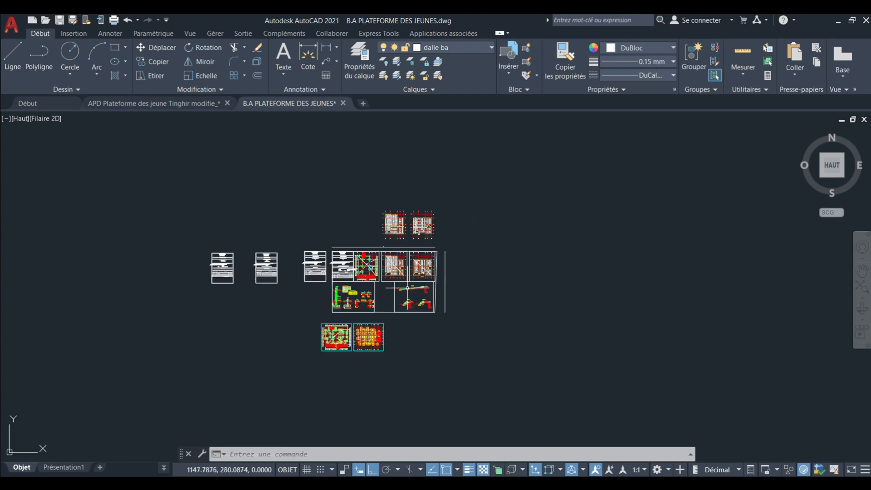
{"action": "scroll", "coordinate": [381, 273], "scroll_direction": "up", "scroll_amount": 5}
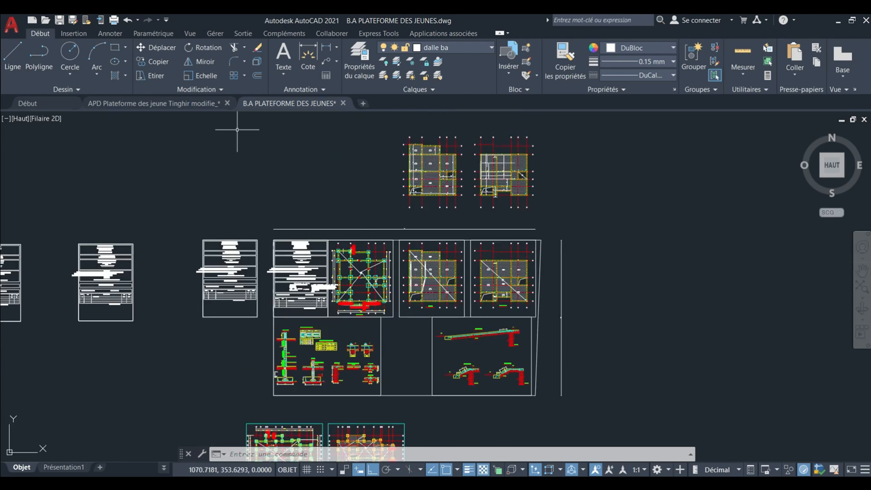
Switch to the APD Plateforme des jeune Tinghir modifie_ drawing and examine the columns and beams placed along the axes.
{"action": "scroll", "coordinate": [356, 272], "scroll_direction": "up", "scroll_amount": 2}
{"action": "mouse_move", "coordinate": [355, 272]}
{"action": "middle_mouse_down"}
{"action": "mouse_move", "coordinate": [377, 295]}
{"action": "mouse_move", "coordinate": [399, 279]}
{"action": "middle_mouse_up"}
{"action": "scroll", "coordinate": [400, 281], "scroll_direction": "down", "scroll_amount": 8}
{"action": "scroll", "coordinate": [381, 294], "scroll_direction": "down", "scroll_amount": 5}
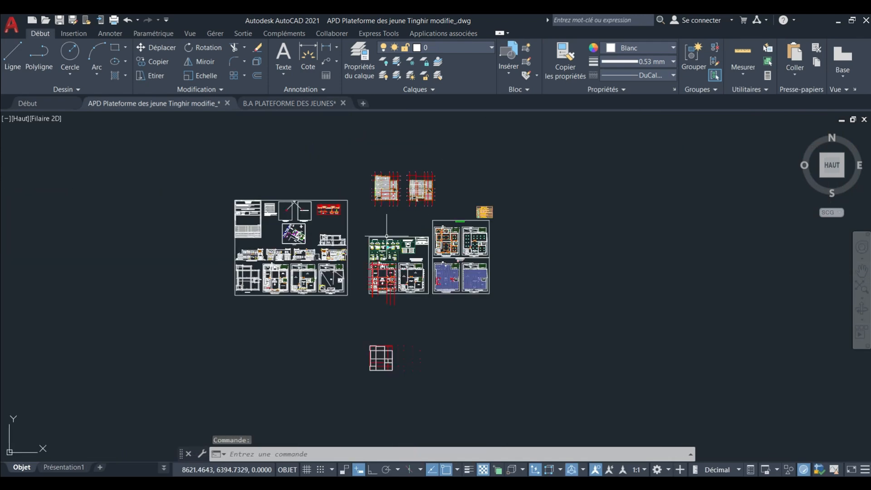
{"action": "scroll", "coordinate": [390, 353], "scroll_direction": "up", "scroll_amount": 10}
{"action": "middle_click_drag", "start_coordinate": [380, 362], "coordinate": [380, 357]}
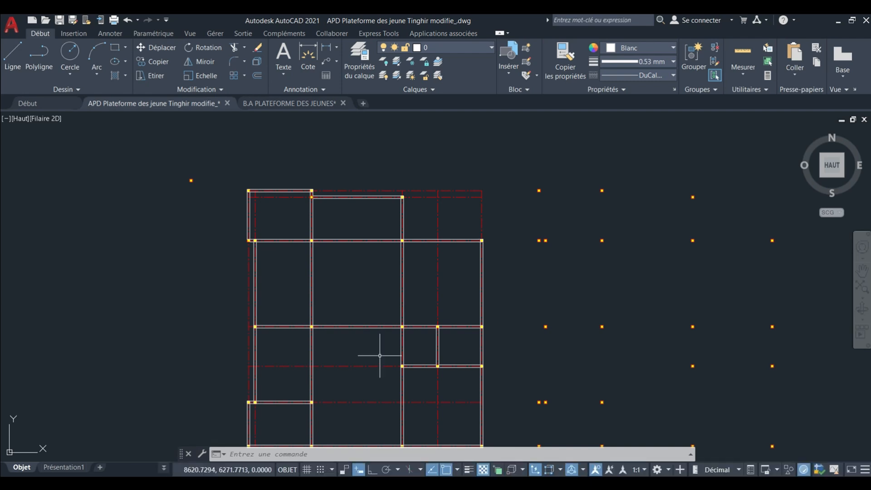
{"action": "mouse_move", "coordinate": [369, 336]}
{"action": "middle_mouse_down"}
{"action": "mouse_move", "coordinate": [360, 294]}
{"action": "mouse_move", "coordinate": [354, 319]}
{"action": "middle_mouse_up"}
{"action": "scroll", "coordinate": [367, 298], "scroll_direction": "down", "scroll_amount": 2}
{"action": "scroll", "coordinate": [327, 319], "scroll_direction": "up", "scroll_amount": 2}
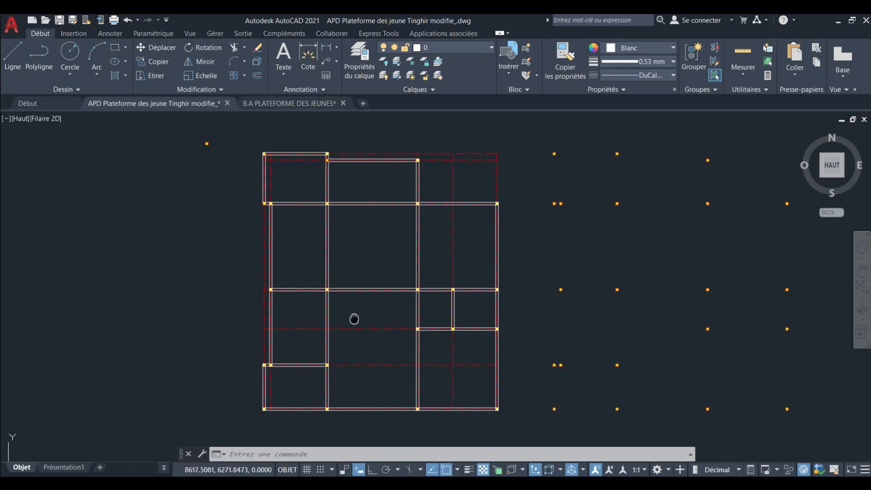
{"action": "middle_click_drag", "start_coordinate": [377, 269], "coordinate": [376, 273]}
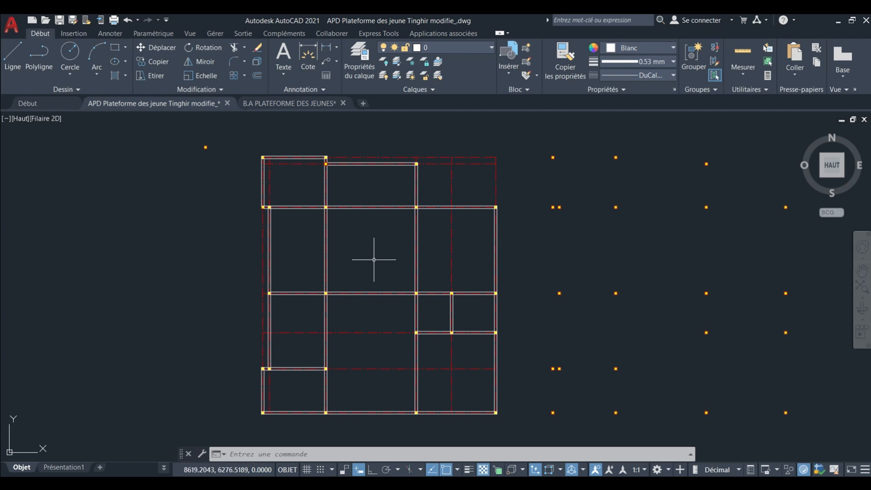
{"action": "scroll", "coordinate": [342, 179], "scroll_direction": "up", "scroll_amount": 6}
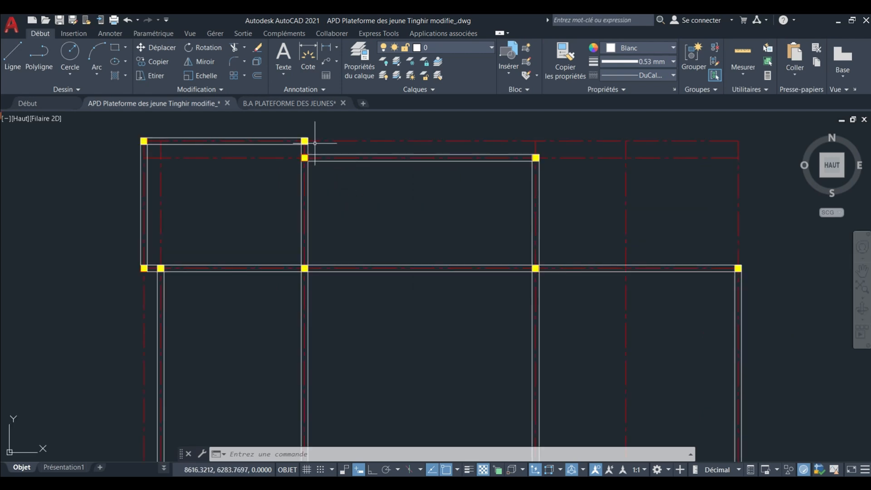
Look over the beams and columns of the whole plan, including the central bay and its intersections.
{"action": "scroll", "coordinate": [324, 157], "scroll_direction": "down", "scroll_amount": 6}
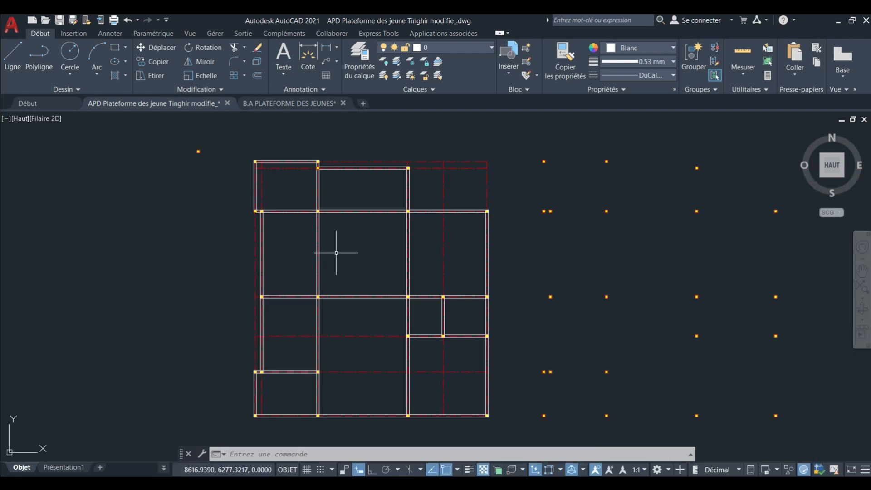
{"action": "scroll", "coordinate": [301, 334], "scroll_direction": "up", "scroll_amount": 10}
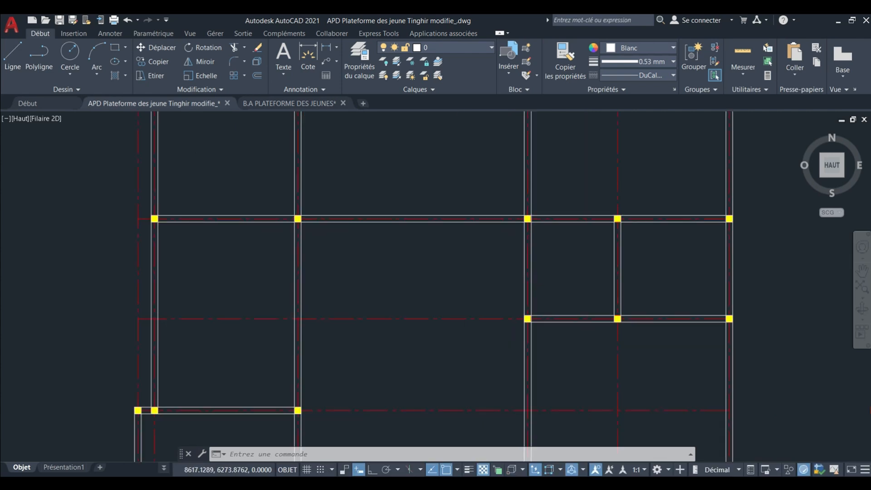
{"action": "mouse_move", "coordinate": [417, 212]}
{"action": "middle_mouse_down"}
{"action": "mouse_move", "coordinate": [361, 245]}
{"action": "mouse_move", "coordinate": [377, 262]}
{"action": "middle_mouse_up"}
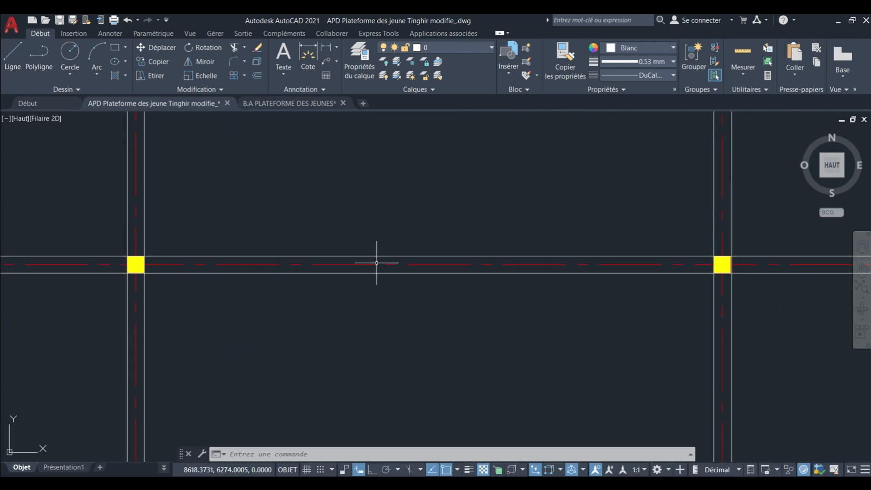
{"action": "scroll", "coordinate": [377, 263], "scroll_direction": "down", "scroll_amount": 10}
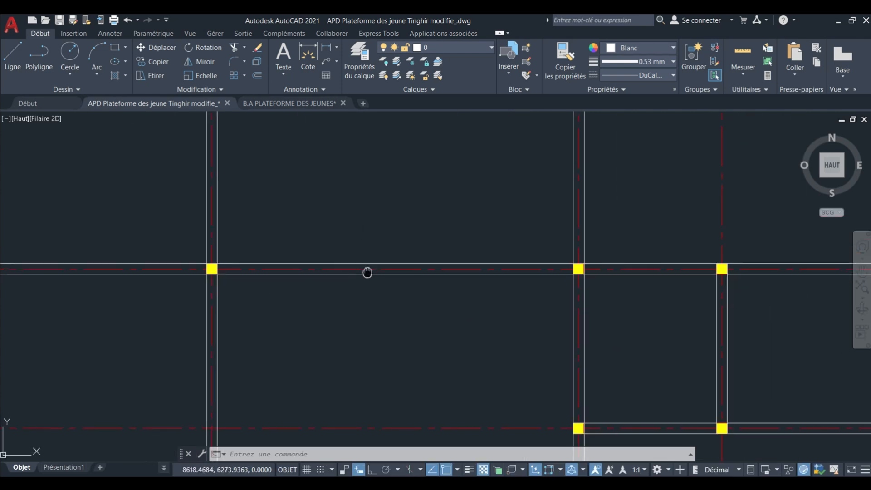
{"action": "middle_click_drag", "start_coordinate": [373, 256], "coordinate": [375, 269]}
{"action": "scroll", "coordinate": [328, 190], "scroll_direction": "up", "scroll_amount": 4}
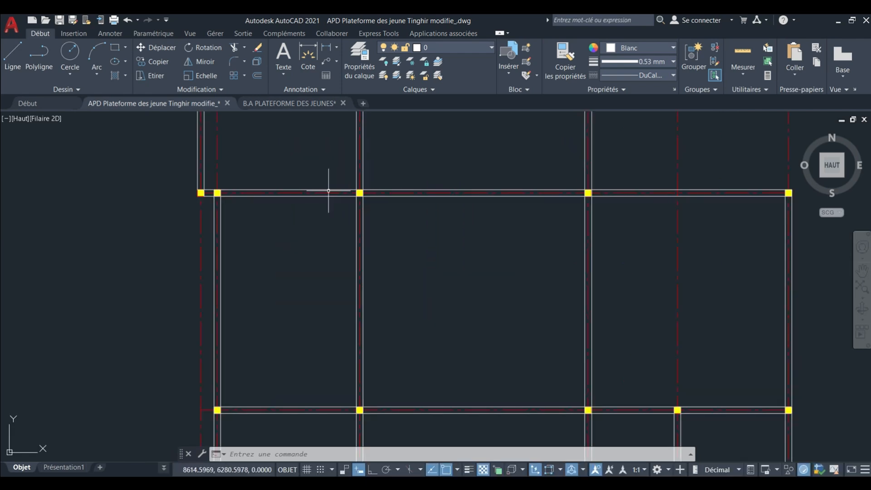
Add the multiline text label "P(20x40)" in the central bay, just below its upper beam.
{"action": "left_click", "coordinate": [283, 53]}
{"action": "scroll", "coordinate": [311, 145], "scroll_direction": "up", "scroll_amount": 5}
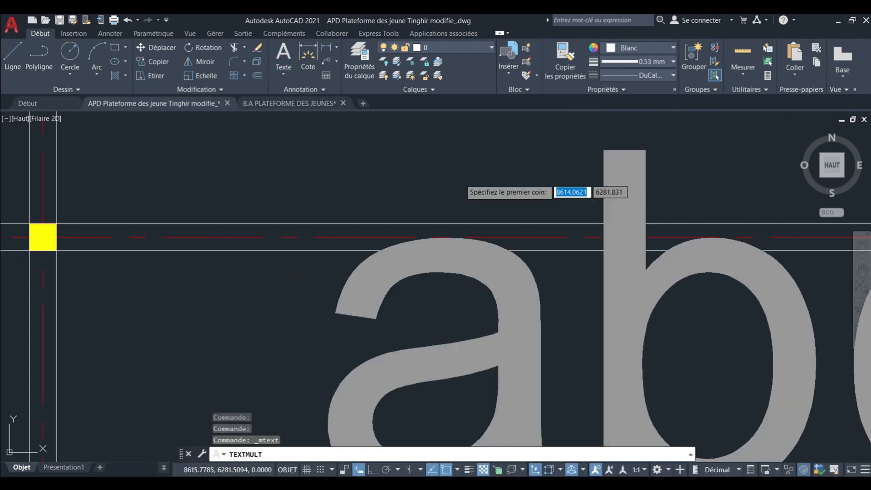
{"action": "scroll", "coordinate": [395, 235], "scroll_direction": "down", "scroll_amount": 2}
{"action": "left_click", "coordinate": [367, 259]}
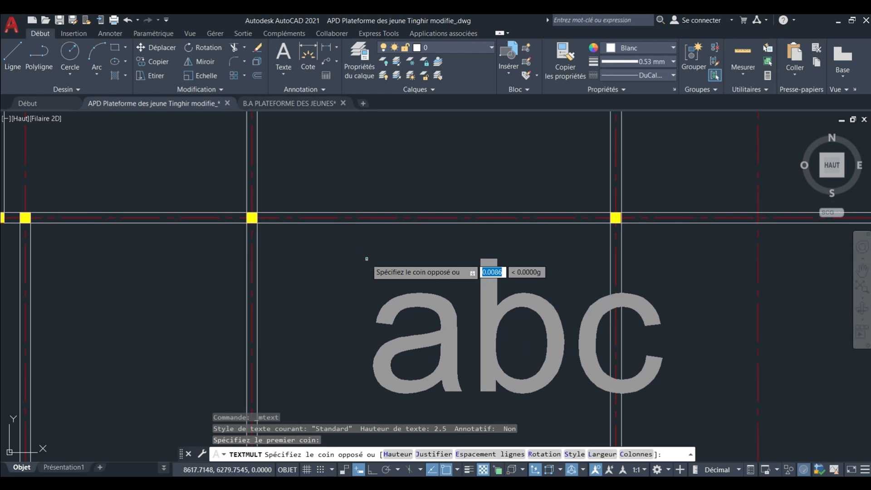
{"action": "left_click", "coordinate": [366, 259]}
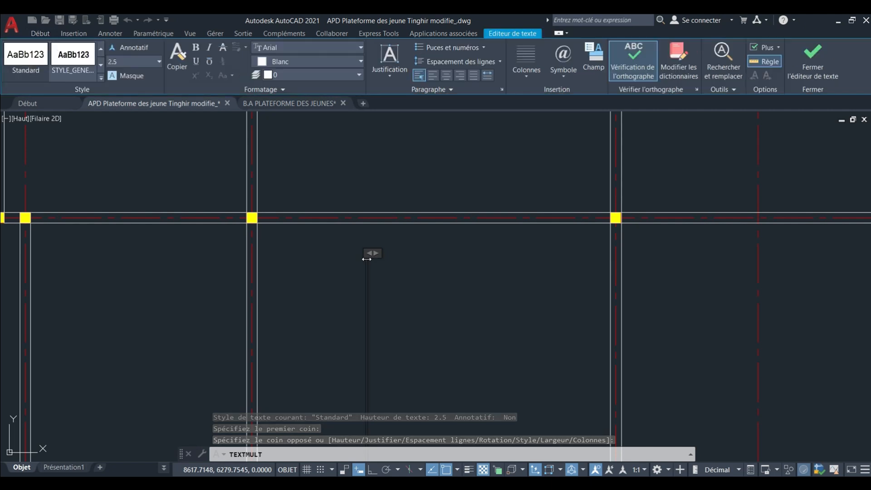
{"action": "type", "text": "P"}
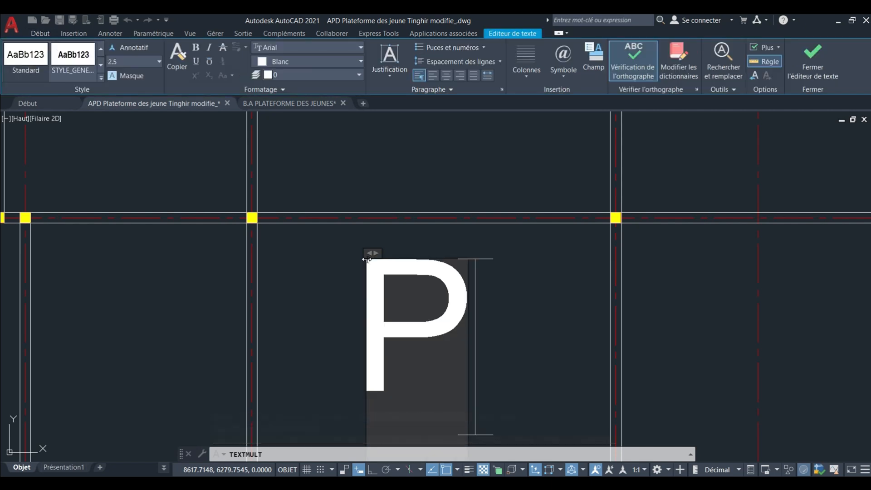
{"action": "type", "text": "5"}
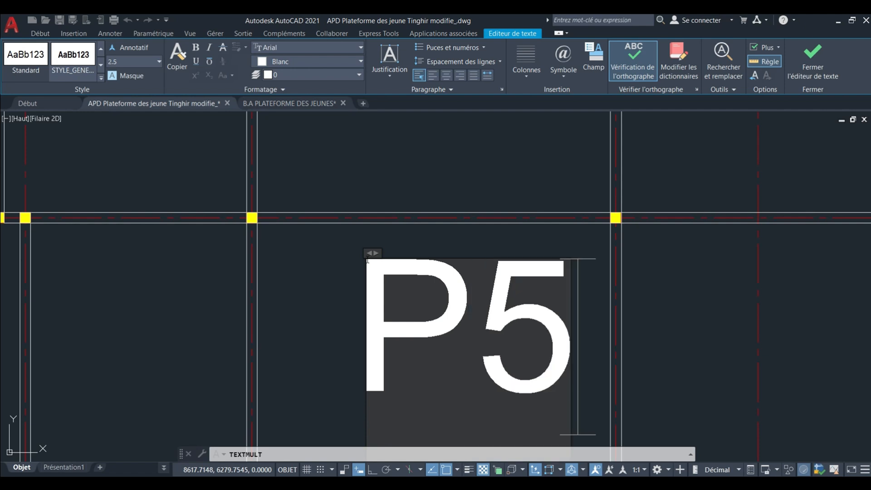
{"action": "key", "text": "BackSpace"}
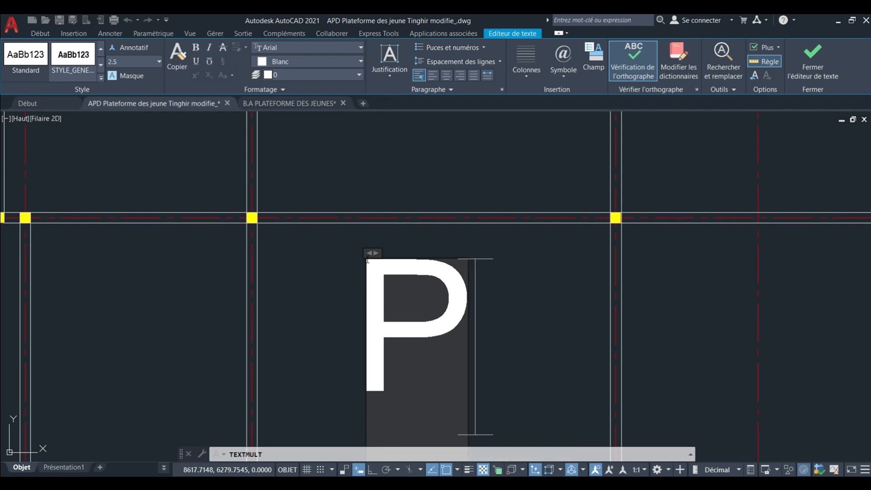
{"action": "type", "text": "(25"}
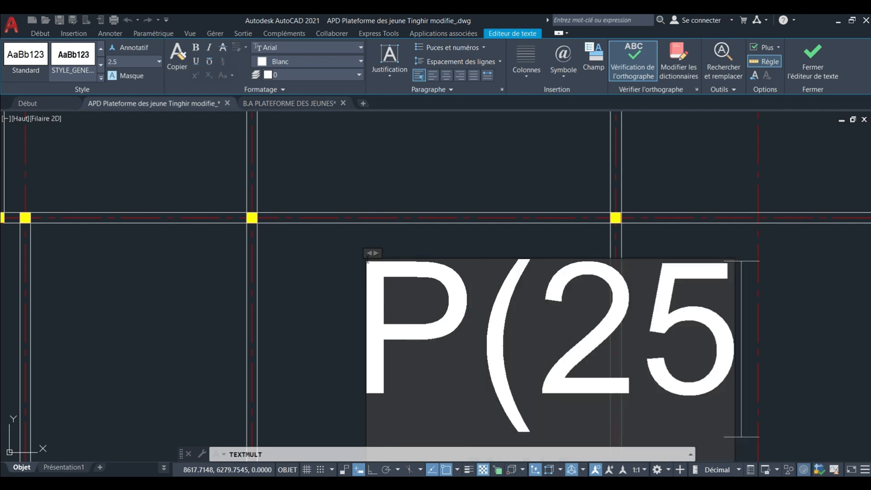
{"action": "key", "text": "BackSpace"}
{"action": "type", "text": "0"}
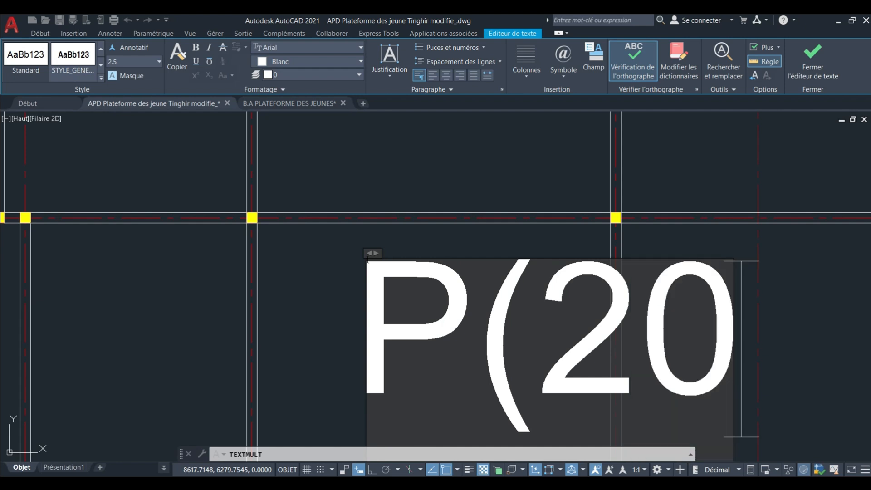
{"action": "type", "text": "x4"}
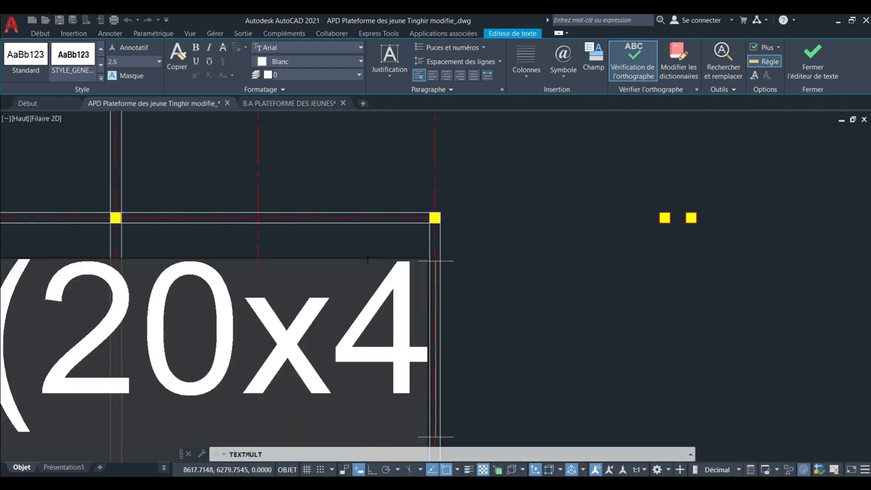
{"action": "type", "text": "0)"}
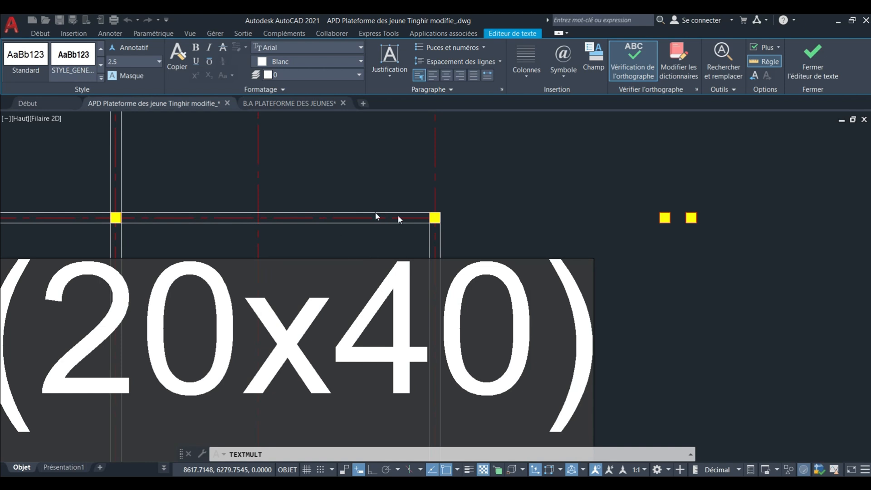
{"action": "left_click", "coordinate": [493, 142]}
Scale the oversized P(20x40) label down from its starting corner so it fits inside the central bay.
{"action": "scroll", "coordinate": [475, 209], "scroll_direction": "down", "scroll_amount": 4}
{"action": "middle_click_drag", "start_coordinate": [328, 261], "coordinate": [383, 262]}
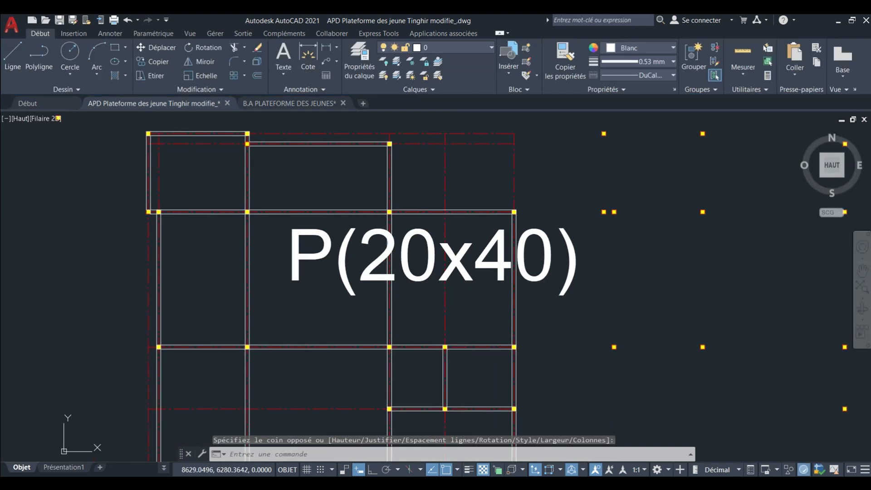
{"action": "left_click", "coordinate": [324, 265]}
{"action": "left_click", "coordinate": [222, 162]}
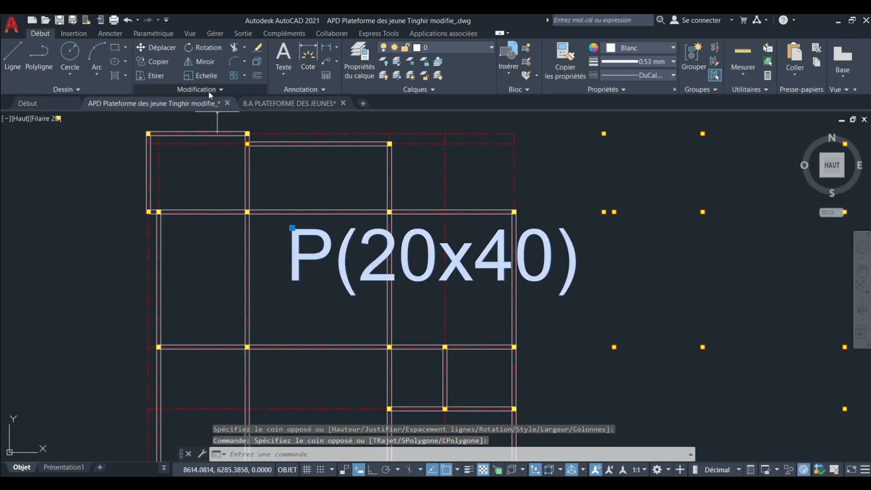
{"action": "left_click", "coordinate": [202, 75]}
{"action": "left_click", "coordinate": [300, 227]}
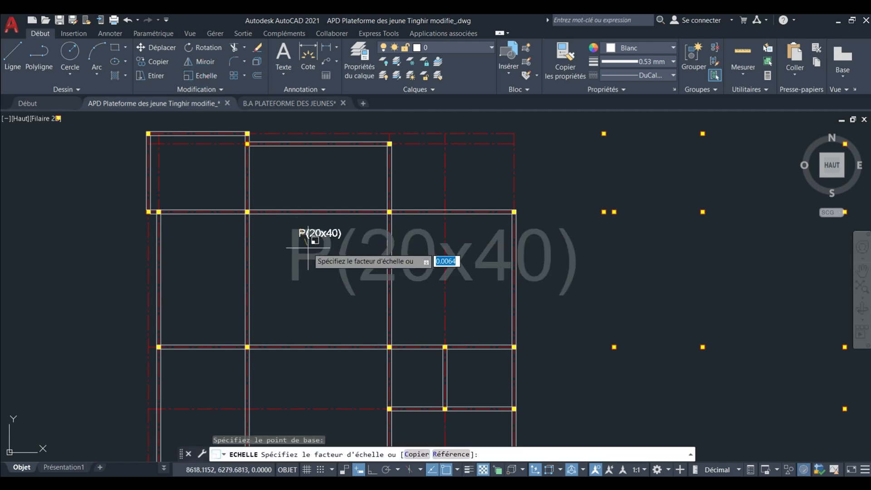
{"action": "scroll", "coordinate": [302, 220], "scroll_direction": "up", "scroll_amount": 3}
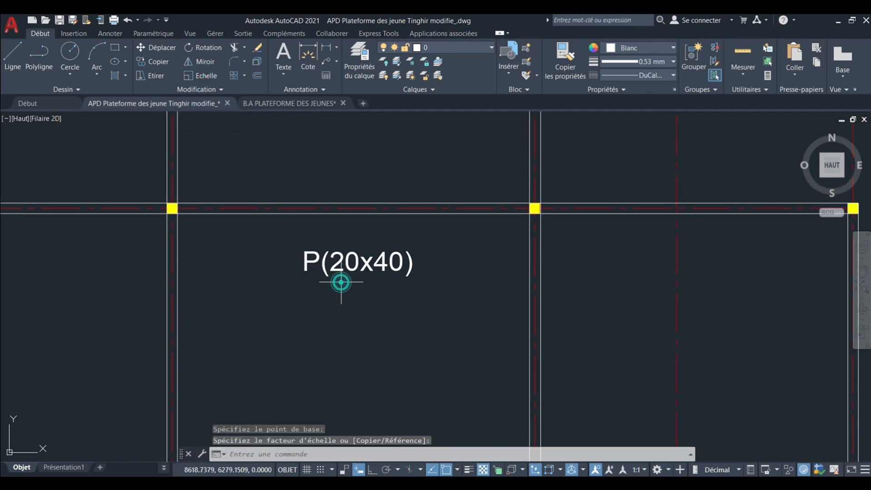
Reduce the P(20x40) label again with Scale until its text fits within the beam's width.
{"action": "left_click", "coordinate": [491, 278]}
{"action": "left_click", "coordinate": [309, 262]}
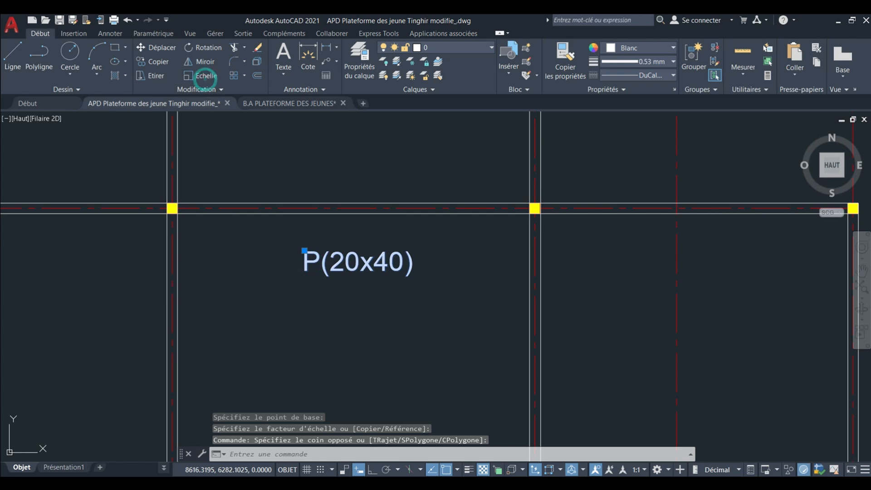
{"action": "left_click", "coordinate": [202, 75]}
{"action": "scroll", "coordinate": [326, 255], "scroll_direction": "up", "scroll_amount": 3}
{"action": "left_click", "coordinate": [335, 259]}
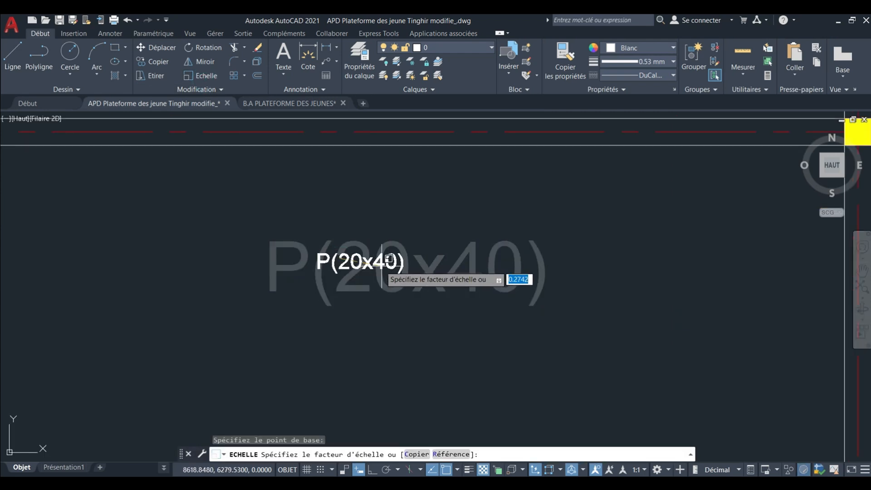
{"action": "left_click", "coordinate": [381, 264]}
{"action": "left_click", "coordinate": [323, 238]}
{"action": "middle_click_drag", "start_coordinate": [332, 229], "coordinate": [356, 302]}
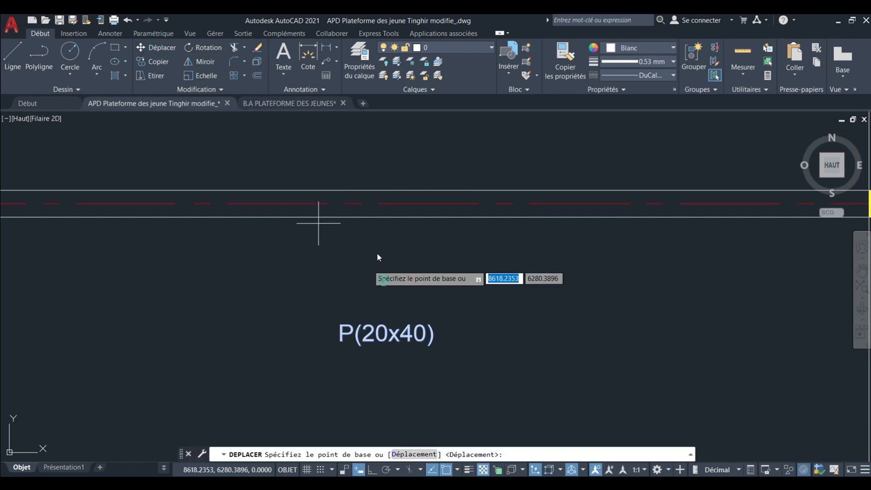
{"action": "middle_click_drag", "start_coordinate": [368, 173], "coordinate": [369, 254]}
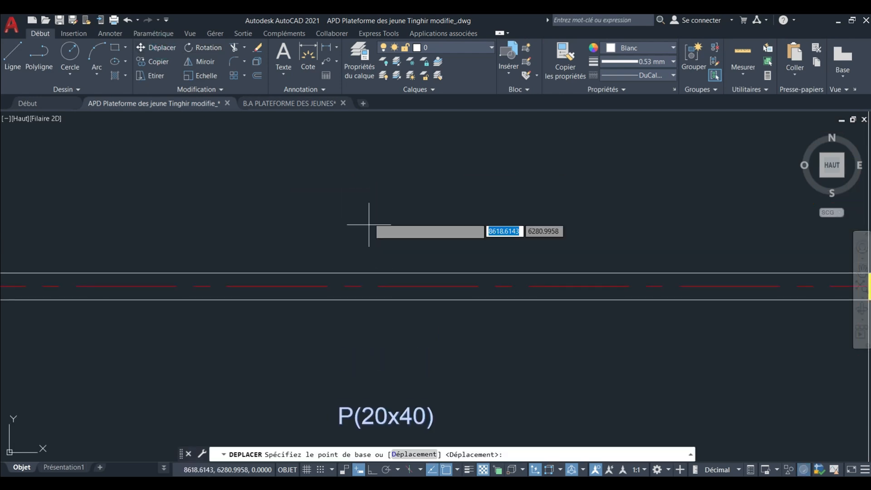
{"action": "key", "text": "Escape"}
{"action": "key", "text": "Escape"}
{"action": "key", "text": "Escape"}
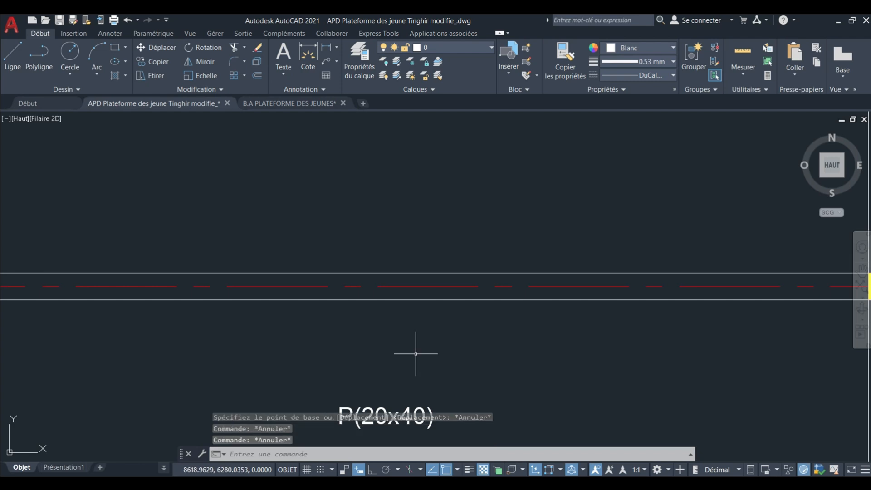
Move the P(20x40) label up between the two edge lines of the central bay's upper beam.
{"action": "middle_click_drag", "start_coordinate": [457, 391], "coordinate": [450, 336]}
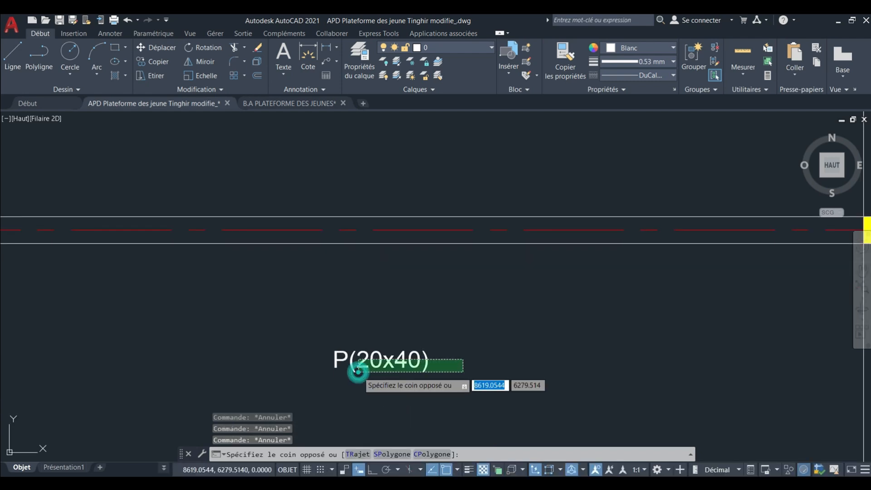
{"action": "left_click", "coordinate": [346, 370]}
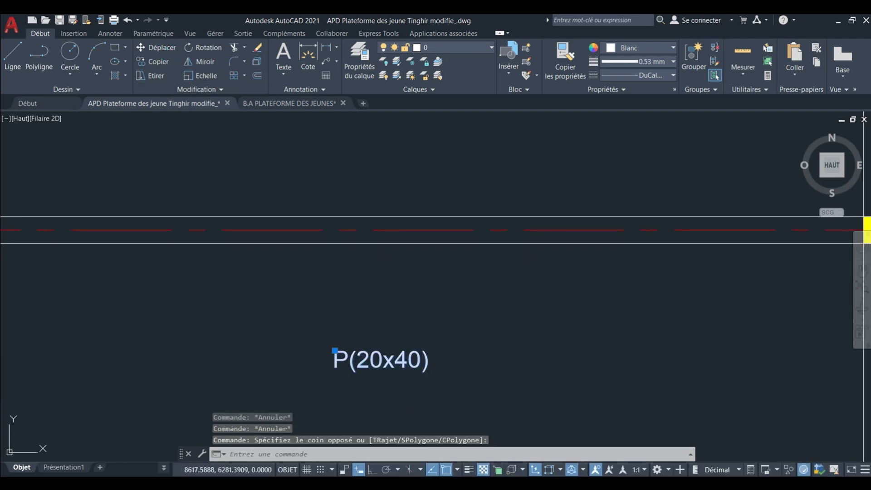
{"action": "key", "text": "m"}
{"action": "key", "text": "space"}
{"action": "left_click", "coordinate": [285, 376]}
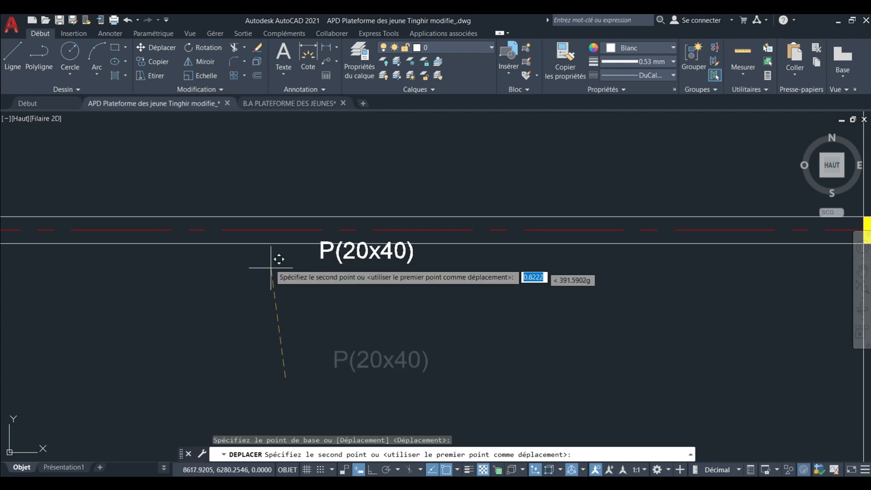
{"action": "scroll", "coordinate": [271, 268], "scroll_direction": "up", "scroll_amount": 4}
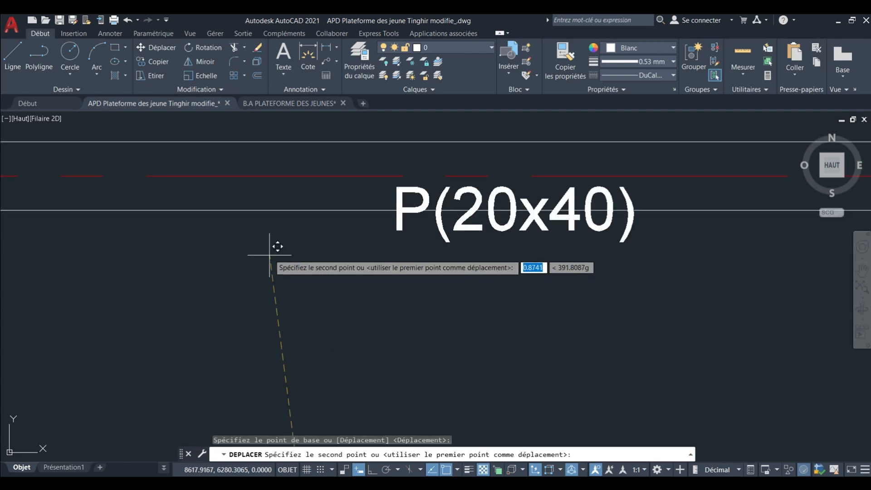
{"action": "left_click", "coordinate": [285, 214]}
{"action": "scroll", "coordinate": [282, 218], "scroll_direction": "down", "scroll_amount": 5}
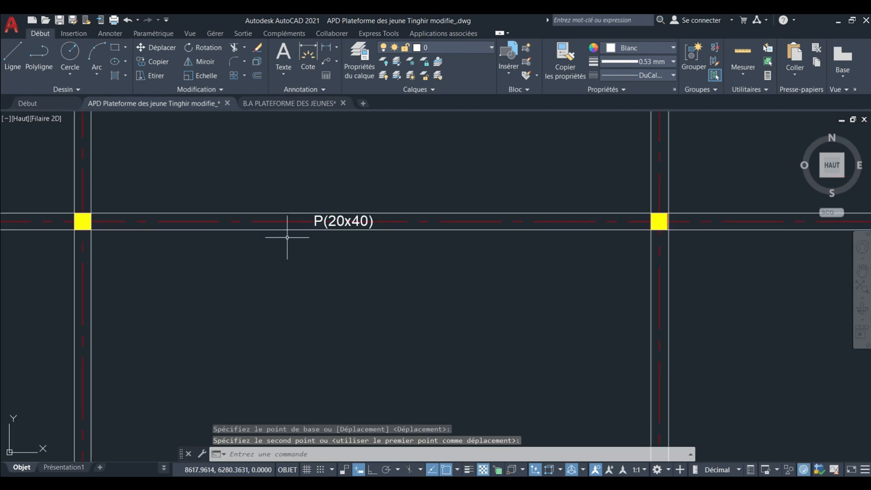
Shift the P(20x40) label along the beam towards the middle of the span between its two columns.
{"action": "scroll", "coordinate": [301, 233], "scroll_direction": "down", "scroll_amount": 2}
{"action": "mouse_move", "coordinate": [301, 233]}
{"action": "middle_mouse_down"}
{"action": "mouse_move", "coordinate": [355, 245]}
{"action": "mouse_move", "coordinate": [311, 217]}
{"action": "middle_mouse_up"}
{"action": "scroll", "coordinate": [380, 223], "scroll_direction": "up", "scroll_amount": 2}
{"action": "left_click", "coordinate": [389, 232]}
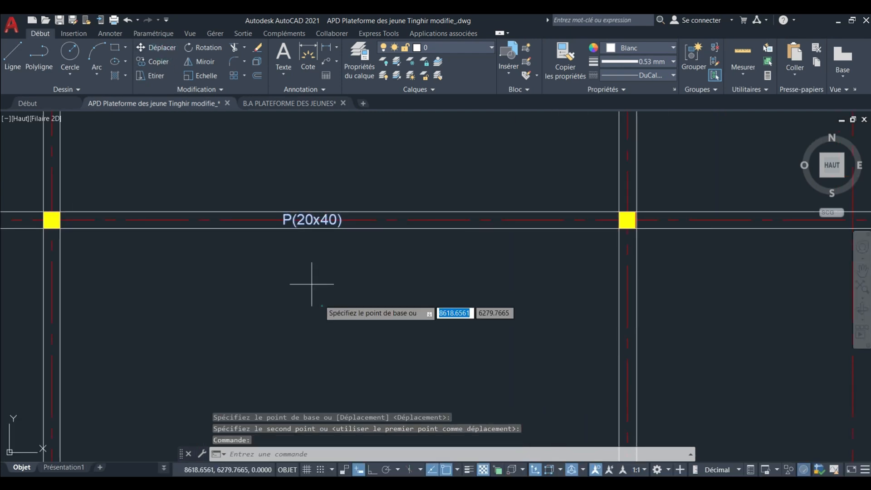
{"action": "left_click", "coordinate": [322, 305]}
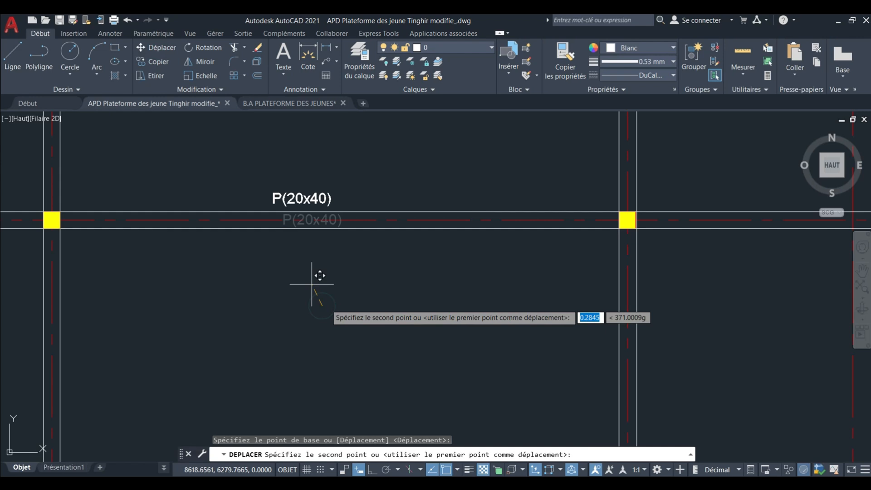
{"action": "left_click", "coordinate": [361, 304]}
Copy the P(20x40) label horizontally from the central bay's beam onto the adjoining left bay's beam, between its two columns.
{"action": "scroll", "coordinate": [371, 277], "scroll_direction": "down", "scroll_amount": 3}
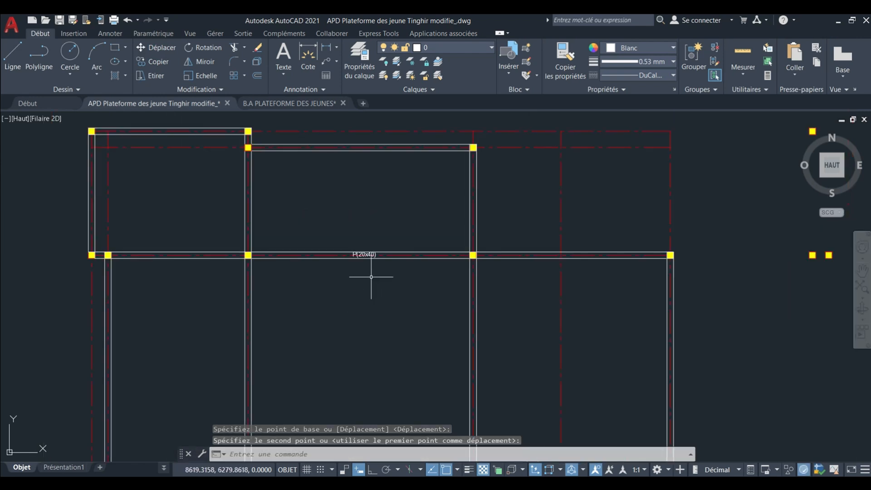
{"action": "scroll", "coordinate": [366, 258], "scroll_direction": "up", "scroll_amount": 4}
{"action": "left_click", "coordinate": [361, 249]}
{"action": "middle_click_drag", "start_coordinate": [362, 248], "coordinate": [403, 266]}
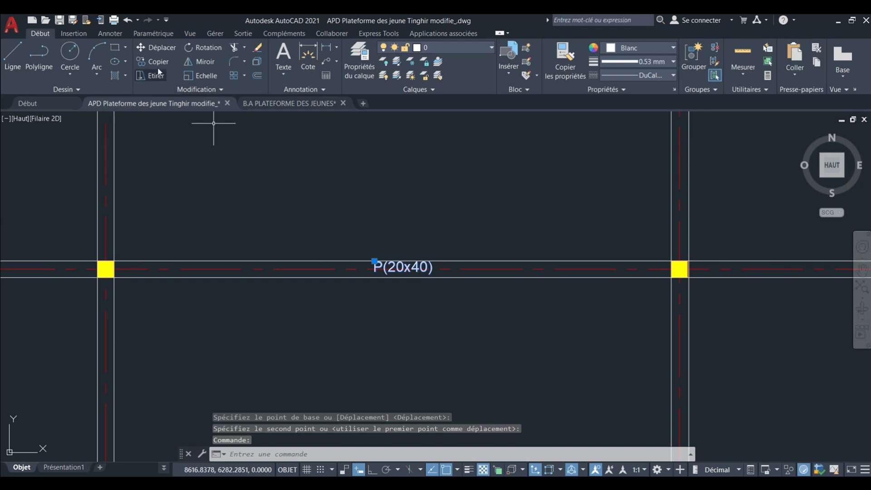
{"action": "left_click", "coordinate": [429, 214]}
{"action": "scroll", "coordinate": [444, 228], "scroll_direction": "down", "scroll_amount": 5}
{"action": "scroll", "coordinate": [305, 217], "scroll_direction": "up", "scroll_amount": 5}
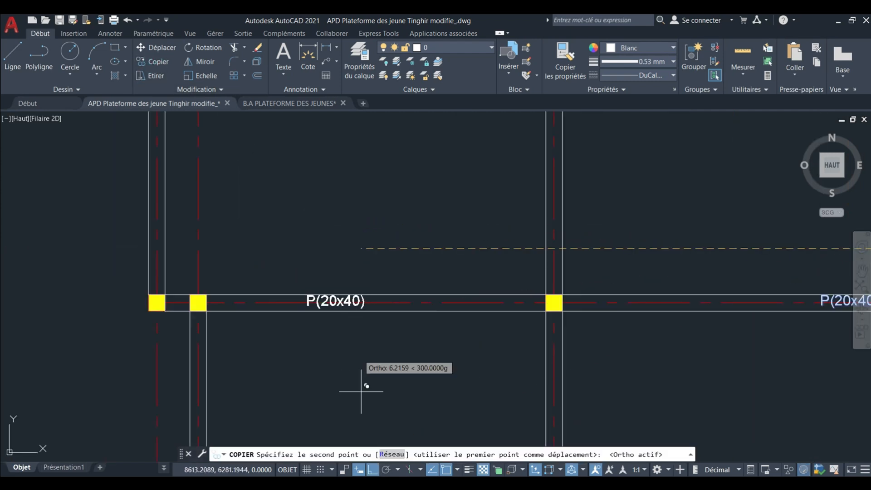
{"action": "left_click", "coordinate": [385, 203]}
Place another copy of the P(20x40) label on the same beam row in the right bay and finish copying.
{"action": "scroll", "coordinate": [363, 218], "scroll_direction": "down", "scroll_amount": 5}
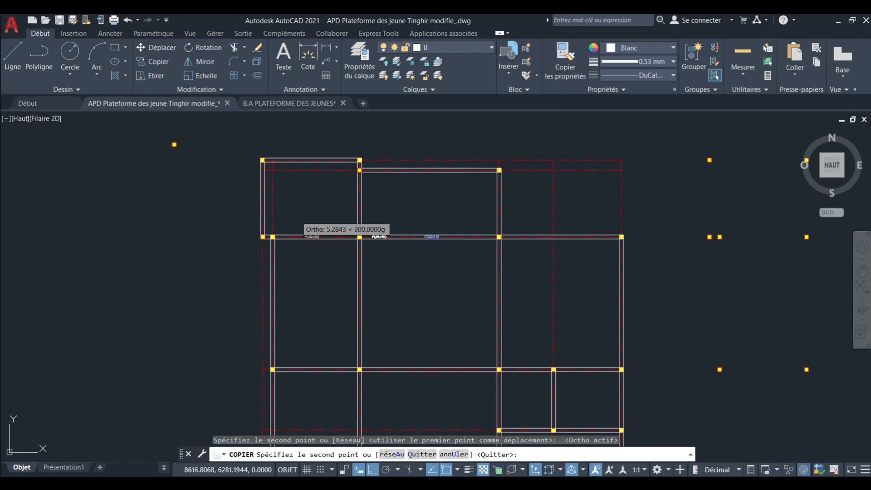
{"action": "scroll", "coordinate": [352, 249], "scroll_direction": "up", "scroll_amount": 6}
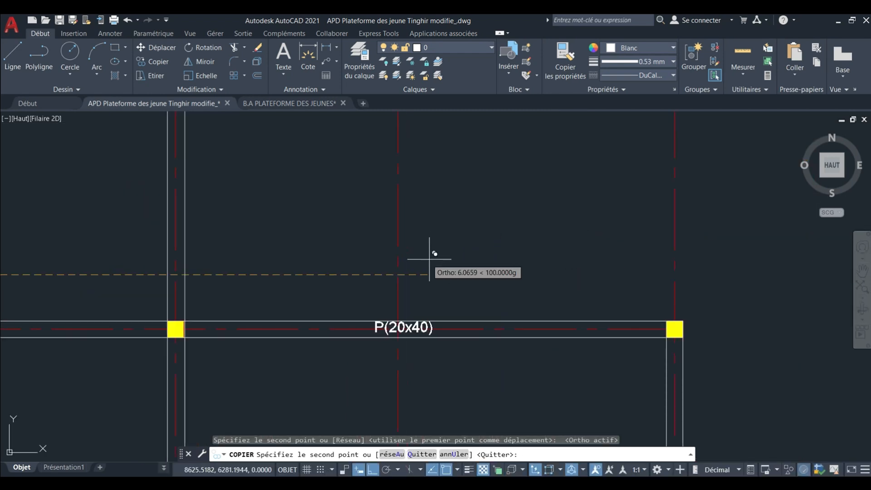
{"action": "scroll", "coordinate": [434, 240], "scroll_direction": "down", "scroll_amount": 7}
{"action": "key", "text": "Escape"}
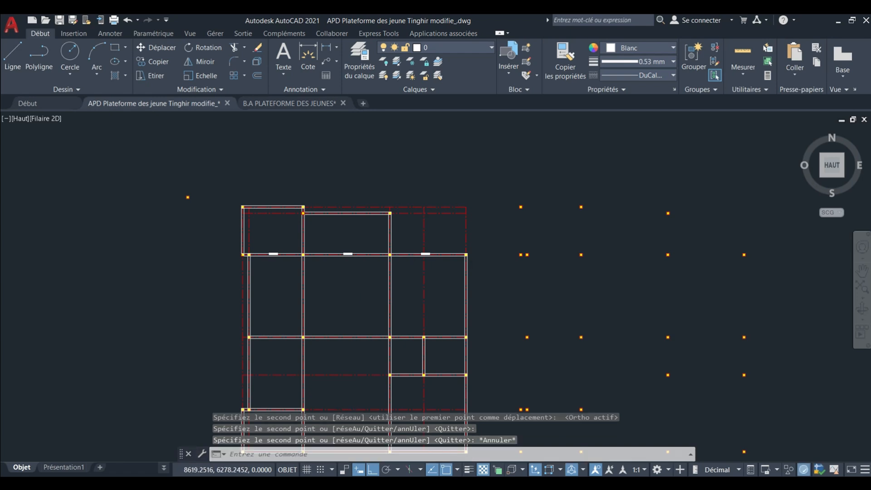
Copy the row's three P(20x40) labels together straight down onto the next full-width beam row.
{"action": "scroll", "coordinate": [353, 288], "scroll_direction": "up", "scroll_amount": 3}
{"action": "middle_click_drag", "start_coordinate": [354, 288], "coordinate": [356, 330]}
{"action": "scroll", "coordinate": [440, 290], "scroll_direction": "up", "scroll_amount": 6}
{"action": "middle_click_drag", "start_coordinate": [522, 266], "coordinate": [471, 274]}
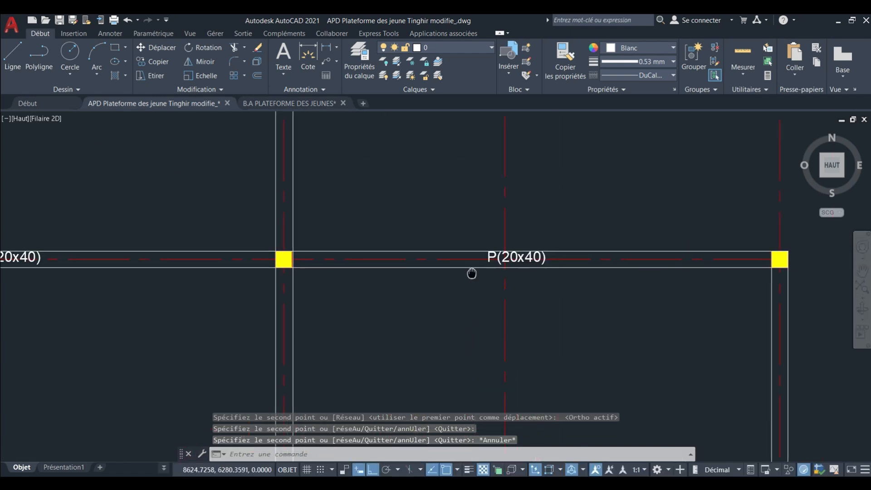
{"action": "scroll", "coordinate": [525, 257], "scroll_direction": "up", "scroll_amount": 2}
{"action": "scroll", "coordinate": [525, 258], "scroll_direction": "up", "scroll_amount": 3}
{"action": "scroll", "coordinate": [431, 250], "scroll_direction": "down", "scroll_amount": 10}
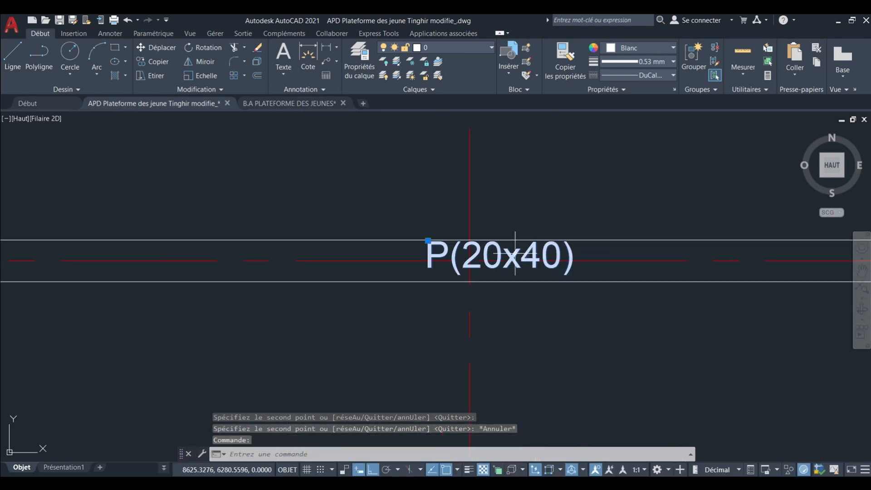
{"action": "scroll", "coordinate": [309, 257], "scroll_direction": "up", "scroll_amount": 4}
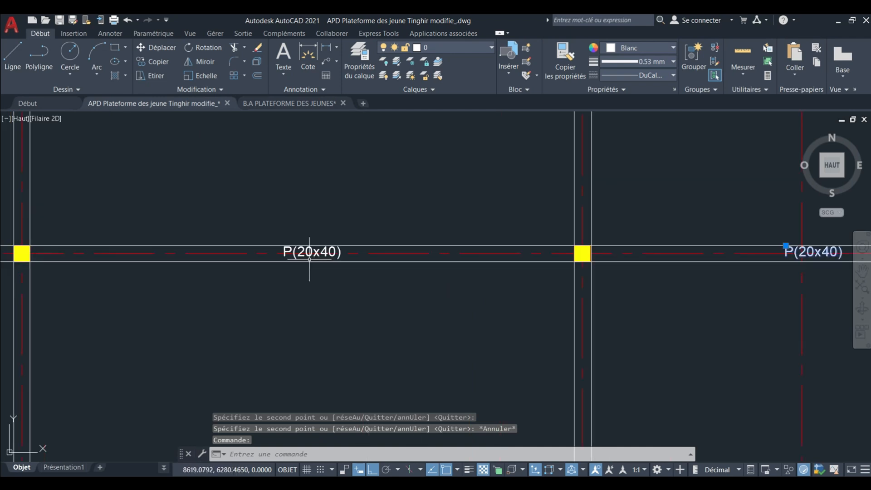
{"action": "left_click", "coordinate": [307, 254]}
{"action": "middle_click_drag", "start_coordinate": [308, 253], "coordinate": [511, 260]}
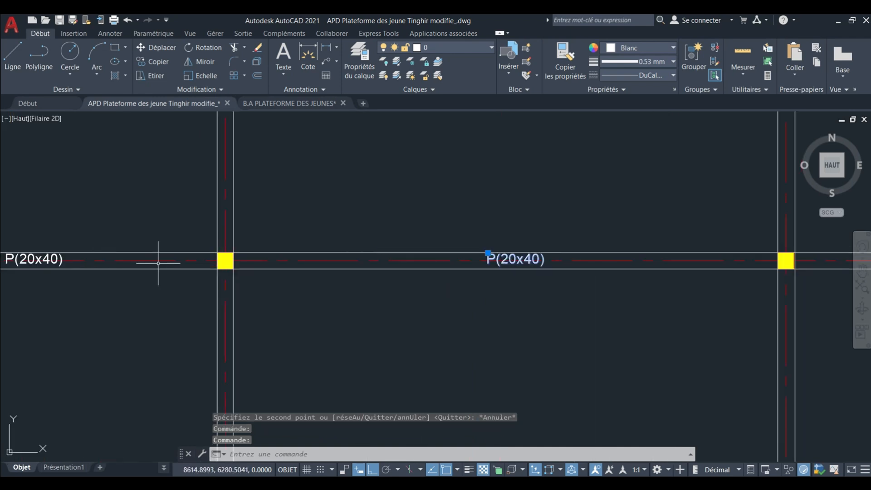
{"action": "middle_click_drag", "start_coordinate": [158, 263], "coordinate": [288, 257]}
{"action": "key", "text": "Escape"}
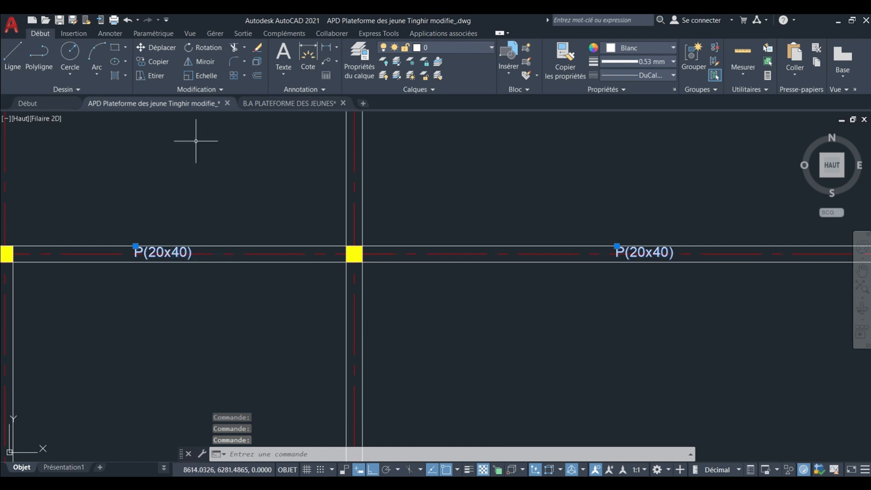
{"action": "left_click", "coordinate": [149, 67]}
{"action": "scroll", "coordinate": [192, 155], "scroll_direction": "down", "scroll_amount": 3}
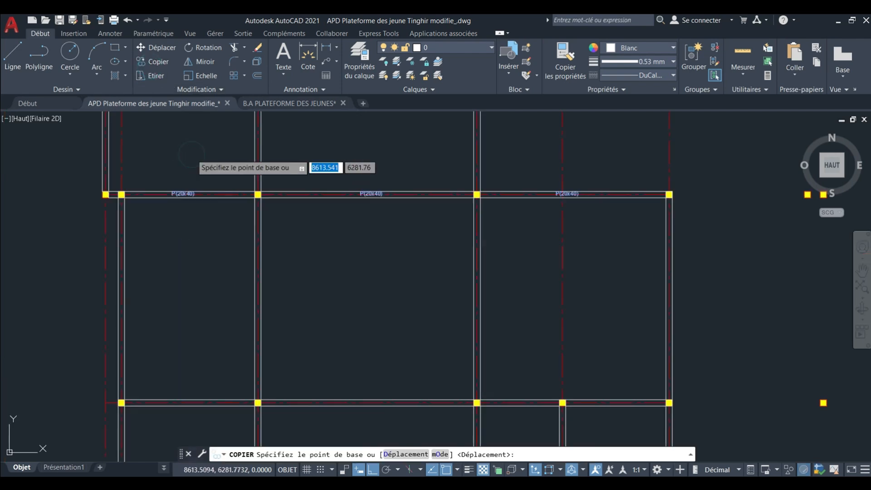
{"action": "left_click", "coordinate": [198, 158]}
{"action": "scroll", "coordinate": [213, 279], "scroll_direction": "up", "scroll_amount": 2}
{"action": "middle_click_drag", "start_coordinate": [150, 366], "coordinate": [211, 314]}
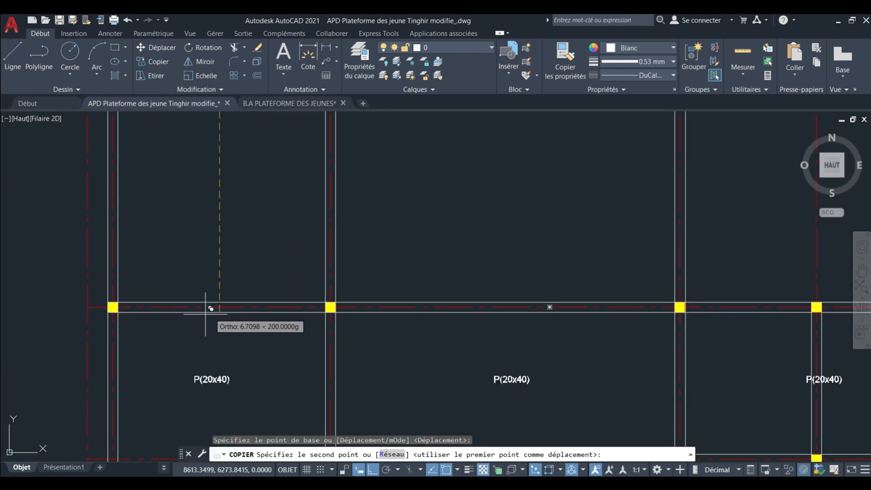
{"action": "scroll", "coordinate": [251, 257], "scroll_direction": "up", "scroll_amount": 2}
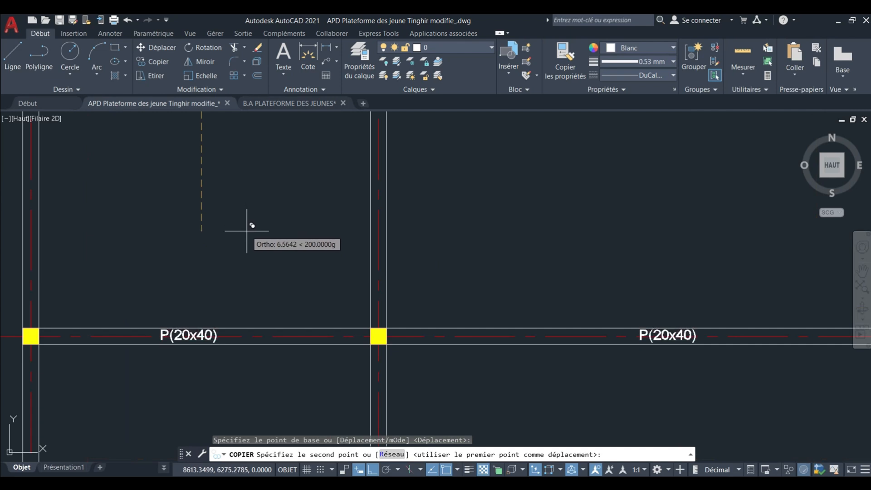
{"action": "left_click", "coordinate": [247, 231]}
Place a further copy of the three labels on the lowest beam row and end the Copy command.
{"action": "scroll", "coordinate": [243, 229], "scroll_direction": "down", "scroll_amount": 3}
{"action": "middle_click_drag", "start_coordinate": [248, 272], "coordinate": [238, 169]}
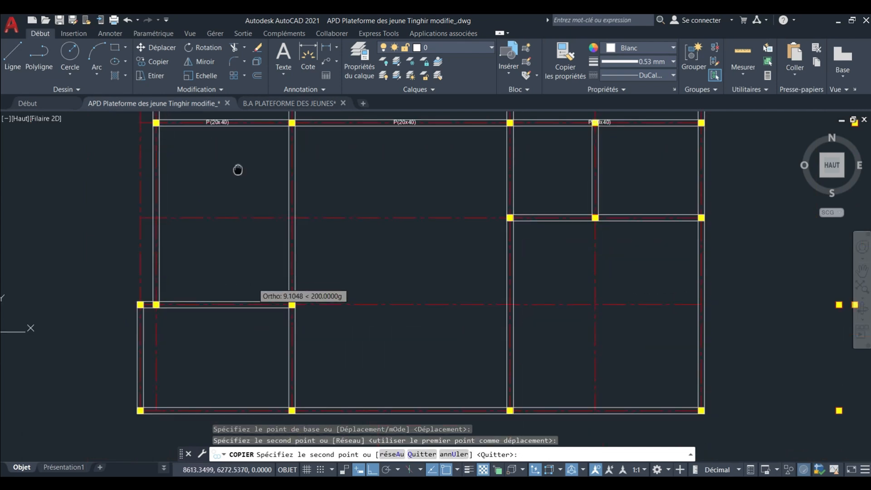
{"action": "scroll", "coordinate": [233, 312], "scroll_direction": "up", "scroll_amount": 4}
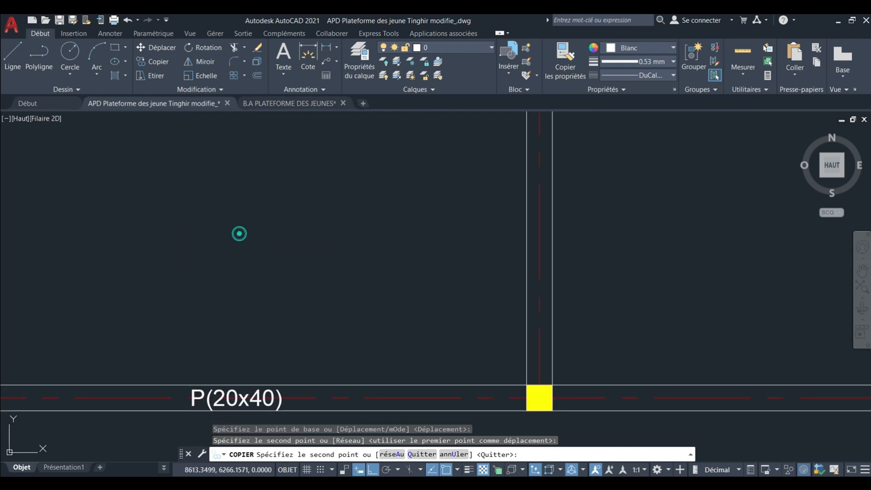
{"action": "left_click", "coordinate": [239, 233]}
{"action": "scroll", "coordinate": [232, 245], "scroll_direction": "down", "scroll_amount": 6}
{"action": "key", "text": "Escape"}
{"action": "key", "text": "Escape"}
Copy the lowest row's right-hand P(20x40) label onto both spans of the short two-span beam above it, one per span.
{"action": "scroll", "coordinate": [316, 232], "scroll_direction": "up", "scroll_amount": 3}
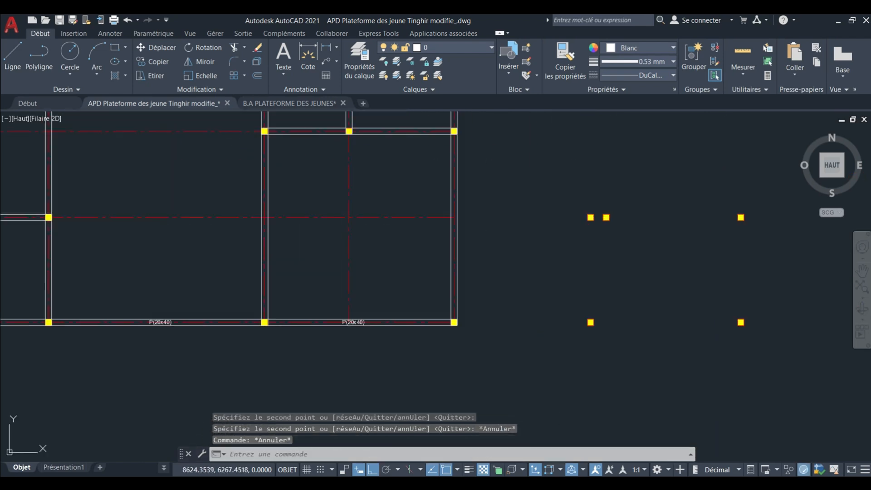
{"action": "middle_click_drag", "start_coordinate": [344, 306], "coordinate": [312, 317]}
{"action": "left_click", "coordinate": [352, 326]}
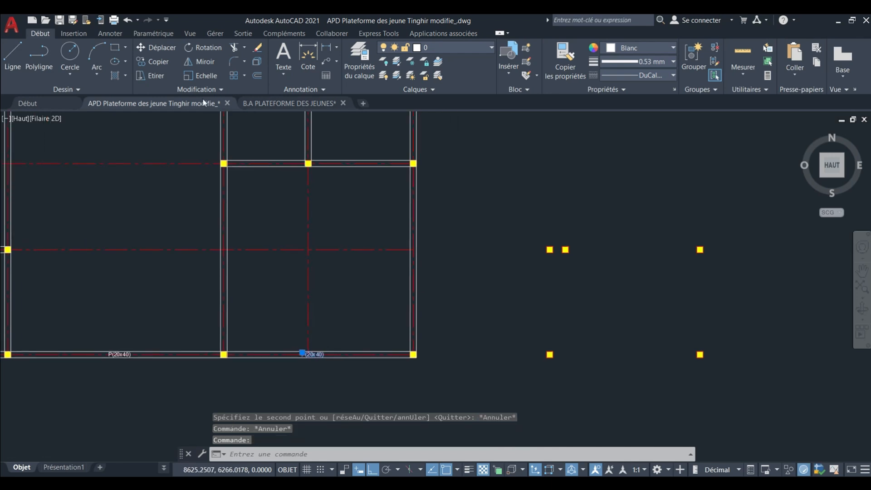
{"action": "left_click", "coordinate": [157, 61]}
{"action": "scroll", "coordinate": [303, 353], "scroll_direction": "up", "scroll_amount": 8}
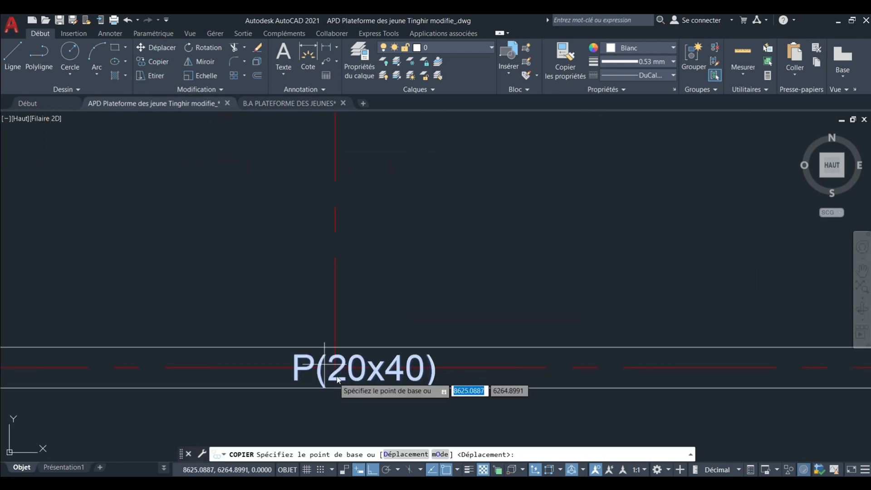
{"action": "left_click", "coordinate": [353, 413]}
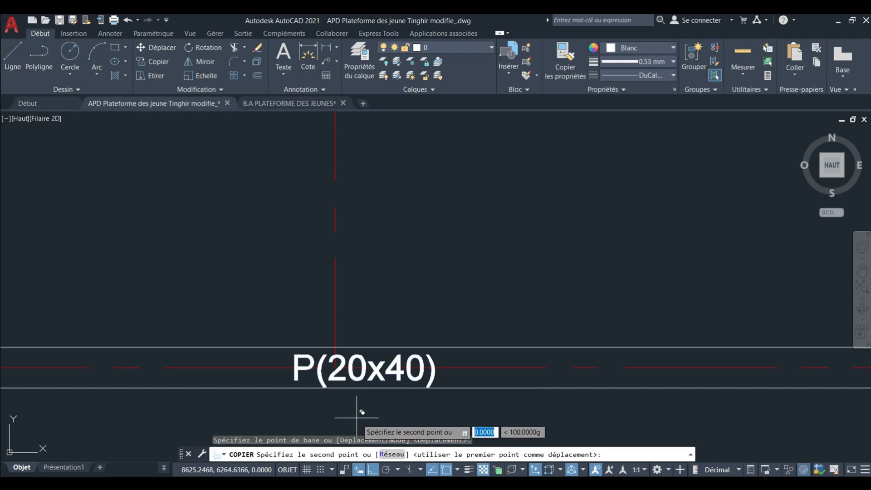
{"action": "scroll", "coordinate": [354, 413], "scroll_direction": "down", "scroll_amount": 5}
{"action": "mouse_move", "coordinate": [305, 305]}
{"action": "middle_mouse_down"}
{"action": "mouse_move", "coordinate": [346, 427]}
{"action": "mouse_move", "coordinate": [345, 410]}
{"action": "middle_mouse_up"}
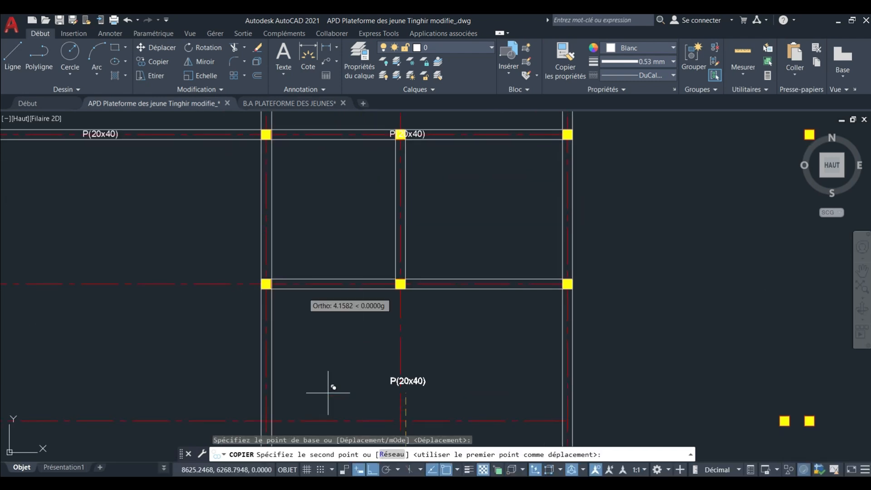
{"action": "scroll", "coordinate": [321, 318], "scroll_direction": "up", "scroll_amount": 4}
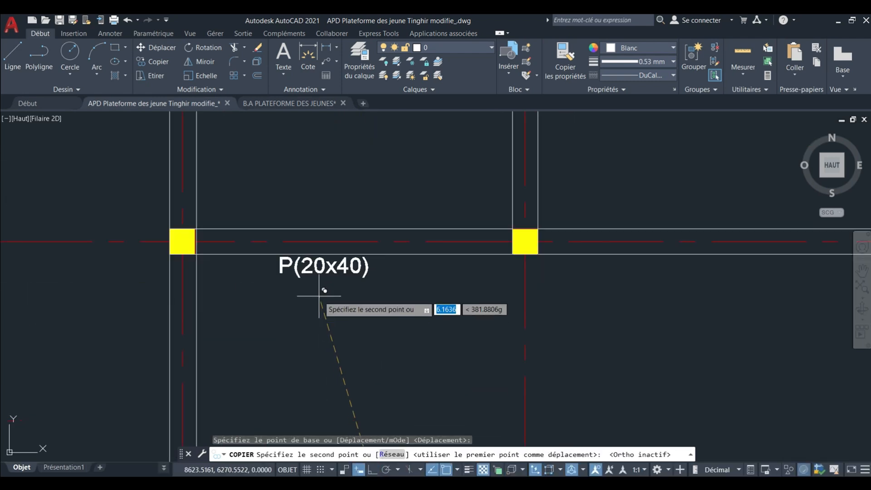
{"action": "left_click", "coordinate": [346, 271]}
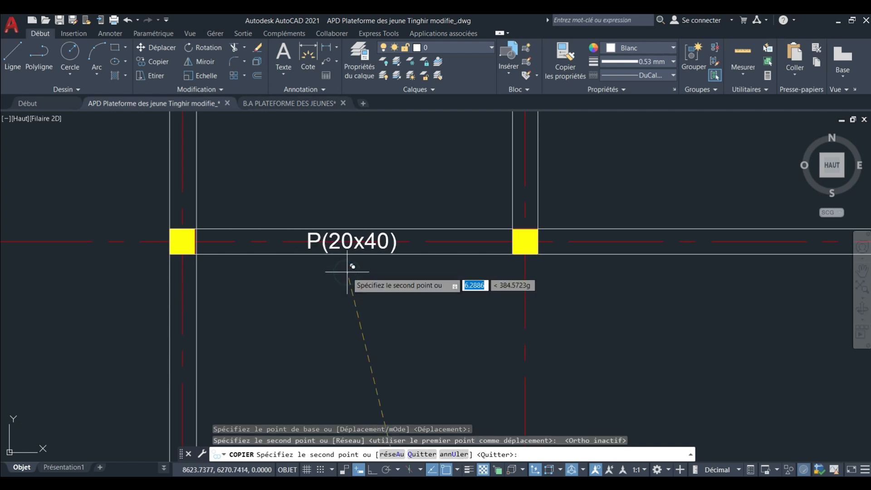
{"action": "middle_click_drag", "start_coordinate": [659, 284], "coordinate": [431, 305]}
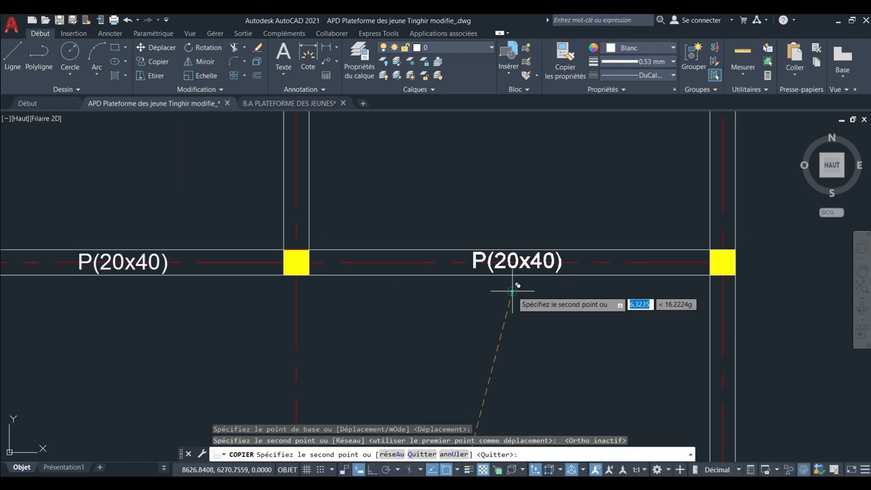
{"action": "scroll", "coordinate": [499, 313], "scroll_direction": "down", "scroll_amount": 10}
Place copies of the P(20x40) label on the topmost beams of the central bay and the upper-left bay.
{"action": "scroll", "coordinate": [469, 322], "scroll_direction": "up", "scroll_amount": 2}
{"action": "scroll", "coordinate": [471, 306], "scroll_direction": "up", "scroll_amount": 4}
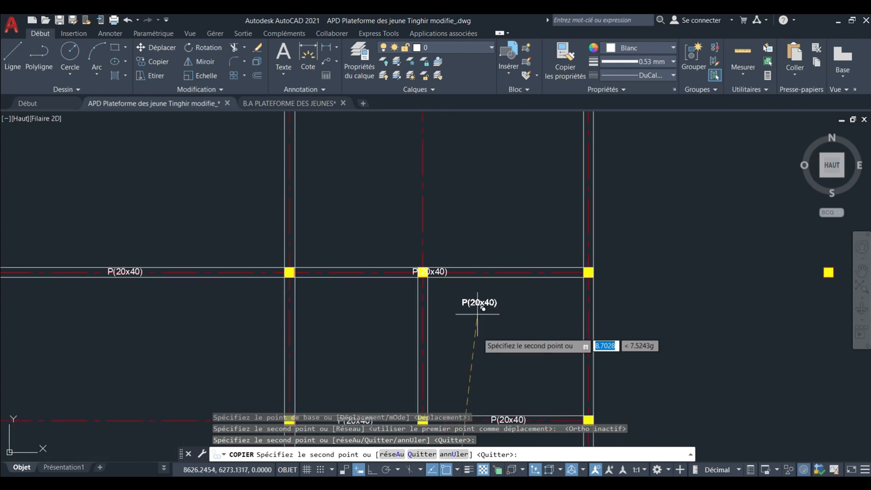
{"action": "scroll", "coordinate": [477, 340], "scroll_direction": "down", "scroll_amount": 4}
{"action": "middle_click_drag", "start_coordinate": [439, 215], "coordinate": [457, 293]}
{"action": "scroll", "coordinate": [354, 215], "scroll_direction": "up", "scroll_amount": 10}
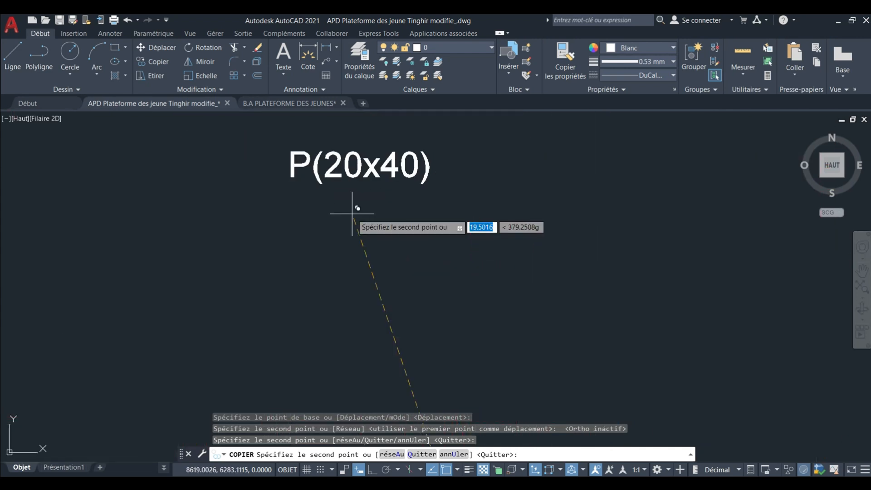
{"action": "middle_click_drag", "start_coordinate": [352, 214], "coordinate": [374, 297]}
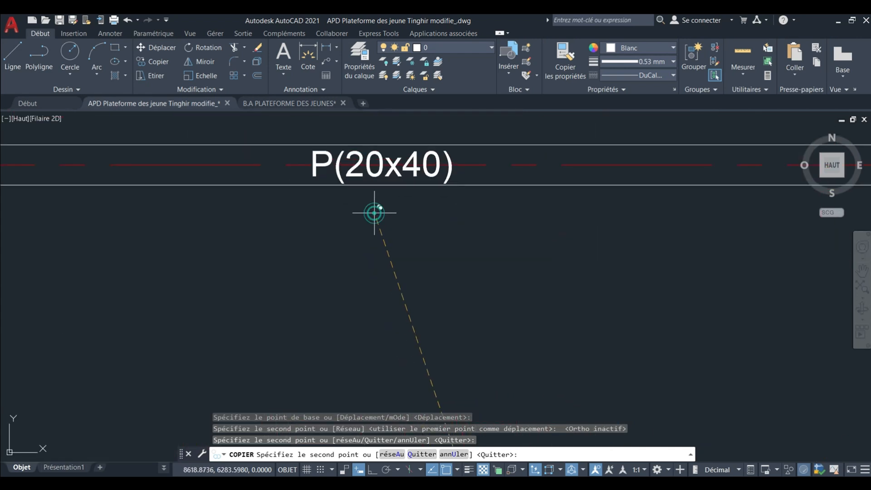
{"action": "scroll", "coordinate": [454, 258], "scroll_direction": "down", "scroll_amount": 8}
{"action": "scroll", "coordinate": [358, 247], "scroll_direction": "up", "scroll_amount": 6}
{"action": "scroll", "coordinate": [349, 244], "scroll_direction": "up", "scroll_amount": 2}
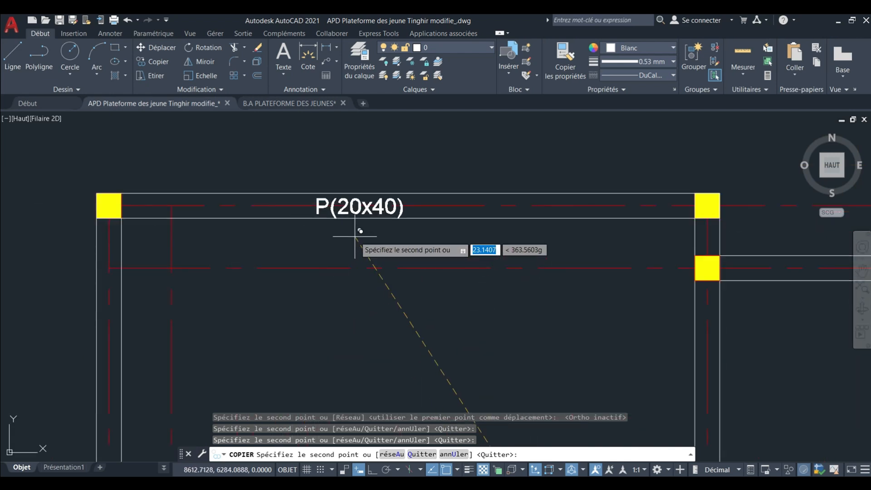
Place a copy of the P(20x40) label on the short horizontal beam of the lower-left bay.
{"action": "scroll", "coordinate": [397, 234], "scroll_direction": "down", "scroll_amount": 10}
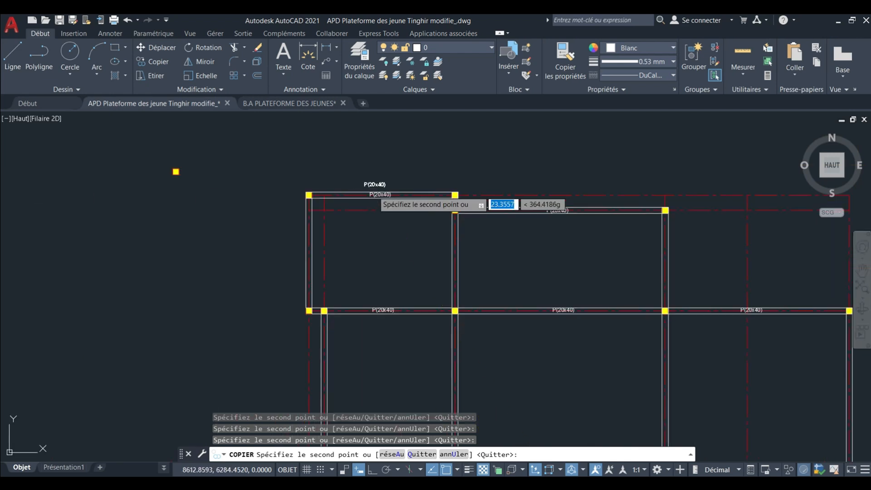
{"action": "scroll", "coordinate": [381, 254], "scroll_direction": "up", "scroll_amount": 6}
{"action": "scroll", "coordinate": [369, 352], "scroll_direction": "up", "scroll_amount": 7}
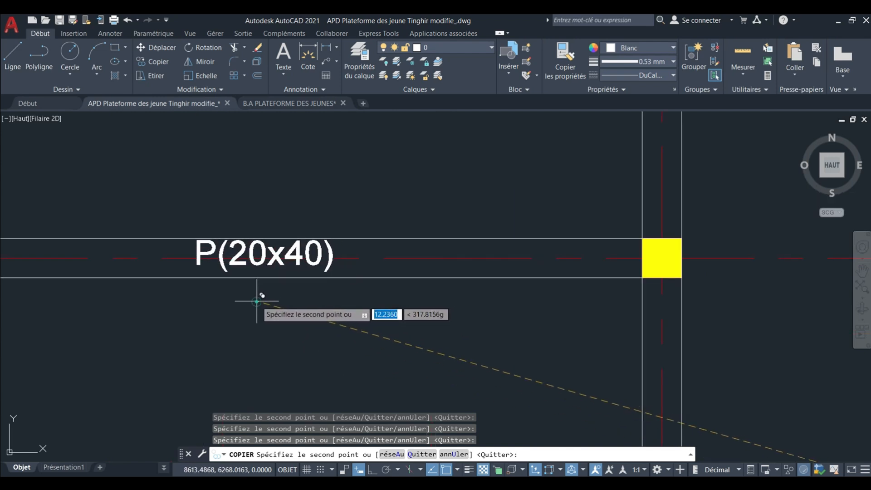
Place a copy of the P(20x40) label beside the upper-left bay's outer vertical beam and end the Copy command.
{"action": "scroll", "coordinate": [388, 260], "scroll_direction": "down", "scroll_amount": 9}
{"action": "mouse_move", "coordinate": [379, 262]}
{"action": "middle_mouse_down"}
{"action": "mouse_move", "coordinate": [363, 305]}
{"action": "mouse_move", "coordinate": [396, 438]}
{"action": "middle_mouse_up"}
{"action": "scroll", "coordinate": [377, 310], "scroll_direction": "down", "scroll_amount": 5}
{"action": "scroll", "coordinate": [363, 363], "scroll_direction": "up", "scroll_amount": 7}
{"action": "scroll", "coordinate": [416, 343], "scroll_direction": "up", "scroll_amount": 2}
{"action": "middle_click_drag", "start_coordinate": [416, 342], "coordinate": [414, 404]}
{"action": "middle_click_drag", "start_coordinate": [416, 326], "coordinate": [414, 412]}
{"action": "scroll", "coordinate": [417, 374], "scroll_direction": "down", "scroll_amount": 2}
{"action": "middle_click_drag", "start_coordinate": [417, 362], "coordinate": [410, 375]}
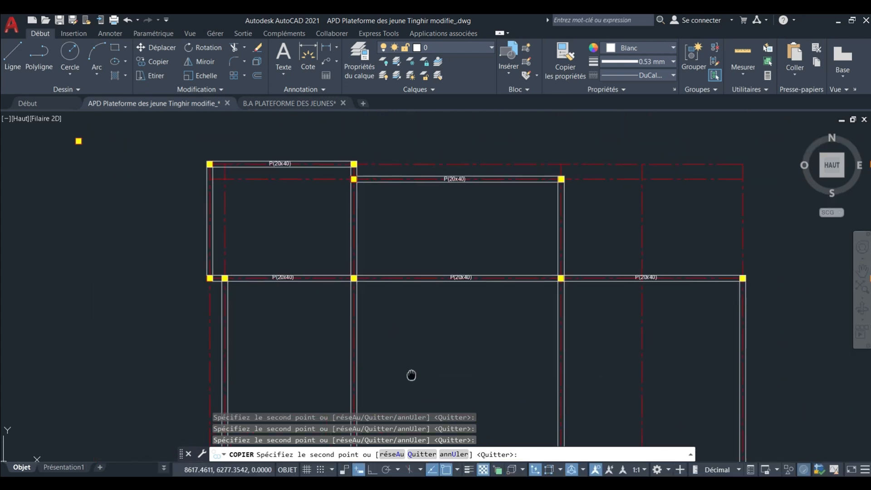
{"action": "scroll", "coordinate": [262, 234], "scroll_direction": "up", "scroll_amount": 4}
{"action": "middle_click_drag", "start_coordinate": [263, 234], "coordinate": [337, 351]}
{"action": "scroll", "coordinate": [214, 303], "scroll_direction": "up", "scroll_amount": 2}
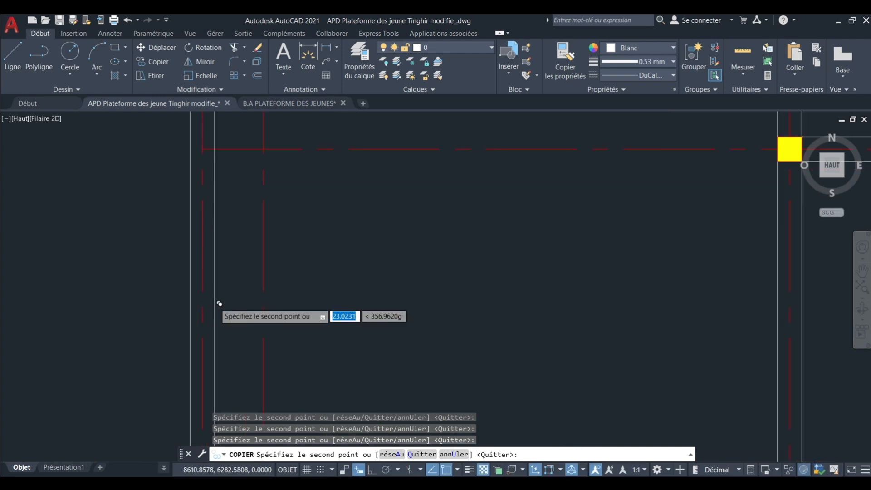
{"action": "middle_click_drag", "start_coordinate": [218, 341], "coordinate": [261, 287]}
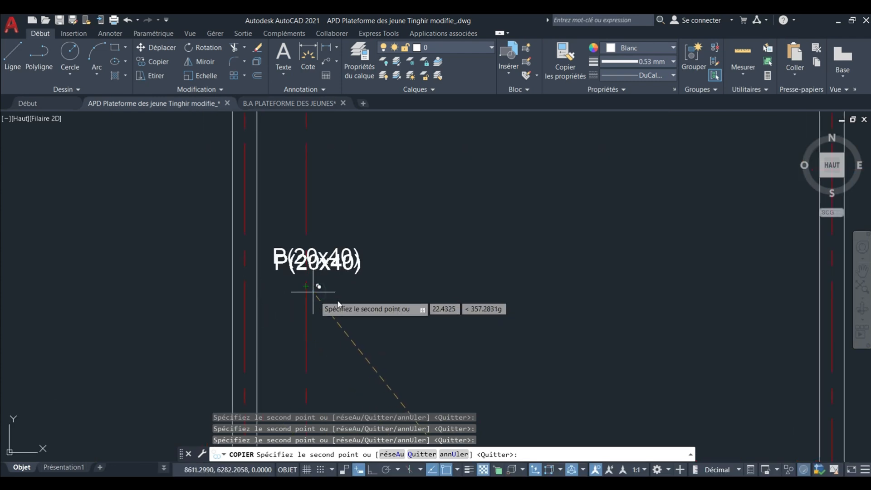
{"action": "key", "text": "Escape"}
Rotate the P(20x40) label beside the upper-left bay's outer vertical beam a quarter turn with Ortho on, so it reads upward.
{"action": "left_click", "coordinate": [330, 249]}
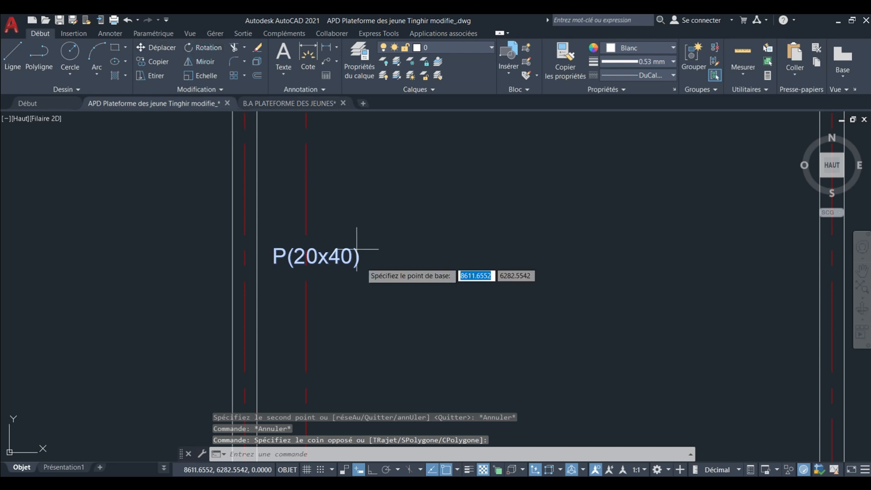
{"action": "left_click", "coordinate": [321, 251]}
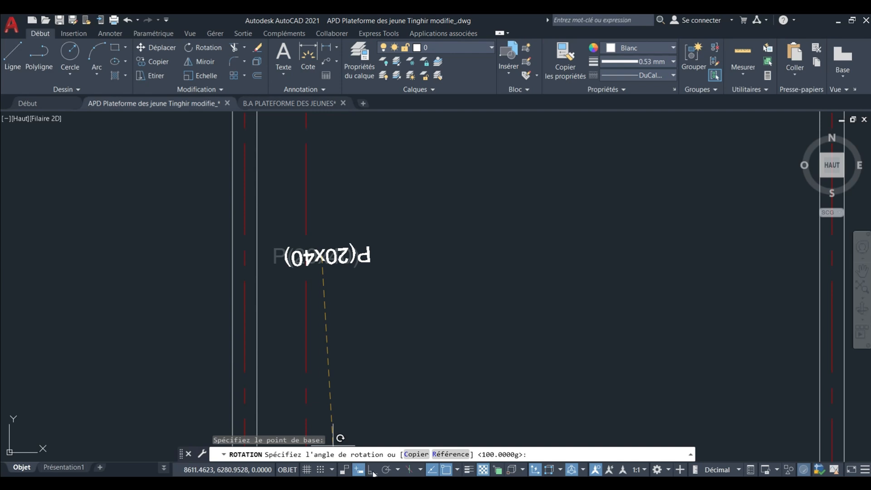
{"action": "left_click", "coordinate": [82, 266]}
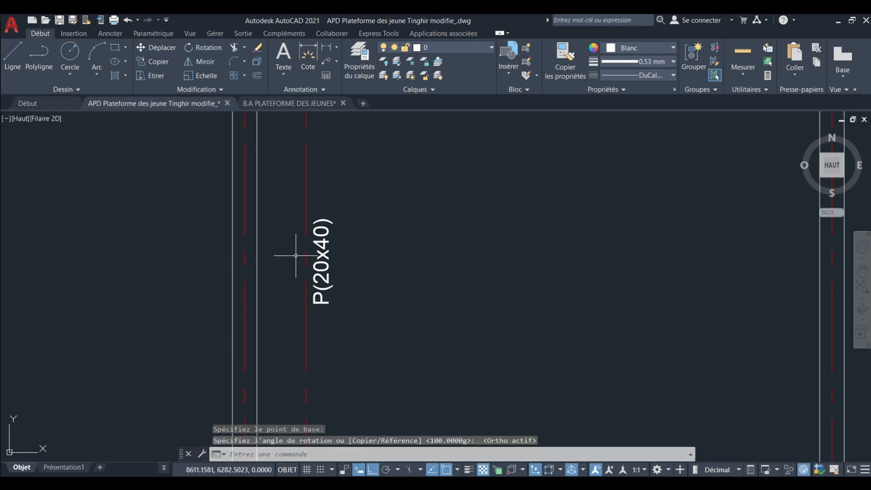
{"action": "scroll", "coordinate": [308, 261], "scroll_direction": "down", "scroll_amount": 5}
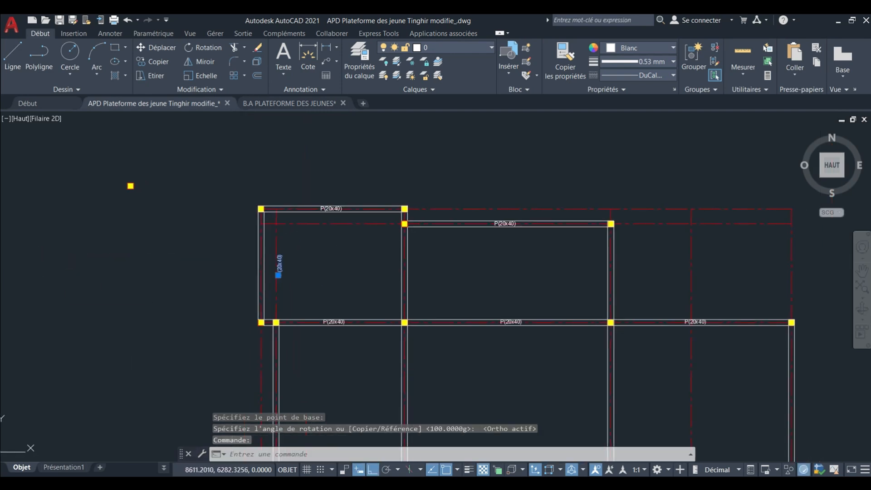
Move the rotated P(20x40) label sideways onto the upper-left bay's outer vertical beam.
{"action": "scroll", "coordinate": [295, 252], "scroll_direction": "up", "scroll_amount": 2}
{"action": "left_click", "coordinate": [162, 47]}
{"action": "scroll", "coordinate": [319, 285], "scroll_direction": "up", "scroll_amount": 3}
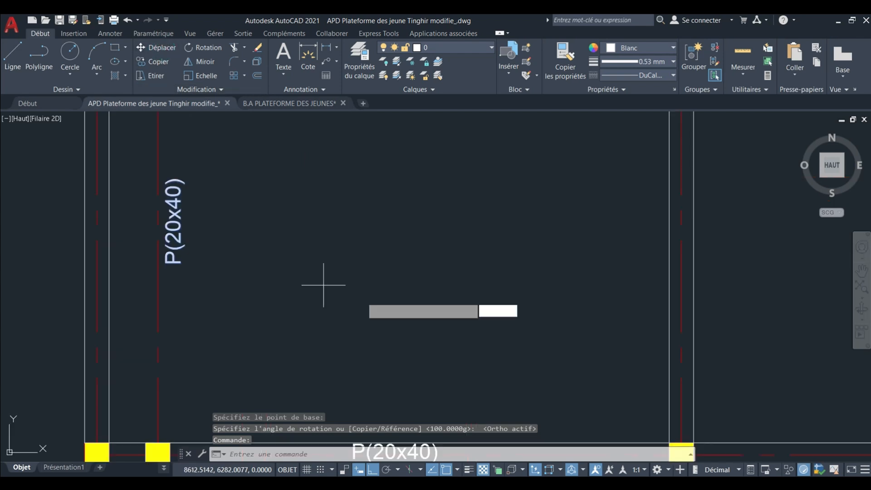
{"action": "left_click", "coordinate": [379, 291]}
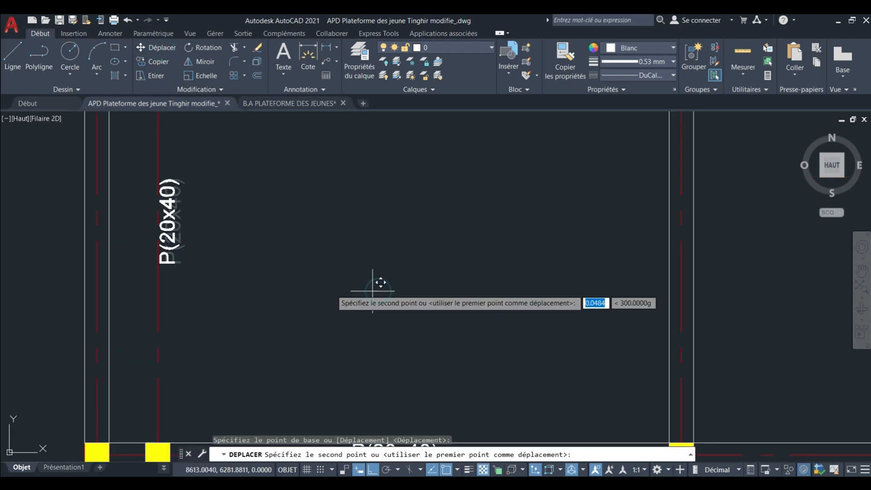
{"action": "left_click", "coordinate": [300, 286]}
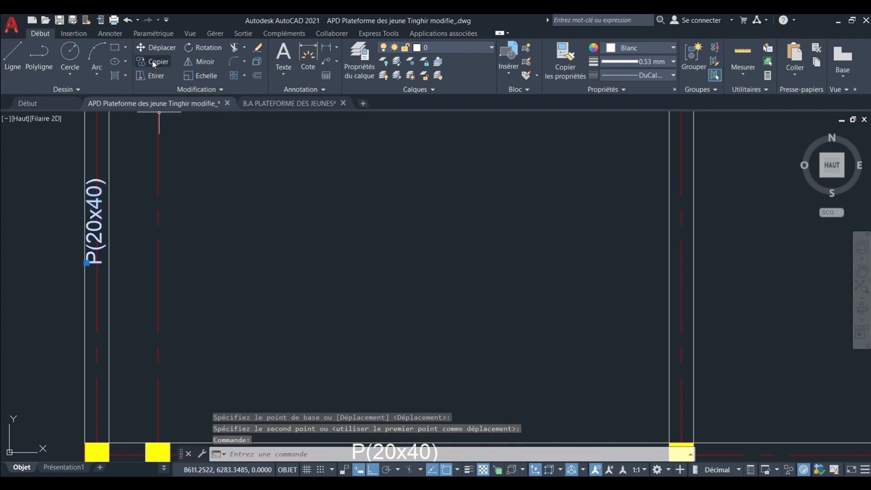
Copy the vertical P(20x40) label horizontally onto the two other vertical beams of the top row of bays and end the Copy command.
{"action": "left_click", "coordinate": [18, 216]}
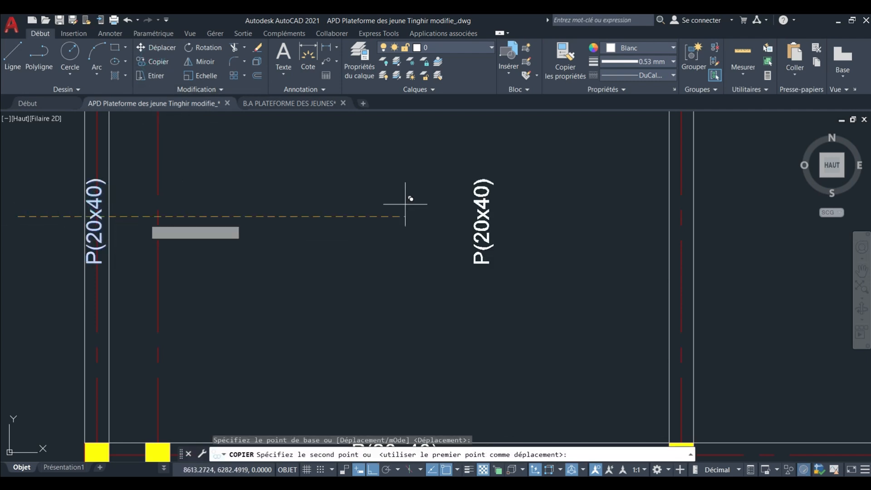
{"action": "middle_click_drag", "start_coordinate": [671, 164], "coordinate": [429, 203]}
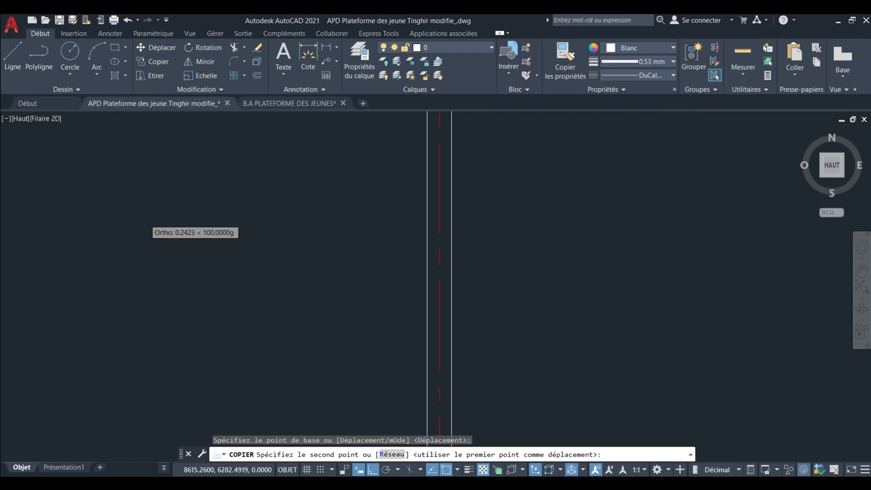
{"action": "left_click", "coordinate": [361, 222]}
{"action": "scroll", "coordinate": [282, 243], "scroll_direction": "down", "scroll_amount": 5}
{"action": "scroll", "coordinate": [320, 249], "scroll_direction": "up", "scroll_amount": 3}
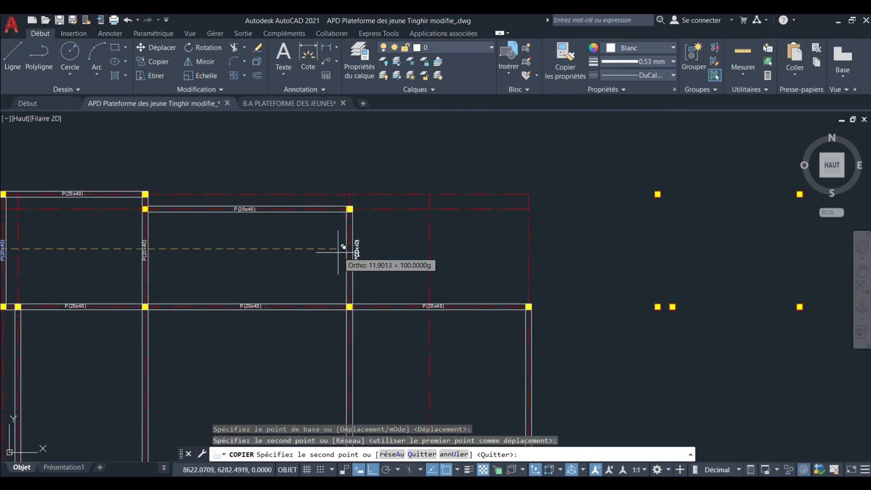
{"action": "scroll", "coordinate": [338, 250], "scroll_direction": "up", "scroll_amount": 7}
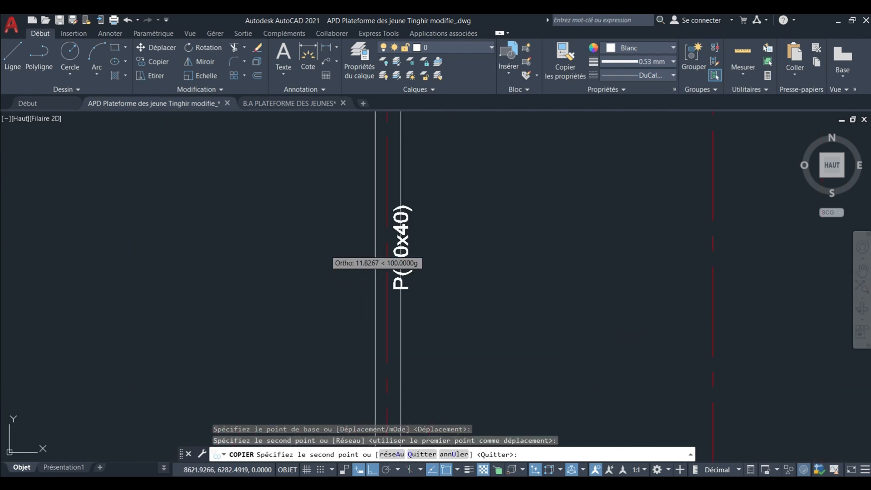
{"action": "left_click", "coordinate": [311, 243]}
{"action": "scroll", "coordinate": [312, 206], "scroll_direction": "down", "scroll_amount": 5}
{"action": "key", "text": "Escape"}
Copy the P(20x40) labels of the top row's two inner vertical beams straight down onto the same beams in the tall bays below.
{"action": "middle_click_drag", "start_coordinate": [311, 233], "coordinate": [409, 209]}
{"action": "left_click", "coordinate": [425, 193]}
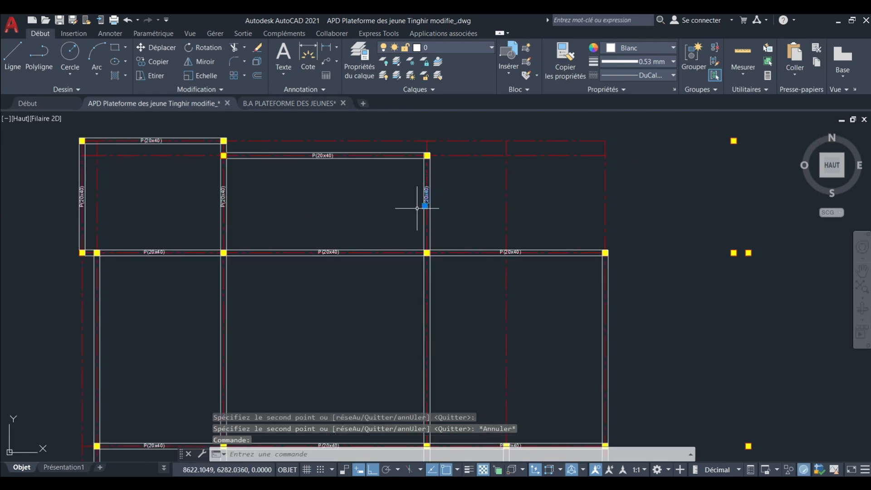
{"action": "left_click", "coordinate": [222, 192]}
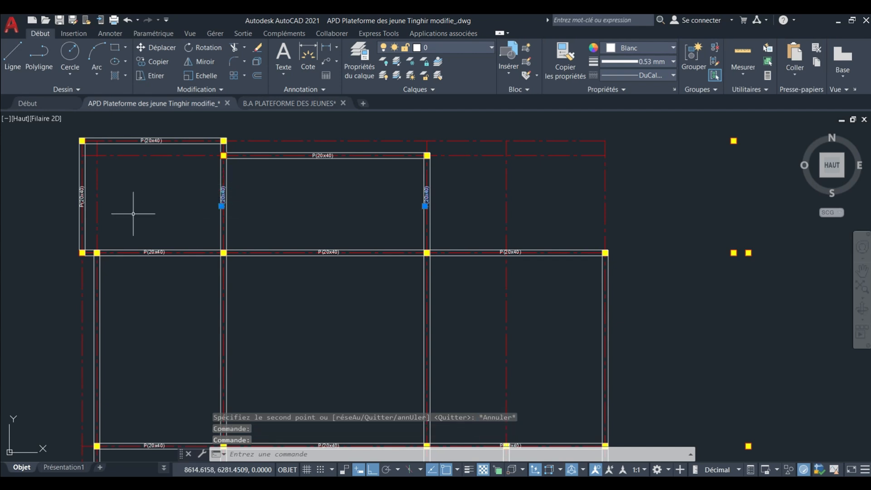
{"action": "middle_click_drag", "start_coordinate": [81, 191], "coordinate": [98, 175]}
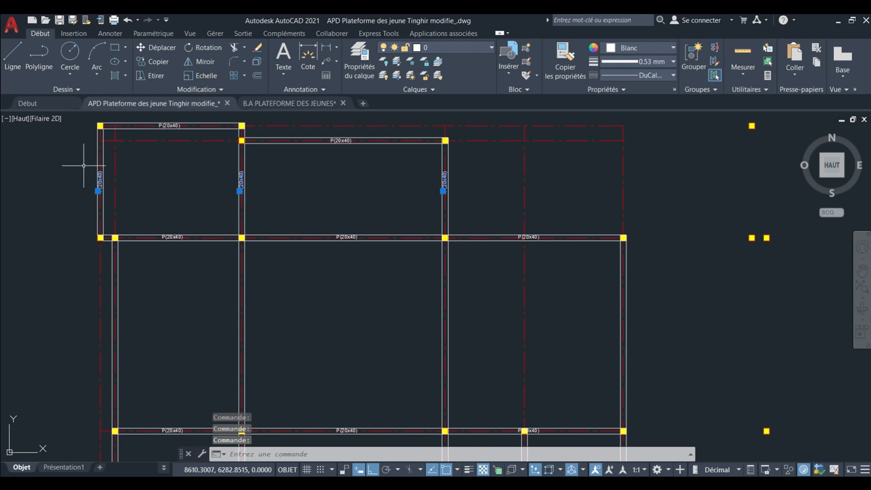
{"action": "left_click", "coordinate": [112, 207], "text": "shift"}
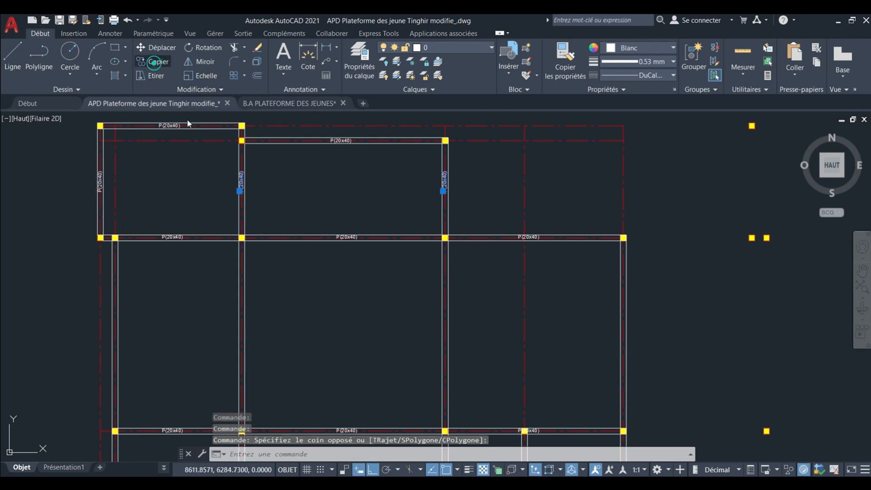
{"action": "left_click", "coordinate": [154, 63]}
{"action": "left_click", "coordinate": [302, 178]}
{"action": "middle_click_drag", "start_coordinate": [306, 328], "coordinate": [304, 244]}
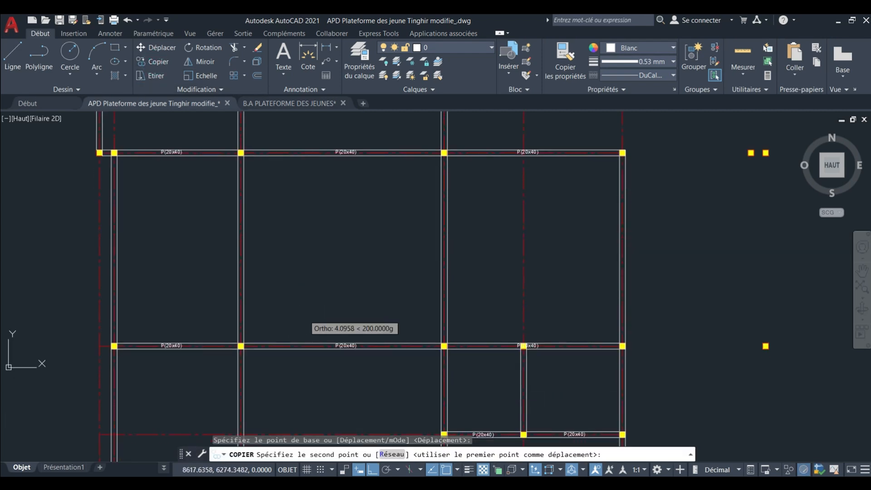
{"action": "left_click", "coordinate": [299, 247]}
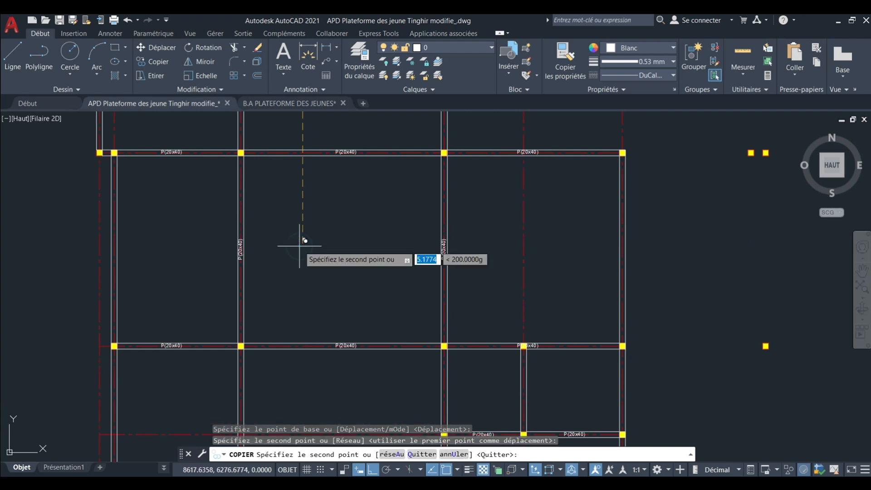
Place two more copies of the vertical label pair farther down the same beams, in the lower and lowest bays, and end the Copy command.
{"action": "scroll", "coordinate": [307, 254], "scroll_direction": "down", "scroll_amount": 4}
{"action": "scroll", "coordinate": [311, 286], "scroll_direction": "up", "scroll_amount": 2}
{"action": "middle_click_drag", "start_coordinate": [310, 294], "coordinate": [308, 259]}
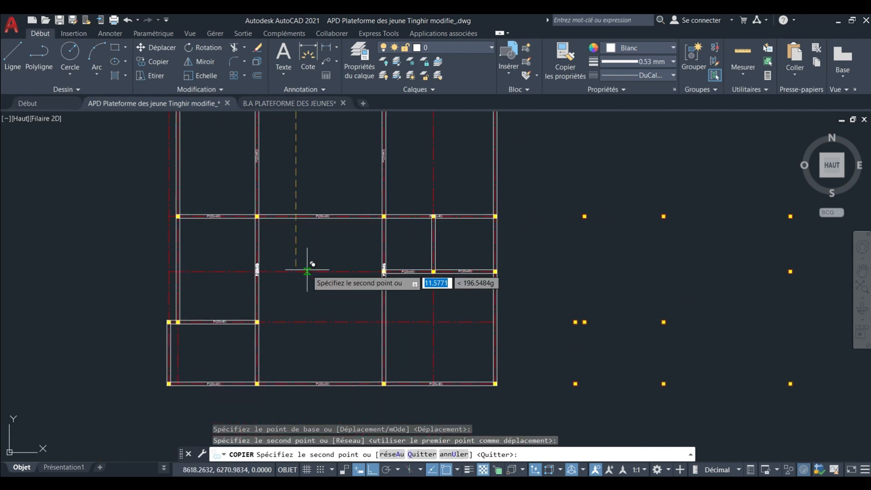
{"action": "left_click", "coordinate": [304, 286]}
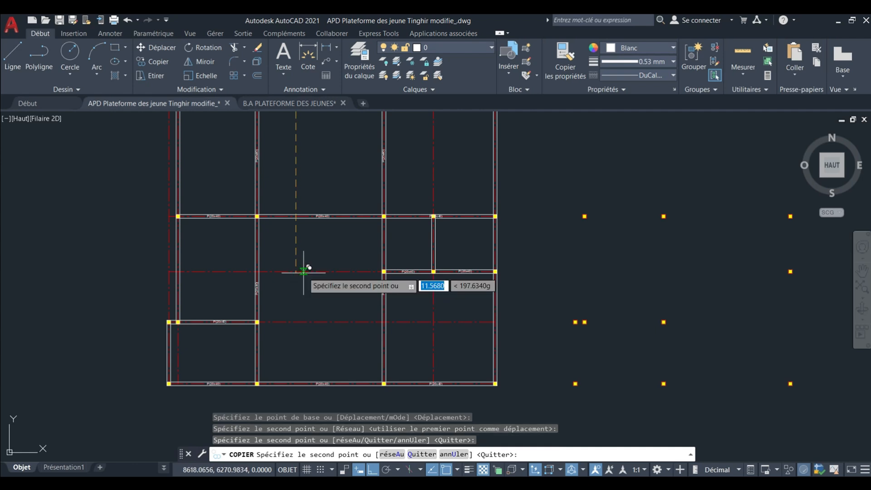
{"action": "scroll", "coordinate": [308, 281], "scroll_direction": "up", "scroll_amount": 1}
{"action": "scroll", "coordinate": [301, 303], "scroll_direction": "up", "scroll_amount": 1}
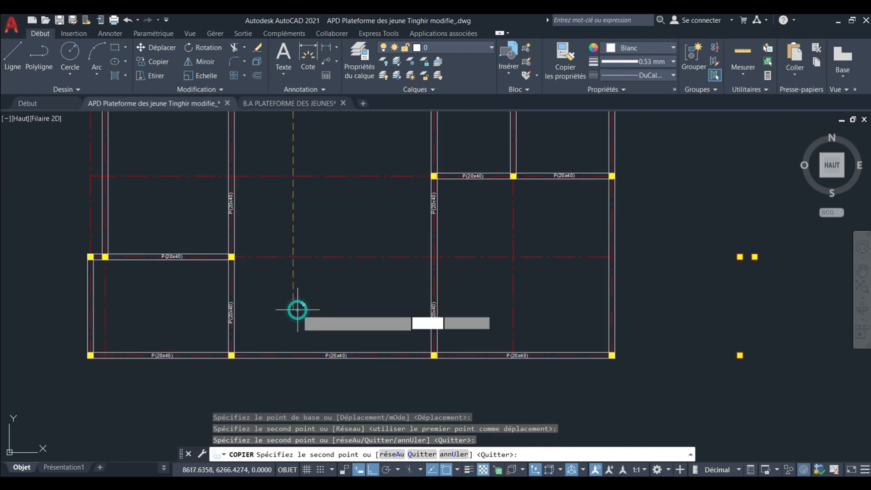
{"action": "key", "text": "Escape"}
Delete the lowest P(20x40) label on the vertical beam at the right side of the central bay.
{"action": "left_click", "coordinate": [378, 285]}
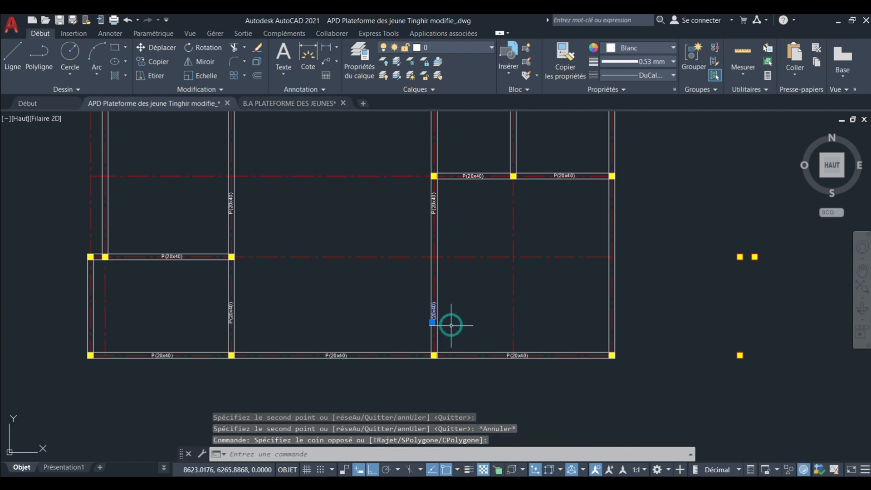
{"action": "key", "text": "Delete"}
{"action": "key", "text": "Delete"}
{"action": "scroll", "coordinate": [435, 321], "scroll_direction": "down", "scroll_amount": 3}
{"action": "scroll", "coordinate": [430, 262], "scroll_direction": "up", "scroll_amount": 3}
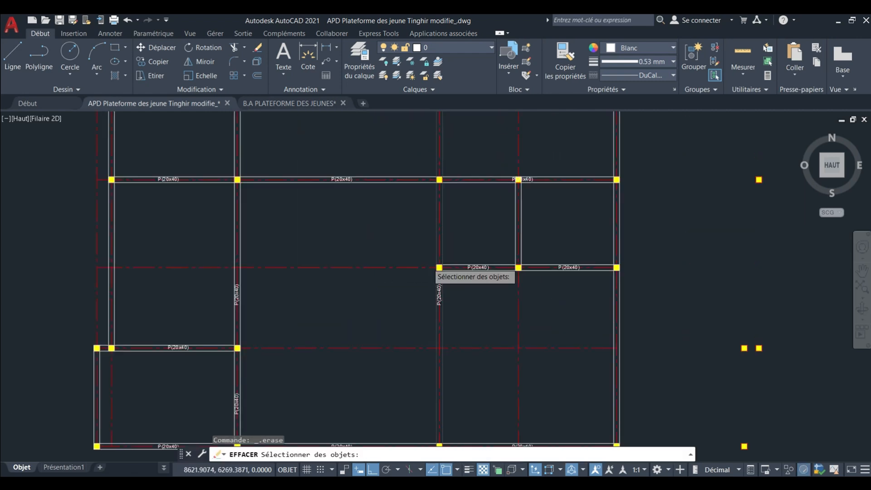
{"action": "key", "text": "Escape"}
Copy the vertical label just below the short two-span beam up to the same vertical beam's segment above it, and end the Copy command.
{"action": "middle_click_drag", "start_coordinate": [440, 290], "coordinate": [434, 284]}
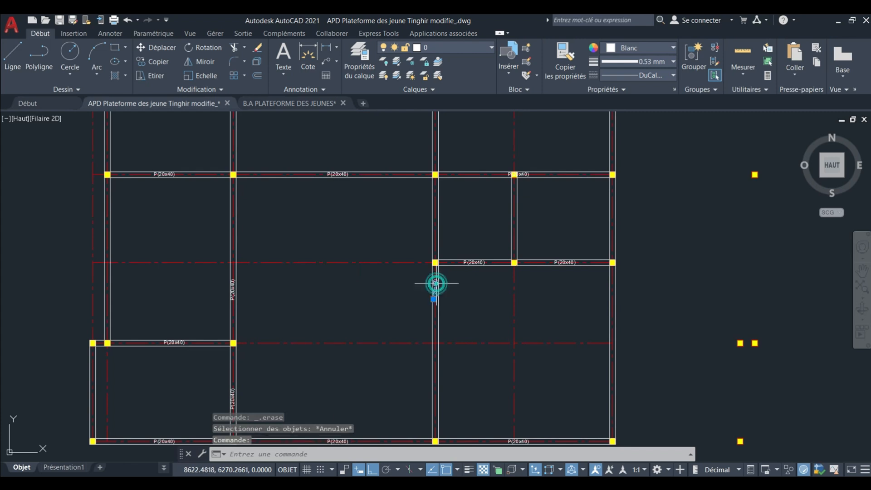
{"action": "scroll", "coordinate": [434, 281], "scroll_direction": "up", "scroll_amount": 2}
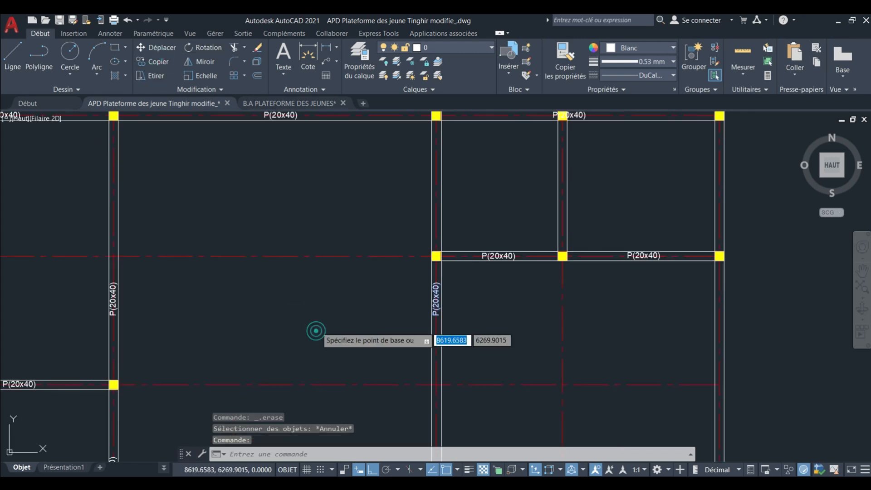
{"action": "left_click", "coordinate": [321, 203]}
{"action": "scroll", "coordinate": [317, 210], "scroll_direction": "down", "scroll_amount": 4}
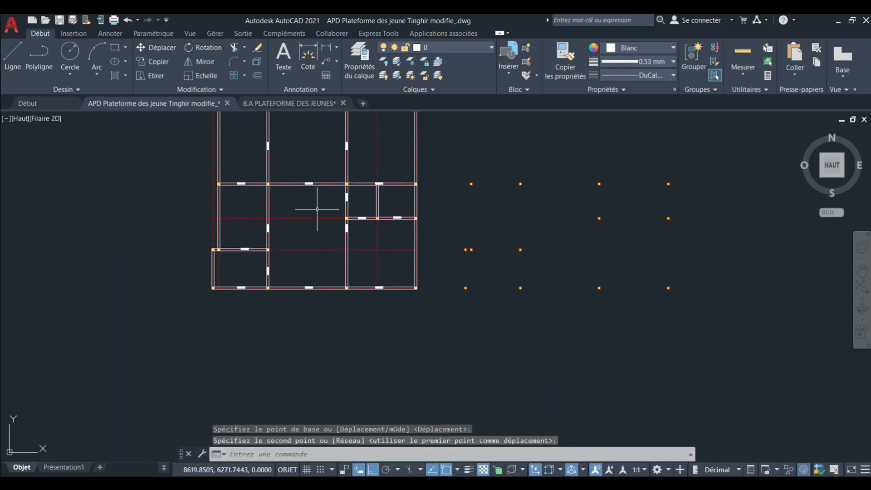
{"action": "left_click", "coordinate": [317, 209]}
{"action": "key", "text": "Escape"}
Copy that upper segment's vertical P(20x40) label horizontally towards the short vertical beam in the middle of the two-span beam.
{"action": "scroll", "coordinate": [317, 207], "scroll_direction": "up", "scroll_amount": 5}
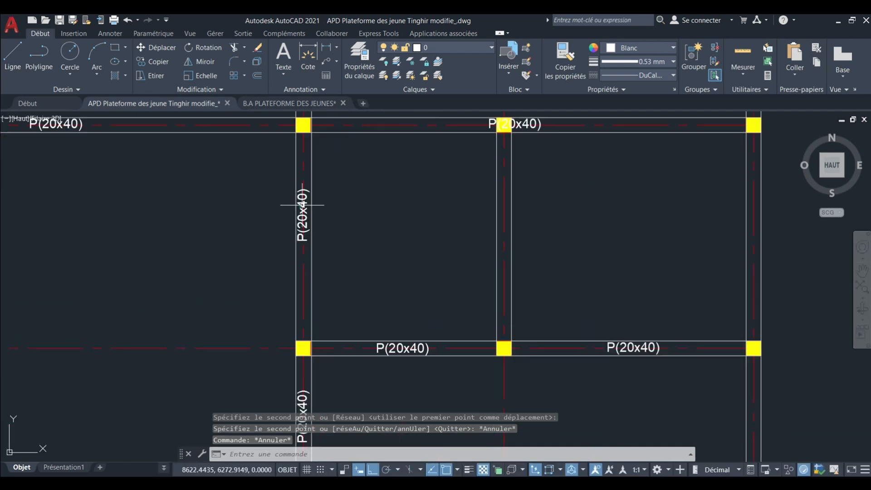
{"action": "left_click", "coordinate": [301, 205]}
{"action": "left_click", "coordinate": [158, 62]}
{"action": "left_click", "coordinate": [110, 230]}
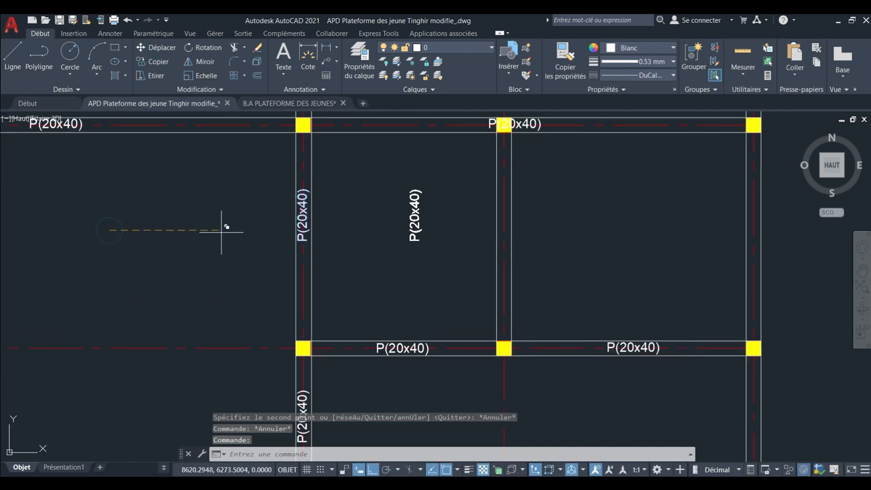
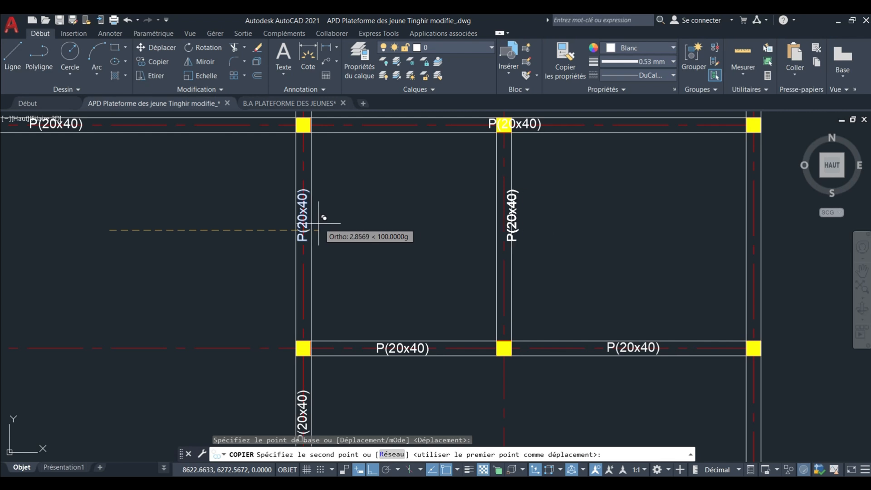
Copy the vertical P(20x40) label horizontally onto the short vertical beam above the middle column of the two-span beam, and end the Copy command.
{"action": "scroll", "coordinate": [313, 225], "scroll_direction": "up", "scroll_amount": 4}
{"action": "key", "text": "Escape"}
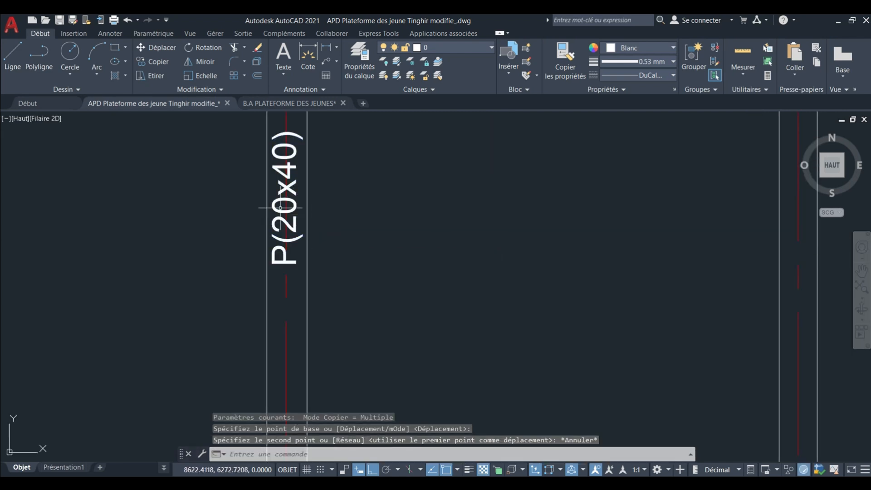
{"action": "left_click", "coordinate": [270, 187]}
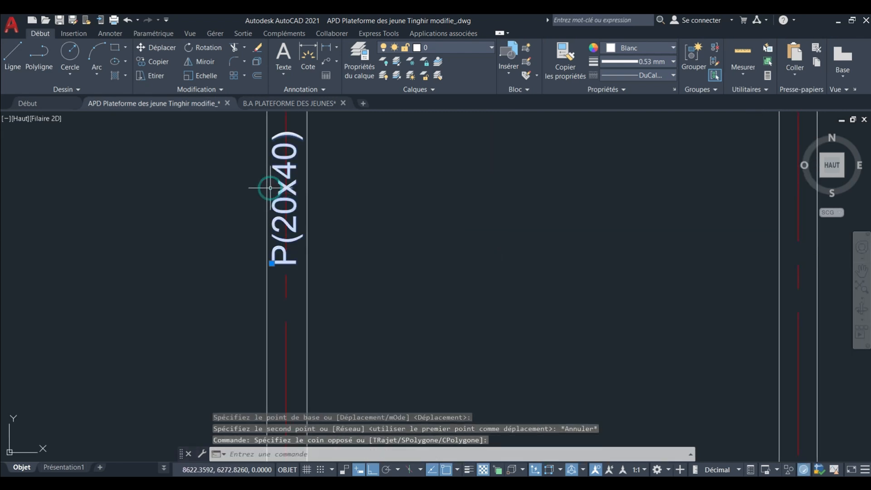
{"action": "left_click", "coordinate": [222, 238]}
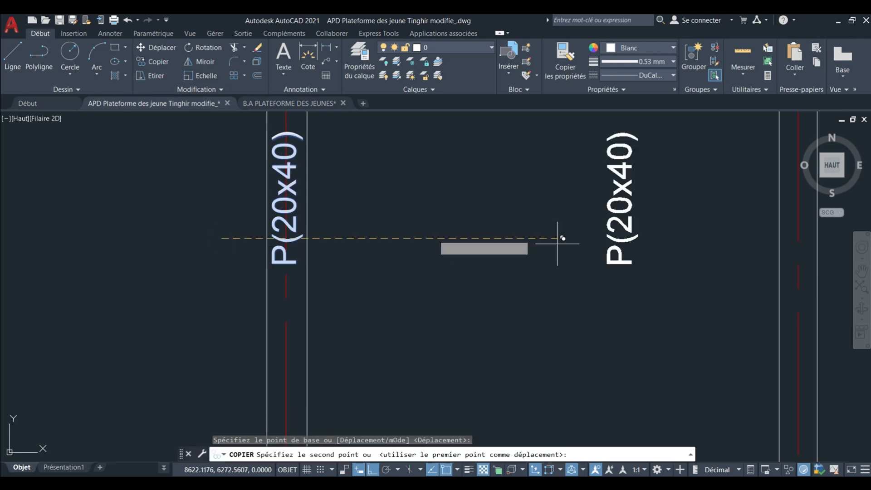
{"action": "middle_click_drag", "start_coordinate": [560, 239], "coordinate": [408, 274]}
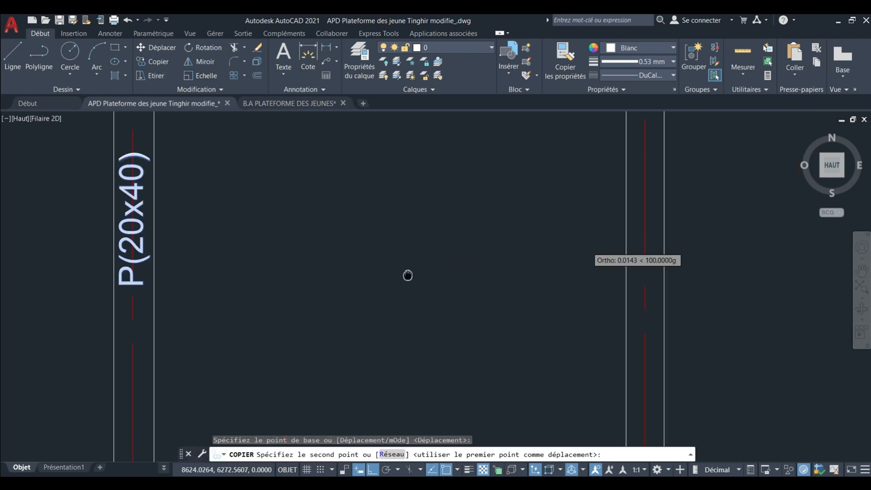
{"action": "left_click", "coordinate": [545, 271]}
{"action": "scroll", "coordinate": [550, 272], "scroll_direction": "down", "scroll_amount": 8}
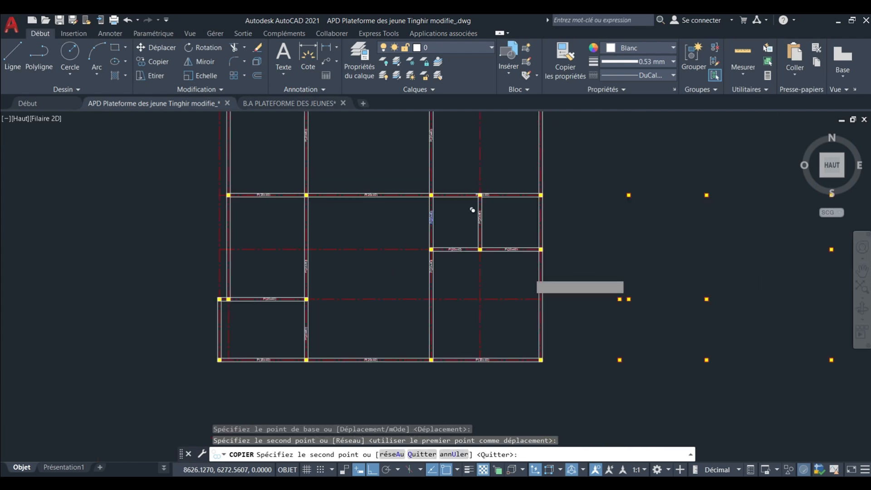
{"action": "key", "text": "Escape"}
Move the vertical P(20x40) label below the two-span beam's first column straight down to the horizontal axis crossing that vertical beam.
{"action": "middle_click_drag", "start_coordinate": [495, 272], "coordinate": [420, 269]}
{"action": "scroll", "coordinate": [385, 324], "scroll_direction": "up", "scroll_amount": 2}
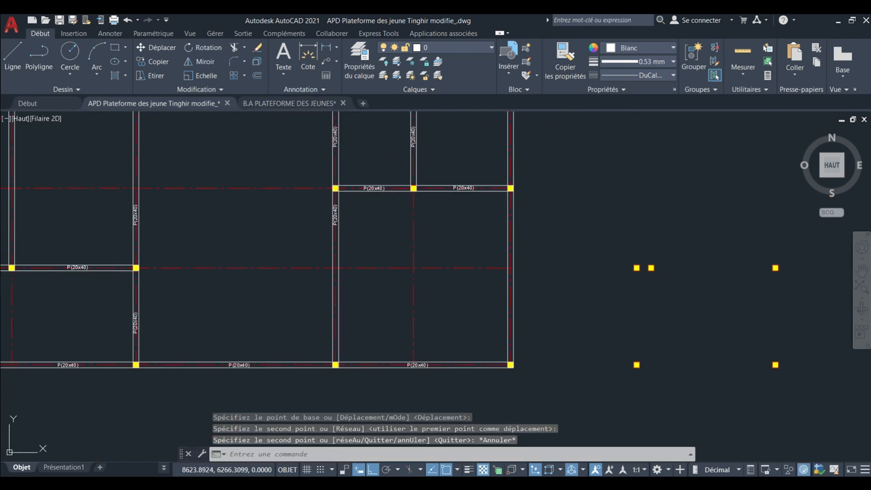
{"action": "left_click", "coordinate": [332, 218]}
{"action": "scroll", "coordinate": [329, 203], "scroll_direction": "up", "scroll_amount": 2}
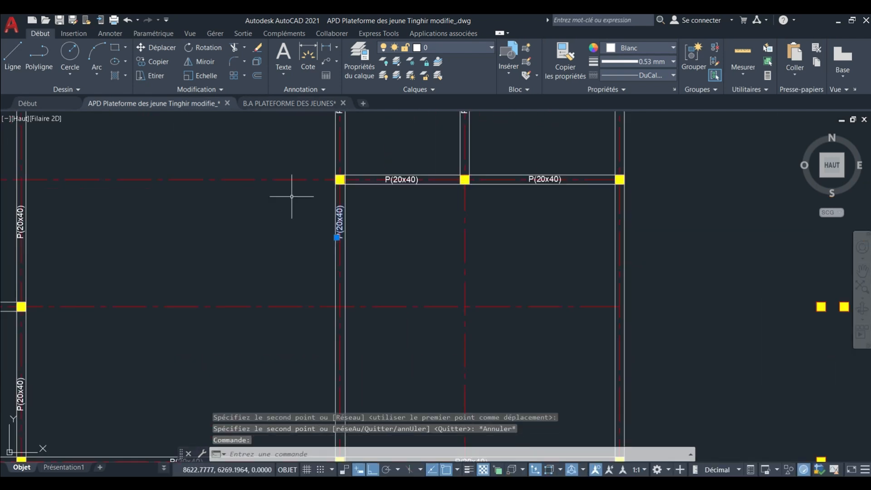
{"action": "left_click", "coordinate": [422, 230]}
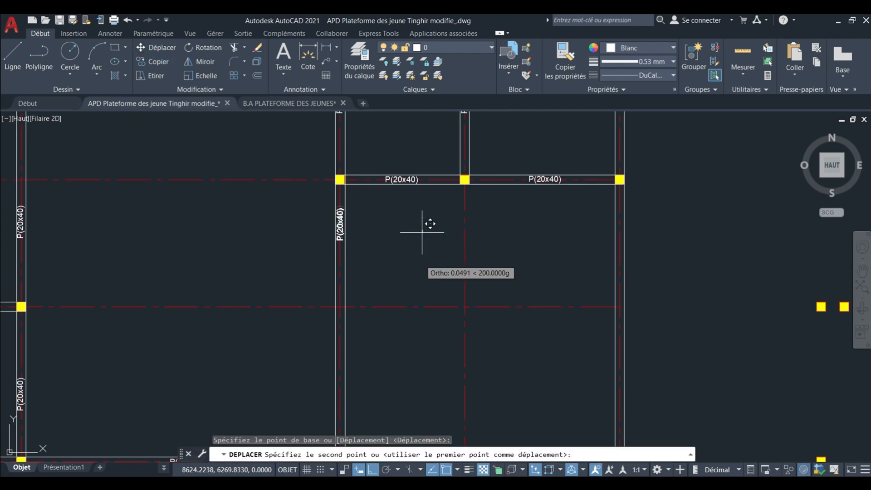
{"action": "key", "text": "Escape"}
{"action": "key", "text": "Escape"}
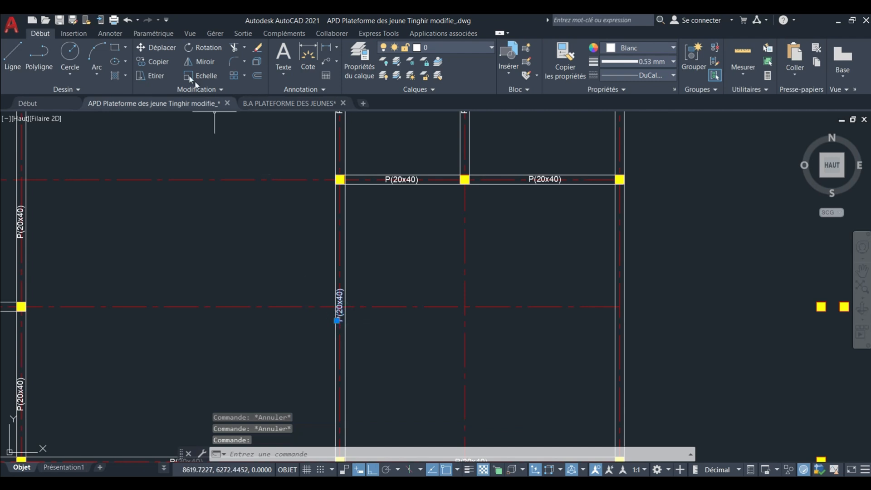
Copy that vertical P(20x40) label horizontally onto the outer vertical beam on the far side of the same bay, and end the Copy command.
{"action": "left_click", "coordinate": [153, 62]}
{"action": "left_click", "coordinate": [295, 358]}
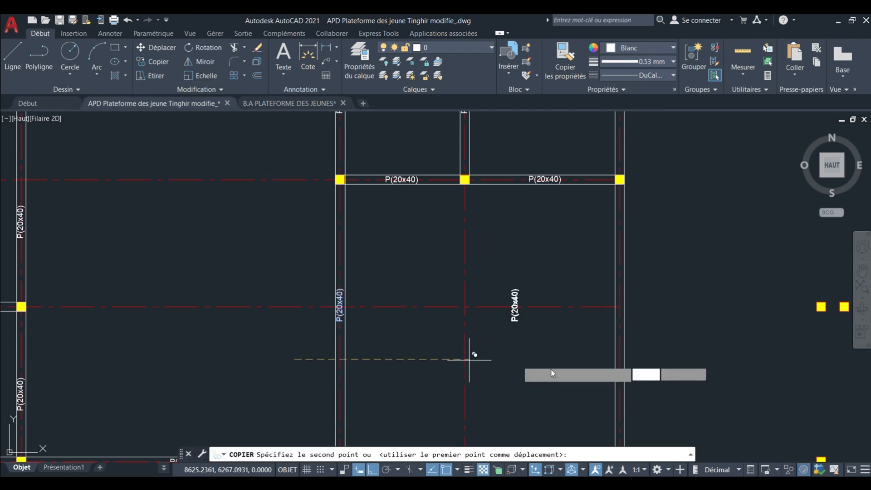
{"action": "scroll", "coordinate": [559, 370], "scroll_direction": "up", "scroll_amount": 4}
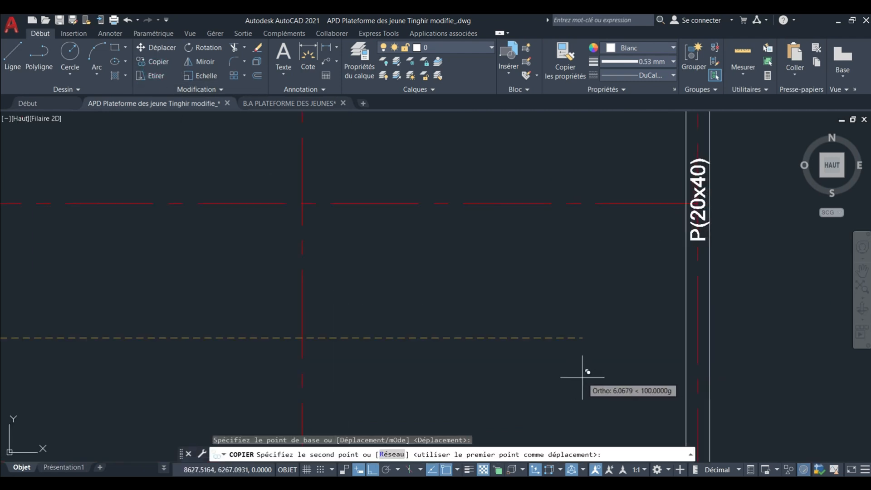
{"action": "left_click", "coordinate": [583, 377]}
{"action": "scroll", "coordinate": [514, 316], "scroll_direction": "down", "scroll_amount": 5}
{"action": "key", "text": "Escape"}
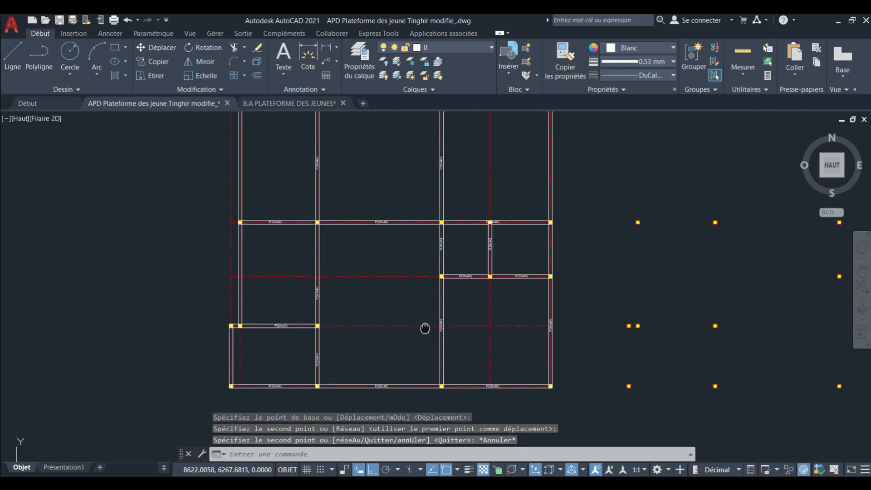
Copy the vertical P(20x40) label above the short lower-left horizontal beam's inner column horizontally onto the leftmost vertical beam of that bay.
{"action": "scroll", "coordinate": [424, 326], "scroll_direction": "up", "scroll_amount": 6}
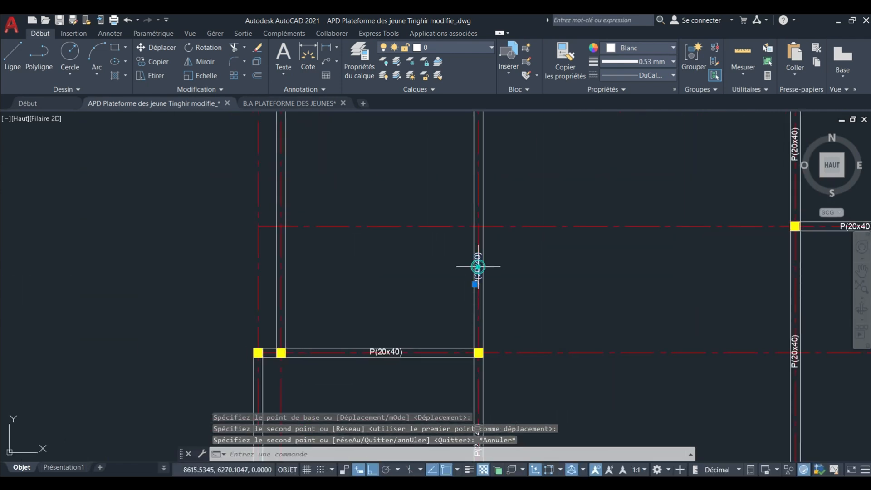
{"action": "middle_click_drag", "start_coordinate": [477, 267], "coordinate": [505, 289]}
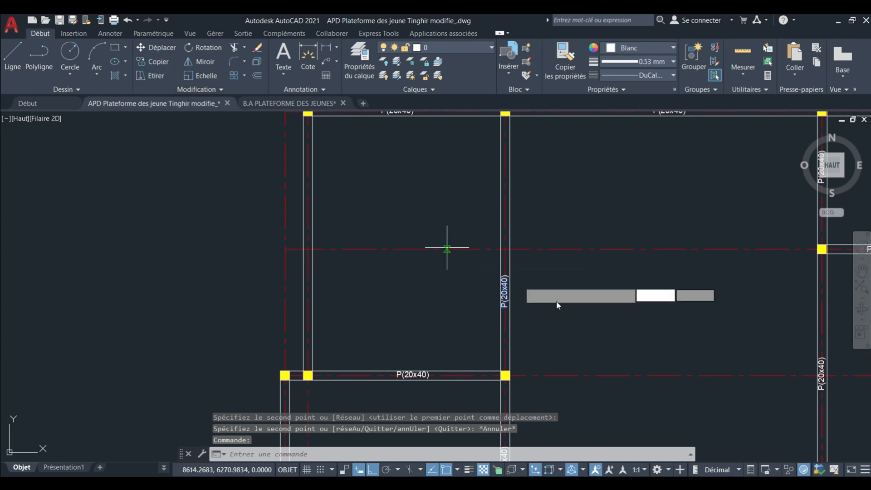
{"action": "left_click", "coordinate": [572, 305]}
{"action": "scroll", "coordinate": [369, 293], "scroll_direction": "up", "scroll_amount": 4}
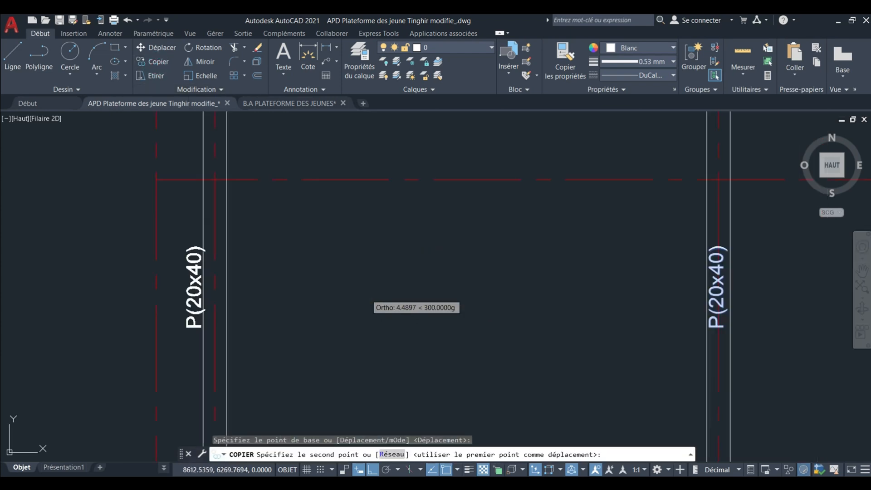
{"action": "left_click", "coordinate": [386, 287]}
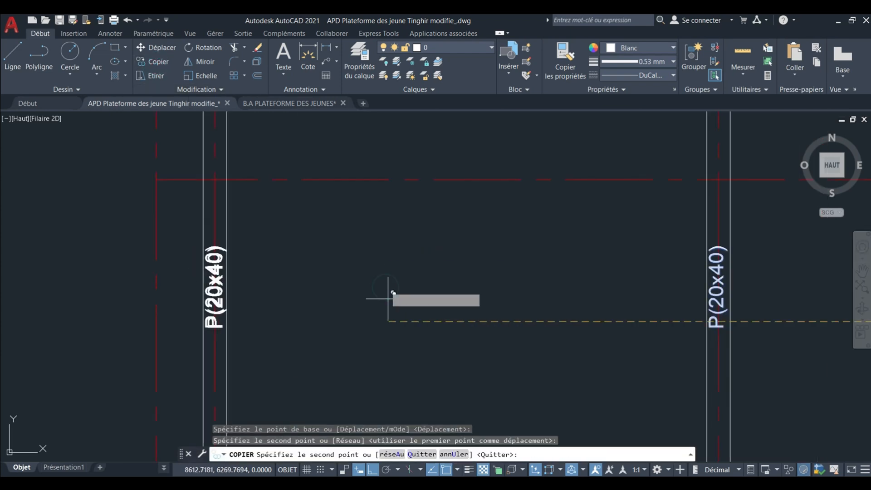
{"action": "scroll", "coordinate": [393, 300], "scroll_direction": "down", "scroll_amount": 5}
{"action": "key", "text": "Escape"}
Move the copied P(20x40) label straight up the leftmost vertical beam to the horizontal axis at mid-bay.
{"action": "scroll", "coordinate": [375, 301], "scroll_direction": "up", "scroll_amount": 3}
{"action": "scroll", "coordinate": [396, 287], "scroll_direction": "up", "scroll_amount": 2}
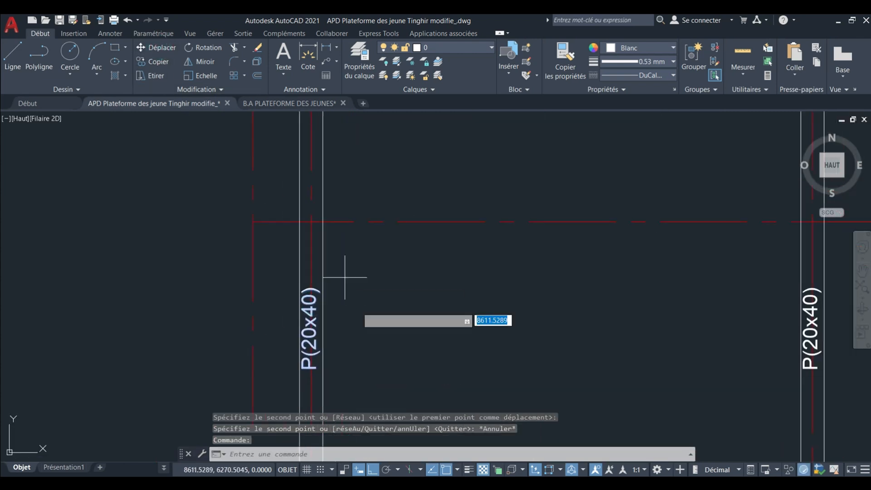
{"action": "left_click", "coordinate": [372, 343]}
{"action": "middle_click_drag", "start_coordinate": [381, 205], "coordinate": [377, 254]}
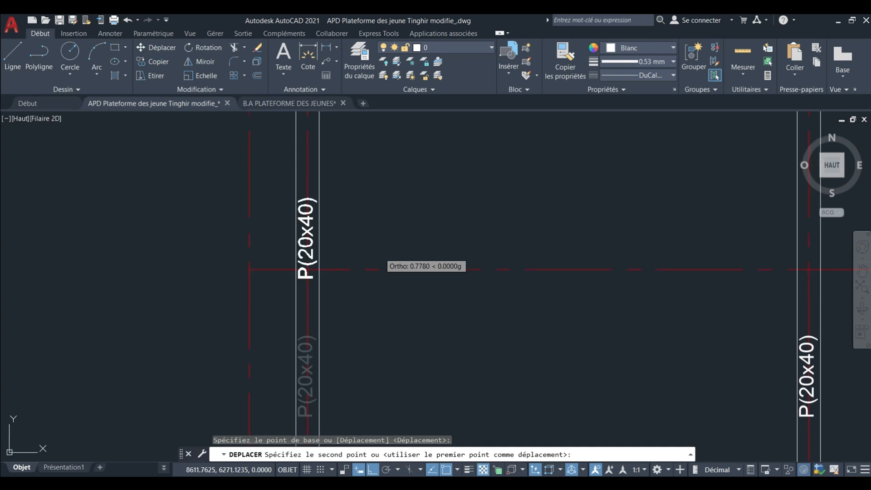
{"action": "left_click", "coordinate": [377, 294]}
{"action": "scroll", "coordinate": [378, 294], "scroll_direction": "down", "scroll_amount": 4}
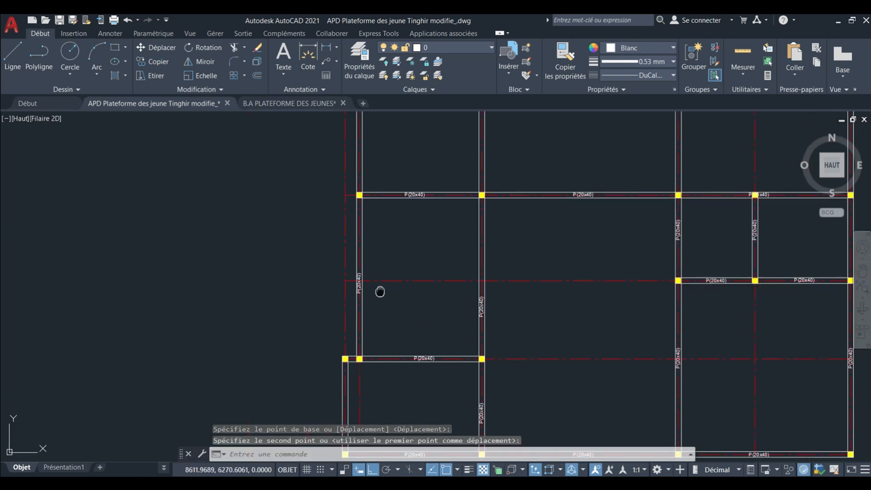
Move the neighbouring vertical beam's P(20x40) label straight up to align with the leftmost beam's label at the horizontal axis.
{"action": "scroll", "coordinate": [369, 291], "scroll_direction": "up", "scroll_amount": 3}
{"action": "scroll", "coordinate": [369, 292], "scroll_direction": "down", "scroll_amount": 3}
{"action": "scroll", "coordinate": [340, 274], "scroll_direction": "down", "scroll_amount": 2}
{"action": "scroll", "coordinate": [358, 295], "scroll_direction": "up", "scroll_amount": 6}
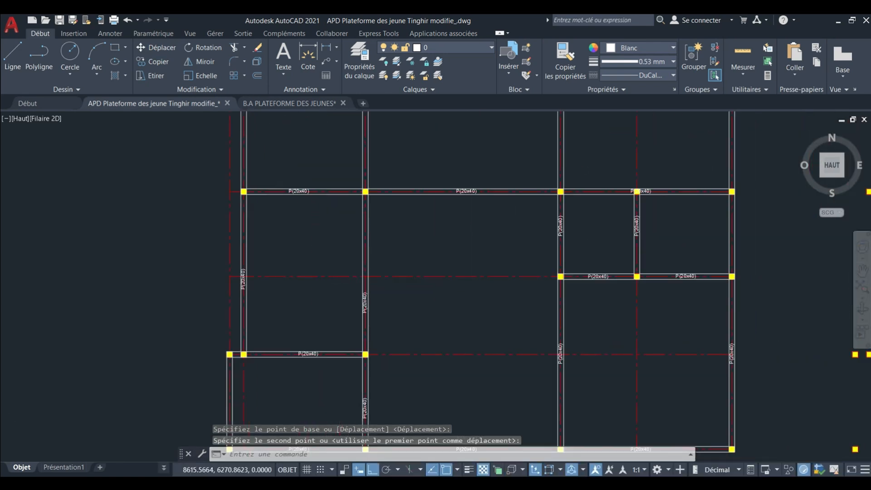
{"action": "left_click", "coordinate": [346, 310]}
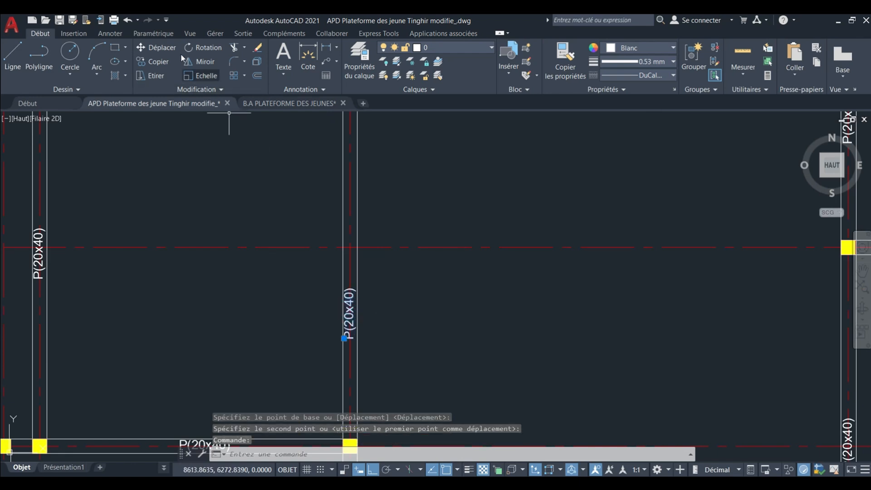
{"action": "left_click", "coordinate": [157, 48]}
{"action": "left_click", "coordinate": [268, 350]}
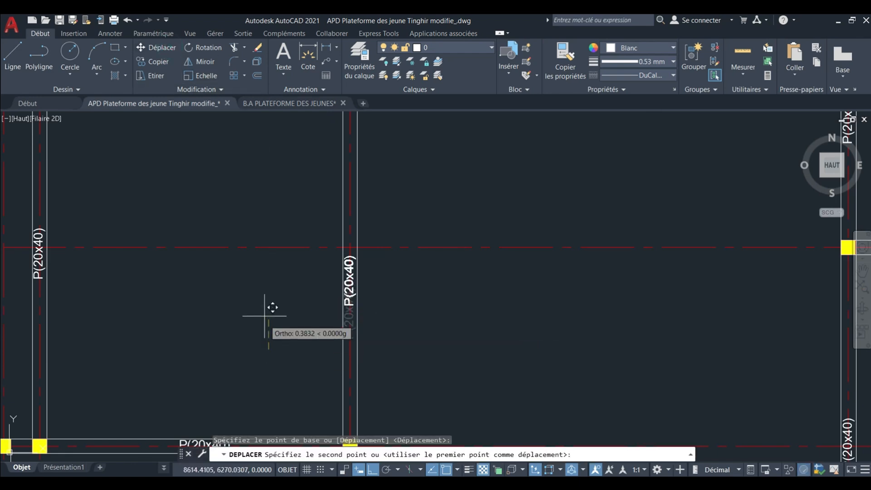
{"action": "left_click", "coordinate": [261, 288]}
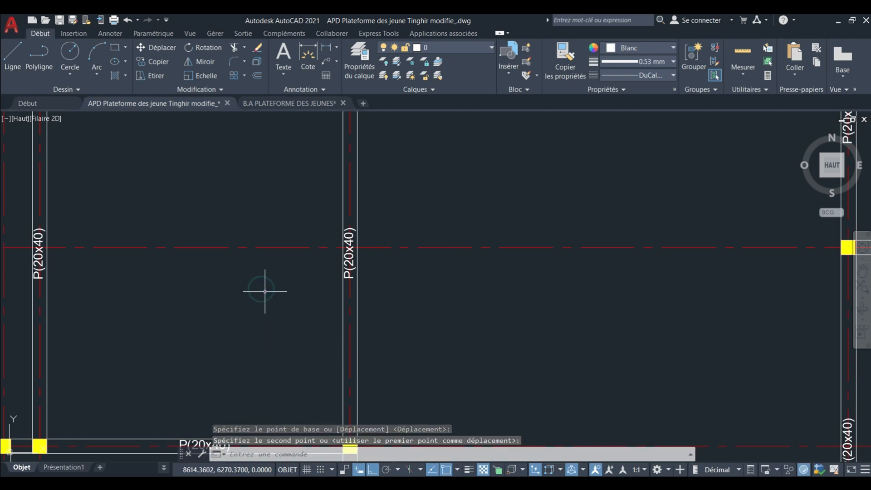
Examine the P(20x40) labels on the horizontal and vertical beams of the uppermost bays.
{"action": "scroll", "coordinate": [263, 292], "scroll_direction": "down", "scroll_amount": 7}
{"action": "mouse_move", "coordinate": [272, 290]}
{"action": "middle_mouse_down"}
{"action": "mouse_move", "coordinate": [287, 235]}
{"action": "mouse_move", "coordinate": [313, 208]}
{"action": "mouse_move", "coordinate": [324, 271]}
{"action": "middle_mouse_up"}
{"action": "scroll", "coordinate": [314, 268], "scroll_direction": "up", "scroll_amount": 6}
{"action": "scroll", "coordinate": [305, 211], "scroll_direction": "down", "scroll_amount": 4}
{"action": "scroll", "coordinate": [315, 199], "scroll_direction": "up", "scroll_amount": 6}
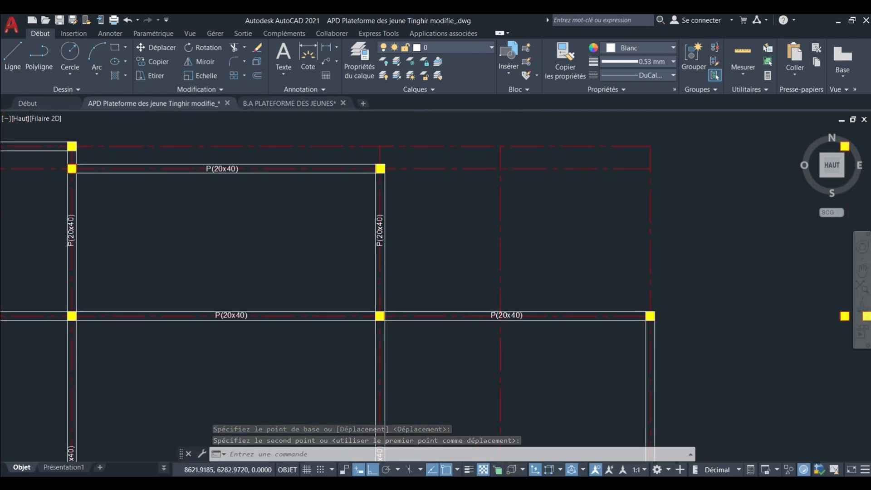
{"action": "scroll", "coordinate": [356, 216], "scroll_direction": "down", "scroll_amount": 4}
{"action": "scroll", "coordinate": [362, 219], "scroll_direction": "down", "scroll_amount": 4}
{"action": "mouse_move", "coordinate": [355, 251]}
{"action": "middle_mouse_down"}
{"action": "mouse_move", "coordinate": [345, 231]}
{"action": "mouse_move", "coordinate": [367, 301]}
{"action": "middle_mouse_up"}
{"action": "scroll", "coordinate": [342, 232], "scroll_direction": "up", "scroll_amount": 2}
{"action": "scroll", "coordinate": [316, 187], "scroll_direction": "up", "scroll_amount": 6}
{"action": "middle_click_drag", "start_coordinate": [371, 233], "coordinate": [348, 223]}
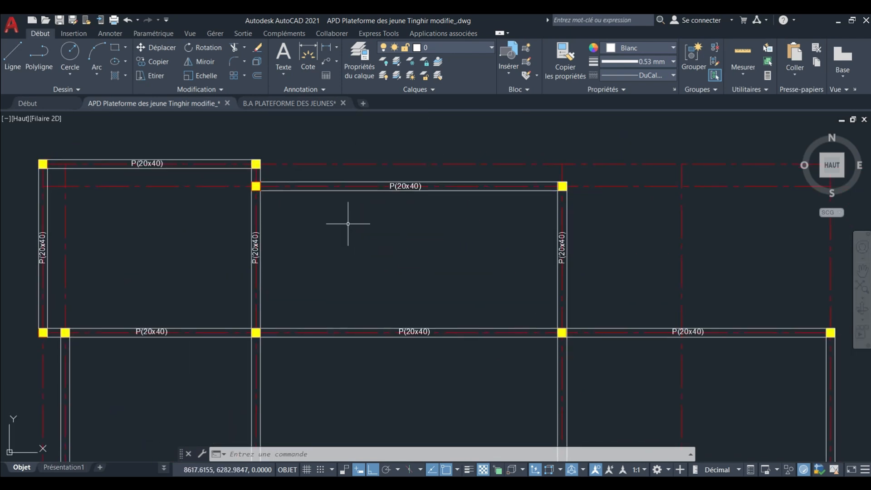
{"action": "scroll", "coordinate": [399, 199], "scroll_direction": "down", "scroll_amount": 2}
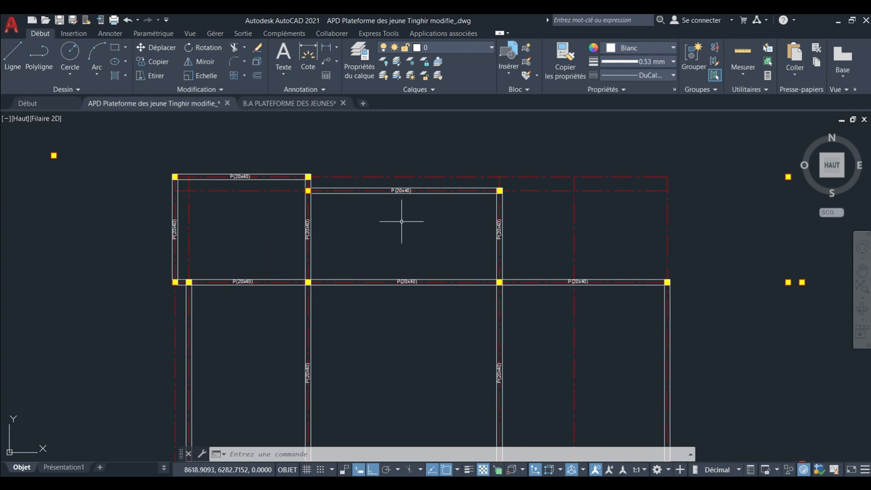
{"action": "scroll", "coordinate": [401, 222], "scroll_direction": "up", "scroll_amount": 2}
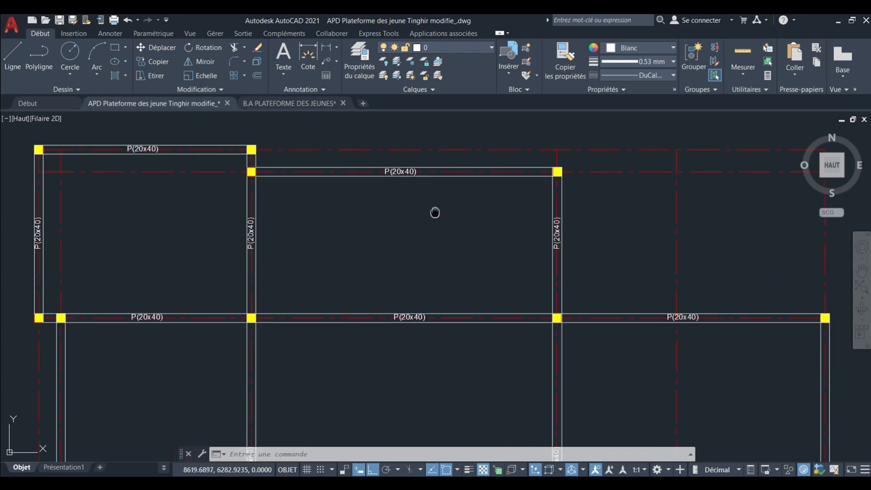
{"action": "middle_click_drag", "start_coordinate": [435, 213], "coordinate": [435, 239]}
{"action": "scroll", "coordinate": [389, 206], "scroll_direction": "up", "scroll_amount": 2}
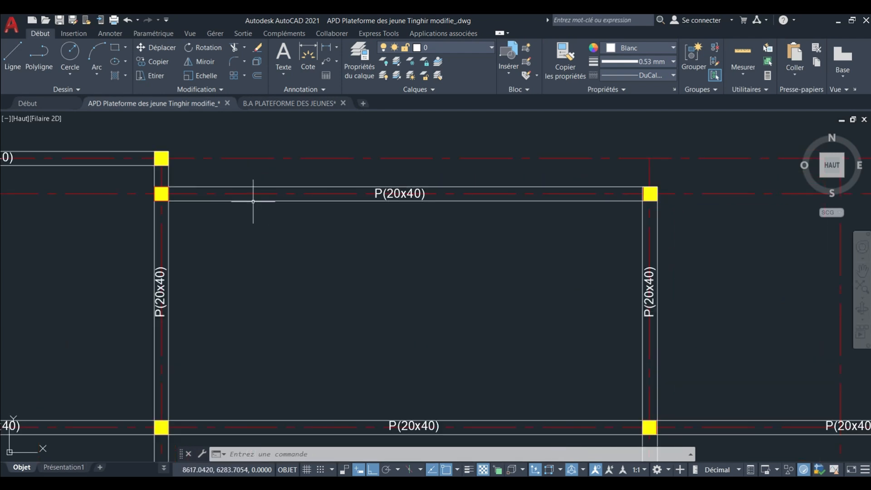
{"action": "scroll", "coordinate": [219, 200], "scroll_direction": "up", "scroll_amount": 2}
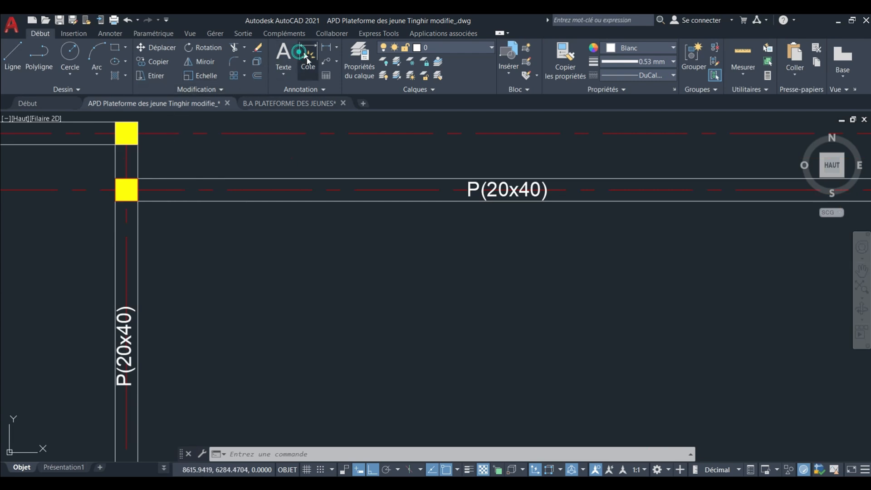
{"action": "key", "text": "Return"}
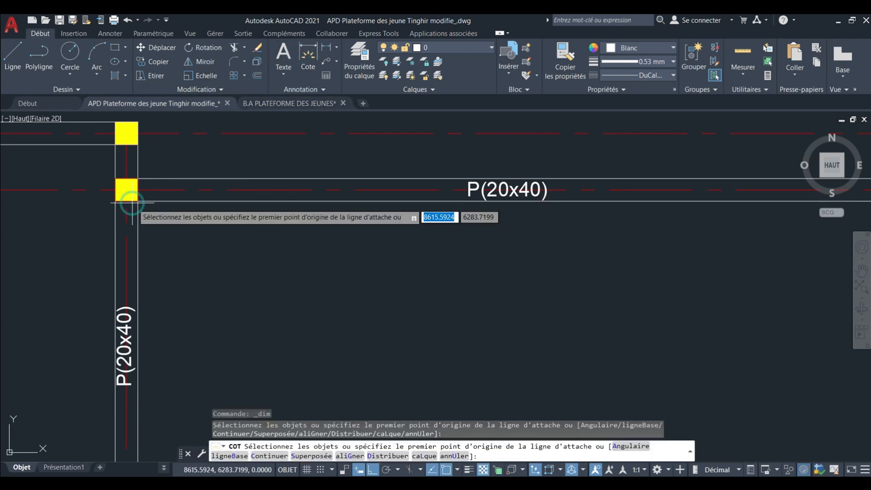
{"action": "scroll", "coordinate": [168, 231], "scroll_direction": "down", "scroll_amount": 4}
{"action": "scroll", "coordinate": [408, 224], "scroll_direction": "up", "scroll_amount": 2}
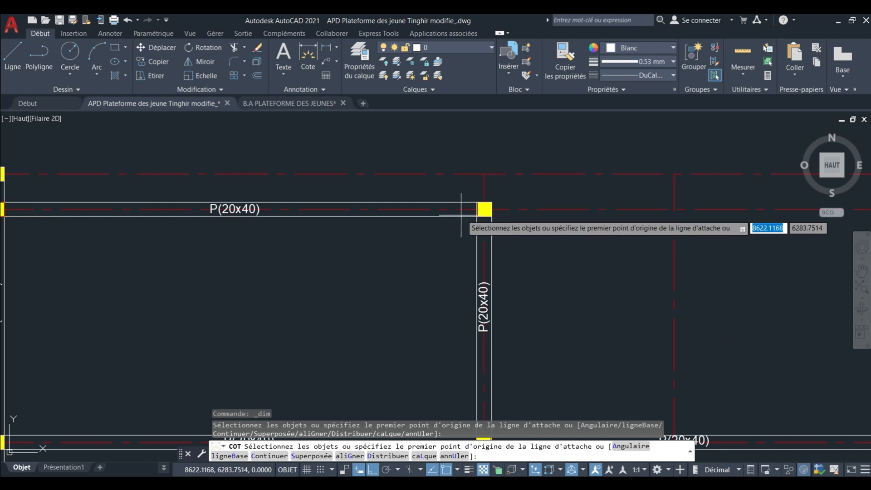
{"action": "scroll", "coordinate": [475, 217], "scroll_direction": "down", "scroll_amount": 3}
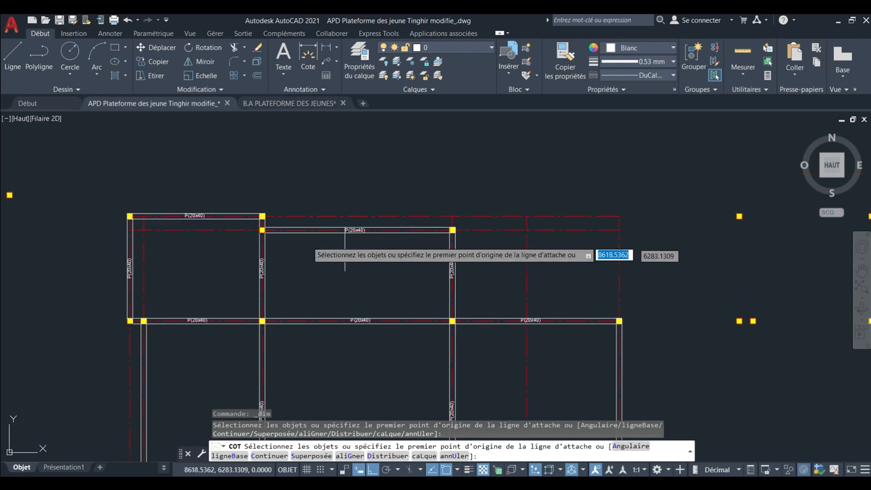
{"action": "scroll", "coordinate": [288, 240], "scroll_direction": "up", "scroll_amount": 5}
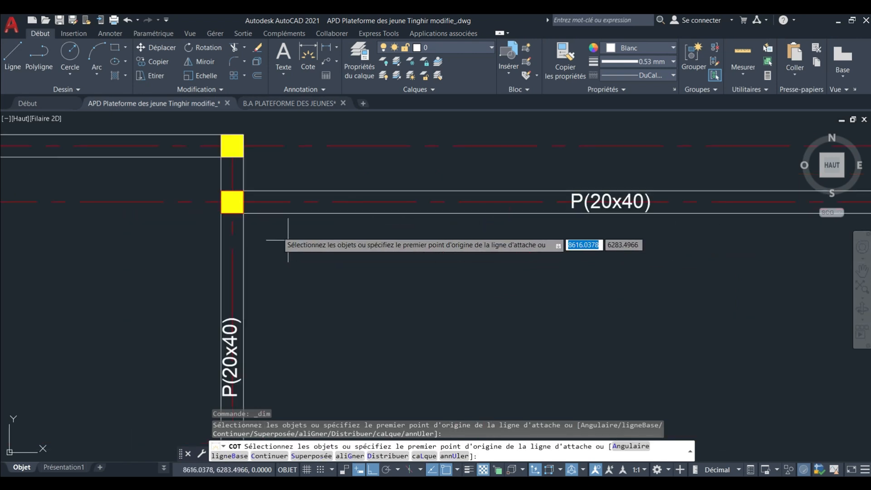
{"action": "left_click", "coordinate": [232, 212]}
{"action": "key", "text": "Escape"}
{"action": "scroll", "coordinate": [304, 238], "scroll_direction": "down", "scroll_amount": 4}
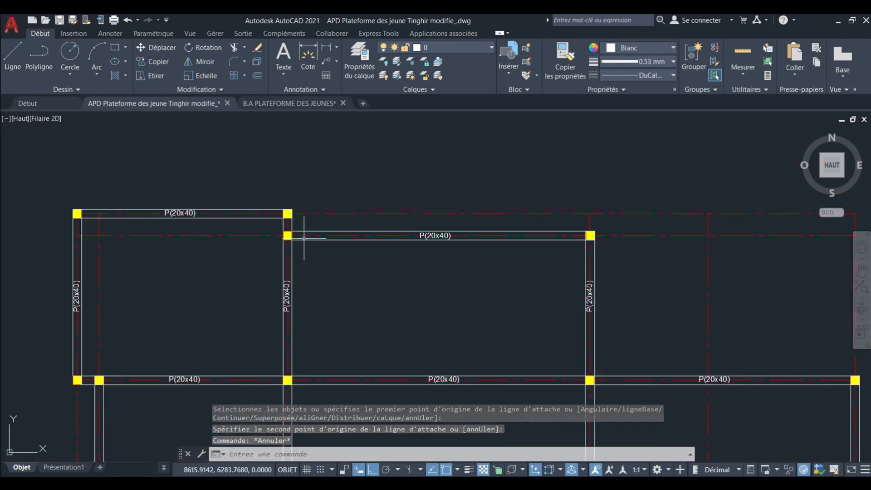
{"action": "scroll", "coordinate": [495, 232], "scroll_direction": "up", "scroll_amount": 2}
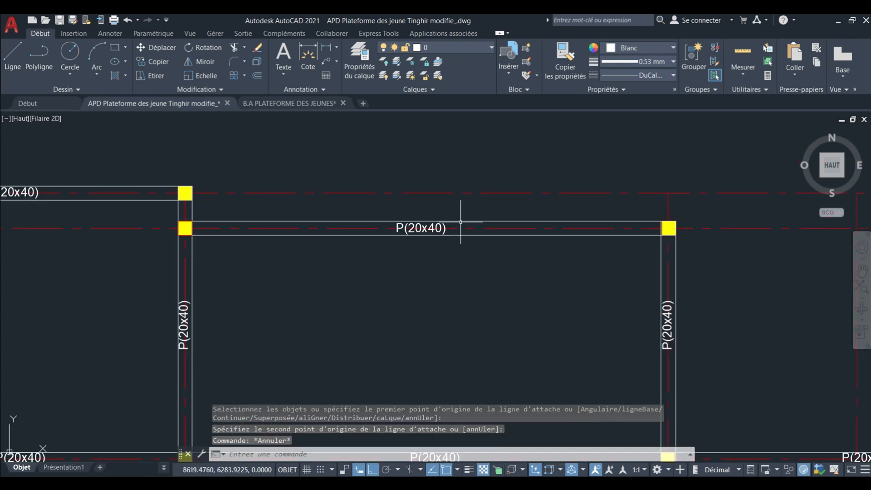
Examine the P(20x40) label on the uppermost horizontal beam of the middle bay and the vertical beams beside it.
{"action": "scroll", "coordinate": [411, 221], "scroll_direction": "up", "scroll_amount": 3}
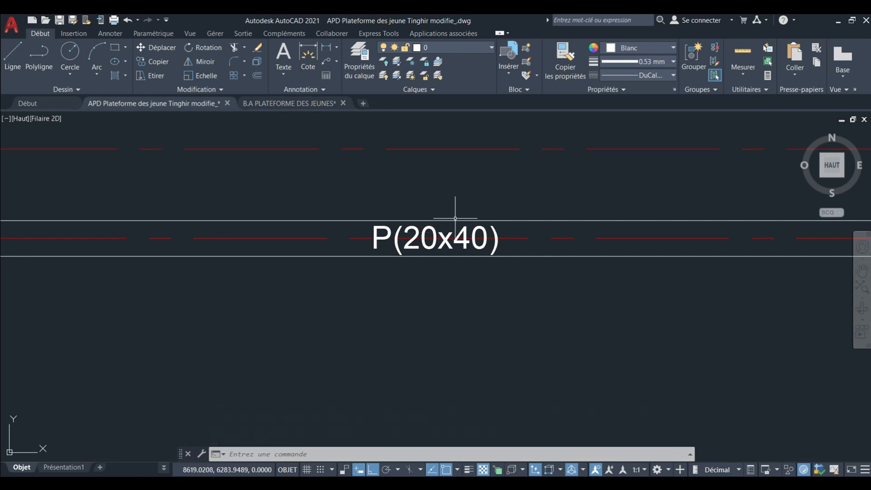
{"action": "scroll", "coordinate": [455, 218], "scroll_direction": "down", "scroll_amount": 5}
{"action": "mouse_move", "coordinate": [464, 225]}
{"action": "middle_mouse_down"}
{"action": "mouse_move", "coordinate": [437, 202]}
{"action": "mouse_move", "coordinate": [413, 241]}
{"action": "mouse_move", "coordinate": [401, 227]}
{"action": "mouse_move", "coordinate": [407, 238]}
{"action": "middle_mouse_up"}
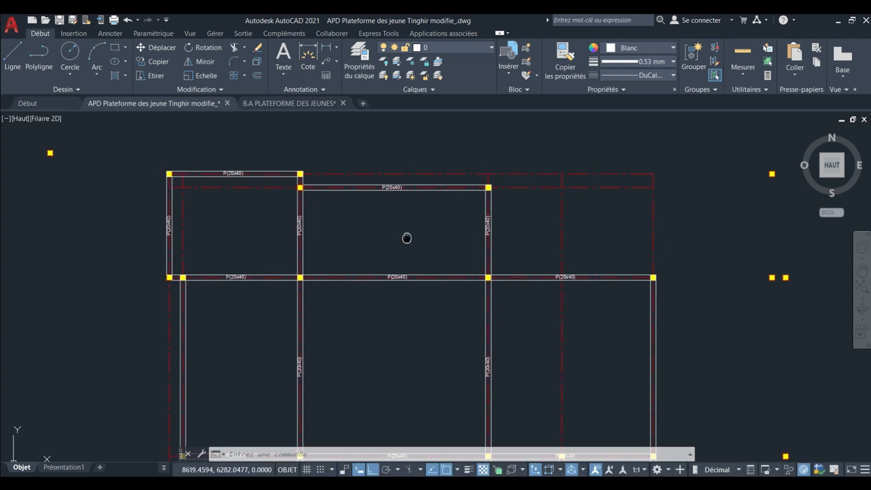
{"action": "scroll", "coordinate": [394, 209], "scroll_direction": "up", "scroll_amount": 4}
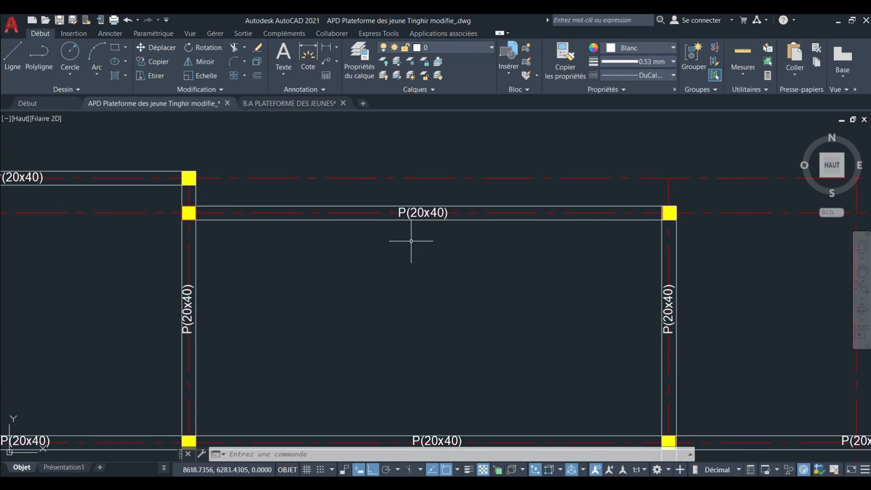
{"action": "scroll", "coordinate": [403, 247], "scroll_direction": "down", "scroll_amount": 4}
{"action": "middle_click_drag", "start_coordinate": [403, 247], "coordinate": [384, 229]}
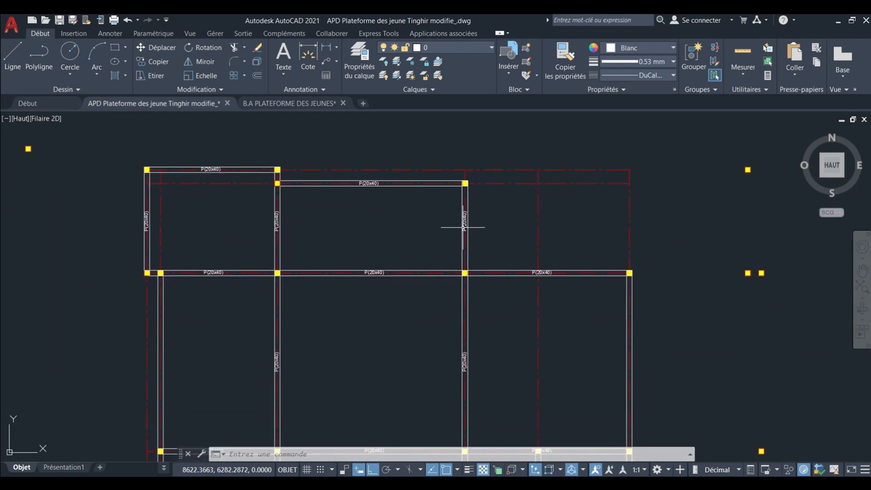
{"action": "middle_click_drag", "start_coordinate": [444, 239], "coordinate": [477, 227]}
{"action": "middle_click_drag", "start_coordinate": [346, 233], "coordinate": [370, 216]}
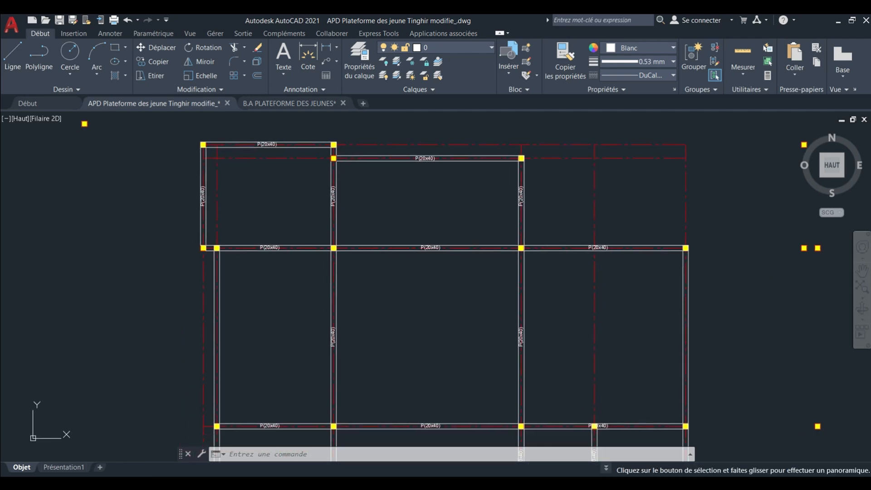
Check the central and lower bays of the formwork plan for vertical beams without a section label.
{"action": "scroll", "coordinate": [394, 215], "scroll_direction": "down", "scroll_amount": 2}
{"action": "scroll", "coordinate": [393, 215], "scroll_direction": "down", "scroll_amount": 2}
{"action": "scroll", "coordinate": [398, 253], "scroll_direction": "up", "scroll_amount": 5}
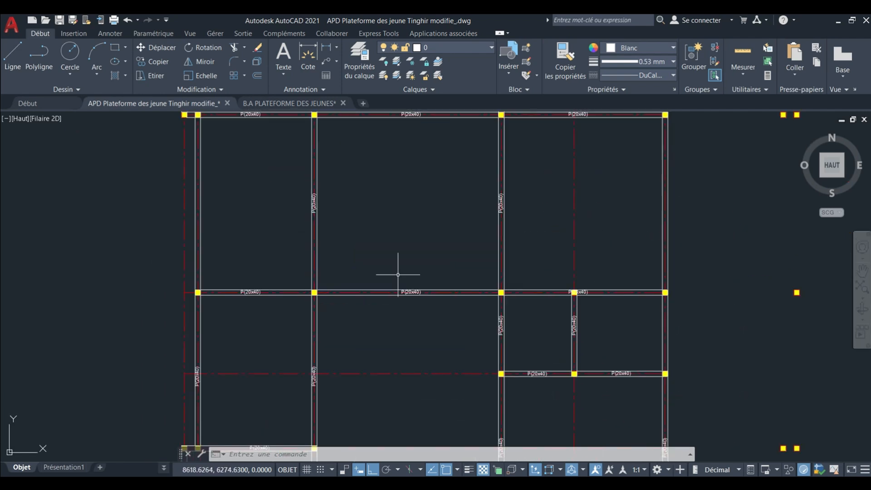
{"action": "scroll", "coordinate": [410, 247], "scroll_direction": "down", "scroll_amount": 3}
{"action": "scroll", "coordinate": [411, 247], "scroll_direction": "up", "scroll_amount": 3}
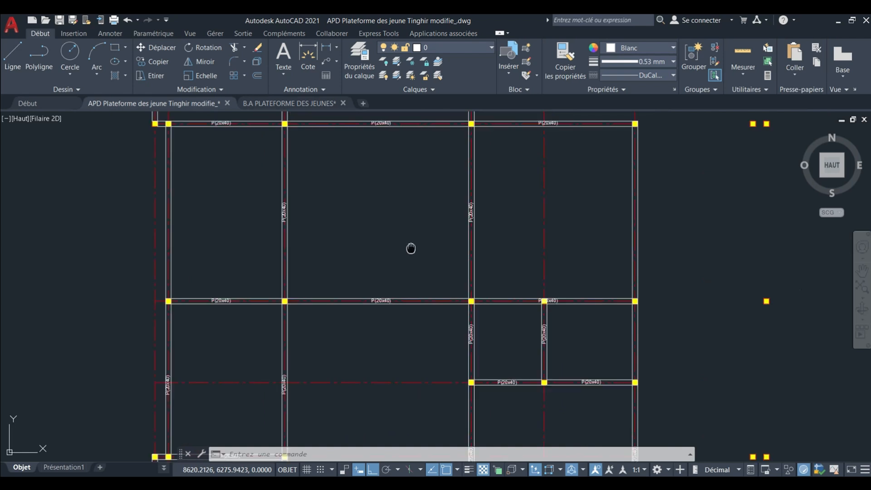
{"action": "middle_click_drag", "start_coordinate": [410, 247], "coordinate": [420, 292]}
{"action": "scroll", "coordinate": [416, 268], "scroll_direction": "down", "scroll_amount": 2}
{"action": "scroll", "coordinate": [396, 173], "scroll_direction": "up", "scroll_amount": 4}
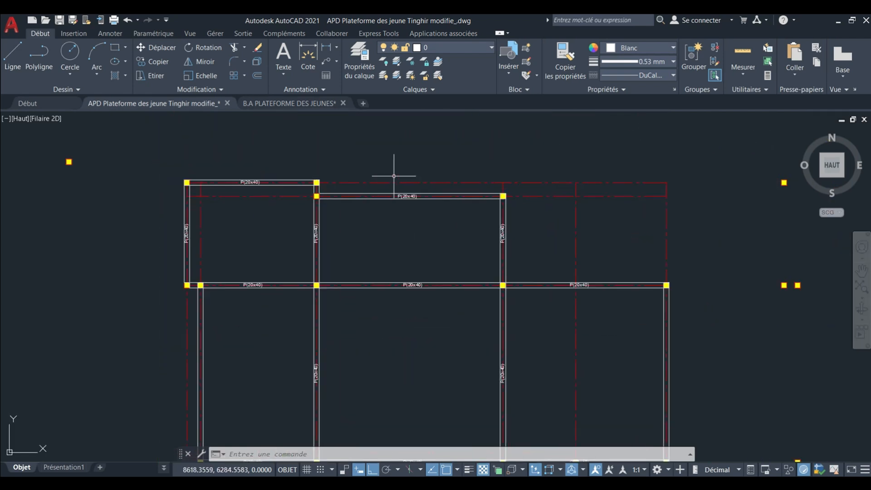
Examine the P(20x40) labels on the two horizontal beams enclosing the upper middle bay.
{"action": "middle_click_drag", "start_coordinate": [393, 177], "coordinate": [397, 224]}
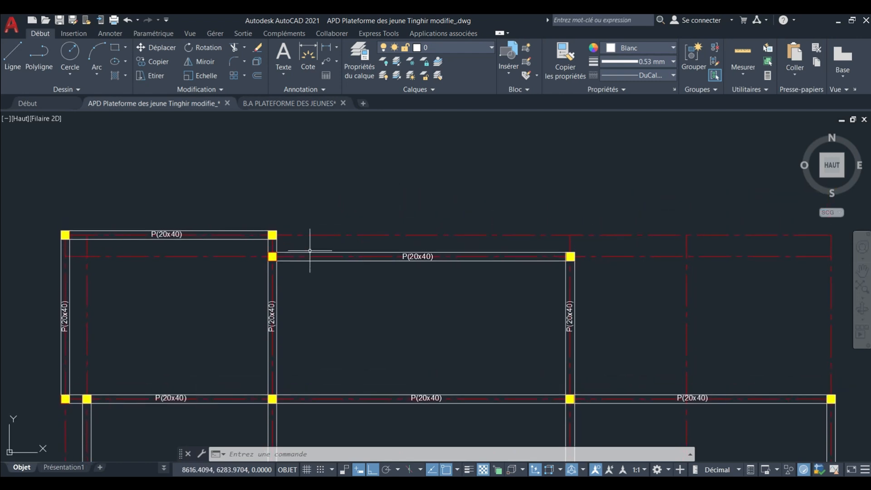
{"action": "scroll", "coordinate": [288, 260], "scroll_direction": "up", "scroll_amount": 2}
{"action": "scroll", "coordinate": [399, 238], "scroll_direction": "down", "scroll_amount": 2}
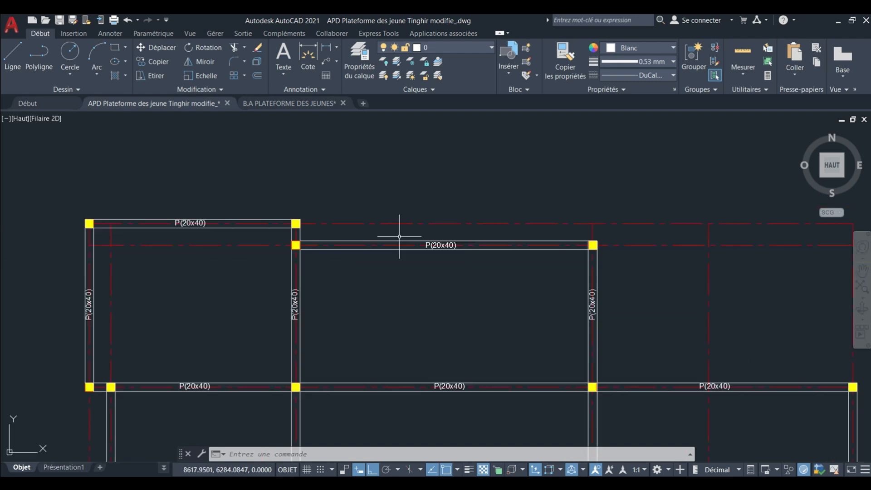
{"action": "middle_click_drag", "start_coordinate": [445, 257], "coordinate": [441, 250]}
{"action": "middle_click_drag", "start_coordinate": [444, 292], "coordinate": [432, 240]}
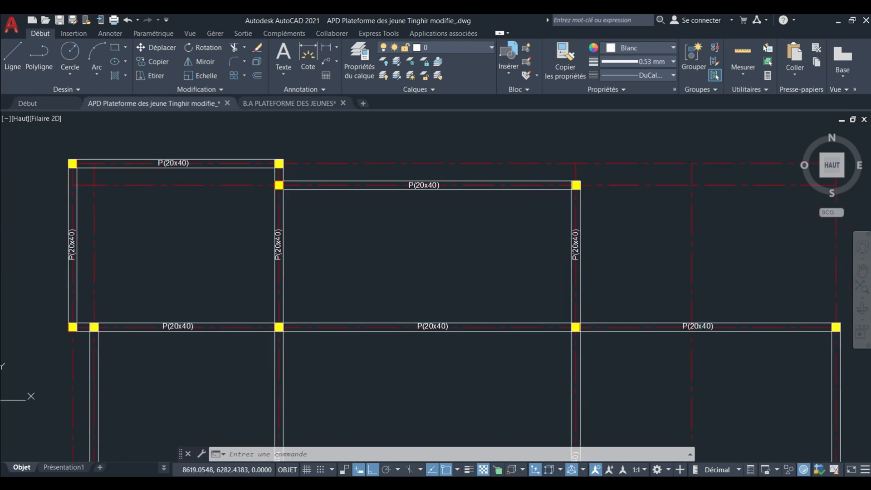
{"action": "scroll", "coordinate": [295, 263], "scroll_direction": "up", "scroll_amount": 4}
{"action": "scroll", "coordinate": [317, 251], "scroll_direction": "down", "scroll_amount": 4}
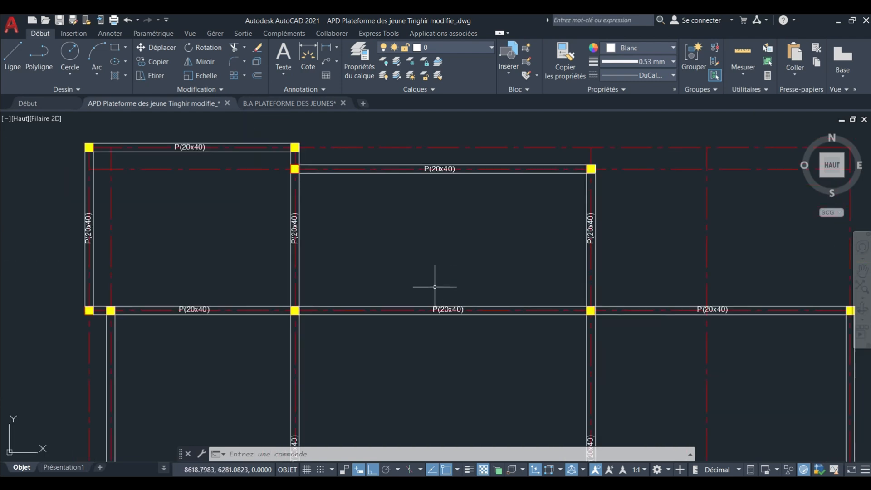
{"action": "middle_click_drag", "start_coordinate": [434, 287], "coordinate": [405, 276]}
{"action": "scroll", "coordinate": [440, 301], "scroll_direction": "up", "scroll_amount": 5}
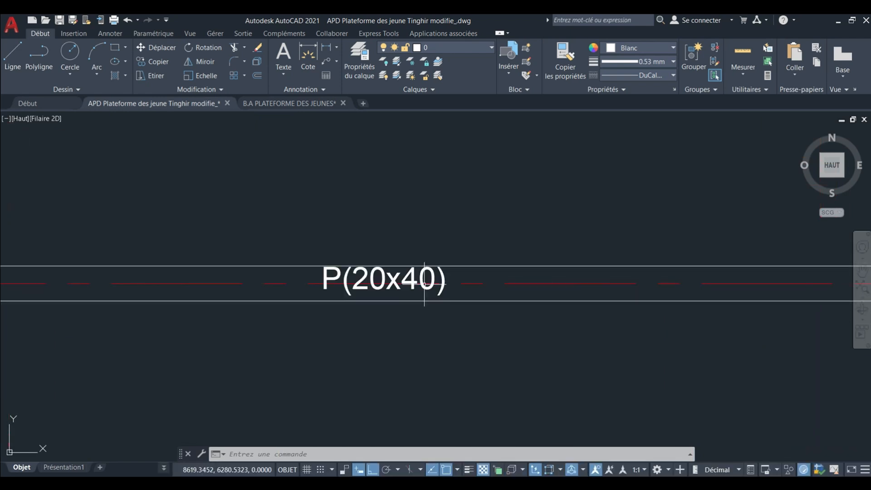
{"action": "scroll", "coordinate": [420, 277], "scroll_direction": "down", "scroll_amount": 5}
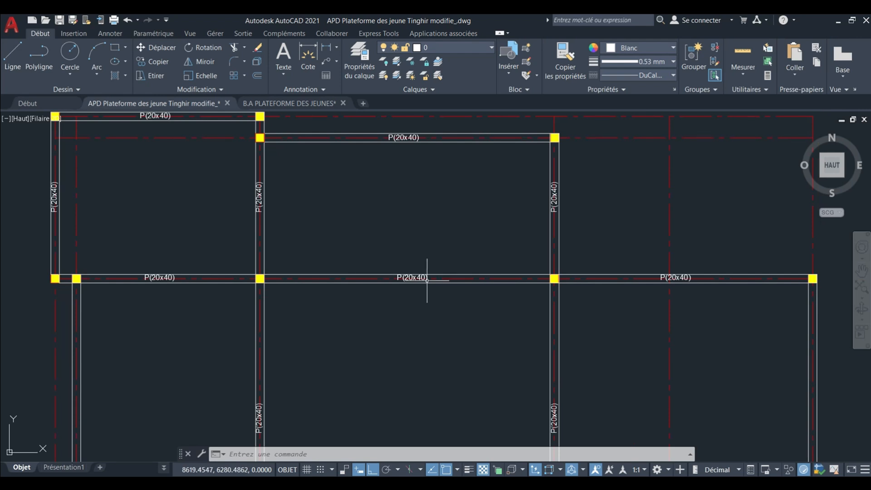
Copy the vertical P(20x40) label of the central bay's inner beam horizontally onto the unlabelled outer-left vertical beam.
{"action": "scroll", "coordinate": [344, 258], "scroll_direction": "down", "scroll_amount": 4}
{"action": "scroll", "coordinate": [354, 220], "scroll_direction": "up", "scroll_amount": 7}
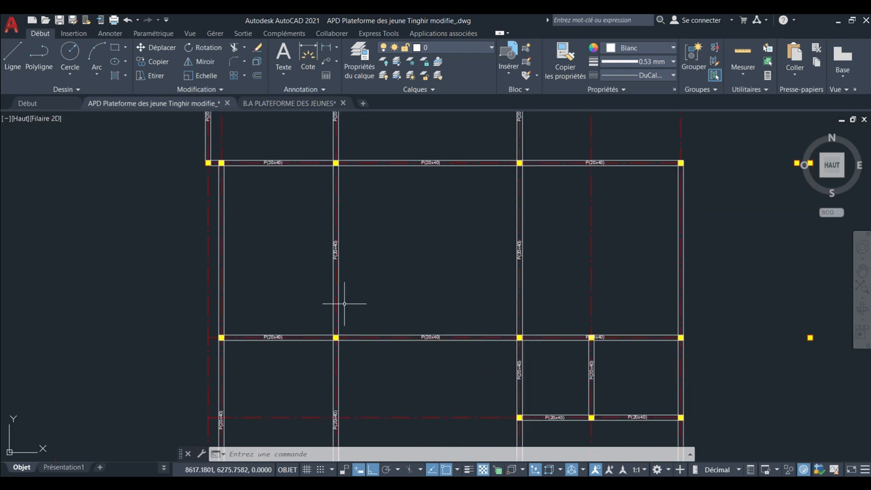
{"action": "scroll", "coordinate": [313, 194], "scroll_direction": "up", "scroll_amount": 4}
{"action": "middle_click_drag", "start_coordinate": [313, 188], "coordinate": [327, 278]}
{"action": "scroll", "coordinate": [327, 271], "scroll_direction": "down", "scroll_amount": 6}
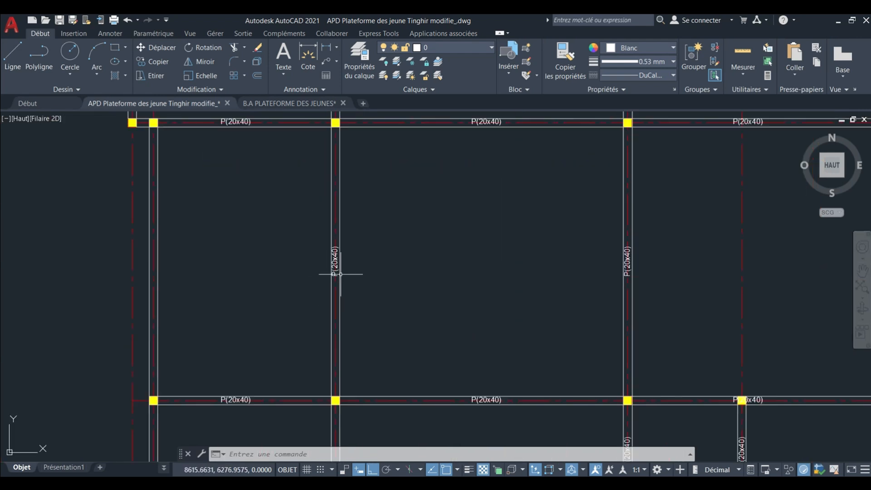
{"action": "middle_click_drag", "start_coordinate": [446, 271], "coordinate": [365, 266]}
{"action": "scroll", "coordinate": [364, 262], "scroll_direction": "down", "scroll_amount": 4}
{"action": "scroll", "coordinate": [264, 260], "scroll_direction": "up", "scroll_amount": 4}
{"action": "middle_click_drag", "start_coordinate": [264, 260], "coordinate": [432, 275]}
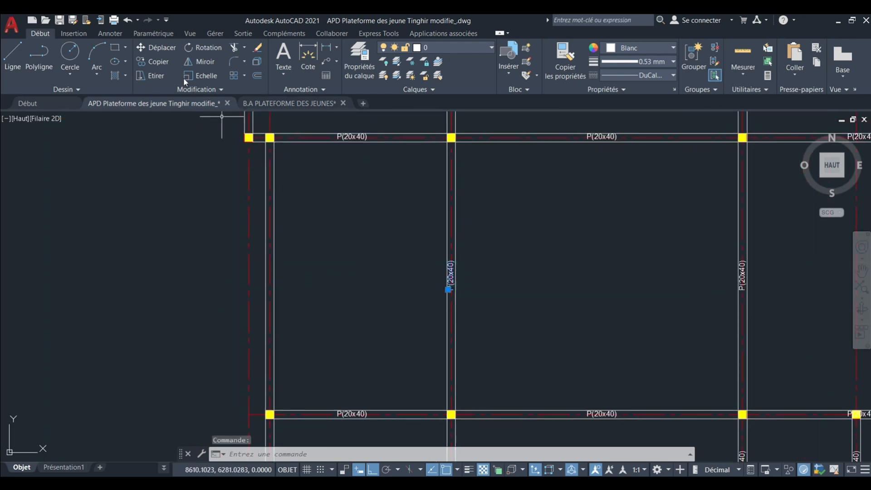
{"action": "left_click", "coordinate": [563, 279]}
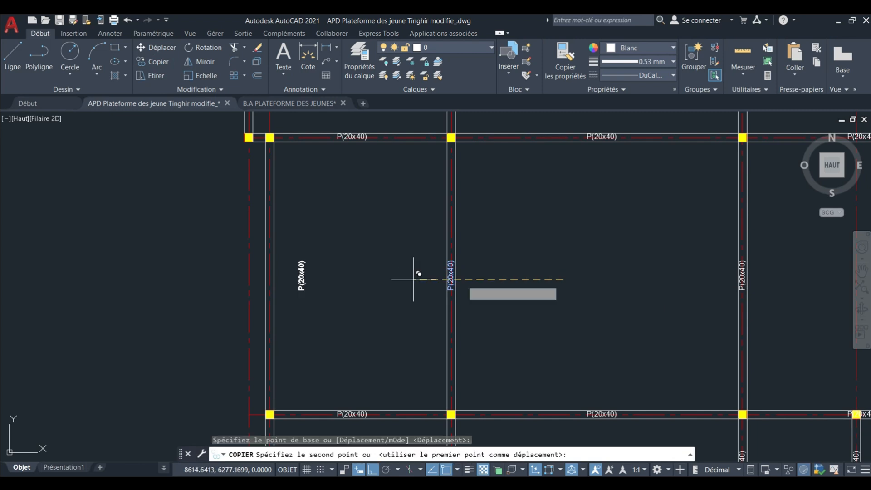
{"action": "scroll", "coordinate": [372, 271], "scroll_direction": "up", "scroll_amount": 2}
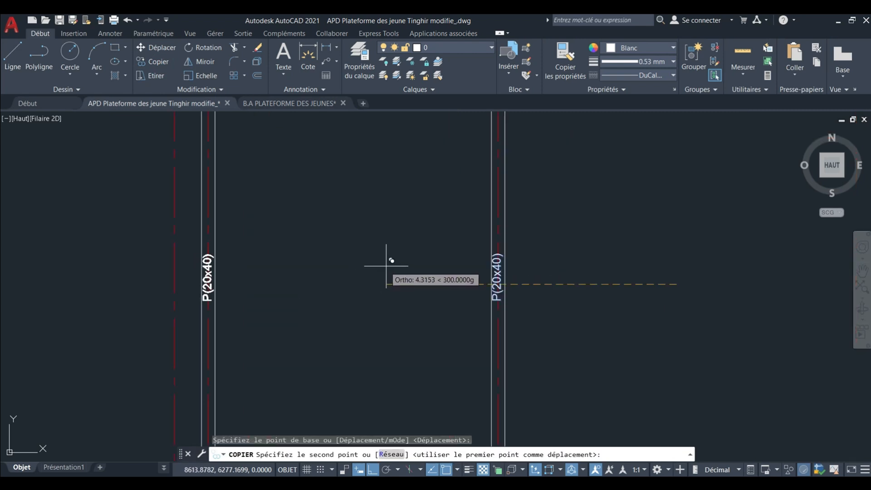
{"action": "left_click", "coordinate": [388, 265]}
{"action": "scroll", "coordinate": [389, 252], "scroll_direction": "down", "scroll_amount": 5}
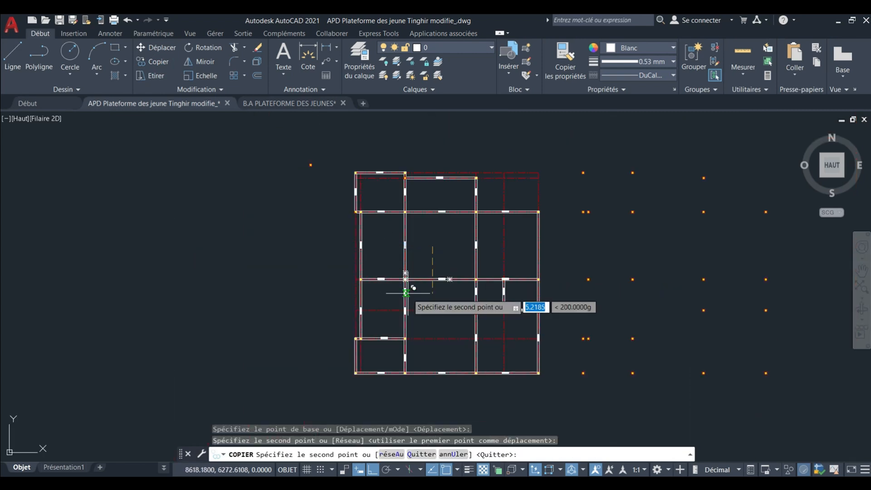
{"action": "key", "text": "Escape"}
Review the beam section labels across the upper and central bays of the formwork plan.
{"action": "middle_click_drag", "start_coordinate": [408, 298], "coordinate": [369, 315]}
{"action": "scroll", "coordinate": [394, 266], "scroll_direction": "up", "scroll_amount": 4}
{"action": "middle_click_drag", "start_coordinate": [393, 265], "coordinate": [417, 309]}
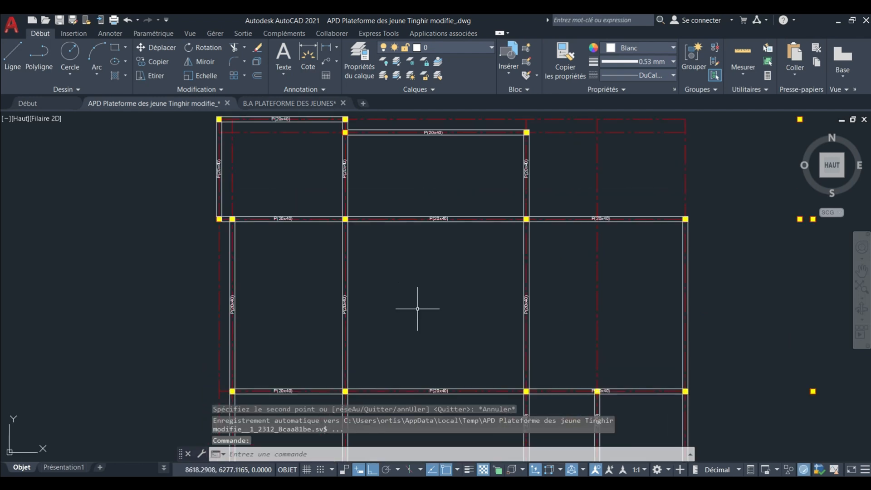
{"action": "scroll", "coordinate": [417, 309], "scroll_direction": "down", "scroll_amount": 2}
{"action": "middle_click_drag", "start_coordinate": [350, 232], "coordinate": [330, 239]}
{"action": "scroll", "coordinate": [354, 303], "scroll_direction": "up", "scroll_amount": 5}
{"action": "scroll", "coordinate": [312, 215], "scroll_direction": "down", "scroll_amount": 4}
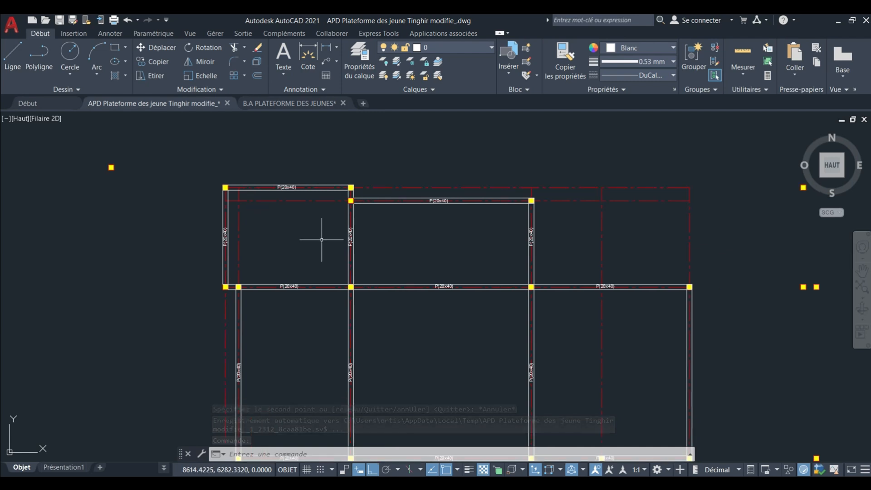
{"action": "scroll", "coordinate": [321, 238], "scroll_direction": "up", "scroll_amount": 4}
{"action": "scroll", "coordinate": [319, 237], "scroll_direction": "down", "scroll_amount": 4}
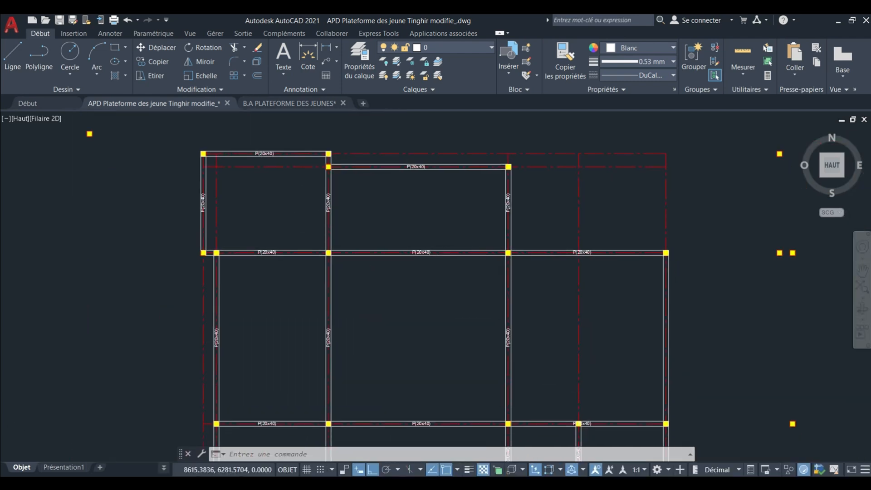
{"action": "scroll", "coordinate": [340, 263], "scroll_direction": "down", "scroll_amount": 2}
{"action": "middle_click_drag", "start_coordinate": [340, 262], "coordinate": [331, 240]}
{"action": "scroll", "coordinate": [336, 236], "scroll_direction": "up", "scroll_amount": 5}
{"action": "scroll", "coordinate": [286, 229], "scroll_direction": "up", "scroll_amount": 2}
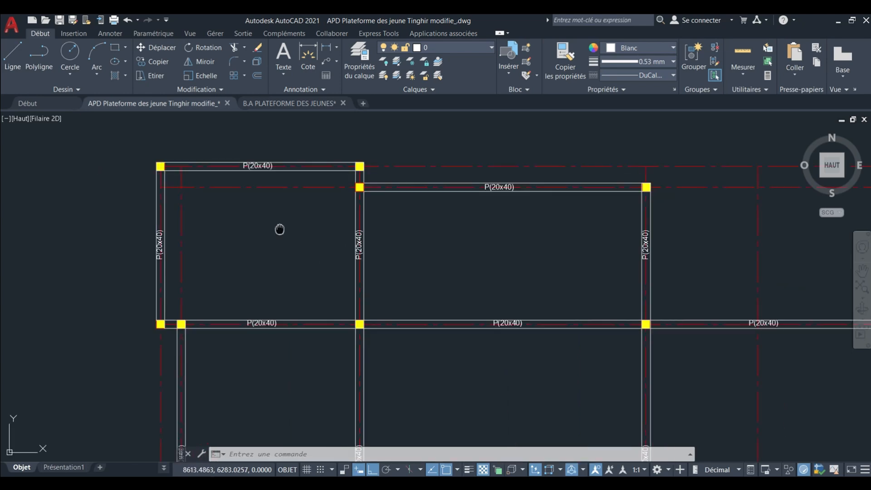
Examine the two finished formwork plans with axis bubbles and hatched slabs, located above the architectural sheets.
{"action": "scroll", "coordinate": [287, 237], "scroll_direction": "down", "scroll_amount": 6}
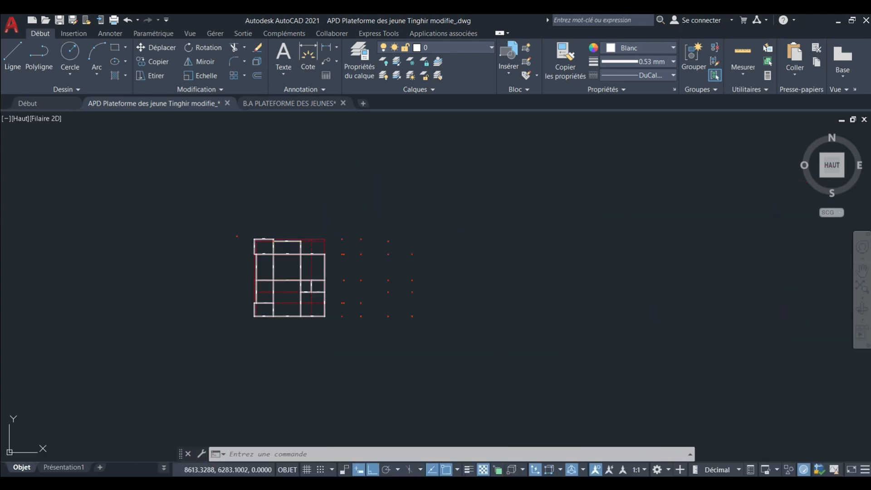
{"action": "scroll", "coordinate": [335, 238], "scroll_direction": "down", "scroll_amount": 6}
{"action": "middle_click_drag", "start_coordinate": [332, 235], "coordinate": [348, 353]}
{"action": "scroll", "coordinate": [345, 246], "scroll_direction": "up", "scroll_amount": 12}
{"action": "middle_click_drag", "start_coordinate": [341, 229], "coordinate": [354, 363]}
{"action": "scroll", "coordinate": [357, 355], "scroll_direction": "down", "scroll_amount": 2}
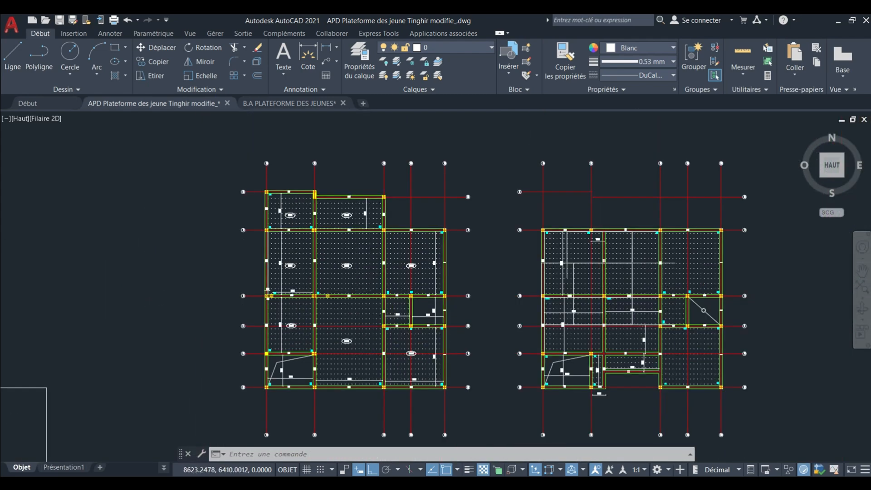
{"action": "scroll", "coordinate": [349, 292], "scroll_direction": "up", "scroll_amount": 3}
{"action": "middle_click_drag", "start_coordinate": [350, 292], "coordinate": [356, 311]}
{"action": "scroll", "coordinate": [353, 308], "scroll_direction": "down", "scroll_amount": 3}
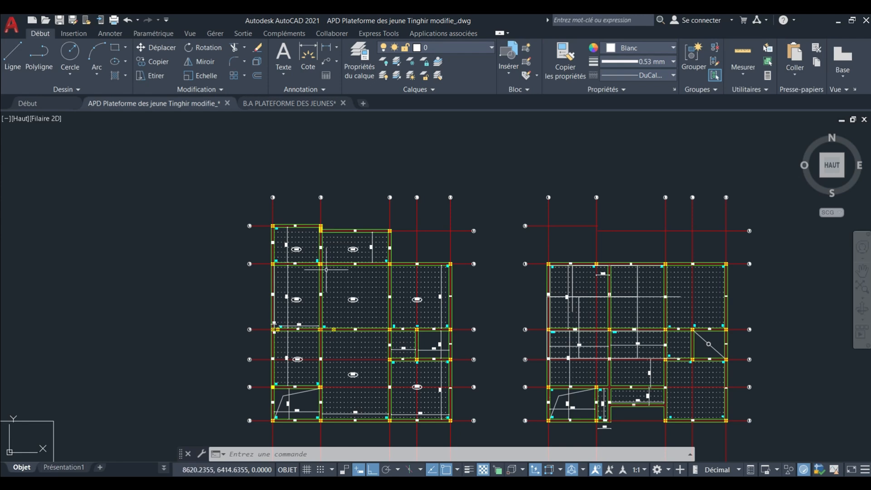
{"action": "scroll", "coordinate": [326, 270], "scroll_direction": "up", "scroll_amount": 2}
{"action": "scroll", "coordinate": [353, 239], "scroll_direction": "down", "scroll_amount": 5}
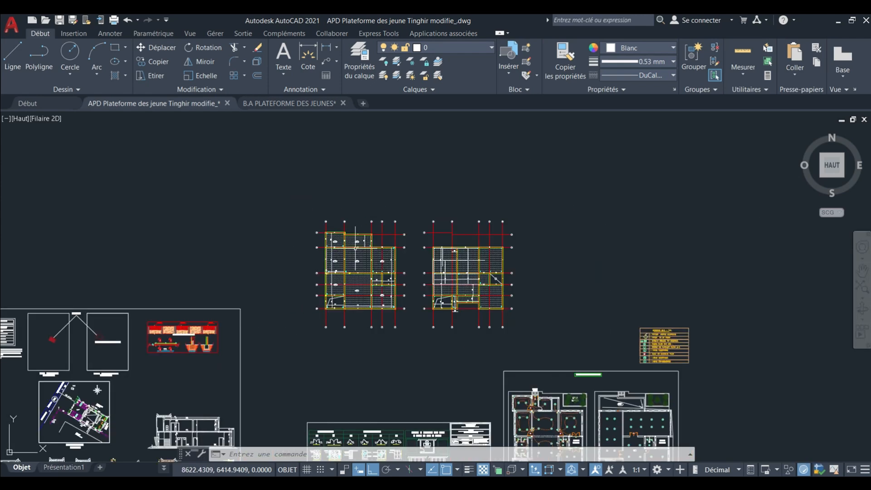
Inspect the architectural floor plan sheet carrying the red axes, below the finished formwork plans.
{"action": "middle_click_drag", "start_coordinate": [370, 326], "coordinate": [364, 254]}
{"action": "middle_click_drag", "start_coordinate": [375, 335], "coordinate": [369, 197]}
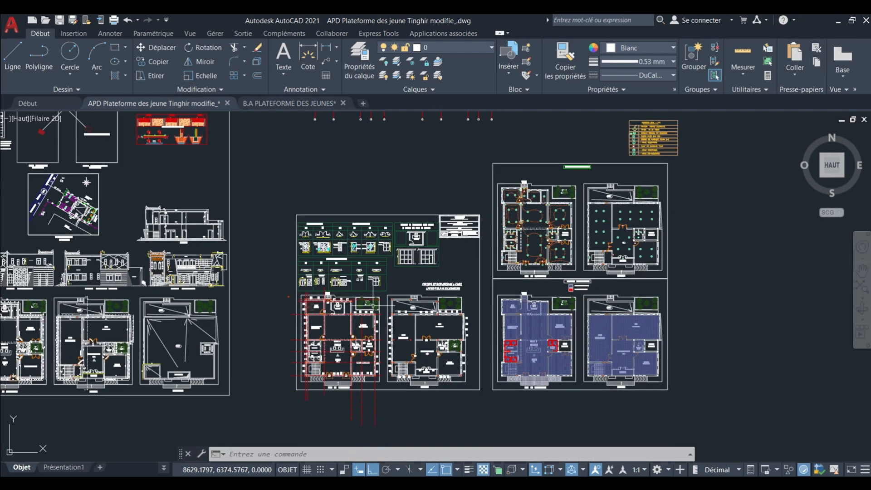
{"action": "scroll", "coordinate": [355, 360], "scroll_direction": "up", "scroll_amount": 2}
{"action": "scroll", "coordinate": [355, 363], "scroll_direction": "up", "scroll_amount": 2}
{"action": "mouse_move", "coordinate": [356, 363]}
{"action": "middle_mouse_down"}
{"action": "mouse_move", "coordinate": [359, 268]}
{"action": "mouse_move", "coordinate": [374, 322]}
{"action": "middle_mouse_up"}
{"action": "scroll", "coordinate": [323, 258], "scroll_direction": "up", "scroll_amount": 2}
{"action": "scroll", "coordinate": [309, 245], "scroll_direction": "down", "scroll_amount": 10}
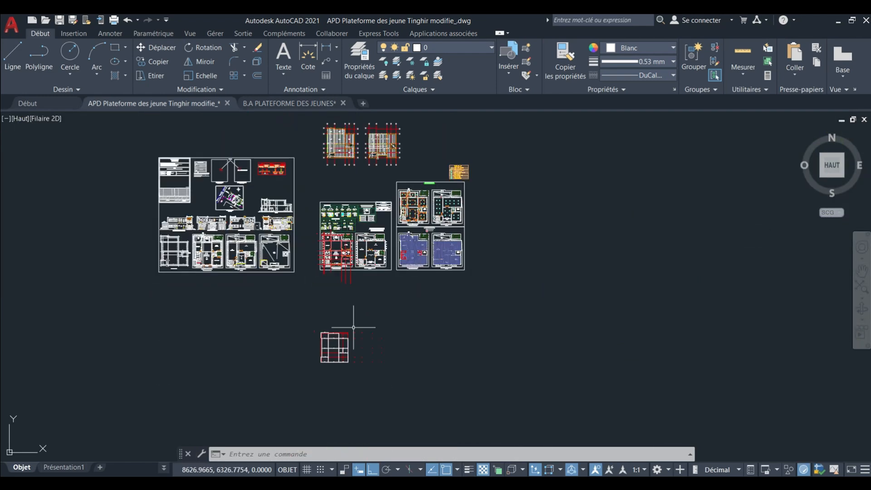
Return to the new formwork plan and examine the upper-left bay enclosed by labelled beams.
{"action": "scroll", "coordinate": [350, 320], "scroll_direction": "up", "scroll_amount": 9}
{"action": "scroll", "coordinate": [322, 267], "scroll_direction": "up", "scroll_amount": 4}
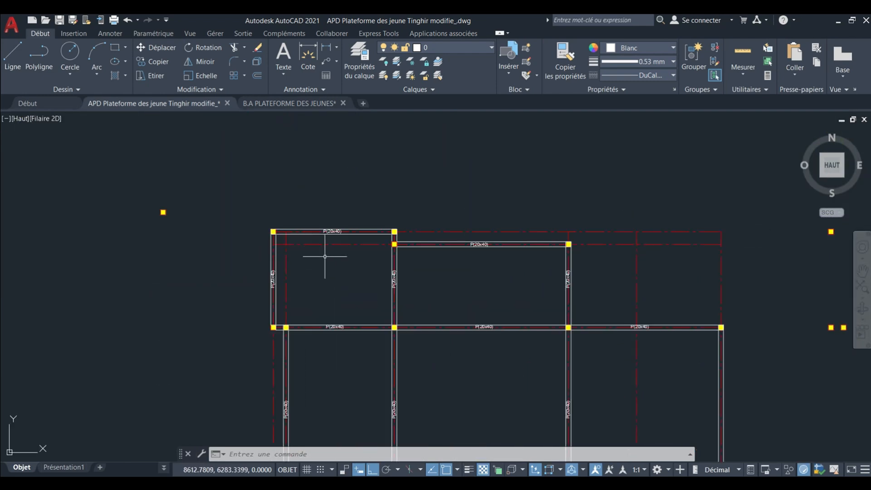
{"action": "middle_click_drag", "start_coordinate": [341, 296], "coordinate": [340, 296]}
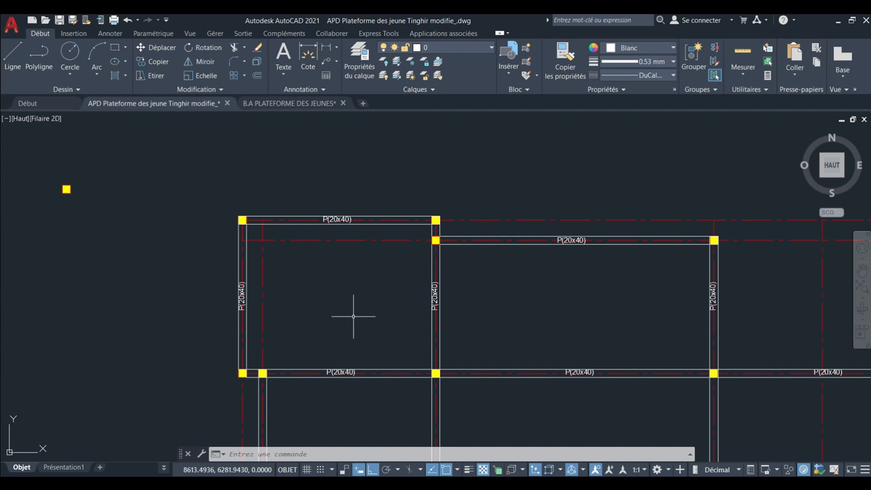
{"action": "middle_click_drag", "start_coordinate": [354, 319], "coordinate": [329, 295]}
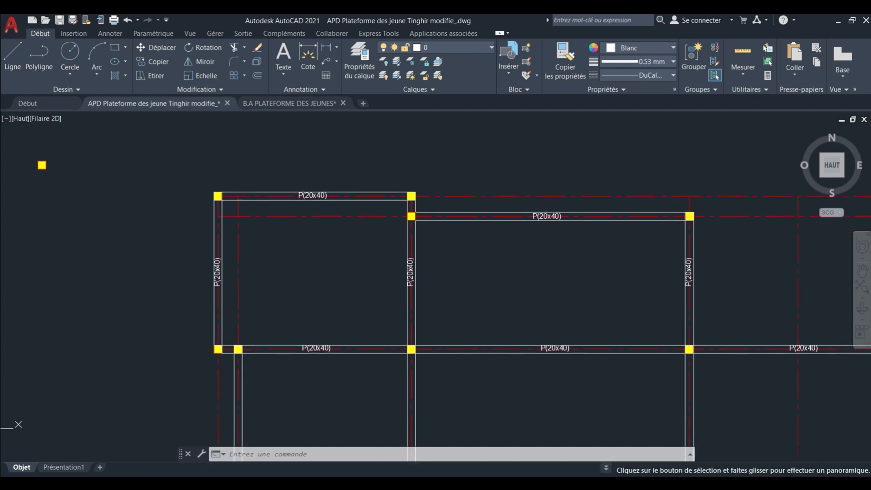
{"action": "scroll", "coordinate": [331, 295], "scroll_direction": "up", "scroll_amount": 2}
{"action": "scroll", "coordinate": [334, 283], "scroll_direction": "down", "scroll_amount": 2}
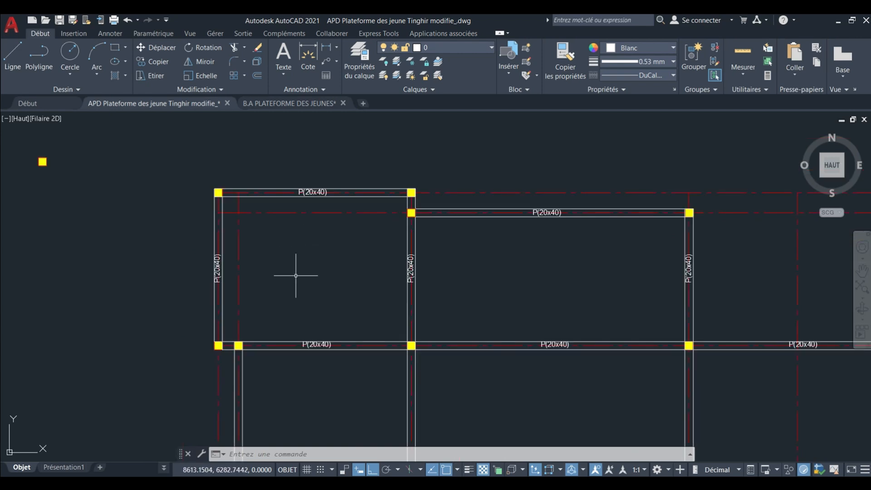
{"action": "scroll", "coordinate": [281, 270], "scroll_direction": "up", "scroll_amount": 2}
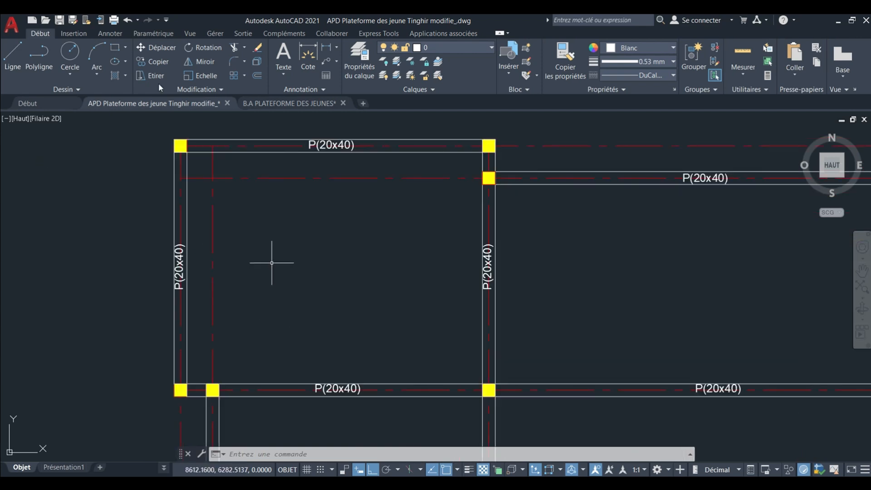
Draw a vertical span-direction arrow polyline in the upper-left bay, with a shaft about 2.25 units long and a slanted hook at each end.
{"action": "left_click", "coordinate": [39, 53]}
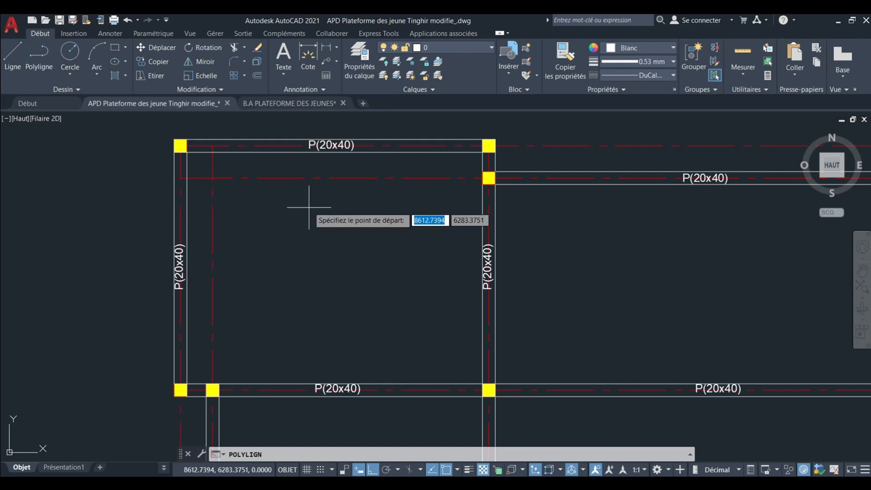
{"action": "left_click", "coordinate": [301, 217]}
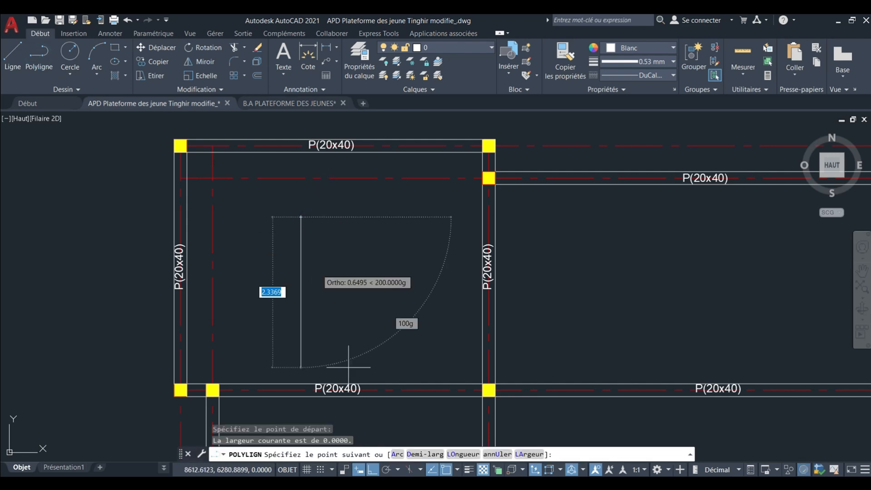
{"action": "left_click", "coordinate": [371, 470]}
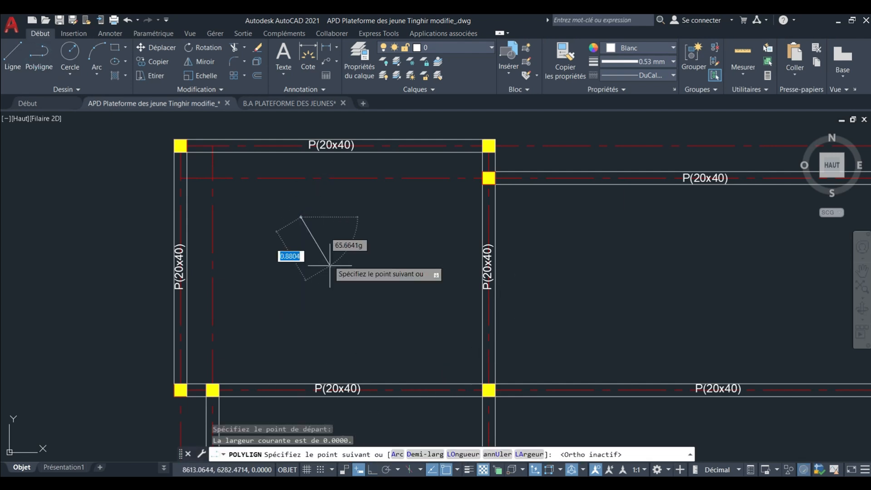
{"action": "left_click", "coordinate": [330, 196]}
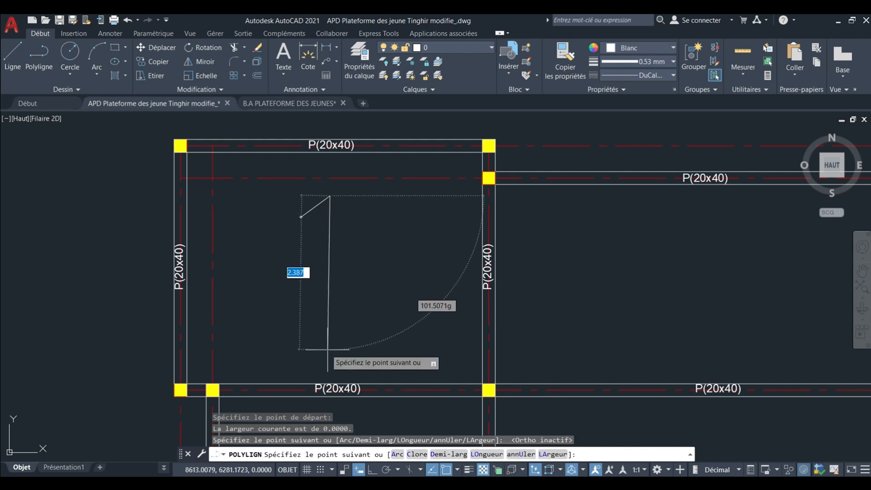
{"action": "key", "text": "F8"}
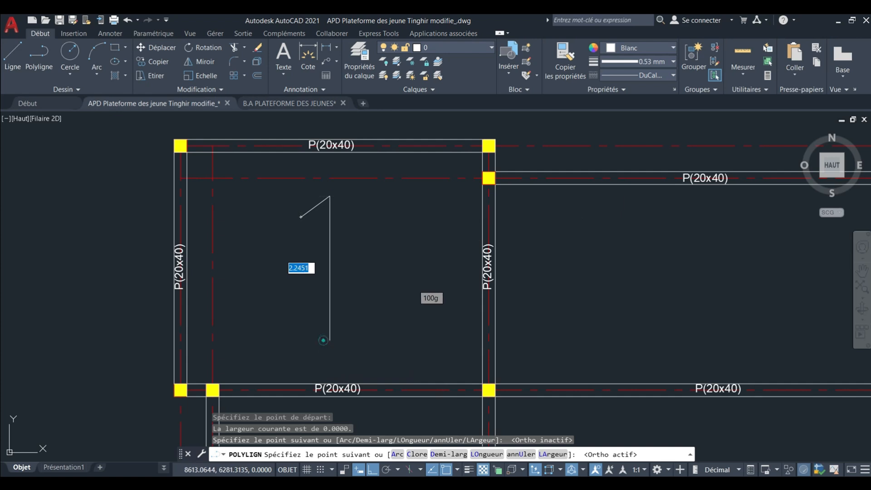
{"action": "left_click", "coordinate": [323, 340]}
{"action": "key", "text": "F8"}
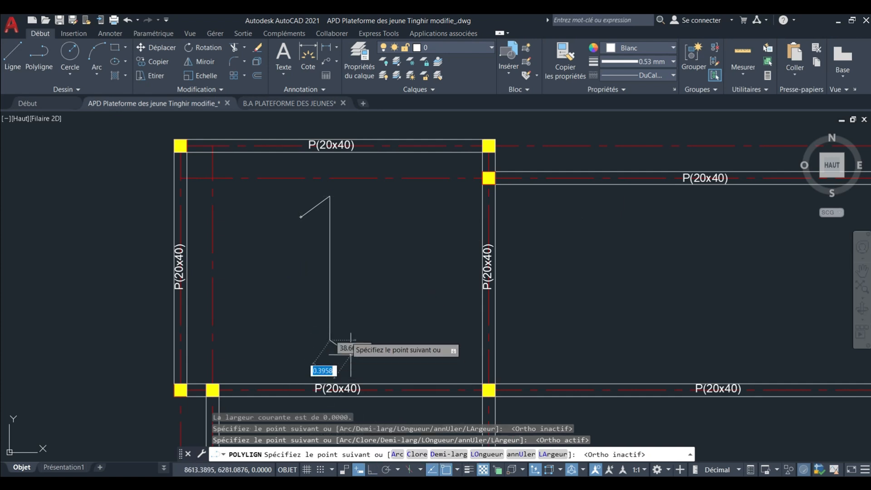
{"action": "right_click", "coordinate": [343, 306]}
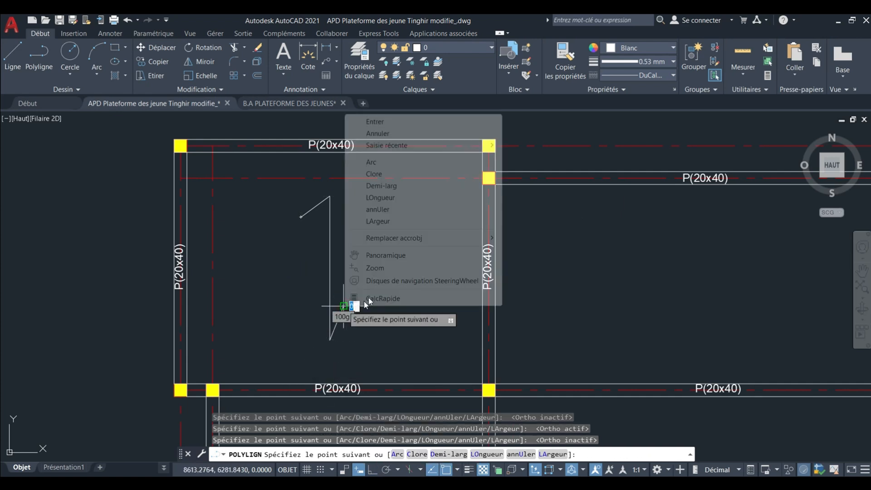
{"action": "left_click", "coordinate": [375, 122]}
Copy the span-direction arrow from its shaft midpoint into the upper central bay.
{"action": "scroll", "coordinate": [336, 243], "scroll_direction": "down", "scroll_amount": 4}
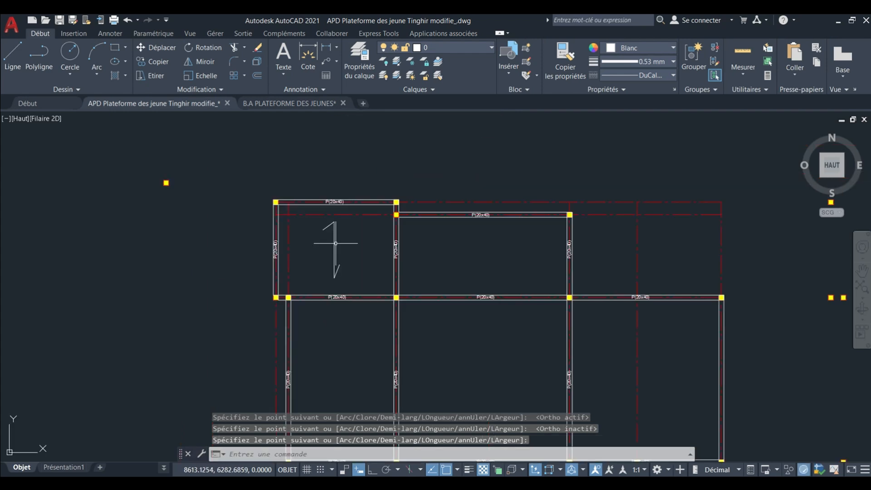
{"action": "scroll", "coordinate": [333, 245], "scroll_direction": "up", "scroll_amount": 2}
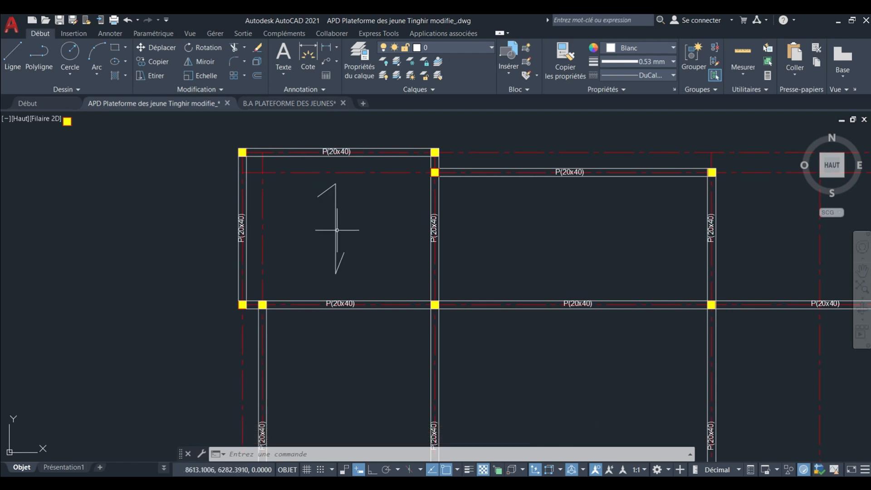
{"action": "scroll", "coordinate": [336, 227], "scroll_direction": "up", "scroll_amount": 2}
{"action": "left_click", "coordinate": [315, 237]}
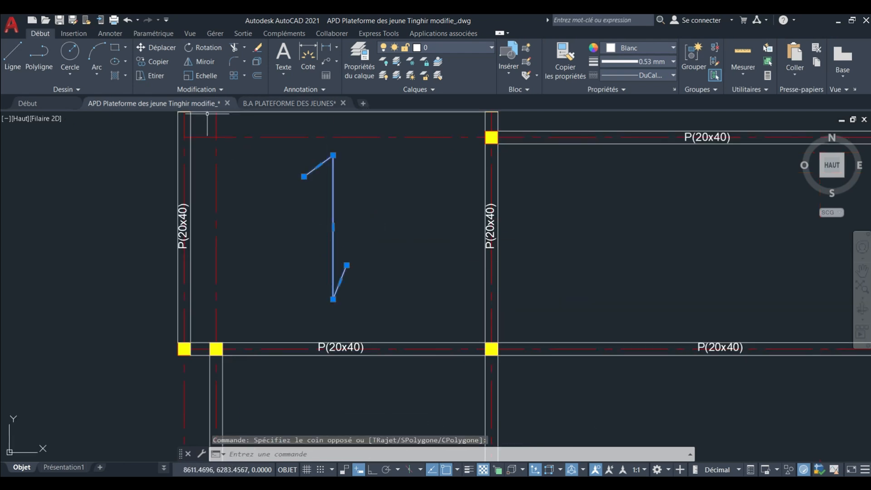
{"action": "left_click", "coordinate": [158, 63]}
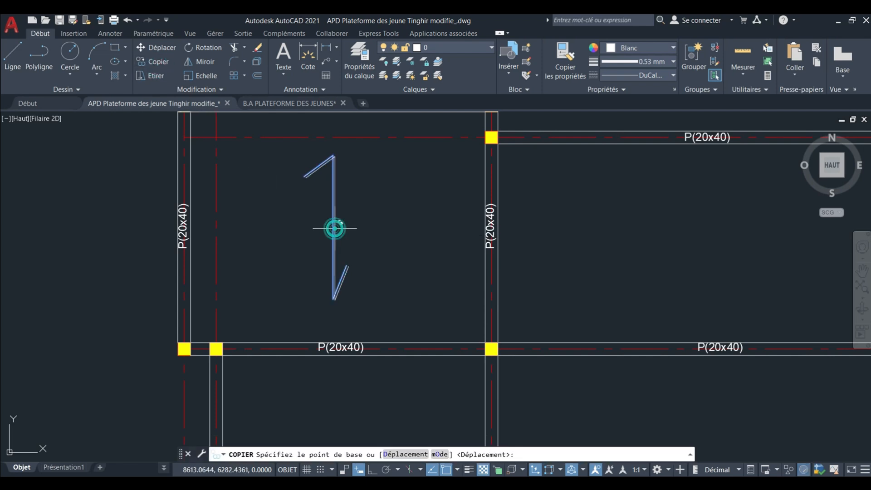
{"action": "left_click", "coordinate": [334, 227]}
{"action": "scroll", "coordinate": [399, 243], "scroll_direction": "down", "scroll_amount": 4}
{"action": "scroll", "coordinate": [391, 244], "scroll_direction": "up", "scroll_amount": 2}
{"action": "left_click", "coordinate": [389, 245]}
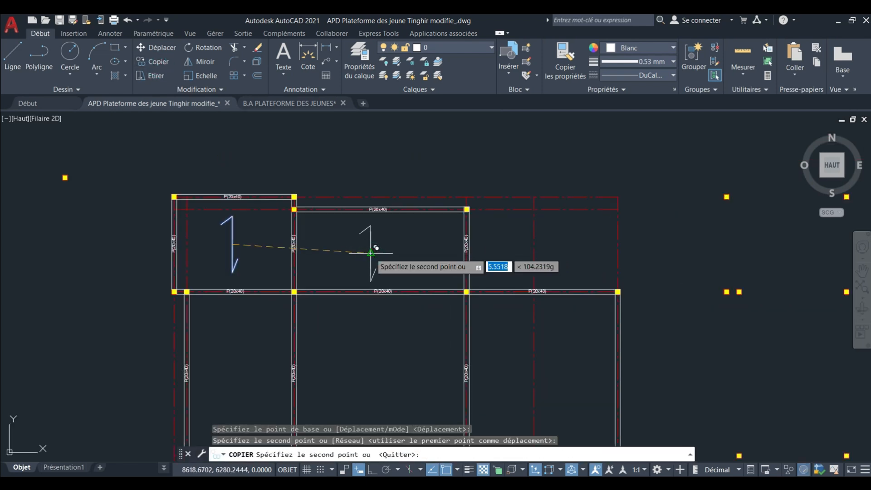
Place another copy of the vertical span arrow in the bottom-left bay.
{"action": "scroll", "coordinate": [376, 254], "scroll_direction": "down", "scroll_amount": 5}
{"action": "scroll", "coordinate": [339, 267], "scroll_direction": "up", "scroll_amount": 2}
{"action": "scroll", "coordinate": [338, 181], "scroll_direction": "up", "scroll_amount": 2}
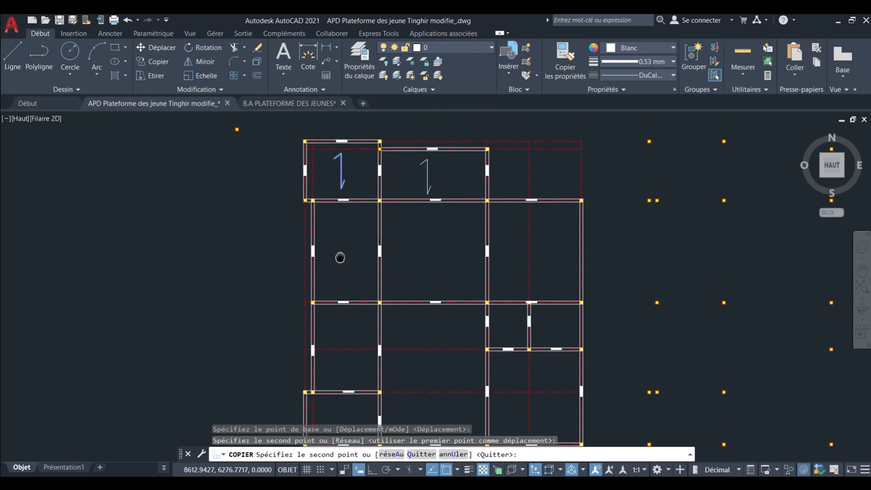
{"action": "scroll", "coordinate": [365, 195], "scroll_direction": "down", "scroll_amount": 1}
{"action": "scroll", "coordinate": [361, 273], "scroll_direction": "up", "scroll_amount": 4}
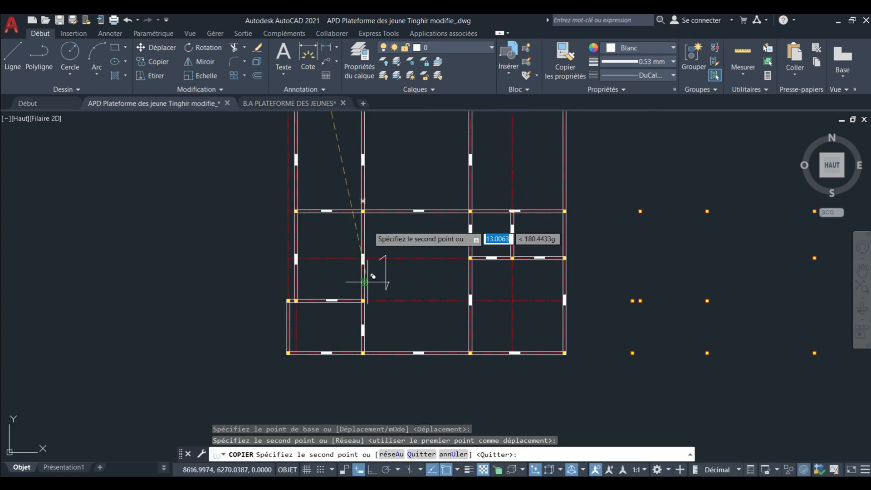
{"action": "left_click", "coordinate": [311, 325]}
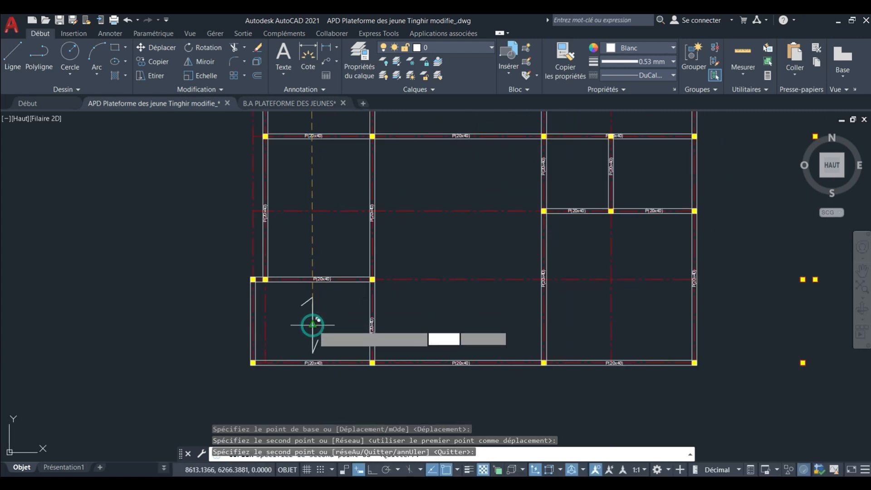
Place a copy of the vertical span arrow in the large left bay of the second row and end copying.
{"action": "scroll", "coordinate": [381, 326], "scroll_direction": "down", "scroll_amount": 2}
{"action": "middle_click_drag", "start_coordinate": [510, 247], "coordinate": [477, 342]}
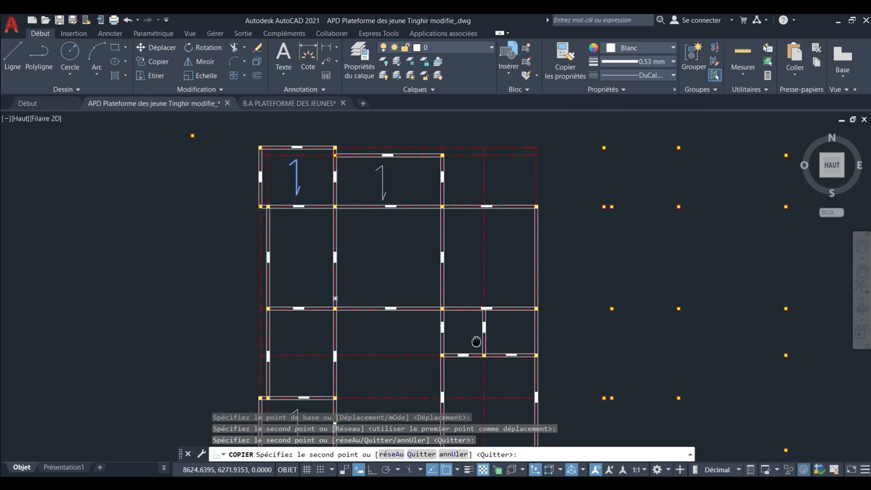
{"action": "scroll", "coordinate": [301, 276], "scroll_direction": "up", "scroll_amount": 4}
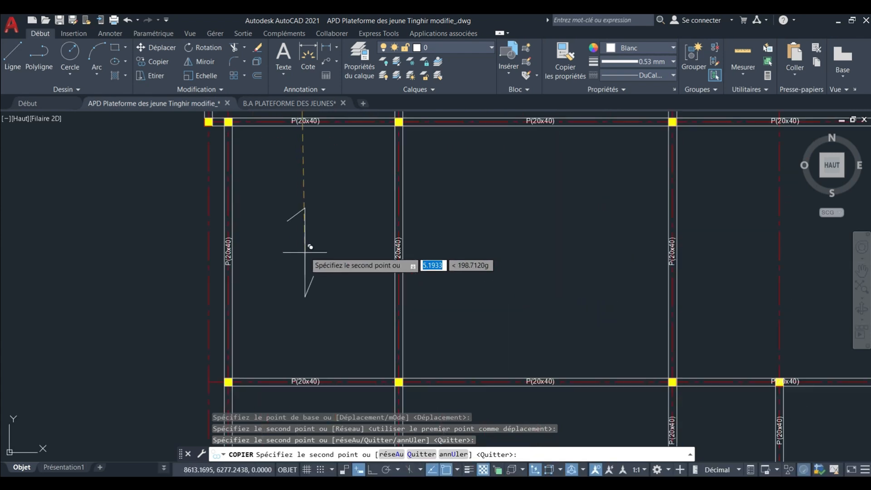
{"action": "left_click", "coordinate": [303, 254]}
{"action": "key", "text": "Escape"}
Rotate the arrow in the second row's left bay to horizontal about its midpoint, with Ortho on.
{"action": "left_click", "coordinate": [286, 258]}
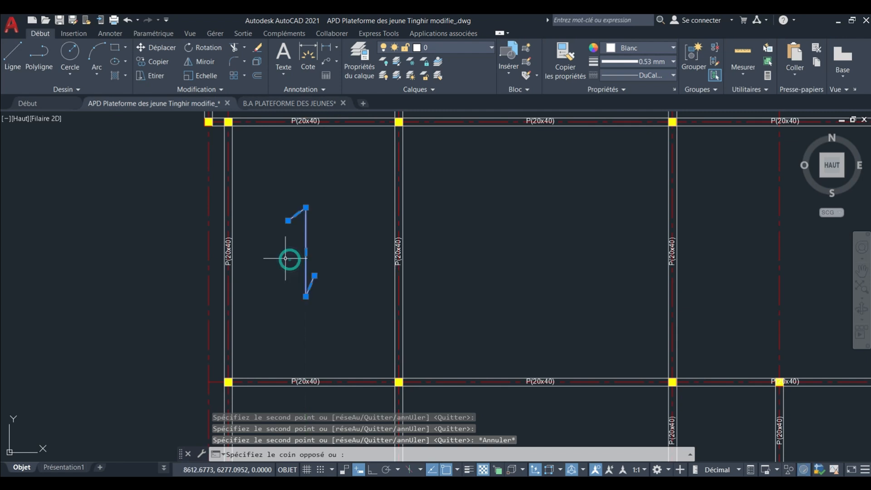
{"action": "left_click", "coordinate": [194, 50]}
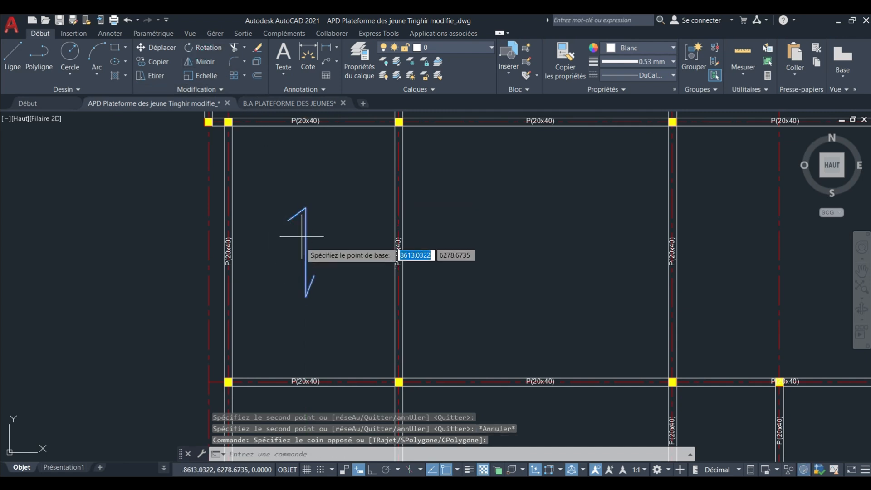
{"action": "left_click", "coordinate": [304, 250]}
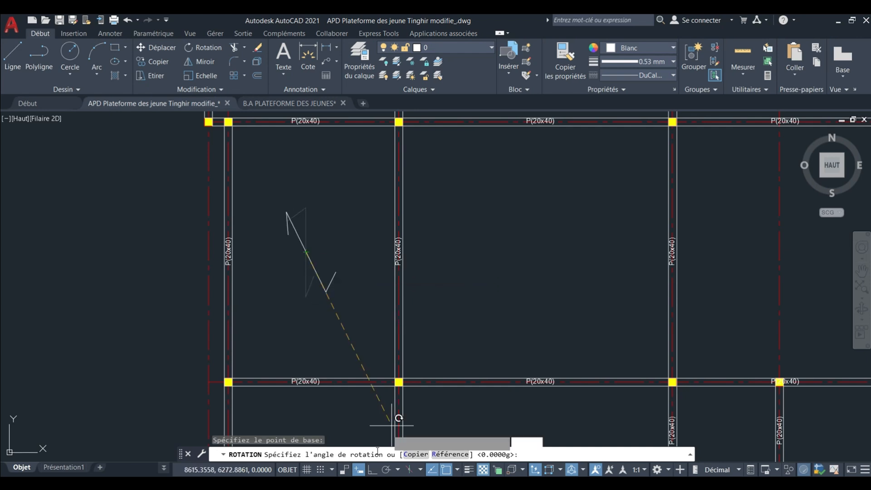
{"action": "left_click", "coordinate": [372, 470]}
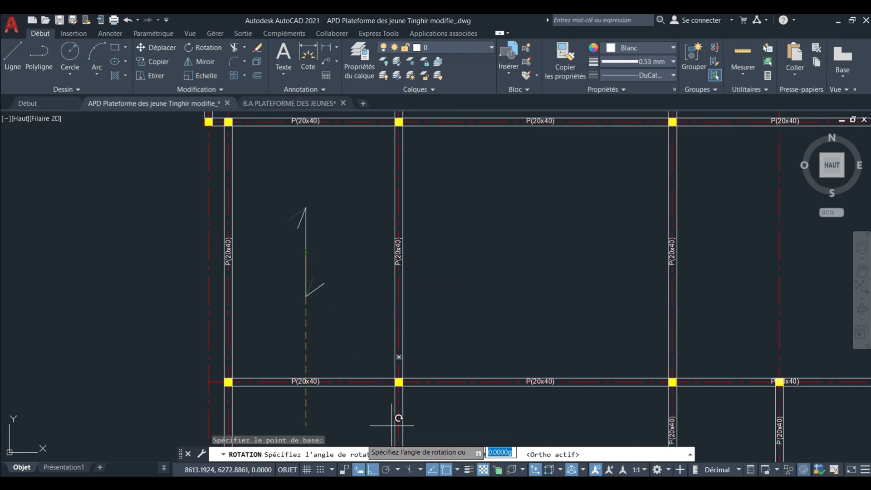
{"action": "left_click", "coordinate": [261, 248]}
Copy the horizontal arrow from its midpoint straight across to the right bay of the second row.
{"action": "left_click", "coordinate": [317, 281]}
{"action": "left_click", "coordinate": [300, 262]}
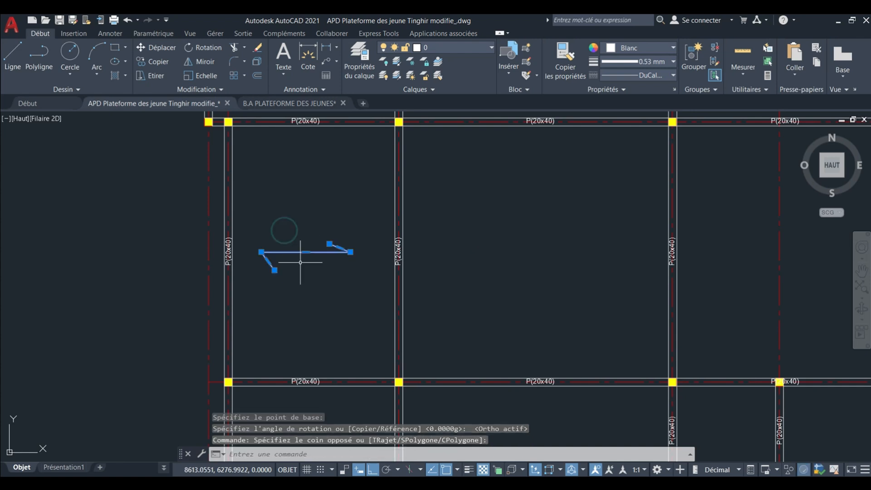
{"action": "middle_click_drag", "start_coordinate": [300, 262], "coordinate": [289, 298]}
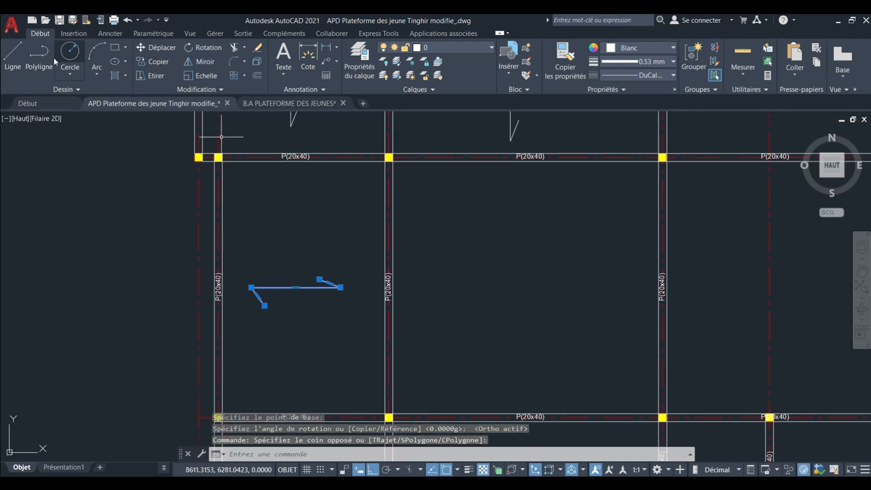
{"action": "left_click", "coordinate": [148, 62]}
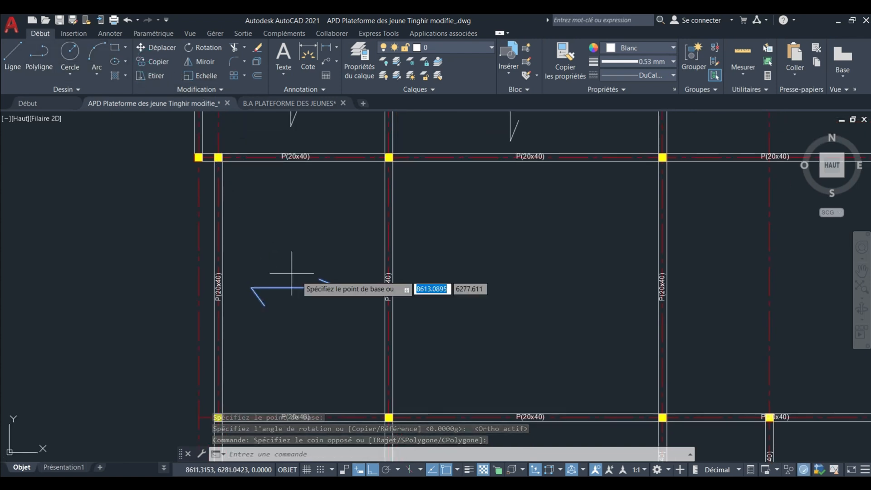
{"action": "left_click", "coordinate": [295, 287]}
{"action": "scroll", "coordinate": [265, 292], "scroll_direction": "down", "scroll_amount": 2}
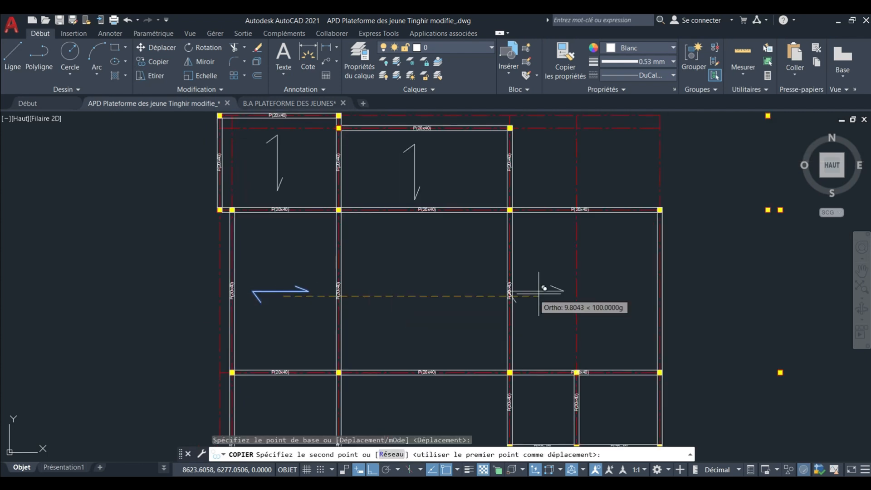
{"action": "scroll", "coordinate": [577, 286], "scroll_direction": "up", "scroll_amount": 2}
{"action": "left_click", "coordinate": [614, 295]}
Place a copy of the horizontal arrow directly below, in the left bay of the third row.
{"action": "scroll", "coordinate": [612, 302], "scroll_direction": "down", "scroll_amount": 4}
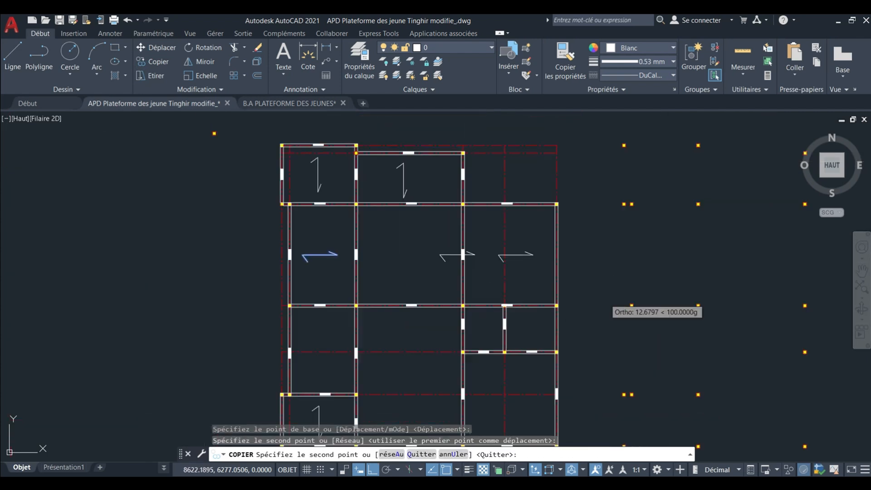
{"action": "scroll", "coordinate": [313, 353], "scroll_direction": "up", "scroll_amount": 2}
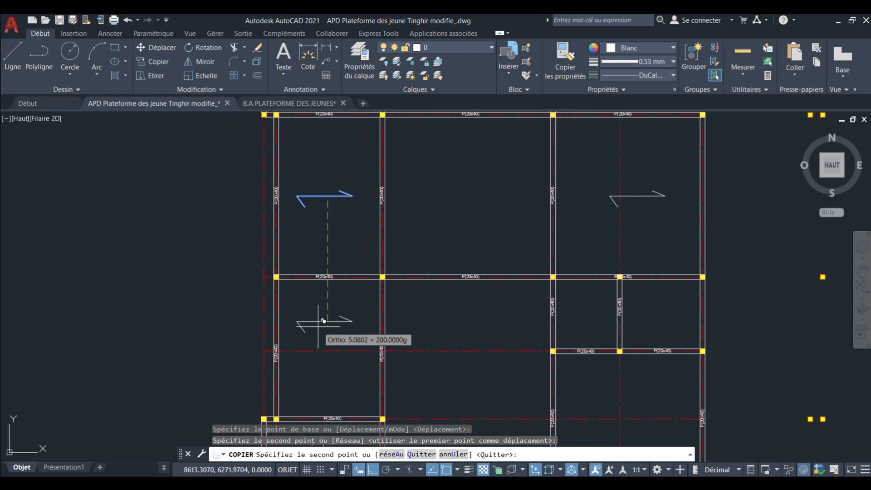
{"action": "left_click", "coordinate": [318, 334]}
With Ortho off, place copies of the horizontal arrow in the lower-right bay and the lower central bay.
{"action": "mouse_move", "coordinate": [617, 321]}
{"action": "middle_mouse_down"}
{"action": "mouse_move", "coordinate": [393, 334]}
{"action": "mouse_move", "coordinate": [374, 225]}
{"action": "middle_mouse_up"}
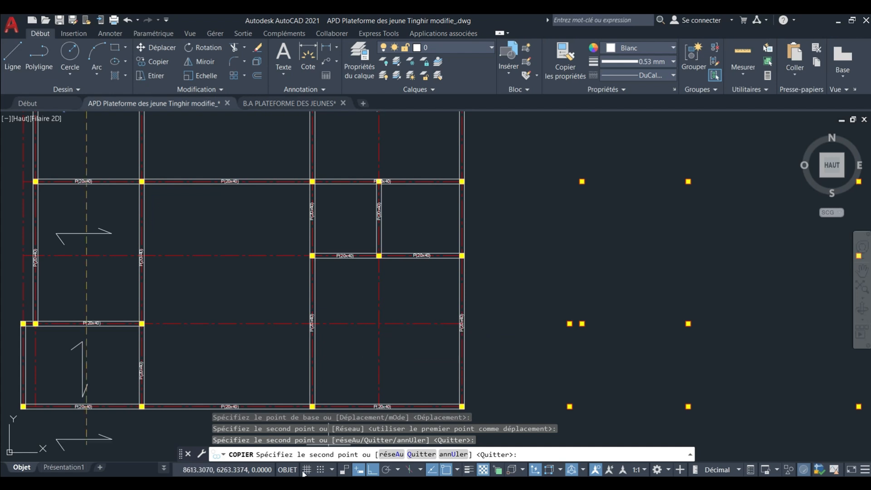
{"action": "scroll", "coordinate": [377, 349], "scroll_direction": "up", "scroll_amount": 5}
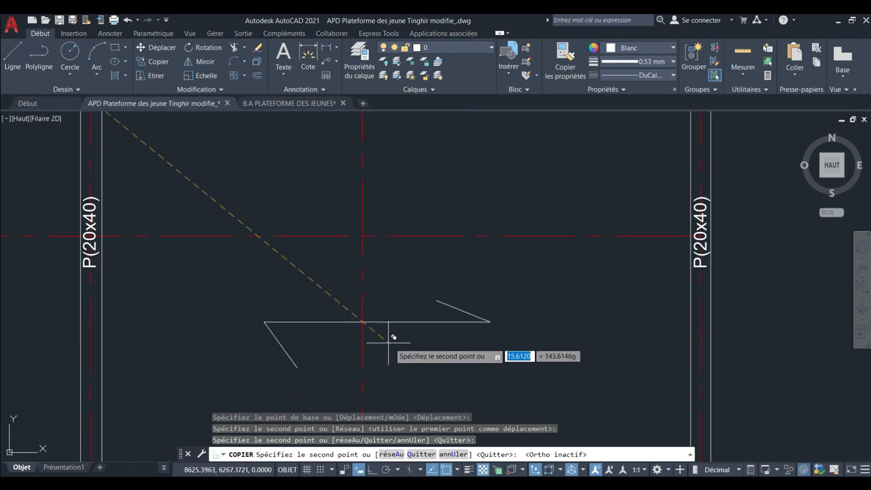
{"action": "scroll", "coordinate": [391, 326], "scroll_direction": "down", "scroll_amount": 10}
{"action": "scroll", "coordinate": [408, 286], "scroll_direction": "up", "scroll_amount": 2}
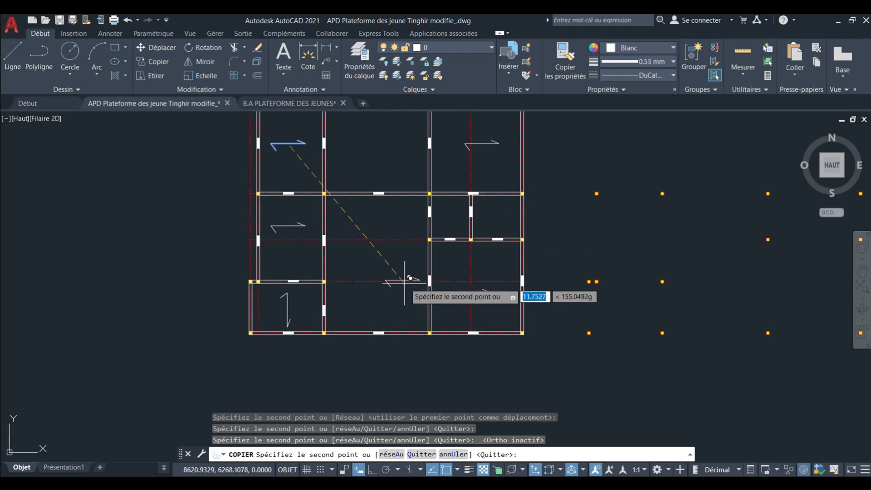
{"action": "left_click", "coordinate": [372, 262]}
Place a copy of the horizontal arrow in the large central bay of the second row.
{"action": "middle_click_drag", "start_coordinate": [377, 278], "coordinate": [375, 407]}
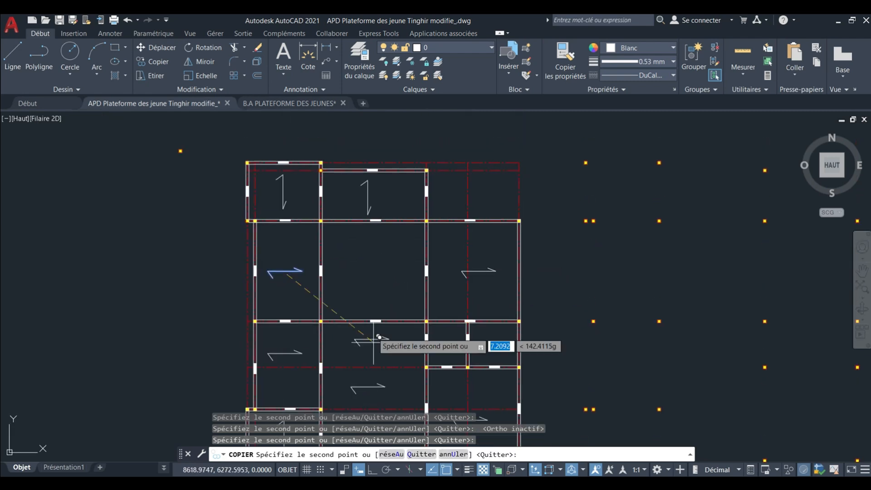
{"action": "left_click", "coordinate": [374, 283]}
{"action": "middle_click_drag", "start_coordinate": [384, 283], "coordinate": [360, 277]}
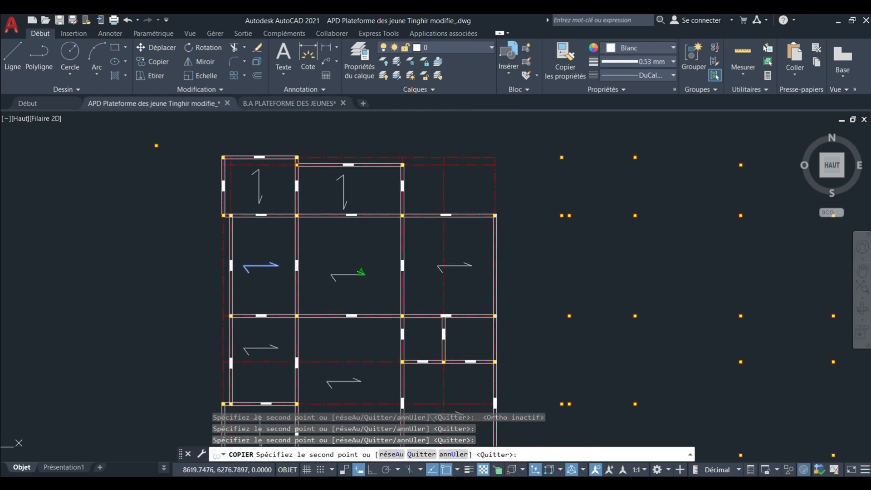
Place a copy of the horizontal arrow in the small bay left of the short vertical beam, and end copying.
{"action": "scroll", "coordinate": [370, 224], "scroll_direction": "down", "scroll_amount": 2}
{"action": "scroll", "coordinate": [365, 321], "scroll_direction": "up", "scroll_amount": 2}
{"action": "middle_click_drag", "start_coordinate": [371, 326], "coordinate": [368, 333]}
{"action": "scroll", "coordinate": [368, 332], "scroll_direction": "up", "scroll_amount": 4}
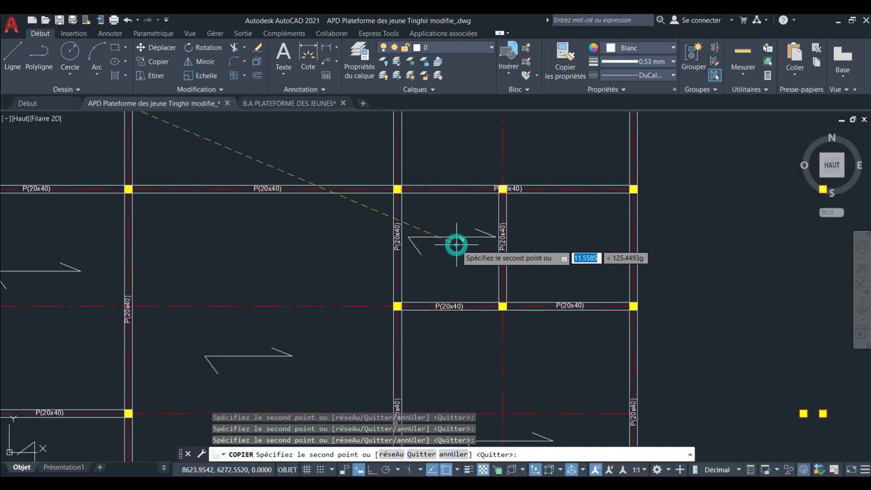
{"action": "scroll", "coordinate": [456, 245], "scroll_direction": "down", "scroll_amount": 4}
{"action": "scroll", "coordinate": [408, 272], "scroll_direction": "up", "scroll_amount": 1}
{"action": "middle_click_drag", "start_coordinate": [408, 295], "coordinate": [408, 373]}
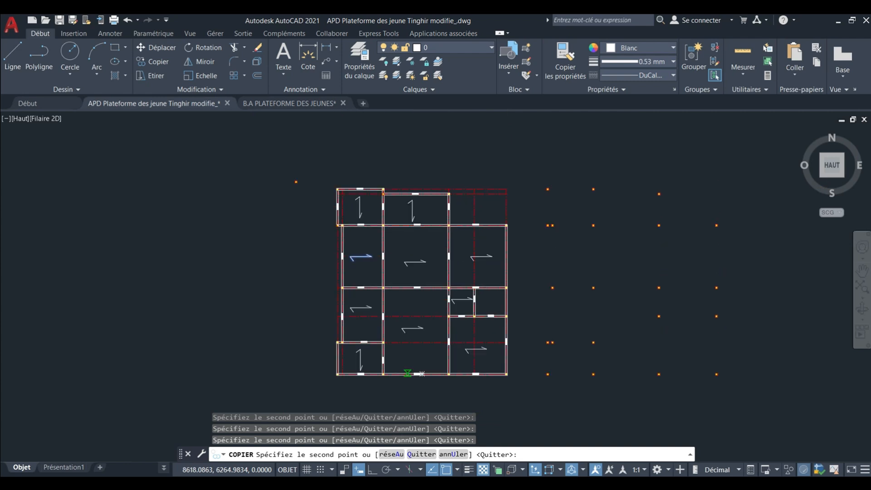
{"action": "key", "text": "Escape"}
{"action": "scroll", "coordinate": [408, 227], "scroll_direction": "up", "scroll_amount": 3}
{"action": "scroll", "coordinate": [403, 221], "scroll_direction": "down", "scroll_amount": 1}
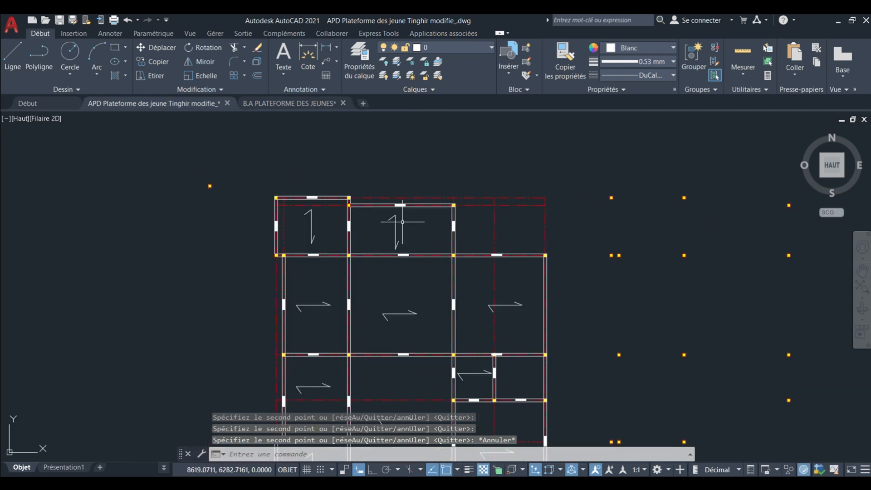
Review the span-direction arrows across all slab bays, comparing the two top-row bays with the bays below.
{"action": "middle_click_drag", "start_coordinate": [443, 254], "coordinate": [430, 228]}
{"action": "scroll", "coordinate": [418, 192], "scroll_direction": "down", "scroll_amount": 2}
{"action": "scroll", "coordinate": [395, 177], "scroll_direction": "up", "scroll_amount": 4}
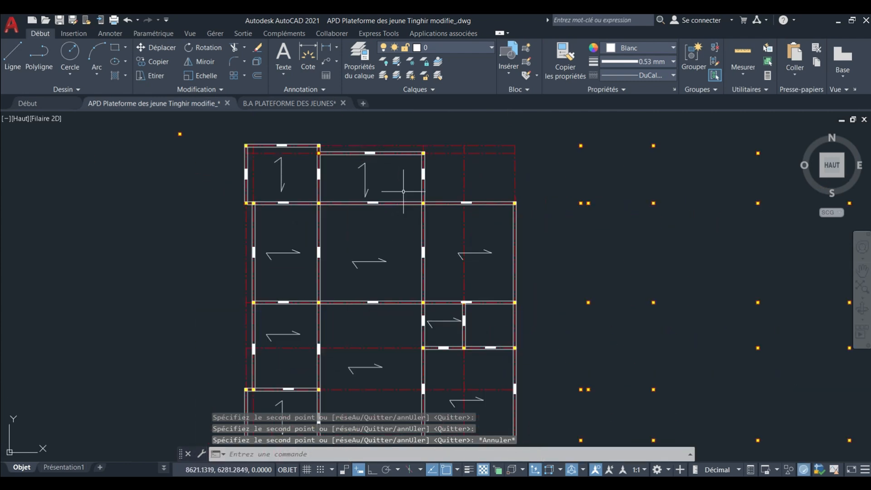
{"action": "scroll", "coordinate": [394, 185], "scroll_direction": "down", "scroll_amount": 4}
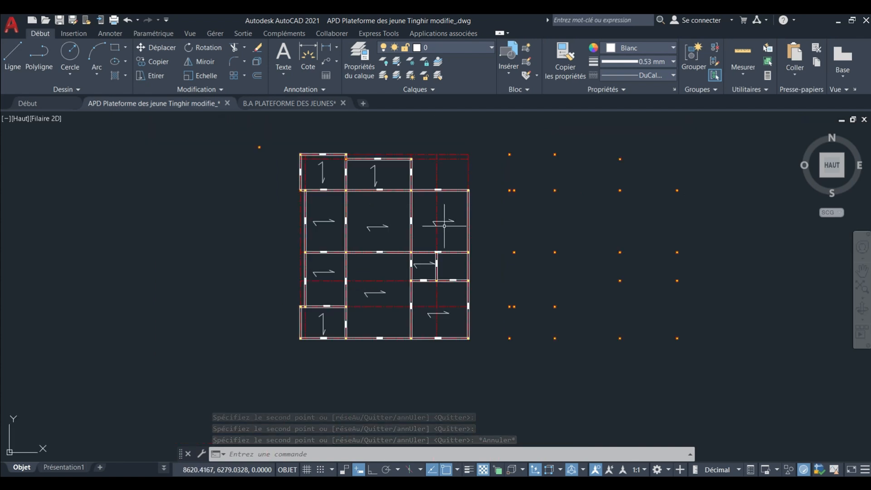
{"action": "middle_click_drag", "start_coordinate": [394, 230], "coordinate": [394, 232]}
{"action": "scroll", "coordinate": [345, 166], "scroll_direction": "up", "scroll_amount": 4}
{"action": "middle_click_drag", "start_coordinate": [350, 164], "coordinate": [351, 218]}
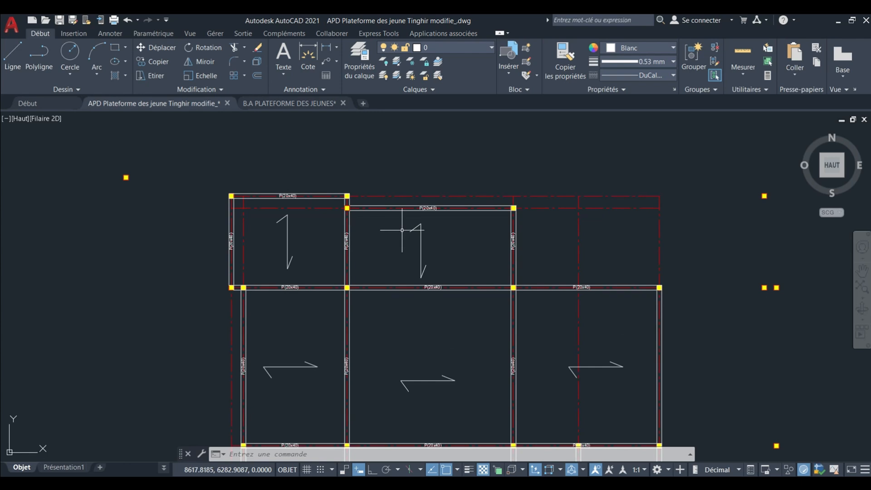
{"action": "scroll", "coordinate": [402, 229], "scroll_direction": "down", "scroll_amount": 2}
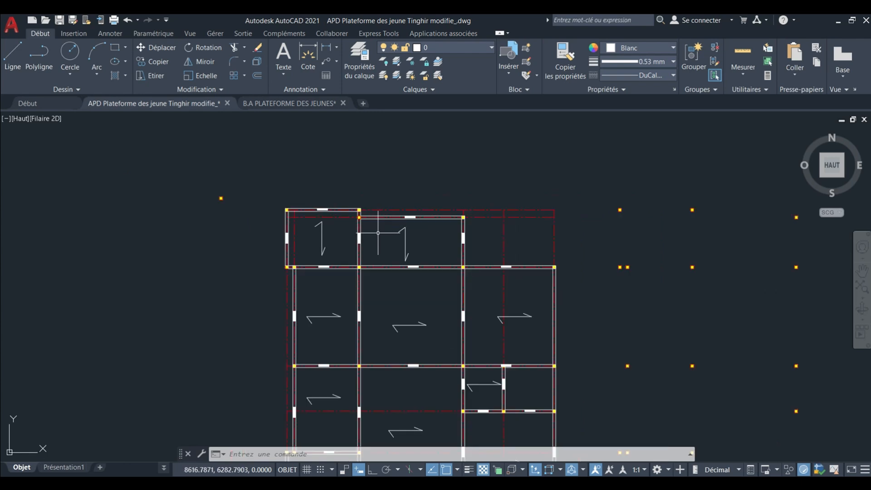
{"action": "middle_click_drag", "start_coordinate": [387, 280], "coordinate": [363, 212]}
{"action": "middle_click_drag", "start_coordinate": [386, 250], "coordinate": [372, 230]}
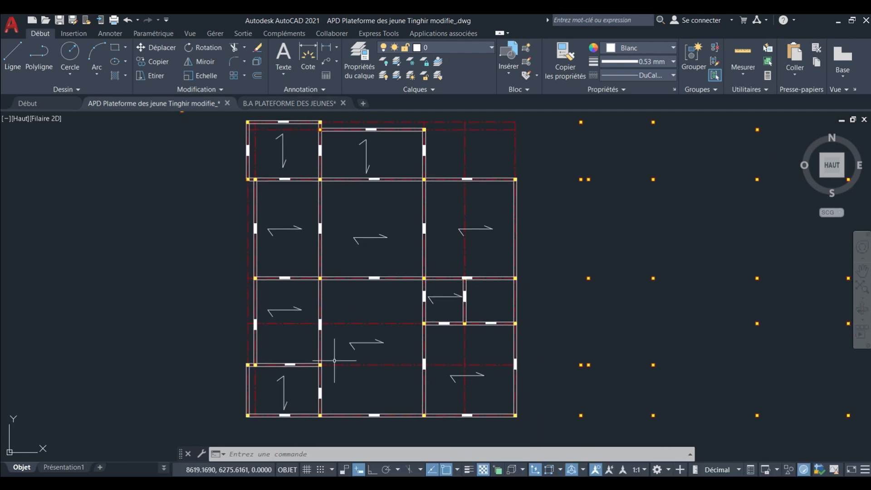
Select the vertical arrow in the bottom-left bay and compare its span direction with the rest of the plan.
{"action": "scroll", "coordinate": [318, 365], "scroll_direction": "up", "scroll_amount": 2}
{"action": "middle_click_drag", "start_coordinate": [299, 394], "coordinate": [281, 344]}
{"action": "left_click", "coordinate": [313, 362]}
{"action": "left_click", "coordinate": [262, 354]}
{"action": "scroll", "coordinate": [277, 358], "scroll_direction": "up", "scroll_amount": 2}
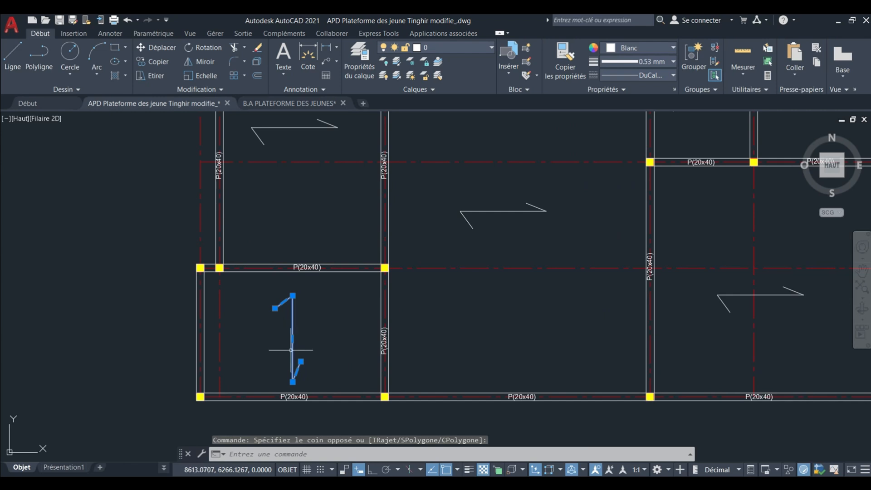
{"action": "middle_click_drag", "start_coordinate": [295, 355], "coordinate": [291, 356]}
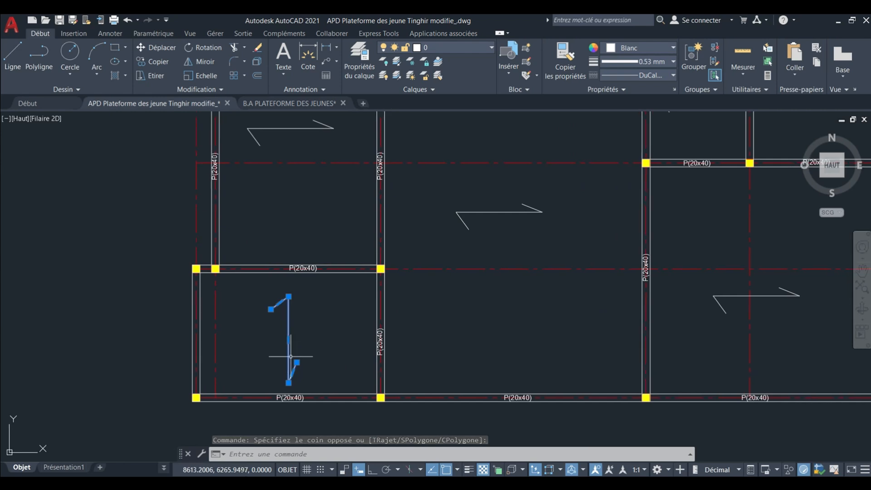
{"action": "scroll", "coordinate": [286, 326], "scroll_direction": "down", "scroll_amount": 5}
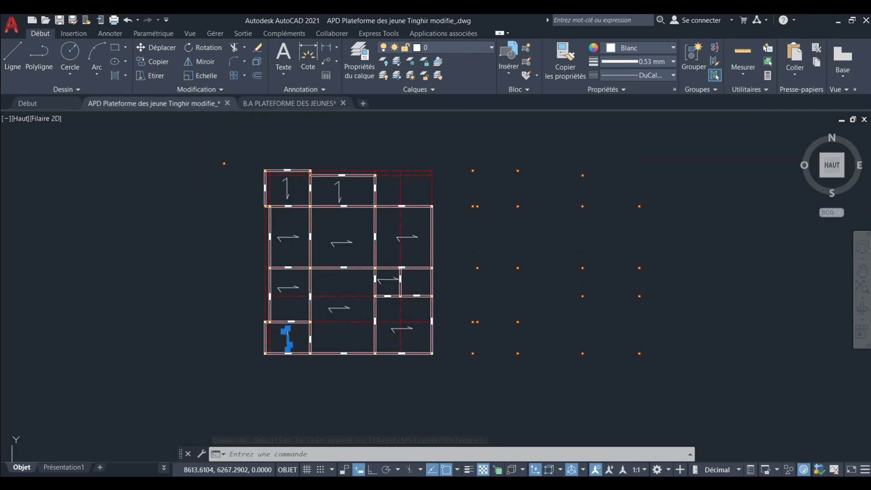
{"action": "middle_click_drag", "start_coordinate": [293, 278], "coordinate": [302, 305]}
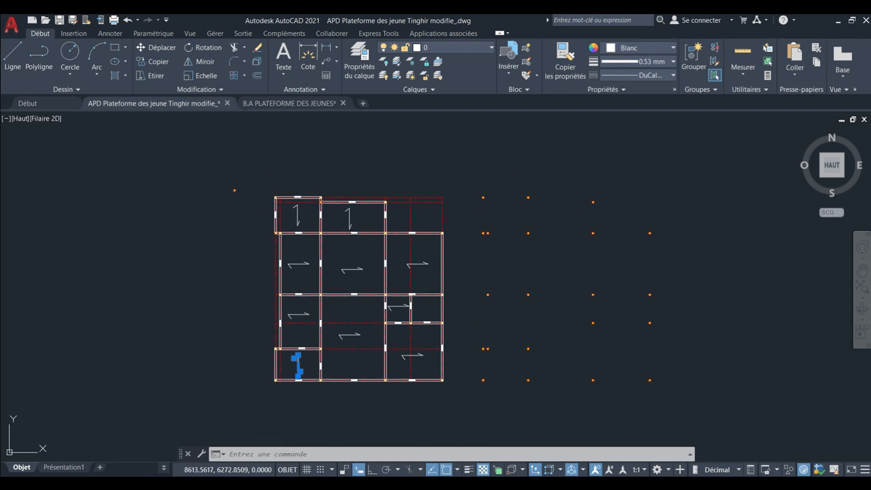
Inspect the vertical arrow in the top-left bay against the P(20x40) beams surrounding it.
{"action": "scroll", "coordinate": [294, 217], "scroll_direction": "up", "scroll_amount": 4}
{"action": "middle_click_drag", "start_coordinate": [294, 217], "coordinate": [300, 249]}
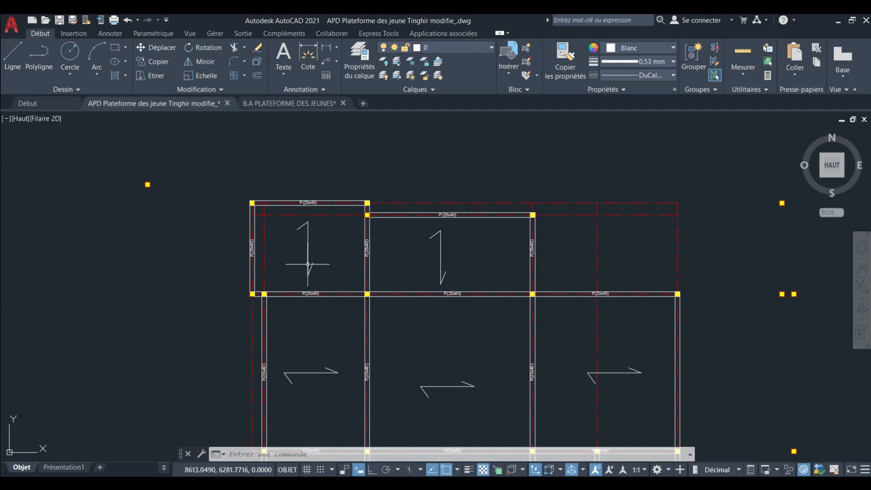
{"action": "middle_click_drag", "start_coordinate": [308, 263], "coordinate": [289, 213]}
{"action": "scroll", "coordinate": [283, 197], "scroll_direction": "down", "scroll_amount": 5}
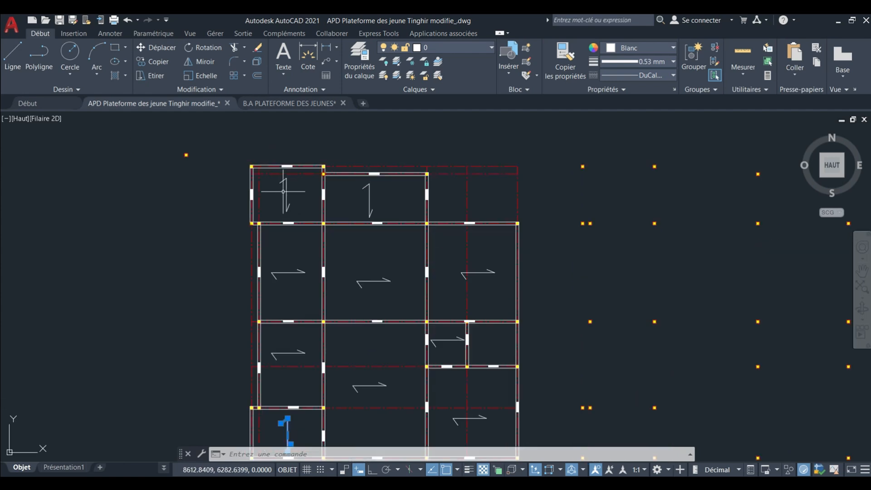
{"action": "scroll", "coordinate": [283, 204], "scroll_direction": "up", "scroll_amount": 2}
{"action": "scroll", "coordinate": [283, 204], "scroll_direction": "up", "scroll_amount": 5}
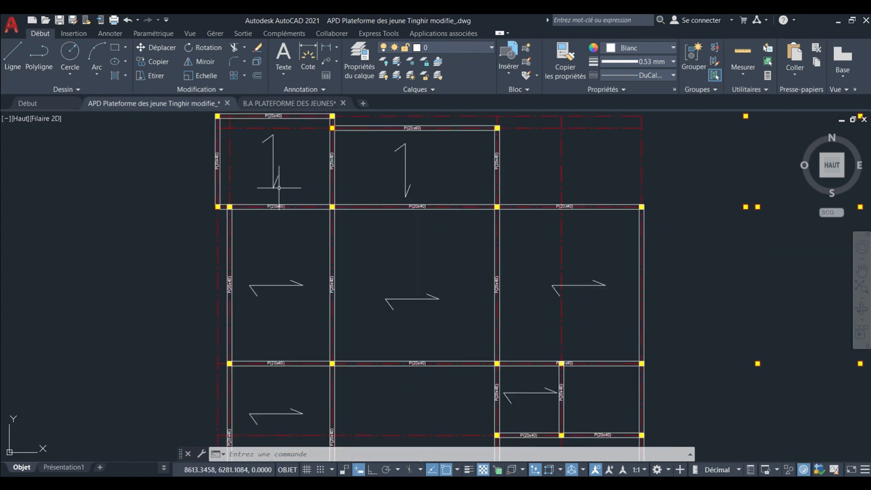
{"action": "middle_click_drag", "start_coordinate": [285, 218], "coordinate": [292, 234]}
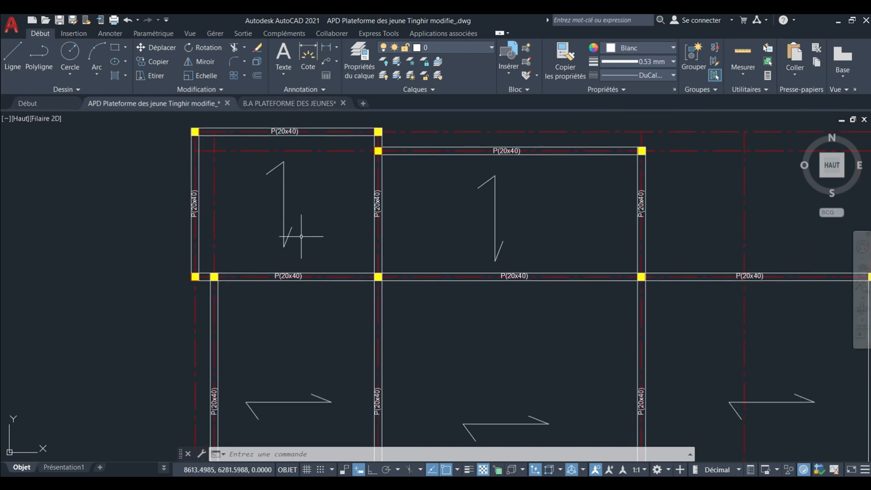
{"action": "mouse_move", "coordinate": [310, 232]}
{"action": "middle_mouse_down"}
{"action": "mouse_move", "coordinate": [310, 274]}
{"action": "mouse_move", "coordinate": [290, 226]}
{"action": "mouse_move", "coordinate": [305, 251]}
{"action": "middle_mouse_up"}
{"action": "scroll", "coordinate": [281, 213], "scroll_direction": "down", "scroll_amount": 2}
{"action": "scroll", "coordinate": [270, 216], "scroll_direction": "up", "scroll_amount": 2}
{"action": "scroll", "coordinate": [279, 237], "scroll_direction": "up", "scroll_amount": 2}
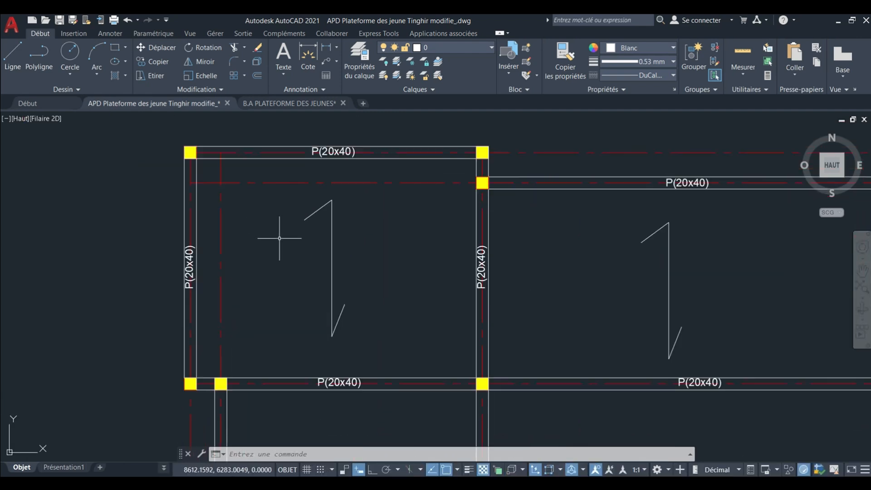
{"action": "scroll", "coordinate": [283, 225], "scroll_direction": "down", "scroll_amount": 4}
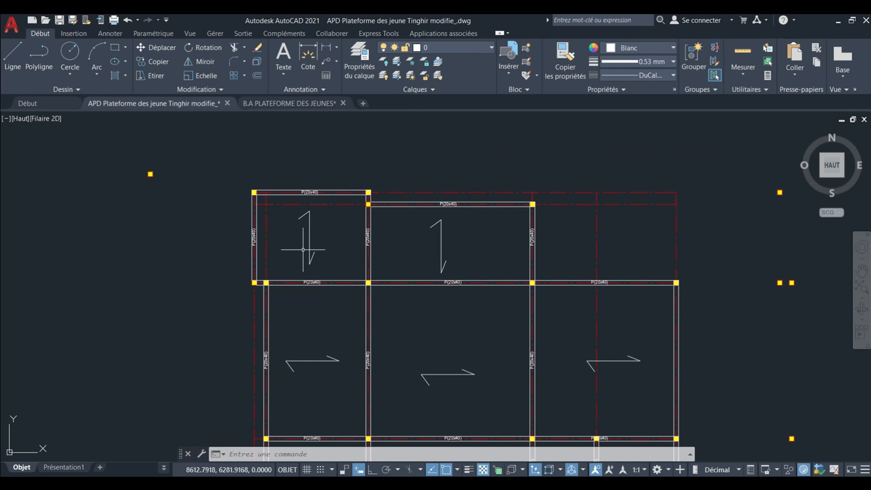
Compare the vertical arrows of the two top-row bays with the horizontal arrows in the rows beneath them.
{"action": "middle_click_drag", "start_coordinate": [303, 255], "coordinate": [282, 225]}
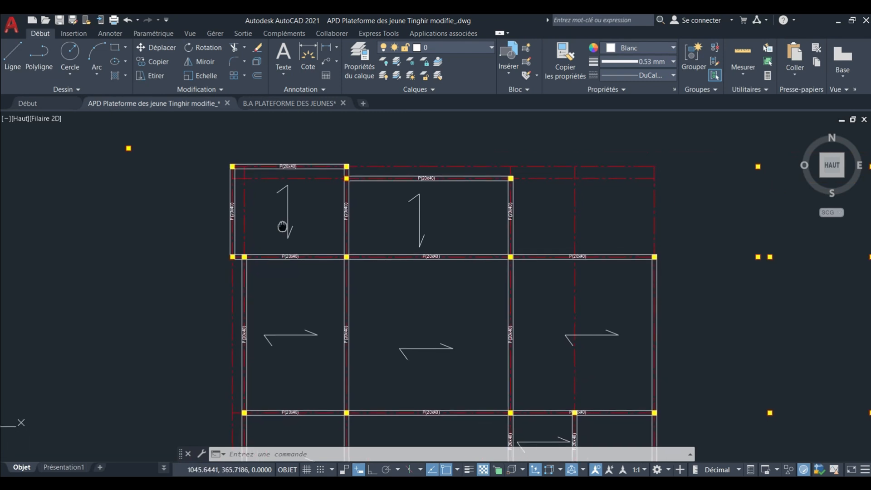
{"action": "scroll", "coordinate": [282, 218], "scroll_direction": "down", "scroll_amount": 4}
{"action": "scroll", "coordinate": [286, 200], "scroll_direction": "up", "scroll_amount": 6}
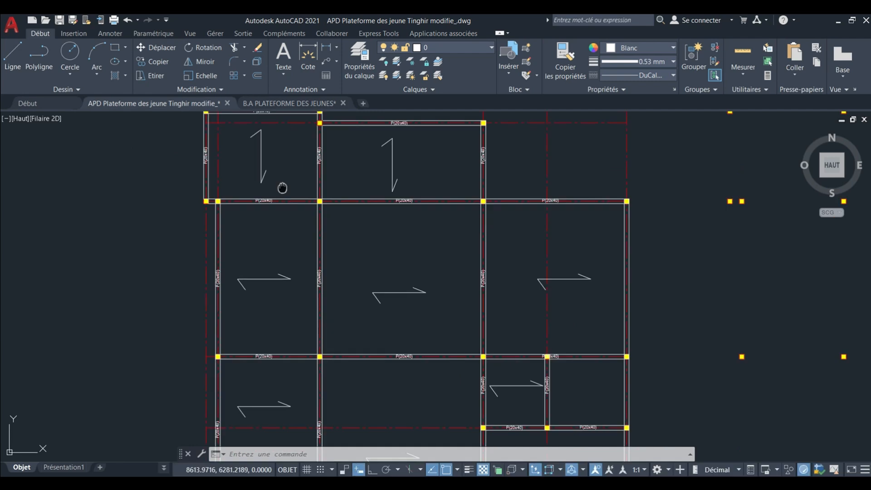
{"action": "middle_click_drag", "start_coordinate": [268, 204], "coordinate": [284, 254]}
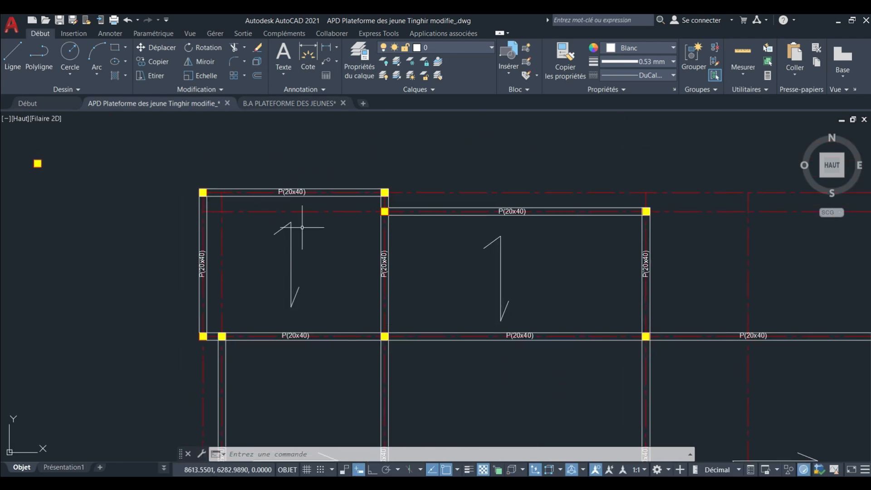
{"action": "scroll", "coordinate": [278, 231], "scroll_direction": "up", "scroll_amount": 2}
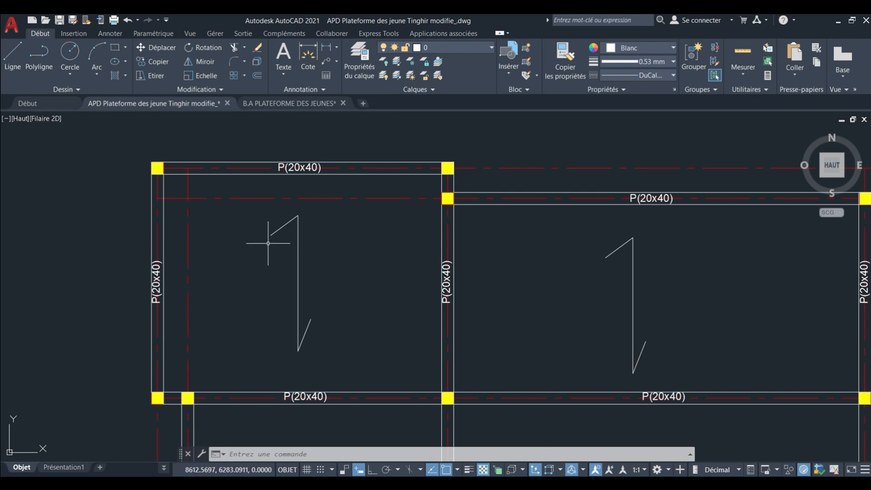
{"action": "scroll", "coordinate": [270, 232], "scroll_direction": "down", "scroll_amount": 2}
{"action": "middle_click_drag", "start_coordinate": [286, 255], "coordinate": [265, 189]}
{"action": "scroll", "coordinate": [273, 200], "scroll_direction": "down", "scroll_amount": 2}
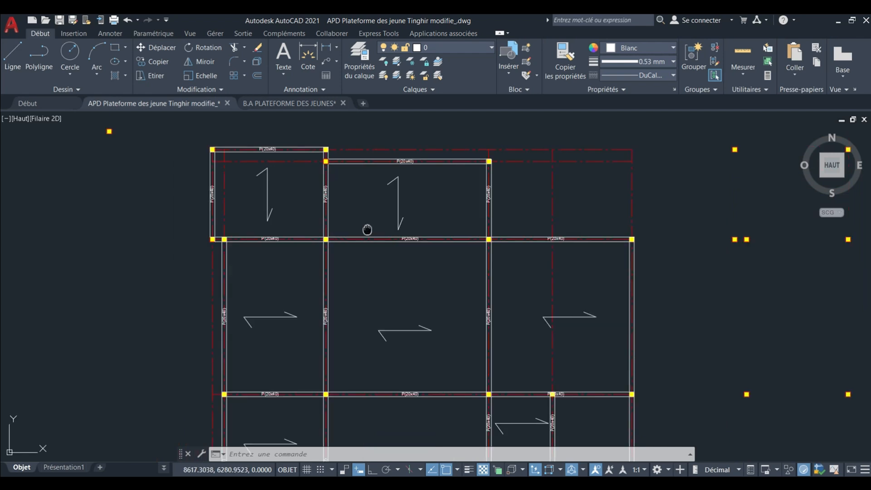
{"action": "middle_click_drag", "start_coordinate": [365, 230], "coordinate": [333, 193]}
{"action": "scroll", "coordinate": [333, 193], "scroll_direction": "down", "scroll_amount": 2}
{"action": "middle_click_drag", "start_coordinate": [350, 243], "coordinate": [333, 232]}
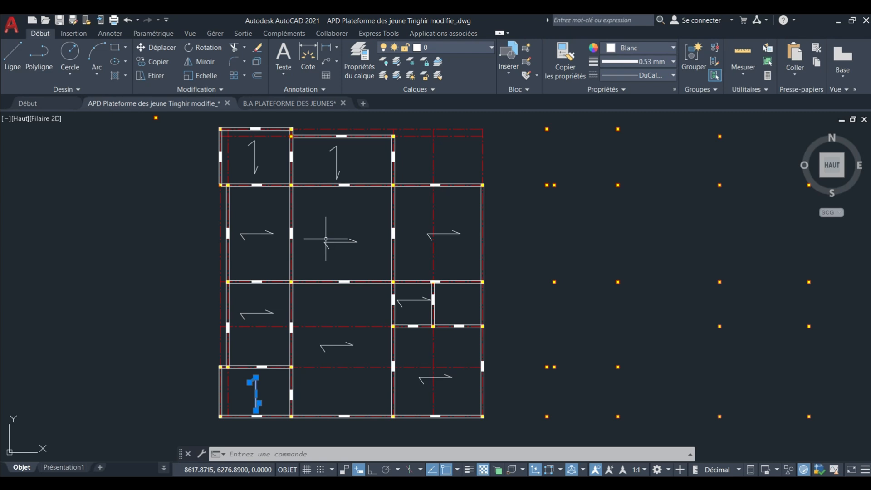
With Ortho on, rotate the vertical arrow in the top central bay by a half turn about its midpoint.
{"action": "middle_click_drag", "start_coordinate": [264, 200], "coordinate": [286, 253]}
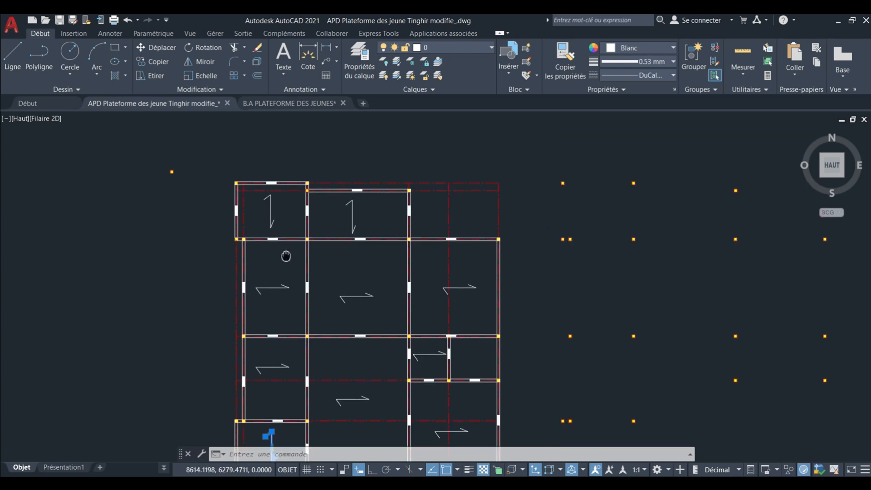
{"action": "scroll", "coordinate": [326, 201], "scroll_direction": "up", "scroll_amount": 4}
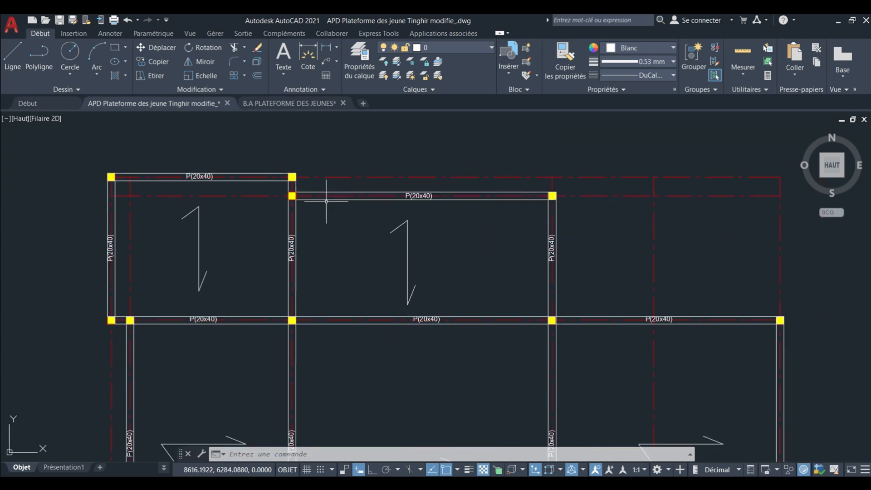
{"action": "left_click", "coordinate": [441, 251]}
{"action": "left_click", "coordinate": [361, 244]}
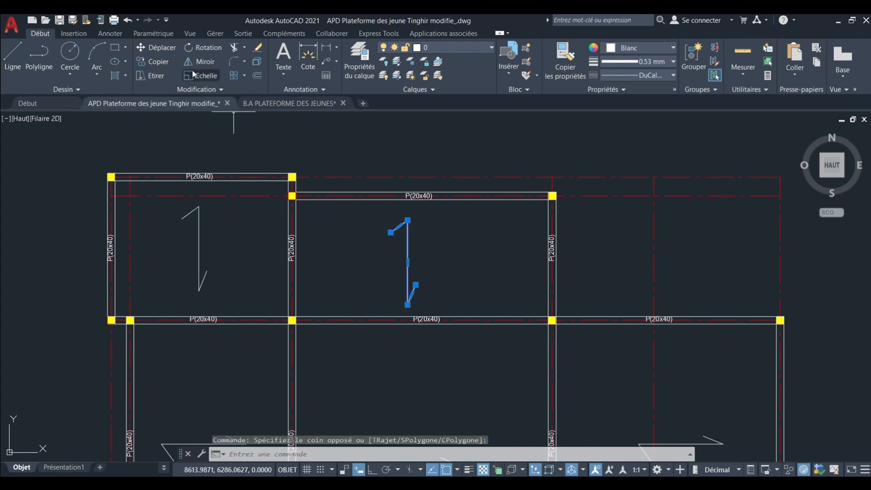
{"action": "left_click", "coordinate": [203, 48]}
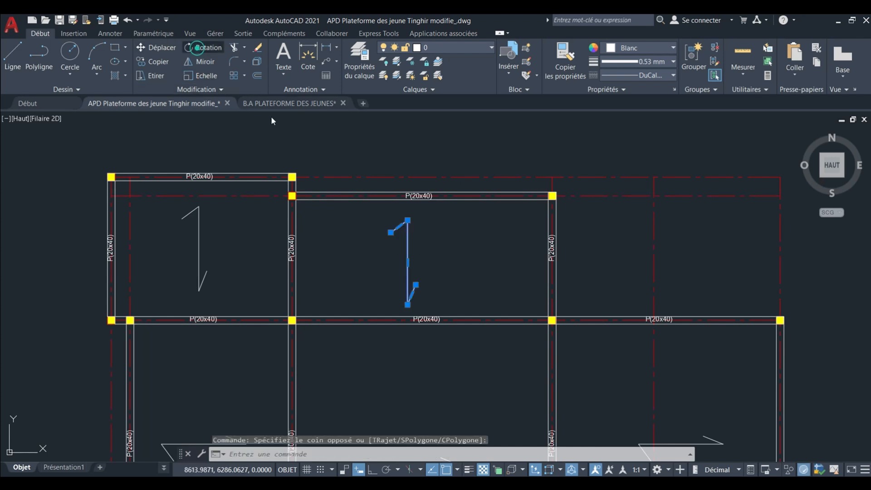
{"action": "left_click", "coordinate": [408, 259]}
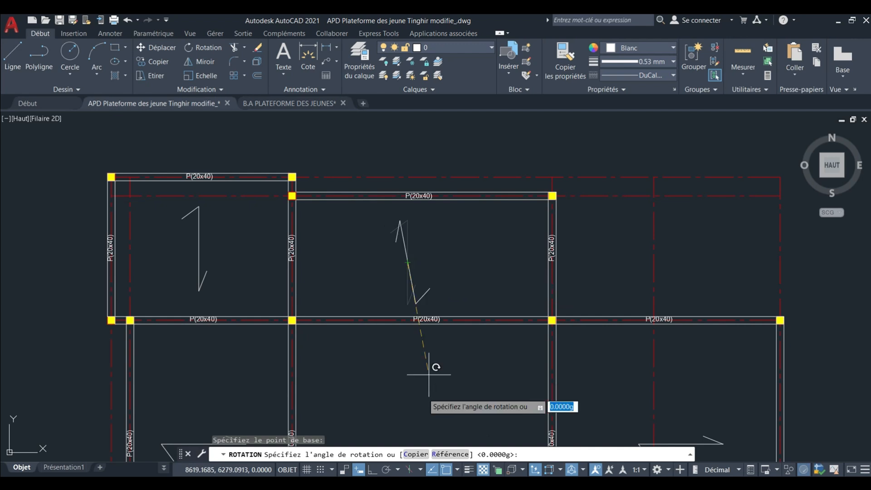
{"action": "key", "text": "F8"}
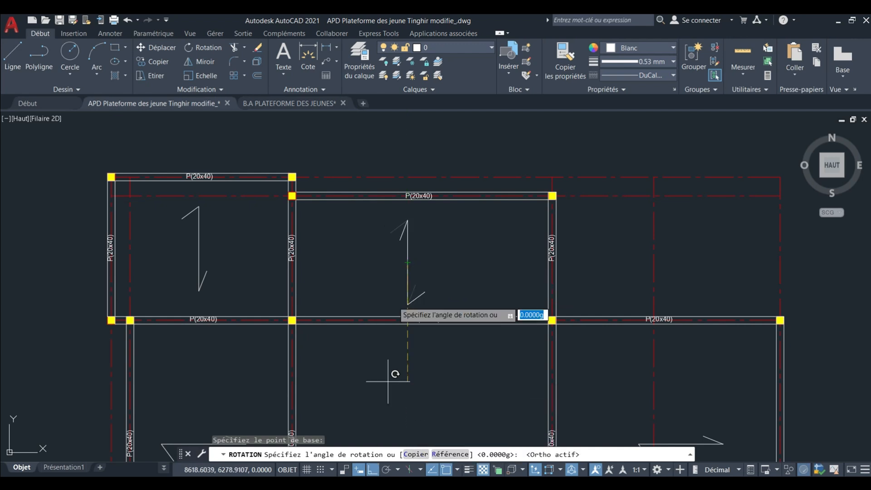
{"action": "left_click", "coordinate": [398, 274]}
Rotate the top central bay's arrow a quarter turn about its midpoint so that it lies horizontally.
{"action": "left_click", "coordinate": [430, 280]}
{"action": "left_click", "coordinate": [388, 271]}
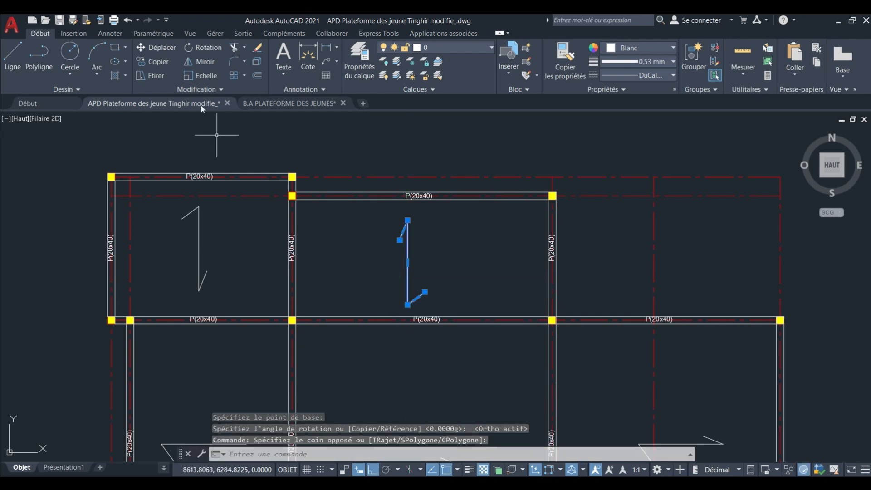
{"action": "left_click", "coordinate": [194, 47]}
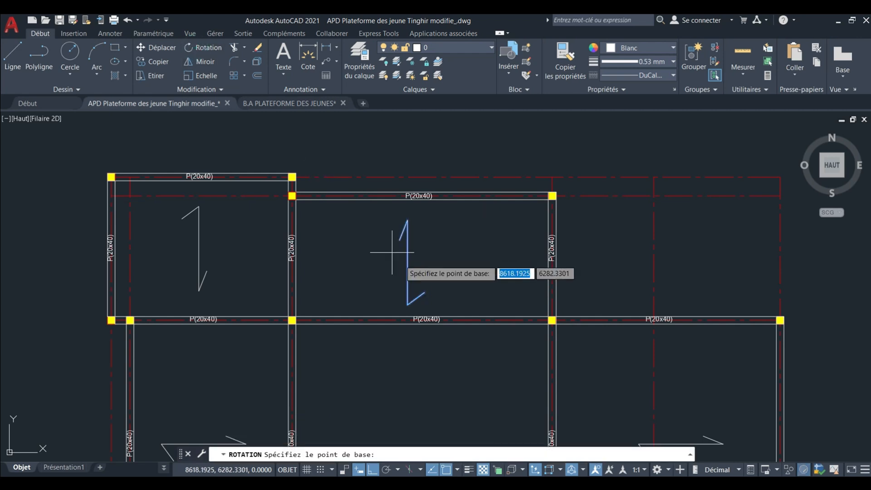
{"action": "left_click", "coordinate": [408, 262]}
{"action": "left_click", "coordinate": [436, 288]}
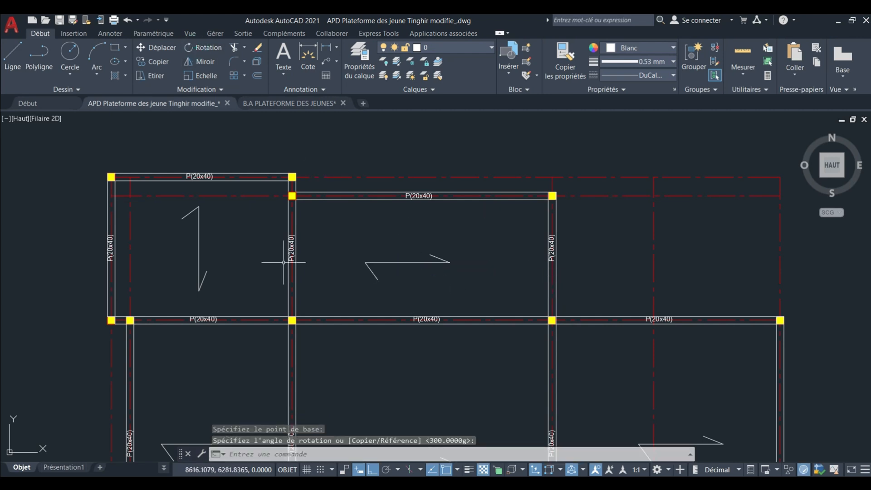
Rotate the vertical arrow in the top-left bay by a half turn about its midpoint.
{"action": "left_click", "coordinate": [265, 256]}
{"action": "left_click", "coordinate": [180, 240]}
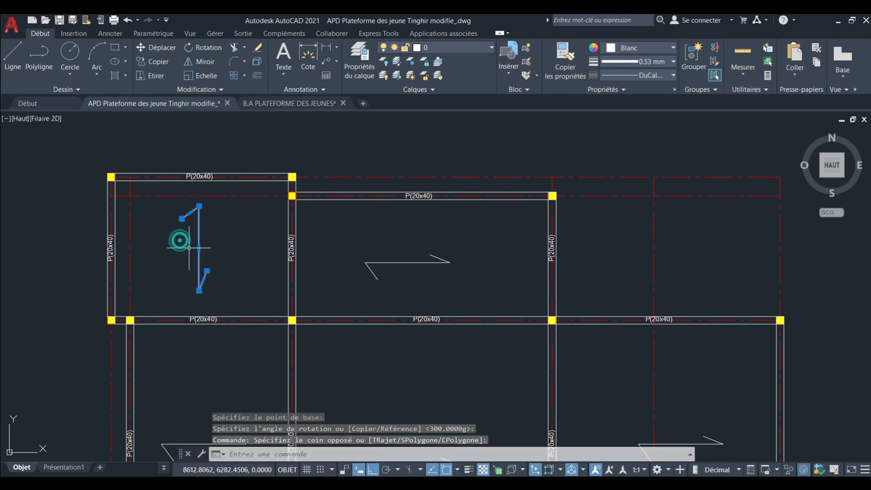
{"action": "left_click", "coordinate": [194, 48]}
{"action": "left_click", "coordinate": [198, 249]}
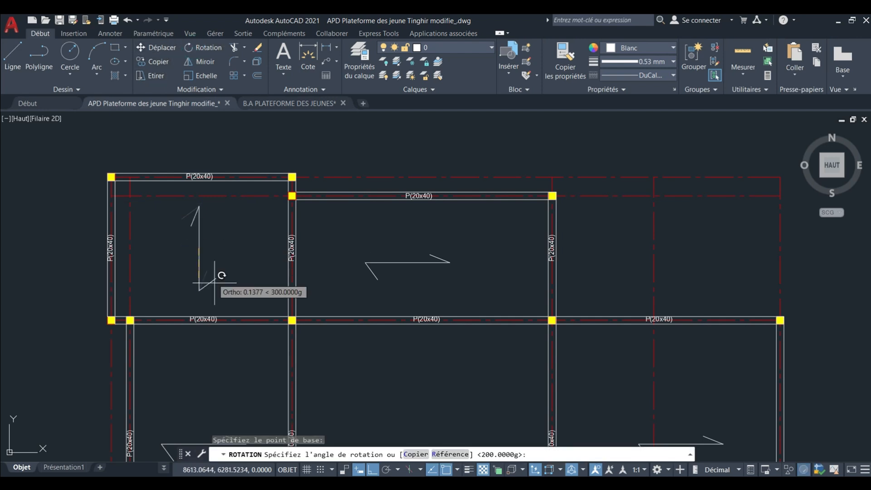
{"action": "left_click", "coordinate": [214, 283]}
Rotate the top-left bay's arrow a quarter turn about its midpoint so that it lies horizontally.
{"action": "left_click", "coordinate": [210, 255]}
{"action": "left_click", "coordinate": [186, 250]}
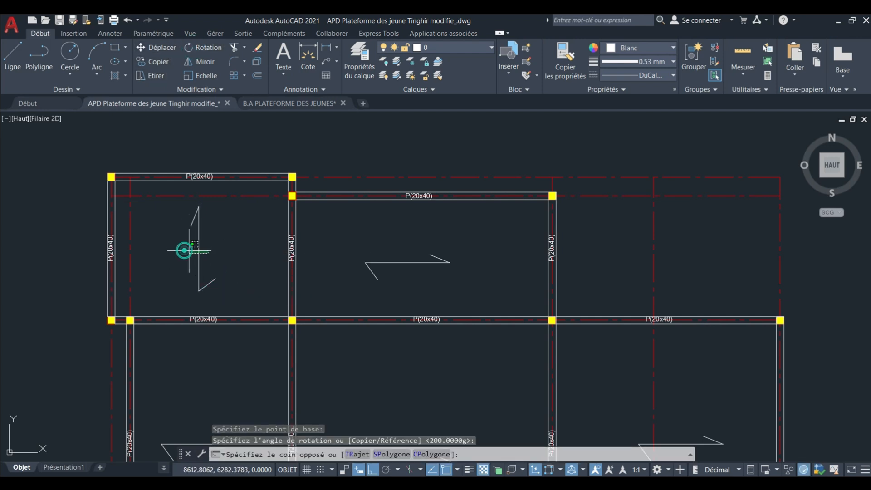
{"action": "left_click", "coordinate": [203, 47]}
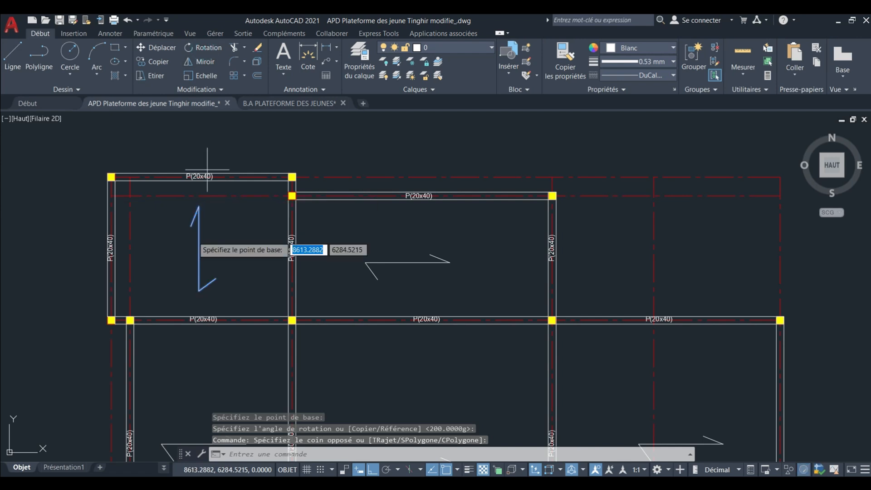
{"action": "left_click", "coordinate": [199, 255]}
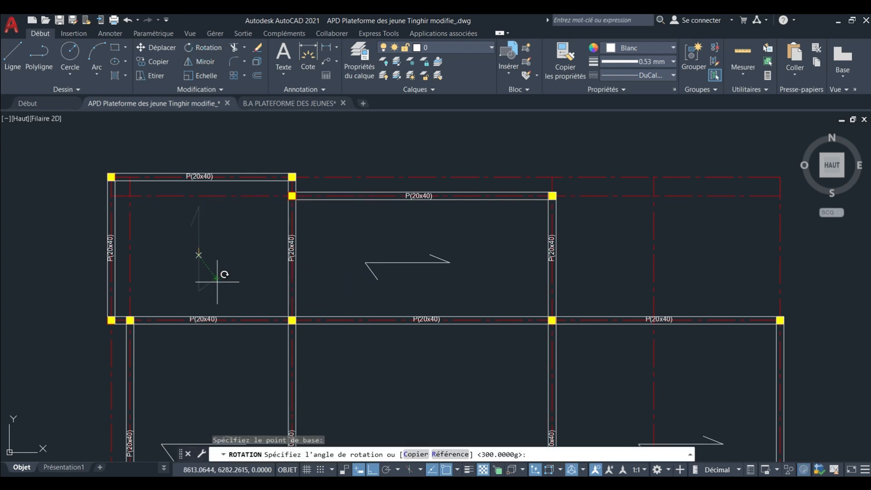
{"action": "left_click", "coordinate": [251, 245]}
Copy the span arrow of the third-row left bay from its midpoint straight down into the bottom-left bay.
{"action": "scroll", "coordinate": [250, 245], "scroll_direction": "down", "scroll_amount": 4}
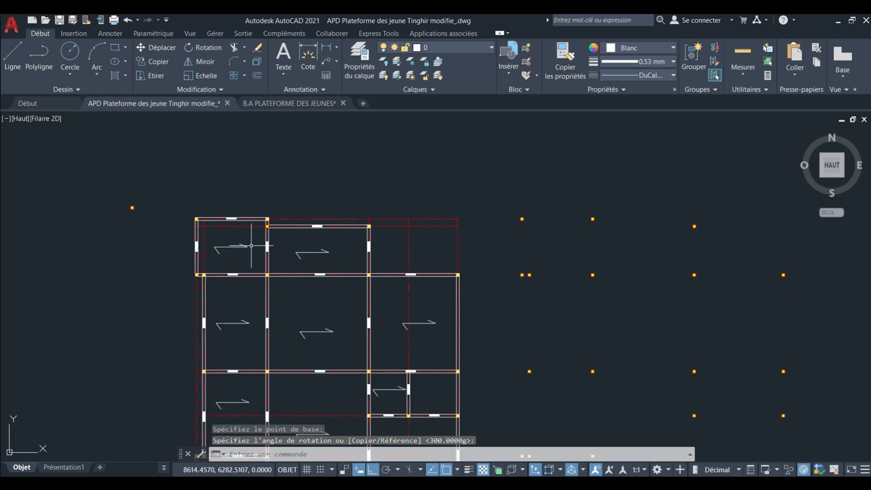
{"action": "scroll", "coordinate": [251, 246], "scroll_direction": "down", "scroll_amount": 2}
{"action": "middle_click_drag", "start_coordinate": [272, 306], "coordinate": [272, 262]}
{"action": "scroll", "coordinate": [273, 304], "scroll_direction": "up", "scroll_amount": 2}
{"action": "middle_click_drag", "start_coordinate": [262, 315], "coordinate": [303, 308]}
{"action": "scroll", "coordinate": [252, 253], "scroll_direction": "up", "scroll_amount": 2}
{"action": "left_click", "coordinate": [260, 227]}
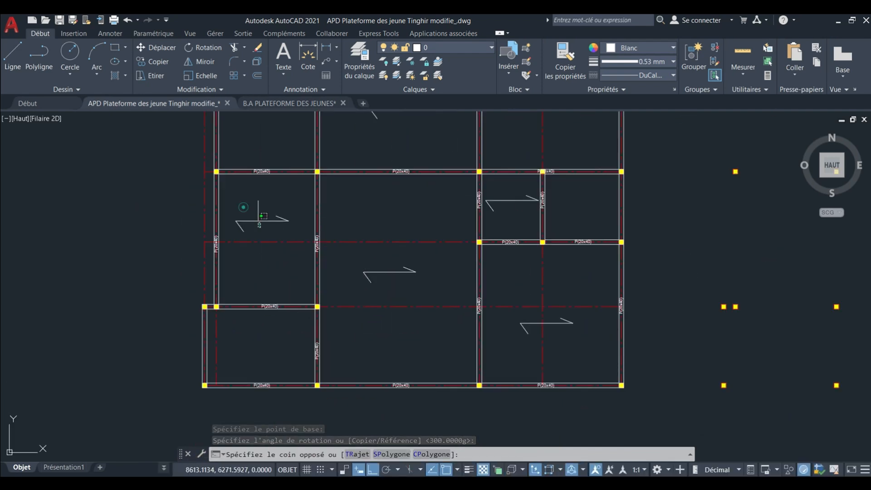
{"action": "mouse_move", "coordinate": [261, 216]}
{"action": "left_mouse_down"}
{"action": "mouse_move", "coordinate": [213, 175]}
{"action": "mouse_move", "coordinate": [199, 116]}
{"action": "mouse_move", "coordinate": [237, 179]}
{"action": "mouse_move", "coordinate": [246, 216]}
{"action": "left_mouse_up"}
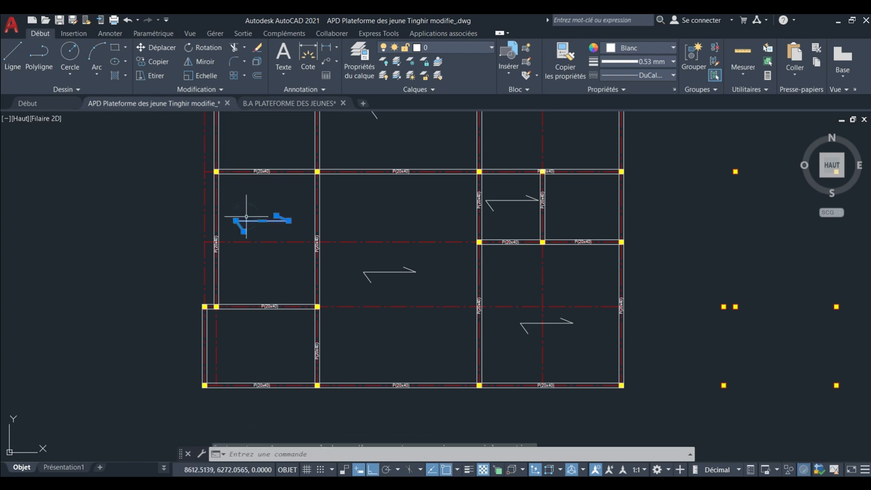
{"action": "left_click", "coordinate": [154, 62]}
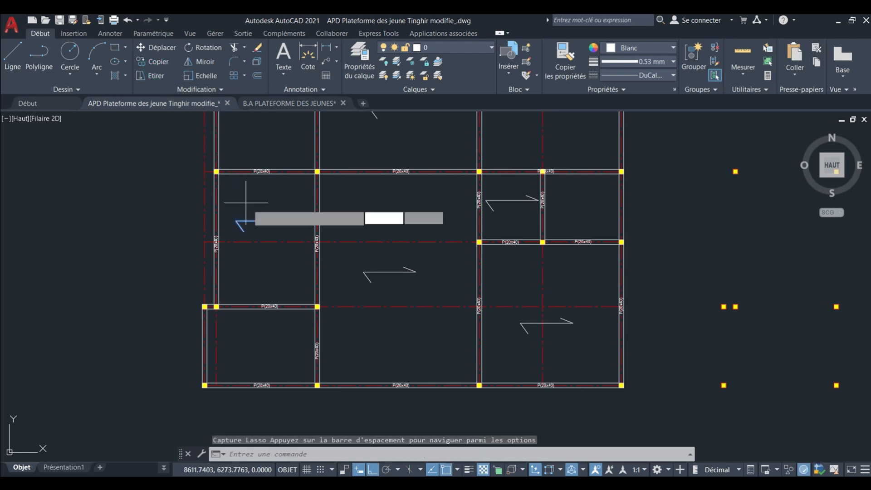
{"action": "left_click", "coordinate": [262, 220]}
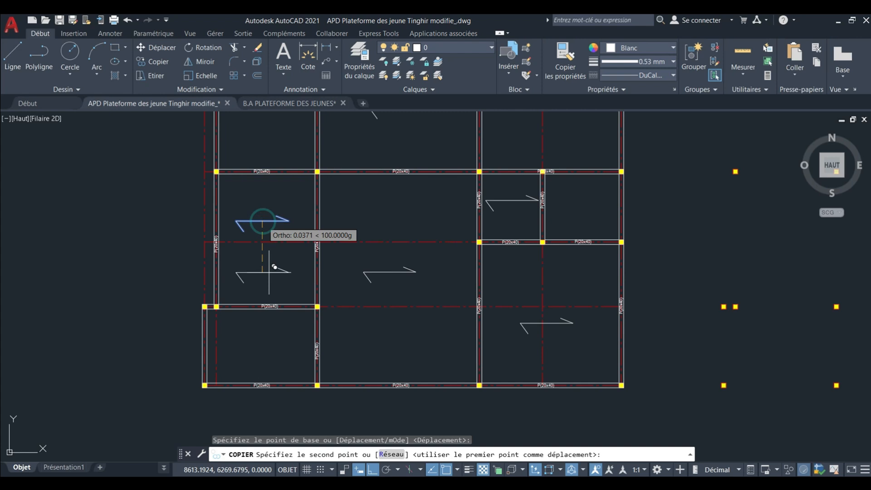
{"action": "left_click", "coordinate": [266, 352]}
{"action": "scroll", "coordinate": [268, 338], "scroll_direction": "down", "scroll_amount": 3}
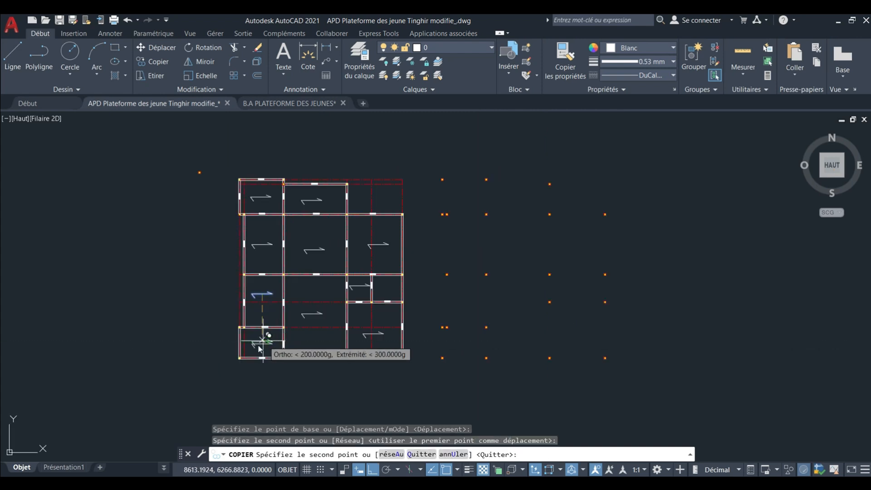
{"action": "scroll", "coordinate": [272, 345], "scroll_direction": "up", "scroll_amount": 8}
{"action": "key", "text": "Escape"}
Delete the copied span arrow from the bottom-left bay.
{"action": "left_click", "coordinate": [398, 377]}
{"action": "left_click", "coordinate": [237, 320]}
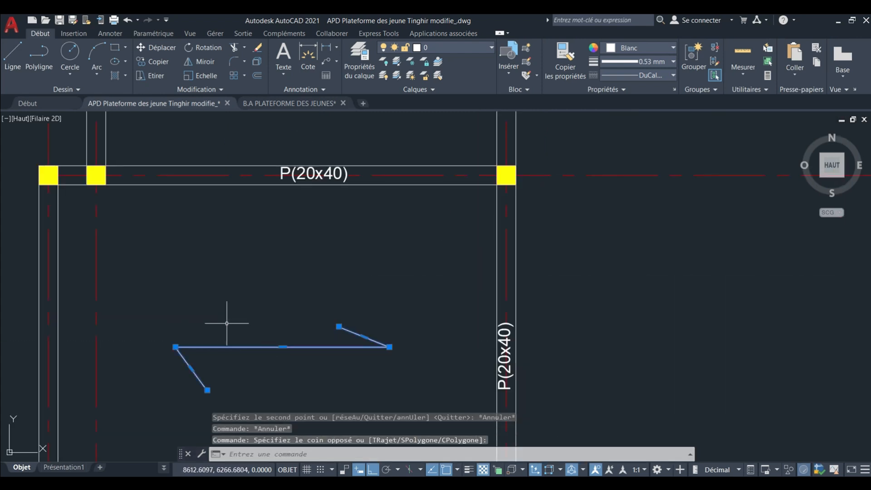
{"action": "key", "text": "Delete"}
Review the span arrows across all slab bays of the formwork plan.
{"action": "scroll", "coordinate": [245, 331], "scroll_direction": "down", "scroll_amount": 2}
{"action": "scroll", "coordinate": [246, 337], "scroll_direction": "down", "scroll_amount": 4}
{"action": "middle_click_drag", "start_coordinate": [253, 309], "coordinate": [251, 368]}
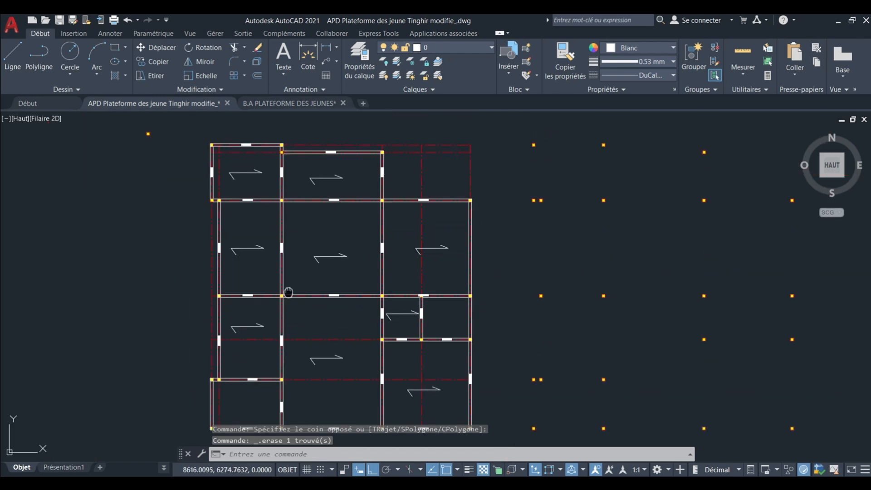
{"action": "middle_click_drag", "start_coordinate": [289, 293], "coordinate": [240, 345]}
{"action": "middle_click_drag", "start_coordinate": [297, 313], "coordinate": [278, 247]}
{"action": "middle_click_drag", "start_coordinate": [287, 303], "coordinate": [305, 365]}
{"action": "middle_click_drag", "start_coordinate": [376, 290], "coordinate": [402, 265]}
{"action": "middle_click_drag", "start_coordinate": [299, 319], "coordinate": [352, 352]}
{"action": "scroll", "coordinate": [352, 352], "scroll_direction": "down", "scroll_amount": 3}
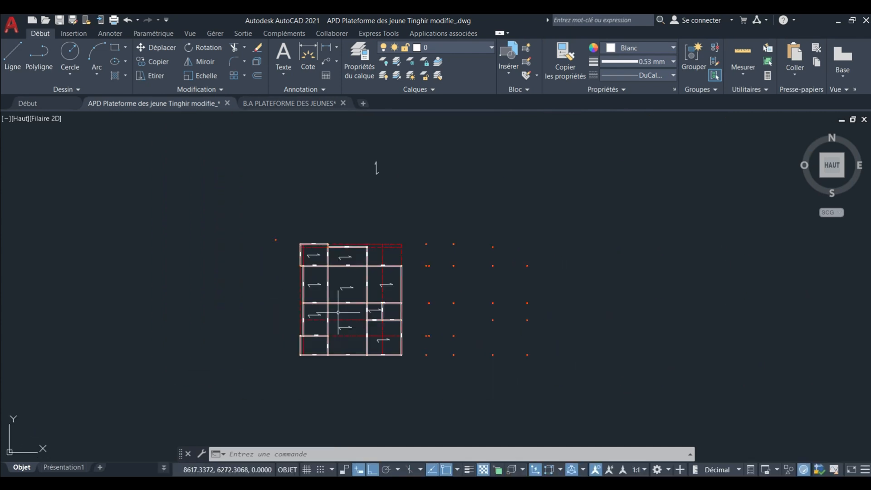
{"action": "scroll", "coordinate": [352, 290], "scroll_direction": "up", "scroll_amount": 3}
{"action": "scroll", "coordinate": [351, 290], "scroll_direction": "down", "scroll_amount": 12}
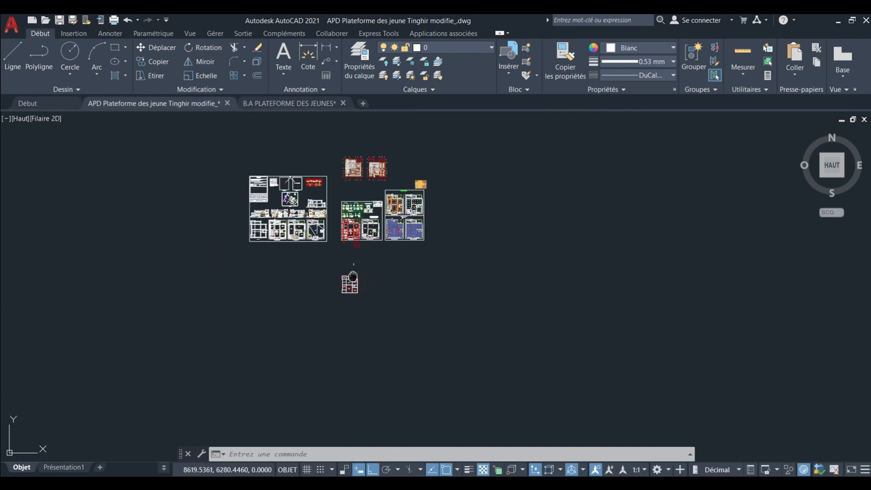
Compare the formwork plan's beam and bay layout with the two finished structural plans above the architectural drawings.
{"action": "middle_click_drag", "start_coordinate": [351, 190], "coordinate": [351, 273]}
{"action": "scroll", "coordinate": [351, 272], "scroll_direction": "up", "scroll_amount": 2}
{"action": "scroll", "coordinate": [353, 246], "scroll_direction": "up", "scroll_amount": 10}
{"action": "middle_click_drag", "start_coordinate": [349, 209], "coordinate": [352, 290]}
{"action": "scroll", "coordinate": [351, 283], "scroll_direction": "down", "scroll_amount": 2}
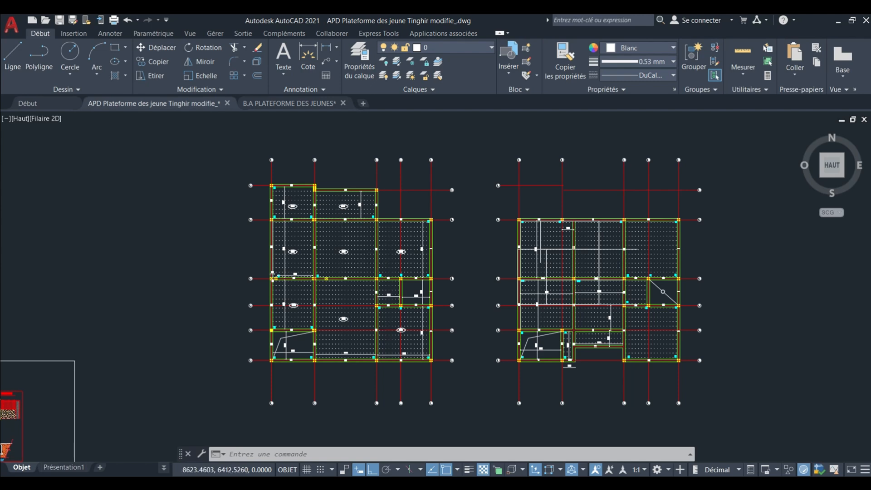
{"action": "scroll", "coordinate": [346, 235], "scroll_direction": "down", "scroll_amount": 6}
{"action": "middle_click_drag", "start_coordinate": [347, 289], "coordinate": [351, 211]}
{"action": "scroll", "coordinate": [339, 343], "scroll_direction": "up", "scroll_amount": 2}
{"action": "middle_click_drag", "start_coordinate": [339, 343], "coordinate": [346, 178]}
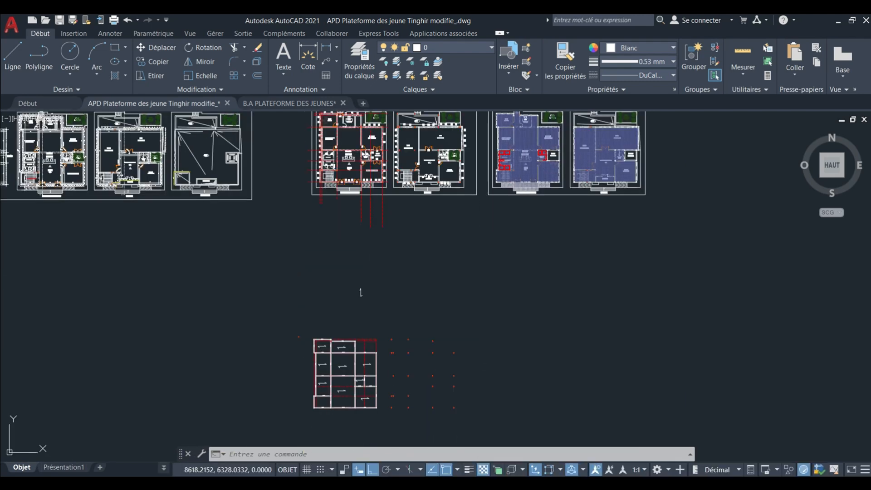
{"action": "middle_click_drag", "start_coordinate": [360, 292], "coordinate": [360, 253]}
{"action": "scroll", "coordinate": [336, 273], "scroll_direction": "up", "scroll_amount": 4}
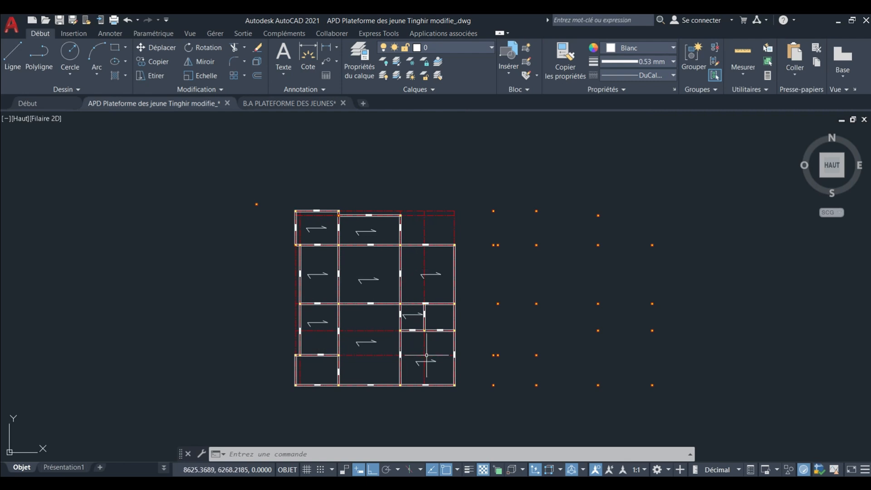
Examine the slab thickness labels, beam numbers and bay dimensions in the finished lower-floor structural plan.
{"action": "middle_click_drag", "start_coordinate": [322, 328], "coordinate": [328, 338]}
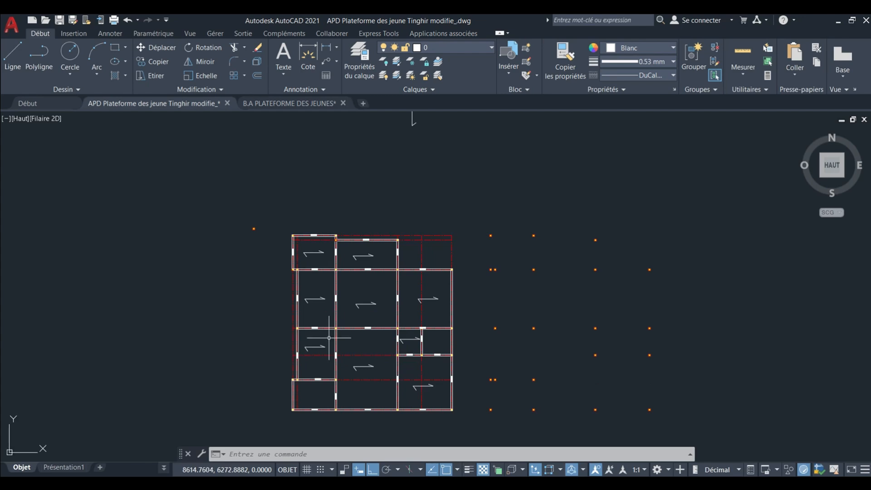
{"action": "scroll", "coordinate": [339, 336], "scroll_direction": "down", "scroll_amount": 6}
{"action": "middle_click_drag", "start_coordinate": [361, 309], "coordinate": [362, 436]}
{"action": "scroll", "coordinate": [362, 176], "scroll_direction": "up", "scroll_amount": 2}
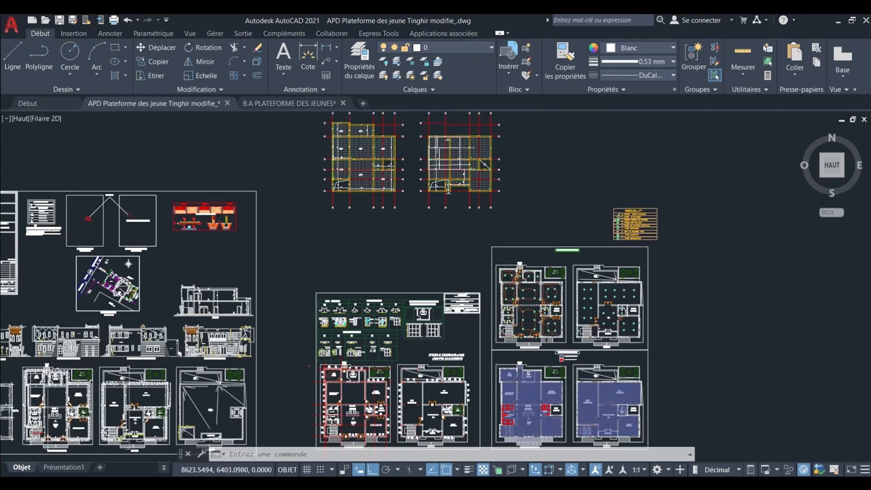
{"action": "scroll", "coordinate": [363, 174], "scroll_direction": "up", "scroll_amount": 3}
{"action": "middle_click_drag", "start_coordinate": [363, 175], "coordinate": [360, 336]}
{"action": "scroll", "coordinate": [370, 305], "scroll_direction": "down", "scroll_amount": 1}
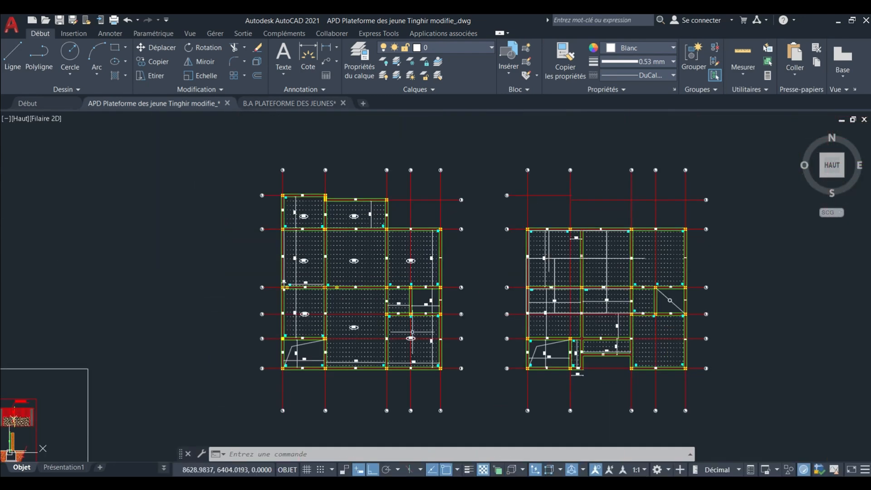
{"action": "scroll", "coordinate": [303, 314], "scroll_direction": "up", "scroll_amount": 6}
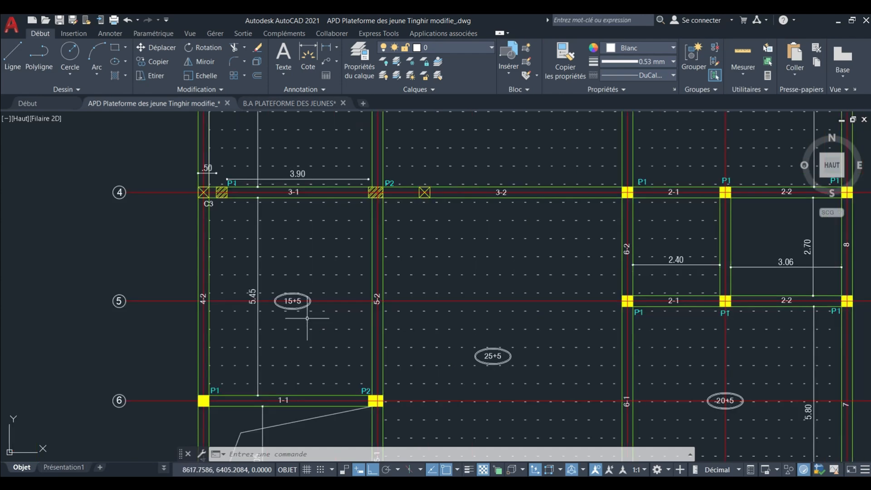
{"action": "scroll", "coordinate": [303, 314], "scroll_direction": "down", "scroll_amount": 6}
{"action": "middle_click_drag", "start_coordinate": [308, 318], "coordinate": [305, 319]}
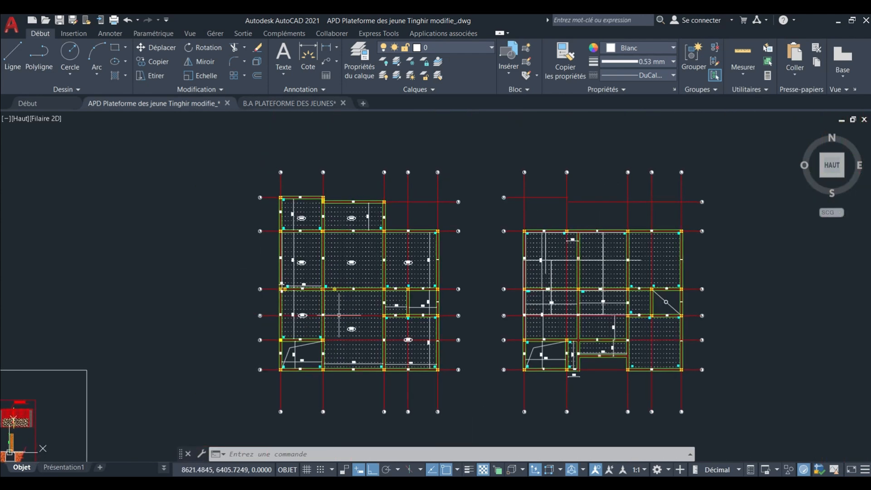
{"action": "middle_click_drag", "start_coordinate": [388, 307], "coordinate": [385, 311]}
{"action": "middle_click_drag", "start_coordinate": [397, 273], "coordinate": [386, 277]}
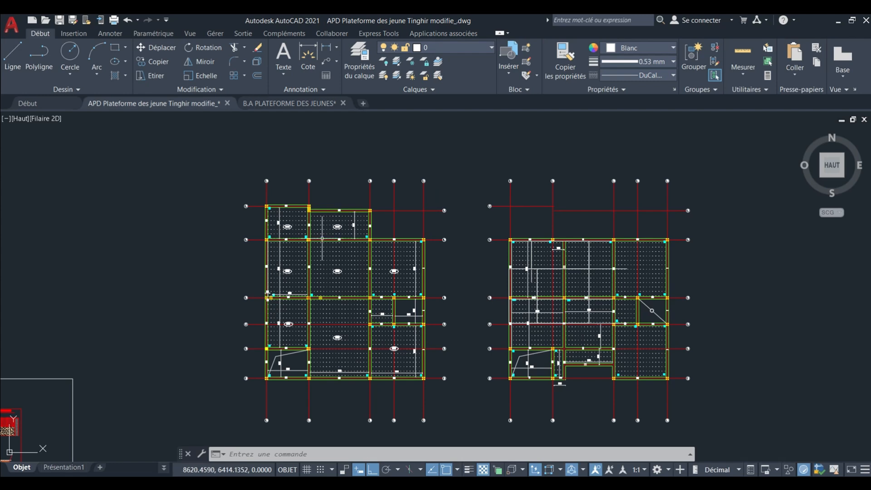
{"action": "scroll", "coordinate": [324, 258], "scroll_direction": "down", "scroll_amount": 6}
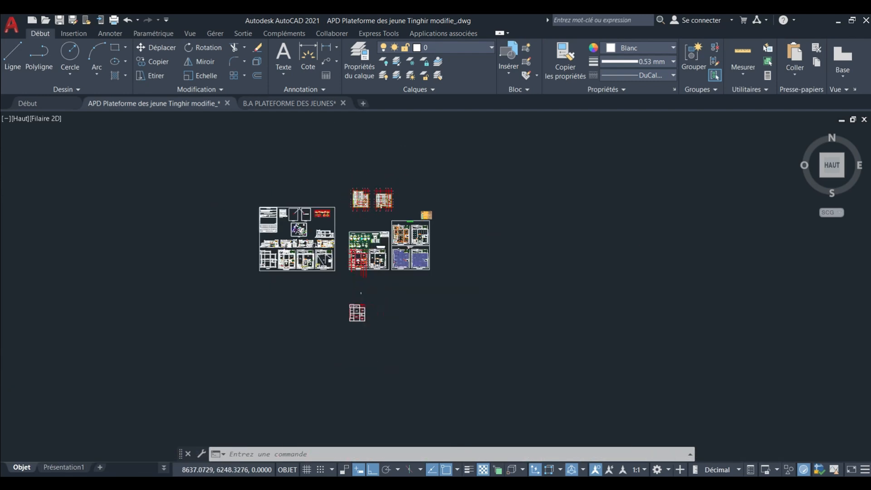
Delete the three topmost column squares from the separate column layout beside the formwork plan.
{"action": "scroll", "coordinate": [338, 300], "scroll_direction": "up", "scroll_amount": 5}
{"action": "scroll", "coordinate": [331, 236], "scroll_direction": "up", "scroll_amount": 4}
{"action": "middle_click_drag", "start_coordinate": [332, 233], "coordinate": [363, 291]}
{"action": "scroll", "coordinate": [361, 272], "scroll_direction": "down", "scroll_amount": 4}
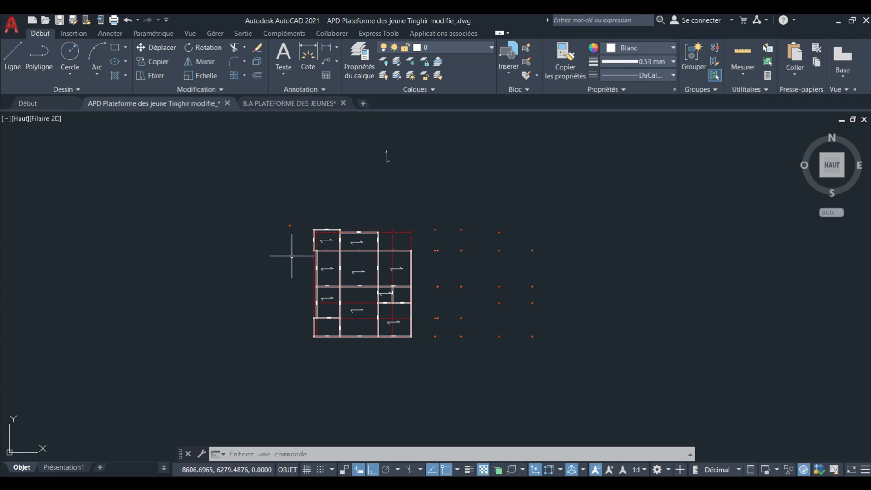
{"action": "scroll", "coordinate": [296, 273], "scroll_direction": "up", "scroll_amount": 4}
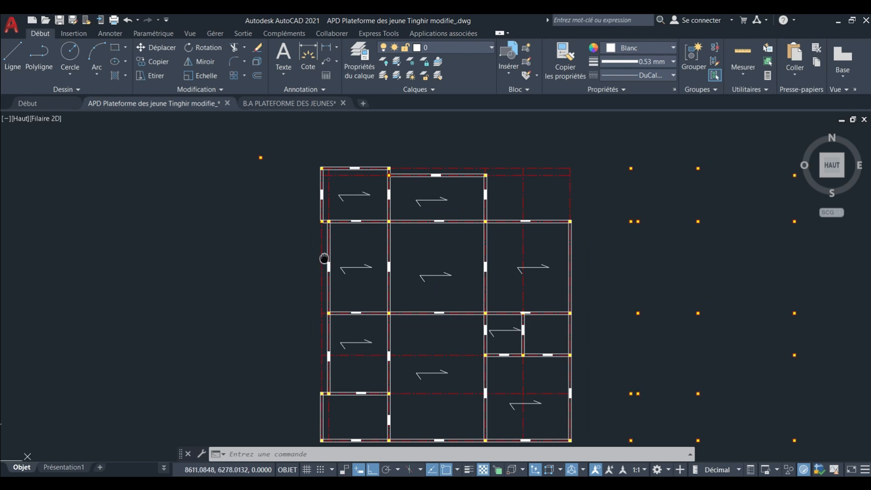
{"action": "scroll", "coordinate": [443, 252], "scroll_direction": "down", "scroll_amount": 4}
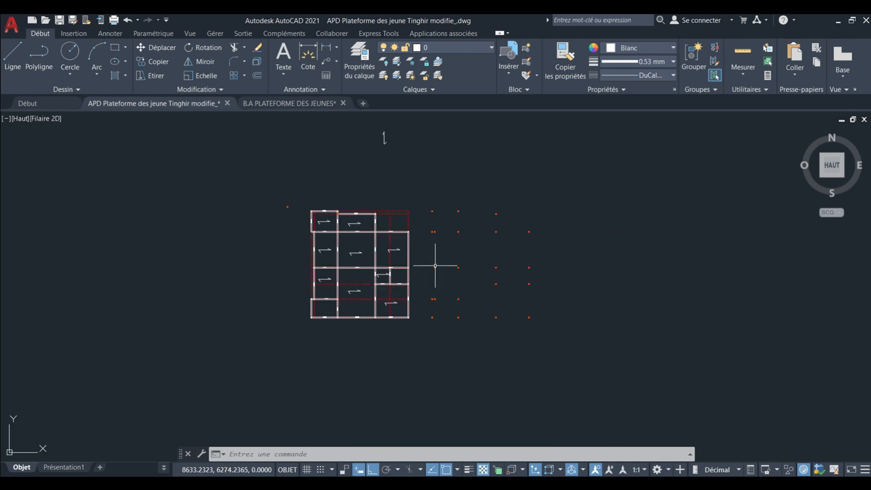
{"action": "scroll", "coordinate": [476, 258], "scroll_direction": "up", "scroll_amount": 2}
{"action": "middle_click_drag", "start_coordinate": [540, 245], "coordinate": [486, 247]}
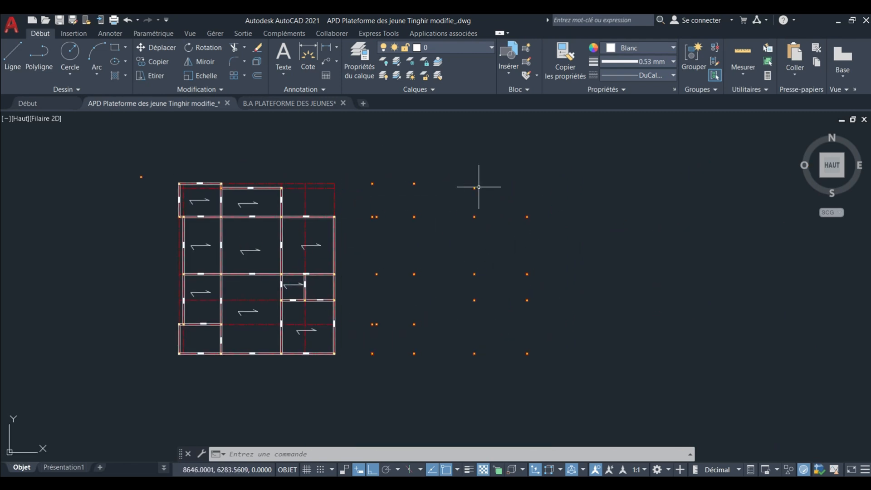
{"action": "scroll", "coordinate": [412, 181], "scroll_direction": "up", "scroll_amount": 4}
{"action": "left_click", "coordinate": [284, 199]}
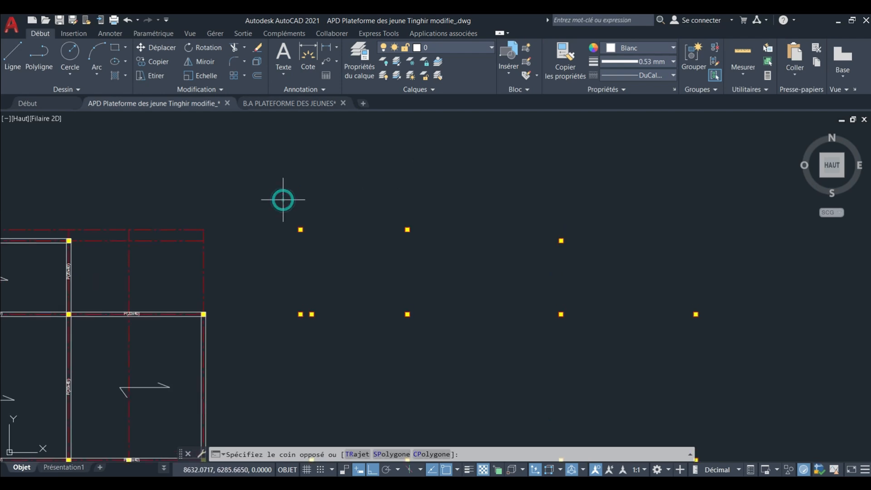
{"action": "left_click", "coordinate": [588, 247]}
{"action": "key", "text": "Delete"}
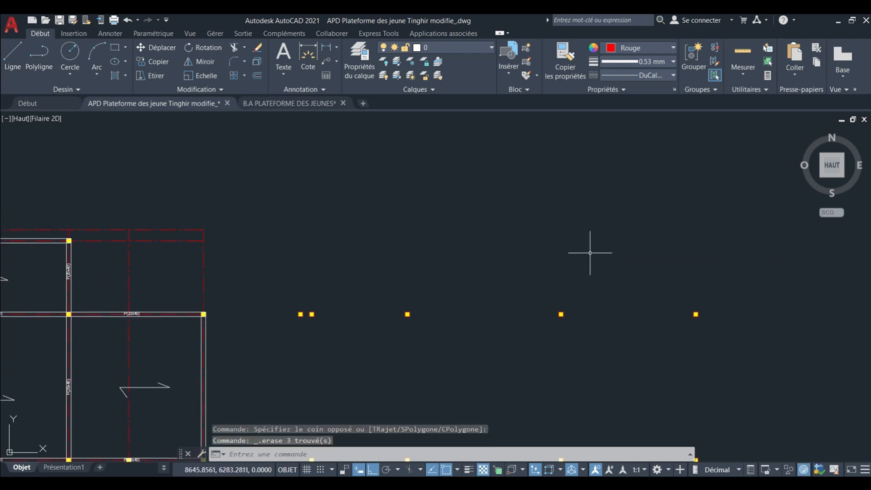
Try to window-select the leftmost column squares of the separate column layout.
{"action": "scroll", "coordinate": [590, 287], "scroll_direction": "down", "scroll_amount": 5}
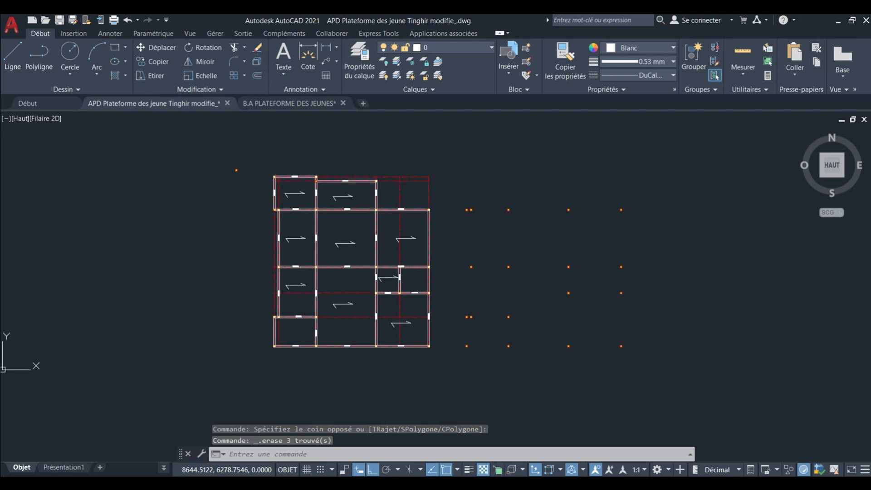
{"action": "left_click", "coordinate": [459, 196]}
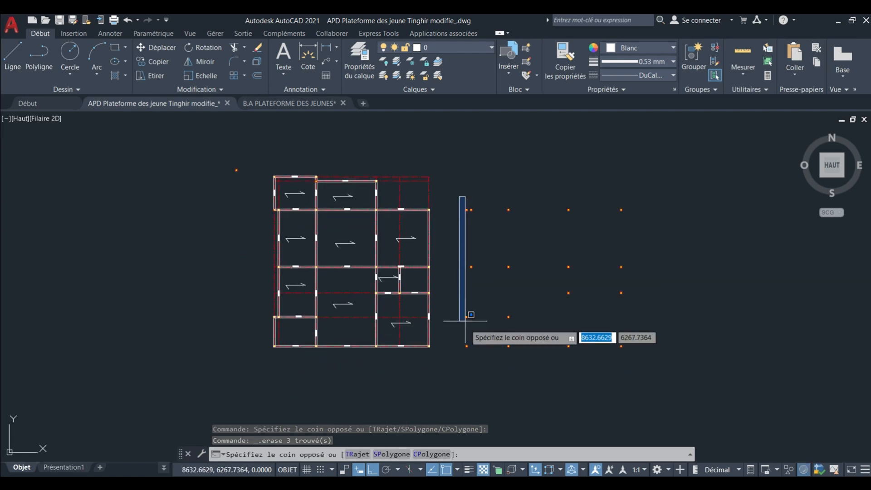
{"action": "scroll", "coordinate": [467, 386], "scroll_direction": "up", "scroll_amount": 2}
{"action": "left_click", "coordinate": [466, 384]}
{"action": "scroll", "coordinate": [466, 384], "scroll_direction": "up", "scroll_amount": 3}
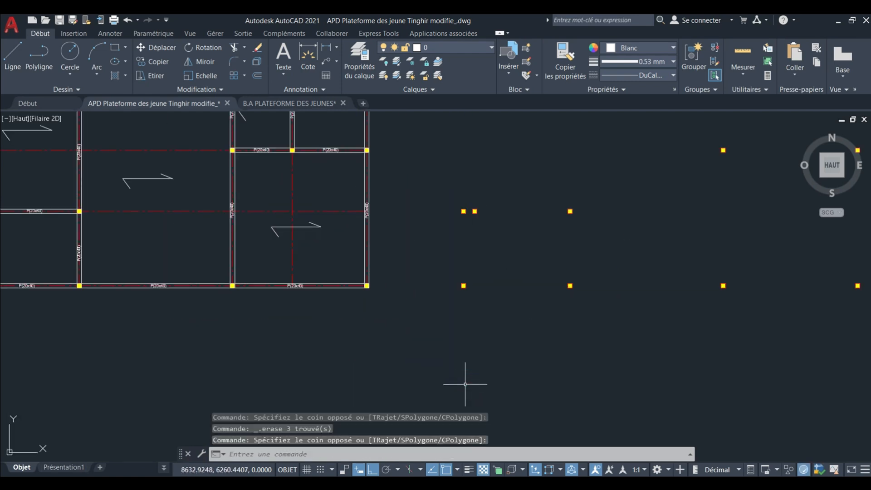
{"action": "scroll", "coordinate": [465, 285], "scroll_direction": "down", "scroll_amount": 5}
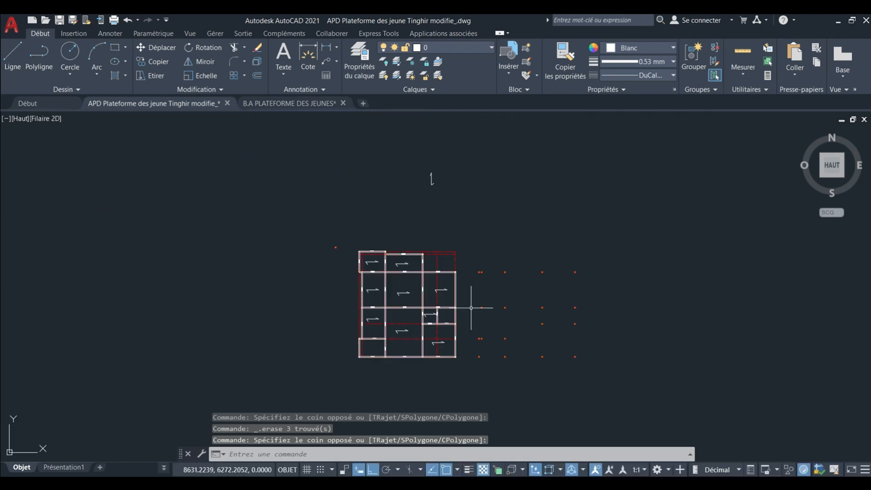
Examine the column positions and the lower bays of the finished upper-floor structural plan beside the lower-floor plan.
{"action": "middle_click_drag", "start_coordinate": [467, 295], "coordinate": [472, 362]}
{"action": "scroll", "coordinate": [472, 360], "scroll_direction": "down", "scroll_amount": 2}
{"action": "middle_click_drag", "start_coordinate": [516, 226], "coordinate": [477, 358]}
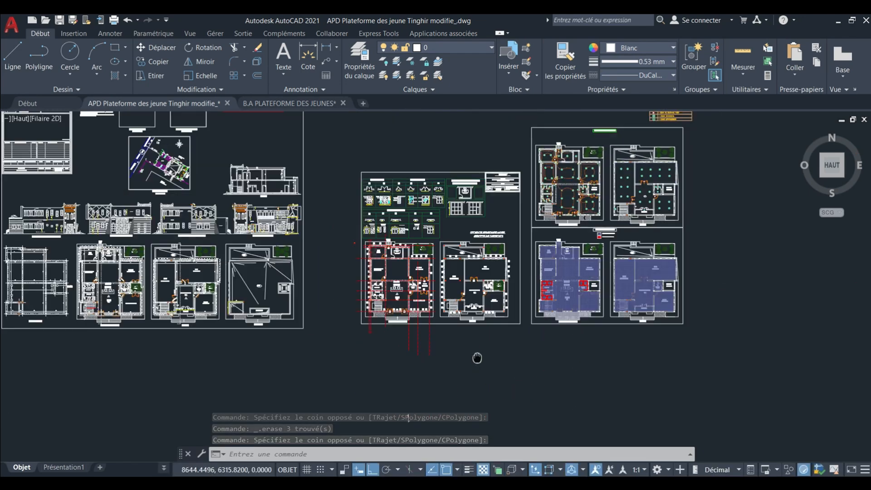
{"action": "scroll", "coordinate": [477, 357], "scroll_direction": "down", "scroll_amount": 4}
{"action": "scroll", "coordinate": [522, 236], "scroll_direction": "up", "scroll_amount": 10}
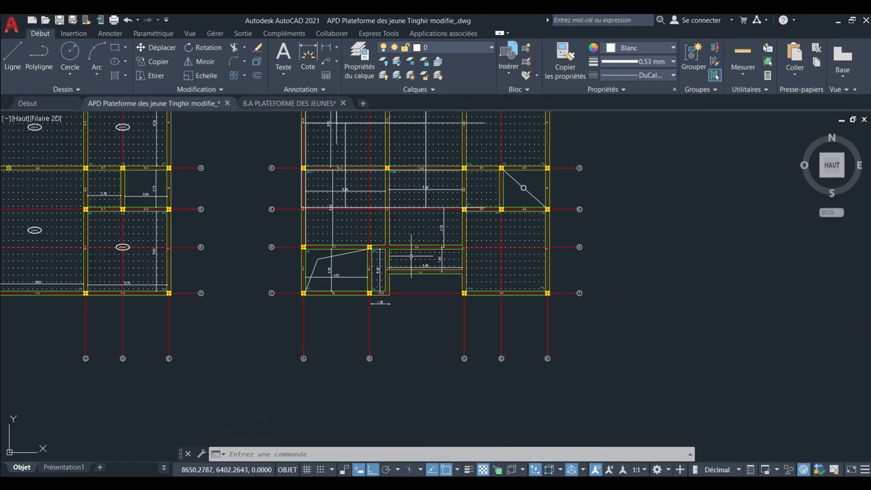
{"action": "scroll", "coordinate": [328, 257], "scroll_direction": "down", "scroll_amount": 6}
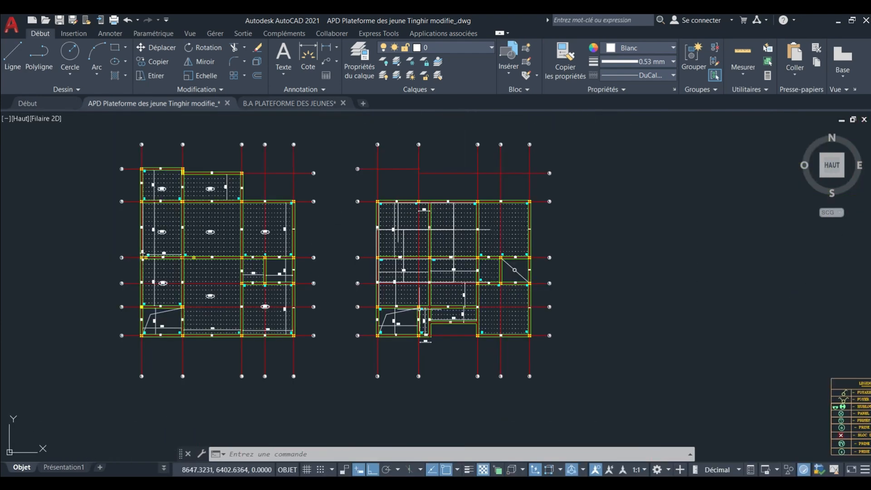
{"action": "scroll", "coordinate": [381, 245], "scroll_direction": "up", "scroll_amount": 2}
{"action": "scroll", "coordinate": [403, 314], "scroll_direction": "down", "scroll_amount": 8}
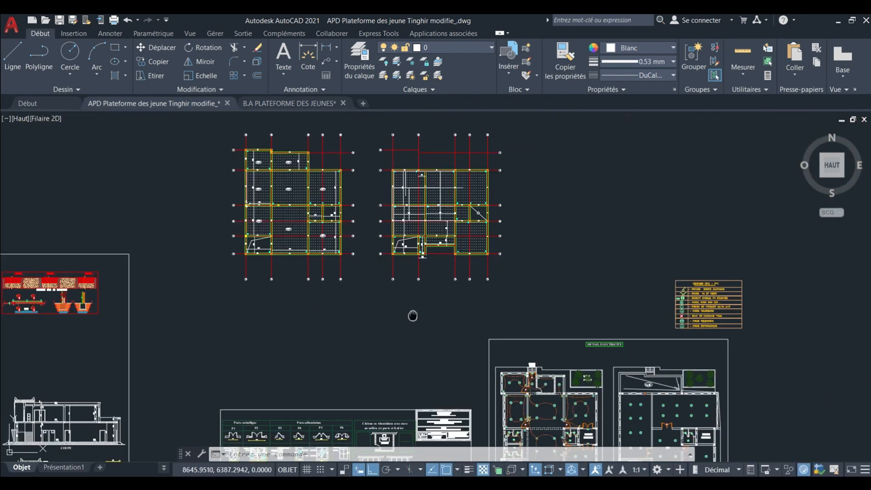
{"action": "scroll", "coordinate": [409, 308], "scroll_direction": "down", "scroll_amount": 2}
{"action": "scroll", "coordinate": [431, 272], "scroll_direction": "up", "scroll_amount": 9}
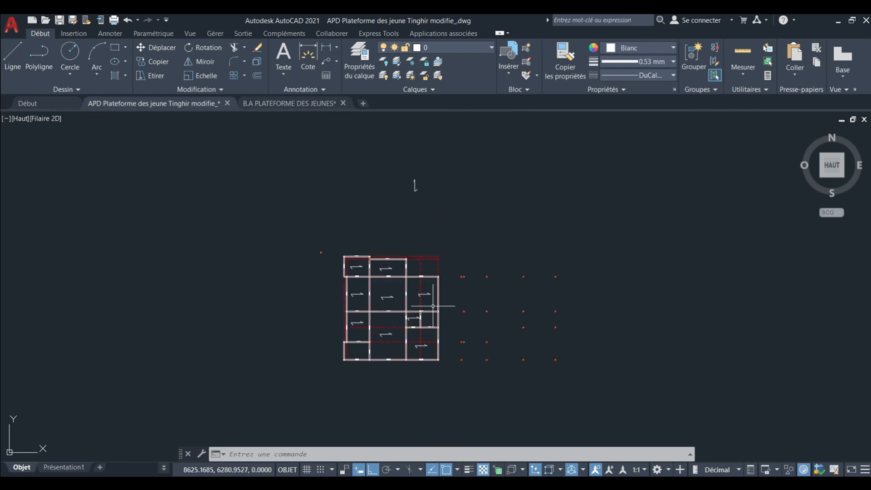
Inspect the paired columns and beams along the formwork plan's left edge beside the separate column layout.
{"action": "middle_click_drag", "start_coordinate": [478, 284], "coordinate": [532, 329]}
{"action": "scroll", "coordinate": [531, 328], "scroll_direction": "down", "scroll_amount": 6}
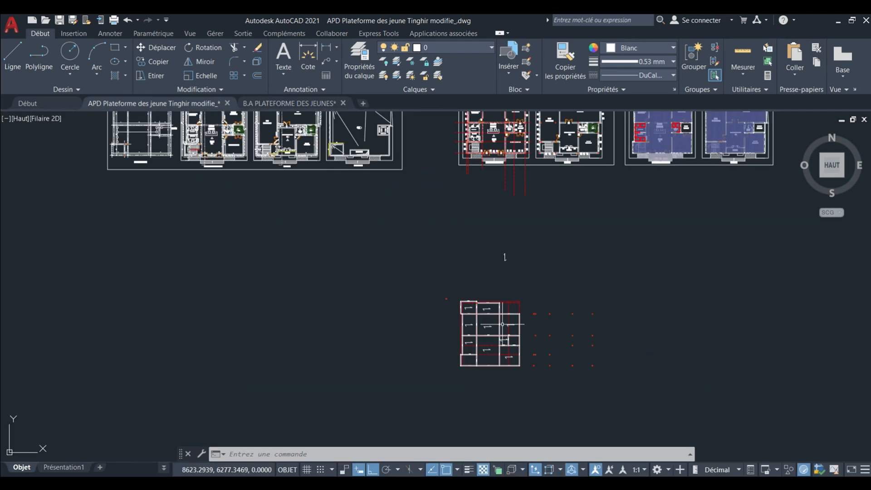
{"action": "scroll", "coordinate": [436, 319], "scroll_direction": "up", "scroll_amount": 6}
{"action": "scroll", "coordinate": [499, 314], "scroll_direction": "up", "scroll_amount": 4}
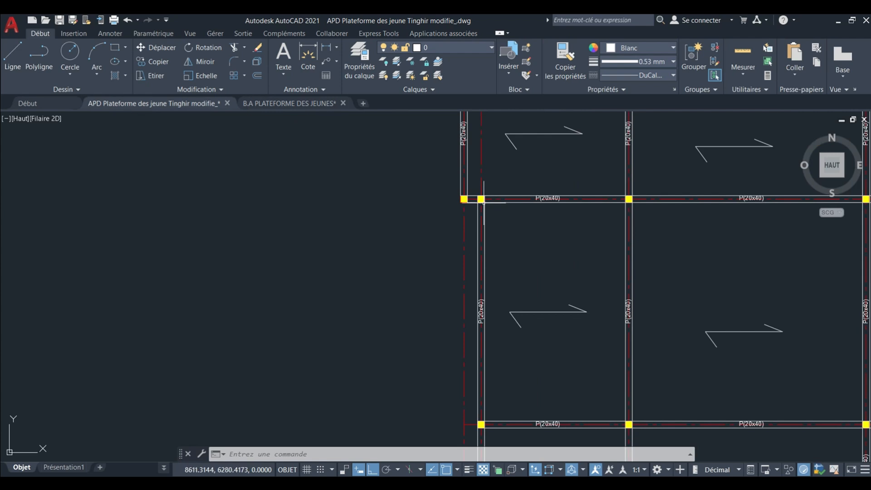
{"action": "scroll", "coordinate": [483, 203], "scroll_direction": "up", "scroll_amount": 2}
{"action": "scroll", "coordinate": [476, 171], "scroll_direction": "down", "scroll_amount": 5}
{"action": "middle_click_drag", "start_coordinate": [472, 287], "coordinate": [464, 169]}
{"action": "middle_click_drag", "start_coordinate": [489, 320], "coordinate": [471, 249]}
{"action": "scroll", "coordinate": [513, 286], "scroll_direction": "up", "scroll_amount": 4}
{"action": "scroll", "coordinate": [531, 336], "scroll_direction": "down", "scroll_amount": 12}
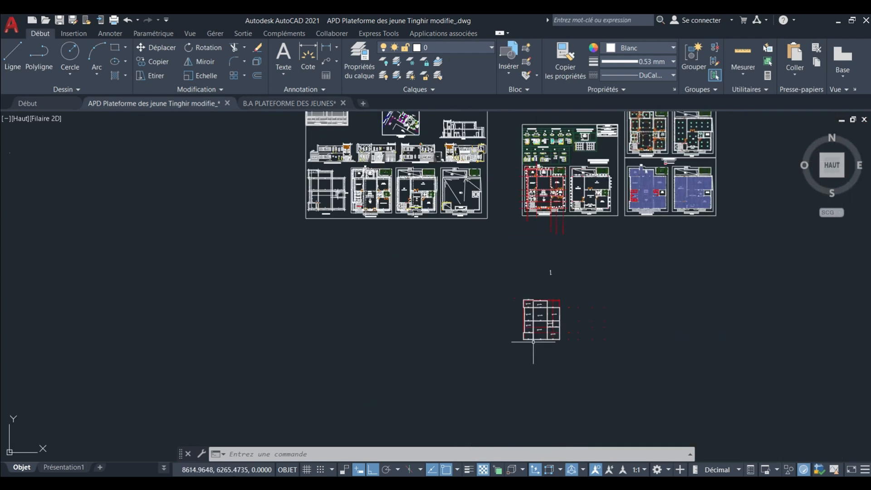
Check the columns around the architectural plan's staircase against the staircase bay in the finished upper-floor structural plan.
{"action": "middle_click_drag", "start_coordinate": [505, 301], "coordinate": [526, 416]}
{"action": "scroll", "coordinate": [572, 318], "scroll_direction": "up", "scroll_amount": 8}
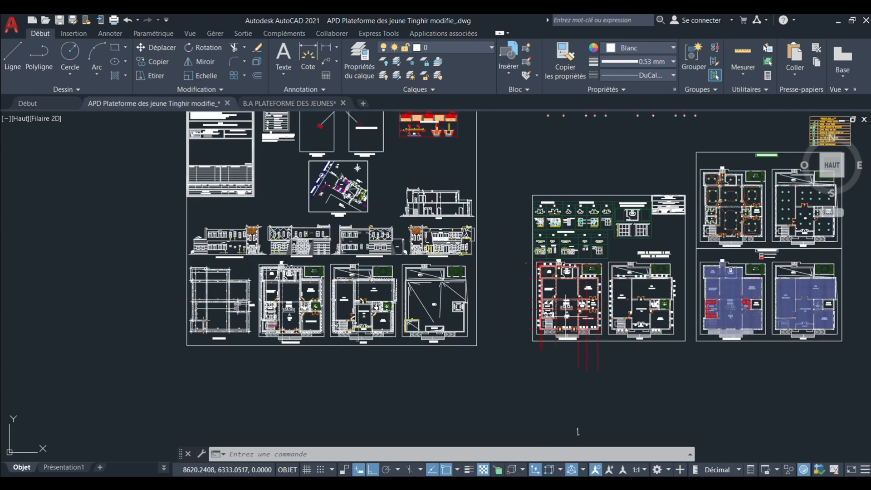
{"action": "scroll", "coordinate": [508, 327], "scroll_direction": "up", "scroll_amount": 6}
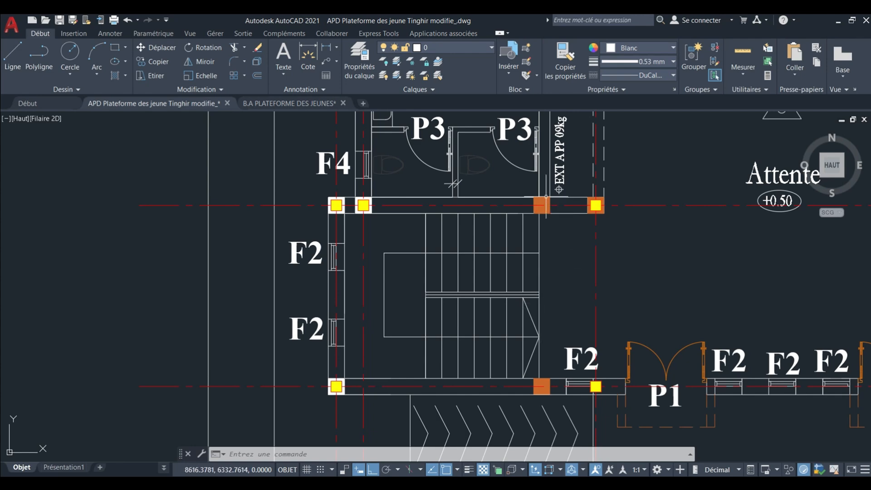
{"action": "scroll", "coordinate": [535, 261], "scroll_direction": "down", "scroll_amount": 10}
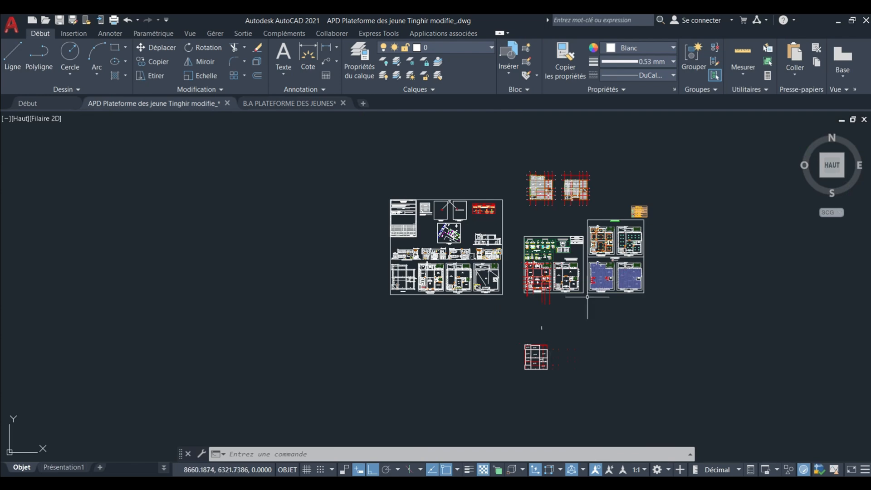
{"action": "scroll", "coordinate": [556, 214], "scroll_direction": "up", "scroll_amount": 10}
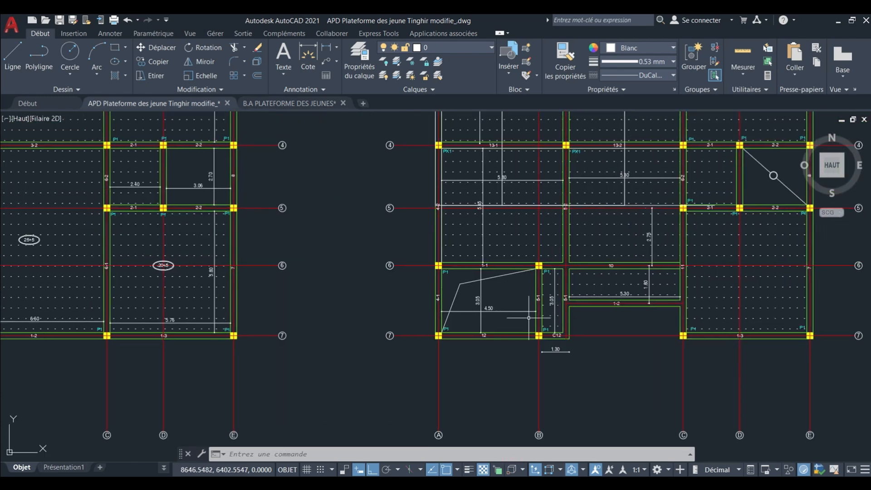
{"action": "scroll", "coordinate": [541, 298], "scroll_direction": "down", "scroll_amount": 2}
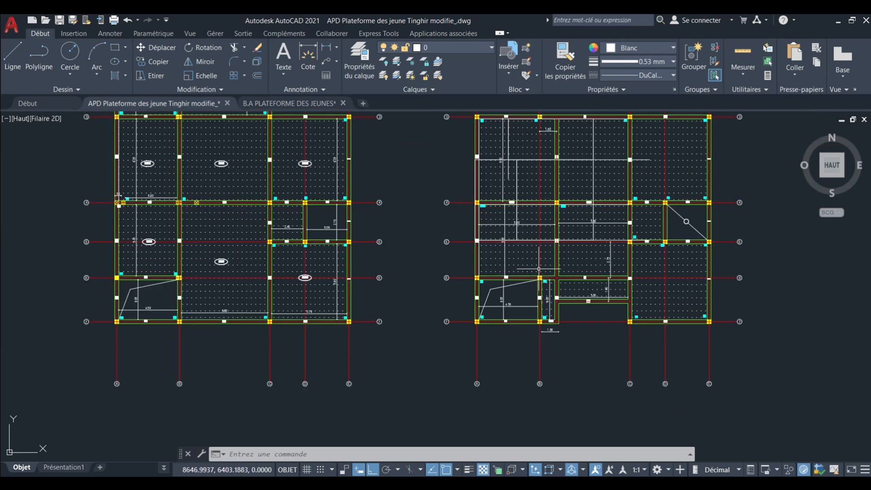
{"action": "scroll", "coordinate": [539, 269], "scroll_direction": "down", "scroll_amount": 8}
{"action": "middle_click_drag", "start_coordinate": [557, 322], "coordinate": [553, 302]}
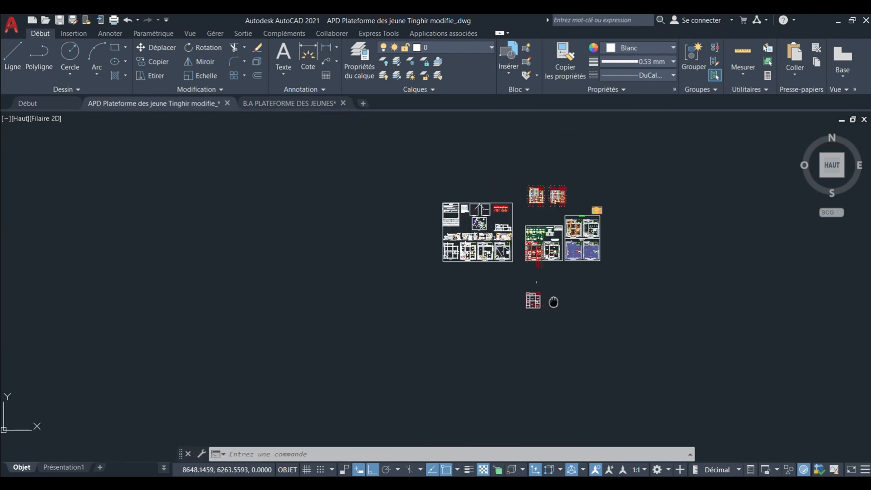
Delete the three leftmost column squares from the separate column layout beside the formwork plan.
{"action": "scroll", "coordinate": [549, 282], "scroll_direction": "up", "scroll_amount": 6}
{"action": "mouse_move", "coordinate": [468, 233]}
{"action": "middle_mouse_down"}
{"action": "mouse_move", "coordinate": [476, 266]}
{"action": "mouse_move", "coordinate": [473, 207]}
{"action": "middle_mouse_up"}
{"action": "scroll", "coordinate": [484, 255], "scroll_direction": "up", "scroll_amount": 2}
{"action": "middle_click_drag", "start_coordinate": [640, 266], "coordinate": [580, 253]}
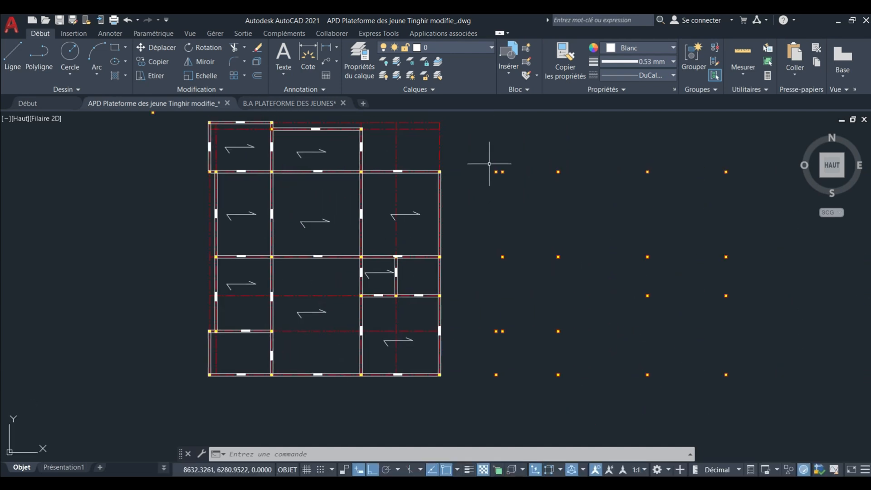
{"action": "left_click", "coordinate": [489, 158]}
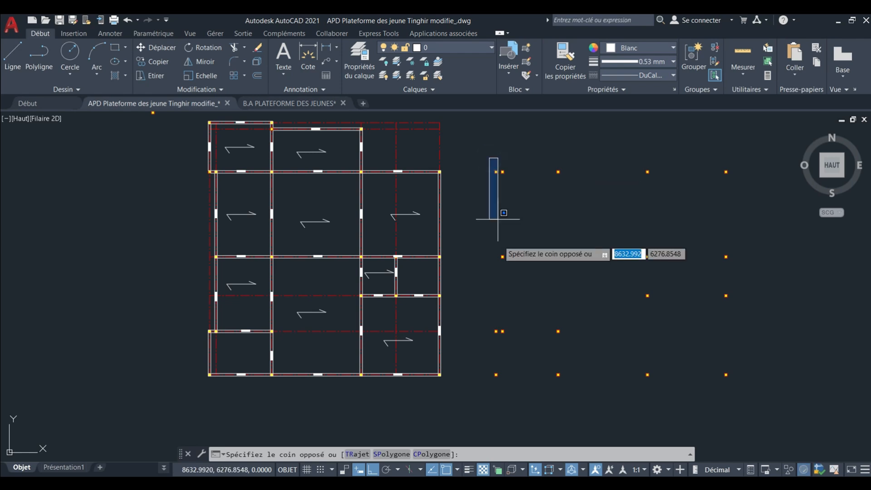
{"action": "left_click", "coordinate": [499, 390]}
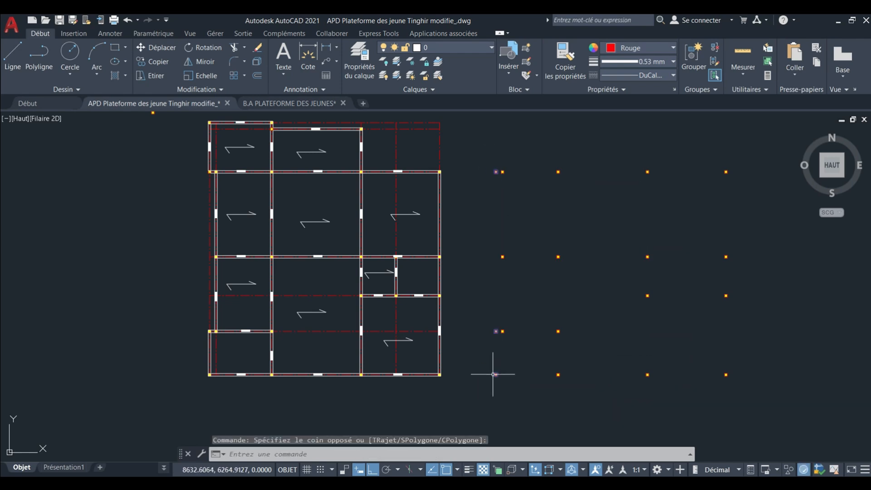
{"action": "key", "text": "Delete"}
Select the P(20x40) label on the topmost beam of the formwork plan's middle bay for copying.
{"action": "scroll", "coordinate": [732, 310], "scroll_direction": "up", "scroll_amount": 2}
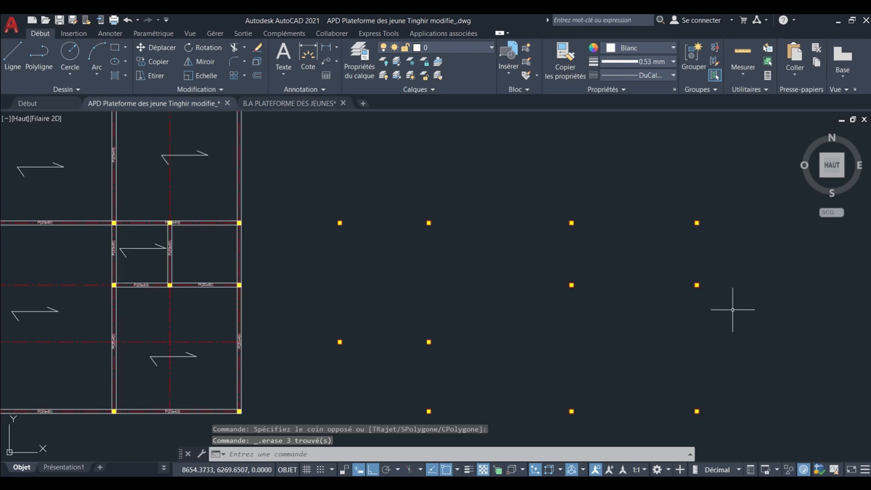
{"action": "scroll", "coordinate": [682, 308], "scroll_direction": "down", "scroll_amount": 5}
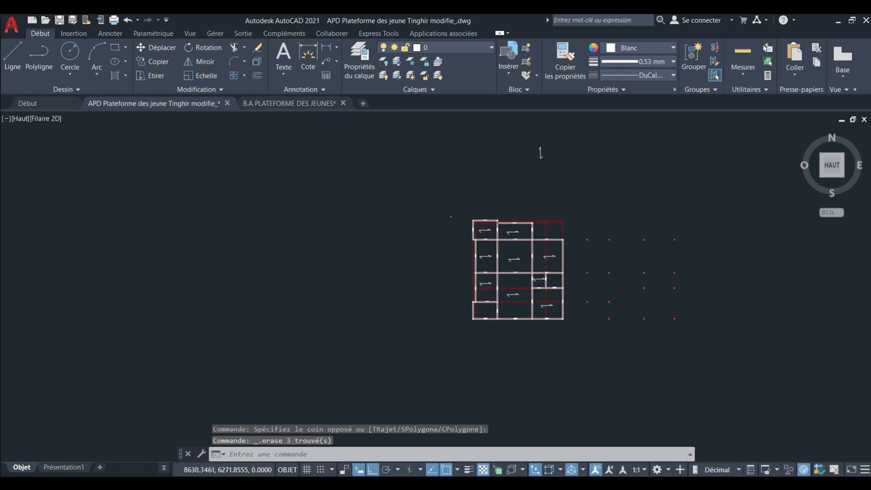
{"action": "scroll", "coordinate": [523, 261], "scroll_direction": "up", "scroll_amount": 4}
{"action": "mouse_move", "coordinate": [494, 235]}
{"action": "middle_mouse_down"}
{"action": "mouse_move", "coordinate": [504, 246]}
{"action": "mouse_move", "coordinate": [494, 247]}
{"action": "middle_mouse_up"}
{"action": "scroll", "coordinate": [510, 245], "scroll_direction": "up", "scroll_amount": 6}
{"action": "scroll", "coordinate": [523, 188], "scroll_direction": "up", "scroll_amount": 6}
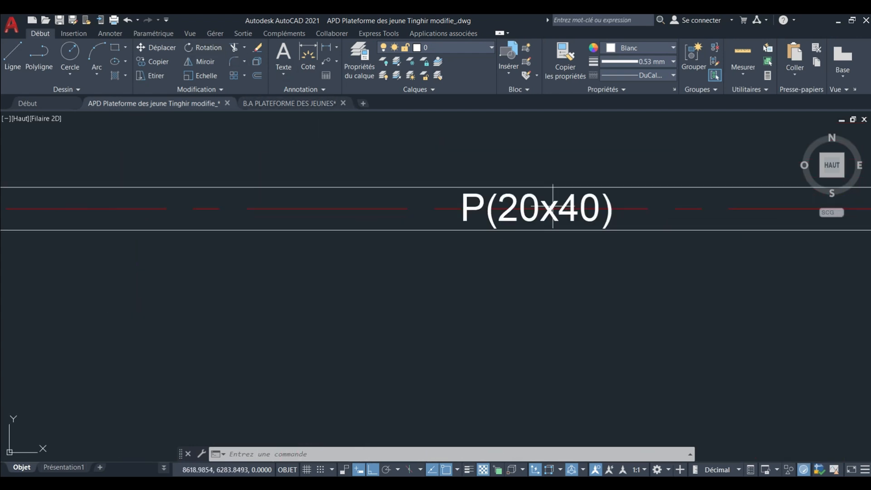
{"action": "left_click", "coordinate": [537, 205]}
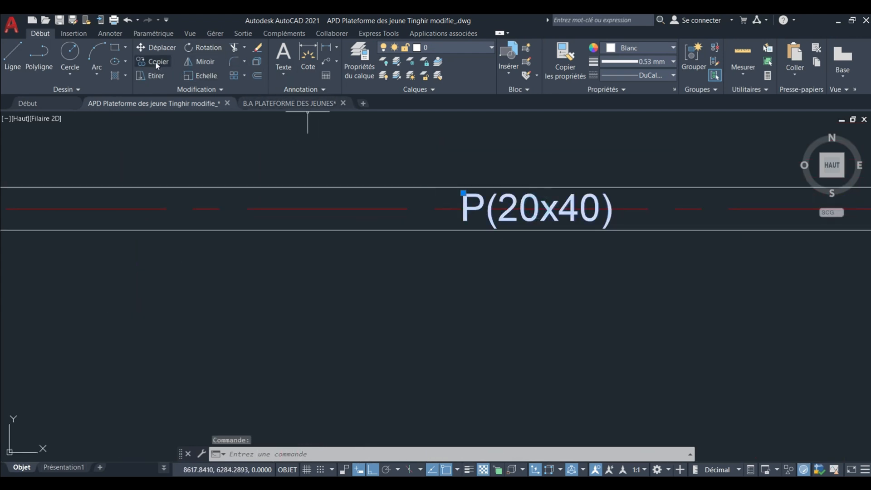